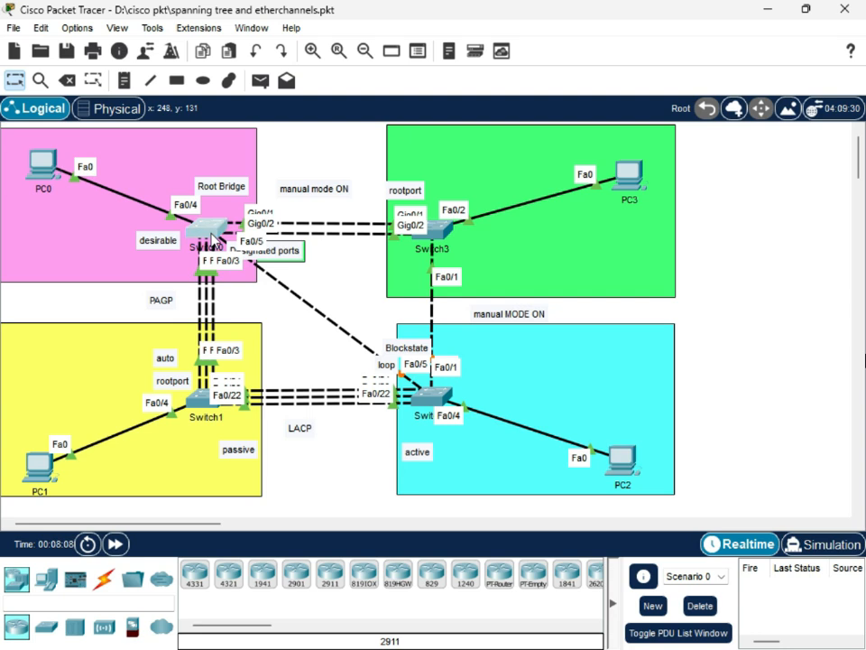
{"action": "left_click", "coordinate": [209, 233]}
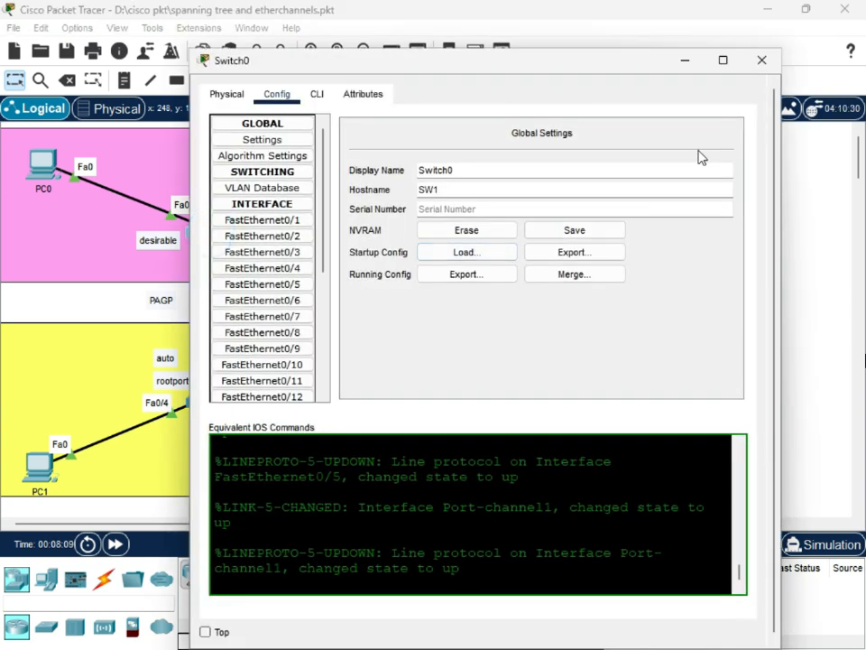
{"action": "left_click", "coordinate": [761, 59]}
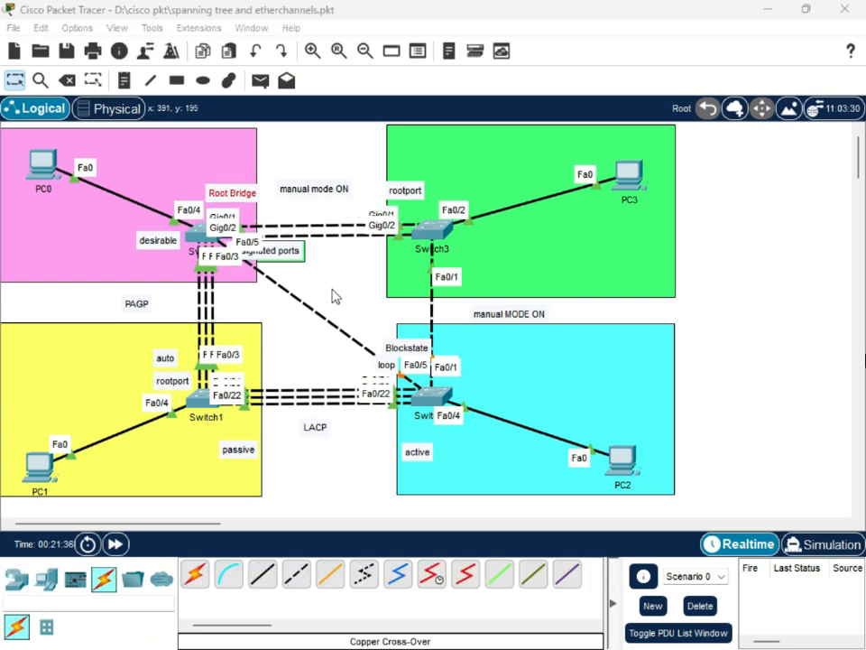
{"action": "left_click", "coordinate": [197, 235]}
{"action": "left_click", "coordinate": [762, 61]}
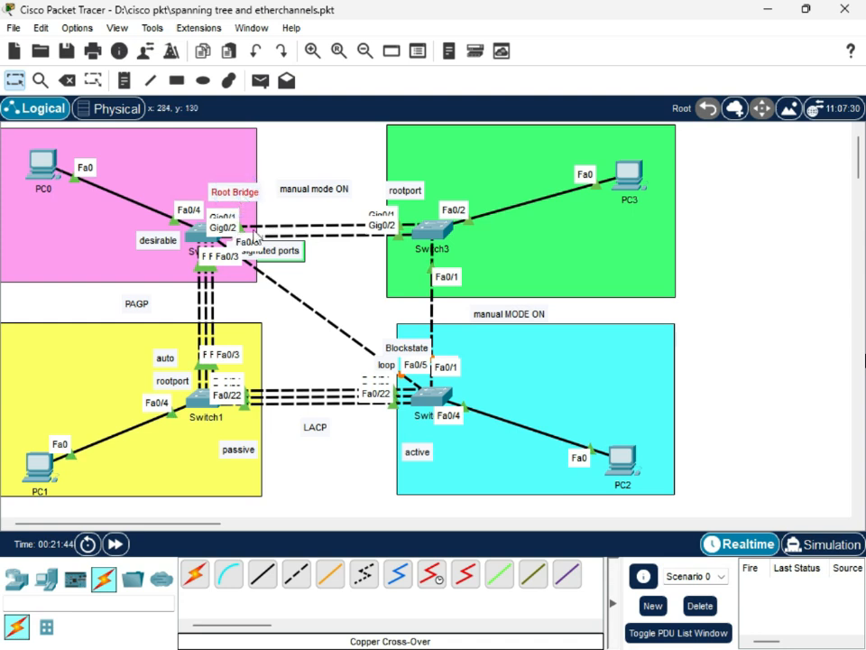
{"action": "left_click", "coordinate": [158, 242]}
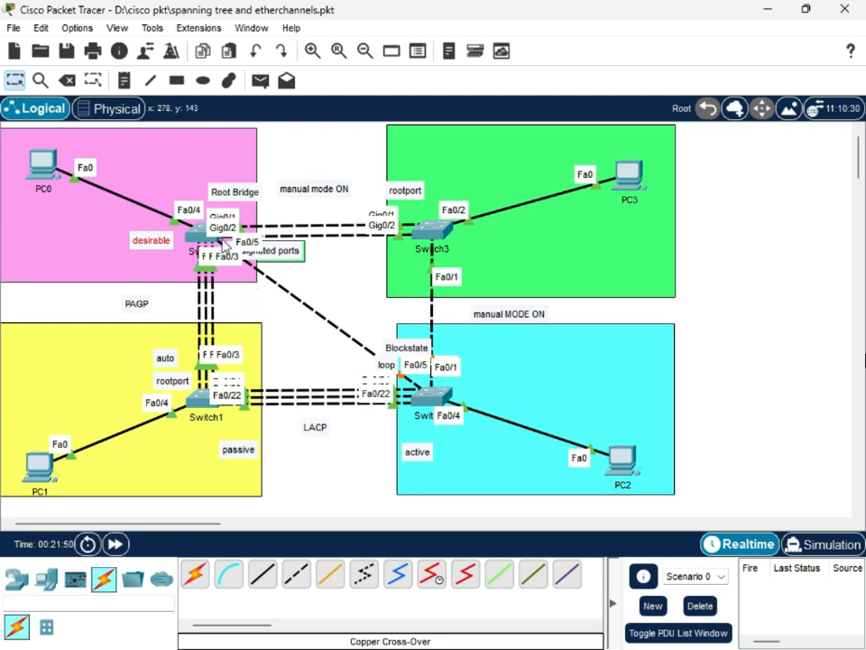
{"action": "left_click", "coordinate": [238, 191]}
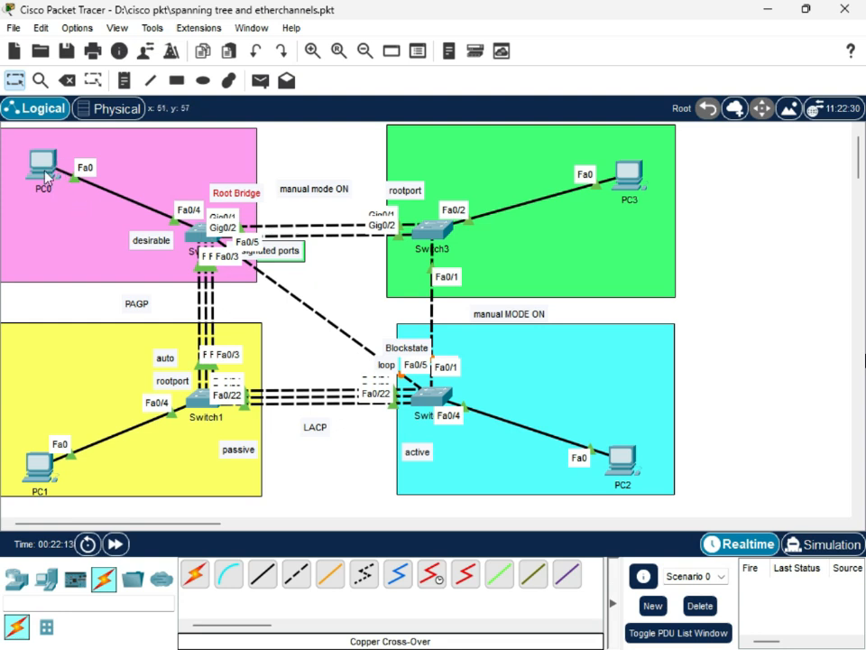
{"action": "mouse_move", "coordinate": [45, 174]}
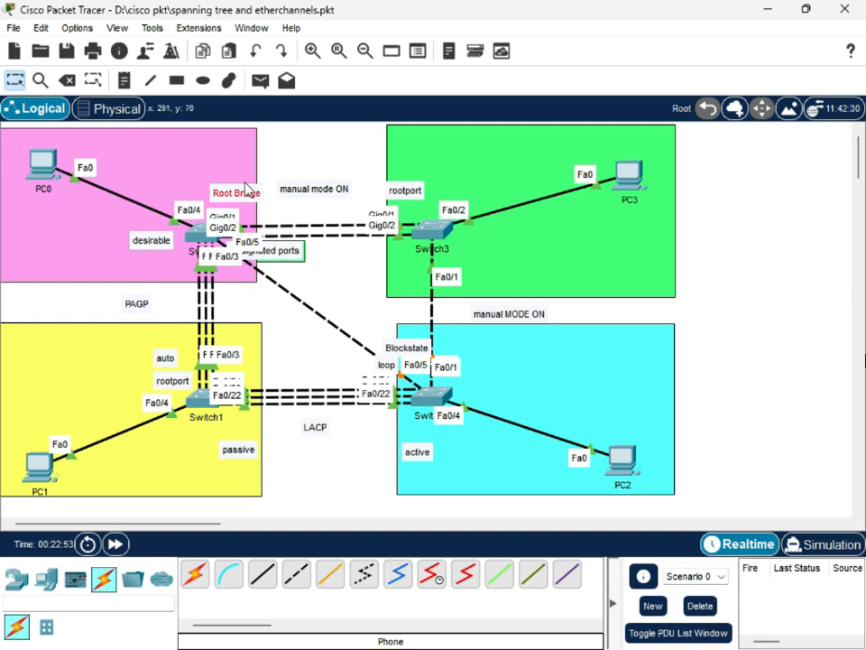
Move the "desirable" label slightly down beside Switch0 and the "rootport" label down closer to Switch3.
{"action": "left_click_drag", "start_coordinate": [159, 245], "coordinate": [167, 265]}
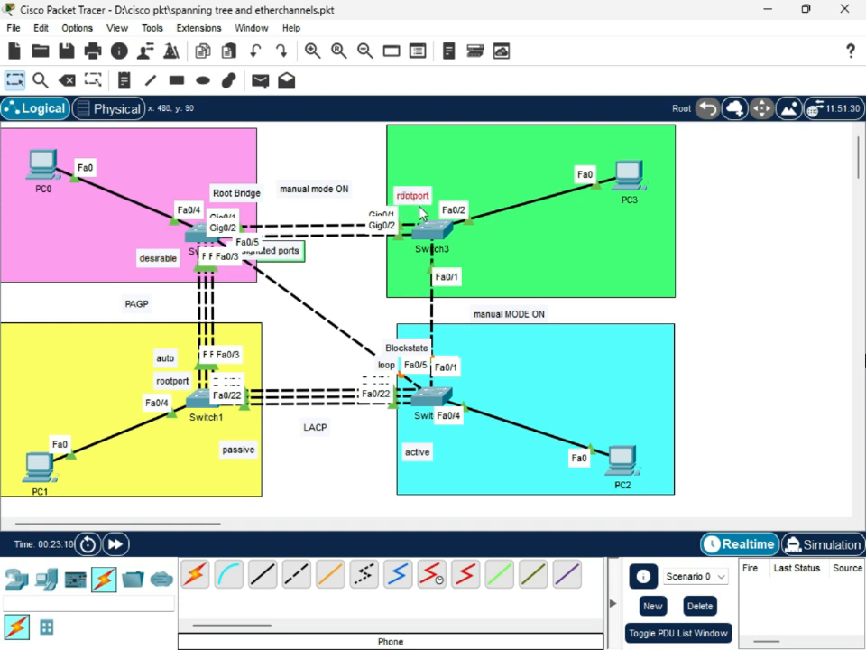
{"action": "left_click_drag", "start_coordinate": [405, 192], "coordinate": [421, 218]}
{"action": "key", "text": "ctrl+z"}
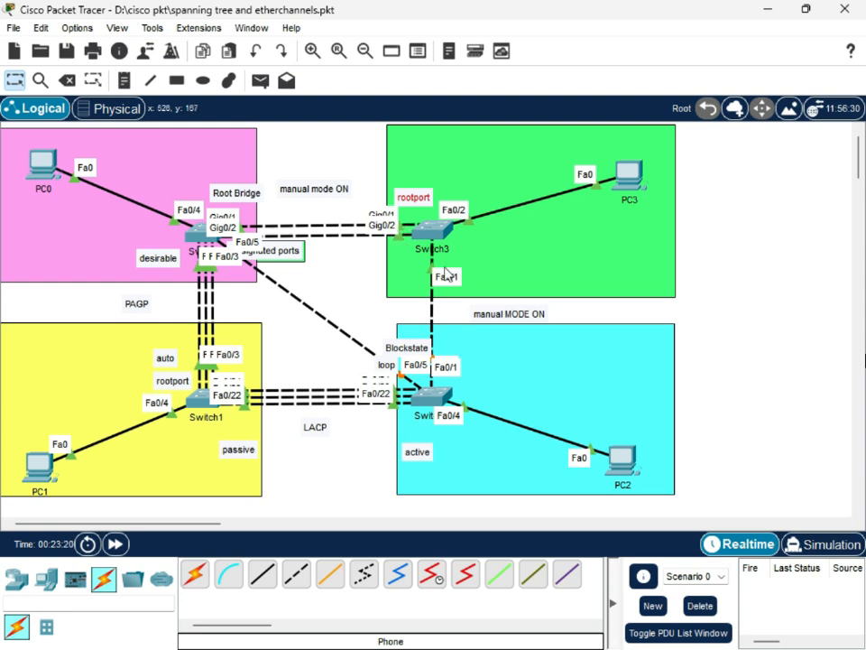
{"action": "left_click_drag", "start_coordinate": [414, 197], "coordinate": [416, 209]}
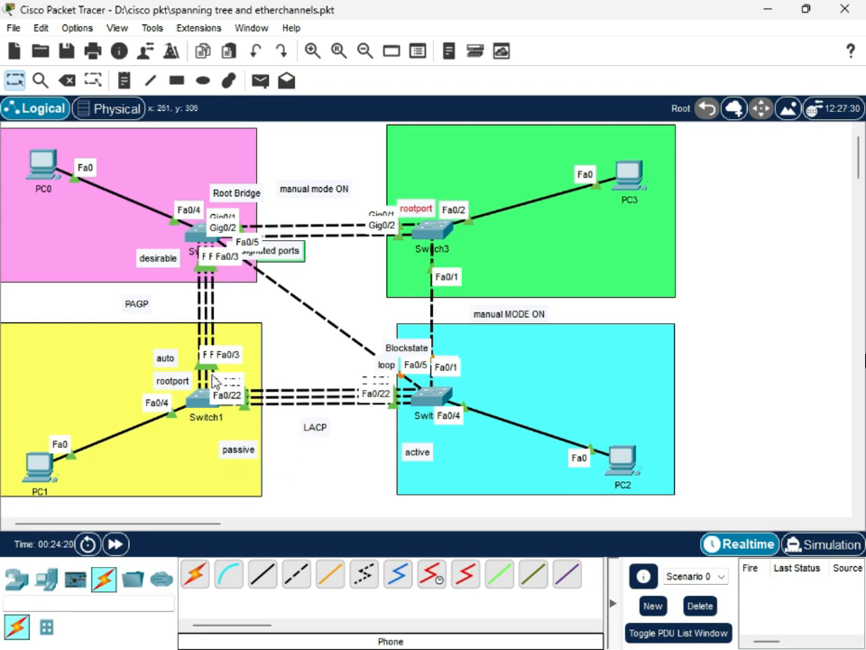
Nudge Switch0 slightly upward and move the "auto" label closer to the Fa0/3 port label above Switch1.
{"action": "mouse_move", "coordinate": [203, 235]}
{"action": "left_mouse_down"}
{"action": "mouse_move", "coordinate": [203, 256]}
{"action": "mouse_move", "coordinate": [209, 217]}
{"action": "mouse_move", "coordinate": [199, 228]}
{"action": "mouse_move", "coordinate": [206, 233]}
{"action": "mouse_move", "coordinate": [207, 220]}
{"action": "mouse_move", "coordinate": [198, 225]}
{"action": "left_mouse_up"}
{"action": "left_click_drag", "start_coordinate": [197, 221], "coordinate": [200, 226]}
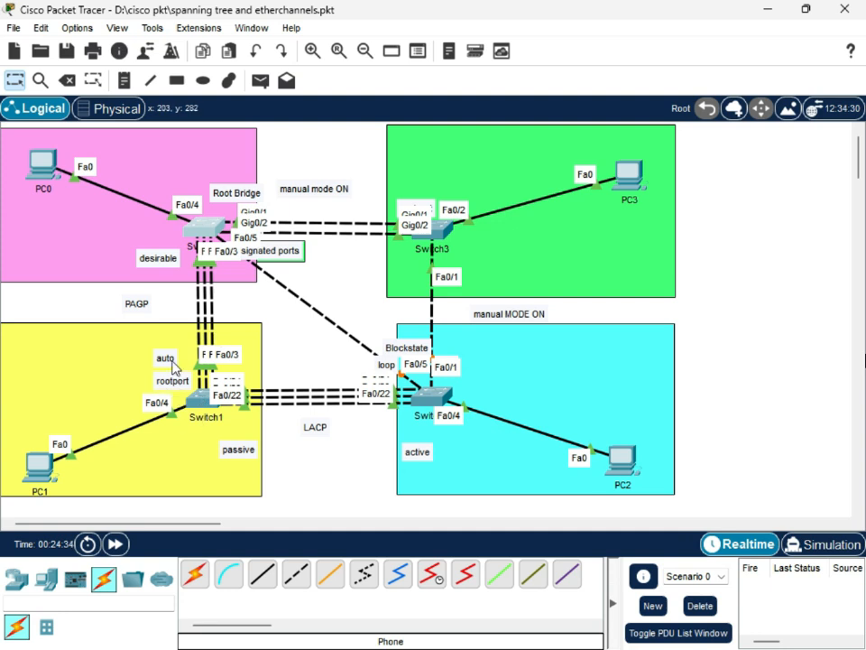
{"action": "mouse_move", "coordinate": [168, 365]}
{"action": "left_mouse_down"}
{"action": "mouse_move", "coordinate": [144, 325]}
{"action": "mouse_move", "coordinate": [183, 358]}
{"action": "left_mouse_up"}
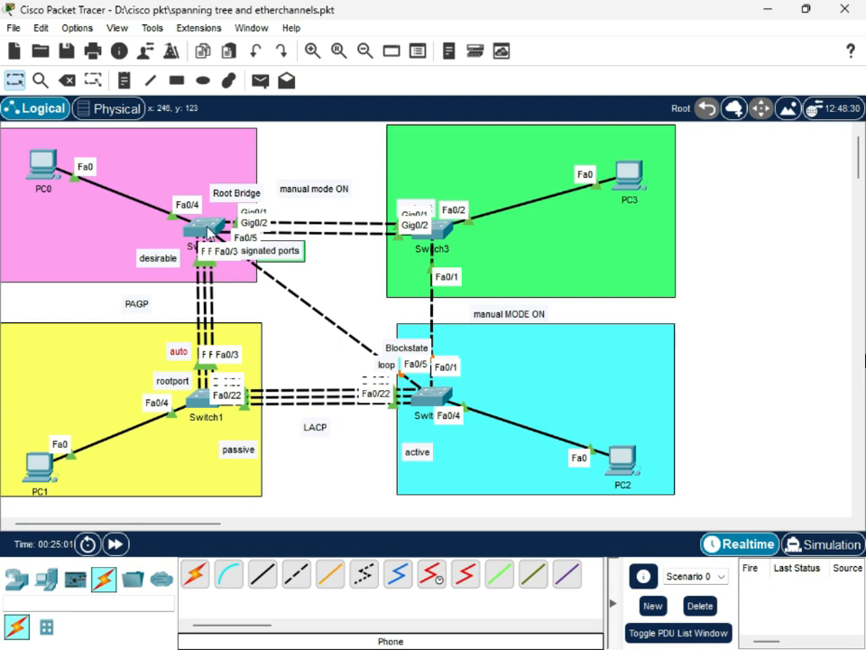
Open Switch0's command line and enter privileged EXEC mode with en.
{"action": "left_click", "coordinate": [203, 228]}
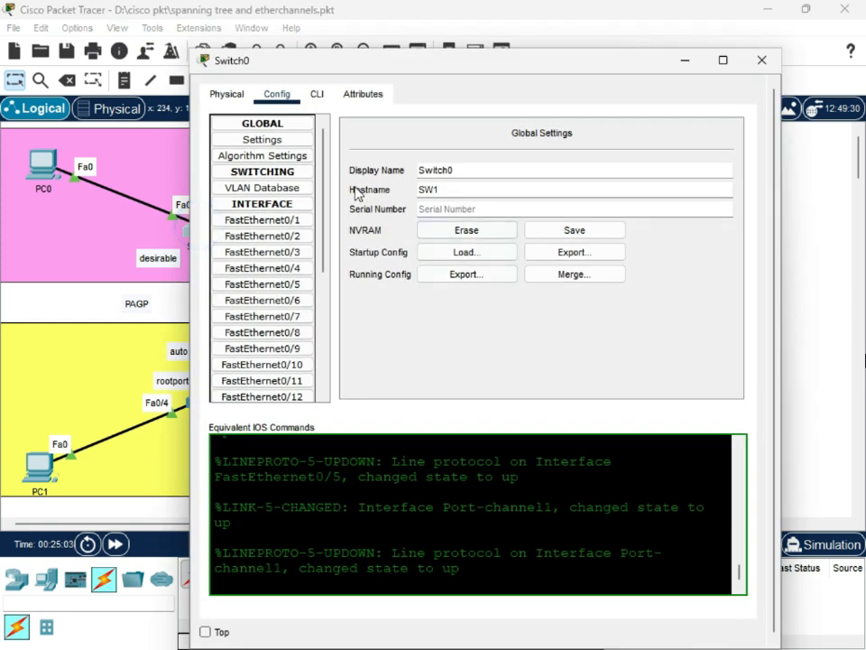
{"action": "left_click", "coordinate": [316, 94]}
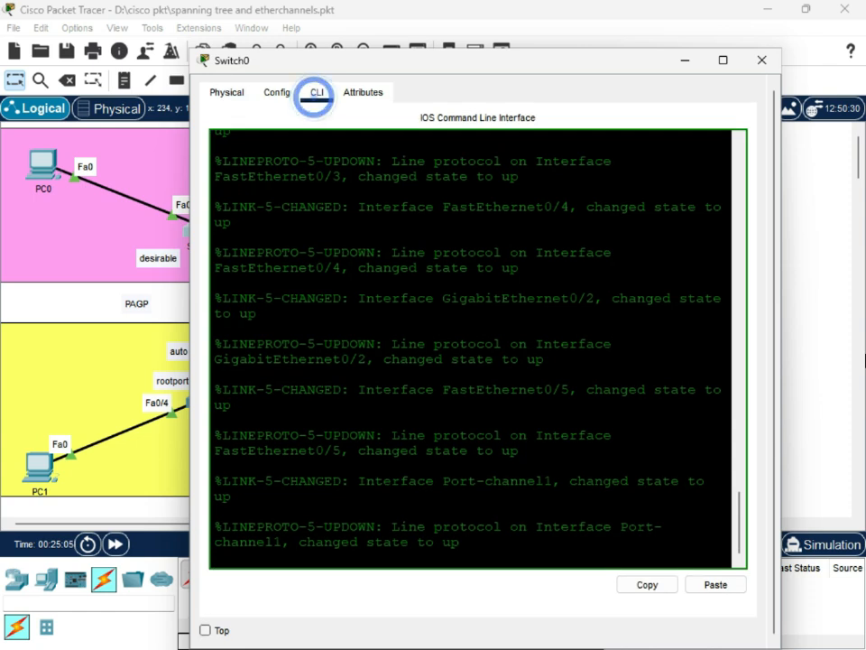
{"action": "left_click", "coordinate": [418, 554]}
{"action": "key", "text": "Return"}
{"action": "key", "text": "Return"}
{"action": "key", "text": "Return"}
{"action": "key", "text": "Return"}
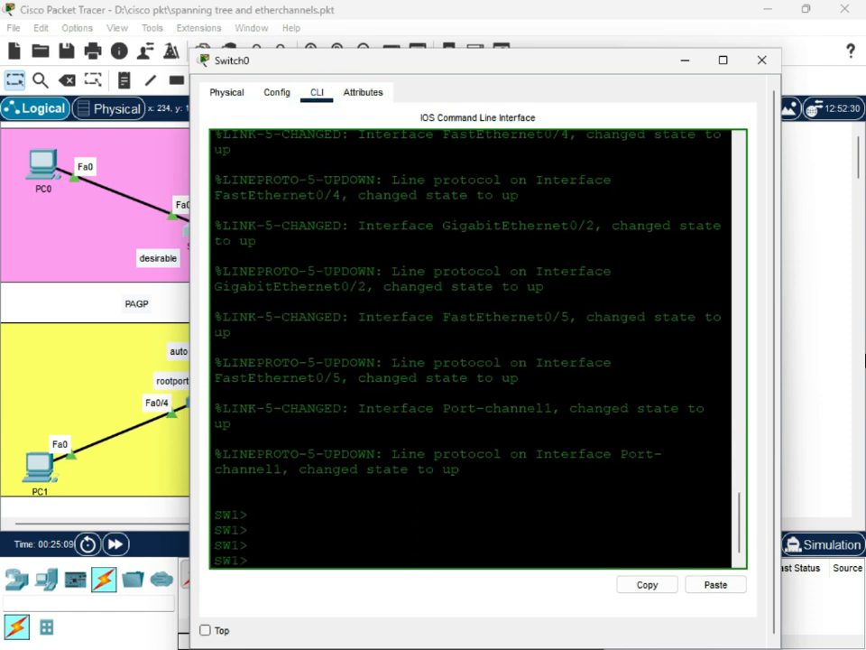
{"action": "type", "text": "en"}
{"action": "key", "text": "Return"}
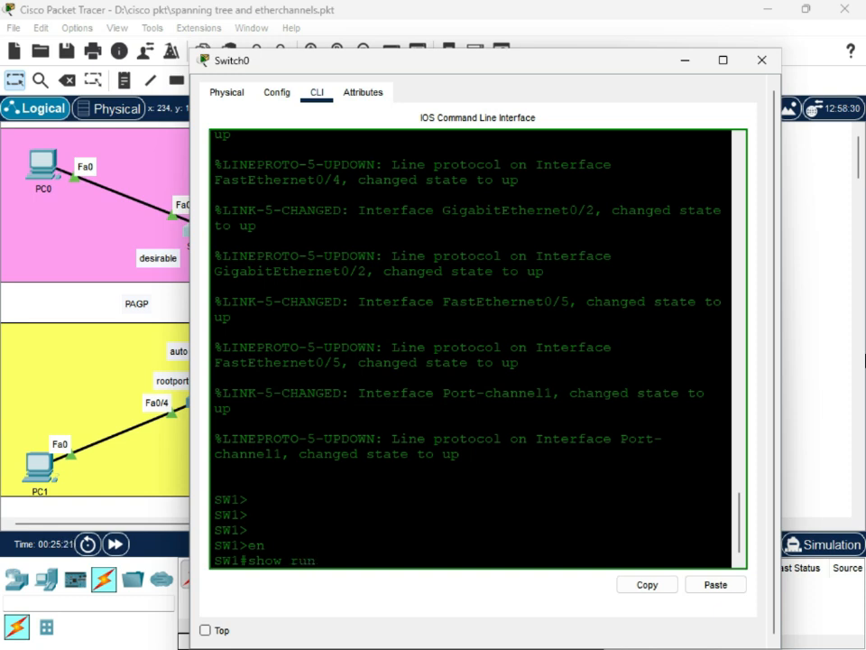
Display Switch0's running configuration with show run and page on to the FastEthernet0/1 interface entry.
{"action": "key", "text": "Return"}
{"action": "key", "text": "Return"}
{"action": "key", "text": "Return"}
{"action": "key", "text": "Return"}
{"action": "key", "text": "Return"}
{"action": "key", "text": "Return"}
{"action": "key", "text": "Return"}
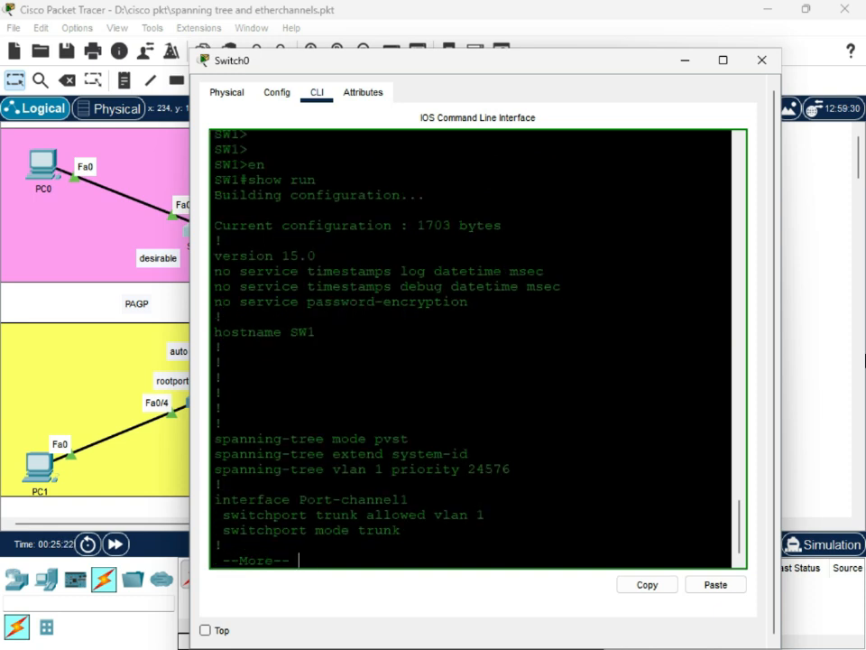
{"action": "key", "text": "Return"}
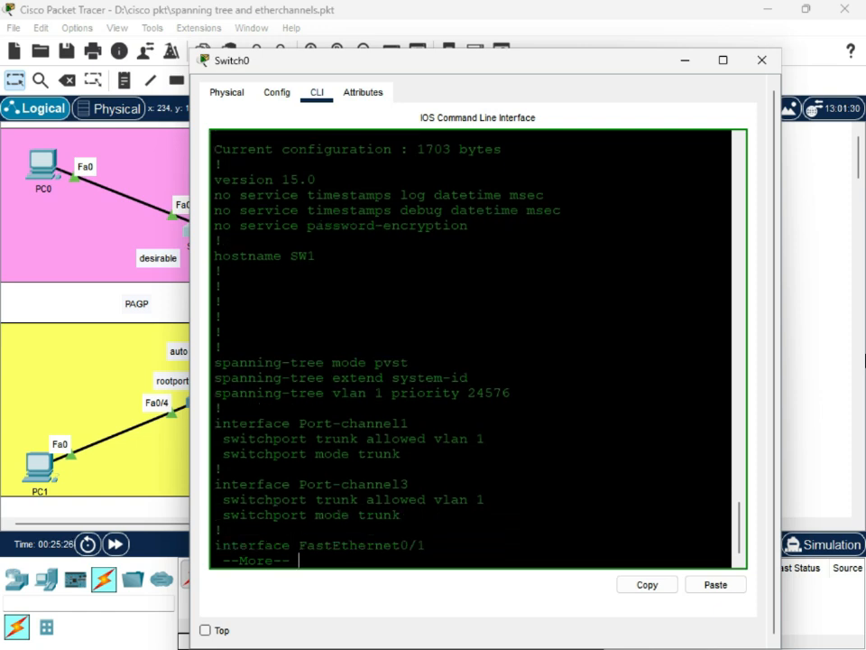
Examine the hostname, spanning-tree mode, extend system-id and VLAN 1 priority lines in the running configuration.
{"action": "triple_click", "coordinate": [337, 252]}
{"action": "left_click", "coordinate": [338, 286]}
{"action": "left_click_drag", "start_coordinate": [409, 359], "coordinate": [368, 359]}
{"action": "left_click_drag", "start_coordinate": [497, 374], "coordinate": [214, 374]}
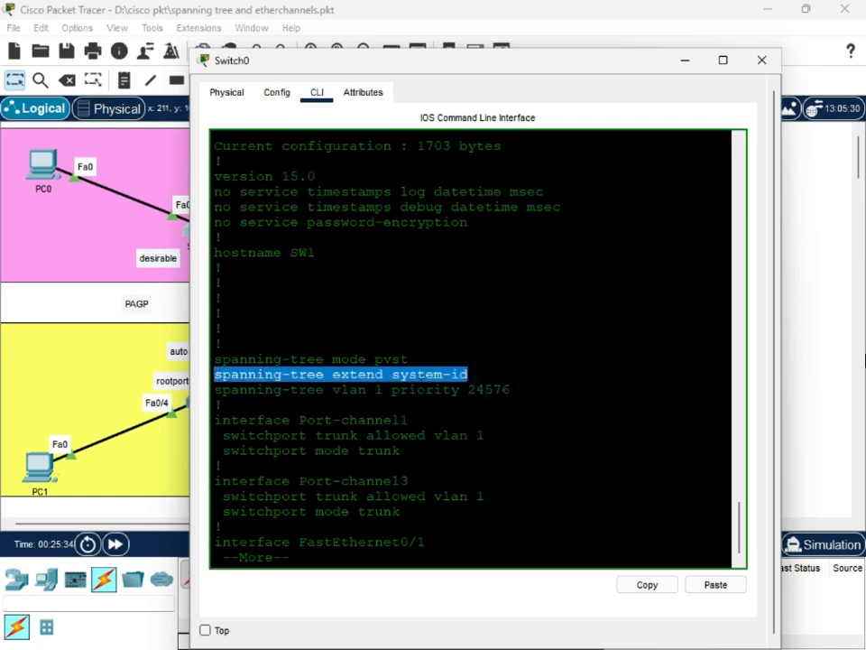
{"action": "left_click", "coordinate": [484, 371]}
{"action": "left_click_drag", "start_coordinate": [215, 420], "coordinate": [372, 479]}
{"action": "left_click", "coordinate": [538, 420]}
{"action": "left_click_drag", "start_coordinate": [512, 390], "coordinate": [468, 389]}
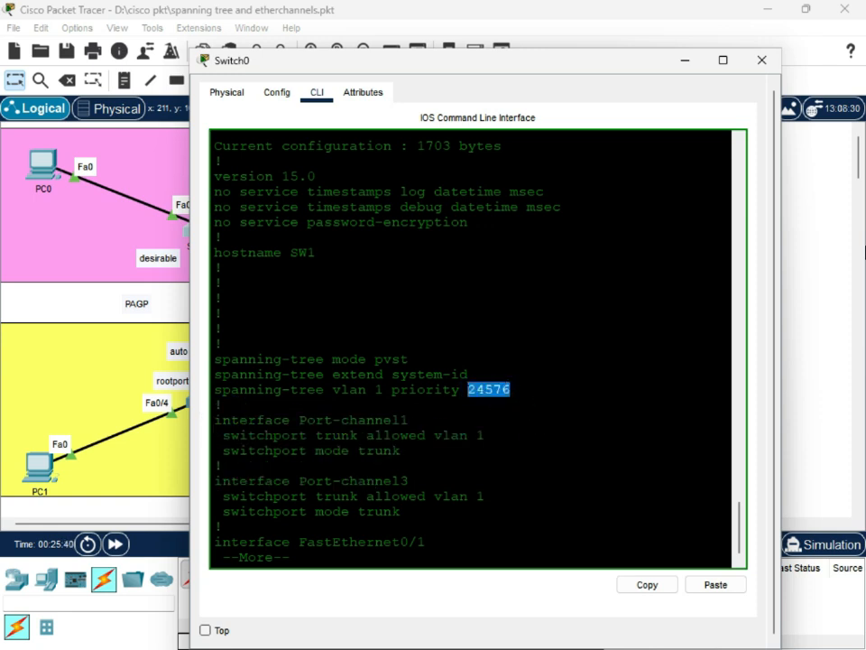
{"action": "left_click", "coordinate": [497, 390]}
{"action": "mouse_move", "coordinate": [486, 393]}
{"action": "left_mouse_down"}
{"action": "mouse_move", "coordinate": [470, 390]}
{"action": "mouse_move", "coordinate": [499, 389]}
{"action": "mouse_move", "coordinate": [486, 390]}
{"action": "left_mouse_up"}
{"action": "left_click", "coordinate": [510, 390]}
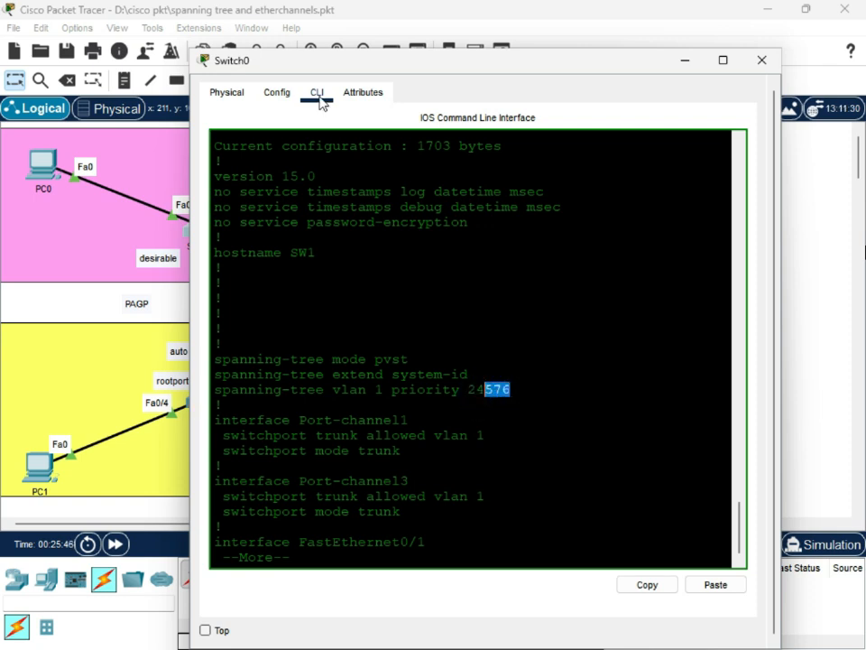
Move the Switch0 window aside to uncover Switch0 and Switch1 in the topology, and review the VLAN 1 spanning-tree priority.
{"action": "left_click_drag", "start_coordinate": [251, 59], "coordinate": [355, 88]}
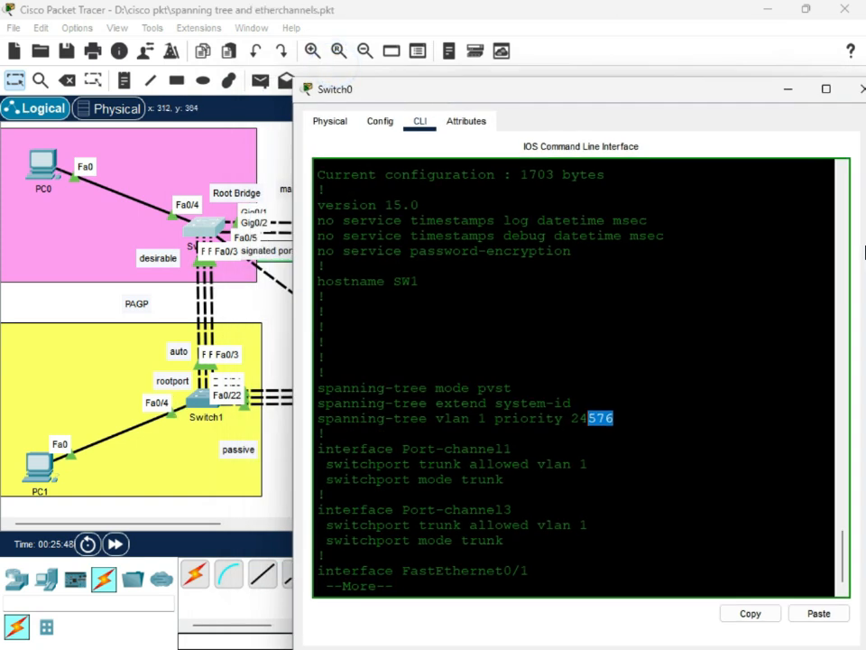
{"action": "left_click_drag", "start_coordinate": [655, 96], "coordinate": [685, 186]}
{"action": "left_click_drag", "start_coordinate": [643, 506], "coordinate": [601, 506]}
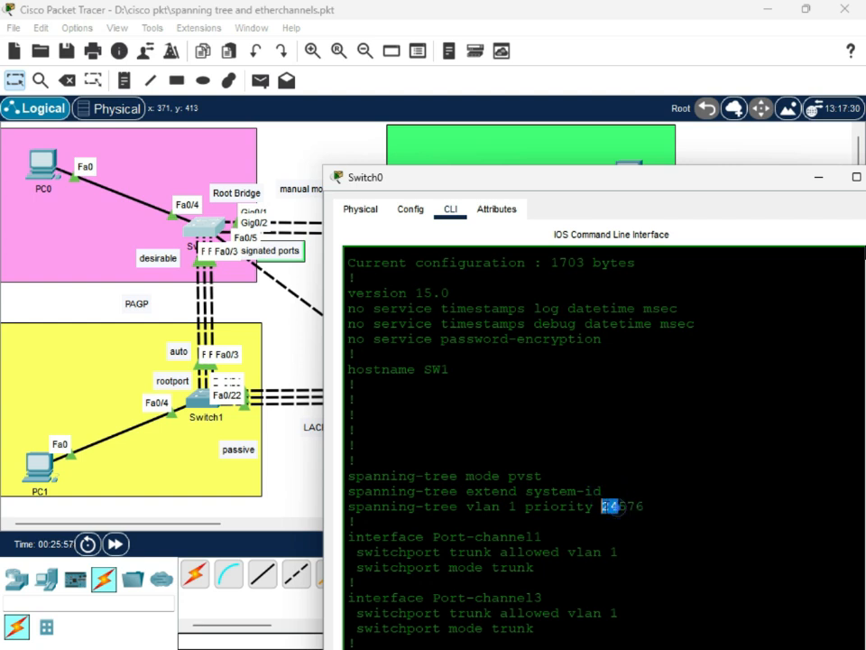
{"action": "left_click", "coordinate": [648, 517]}
{"action": "left_click_drag", "start_coordinate": [644, 506], "coordinate": [602, 507]}
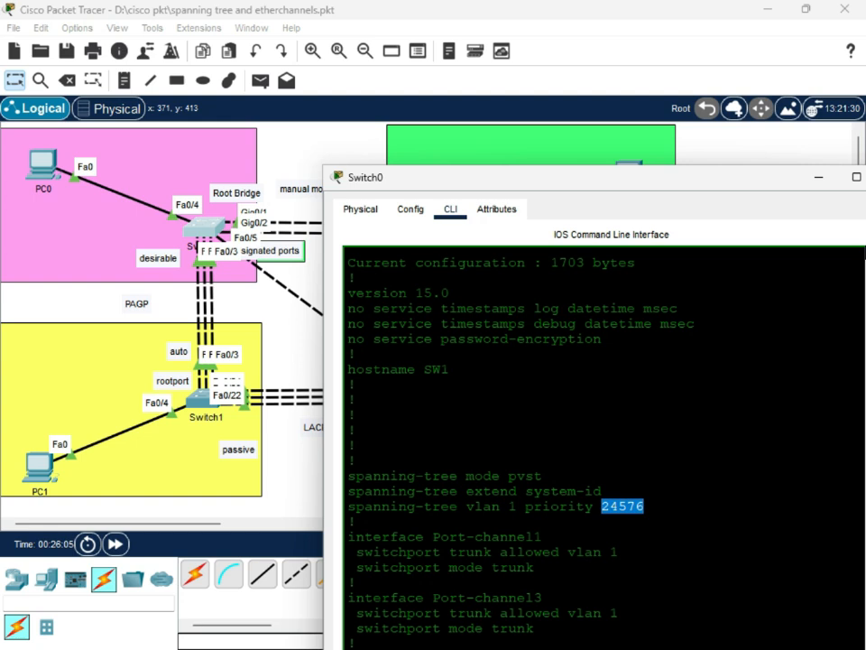
{"action": "left_click_drag", "start_coordinate": [570, 177], "coordinate": [536, 93]}
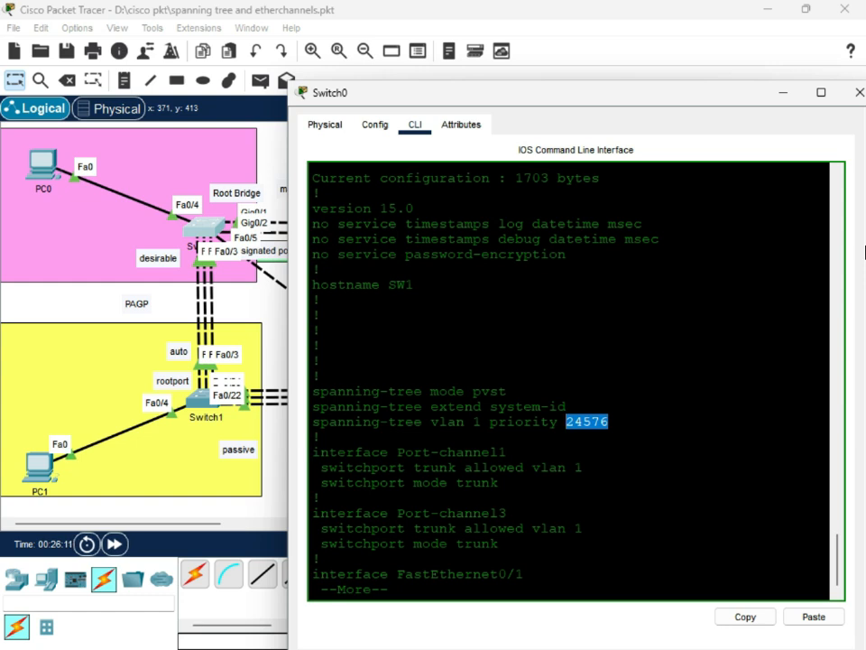
{"action": "left_click_drag", "start_coordinate": [472, 97], "coordinate": [526, 107]}
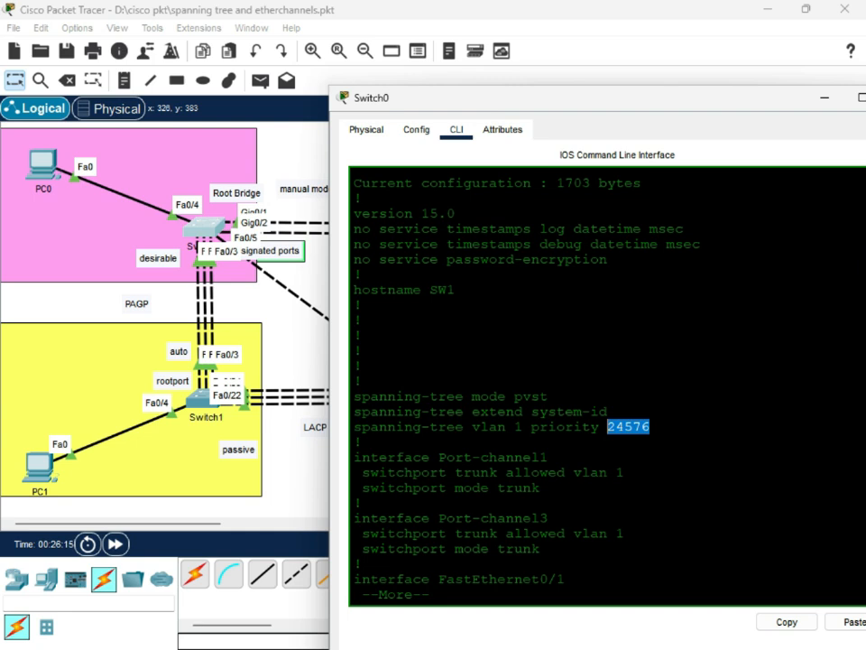
Examine the Port-channel1 entry, including its allowed trunk VLAN and switchport mode.
{"action": "left_click_drag", "start_coordinate": [354, 458], "coordinate": [542, 487]}
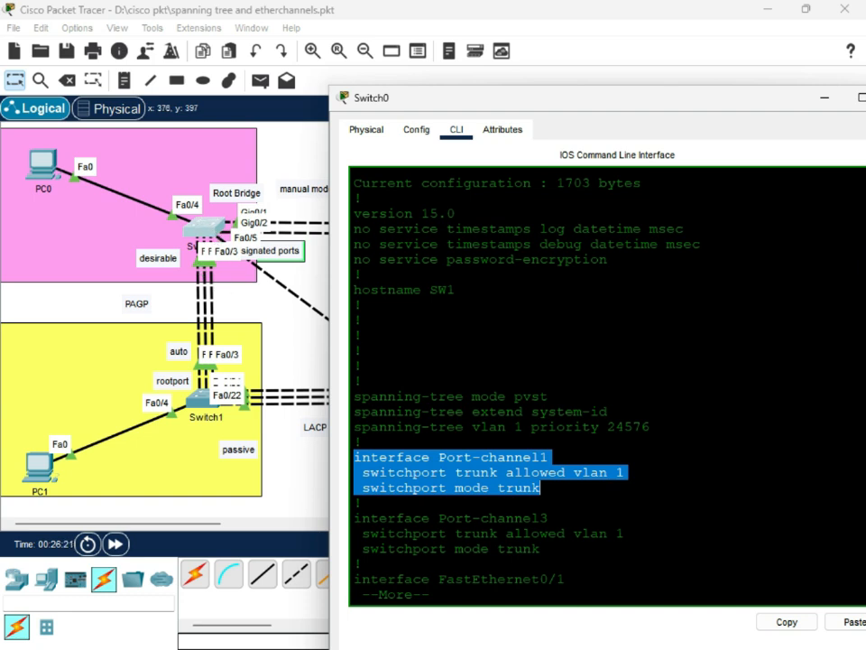
{"action": "left_click", "coordinate": [539, 503]}
{"action": "left_click_drag", "start_coordinate": [358, 461], "coordinate": [548, 458]}
{"action": "left_click", "coordinate": [420, 487]}
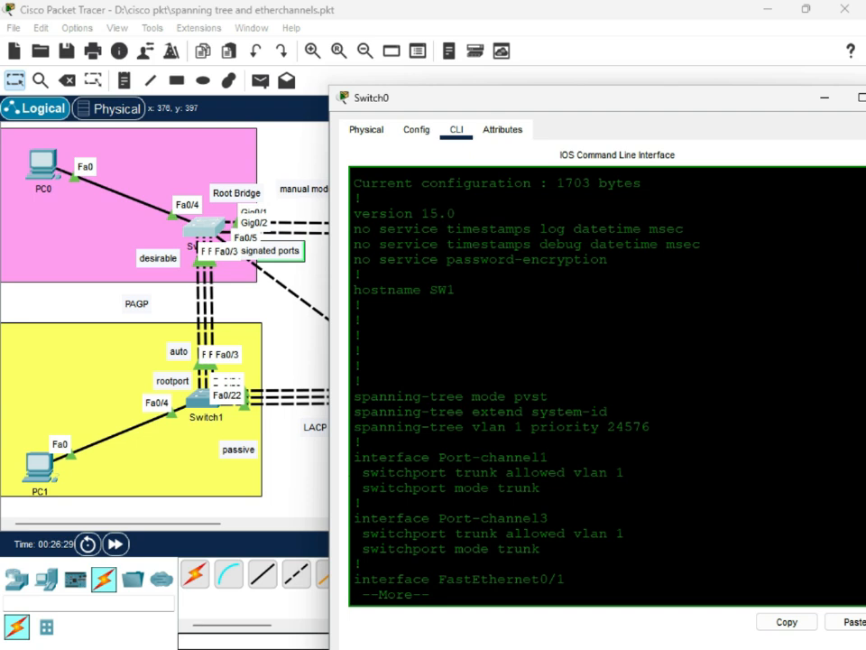
{"action": "left_click_drag", "start_coordinate": [367, 472], "coordinate": [624, 472]}
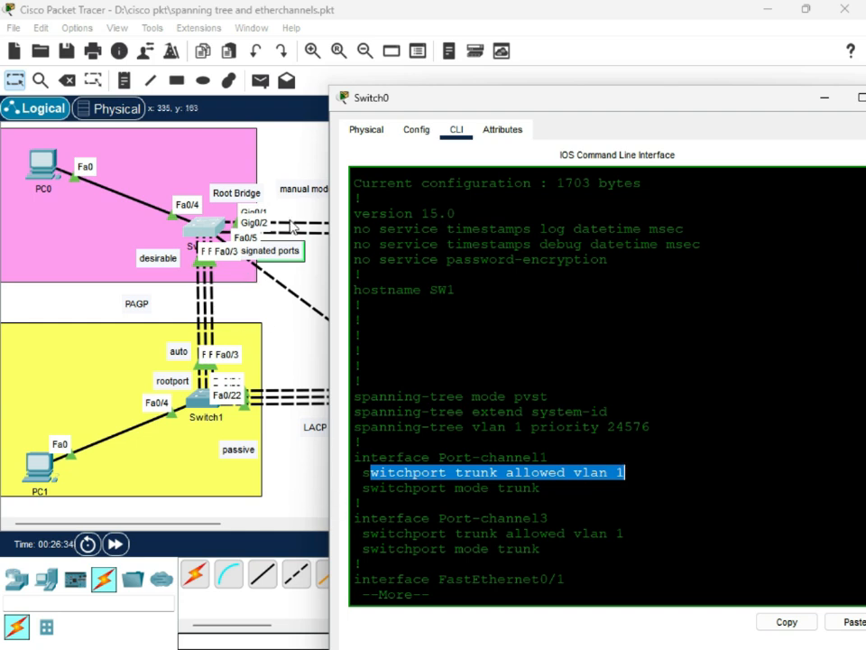
{"action": "left_click", "coordinate": [622, 471]}
{"action": "double_click", "coordinate": [621, 472]}
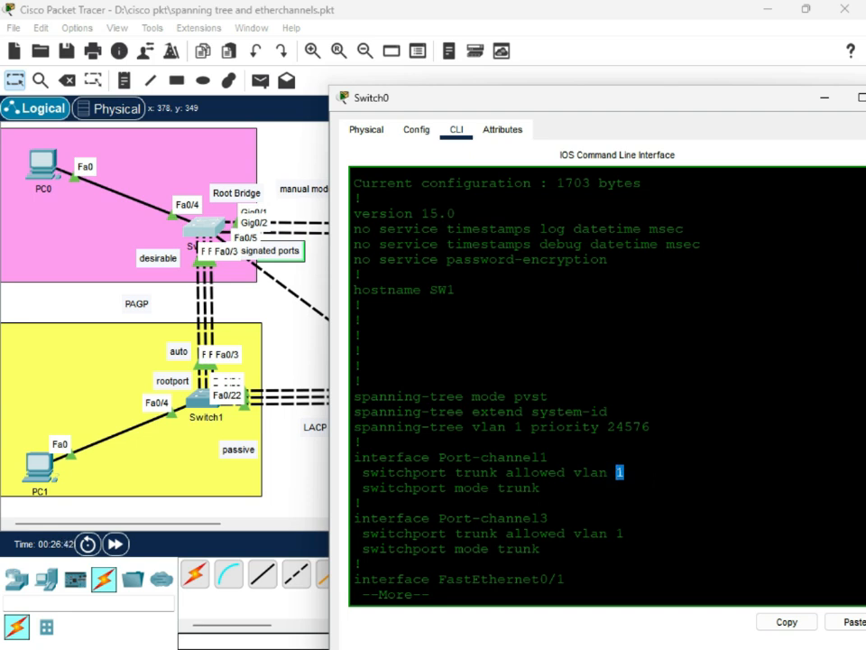
{"action": "left_click_drag", "start_coordinate": [534, 488], "coordinate": [358, 488]}
{"action": "left_click", "coordinate": [471, 517]}
{"action": "left_click_drag", "start_coordinate": [545, 491], "coordinate": [362, 488]}
{"action": "left_click", "coordinate": [524, 502]}
{"action": "left_click_drag", "start_coordinate": [551, 487], "coordinate": [545, 501]}
{"action": "left_click", "coordinate": [570, 499]}
Examine the Port-channel3 entry with its allowed VLAN and trunk mode lines.
{"action": "left_click_drag", "start_coordinate": [406, 518], "coordinate": [360, 544]}
{"action": "left_click", "coordinate": [533, 518]}
{"action": "double_click", "coordinate": [539, 517]}
{"action": "left_click", "coordinate": [420, 538]}
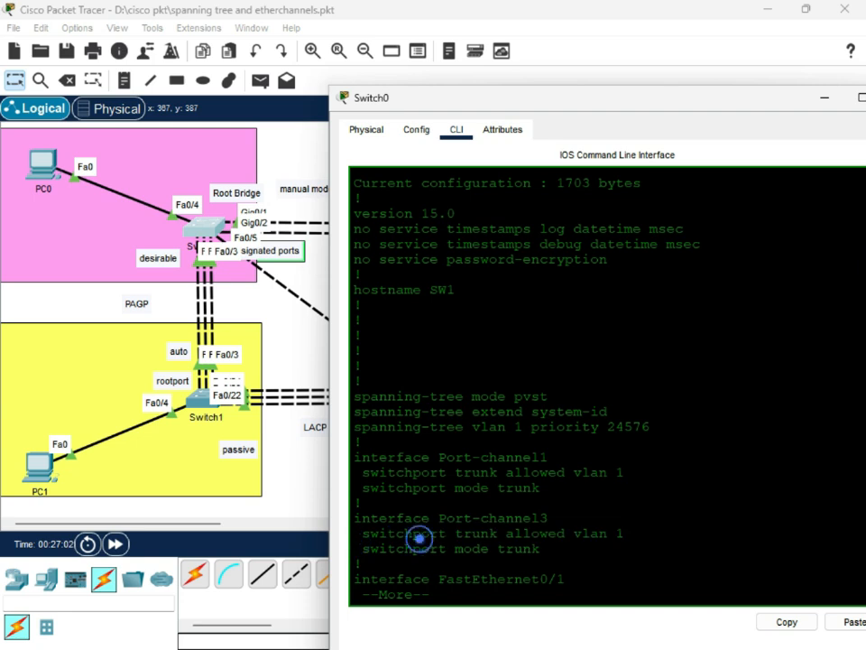
{"action": "left_click_drag", "start_coordinate": [456, 533], "coordinate": [540, 549]}
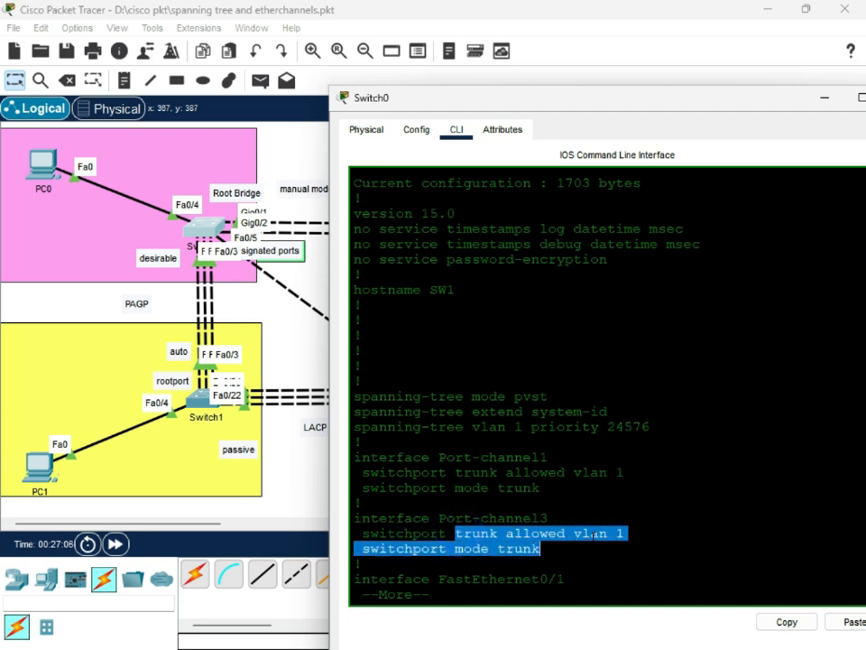
{"action": "left_click", "coordinate": [589, 561]}
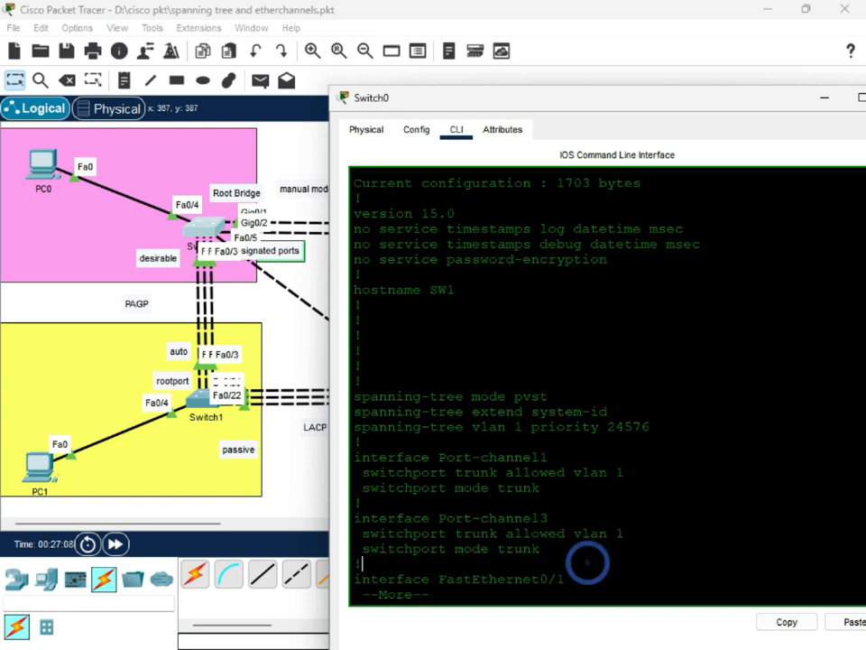
Page the running configuration on to the FastEthernet0/4 entry and move the Switch0 window down to uncover the topology.
{"action": "key", "text": "Return"}
{"action": "key", "text": "Return"}
{"action": "key", "text": "Return"}
{"action": "key", "text": "Return"}
{"action": "key", "text": "Return"}
{"action": "key", "text": "Return"}
{"action": "key", "text": "Return"}
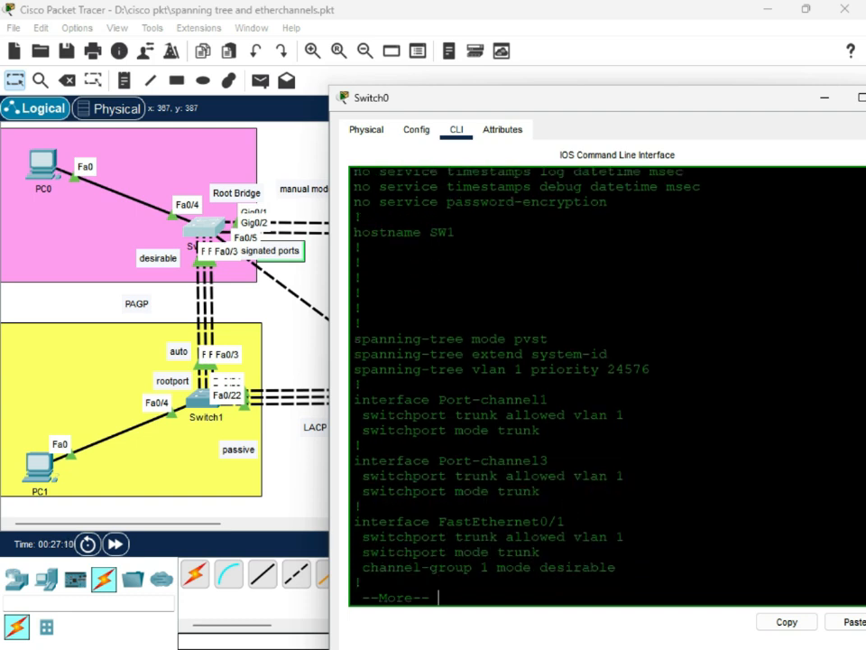
{"action": "key", "text": "Return"}
{"action": "key", "text": "Return"}
{"action": "key", "text": "Return"}
{"action": "key", "text": "Return"}
{"action": "key", "text": "Return"}
{"action": "key", "text": "Return"}
{"action": "key", "text": "Return"}
{"action": "key", "text": "Return"}
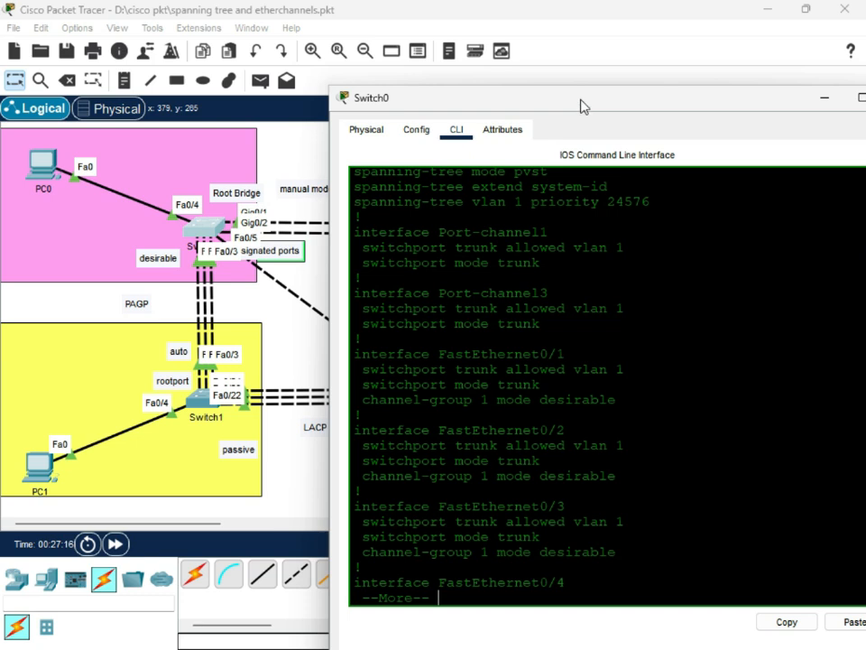
{"action": "left_click_drag", "start_coordinate": [585, 105], "coordinate": [475, 460]}
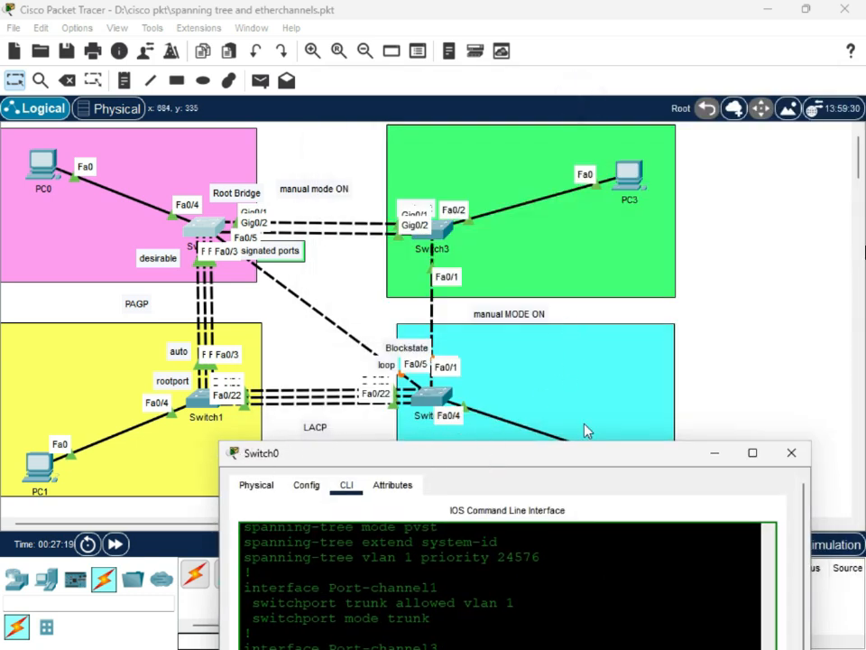
Move the Switch0 window back up and page the running configuration on to the FastEthernet0/7 entry.
{"action": "left_click_drag", "start_coordinate": [551, 459], "coordinate": [546, 129]}
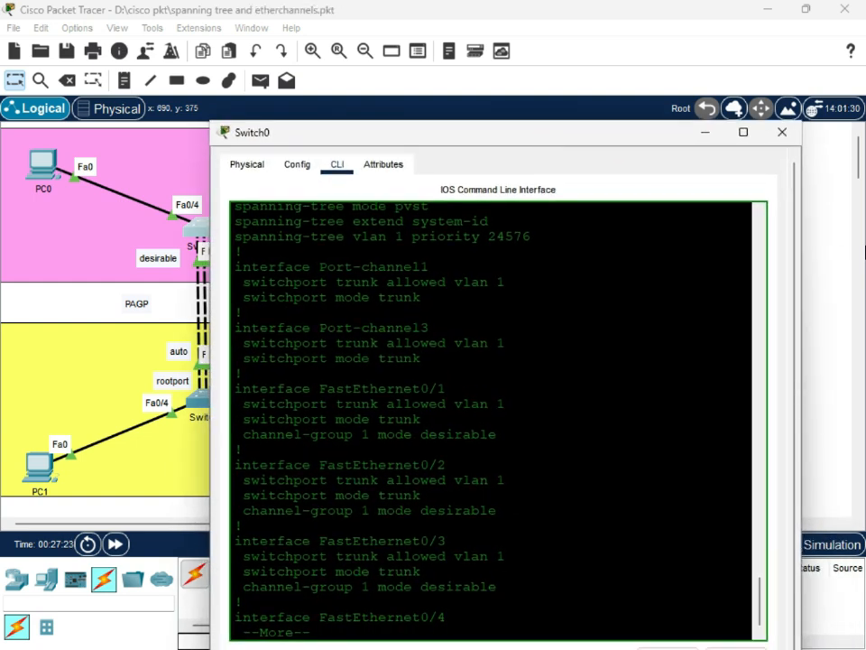
{"action": "key", "text": "Return"}
{"action": "key", "text": "Return"}
{"action": "key", "text": "Return"}
{"action": "key", "text": "Return"}
{"action": "key", "text": "Return"}
{"action": "key", "text": "Return"}
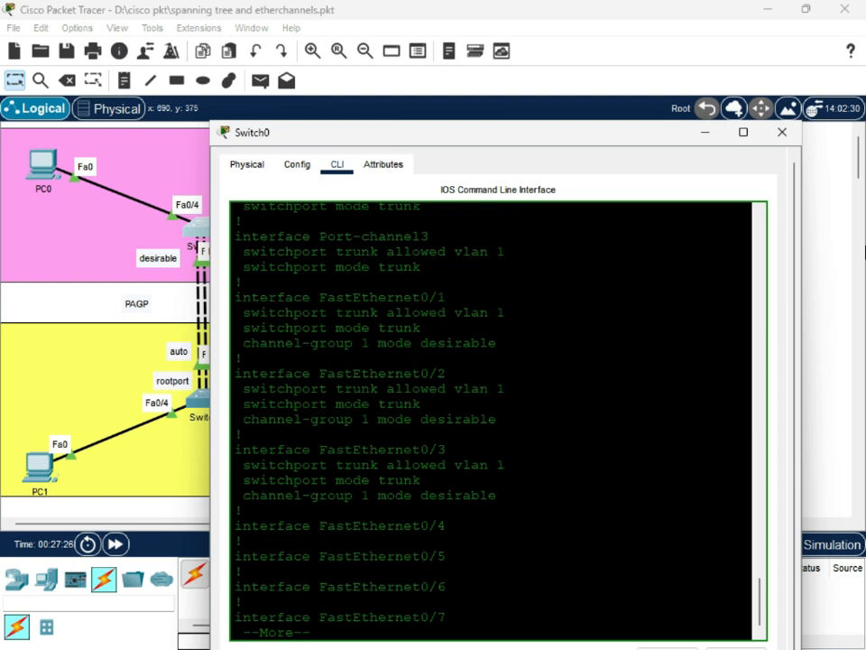
Examine the trunk and channel-group mode lines of the FastEthernet0/1, 0/2 and 0/3 entries.
{"action": "left_click_drag", "start_coordinate": [497, 496], "coordinate": [235, 236]}
{"action": "scroll", "coordinate": [460, 470], "scroll_direction": "up", "scroll_amount": 1}
{"action": "left_click", "coordinate": [497, 546]}
{"action": "left_click_drag", "start_coordinate": [489, 561], "coordinate": [218, 216]}
{"action": "scroll", "coordinate": [465, 457], "scroll_direction": "up", "scroll_amount": 1}
{"action": "scroll", "coordinate": [465, 457], "scroll_direction": "down", "scroll_amount": 2}
{"action": "scroll", "coordinate": [463, 457], "scroll_direction": "up", "scroll_amount": 1}
{"action": "left_click_drag", "start_coordinate": [237, 511], "coordinate": [448, 498]}
{"action": "left_click_drag", "start_coordinate": [371, 466], "coordinate": [499, 467]}
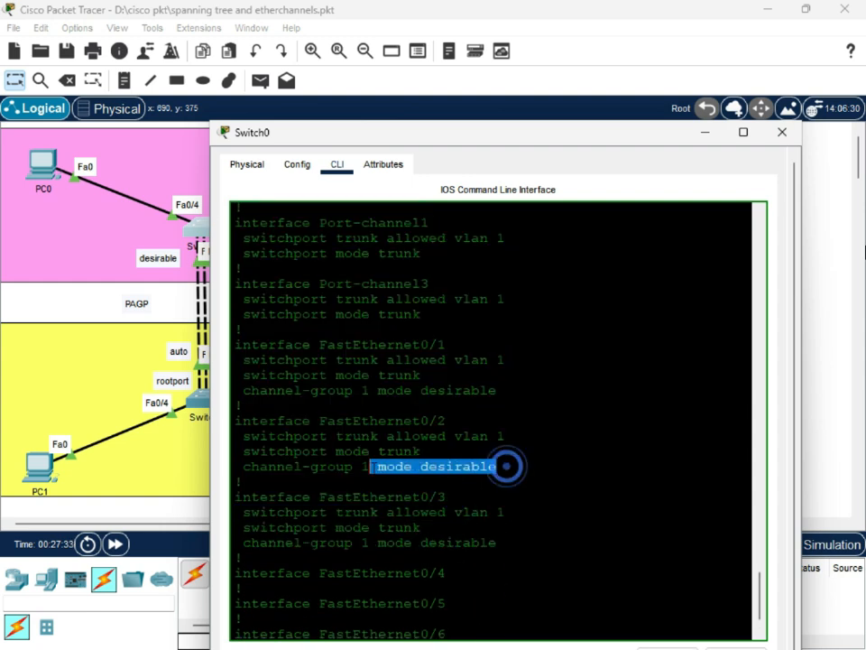
{"action": "left_click_drag", "start_coordinate": [421, 527], "coordinate": [499, 542]}
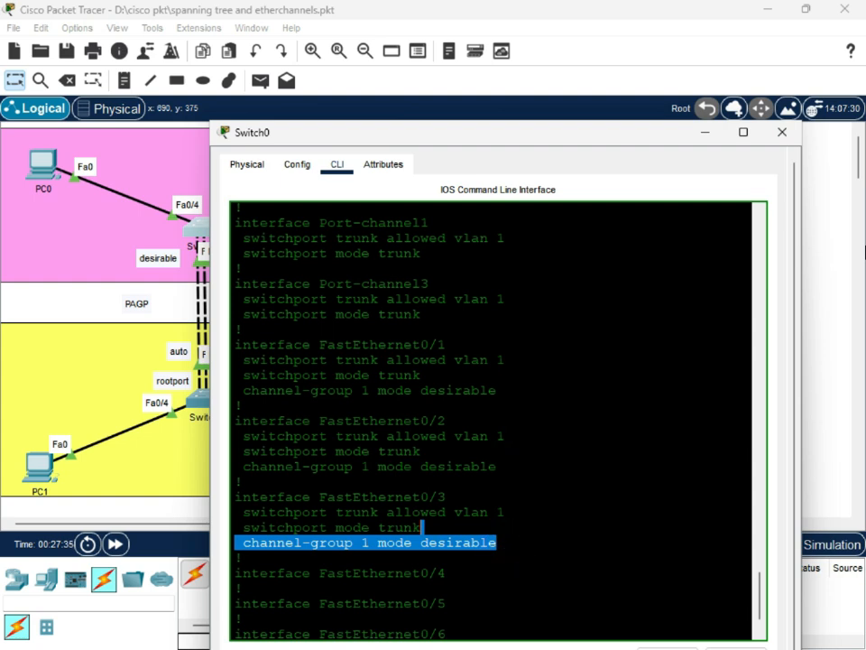
{"action": "left_click_drag", "start_coordinate": [412, 389], "coordinate": [495, 391]}
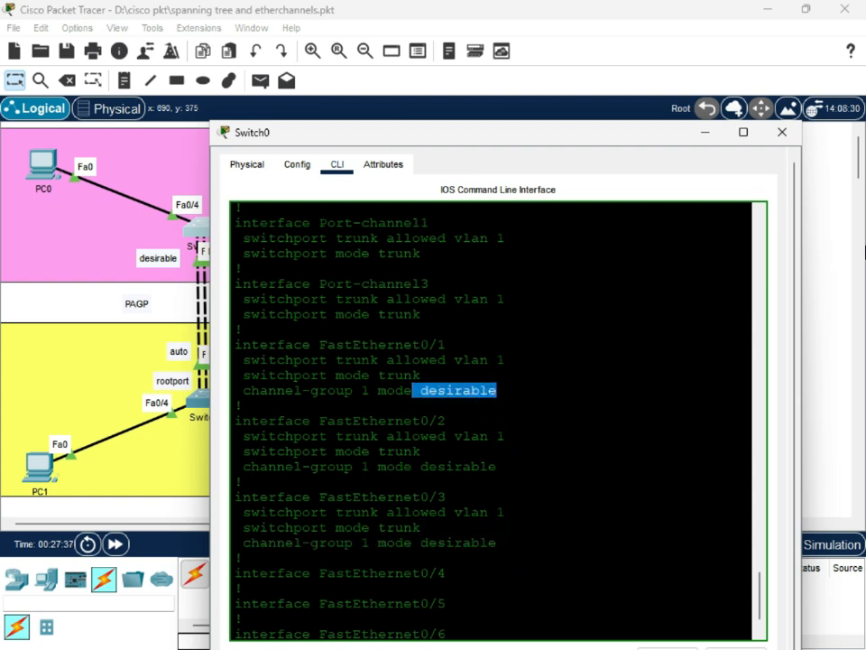
Page Switch0's running configuration past the remaining FastEthernet and GigabitEthernet entries to the end of the Vlan1 entry.
{"action": "scroll", "coordinate": [497, 419], "scroll_direction": "down", "scroll_amount": 1}
{"action": "key", "text": "Return"}
{"action": "key", "text": "Return"}
{"action": "key", "text": "Return"}
{"action": "key", "text": "Return"}
{"action": "key", "text": "Return"}
{"action": "key", "text": "Return"}
{"action": "key", "text": "Return"}
{"action": "key", "text": "Return"}
{"action": "key", "text": "Return"}
{"action": "key", "text": "Return"}
{"action": "key", "text": "Return"}
{"action": "key", "text": "Return"}
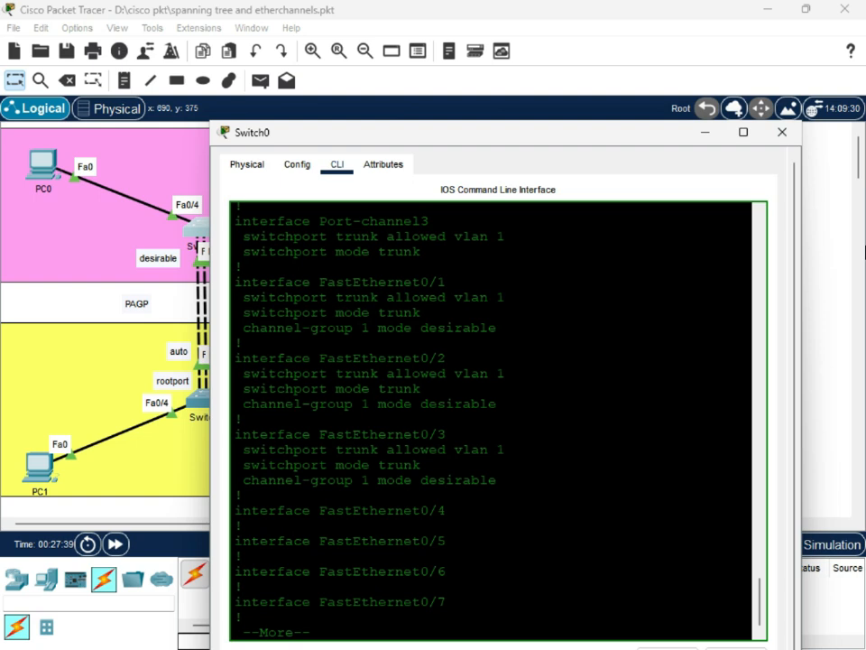
{"action": "key", "text": "Return"}
{"action": "key", "text": "Return"}
{"action": "key", "text": "Return"}
{"action": "key", "text": "Return"}
{"action": "key", "text": "Return"}
{"action": "key", "text": "Return"}
{"action": "key", "text": "Return"}
{"action": "key", "text": "Return"}
{"action": "key", "text": "Return"}
{"action": "key", "text": "Return"}
{"action": "key", "text": "Return"}
{"action": "key", "text": "Return"}
{"action": "key", "text": "Return"}
{"action": "key", "text": "Return"}
{"action": "key", "text": "Return"}
{"action": "key", "text": "Return"}
{"action": "key", "text": "Return"}
{"action": "key", "text": "Return"}
{"action": "key", "text": "Return"}
{"action": "key", "text": "Return"}
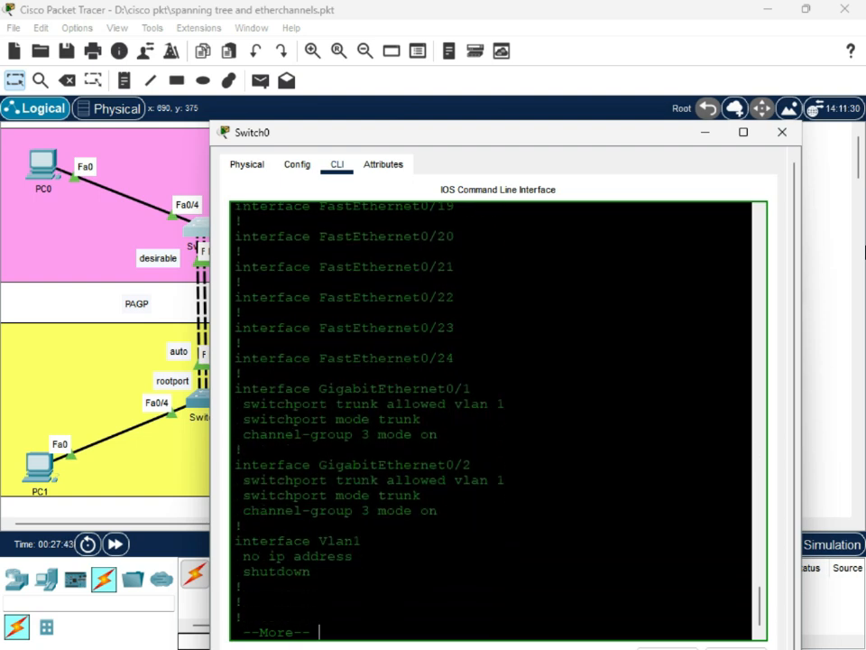
Examine the trunk and channel-group lines of the GigabitEthernet0/1 and GigabitEthernet0/2 entries.
{"action": "left_click_drag", "start_coordinate": [440, 434], "coordinate": [235, 388]}
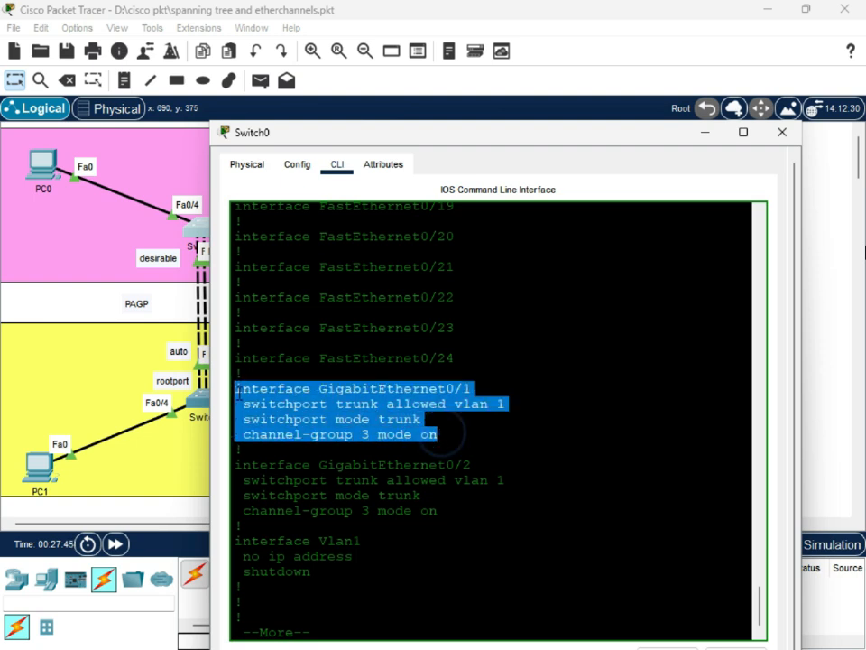
{"action": "left_click_drag", "start_coordinate": [438, 511], "coordinate": [251, 465]}
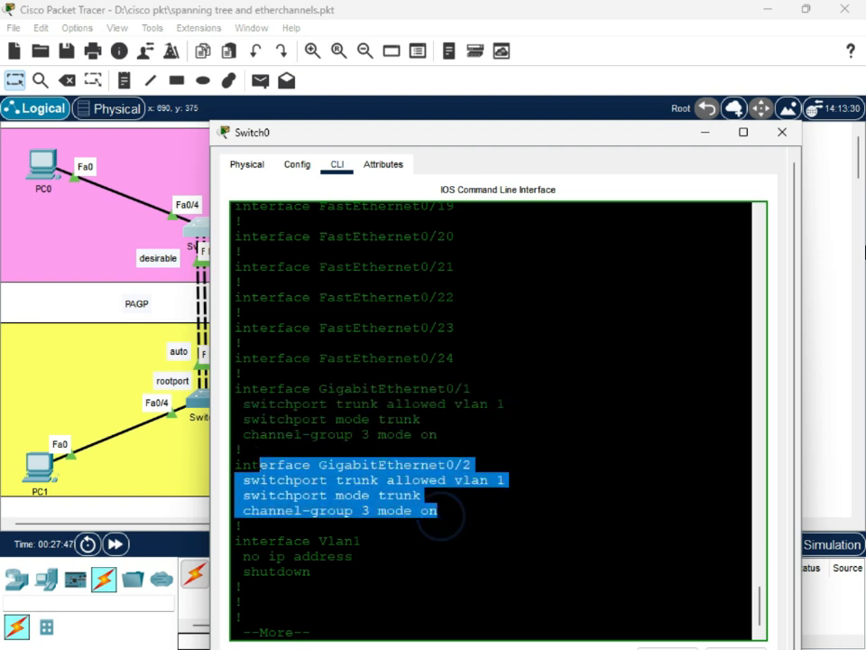
{"action": "left_click", "coordinate": [459, 451]}
{"action": "scroll", "coordinate": [498, 415], "scroll_direction": "up", "scroll_amount": 1}
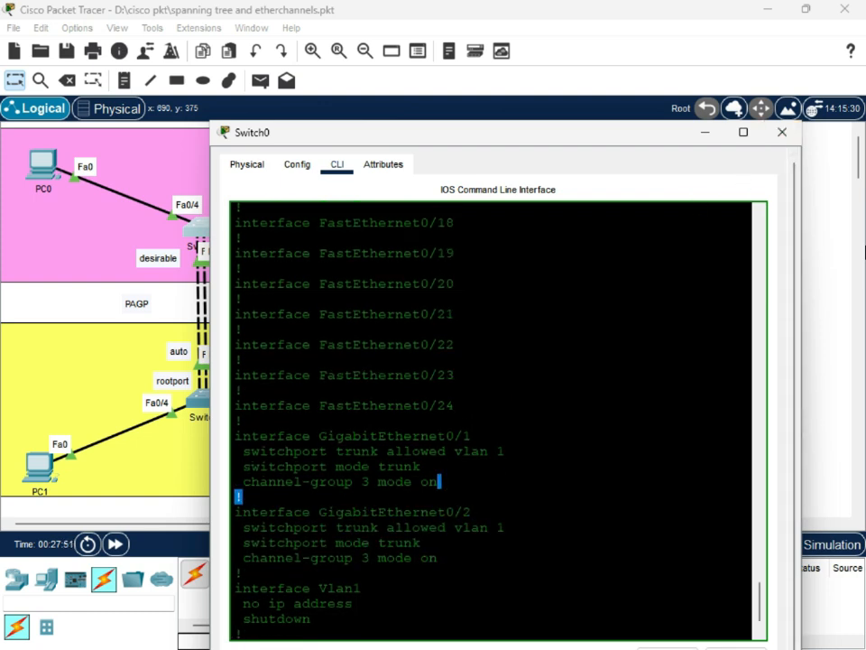
{"action": "scroll", "coordinate": [498, 416], "scroll_direction": "down", "scroll_amount": 1}
Go back to the VLAN 1 spanning-tree priority in Switch0's configuration, review it, and close the Switch0 window.
{"action": "scroll", "coordinate": [498, 415], "scroll_direction": "up", "scroll_amount": 20}
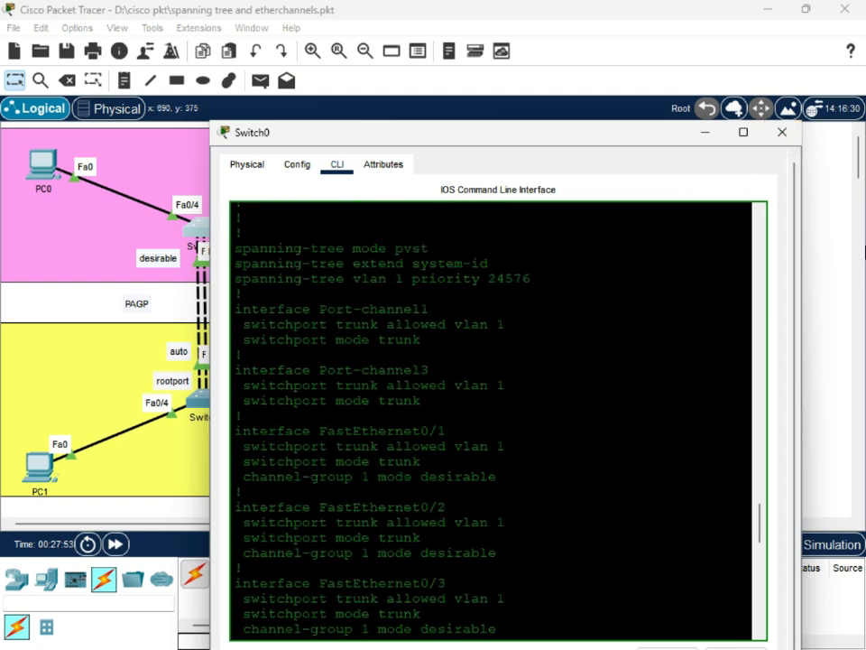
{"action": "scroll", "coordinate": [498, 415], "scroll_direction": "up", "scroll_amount": 10}
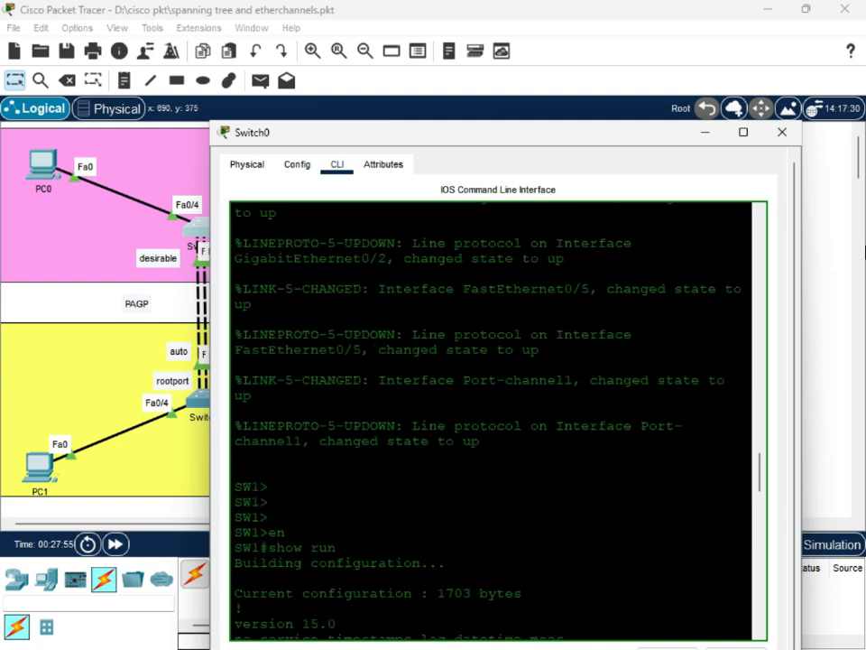
{"action": "scroll", "coordinate": [498, 415], "scroll_direction": "down", "scroll_amount": 10}
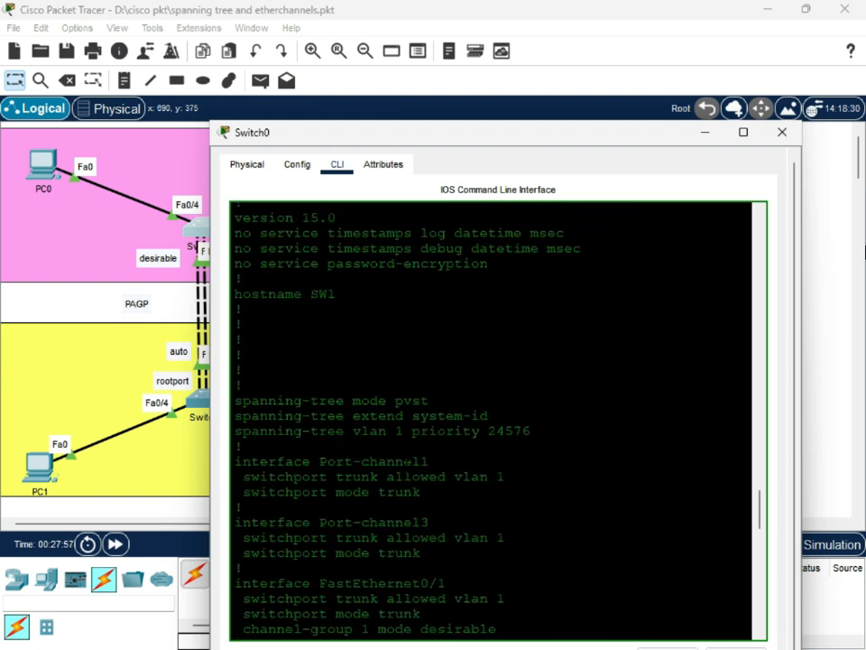
{"action": "double_click", "coordinate": [509, 431]}
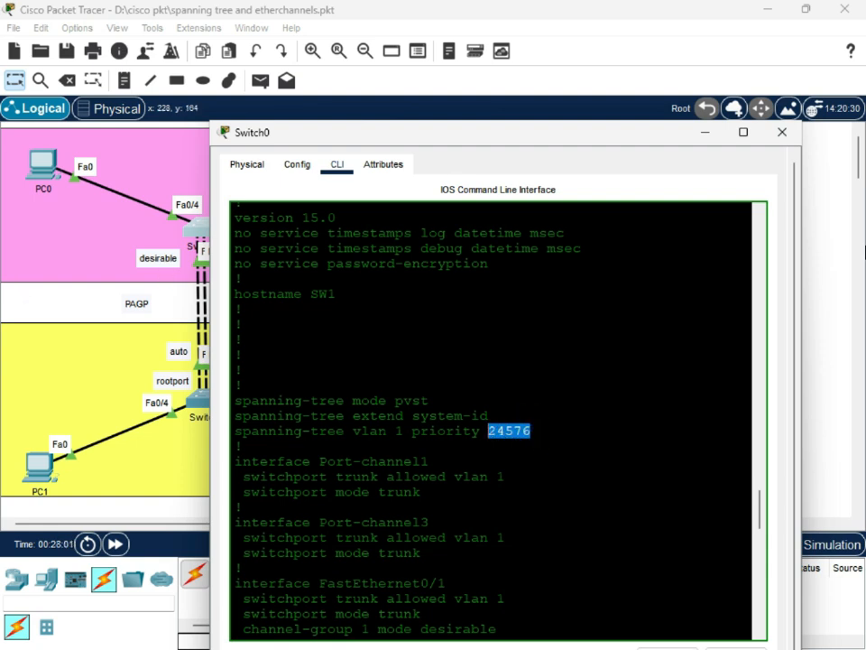
{"action": "left_click", "coordinate": [513, 433]}
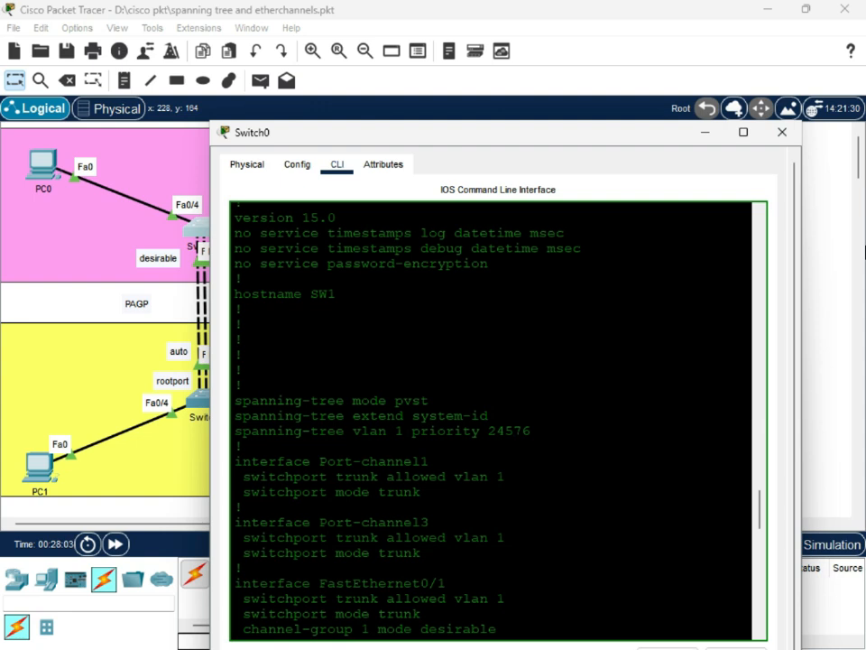
{"action": "left_click_drag", "start_coordinate": [513, 432], "coordinate": [521, 433]}
{"action": "left_click_drag", "start_coordinate": [322, 139], "coordinate": [261, 242]}
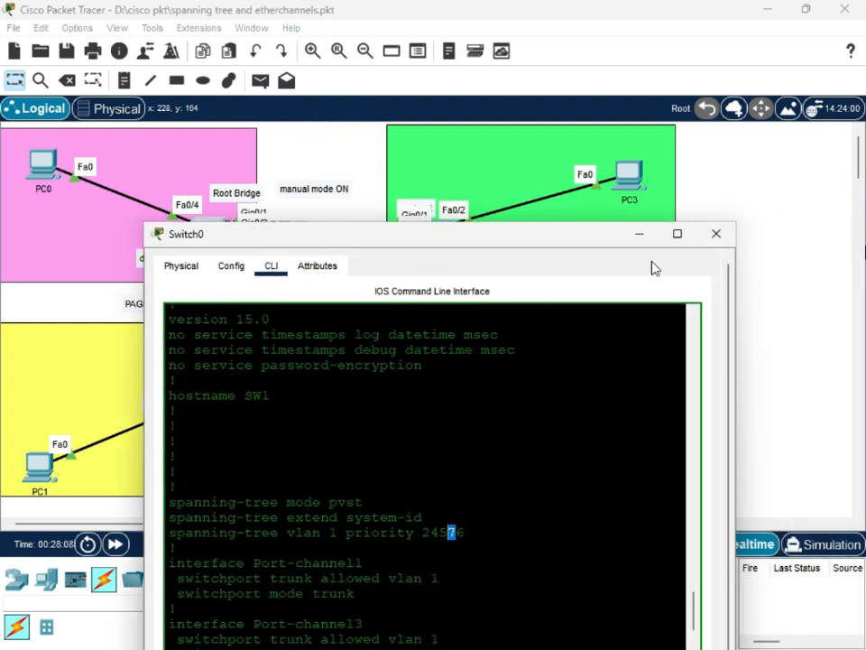
{"action": "left_click", "coordinate": [716, 234]}
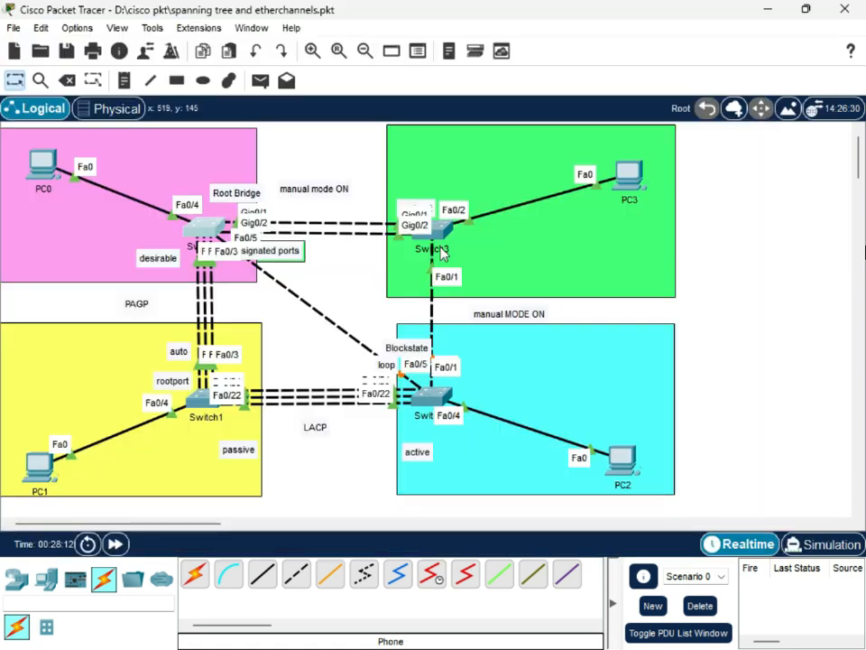
Open Switch3's command-line interface and enter privileged EXEC mode with enable.
{"action": "left_click", "coordinate": [435, 231]}
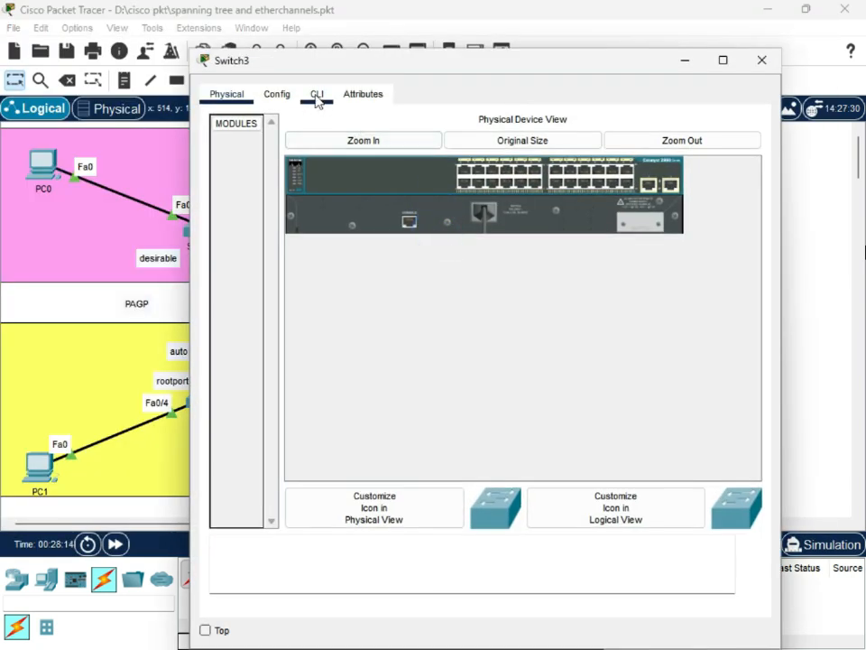
{"action": "left_click", "coordinate": [317, 94]}
{"action": "left_click", "coordinate": [575, 549]}
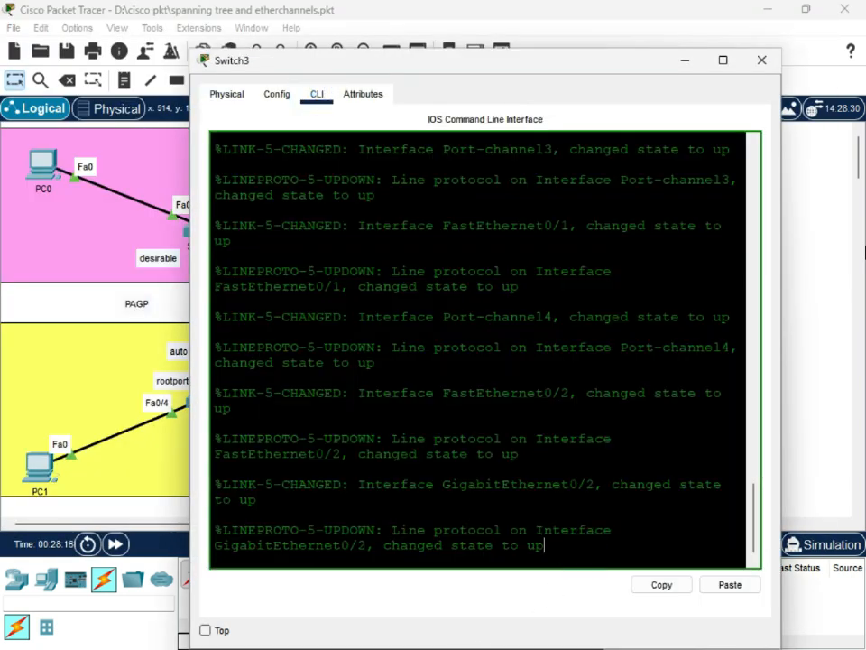
{"action": "key", "text": "Return"}
{"action": "key", "text": "Return"}
{"action": "key", "text": "Return"}
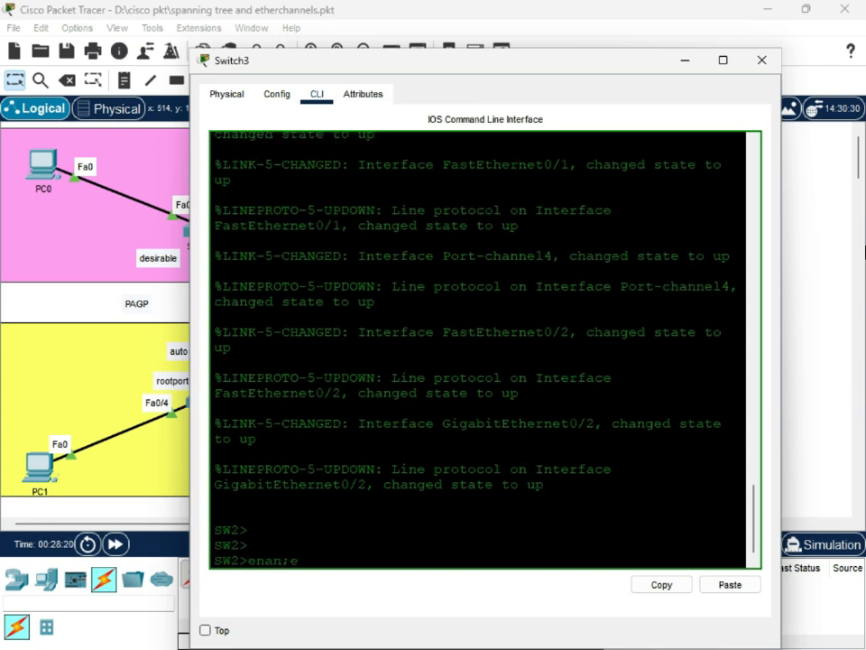
{"action": "type", "text": "enan"}
{"action": "key", "text": "BackSpace"}
{"action": "type", "text": "ble"}
{"action": "key", "text": "Return"}
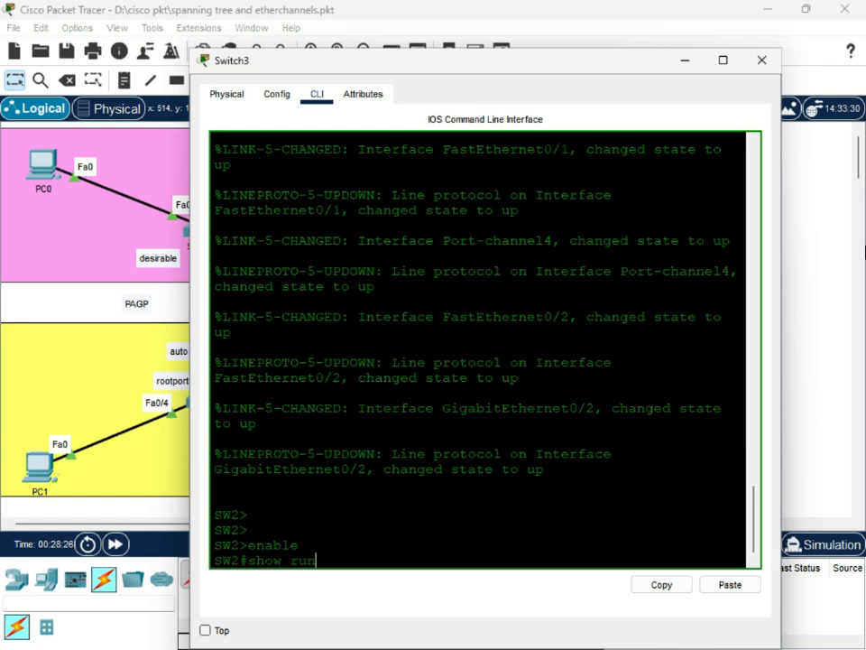
Display Switch3's running configuration through the Port-channel3 entry and examine the VLAN 2 spanning-tree priority.
{"action": "type", "text": "show run"}
{"action": "key", "text": "Return"}
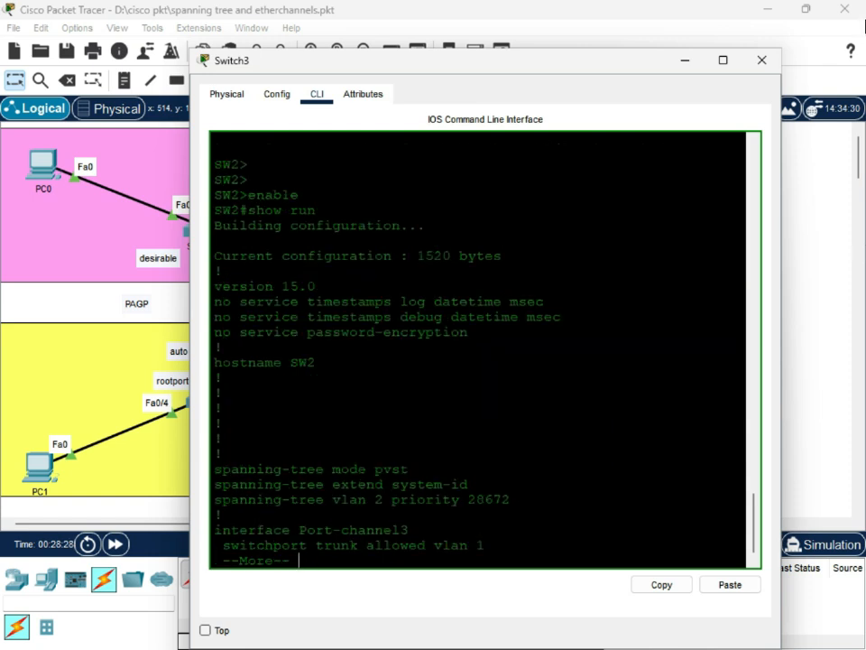
{"action": "key", "text": "Return"}
{"action": "key", "text": "Return"}
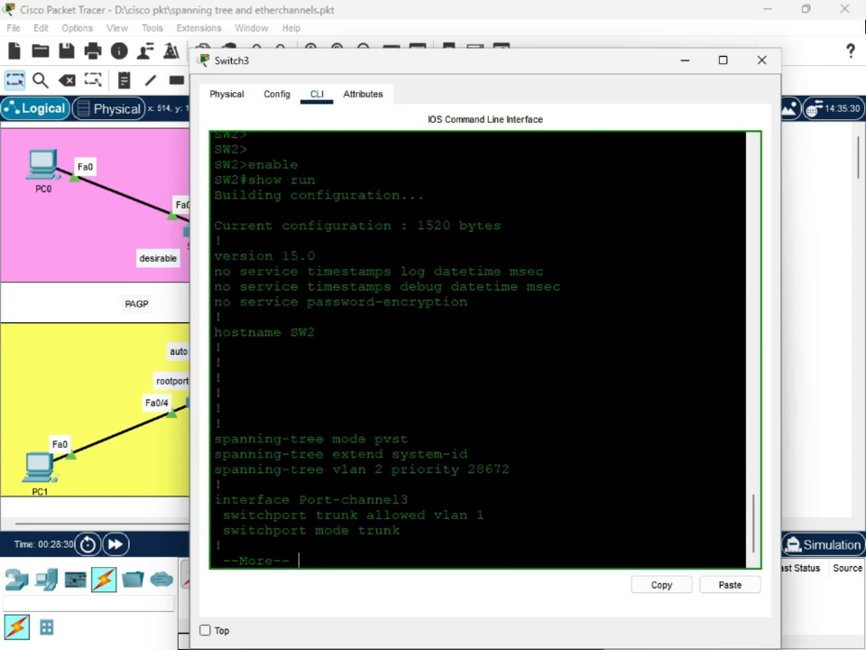
{"action": "left_click_drag", "start_coordinate": [483, 469], "coordinate": [510, 469]}
Move the Switch3 window aside, reopen Switch0, and review its VLAN 1 spanning-tree priority for comparison.
{"action": "left_click_drag", "start_coordinate": [432, 72], "coordinate": [522, 147]}
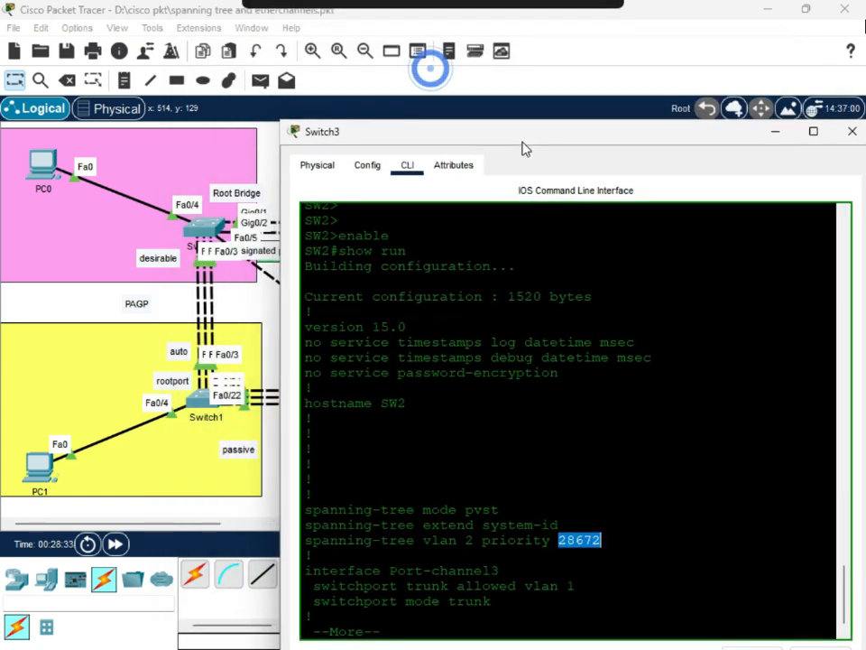
{"action": "left_click", "coordinate": [204, 233]}
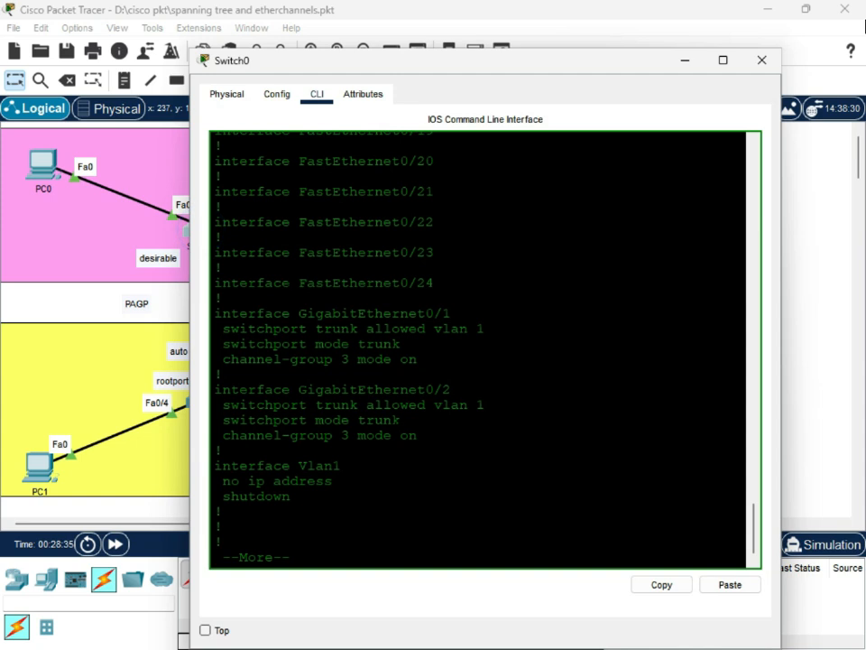
{"action": "scroll", "coordinate": [478, 348], "scroll_direction": "up", "scroll_amount": 20}
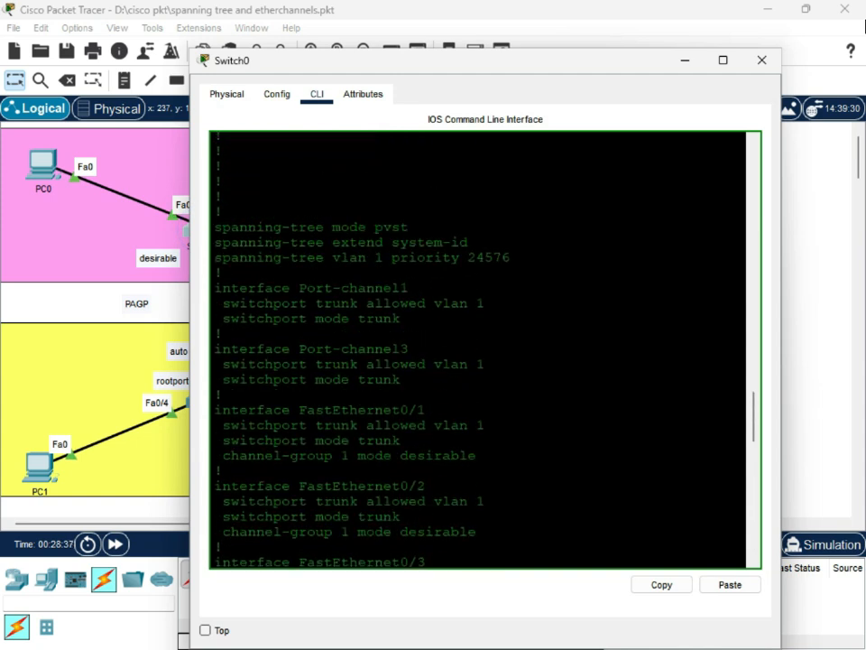
{"action": "left_click_drag", "start_coordinate": [469, 360], "coordinate": [484, 360]}
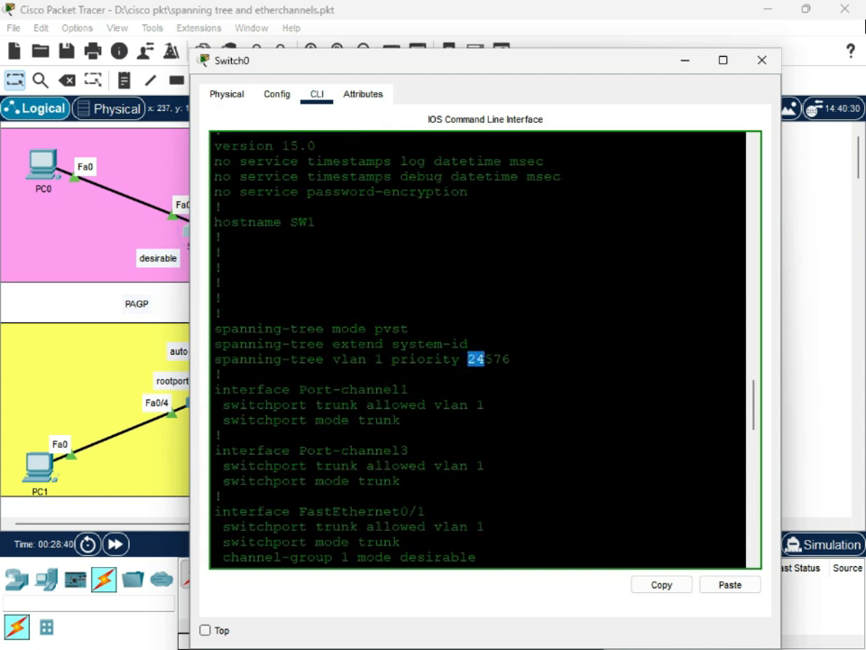
Move the Switch0 window aside, return to Switch3, and recheck its VLAN 2 spanning-tree priority.
{"action": "left_click_drag", "start_coordinate": [555, 65], "coordinate": [301, 249]}
{"action": "left_click", "coordinate": [532, 226]}
{"action": "left_click", "coordinate": [441, 234]}
{"action": "left_click", "coordinate": [441, 231]}
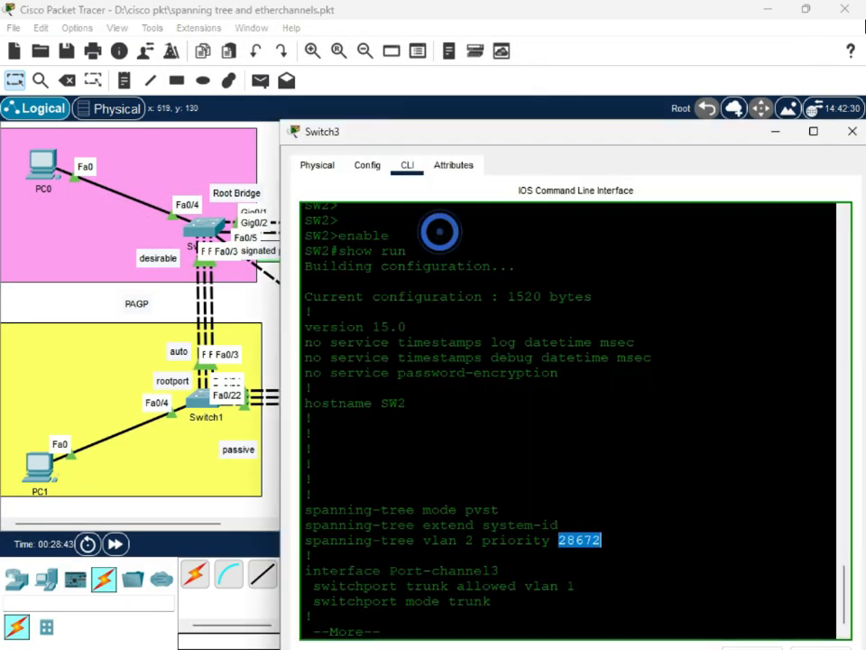
{"action": "left_click", "coordinate": [592, 542]}
{"action": "left_click_drag", "start_coordinate": [594, 541], "coordinate": [578, 541]}
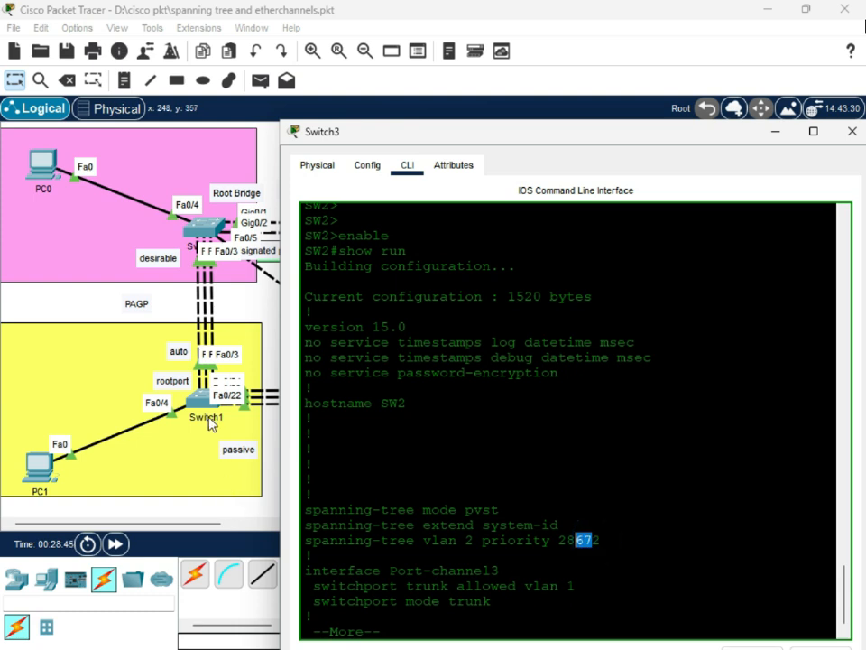
Open Switch1's command-line interface and enter privileged EXEC mode with en.
{"action": "left_click", "coordinate": [204, 403]}
{"action": "left_click", "coordinate": [203, 402]}
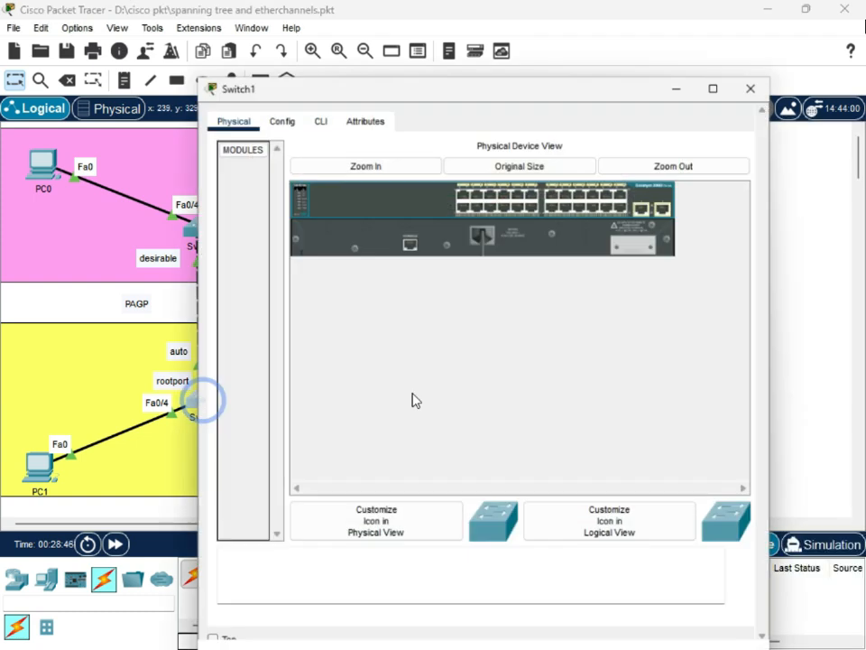
{"action": "left_click", "coordinate": [306, 95]}
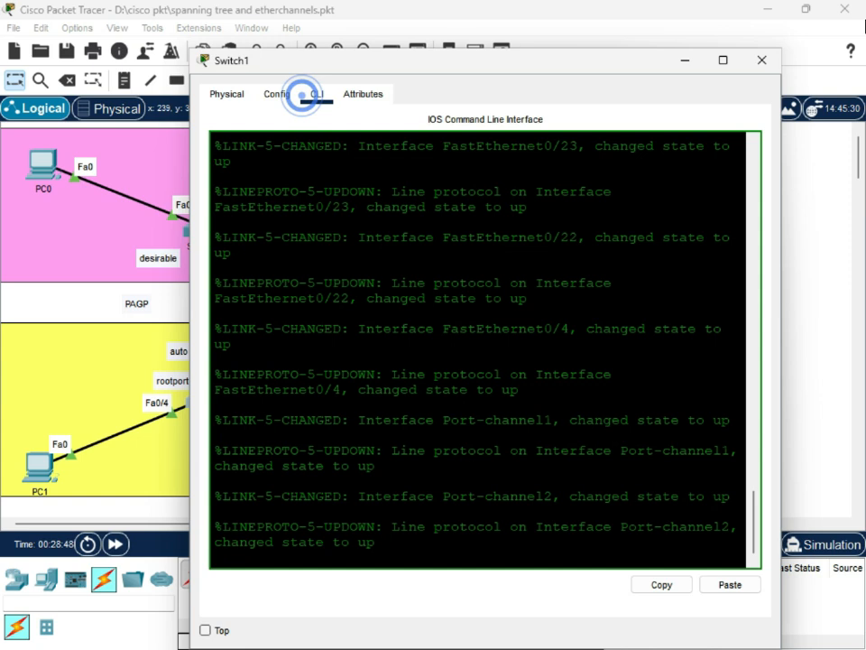
{"action": "key", "text": "Return"}
{"action": "key", "text": "Return"}
{"action": "key", "text": "Return"}
{"action": "key", "text": "Return"}
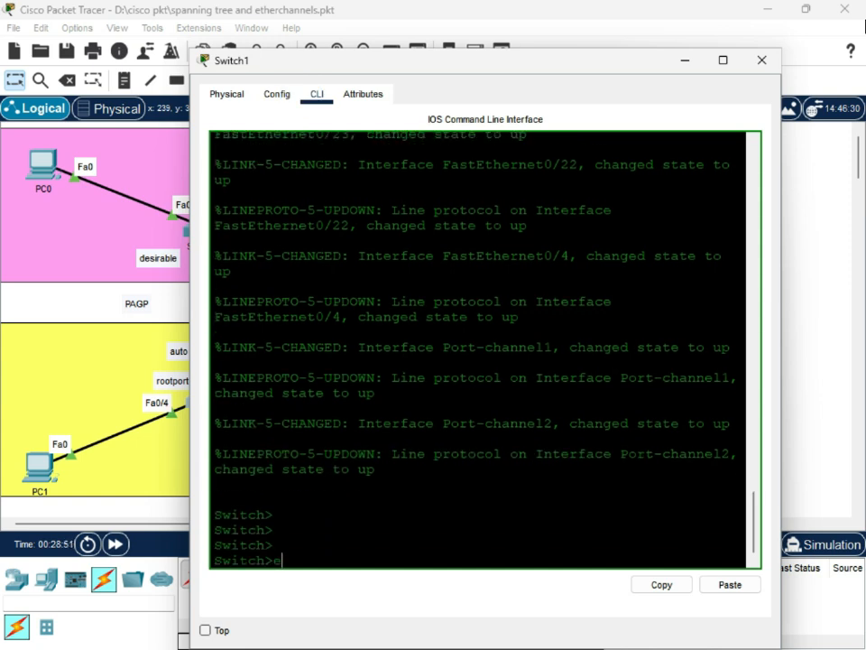
{"action": "type", "text": "en"}
{"action": "key", "text": "Return"}
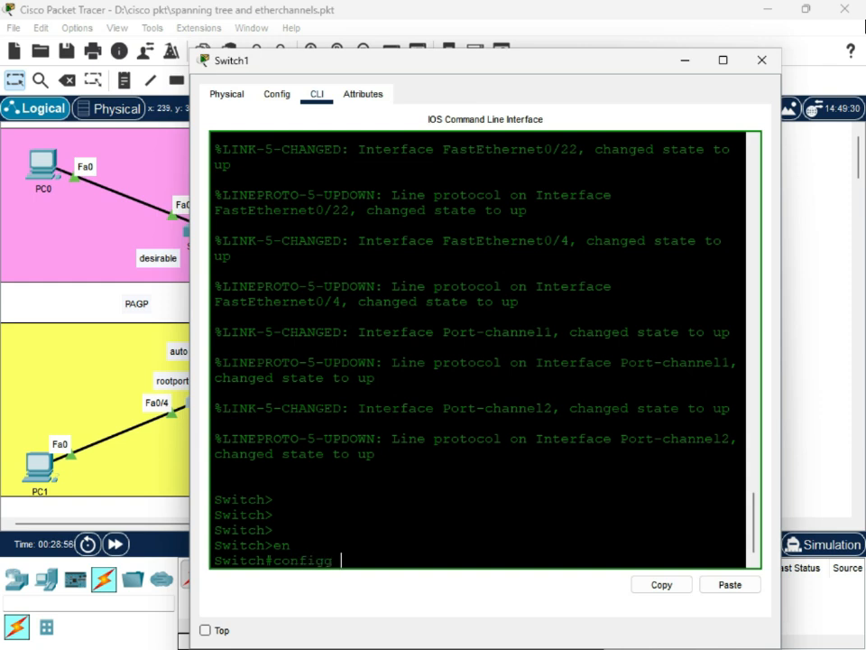
Enter global configuration mode on Switch1 with config t and display its running configuration with do show run.
{"action": "type", "text": "config t"}
{"action": "key", "text": "Return"}
{"action": "key", "text": "Return"}
{"action": "key", "text": "Return"}
{"action": "key", "text": "Return"}
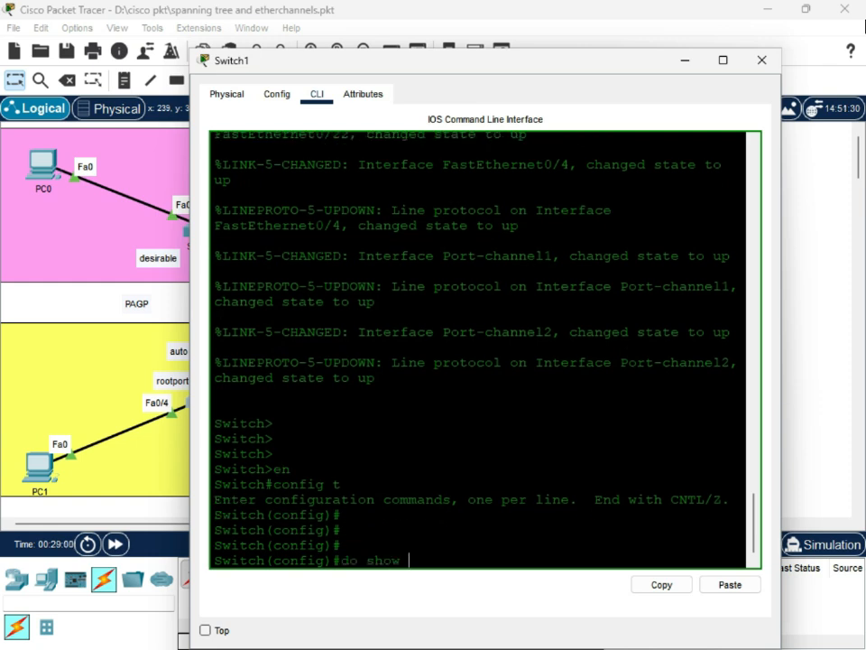
{"action": "type", "text": "do show run"}
{"action": "key", "text": "Return"}
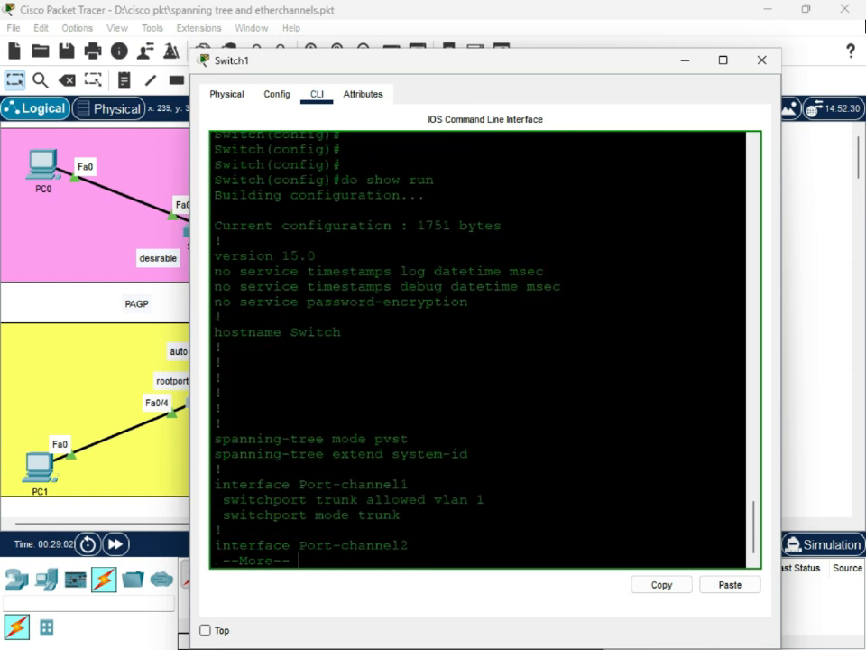
Page through Switch1's running configuration from the port-channel entries to the FastEthernet0/22 entry.
{"action": "key", "text": "Return"}
{"action": "key", "text": "Return"}
{"action": "key", "text": "Return"}
{"action": "key", "text": "Return"}
{"action": "key", "text": "Return"}
{"action": "key", "text": "Return"}
{"action": "key", "text": "Return"}
{"action": "key", "text": "Return"}
{"action": "key", "text": "Return"}
{"action": "key", "text": "Return"}
{"action": "key", "text": "Return"}
{"action": "key", "text": "Return"}
{"action": "key", "text": "Return"}
{"action": "key", "text": "Return"}
{"action": "key", "text": "Return"}
{"action": "key", "text": "Return"}
{"action": "key", "text": "Return"}
{"action": "key", "text": "Return"}
{"action": "key", "text": "Return"}
{"action": "key", "text": "Return"}
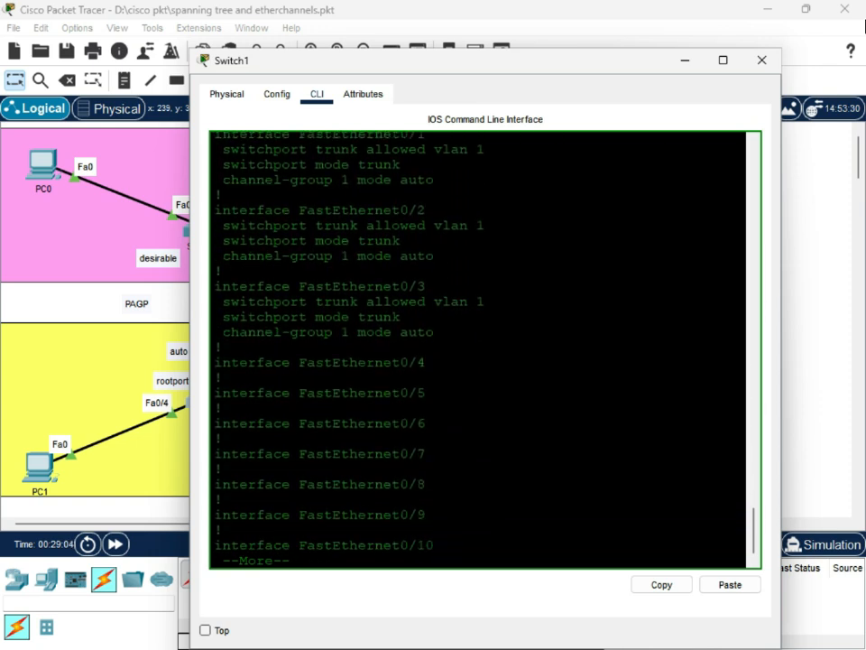
{"action": "key", "text": "Return"}
{"action": "key", "text": "Return"}
{"action": "key", "text": "Return"}
{"action": "key", "text": "Return"}
{"action": "key", "text": "Return"}
{"action": "key", "text": "Return"}
{"action": "key", "text": "Return"}
{"action": "key", "text": "Return"}
{"action": "key", "text": "Return"}
{"action": "key", "text": "Return"}
{"action": "key", "text": "Return"}
{"action": "key", "text": "Return"}
{"action": "key", "text": "Return"}
{"action": "key", "text": "Return"}
{"action": "key", "text": "Return"}
{"action": "key", "text": "Return"}
{"action": "key", "text": "Return"}
{"action": "key", "text": "Return"}
{"action": "key", "text": "Return"}
{"action": "key", "text": "Return"}
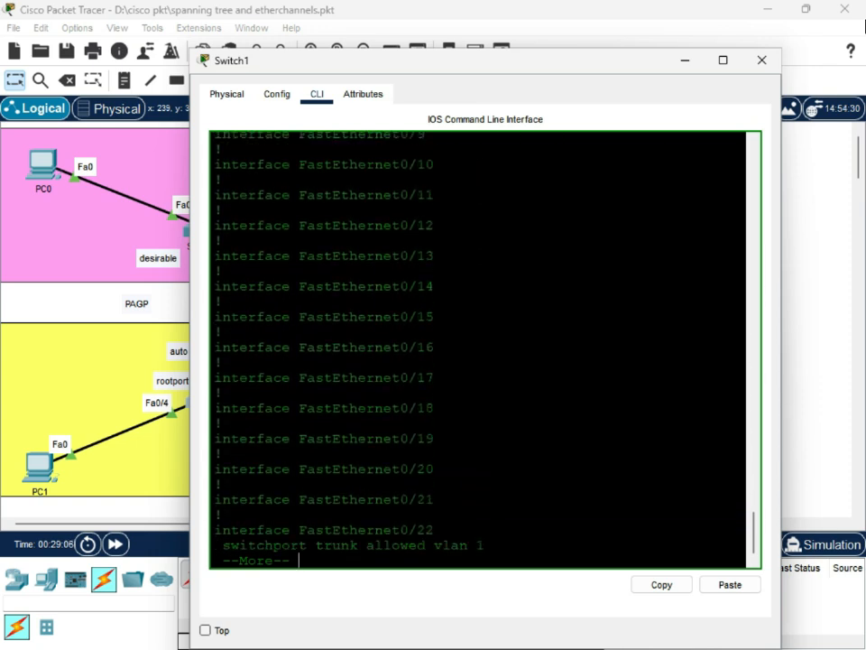
Look back over Switch1's spanning-tree mode, port-channel trunks and the channel-group settings of FastEthernet0/1 to 0/3.
{"action": "scroll", "coordinate": [479, 352], "scroll_direction": "up", "scroll_amount": 20}
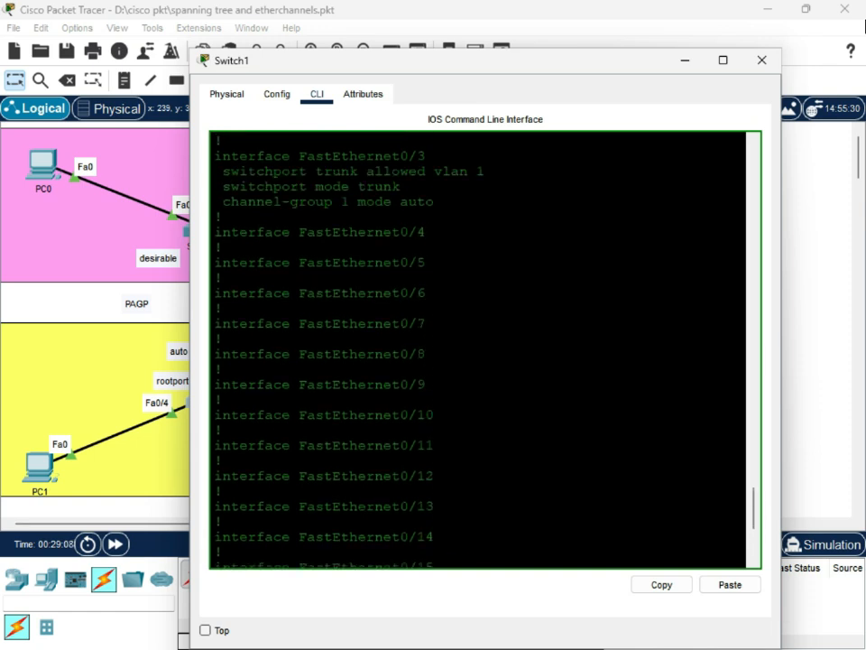
{"action": "scroll", "coordinate": [508, 582], "scroll_direction": "up", "scroll_amount": 3}
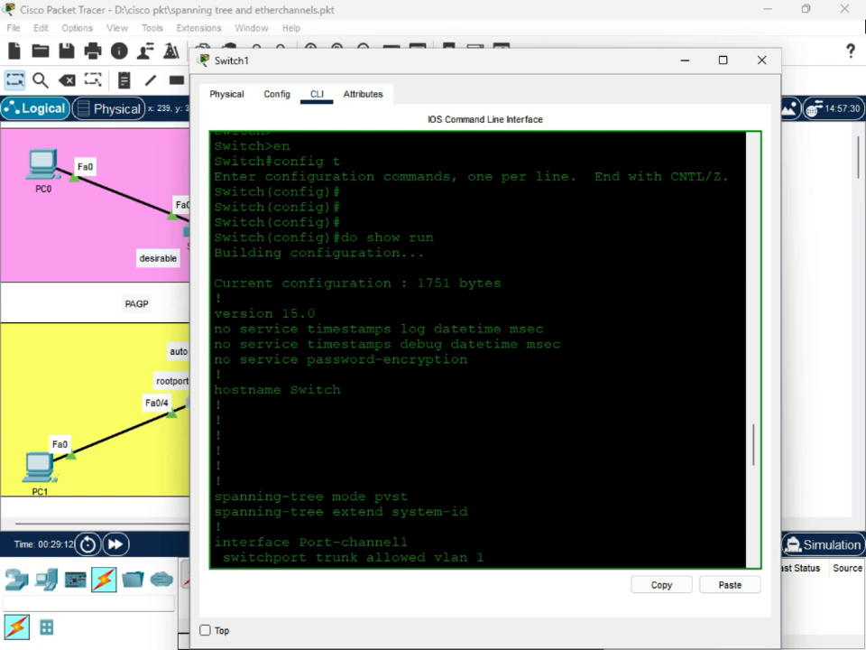
{"action": "key", "text": "Return"}
{"action": "key", "text": "Return"}
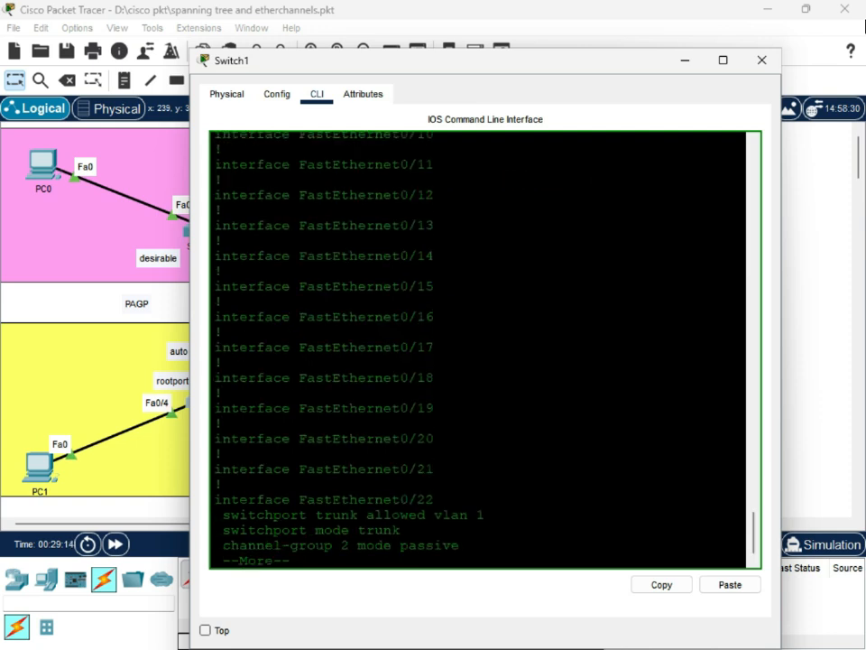
{"action": "scroll", "coordinate": [478, 350], "scroll_direction": "up", "scroll_amount": 10}
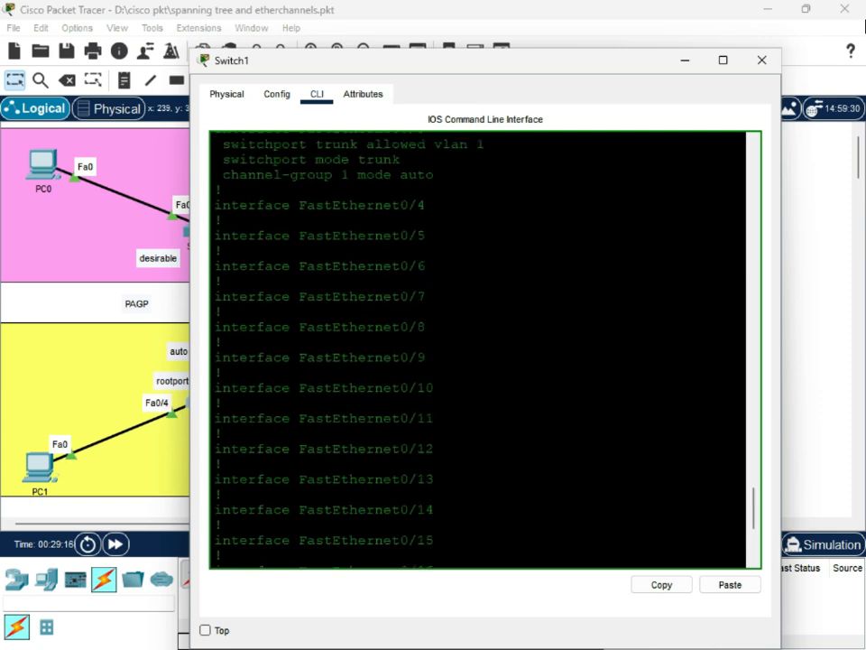
{"action": "scroll", "coordinate": [478, 350], "scroll_direction": "up", "scroll_amount": 9}
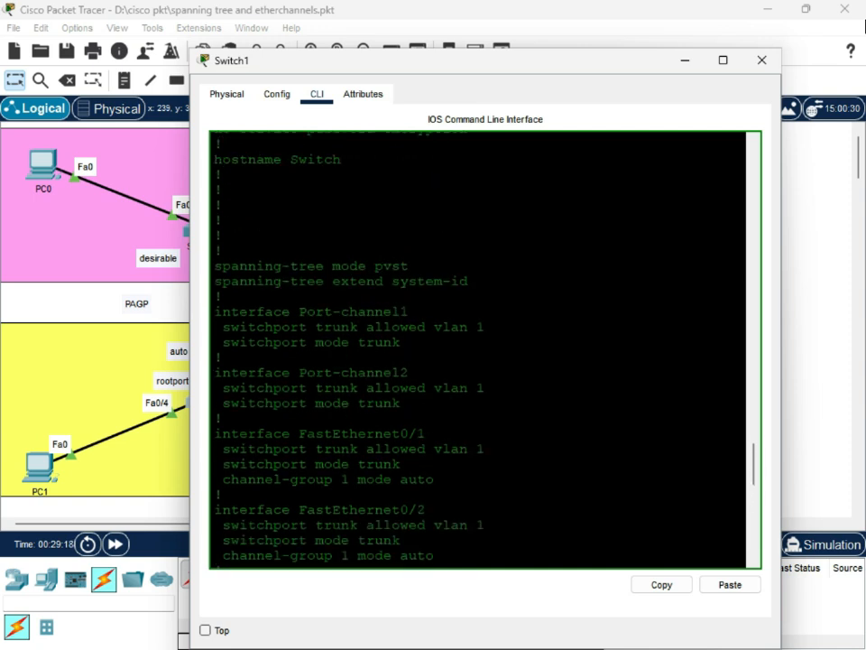
{"action": "scroll", "coordinate": [478, 350], "scroll_direction": "up", "scroll_amount": 3}
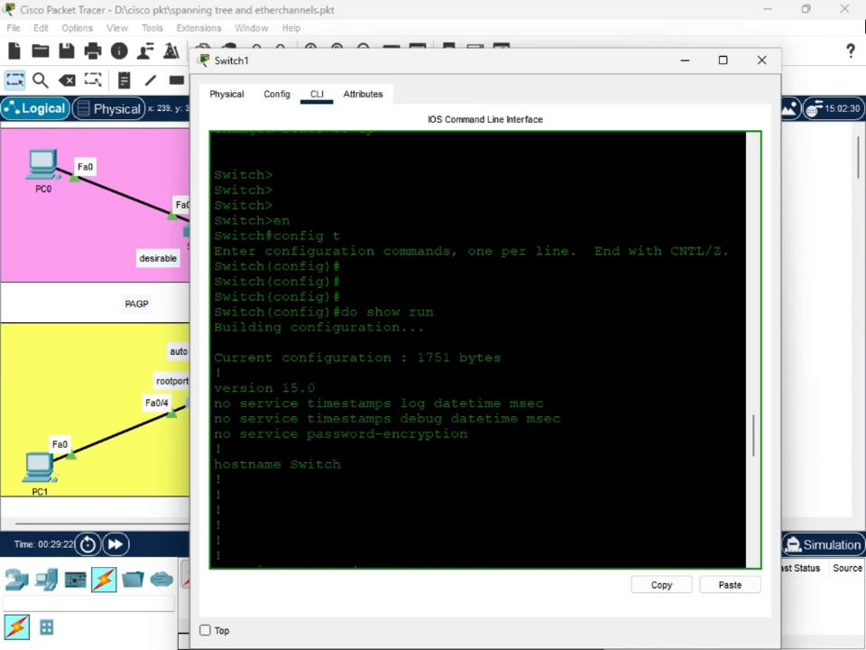
{"action": "scroll", "coordinate": [478, 350], "scroll_direction": "up", "scroll_amount": 5}
{"action": "scroll", "coordinate": [479, 350], "scroll_direction": "down", "scroll_amount": 10}
{"action": "scroll", "coordinate": [478, 350], "scroll_direction": "down", "scroll_amount": 8}
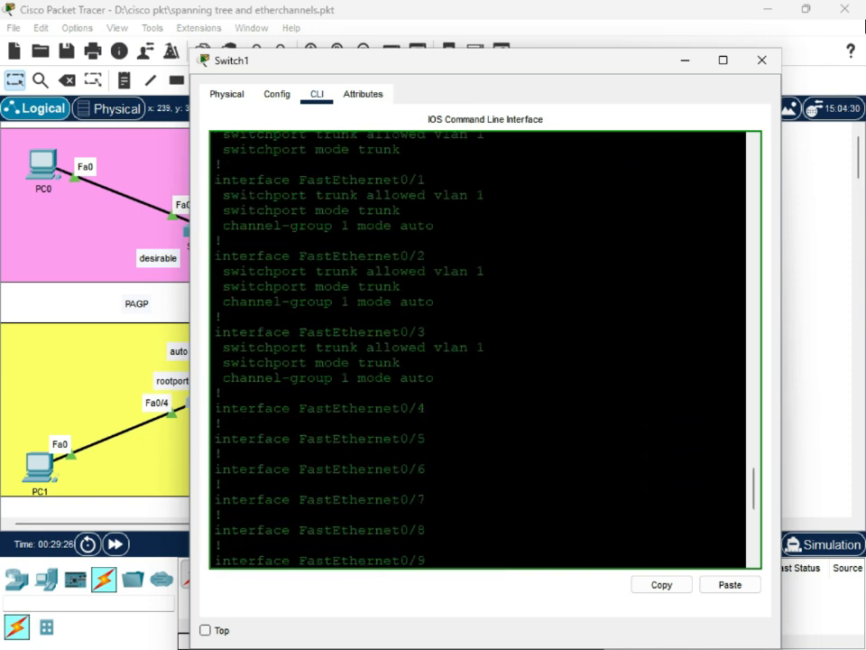
{"action": "scroll", "coordinate": [478, 351], "scroll_direction": "down", "scroll_amount": 10}
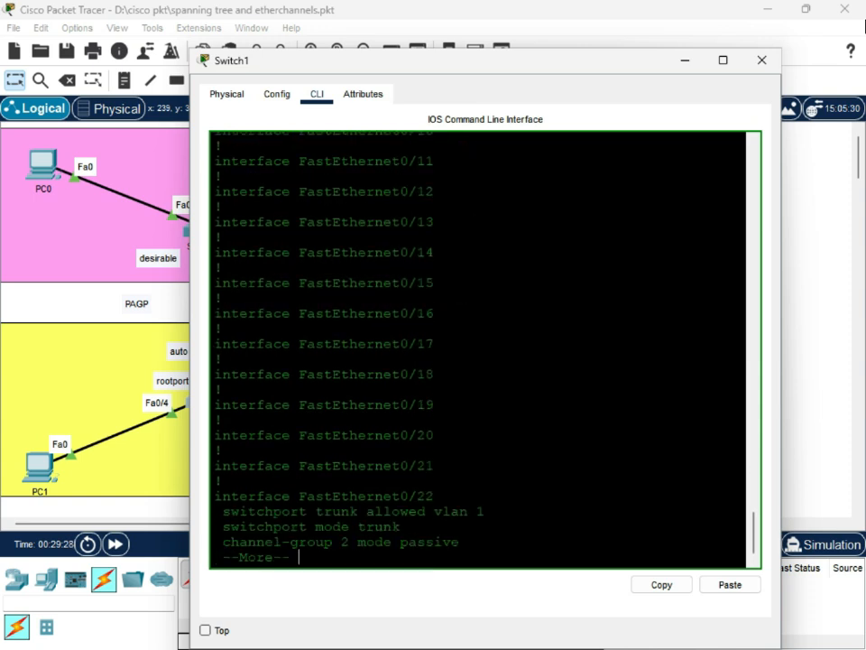
Continue through Switch1's running configuration to examine the channel-group settings of FastEthernet0/22 to 0/24.
{"action": "key", "text": "Return"}
{"action": "key", "text": "Return"}
{"action": "key", "text": "Return"}
{"action": "key", "text": "Return"}
{"action": "key", "text": "Return"}
{"action": "key", "text": "Return"}
{"action": "key", "text": "Return"}
{"action": "key", "text": "Return"}
{"action": "key", "text": "Return"}
{"action": "key", "text": "Return"}
{"action": "key", "text": "Return"}
{"action": "key", "text": "Return"}
{"action": "key", "text": "Return"}
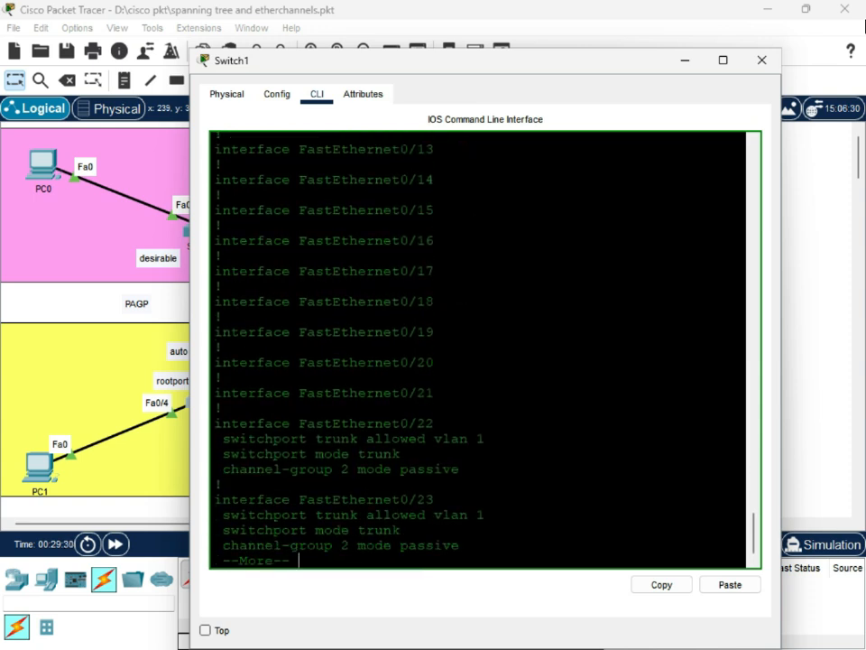
{"action": "key", "text": "Return"}
{"action": "key", "text": "Return"}
{"action": "key", "text": "Return"}
{"action": "key", "text": "Return"}
{"action": "key", "text": "Return"}
{"action": "key", "text": "Return"}
{"action": "key", "text": "Return"}
{"action": "key", "text": "Return"}
{"action": "key", "text": "Return"}
{"action": "key", "text": "Return"}
{"action": "key", "text": "Return"}
{"action": "key", "text": "Return"}
{"action": "key", "text": "Return"}
{"action": "key", "text": "Return"}
{"action": "key", "text": "Return"}
{"action": "key", "text": "Return"}
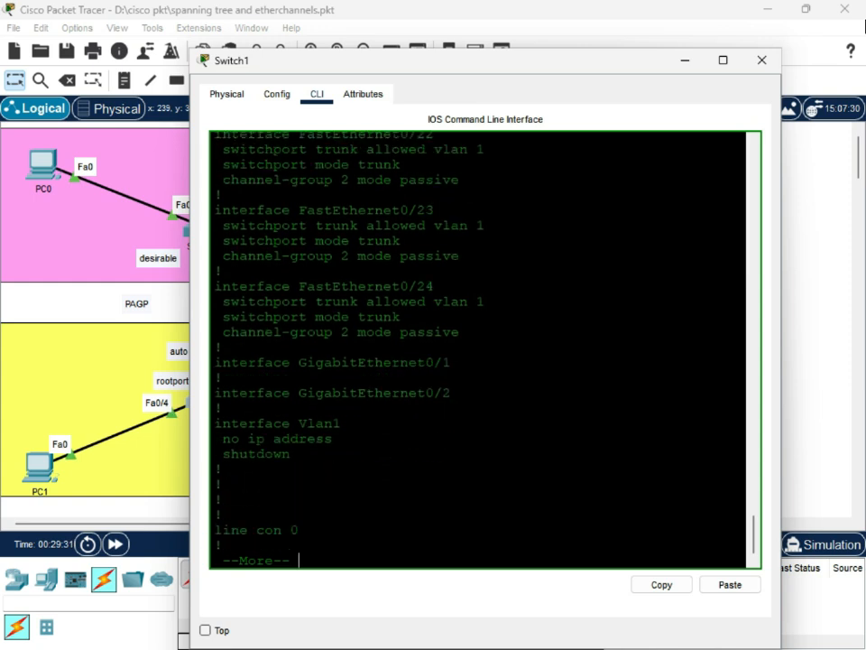
Page to the end of Switch1's running configuration, return to the configuration prompt, and minimize the Switch1 window.
{"action": "key", "text": "Return"}
{"action": "key", "text": "Return"}
{"action": "key", "text": "Return"}
{"action": "key", "text": "Return"}
{"action": "key", "text": "Return"}
{"action": "key", "text": "Return"}
{"action": "key", "text": "Return"}
{"action": "key", "text": "Return"}
{"action": "key", "text": "Return"}
{"action": "key", "text": "Return"}
{"action": "key", "text": "Return"}
{"action": "key", "text": "Return"}
{"action": "key", "text": "Return"}
{"action": "key", "text": "Return"}
{"action": "key", "text": "Return"}
{"action": "key", "text": "Return"}
{"action": "key", "text": "Return"}
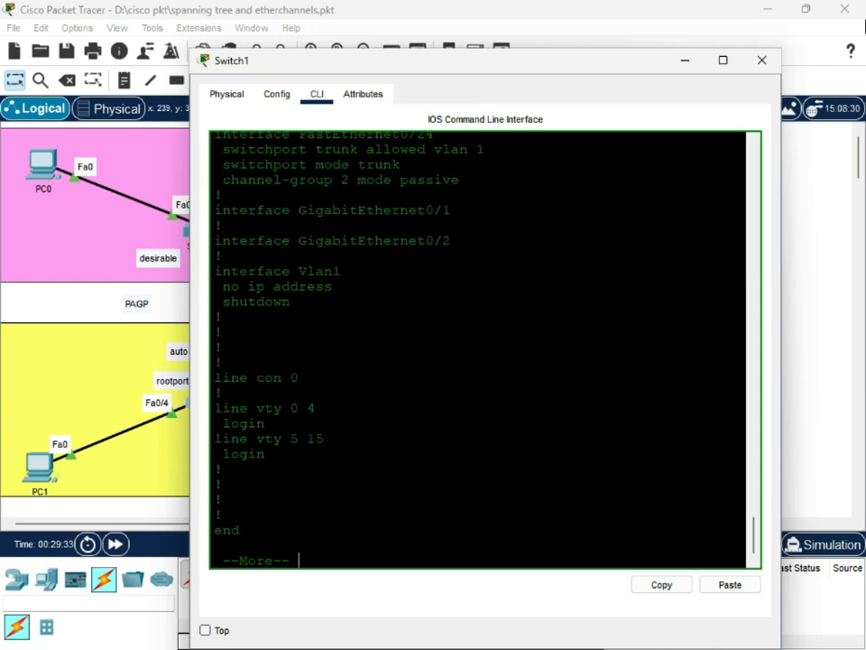
{"action": "key", "text": "Return"}
{"action": "key", "text": "Return"}
{"action": "key", "text": "Return"}
{"action": "key", "text": "Return"}
{"action": "key", "text": "Return"}
{"action": "key", "text": "Return"}
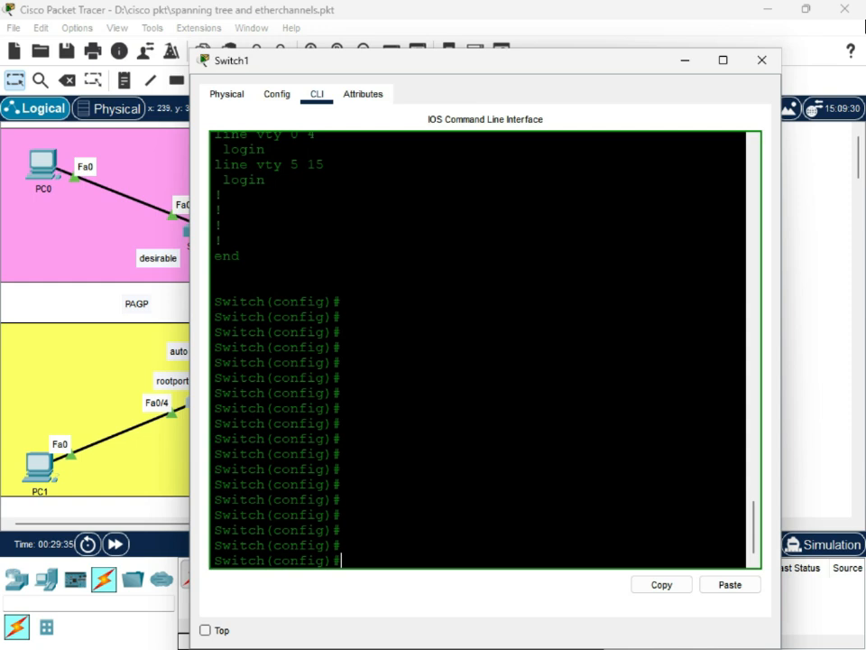
{"action": "left_click", "coordinate": [685, 60]}
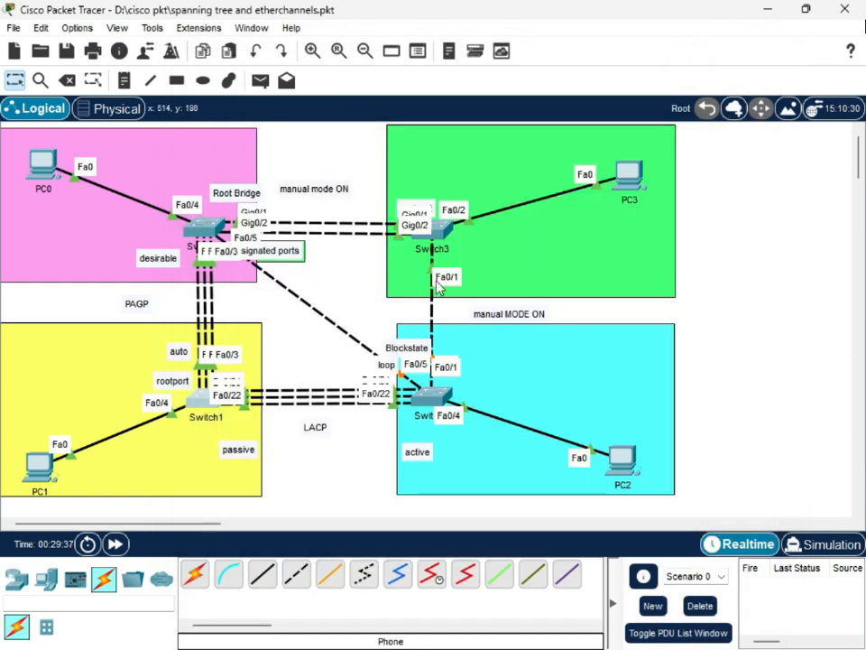
Open Switch2's command-line interface and enter privileged EXEC mode with en.
{"action": "double_click", "coordinate": [431, 406]}
{"action": "left_click", "coordinate": [317, 95]}
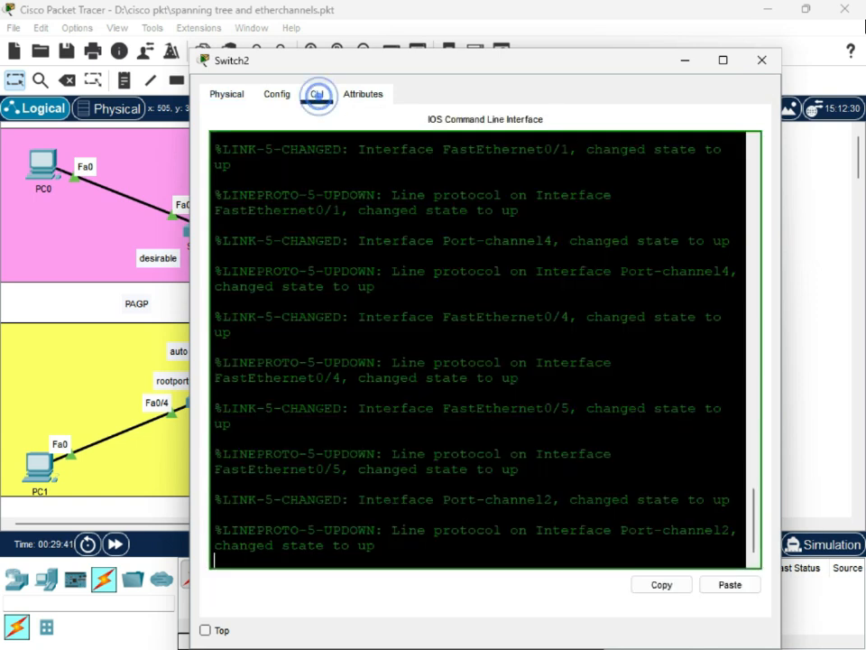
{"action": "key", "text": "Return"}
{"action": "key", "text": "Return"}
{"action": "key", "text": "Return"}
{"action": "key", "text": "Return"}
{"action": "key", "text": "Return"}
{"action": "key", "text": "Return"}
{"action": "key", "text": "Return"}
{"action": "key", "text": "Return"}
{"action": "key", "text": "Return"}
{"action": "key", "text": "Return"}
{"action": "key", "text": "Return"}
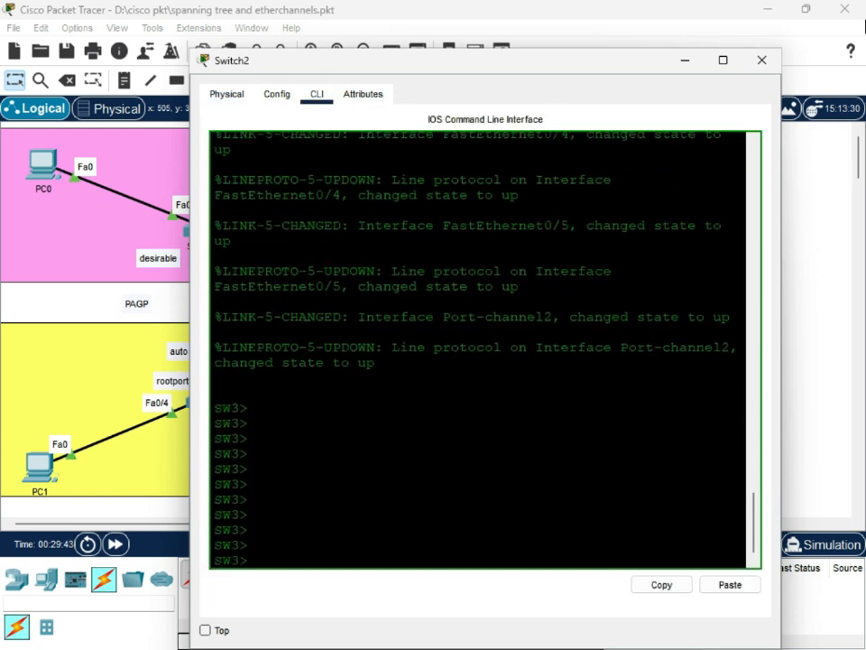
{"action": "type", "text": "en"}
{"action": "key", "text": "Return"}
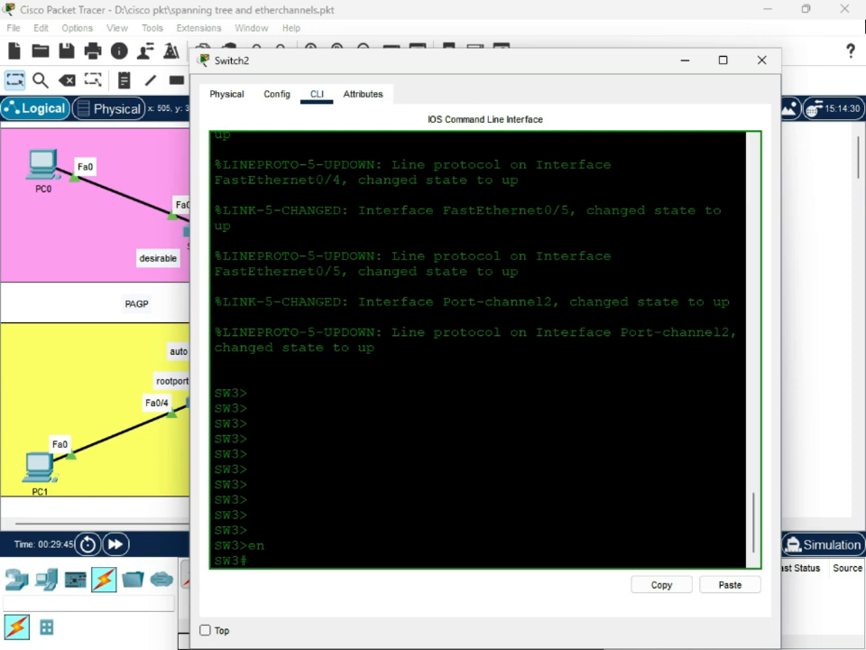
Display Switch2's running configuration with show run and page through its port-channel and first FastEthernet entries.
{"action": "type", "text": "show run"}
{"action": "key", "text": "Return"}
{"action": "key", "text": "Return"}
{"action": "key", "text": "Return"}
{"action": "key", "text": "Return"}
{"action": "key", "text": "Return"}
{"action": "key", "text": "Return"}
{"action": "key", "text": "Return"}
{"action": "key", "text": "Return"}
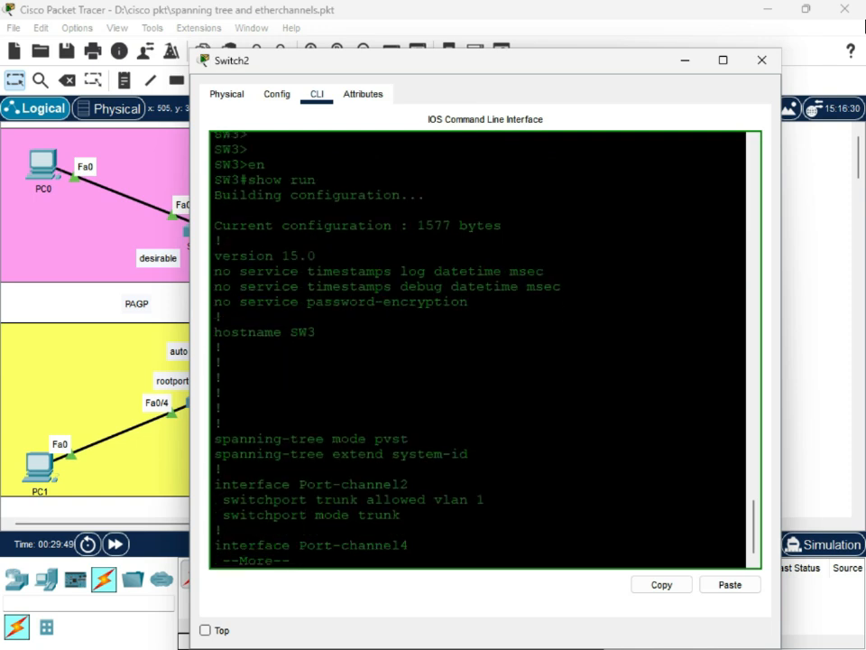
{"action": "key", "text": "Return"}
{"action": "key", "text": "Return"}
{"action": "key", "text": "Return"}
{"action": "key", "text": "Return"}
{"action": "key", "text": "Return"}
{"action": "key", "text": "Return"}
{"action": "key", "text": "Return"}
{"action": "key", "text": "Return"}
{"action": "key", "text": "Return"}
{"action": "key", "text": "Return"}
{"action": "key", "text": "Return"}
{"action": "key", "text": "Return"}
{"action": "key", "text": "Return"}
{"action": "key", "text": "Return"}
{"action": "key", "text": "Return"}
{"action": "key", "text": "Return"}
{"action": "key", "text": "Return"}
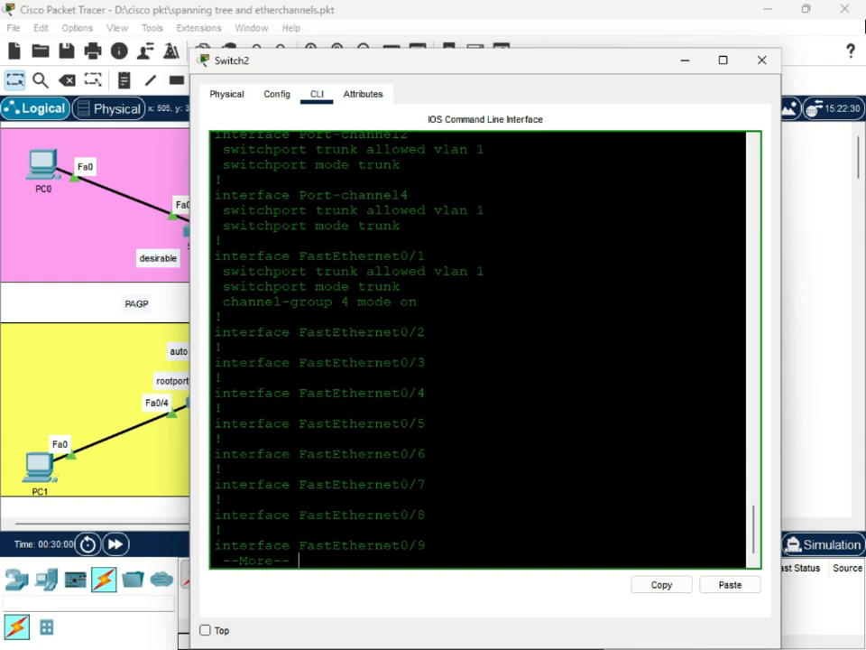
Review Switch2's Port-channel4 and FastEthernet0/1 channel-group settings, then close the Switch2 window.
{"action": "key", "text": "Return"}
{"action": "key", "text": "Return"}
{"action": "key", "text": "Return"}
{"action": "key", "text": "Return"}
{"action": "key", "text": "Return"}
{"action": "key", "text": "Return"}
{"action": "key", "text": "Return"}
{"action": "key", "text": "Return"}
{"action": "scroll", "coordinate": [478, 352], "scroll_direction": "up", "scroll_amount": 3}
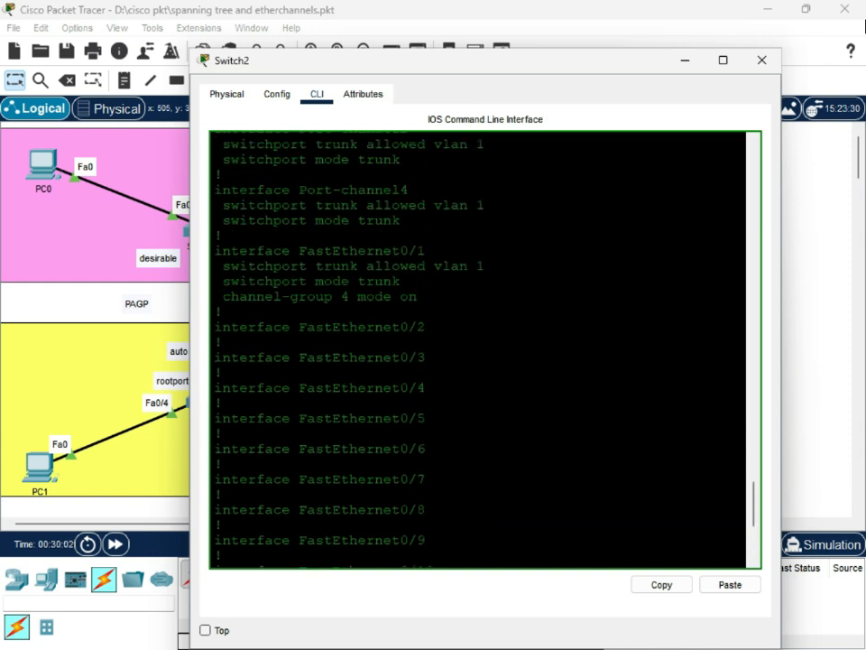
{"action": "scroll", "coordinate": [478, 352], "scroll_direction": "up", "scroll_amount": 5}
{"action": "left_click", "coordinate": [762, 59]}
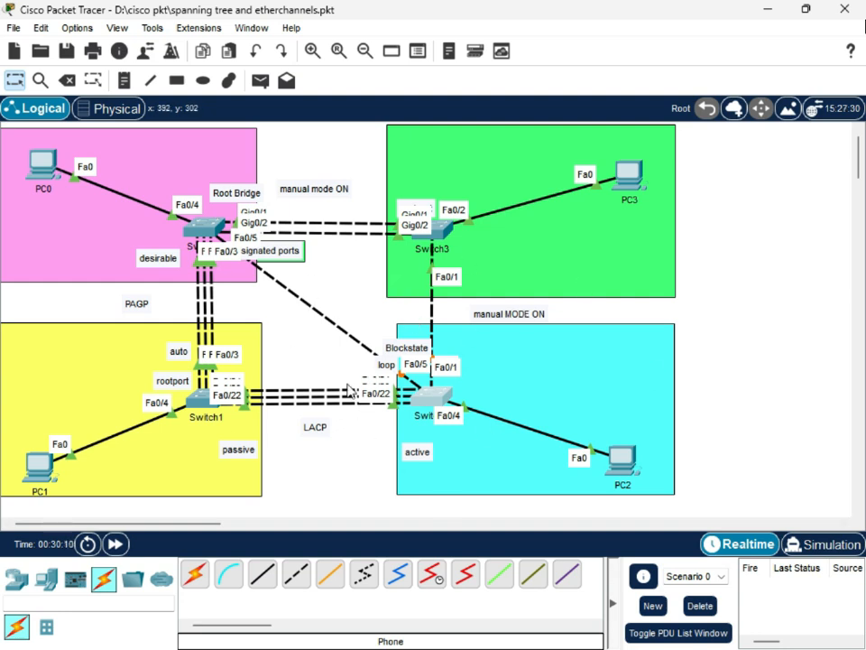
Nudge Switch0 slightly in the pink area and shift the rootport label beside Switch1 to tidy the topology.
{"action": "left_click", "coordinate": [199, 228]}
{"action": "left_click_drag", "start_coordinate": [198, 228], "coordinate": [204, 237]}
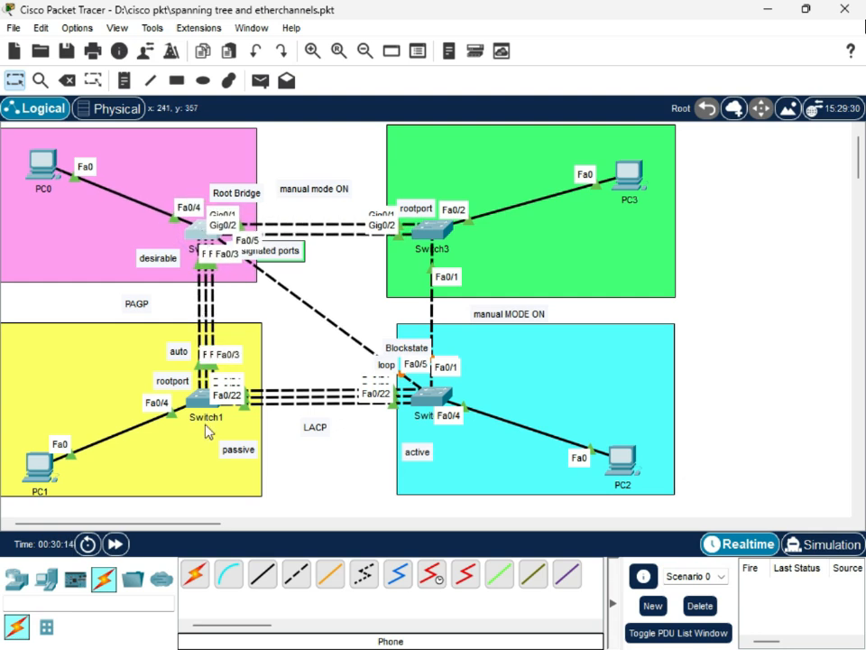
{"action": "left_click_drag", "start_coordinate": [189, 384], "coordinate": [186, 383]}
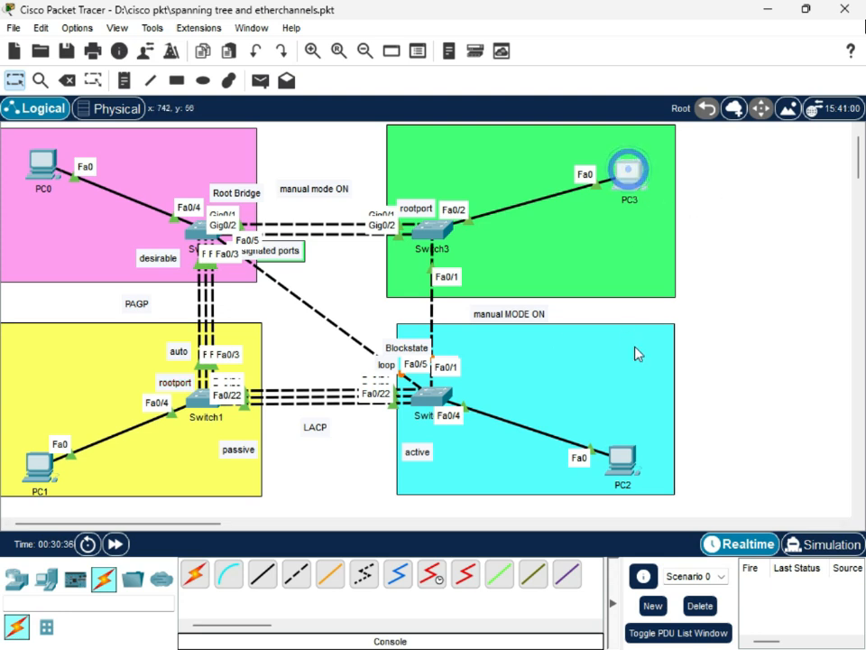
Open PC3's IP Configuration, view its static addressing, then close the PC3 window.
{"action": "left_click", "coordinate": [629, 169]}
{"action": "left_click", "coordinate": [327, 94]}
{"action": "left_click", "coordinate": [282, 193]}
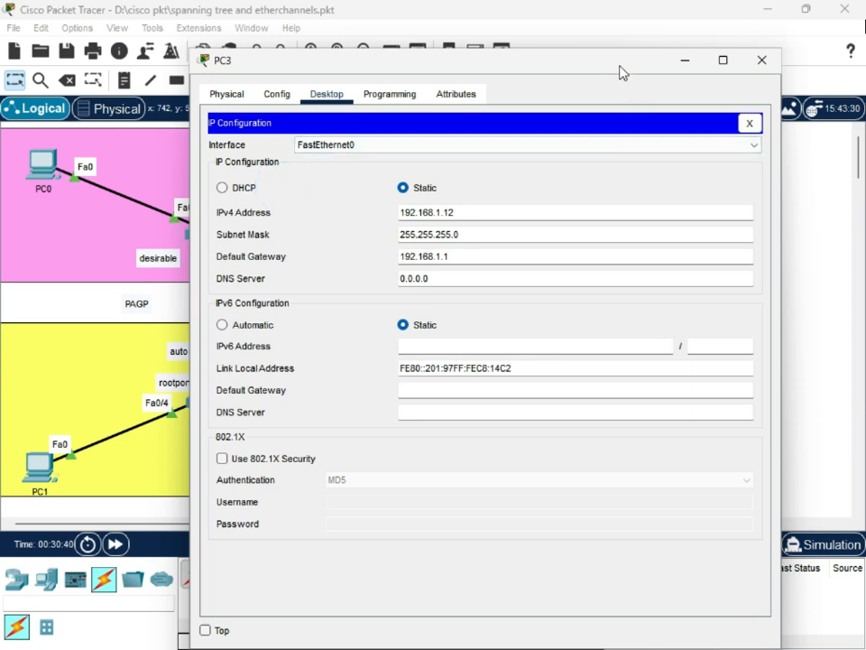
{"action": "left_click_drag", "start_coordinate": [620, 72], "coordinate": [697, 152]}
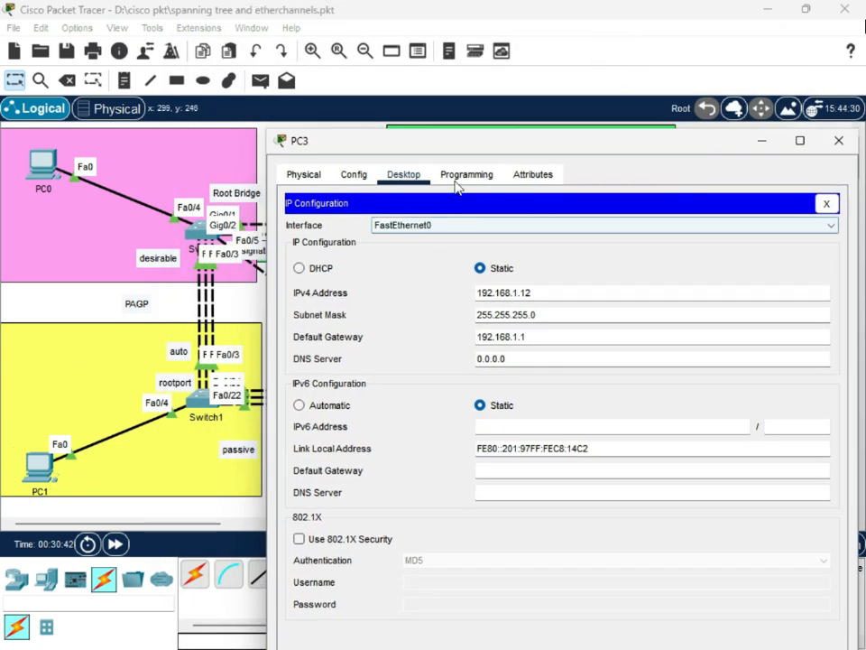
{"action": "left_click_drag", "start_coordinate": [509, 146], "coordinate": [419, 197]}
{"action": "left_click", "coordinate": [681, 192]}
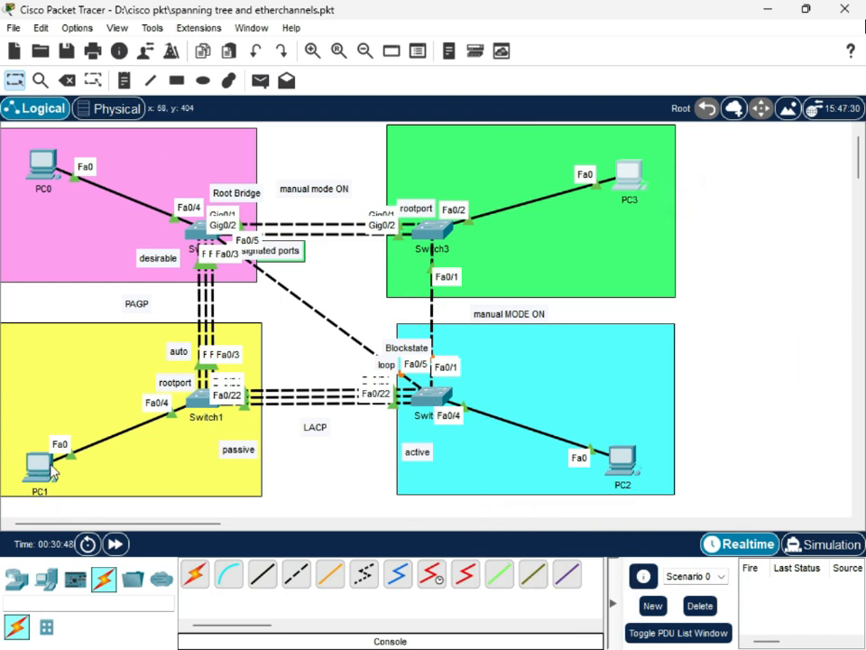
Nudge PC3 in the green area, Switch1 in the yellow area and Switch2 in the cyan area to adjust the layout.
{"action": "left_click", "coordinate": [636, 174]}
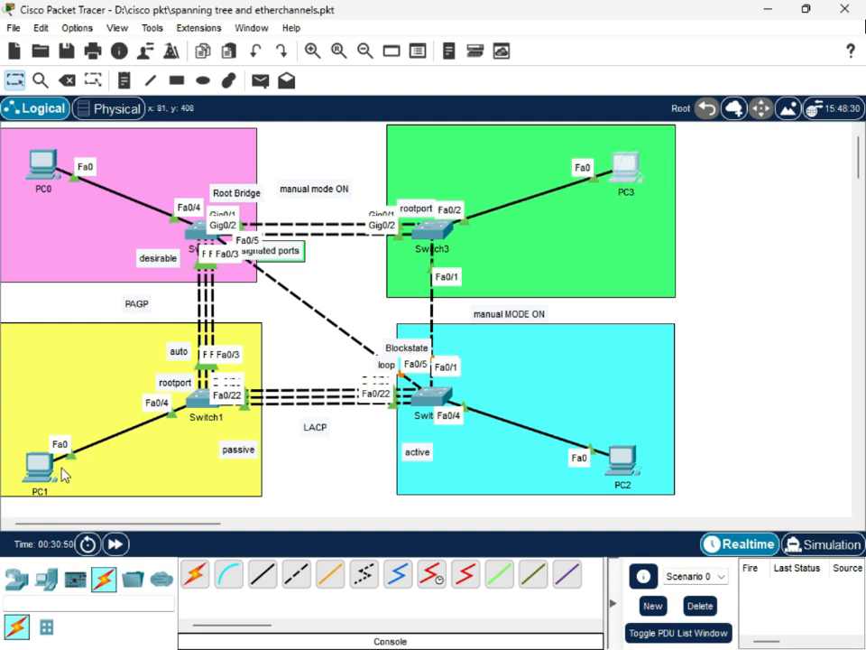
{"action": "mouse_move", "coordinate": [43, 473]}
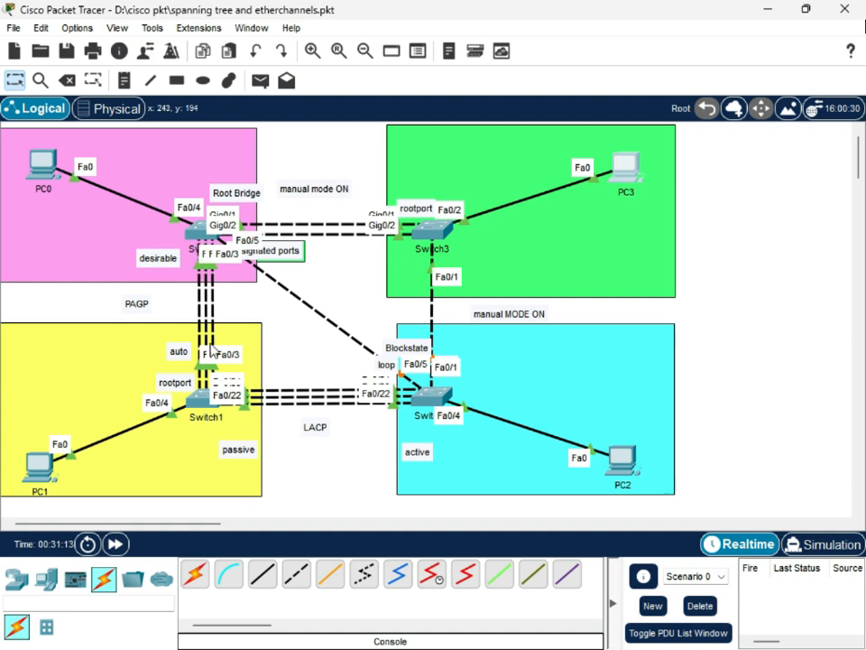
{"action": "left_click_drag", "start_coordinate": [213, 405], "coordinate": [216, 413]}
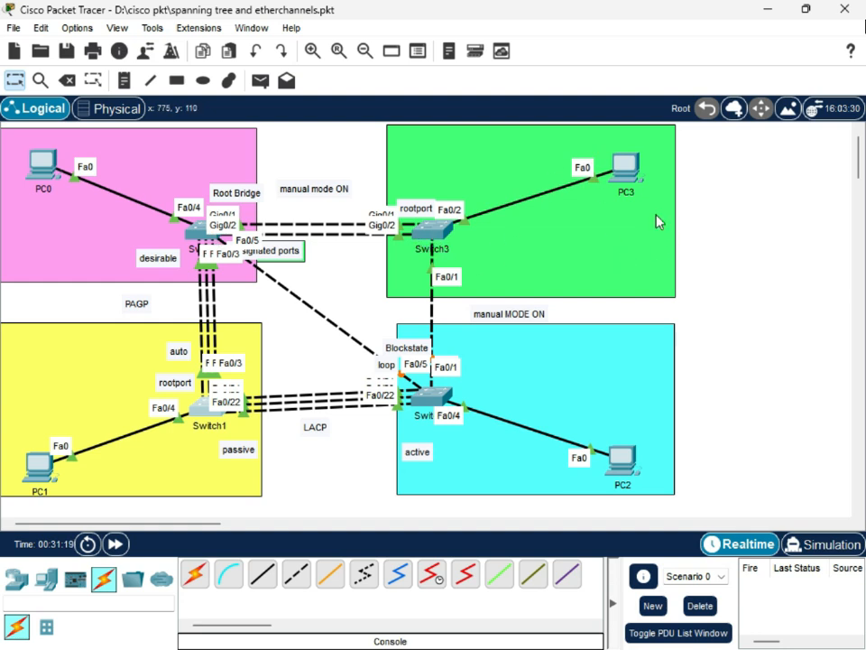
{"action": "left_click_drag", "start_coordinate": [636, 178], "coordinate": [644, 172]}
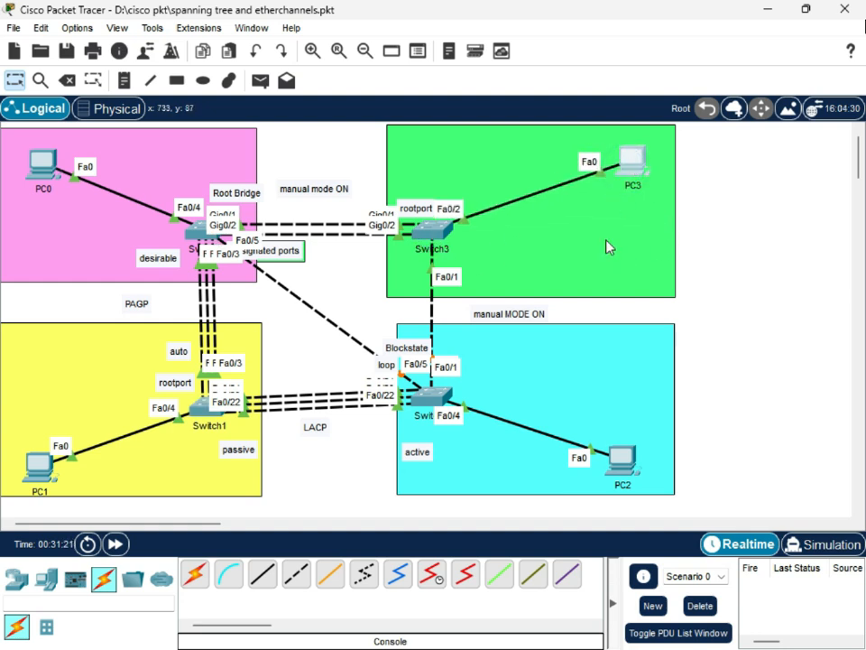
{"action": "left_click_drag", "start_coordinate": [435, 377], "coordinate": [437, 382]}
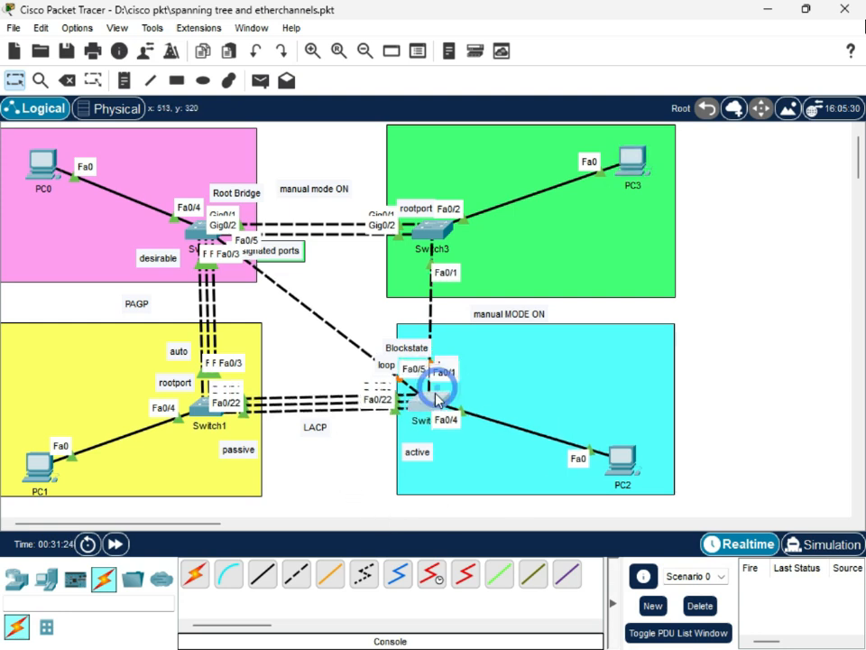
Switch the network to Simulation mode and close the Simulation Panel to free the workspace.
{"action": "left_click", "coordinate": [832, 543]}
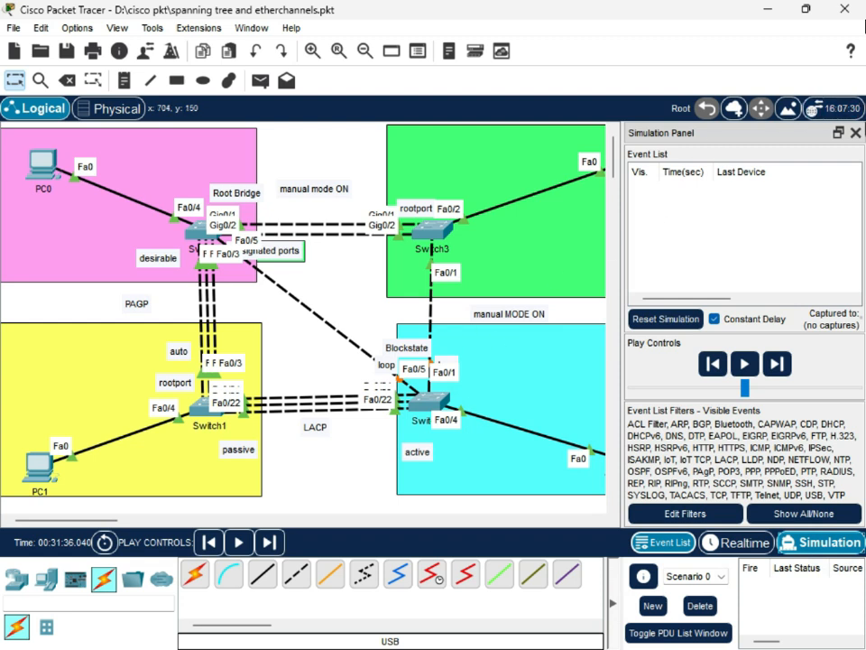
{"action": "left_click", "coordinate": [855, 133]}
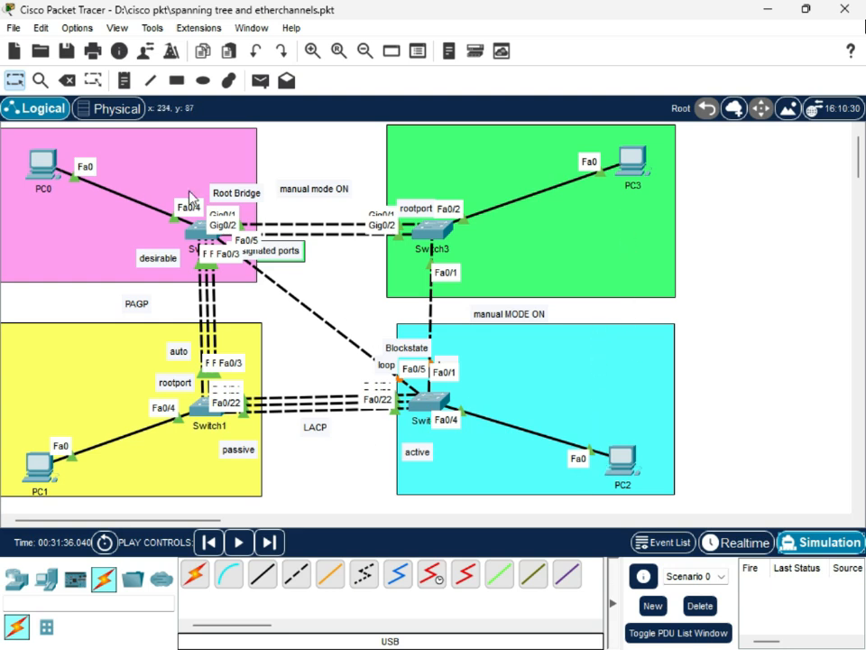
Shift PC2, Switch1 and Switch2 slightly to straighten the links between the switches.
{"action": "left_click_drag", "start_coordinate": [620, 466], "coordinate": [617, 463]}
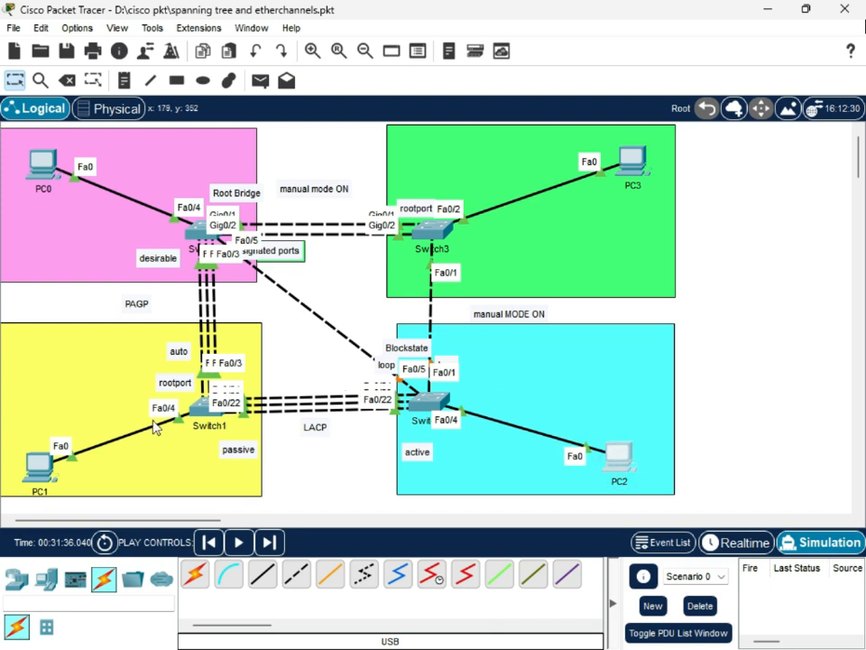
{"action": "left_click", "coordinate": [198, 411]}
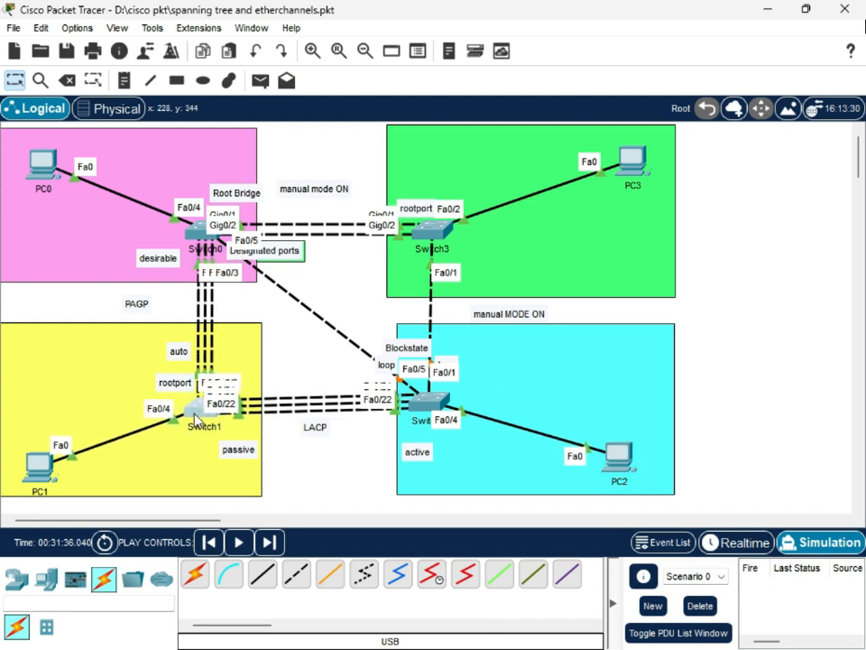
{"action": "left_click", "coordinate": [628, 457]}
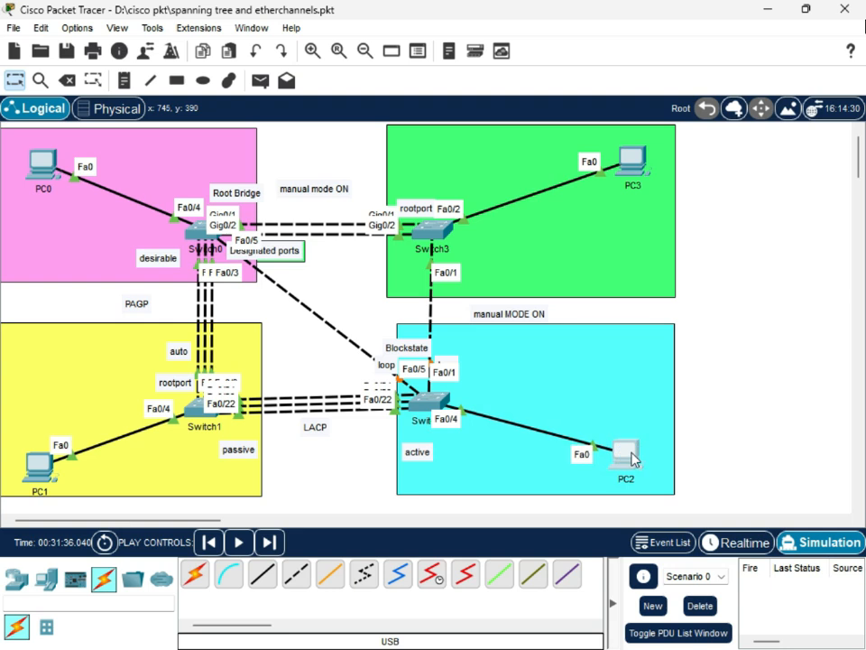
{"action": "left_click", "coordinate": [431, 408]}
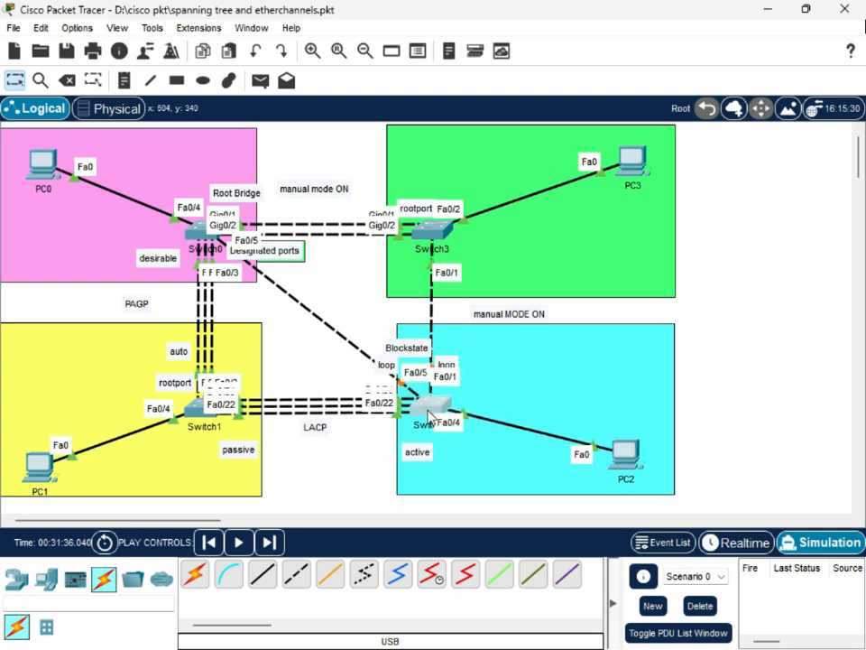
Examine PC3's IPv4 address, subnet mask and default gateway in its IP Configuration, then close the PC3 window.
{"action": "left_click", "coordinate": [631, 168]}
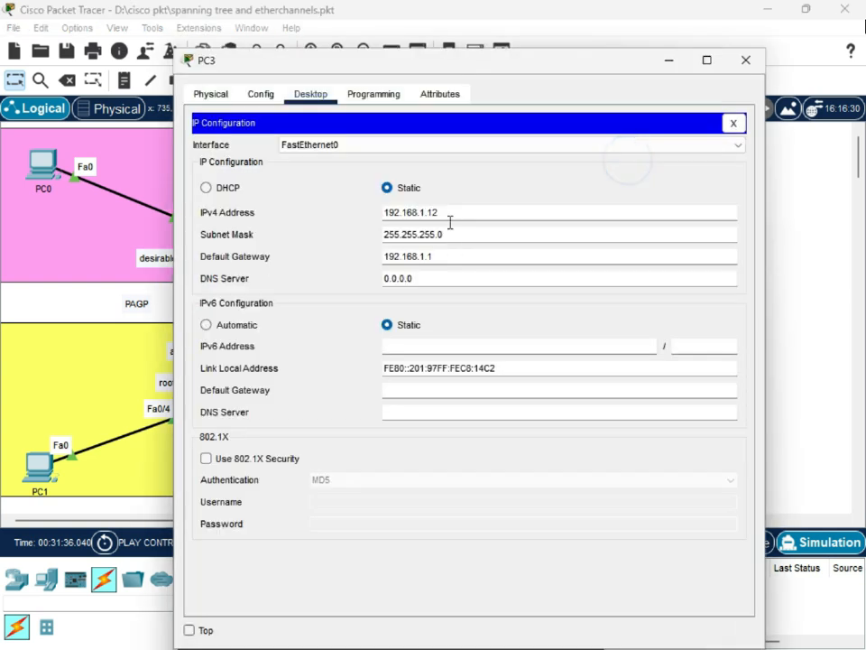
{"action": "left_click_drag", "start_coordinate": [576, 69], "coordinate": [624, 240]}
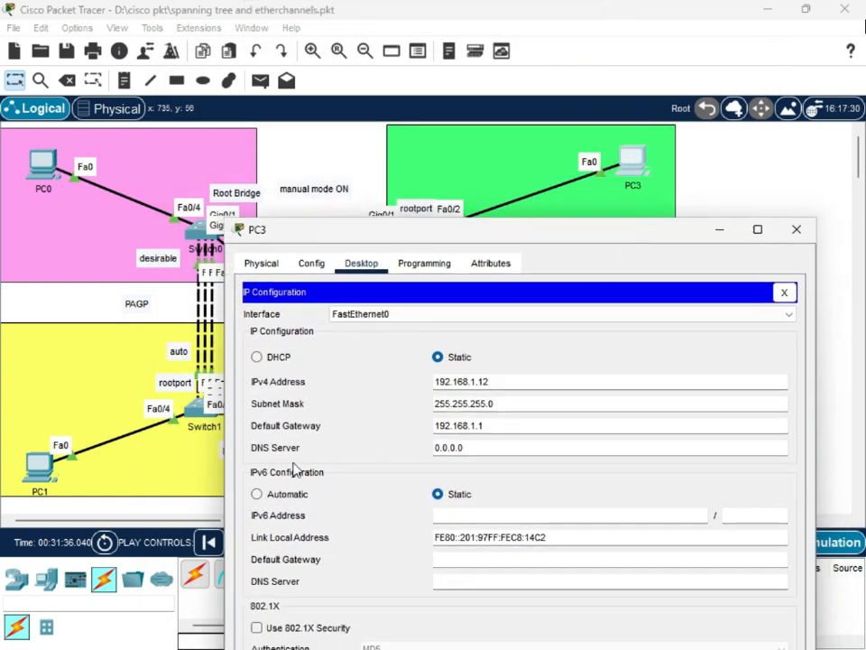
{"action": "double_click", "coordinate": [544, 383]}
{"action": "left_click_drag", "start_coordinate": [499, 425], "coordinate": [421, 425]}
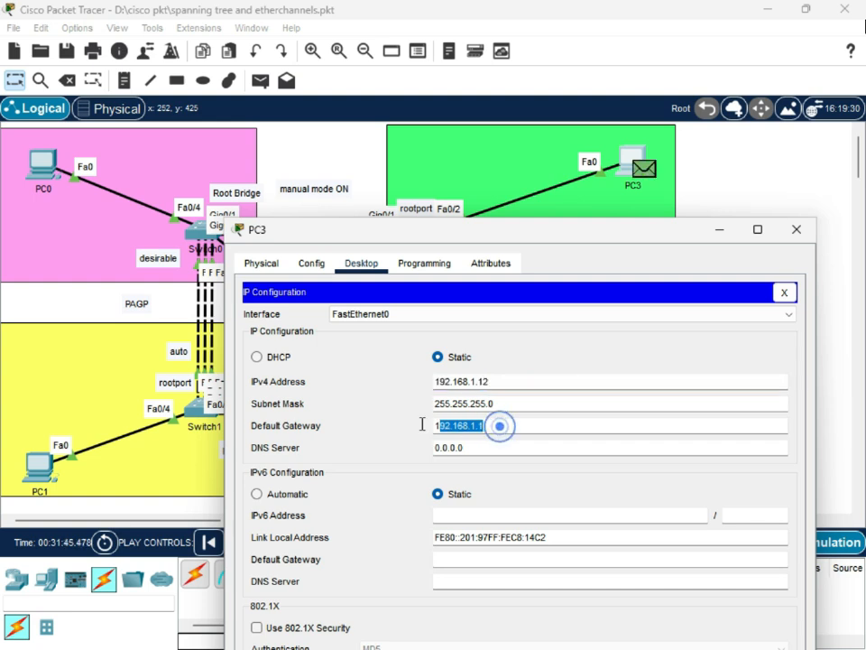
{"action": "left_click", "coordinate": [497, 383]}
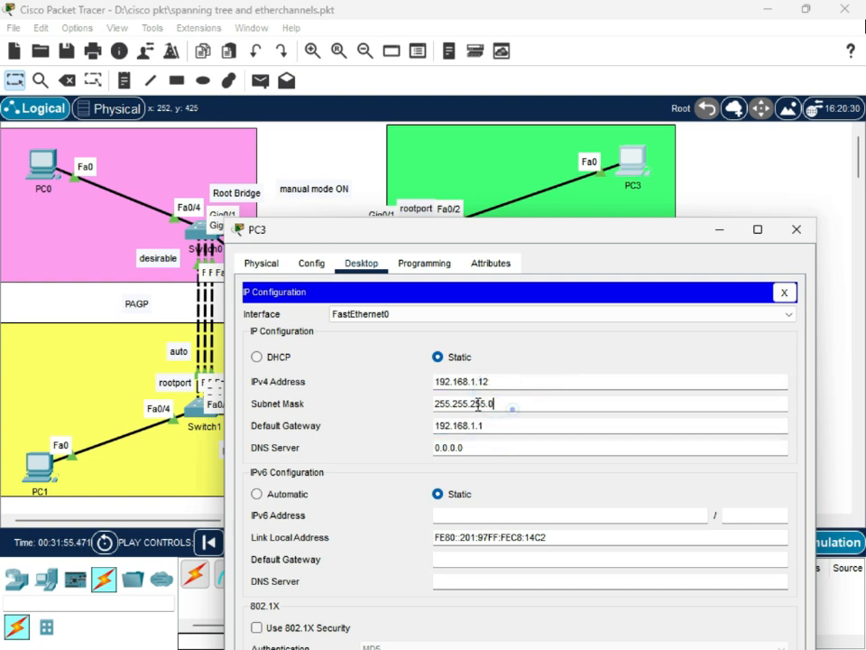
{"action": "double_click", "coordinate": [478, 405]}
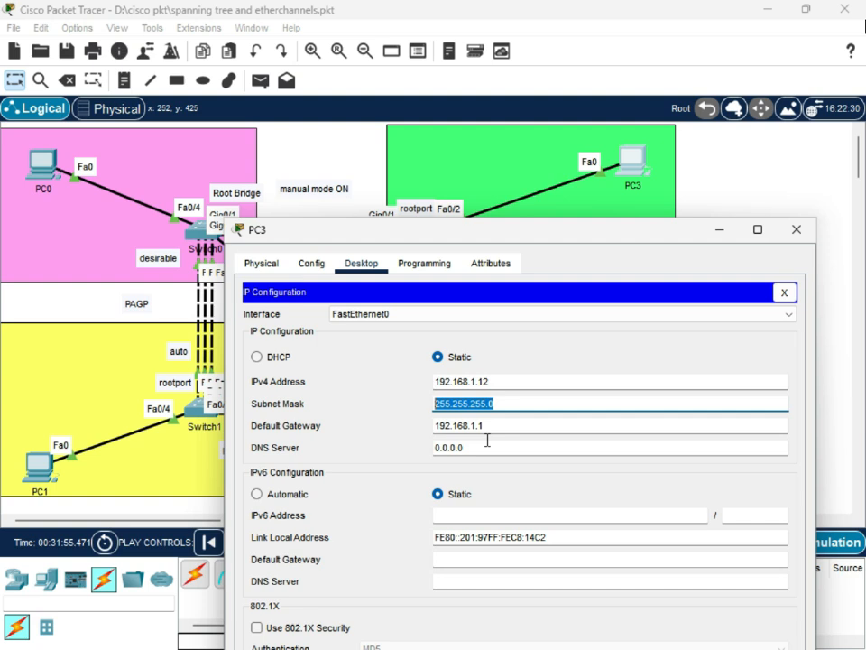
{"action": "left_click", "coordinate": [517, 385]}
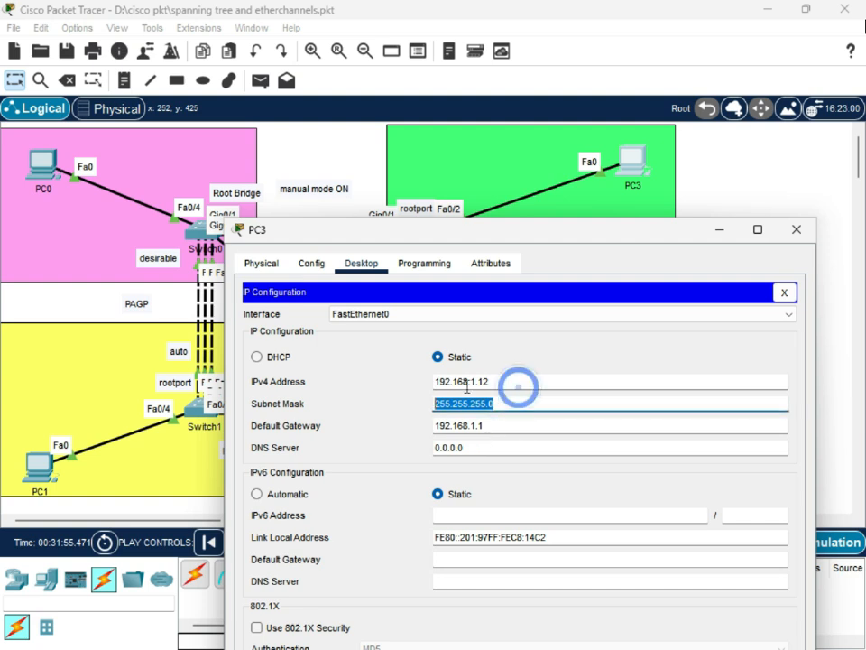
{"action": "left_click", "coordinate": [501, 380]}
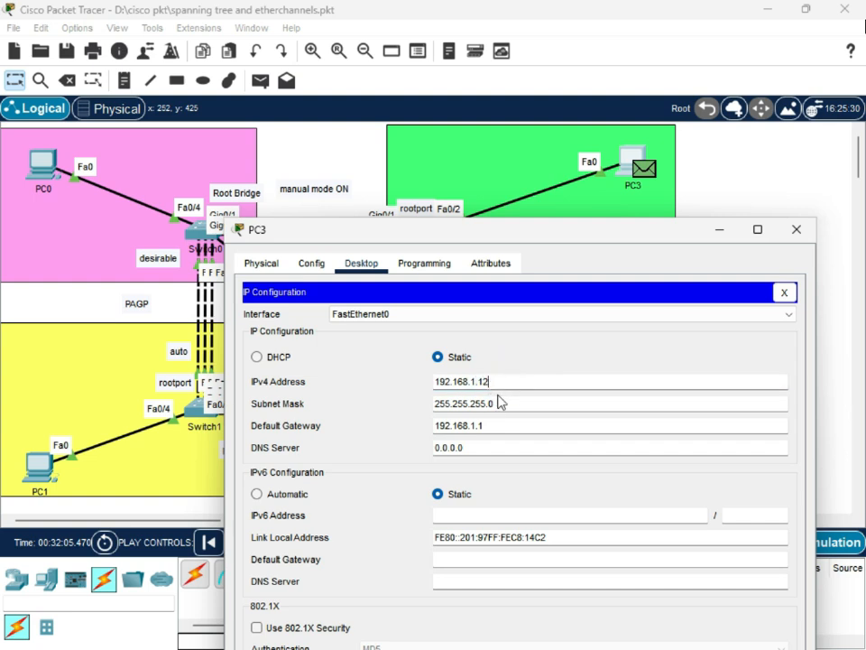
{"action": "double_click", "coordinate": [486, 428]}
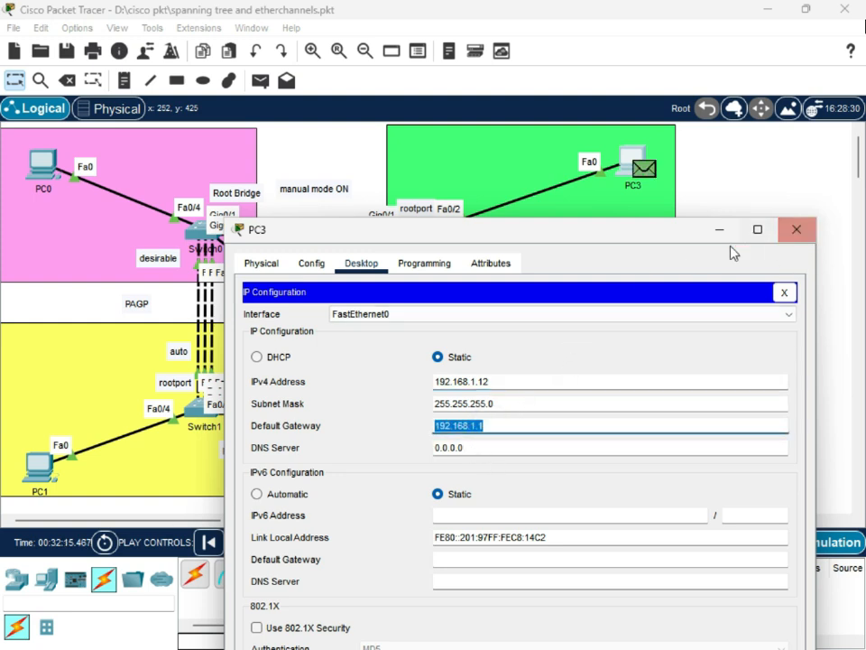
{"action": "left_click_drag", "start_coordinate": [606, 243], "coordinate": [536, 241]}
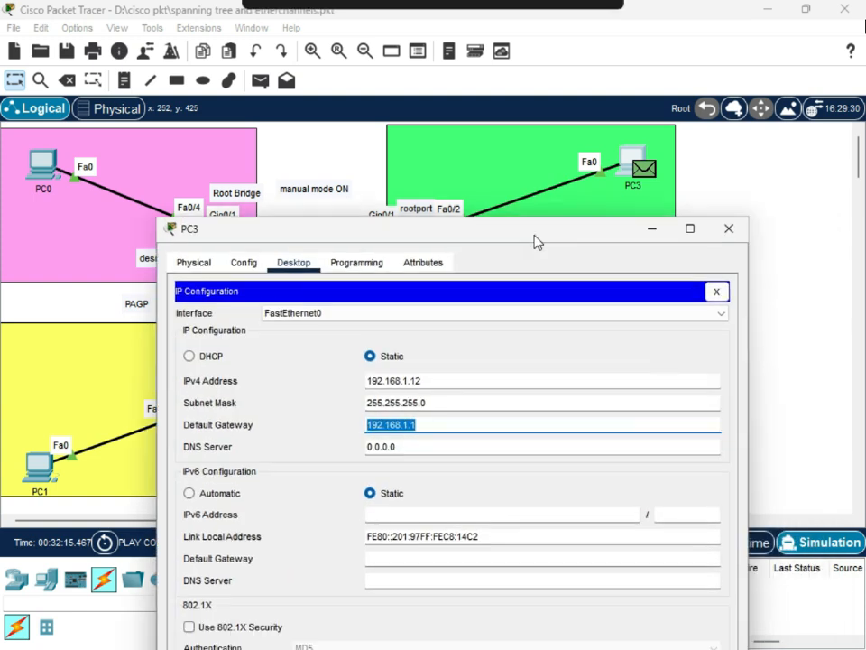
{"action": "left_click", "coordinate": [727, 230]}
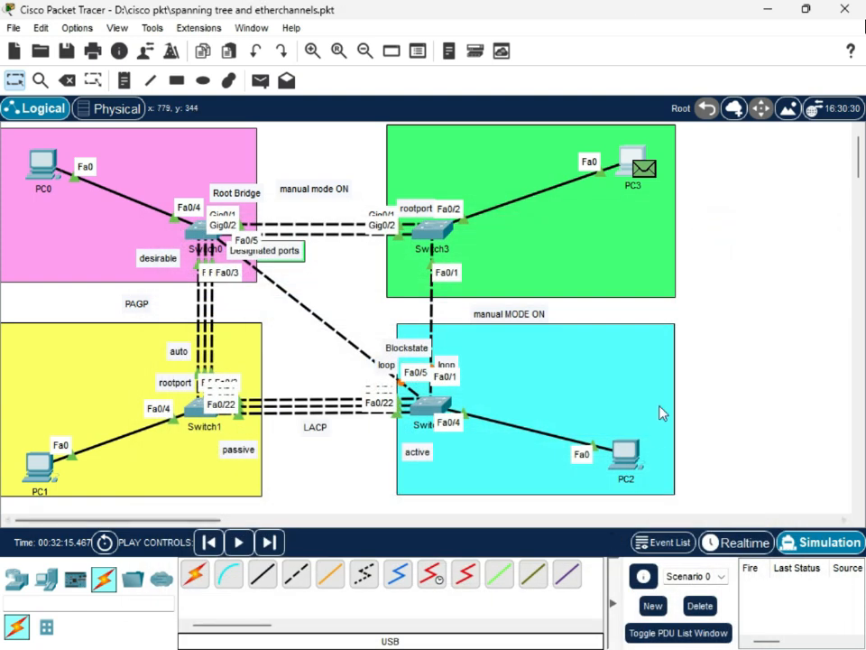
Delete Scenario 0 to clear the pending packet at PC3.
{"action": "mouse_move", "coordinate": [633, 471]}
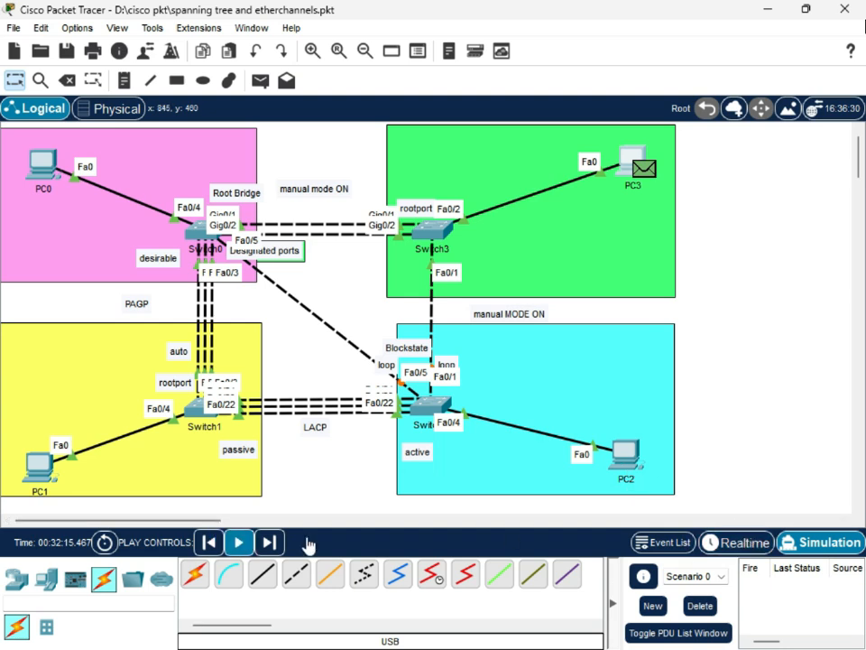
{"action": "left_click", "coordinate": [691, 606]}
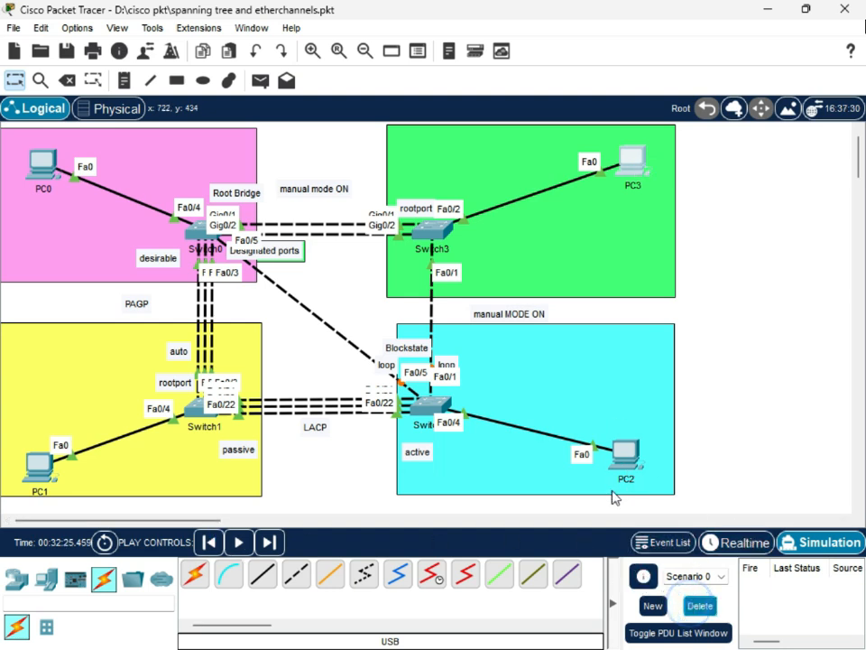
Open PC2's IP Configuration and move its window down to uncover the upper part of the topology.
{"action": "left_click", "coordinate": [622, 456]}
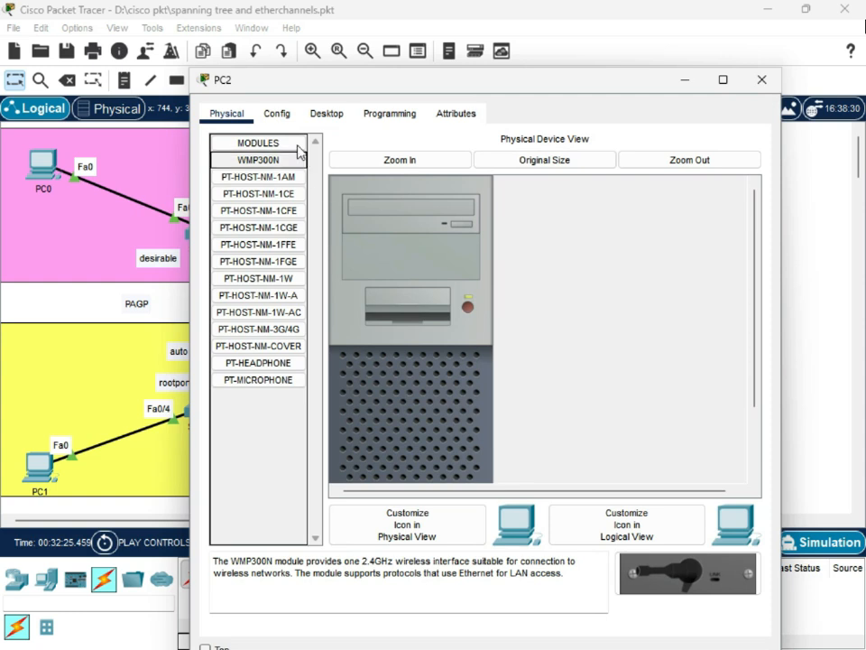
{"action": "left_click", "coordinate": [318, 115]}
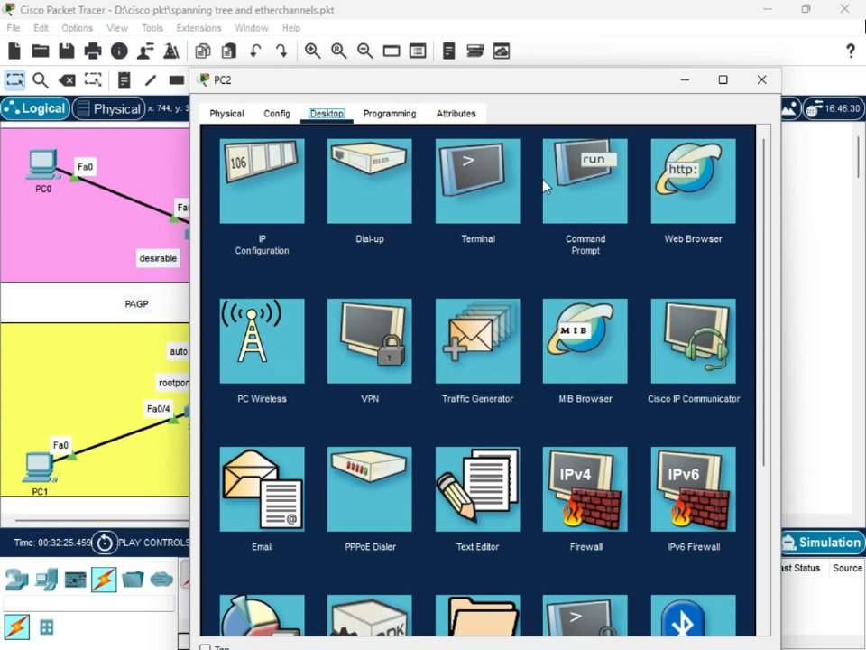
{"action": "left_click_drag", "start_coordinate": [487, 81], "coordinate": [545, 112]}
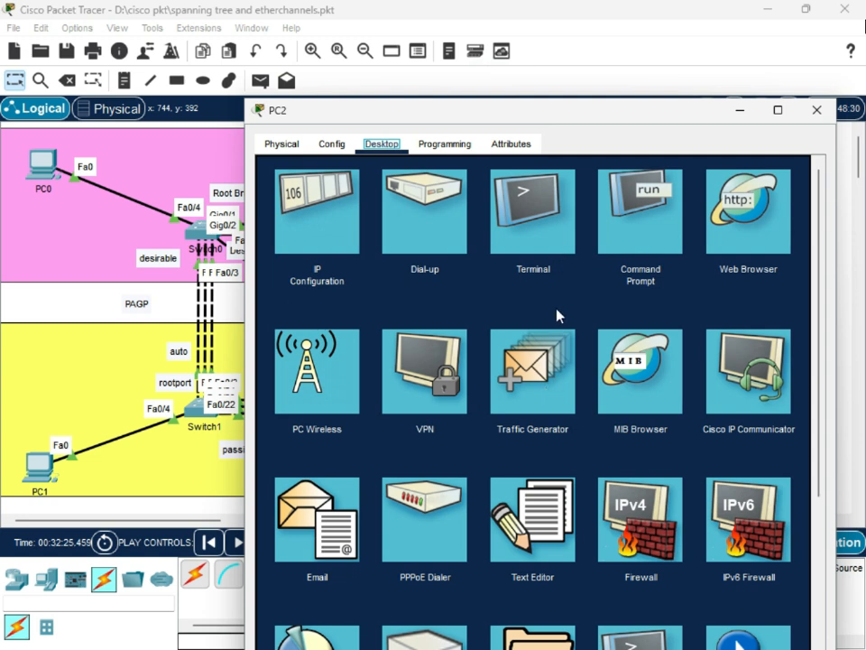
{"action": "left_click", "coordinate": [287, 222]}
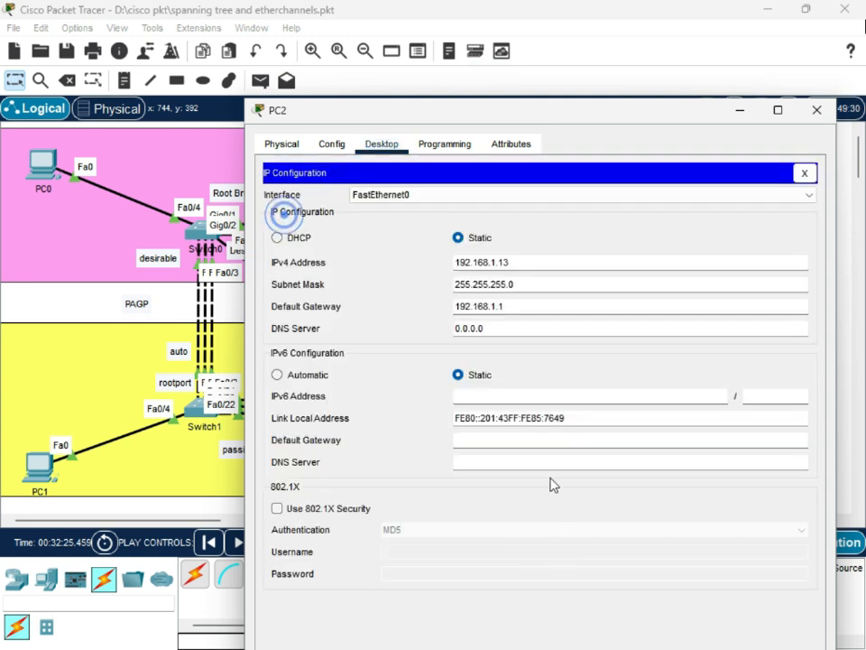
{"action": "left_click_drag", "start_coordinate": [493, 119], "coordinate": [502, 211]}
{"action": "left_click_drag", "start_coordinate": [503, 140], "coordinate": [536, 310]}
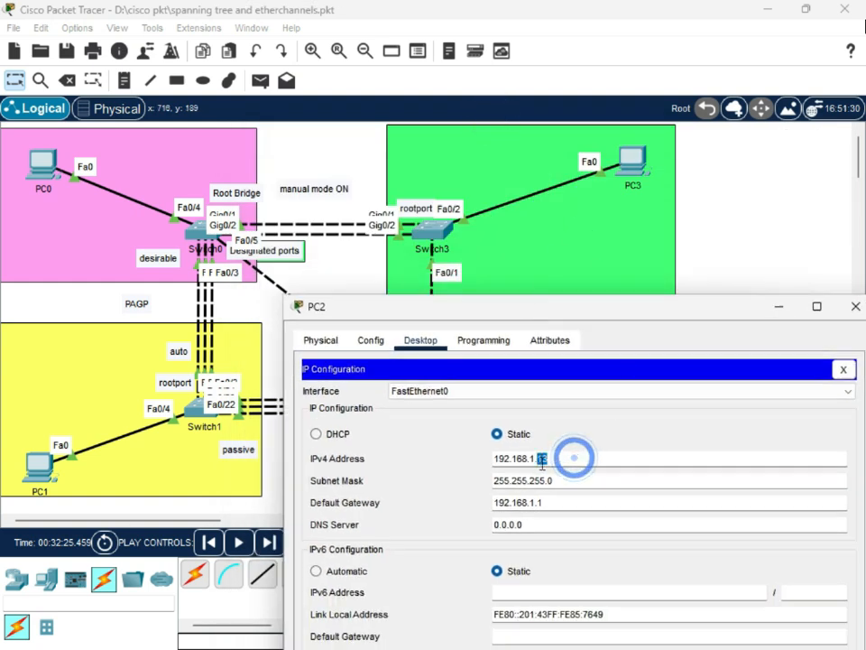
Examine PC2's IPv4 address, subnet mask, default gateway and DNS server by highlighting each value.
{"action": "left_click_drag", "start_coordinate": [554, 459], "coordinate": [466, 462]}
{"action": "left_click_drag", "start_coordinate": [566, 489], "coordinate": [467, 487]}
{"action": "left_click_drag", "start_coordinate": [570, 482], "coordinate": [457, 475]}
{"action": "left_click", "coordinate": [595, 480]}
{"action": "left_click_drag", "start_coordinate": [595, 480], "coordinate": [487, 467]}
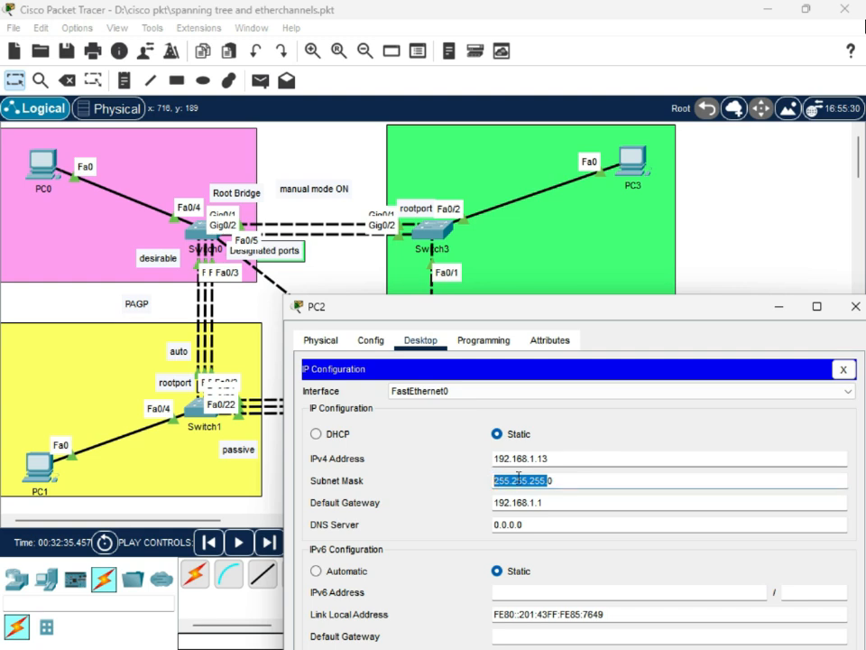
{"action": "left_click_drag", "start_coordinate": [551, 457], "coordinate": [485, 459]}
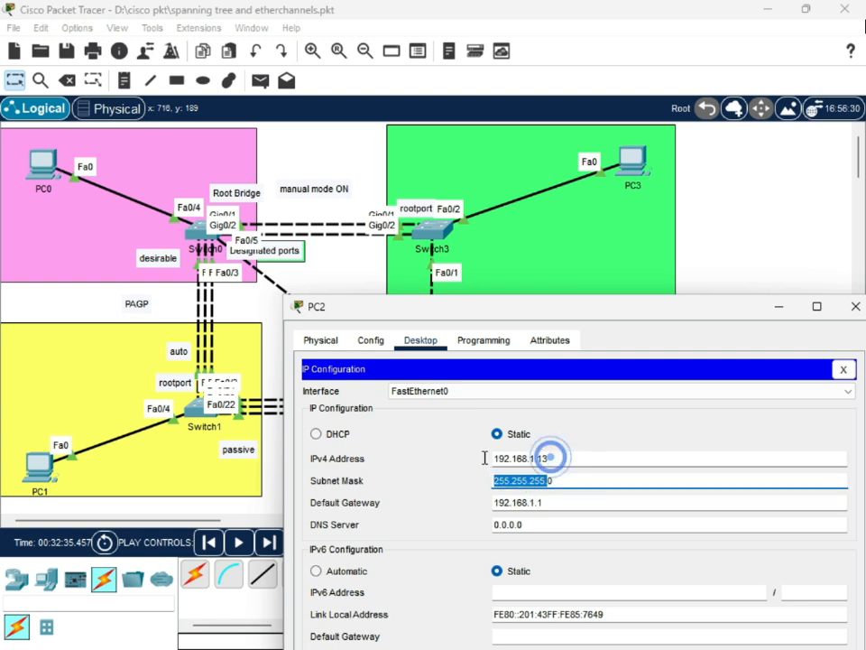
{"action": "left_click_drag", "start_coordinate": [559, 501], "coordinate": [497, 503]}
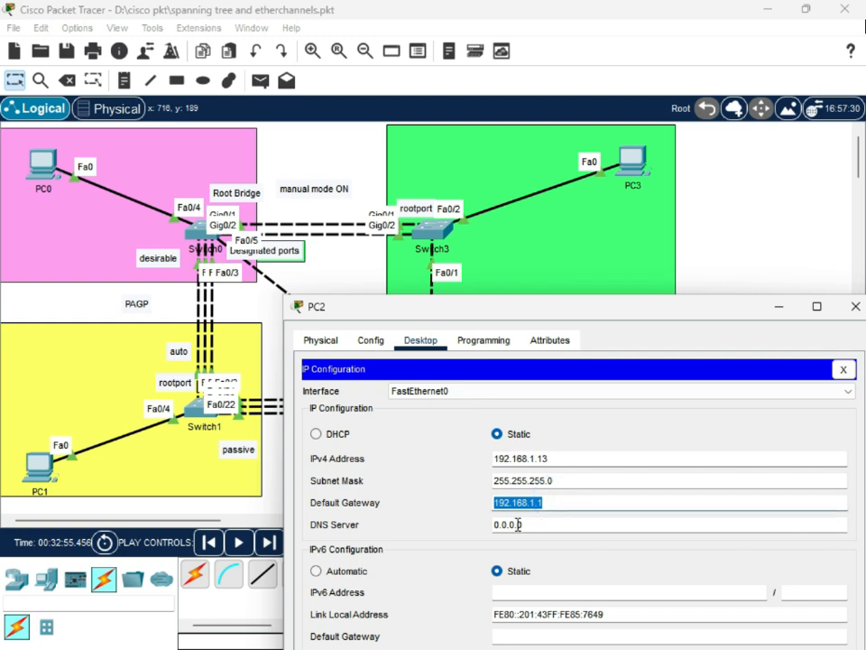
{"action": "left_click_drag", "start_coordinate": [542, 524], "coordinate": [488, 522]}
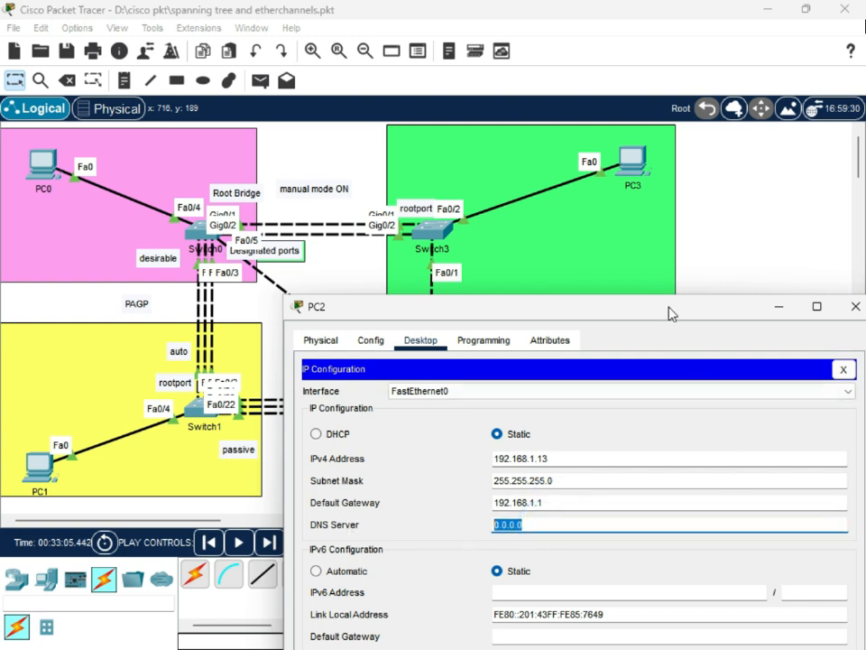
Close the PC2 window and check PC1's IPv4 address in its IP Configuration.
{"action": "left_click_drag", "start_coordinate": [669, 313], "coordinate": [584, 270]}
{"action": "left_click", "coordinate": [760, 262]}
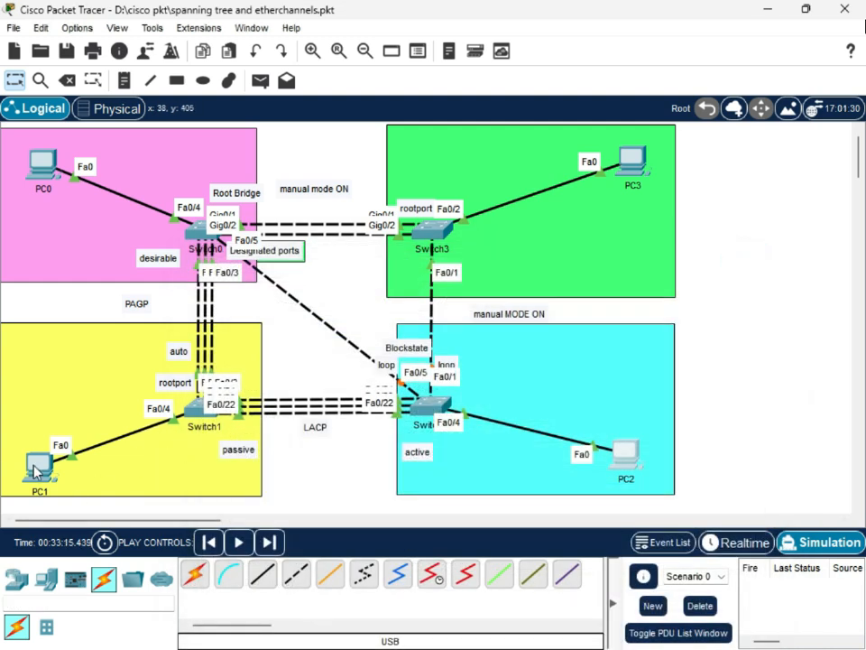
{"action": "left_click", "coordinate": [36, 467]}
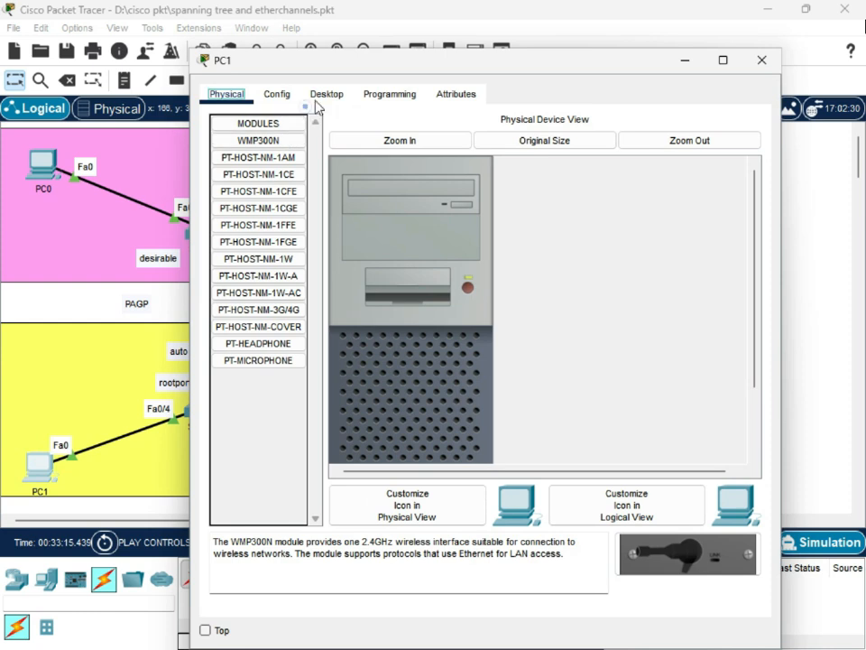
{"action": "left_click", "coordinate": [320, 96]}
{"action": "left_click", "coordinate": [291, 153]}
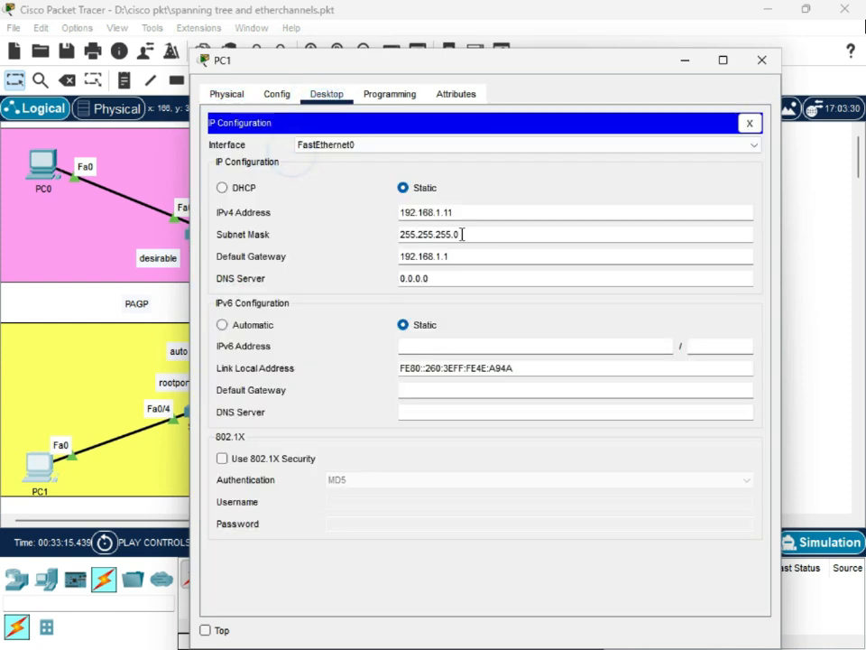
{"action": "double_click", "coordinate": [446, 213]}
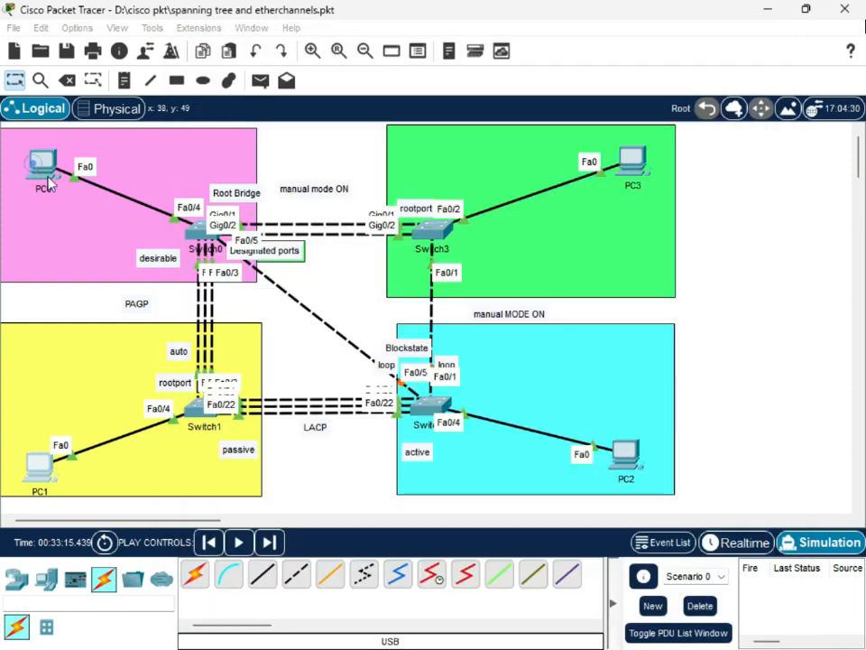
Check PC0's IPv4 address in its IP Configuration, then close the PC0 window.
{"action": "left_click", "coordinate": [35, 161]}
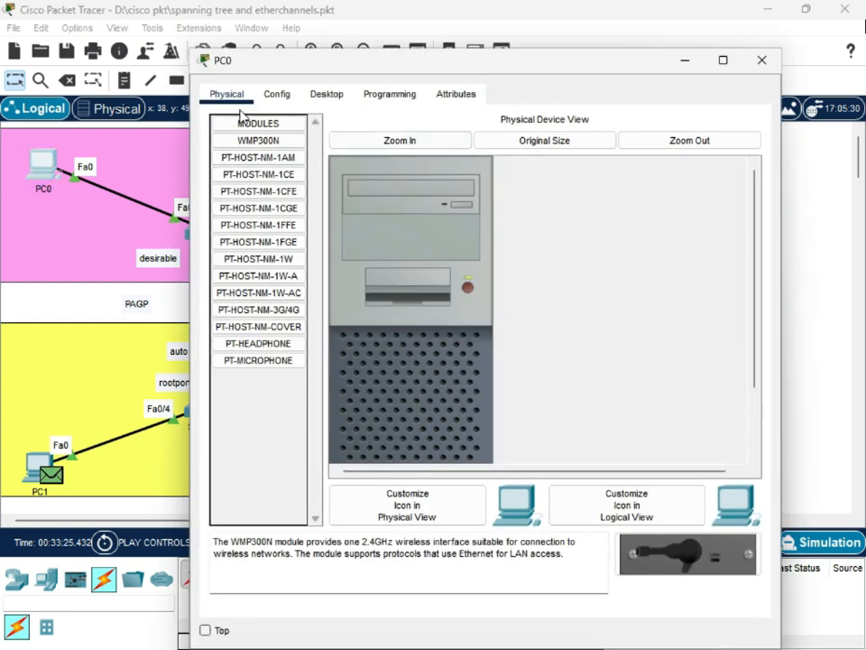
{"action": "left_click", "coordinate": [348, 100]}
{"action": "left_click", "coordinate": [271, 171]}
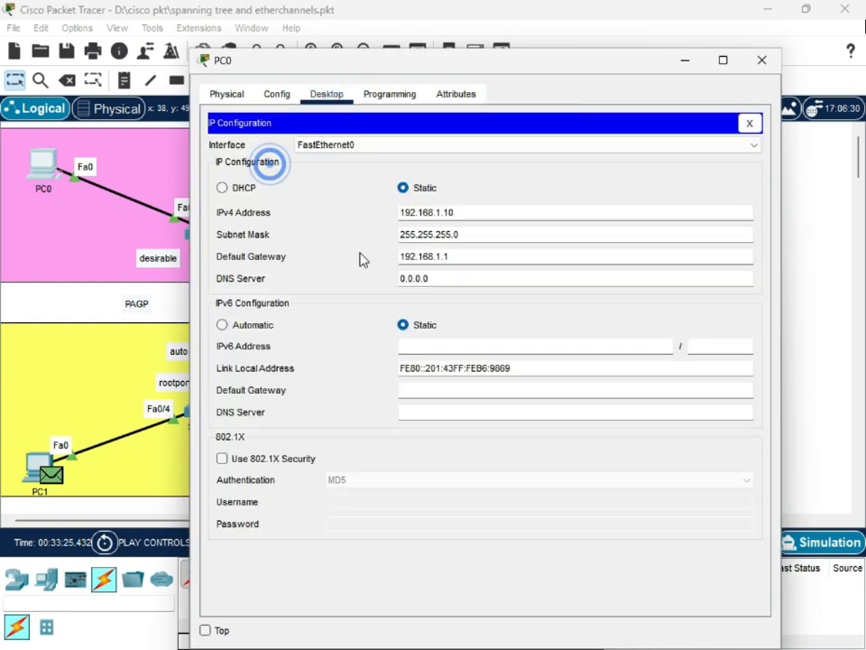
{"action": "double_click", "coordinate": [456, 213]}
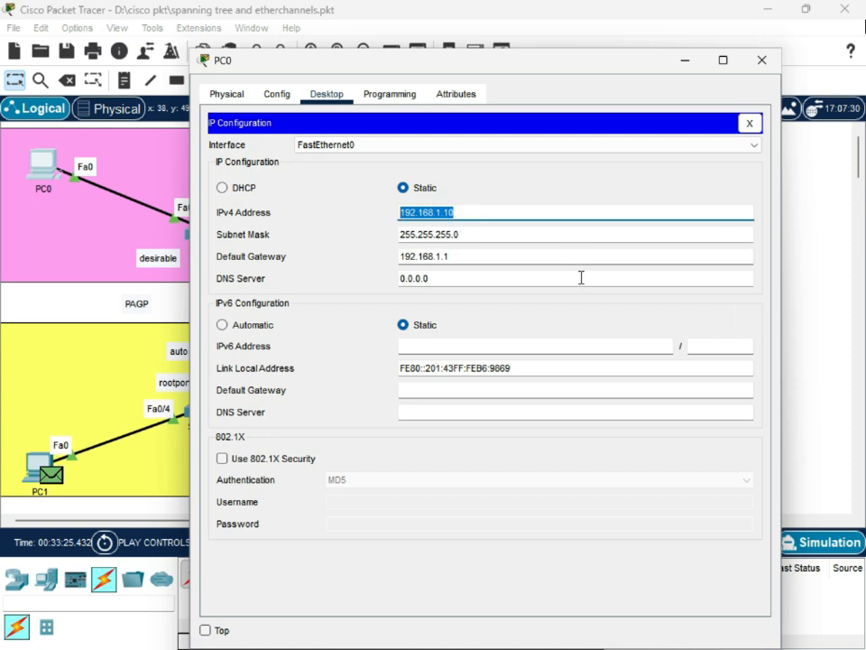
{"action": "left_click", "coordinate": [760, 59]}
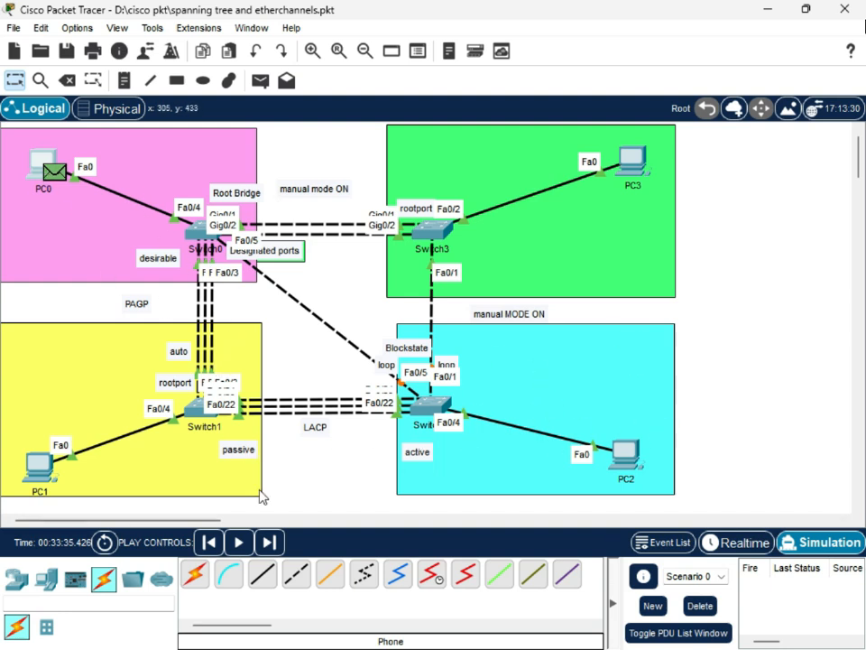
Run "do show vlan" in Switch1's command line.
{"action": "left_click", "coordinate": [194, 417]}
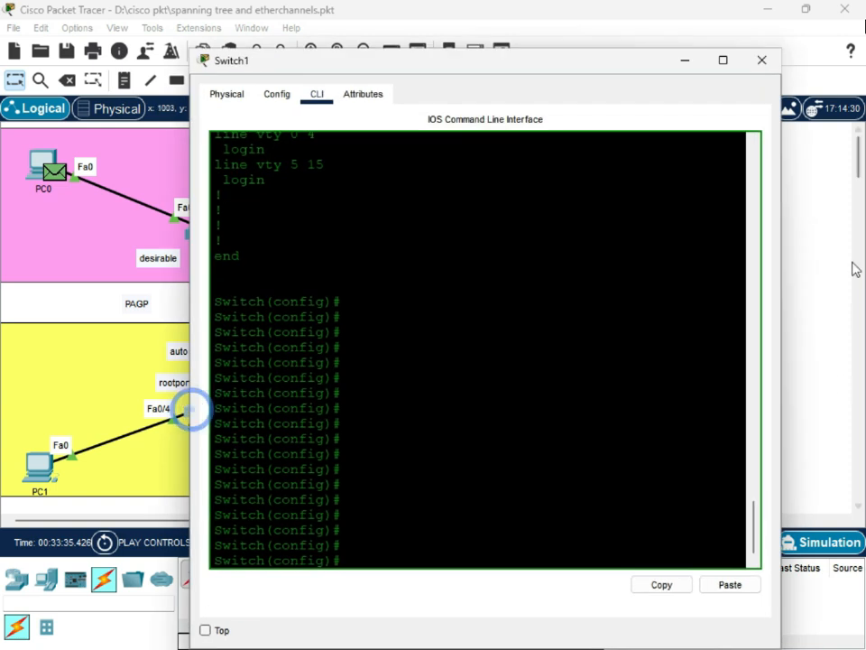
{"action": "left_click", "coordinate": [762, 60]}
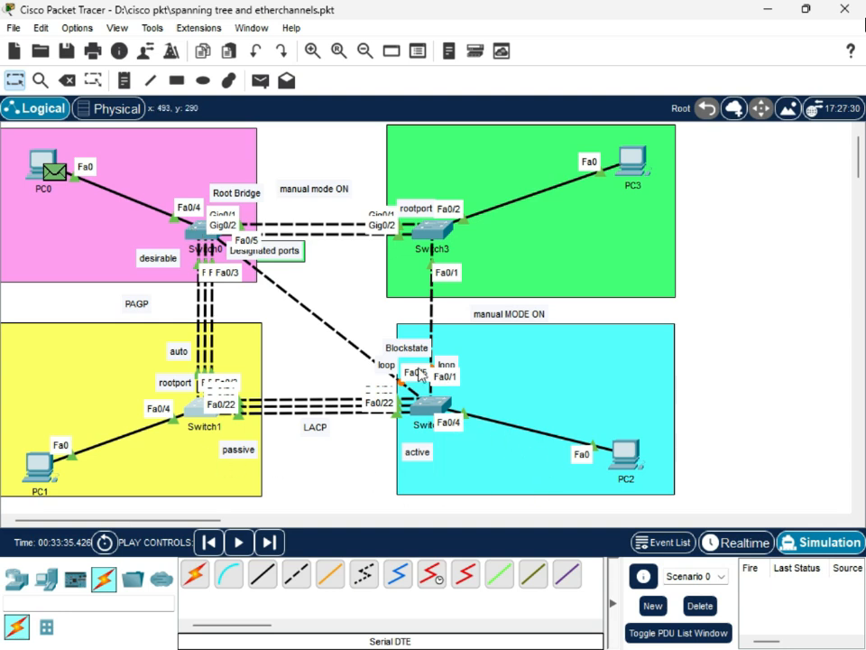
{"action": "left_click", "coordinate": [192, 412]}
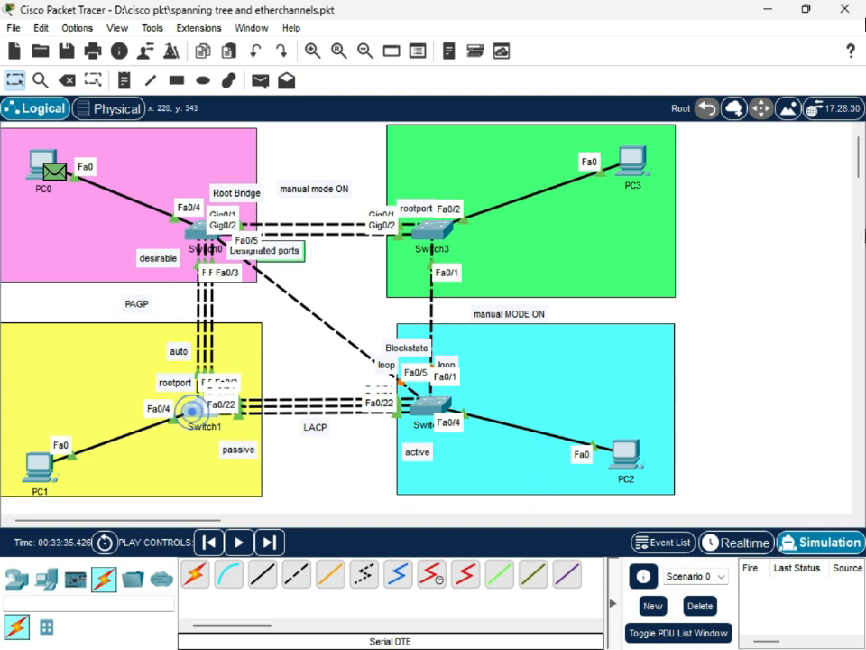
{"action": "left_click", "coordinate": [410, 526]}
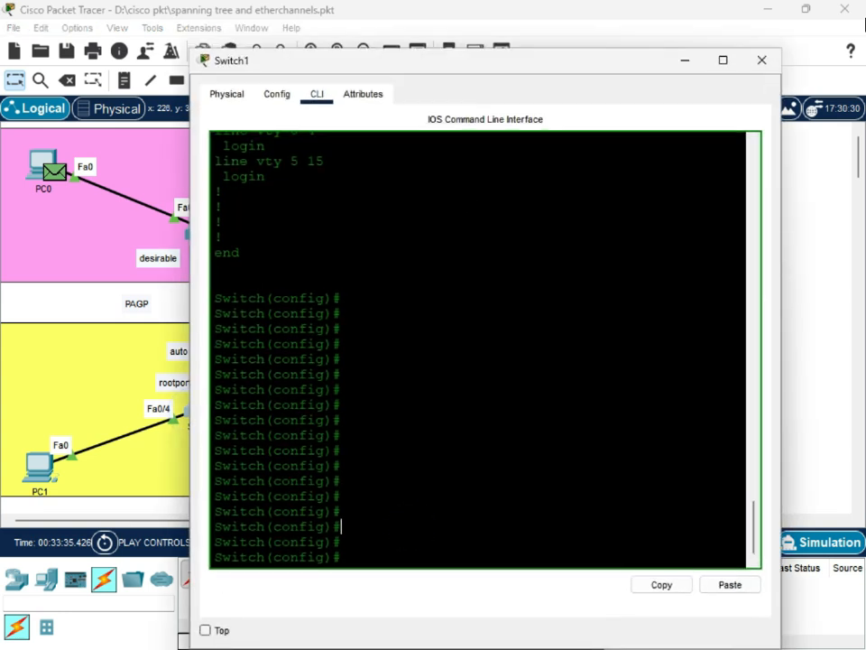
{"action": "key", "text": "Return"}
{"action": "type", "text": "do show vlan"}
{"action": "key", "text": "Return"}
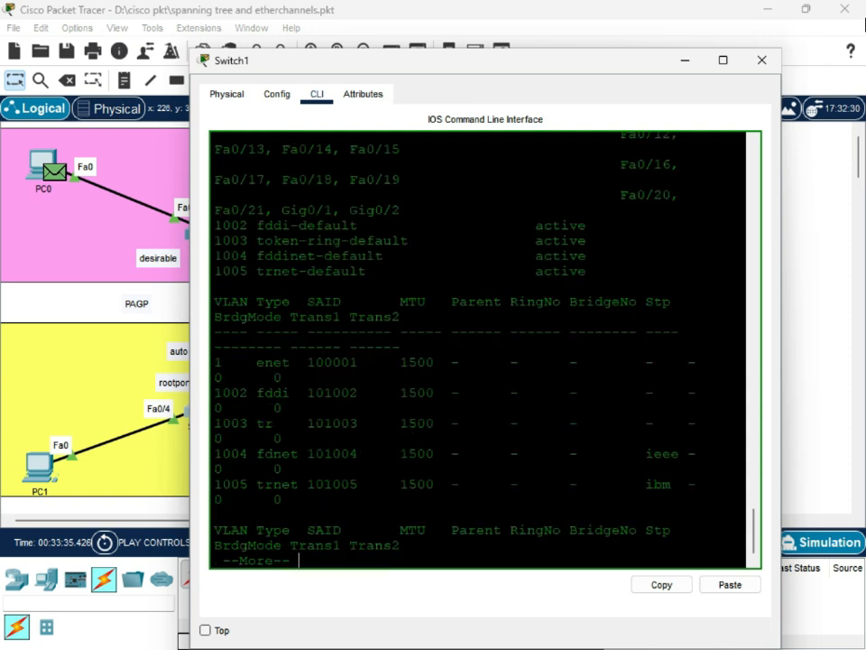
Examine the ports assigned to default VLAN 1 in Switch1's VLAN table by highlighting them, then close the Switch1 window.
{"action": "scroll", "coordinate": [478, 352], "scroll_direction": "up", "scroll_amount": 5}
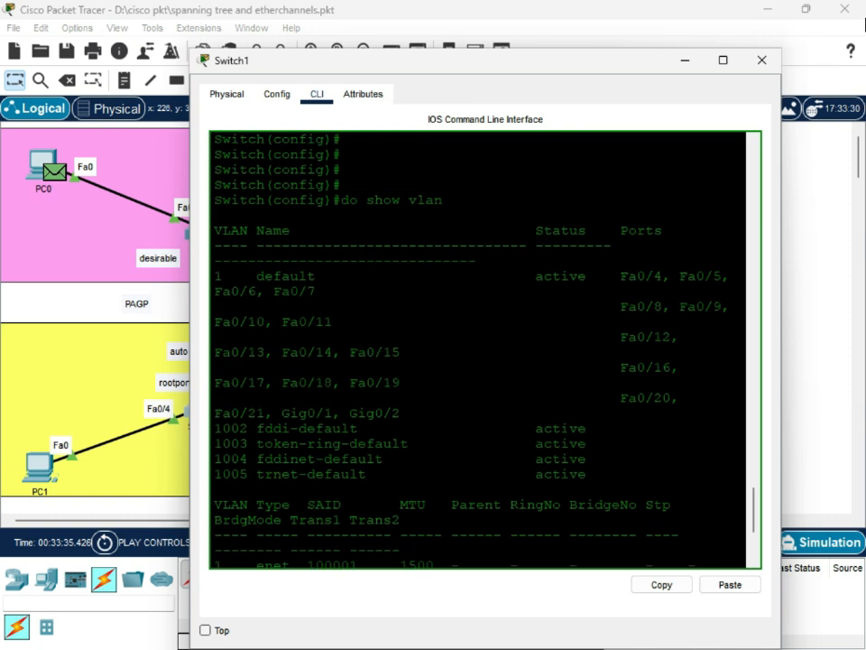
{"action": "scroll", "coordinate": [478, 352], "scroll_direction": "up", "scroll_amount": 1}
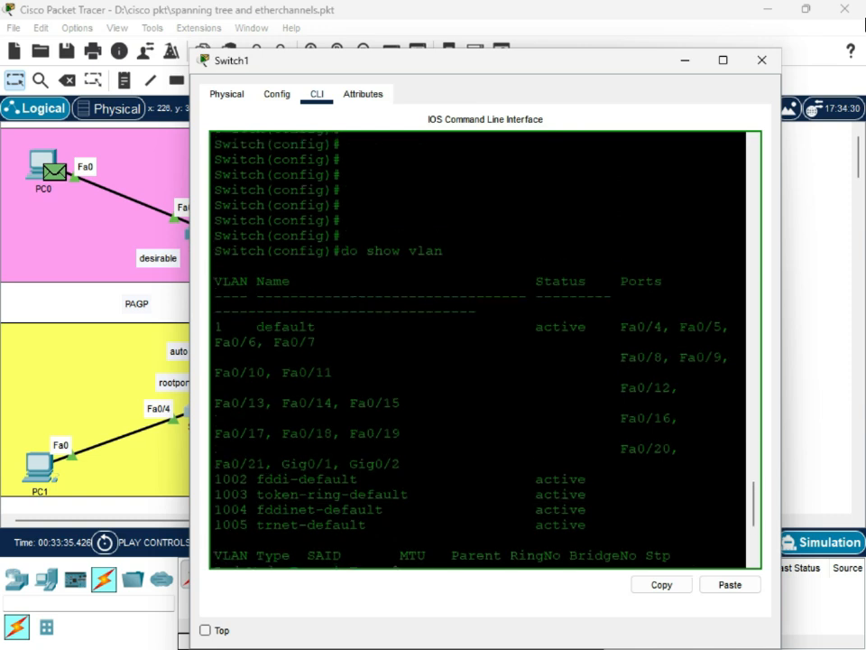
{"action": "left_click_drag", "start_coordinate": [730, 327], "coordinate": [223, 327]}
{"action": "left_click", "coordinate": [325, 408]}
{"action": "left_click_drag", "start_coordinate": [315, 327], "coordinate": [185, 339]}
{"action": "left_click", "coordinate": [580, 408]}
{"action": "left_click_drag", "start_coordinate": [708, 460], "coordinate": [202, 335]}
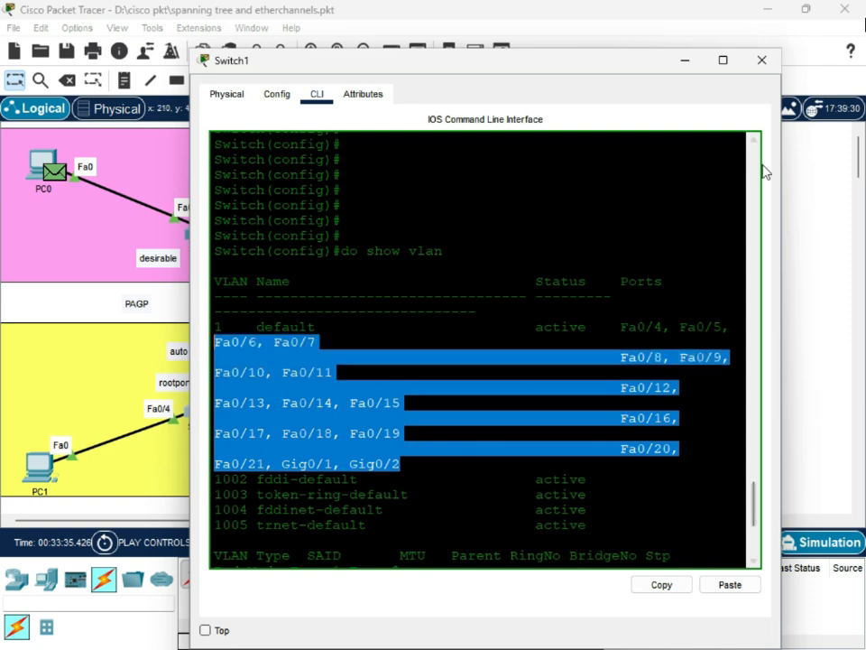
{"action": "left_click", "coordinate": [761, 60]}
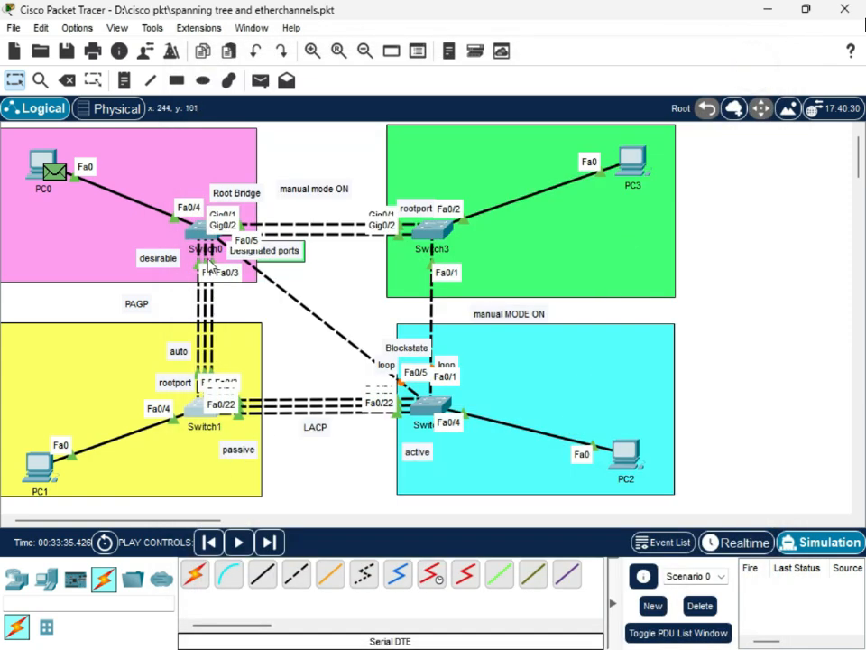
Examine the allowed VLAN, trunk and channel-group settings in Switch0's running configuration, with its window moved aside from the topology.
{"action": "left_click", "coordinate": [195, 211]}
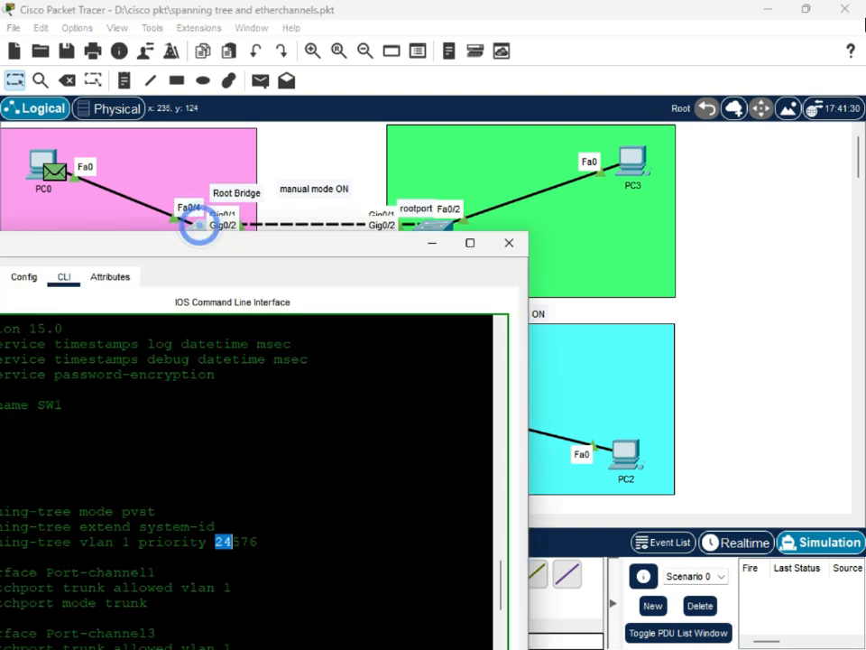
{"action": "left_click_drag", "start_coordinate": [290, 245], "coordinate": [714, 127]}
{"action": "scroll", "coordinate": [663, 505], "scroll_direction": "down", "scroll_amount": 3}
{"action": "left_click", "coordinate": [663, 538]}
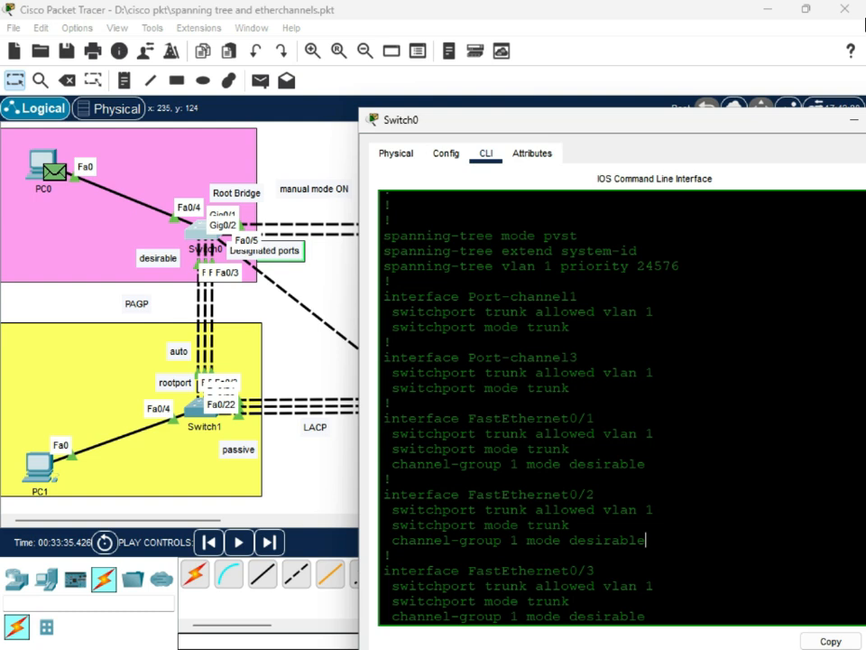
{"action": "left_click_drag", "start_coordinate": [669, 434], "coordinate": [595, 434]}
{"action": "left_click_drag", "start_coordinate": [641, 378], "coordinate": [594, 376]}
{"action": "scroll", "coordinate": [632, 379], "scroll_direction": "down", "scroll_amount": 8}
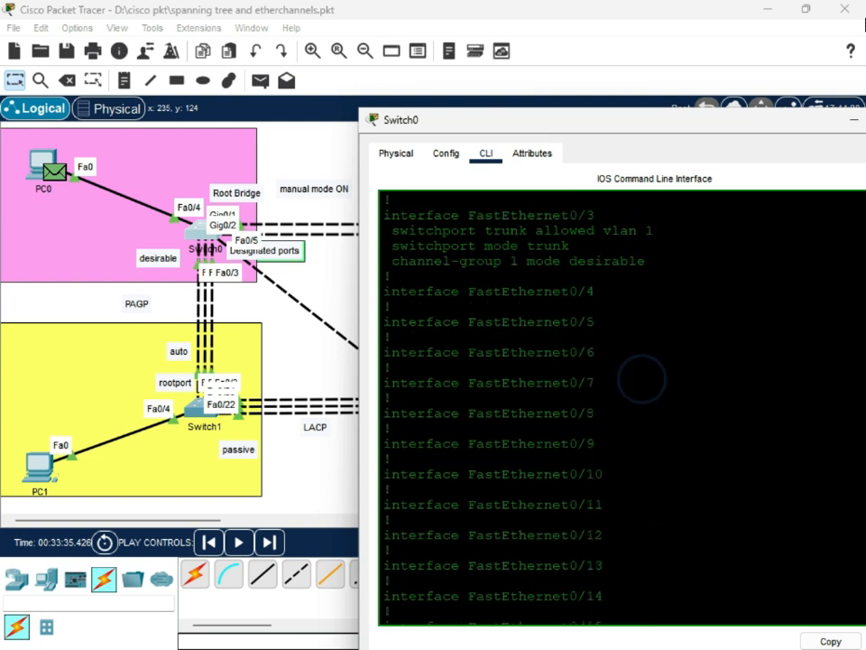
{"action": "scroll", "coordinate": [642, 379], "scroll_direction": "down", "scroll_amount": 1}
{"action": "scroll", "coordinate": [642, 379], "scroll_direction": "down", "scroll_amount": 12}
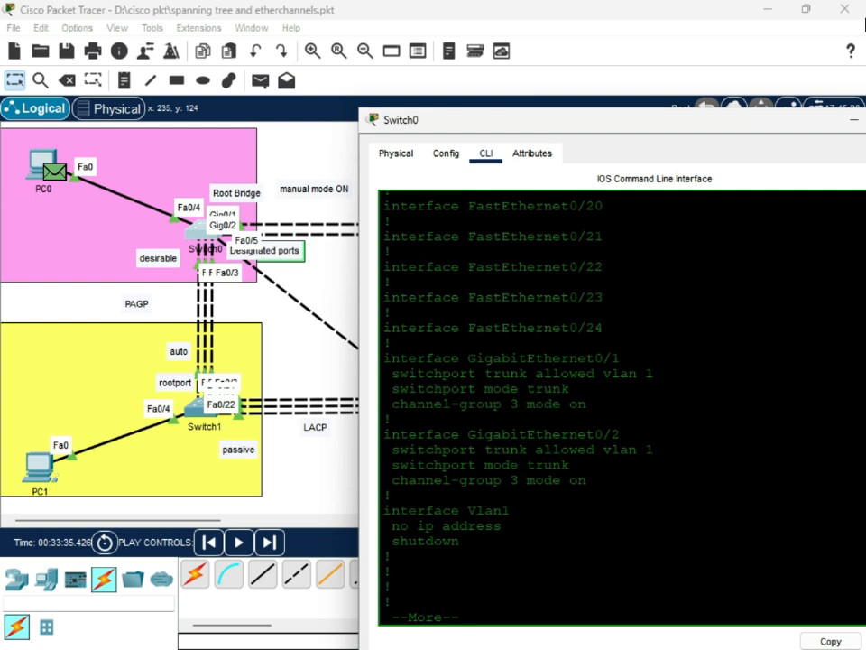
Quit the running-configuration listing on Switch0 and enter global configuration mode with "config t".
{"action": "key", "text": "q"}
{"action": "key", "text": "Return"}
{"action": "key", "text": "Return"}
{"action": "key", "text": "Return"}
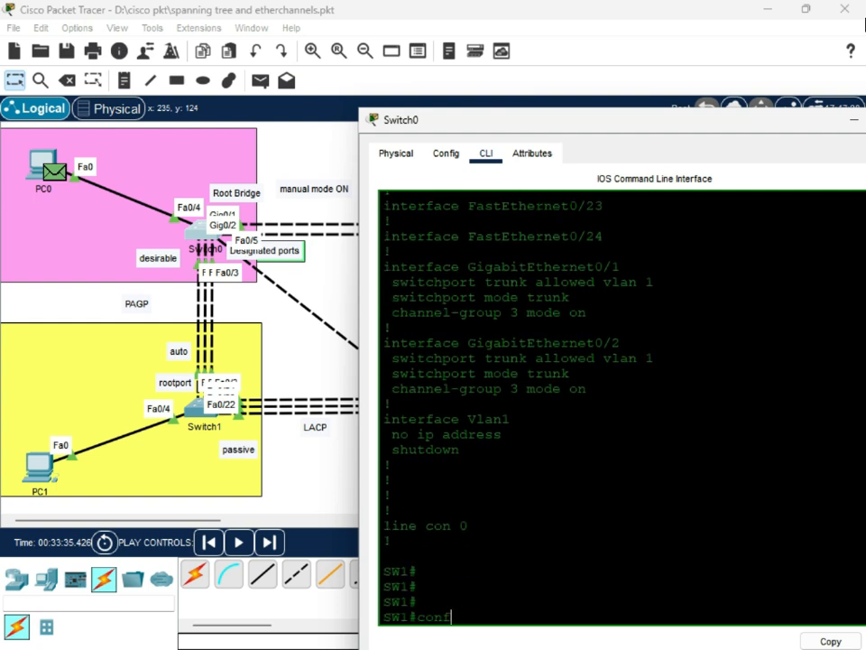
{"action": "type", "text": "config t"}
{"action": "key", "text": "Return"}
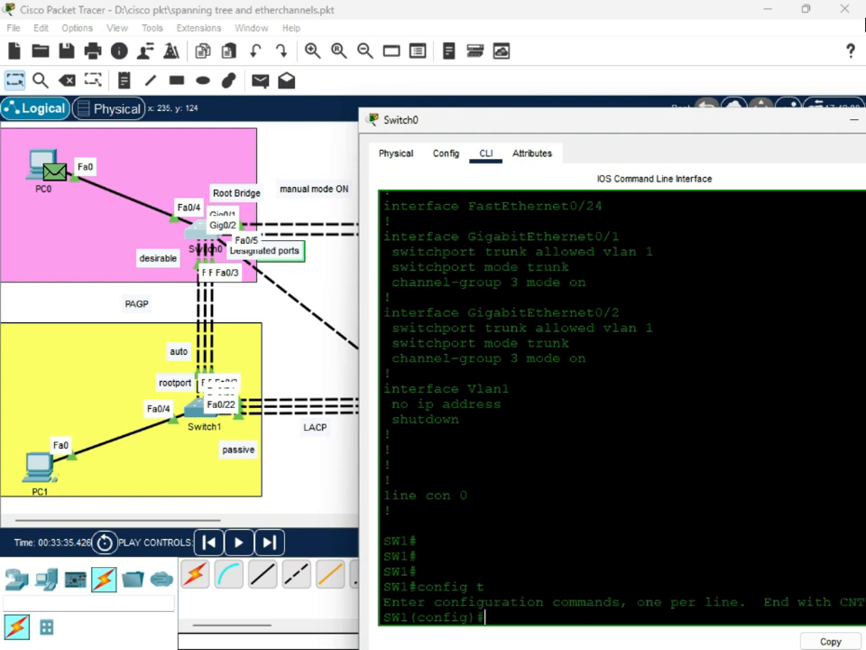
Run "do show vlan" in Switch0's command line.
{"action": "key", "text": "Return"}
{"action": "key", "text": "Return"}
{"action": "key", "text": "Return"}
{"action": "type", "text": "do sh ow"}
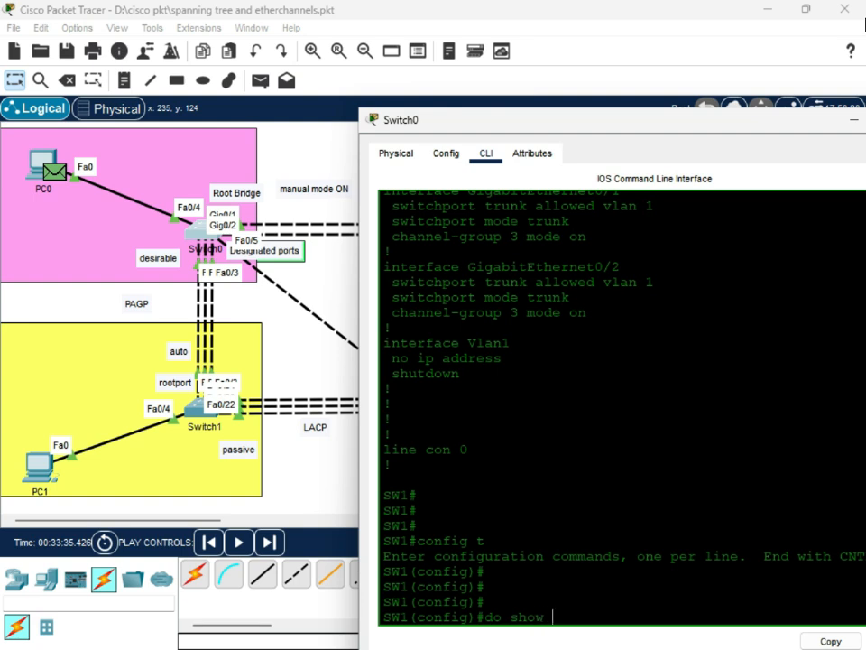
{"action": "type", "text": " vlan"}
{"action": "key", "text": "Return"}
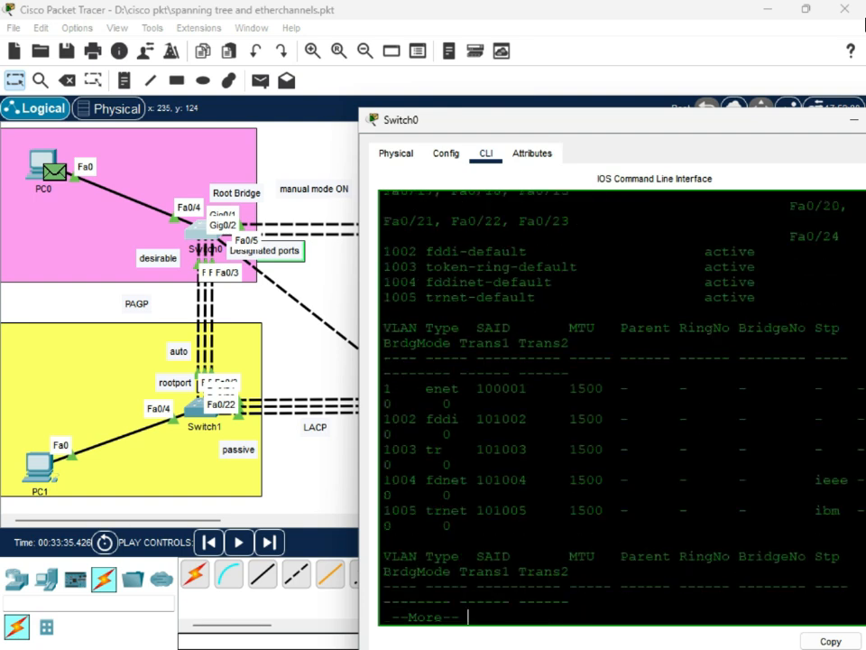
Locate the default VLAN 1 entry in Switch0's VLAN table and maximize the Switch0 window to show it in full.
{"action": "scroll", "coordinate": [621, 406], "scroll_direction": "up", "scroll_amount": 5}
{"action": "left_click_drag", "start_coordinate": [383, 322], "coordinate": [504, 356]}
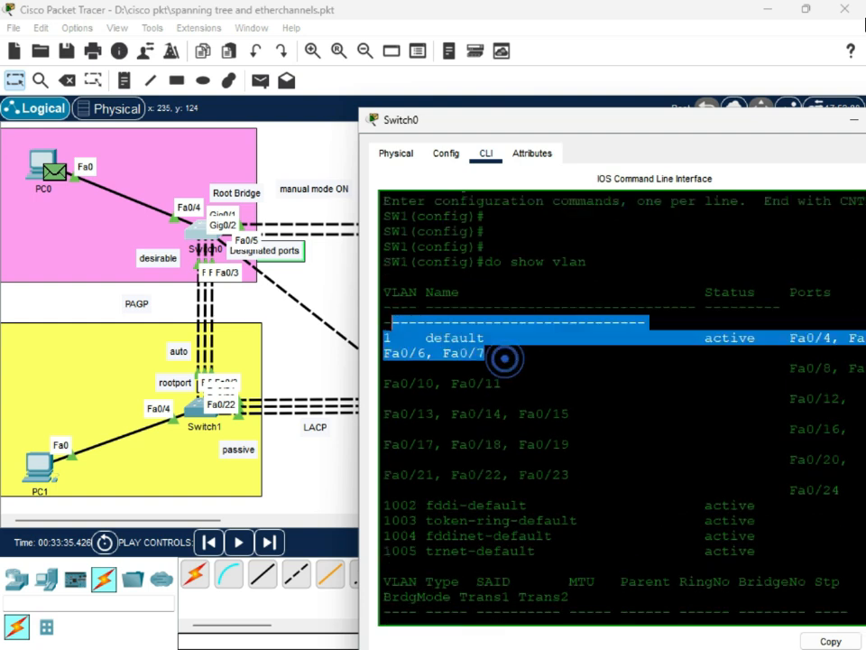
{"action": "left_click_drag", "start_coordinate": [656, 133], "coordinate": [401, 166]}
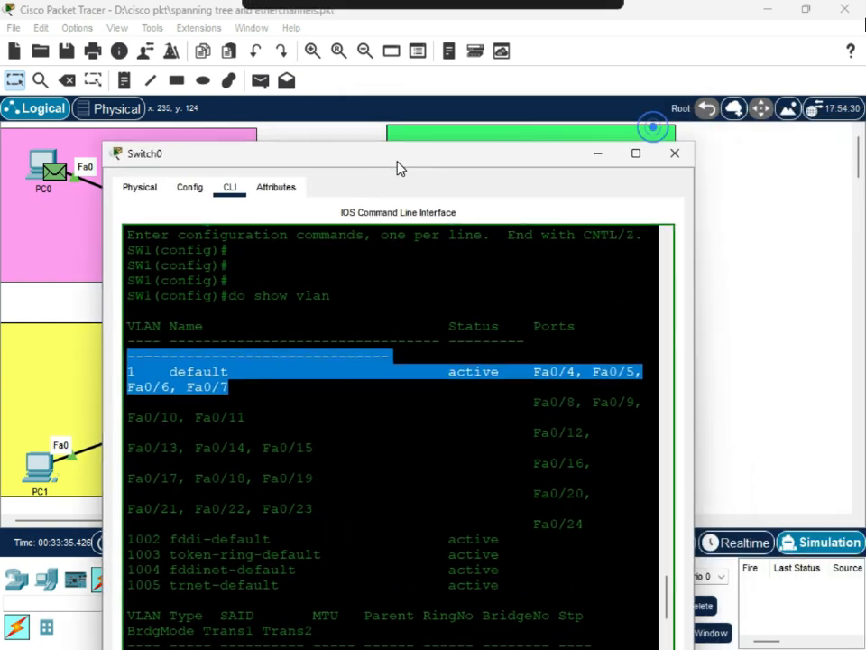
{"action": "left_click", "coordinate": [635, 155]}
{"action": "scroll", "coordinate": [632, 161], "scroll_direction": "up", "scroll_amount": 3}
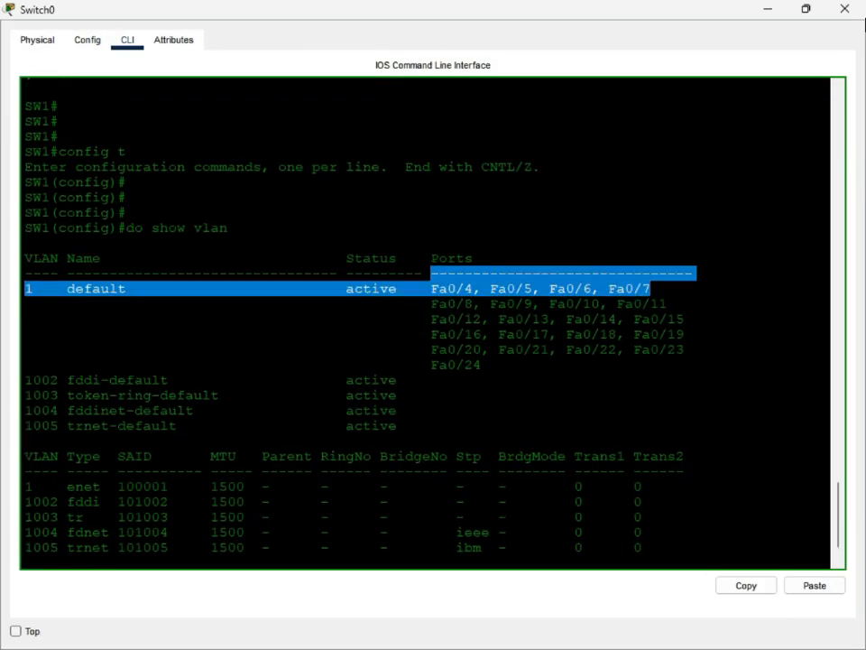
Examine the default VLAN 1 row and its complete port list in Switch0's VLAN table by highlighting them.
{"action": "scroll", "coordinate": [433, 323], "scroll_direction": "down", "scroll_amount": 3}
{"action": "left_click_drag", "start_coordinate": [489, 342], "coordinate": [10, 213]}
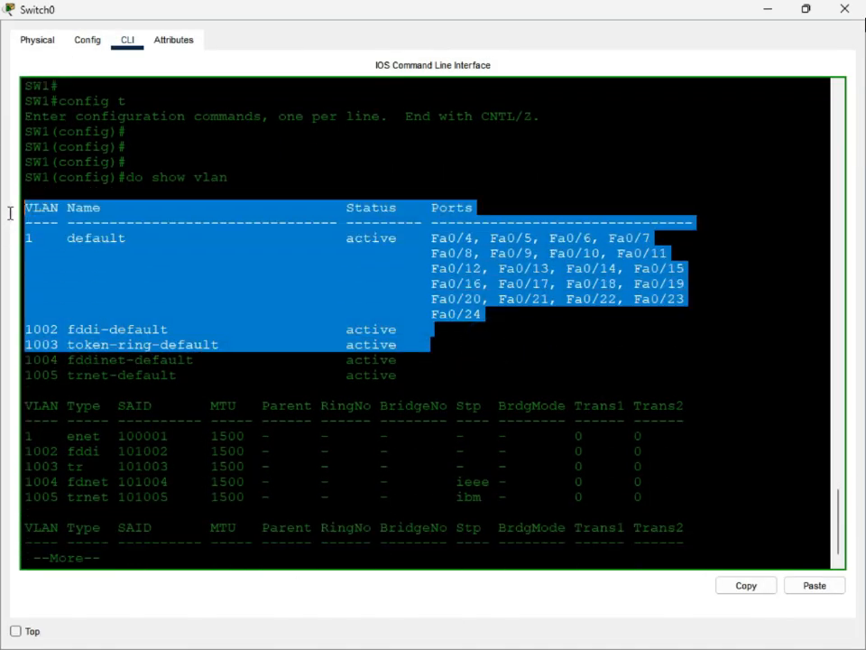
{"action": "left_click", "coordinate": [127, 284]}
{"action": "left_click_drag", "start_coordinate": [430, 344], "coordinate": [431, 237]}
{"action": "left_click", "coordinate": [431, 237]}
{"action": "left_click_drag", "start_coordinate": [499, 332], "coordinate": [422, 238]}
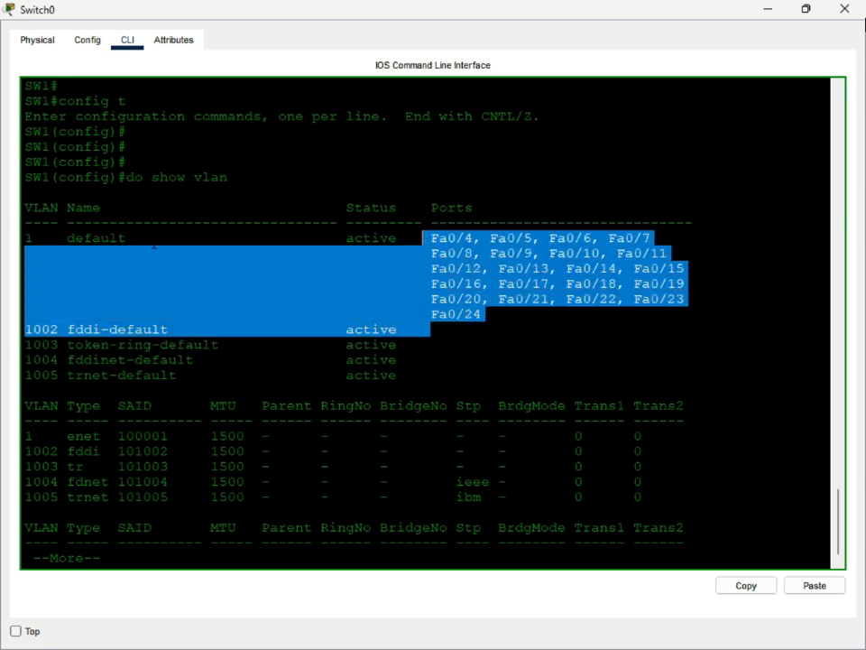
{"action": "double_click", "coordinate": [108, 238]}
{"action": "left_click", "coordinate": [667, 252]}
{"action": "left_click_drag", "start_coordinate": [83, 257], "coordinate": [41, 239]}
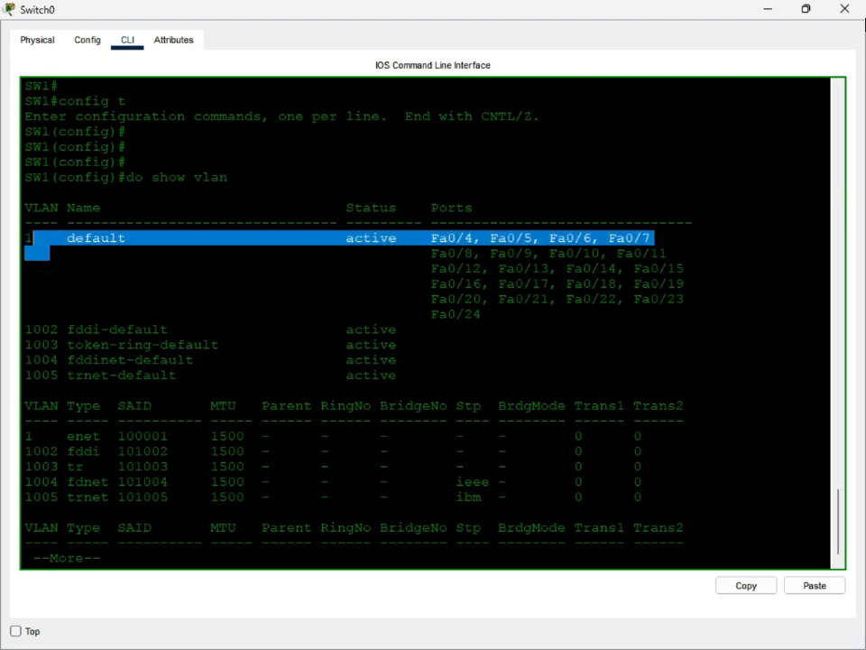
{"action": "left_click", "coordinate": [439, 346]}
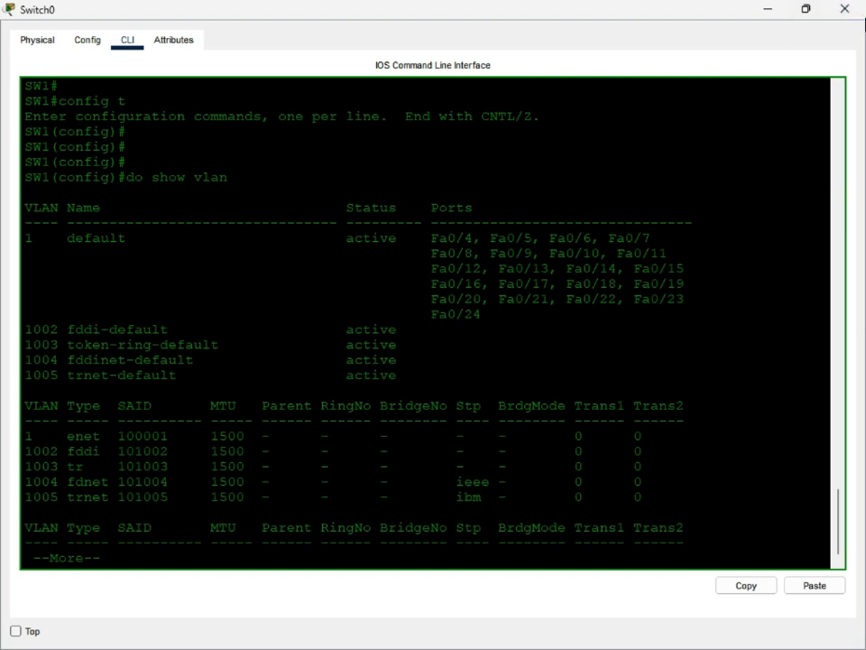
Point out individual VLAN 1 member ports on Switch0 by highlighting Fa0/4 to Fa0/7, Fa0/5 and Fa0/24.
{"action": "left_click", "coordinate": [418, 238]}
{"action": "left_click_drag", "start_coordinate": [431, 239], "coordinate": [651, 239]}
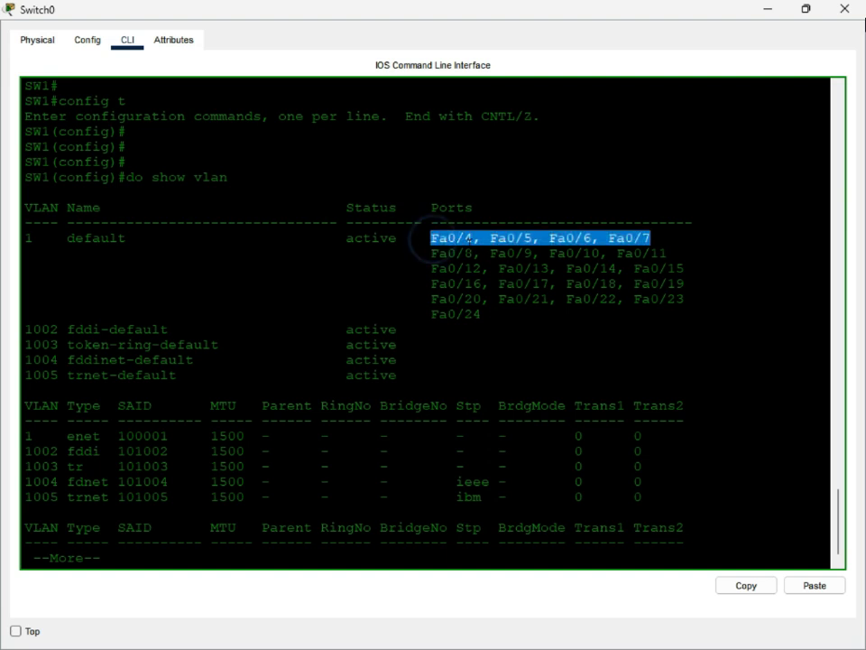
{"action": "left_click", "coordinate": [476, 238]}
{"action": "double_click", "coordinate": [506, 237]}
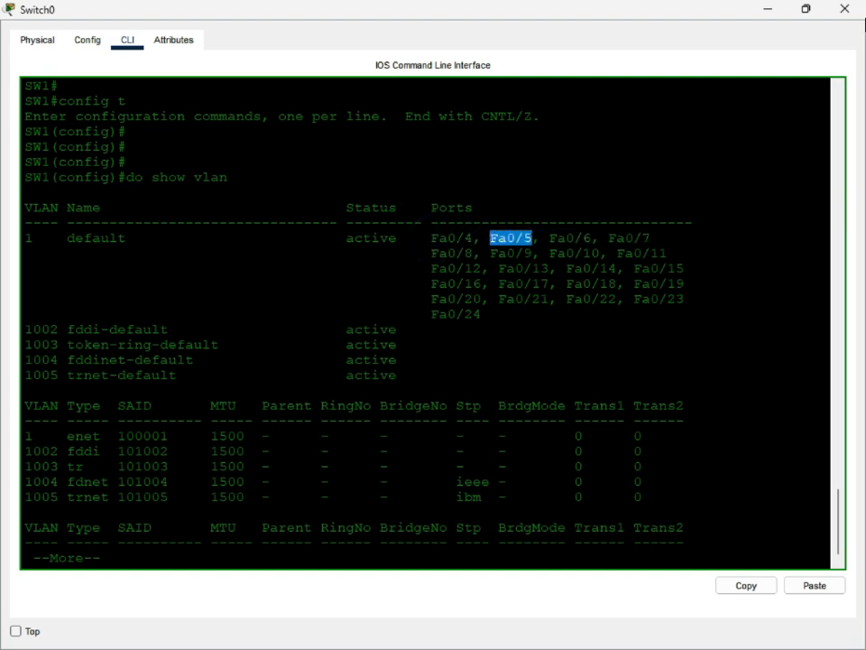
{"action": "triple_click", "coordinate": [485, 315]}
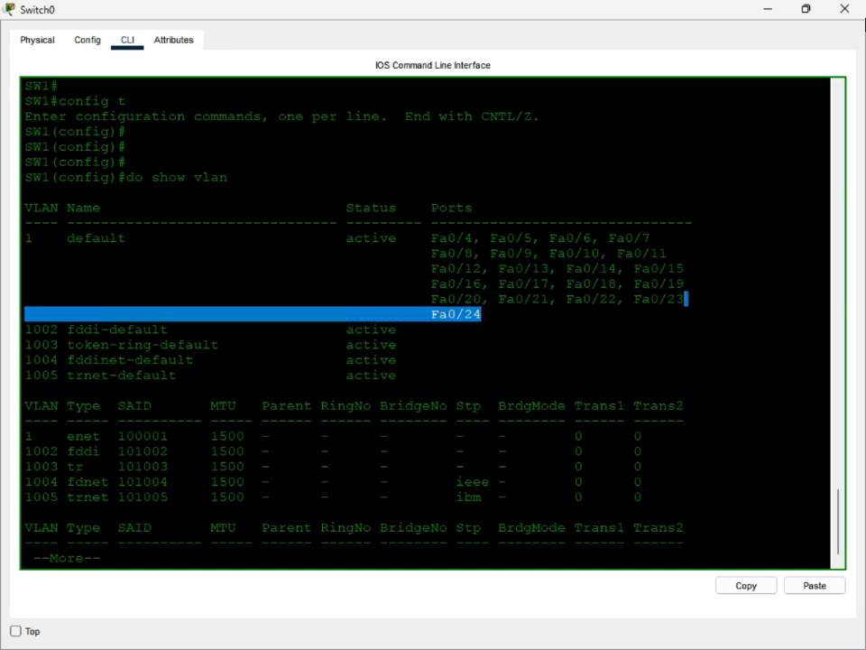
Page through the rest of Switch0's VLAN output to the prompt, review the port table once more and minimize the Switch0 window.
{"action": "left_click", "coordinate": [446, 240]}
{"action": "left_click", "coordinate": [432, 244]}
{"action": "scroll", "coordinate": [432, 244], "scroll_direction": "up", "scroll_amount": 1}
{"action": "scroll", "coordinate": [432, 244], "scroll_direction": "down", "scroll_amount": 1}
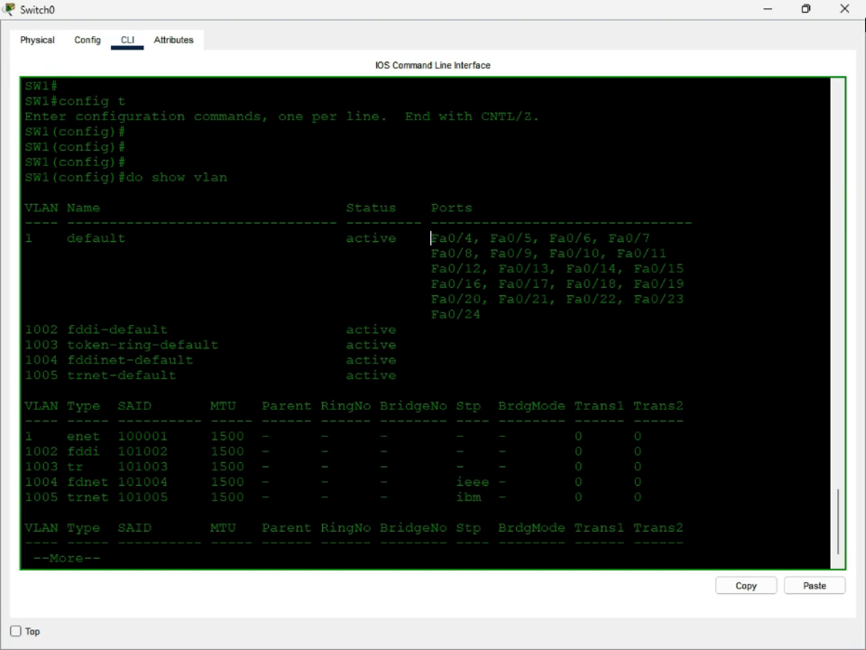
{"action": "key", "text": "Return"}
{"action": "key", "text": "Return"}
{"action": "key", "text": "Return"}
{"action": "key", "text": "Return"}
{"action": "key", "text": "Return"}
{"action": "key", "text": "Return"}
{"action": "key", "text": "Return"}
{"action": "key", "text": "Return"}
{"action": "key", "text": "Return"}
{"action": "key", "text": "Return"}
{"action": "key", "text": "Return"}
{"action": "key", "text": "Return"}
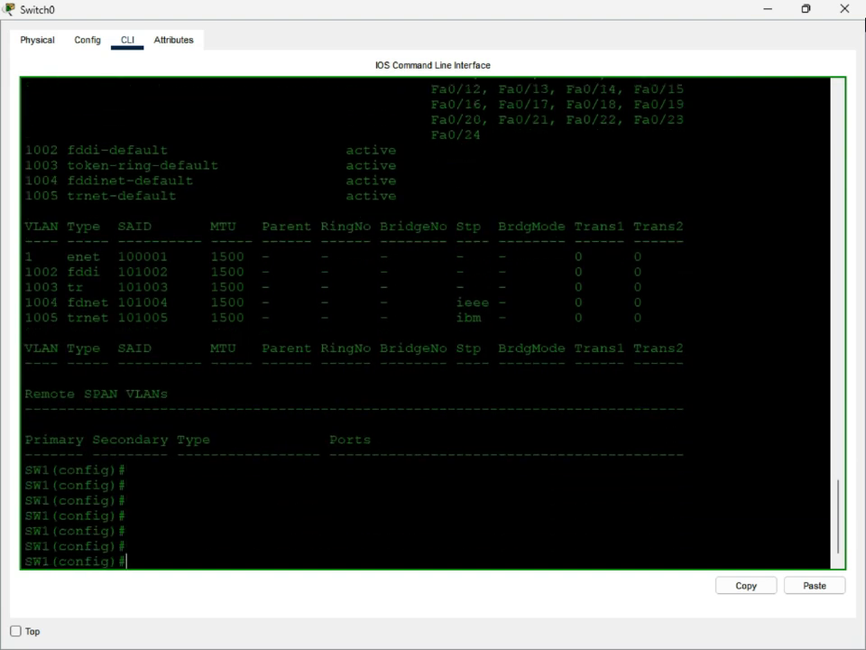
{"action": "scroll", "coordinate": [433, 323], "scroll_direction": "up", "scroll_amount": 4}
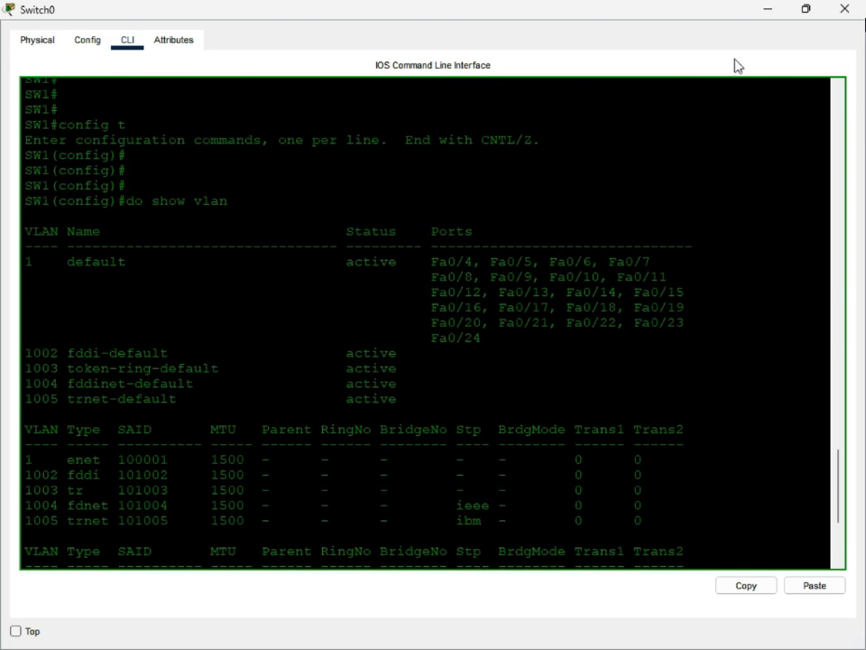
{"action": "left_click", "coordinate": [771, 12]}
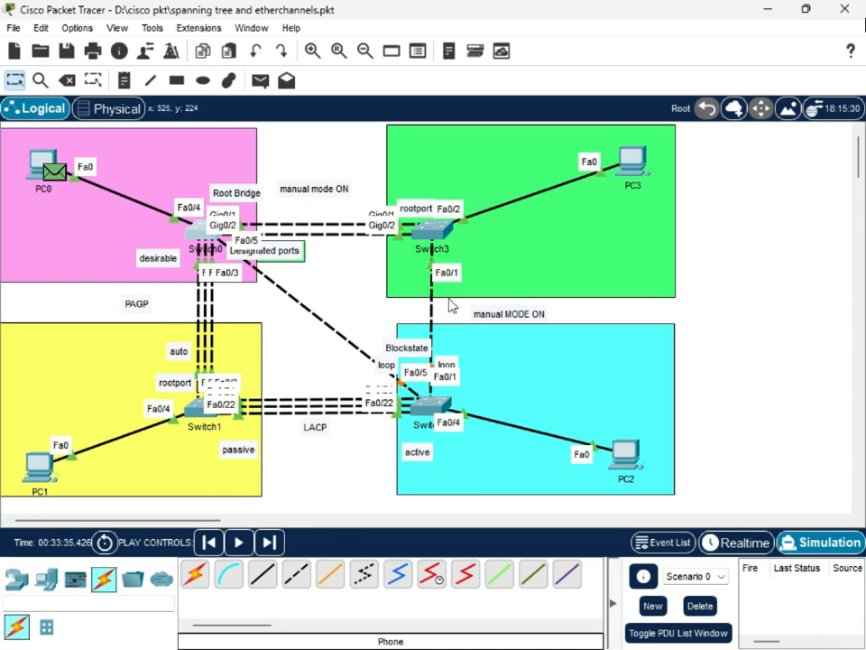
Open Switch3's command line and page through the rest of its running configuration until the SW2 prompt returns.
{"action": "left_click", "coordinate": [434, 225]}
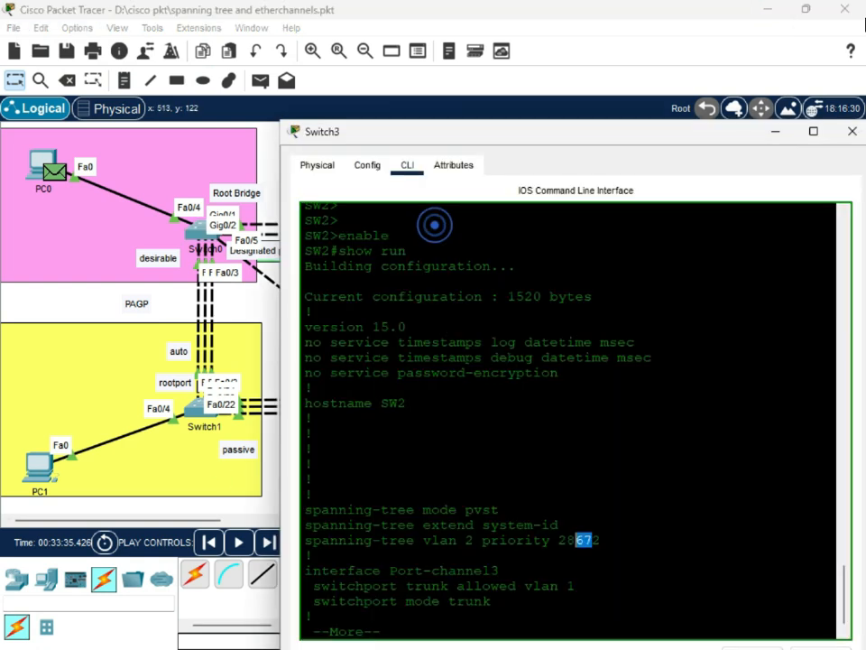
{"action": "key", "text": "Return"}
{"action": "key", "text": "Return"}
{"action": "key", "text": "Return"}
{"action": "key", "text": "Return"}
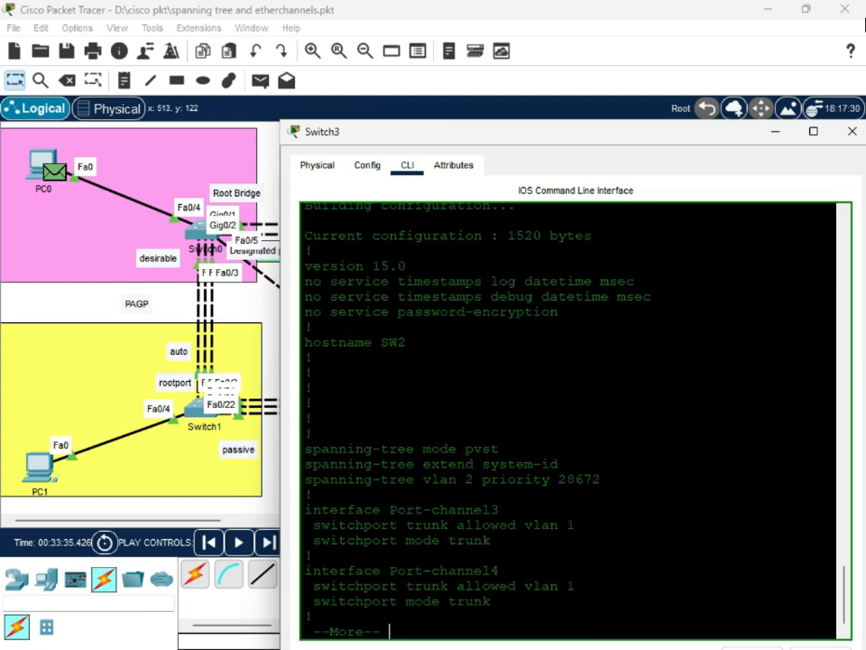
{"action": "key", "text": "Return"}
{"action": "key", "text": "Return"}
{"action": "key", "text": "Return"}
{"action": "key", "text": "Return"}
{"action": "key", "text": "Return"}
{"action": "key", "text": "Return"}
{"action": "key", "text": "Return"}
{"action": "key", "text": "Return"}
{"action": "key", "text": "Return"}
{"action": "key", "text": "Return"}
{"action": "key", "text": "Return"}
{"action": "key", "text": "Return"}
{"action": "key", "text": "Return"}
{"action": "key", "text": "Return"}
{"action": "key", "text": "Return"}
{"action": "key", "text": "Return"}
{"action": "key", "text": "Return"}
{"action": "key", "text": "Return"}
{"action": "key", "text": "Return"}
{"action": "key", "text": "Return"}
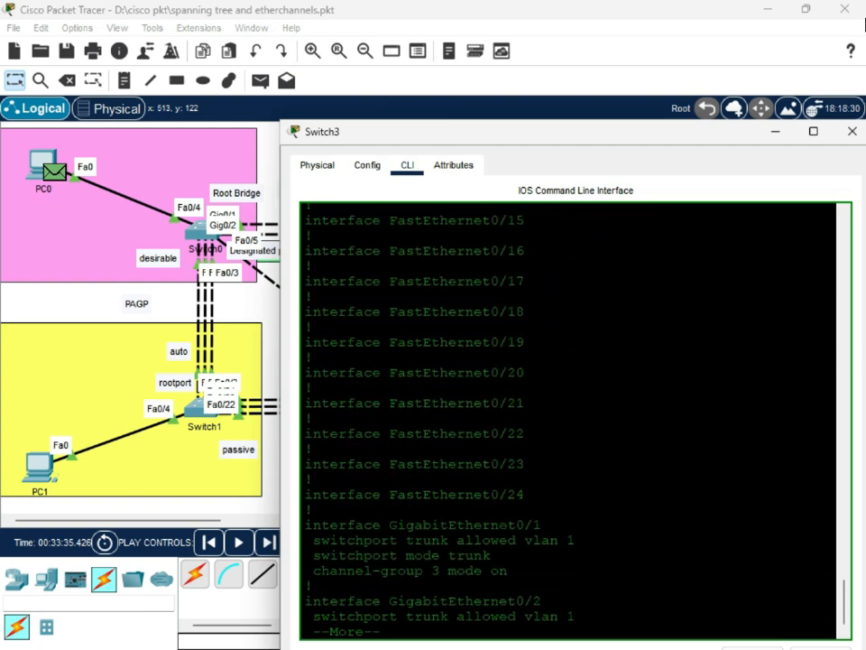
{"action": "key", "text": "Return"}
{"action": "key", "text": "Return"}
{"action": "key", "text": "Return"}
{"action": "key", "text": "Return"}
{"action": "key", "text": "Return"}
{"action": "key", "text": "Return"}
{"action": "key", "text": "Return"}
{"action": "key", "text": "Return"}
{"action": "key", "text": "Return"}
{"action": "key", "text": "Return"}
{"action": "key", "text": "Return"}
{"action": "key", "text": "Return"}
{"action": "key", "text": "Return"}
{"action": "key", "text": "Return"}
{"action": "key", "text": "Return"}
{"action": "key", "text": "Return"}
{"action": "key", "text": "Return"}
{"action": "key", "text": "Return"}
{"action": "key", "text": "Return"}
{"action": "key", "text": "Return"}
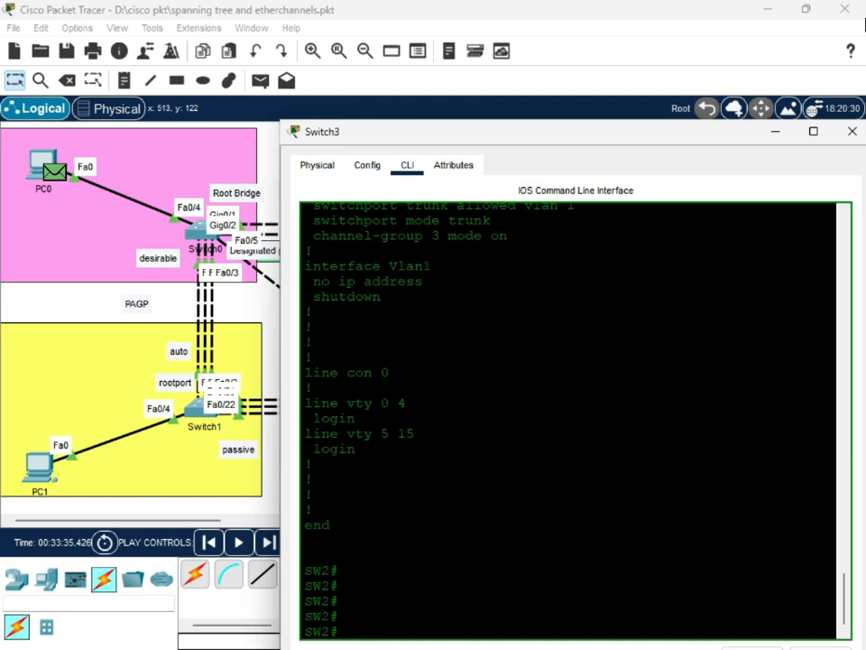
Enter global configuration mode on Switch3 with "config", accepting the default terminal source.
{"action": "type", "text": "config"}
{"action": "key", "text": "Return"}
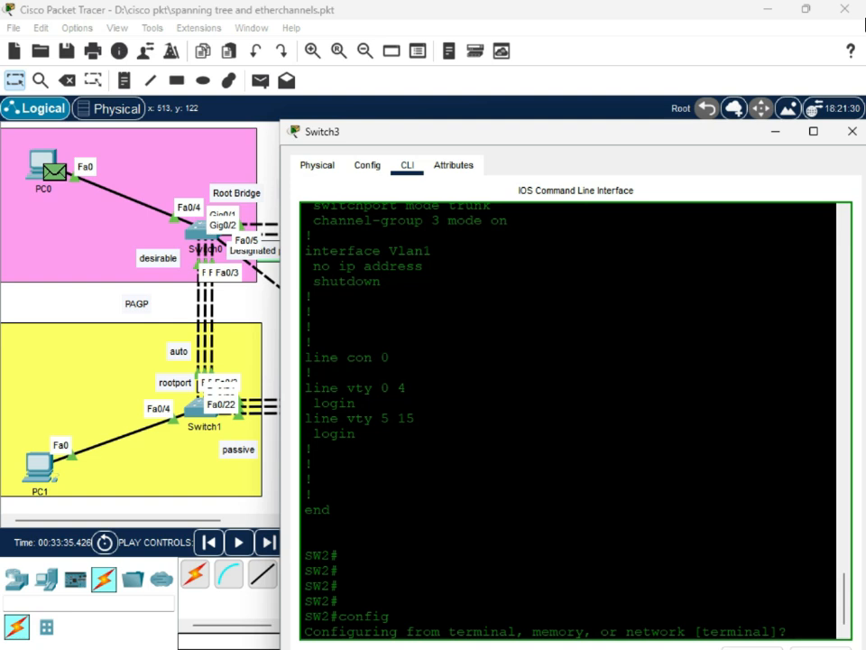
{"action": "key", "text": "Return"}
{"action": "key", "text": "Return"}
{"action": "key", "text": "Return"}
{"action": "key", "text": "Return"}
{"action": "key", "text": "Return"}
{"action": "key", "text": "Return"}
{"action": "key", "text": "Return"}
{"action": "key", "text": "Return"}
{"action": "key", "text": "Return"}
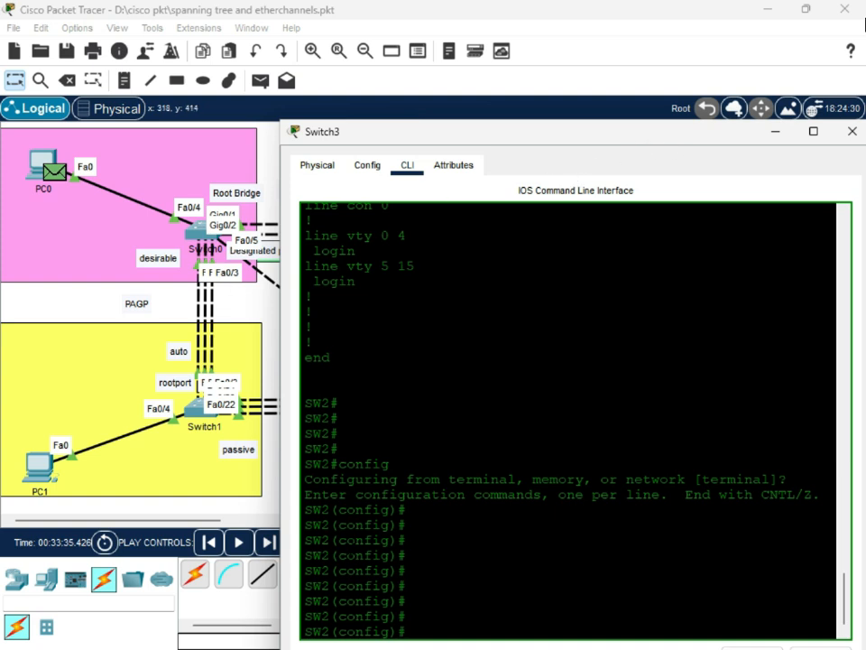
{"action": "scroll", "coordinate": [568, 451], "scroll_direction": "down", "scroll_amount": 1}
{"action": "scroll", "coordinate": [569, 420], "scroll_direction": "up", "scroll_amount": 2}
{"action": "scroll", "coordinate": [569, 420], "scroll_direction": "down", "scroll_amount": 2}
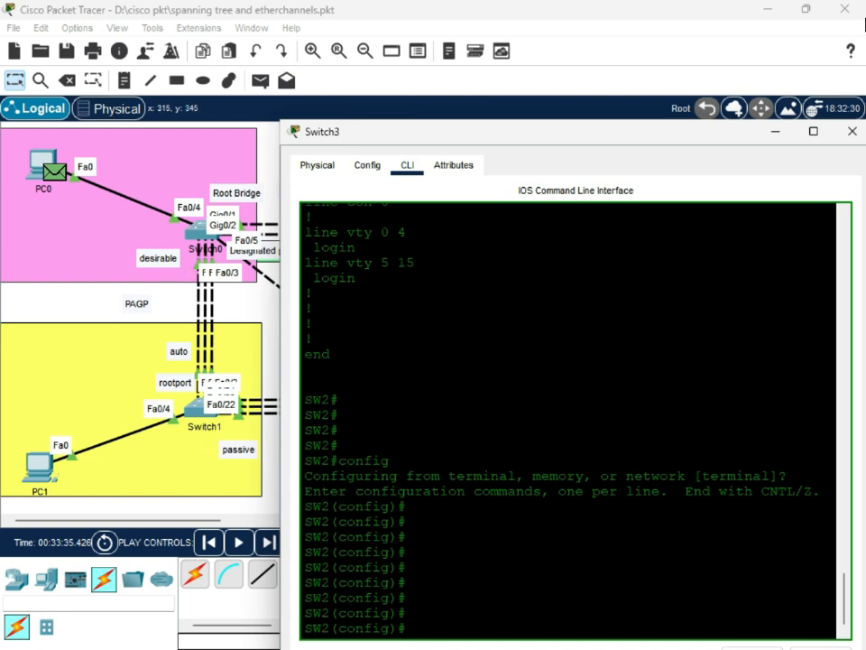
Run "do sh vlan" on Switch3 and bring the start of its VLAN table into view.
{"action": "left_click", "coordinate": [520, 596]}
{"action": "key", "text": "Return"}
{"action": "key", "text": "Return"}
{"action": "key", "text": "Return"}
{"action": "type", "text": "c"}
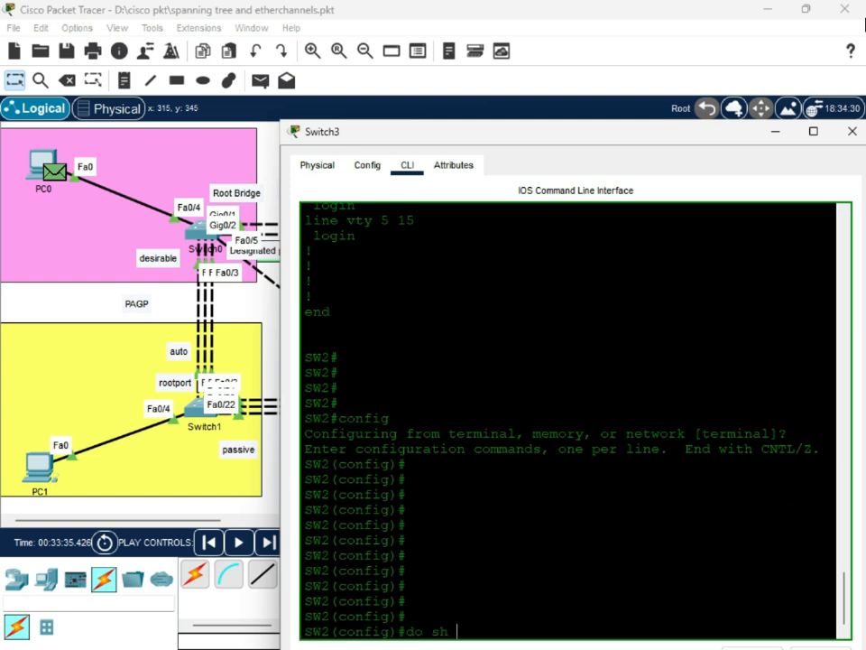
{"action": "key", "text": "Return"}
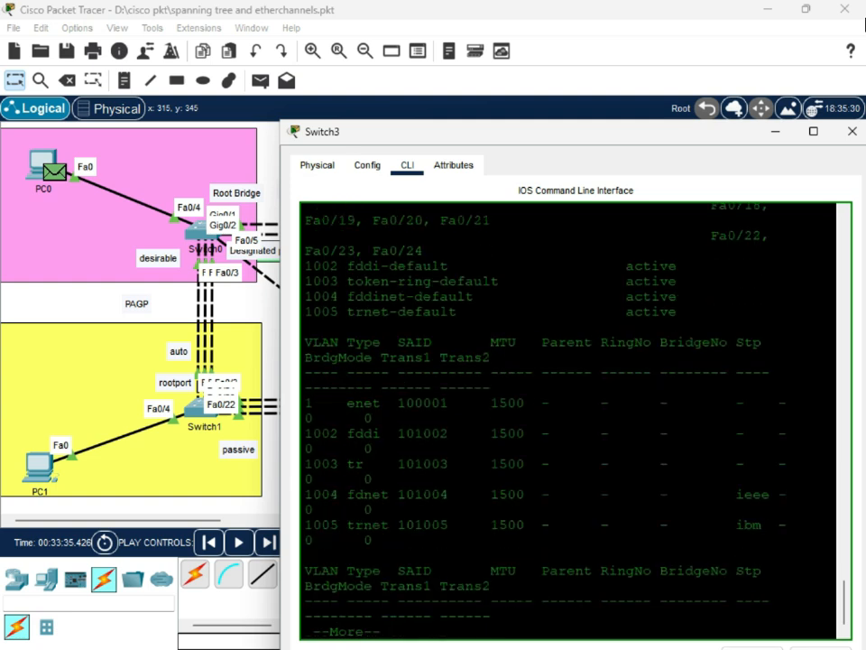
{"action": "scroll", "coordinate": [569, 419], "scroll_direction": "up", "scroll_amount": 7}
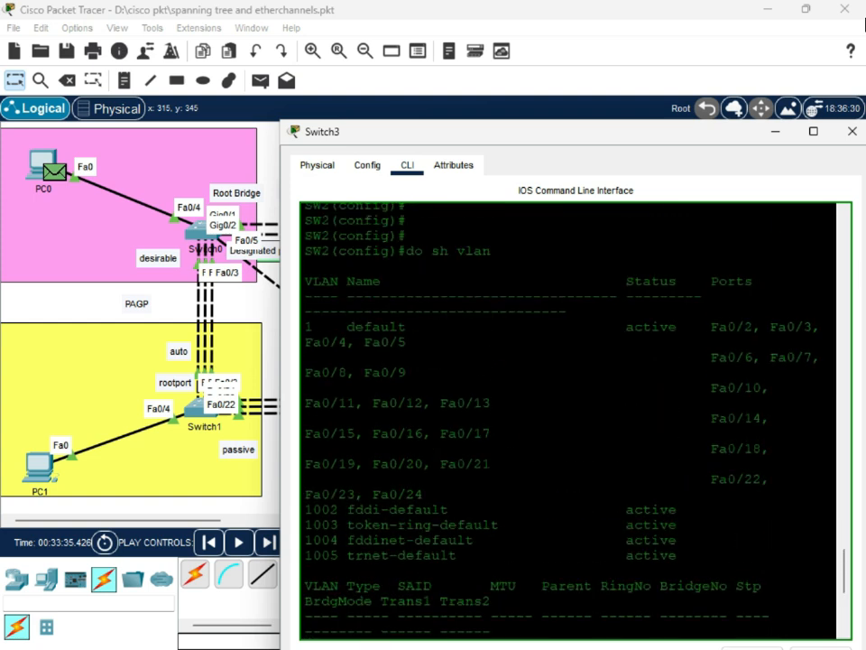
Maximize the Switch3 window and examine the member ports of default VLAN 1 by highlighting them.
{"action": "left_click_drag", "start_coordinate": [491, 464], "coordinate": [305, 326]}
{"action": "left_click", "coordinate": [598, 426]}
{"action": "left_click", "coordinate": [813, 131]}
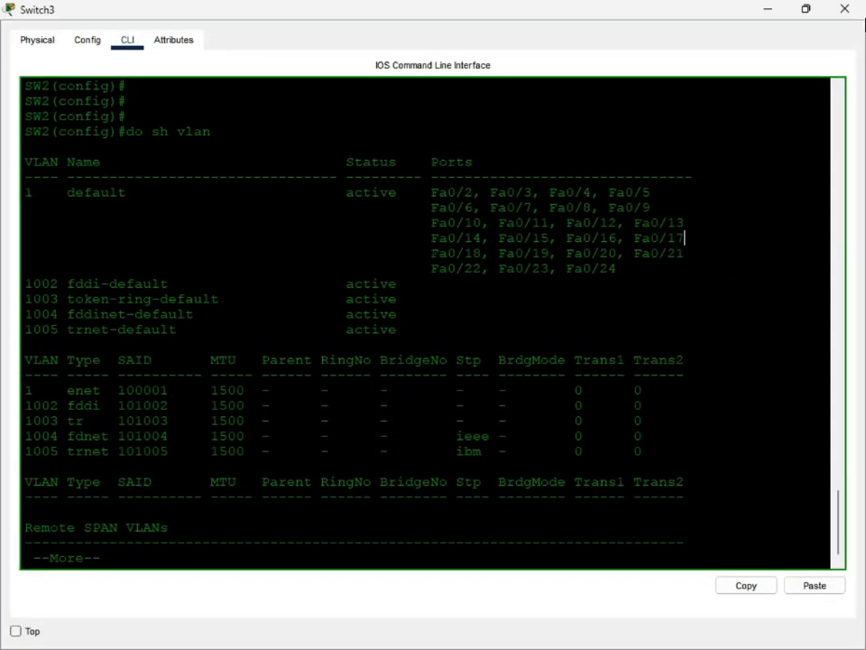
{"action": "left_click_drag", "start_coordinate": [429, 191], "coordinate": [430, 284]}
{"action": "left_click", "coordinate": [526, 282]}
{"action": "left_click_drag", "start_coordinate": [431, 191], "coordinate": [487, 268]}
{"action": "left_click", "coordinate": [526, 281]}
Restore the Switch3 window to a smaller size and move it clear of the topology to examine the inter-switch links.
{"action": "left_click_drag", "start_coordinate": [429, 11], "coordinate": [502, 413]}
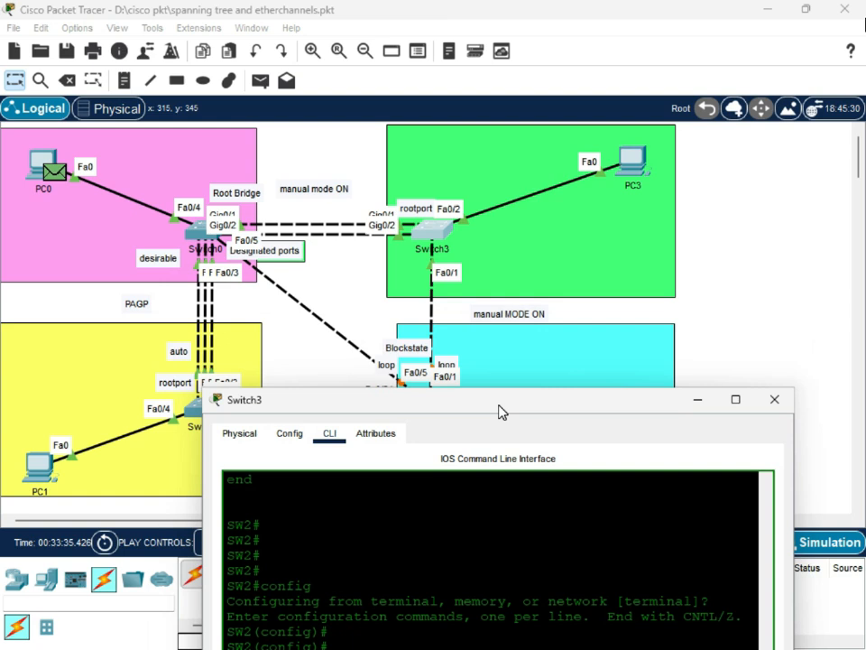
{"action": "left_click_drag", "start_coordinate": [501, 412], "coordinate": [467, 459]}
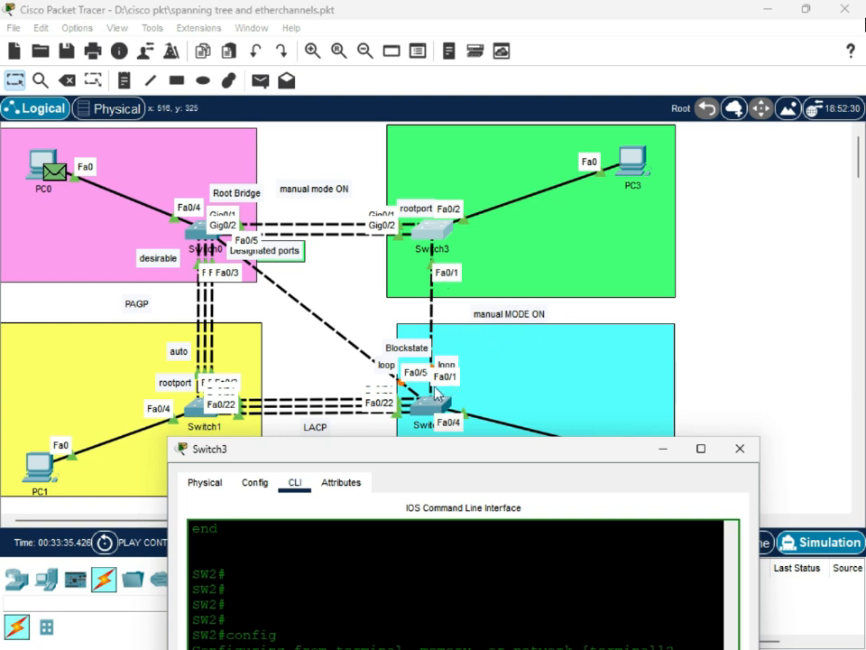
{"action": "left_click_drag", "start_coordinate": [452, 451], "coordinate": [492, 510]}
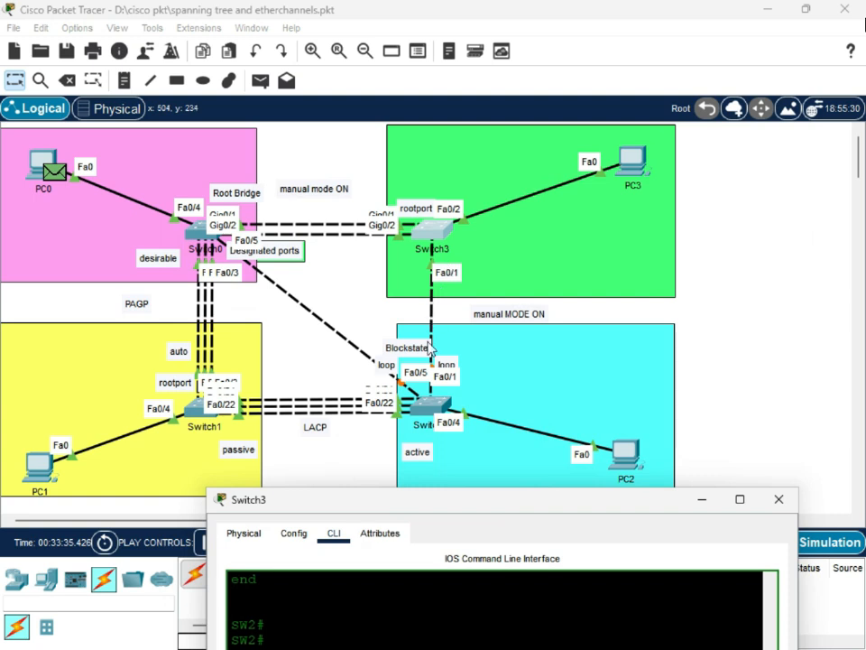
Bring Switch3's VLAN table back into view, highlight the VLAN 1 port list and minimize the window.
{"action": "left_click_drag", "start_coordinate": [448, 506], "coordinate": [379, 103]}
{"action": "left_click_drag", "start_coordinate": [602, 465], "coordinate": [198, 327]}
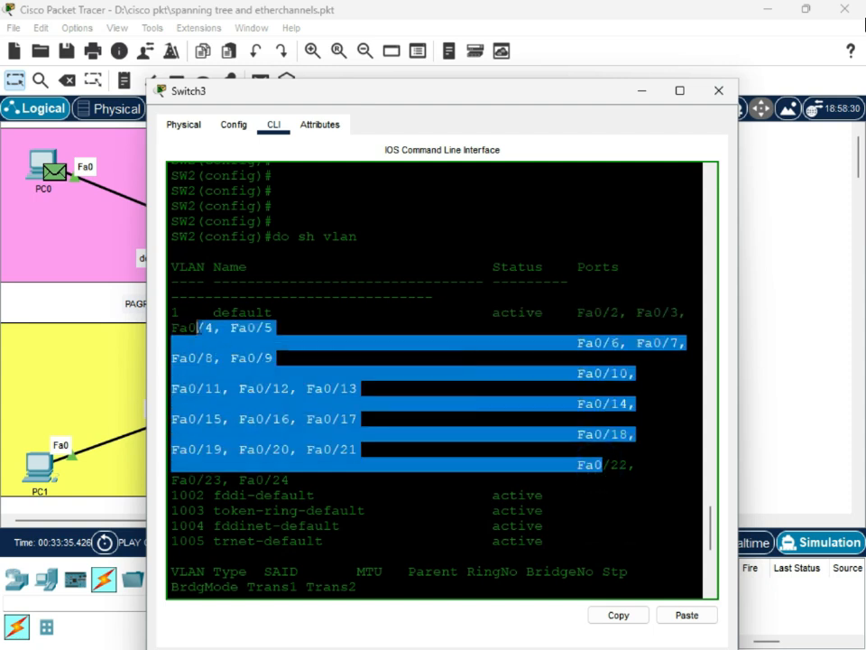
{"action": "left_click", "coordinate": [450, 369]}
{"action": "left_click", "coordinate": [642, 91]}
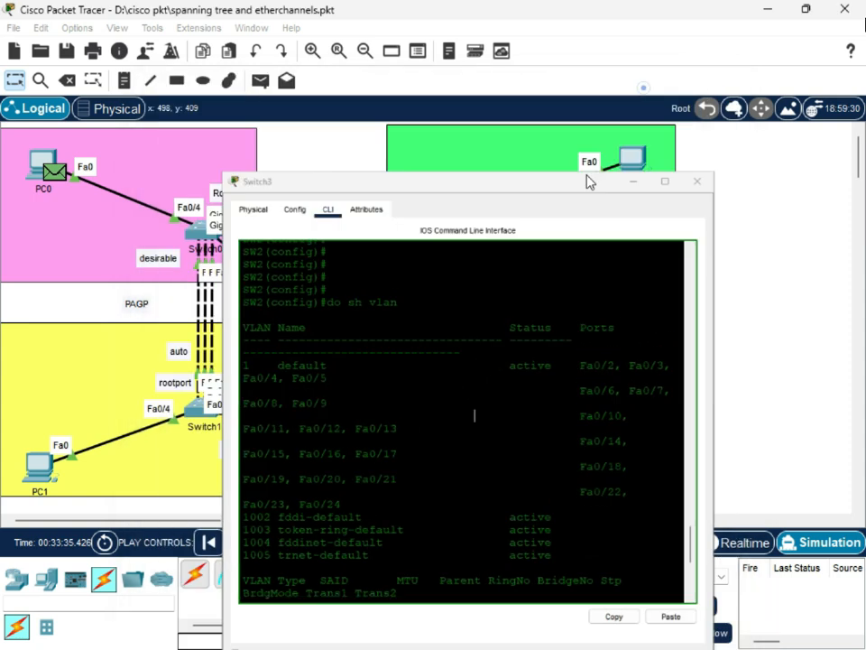
Open Switch2's command line and page through the rest of its running configuration until the SW3 prompt returns.
{"action": "scroll", "coordinate": [28, 401], "scroll_direction": "down", "scroll_amount": 1}
{"action": "left_click", "coordinate": [424, 347]}
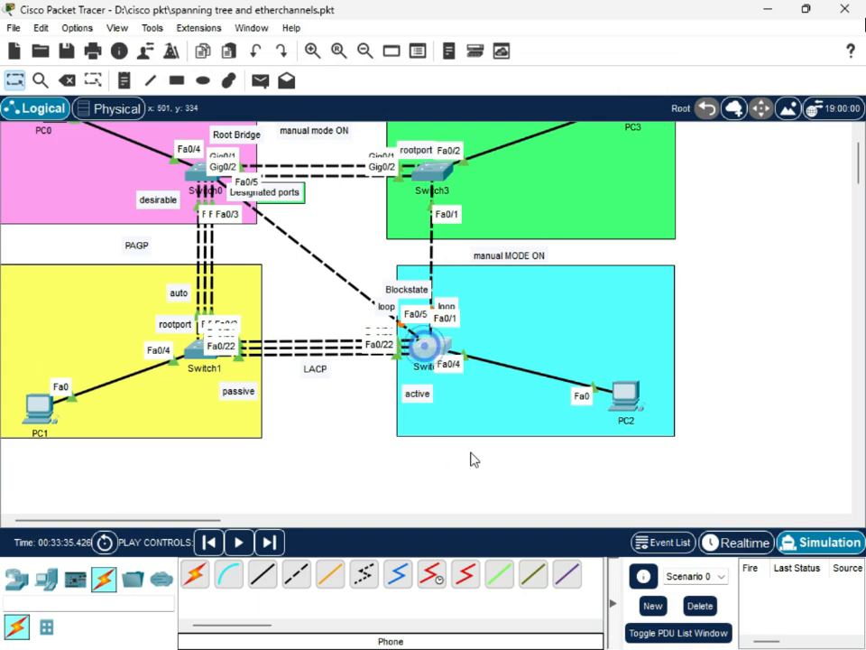
{"action": "left_click", "coordinate": [340, 524]}
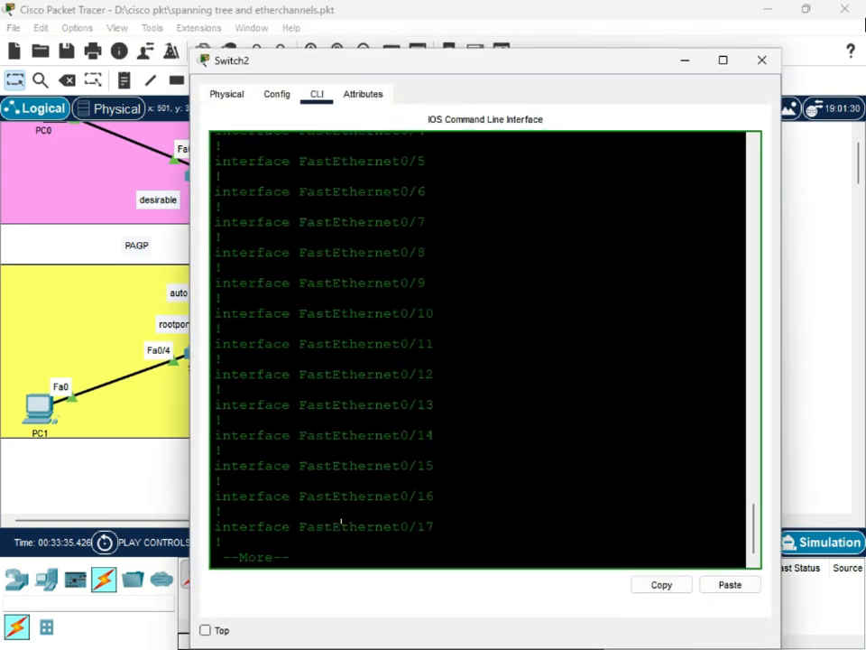
{"action": "key", "text": "Return"}
{"action": "key", "text": "Return"}
{"action": "key", "text": "Return"}
{"action": "key", "text": "Return"}
{"action": "key", "text": "Return"}
{"action": "key", "text": "Return"}
{"action": "key", "text": "Return"}
{"action": "key", "text": "Return"}
{"action": "key", "text": "Return"}
{"action": "key", "text": "Return"}
{"action": "key", "text": "Return"}
{"action": "key", "text": "Return"}
{"action": "key", "text": "Return"}
{"action": "key", "text": "Return"}
{"action": "key", "text": "Return"}
{"action": "key", "text": "Return"}
{"action": "key", "text": "Return"}
{"action": "key", "text": "Return"}
{"action": "key", "text": "Return"}
{"action": "key", "text": "Return"}
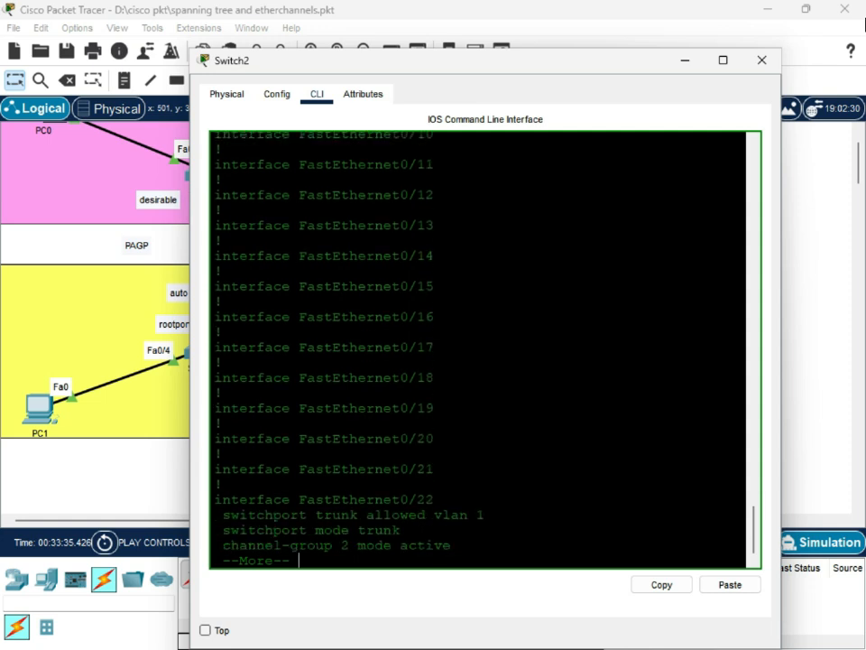
{"action": "key", "text": "Return"}
{"action": "key", "text": "Return"}
{"action": "key", "text": "Return"}
{"action": "key", "text": "Return"}
{"action": "key", "text": "Return"}
{"action": "key", "text": "Return"}
{"action": "key", "text": "Return"}
{"action": "key", "text": "Return"}
{"action": "key", "text": "Return"}
{"action": "key", "text": "Return"}
{"action": "key", "text": "Return"}
{"action": "key", "text": "Return"}
{"action": "key", "text": "Return"}
{"action": "key", "text": "Return"}
{"action": "key", "text": "Return"}
{"action": "key", "text": "Return"}
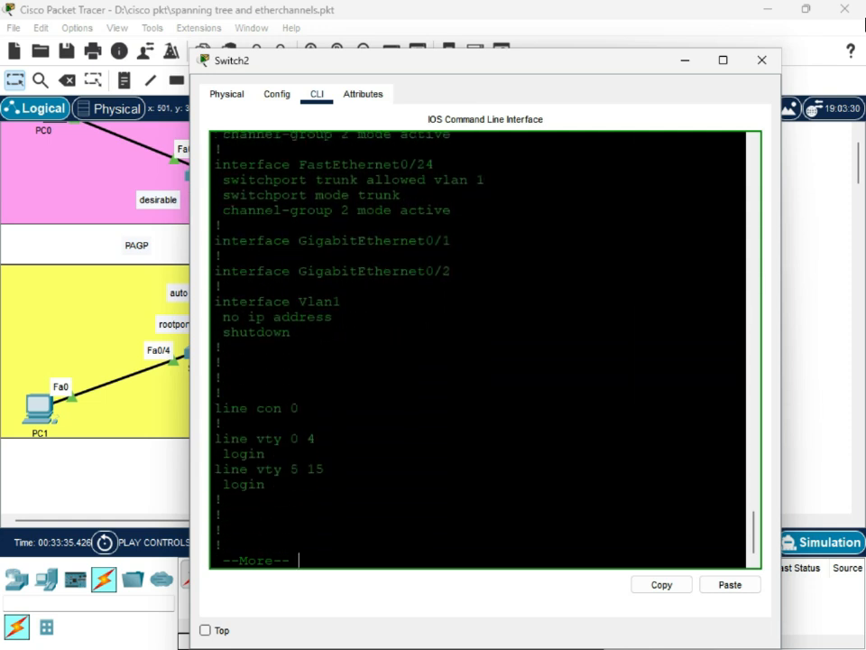
{"action": "key", "text": "Return"}
{"action": "key", "text": "Return"}
{"action": "key", "text": "Return"}
{"action": "key", "text": "Return"}
{"action": "key", "text": "Return"}
{"action": "key", "text": "Return"}
{"action": "key", "text": "Return"}
{"action": "key", "text": "Return"}
{"action": "key", "text": "Return"}
{"action": "key", "text": "Return"}
{"action": "key", "text": "Return"}
{"action": "key", "text": "Return"}
{"action": "key", "text": "Return"}
{"action": "key", "text": "Return"}
{"action": "key", "text": "Return"}
{"action": "key", "text": "Return"}
{"action": "key", "text": "Return"}
Enter global configuration mode on SW3 and list its VLANs with "do show vlan".
{"action": "type", "text": "conf"}
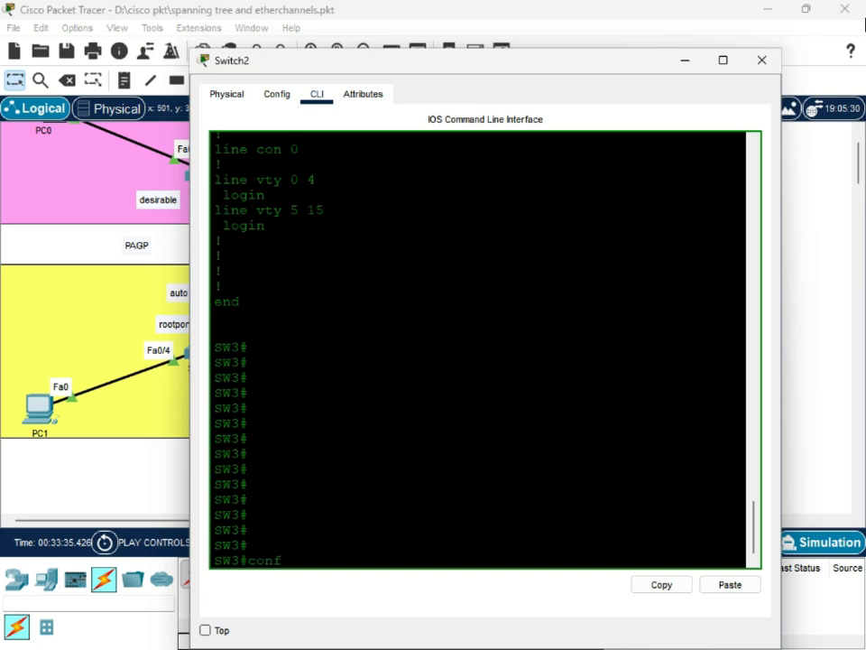
{"action": "type", "text": "ig t"}
{"action": "key", "text": "Return"}
{"action": "key", "text": "Return"}
{"action": "key", "text": "Return"}
{"action": "key", "text": "Return"}
{"action": "key", "text": "Return"}
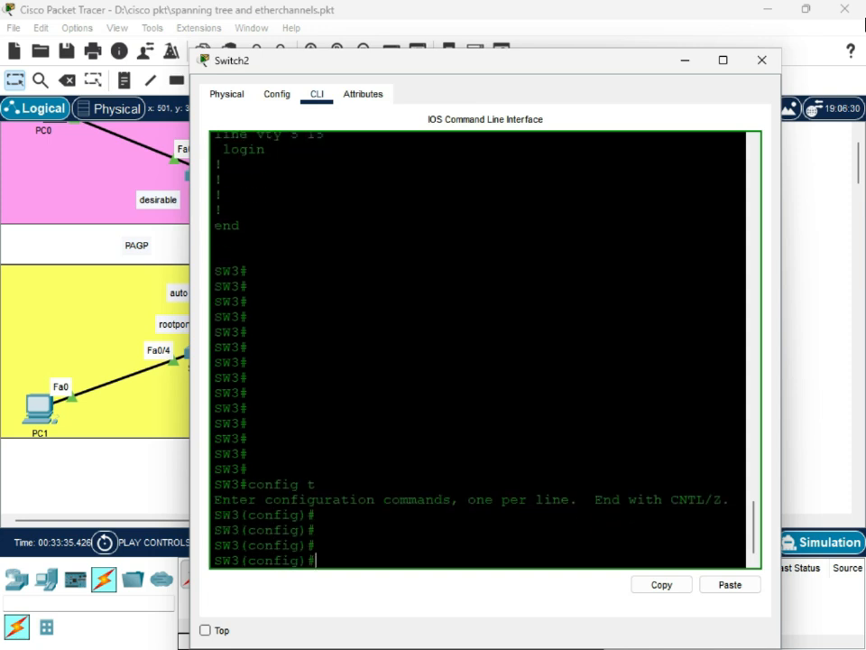
{"action": "type", "text": "do show vlan"}
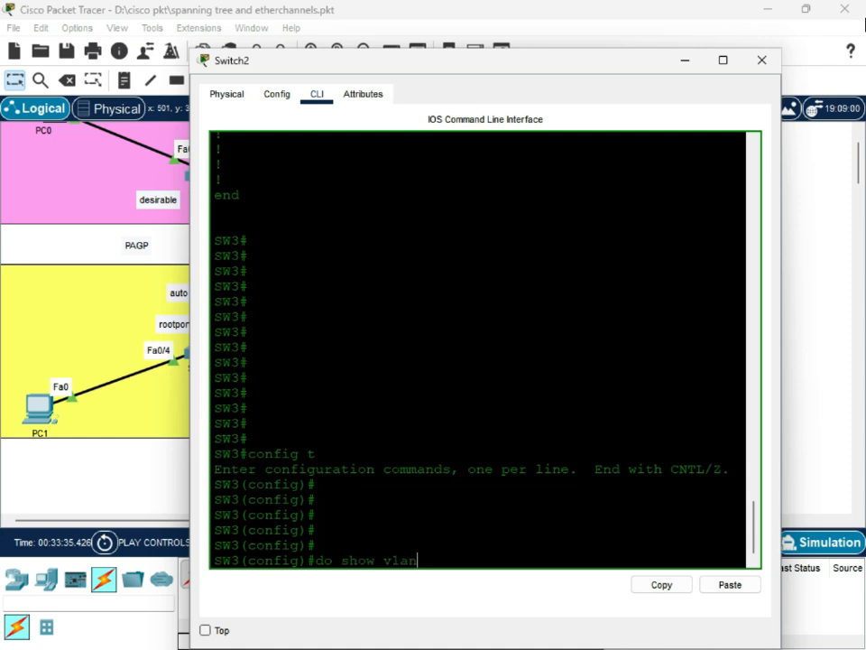
{"action": "key", "text": "Return"}
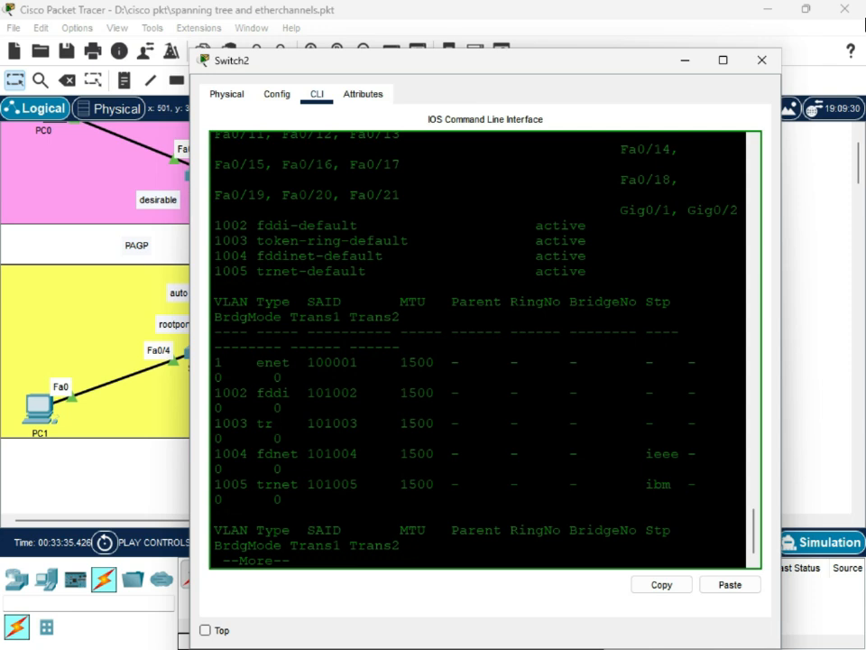
Bring the start of SW3's VLAN table into view and highlight the member ports of default VLAN 1.
{"action": "scroll", "coordinate": [479, 347], "scroll_direction": "up", "scroll_amount": 1}
{"action": "scroll", "coordinate": [478, 350], "scroll_direction": "up", "scroll_amount": 5}
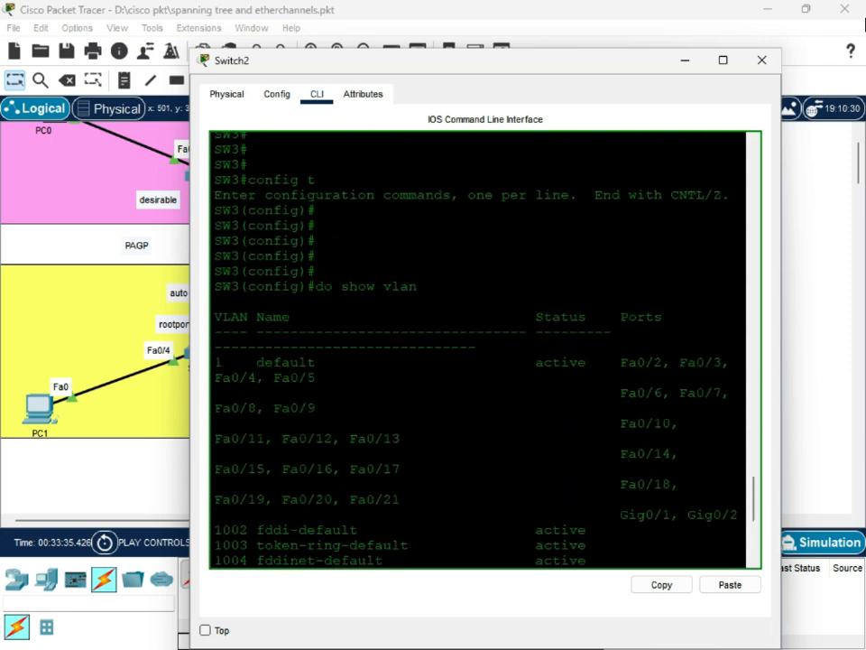
{"action": "scroll", "coordinate": [479, 351], "scroll_direction": "down", "scroll_amount": 1}
{"action": "left_click_drag", "start_coordinate": [328, 377], "coordinate": [595, 510]}
{"action": "left_click", "coordinate": [334, 392]}
{"action": "left_click", "coordinate": [650, 310]}
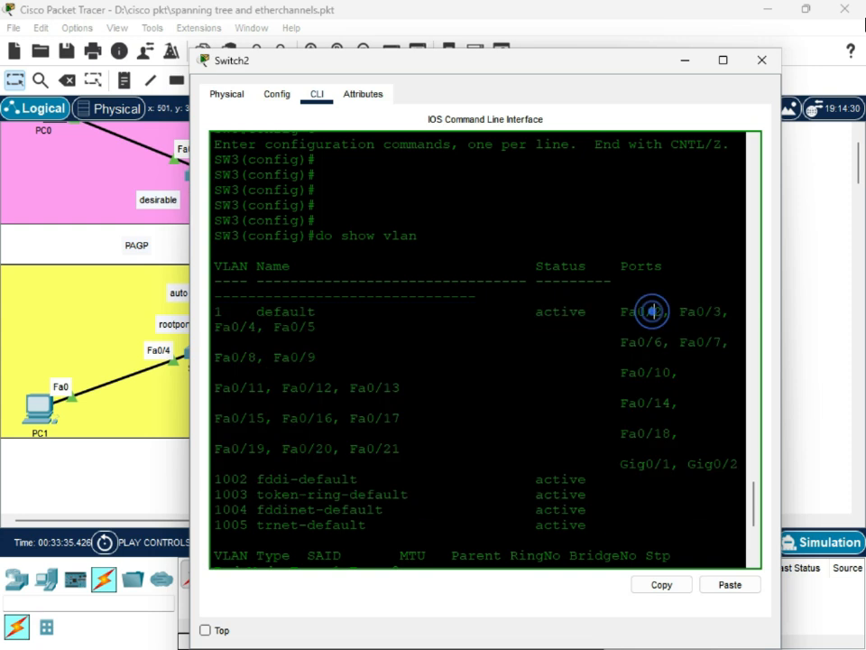
{"action": "left_click_drag", "start_coordinate": [619, 309], "coordinate": [620, 479]}
{"action": "left_click", "coordinate": [697, 478]}
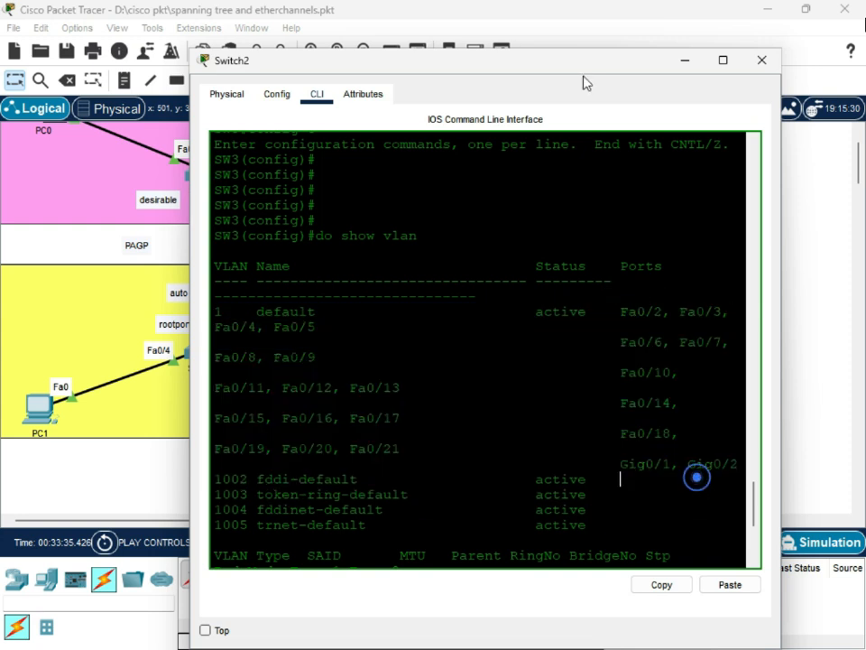
Examine the first VLAN 1 ports, Fa0/2 to Fa0/4, by highlighting them and minimize the Switch2 window.
{"action": "scroll", "coordinate": [696, 478], "scroll_direction": "down", "scroll_amount": 1}
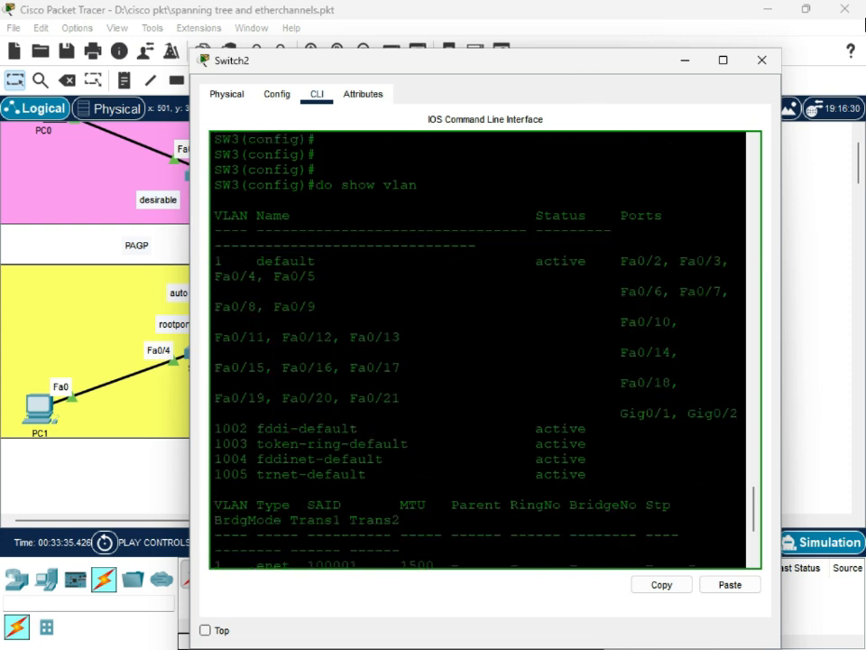
{"action": "left_click_drag", "start_coordinate": [663, 260], "coordinate": [699, 273]}
{"action": "left_click", "coordinate": [710, 261]}
{"action": "left_click_drag", "start_coordinate": [307, 276], "coordinate": [299, 277]}
{"action": "left_click", "coordinate": [651, 245]}
{"action": "left_click", "coordinate": [683, 61]}
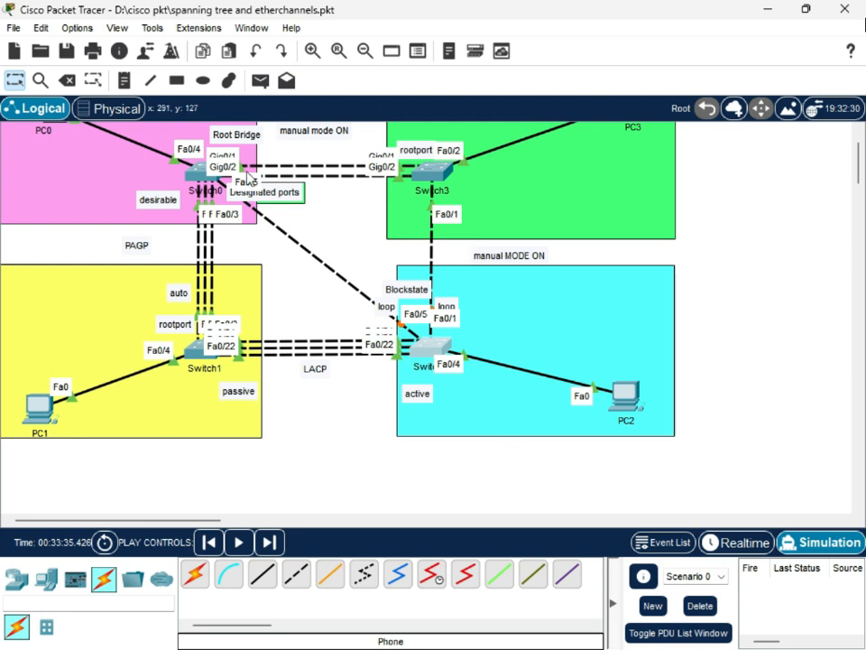
Move PC2 down and left to the lower edge of the cyan area and nudge the Blockstate label right.
{"action": "scroll", "coordinate": [388, 417], "scroll_direction": "up", "scroll_amount": 2}
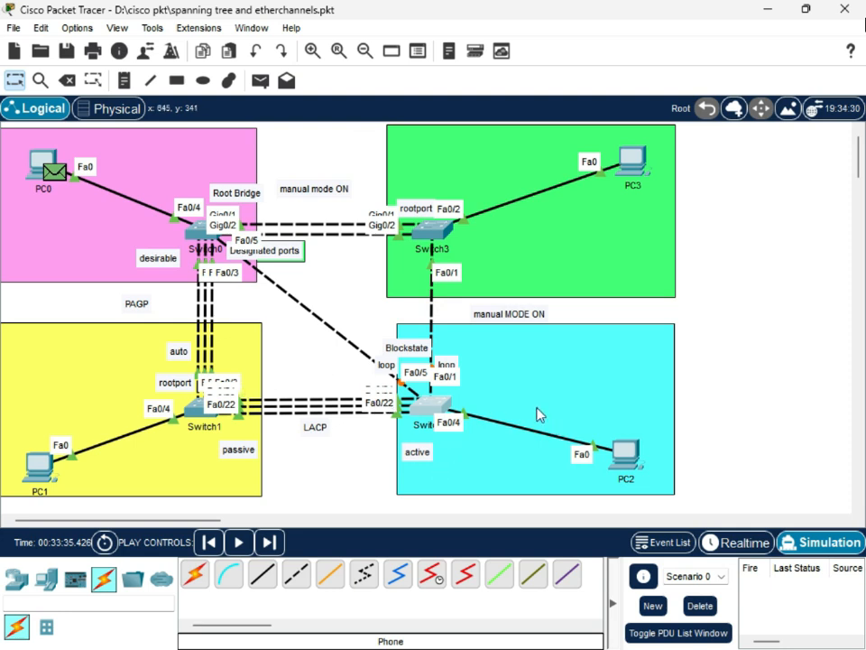
{"action": "scroll", "coordinate": [320, 446], "scroll_direction": "down", "scroll_amount": 2}
{"action": "scroll", "coordinate": [463, 390], "scroll_direction": "up", "scroll_amount": 2}
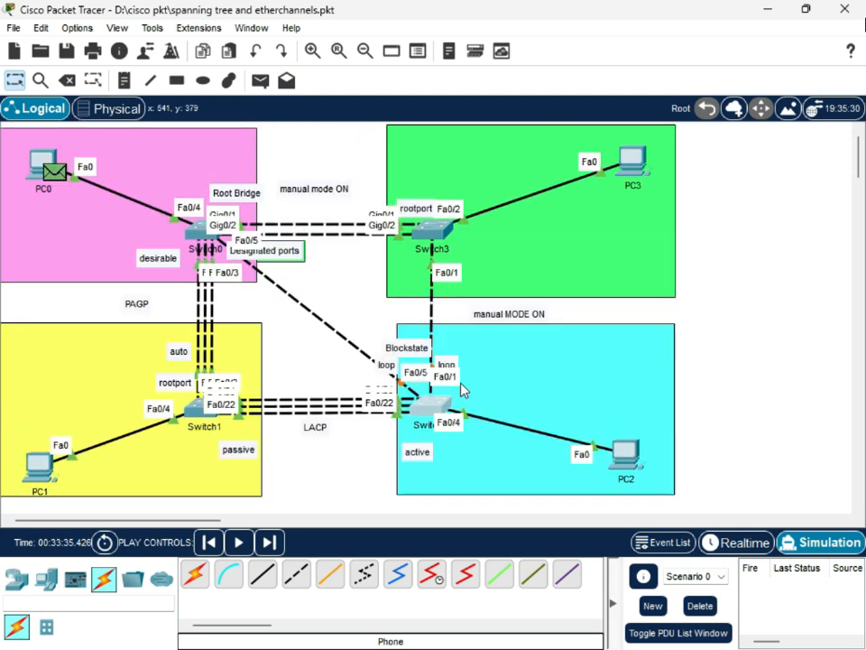
{"action": "left_click_drag", "start_coordinate": [636, 463], "coordinate": [610, 501]}
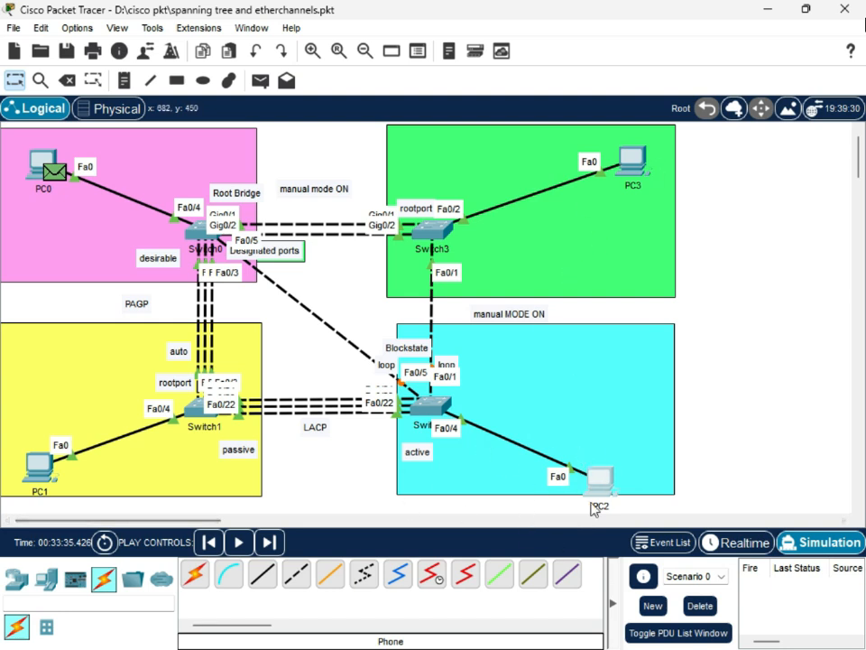
{"action": "left_click_drag", "start_coordinate": [593, 489], "coordinate": [567, 503]}
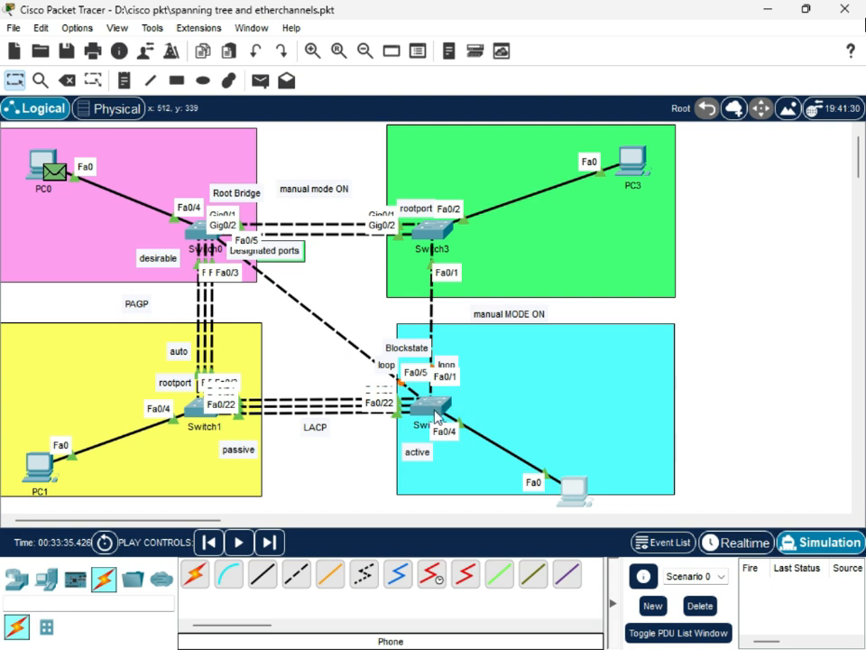
{"action": "left_click", "coordinate": [381, 366]}
{"action": "left_click_drag", "start_coordinate": [413, 348], "coordinate": [426, 350]}
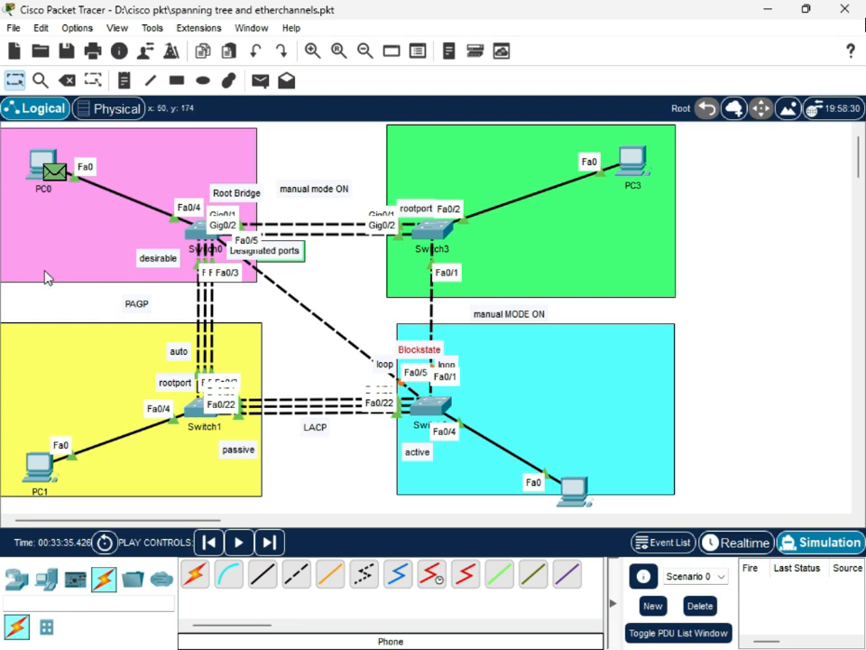
Delete the current simulation scenario, Scenario 0, to clear its packets from the topology.
{"action": "scroll", "coordinate": [294, 312], "scroll_direction": "down", "scroll_amount": 3}
{"action": "scroll", "coordinate": [271, 433], "scroll_direction": "up", "scroll_amount": 2}
{"action": "scroll", "coordinate": [282, 430], "scroll_direction": "down", "scroll_amount": 3}
{"action": "scroll", "coordinate": [298, 433], "scroll_direction": "up", "scroll_amount": 3}
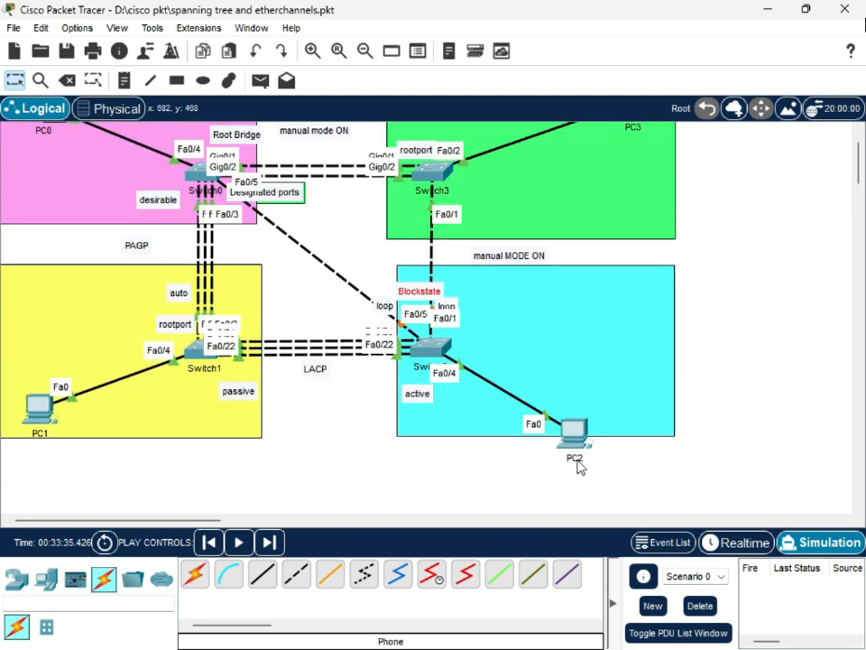
{"action": "left_click", "coordinate": [700, 606]}
{"action": "scroll", "coordinate": [284, 488], "scroll_direction": "up", "scroll_amount": 3}
{"action": "scroll", "coordinate": [219, 430], "scroll_direction": "down", "scroll_amount": 3}
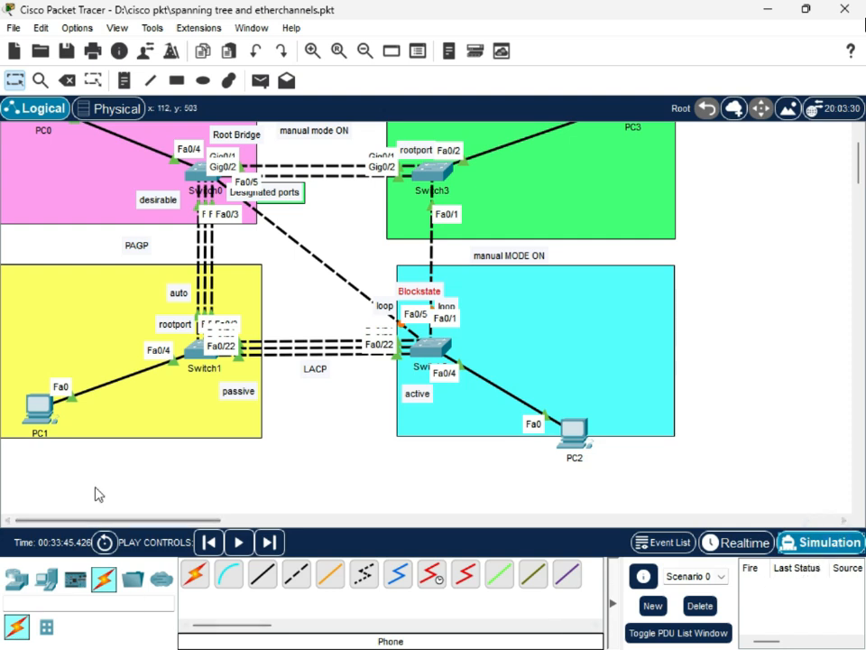
Open PC1's Command Prompt and move its window clear of the switch topology.
{"action": "left_click", "coordinate": [40, 417]}
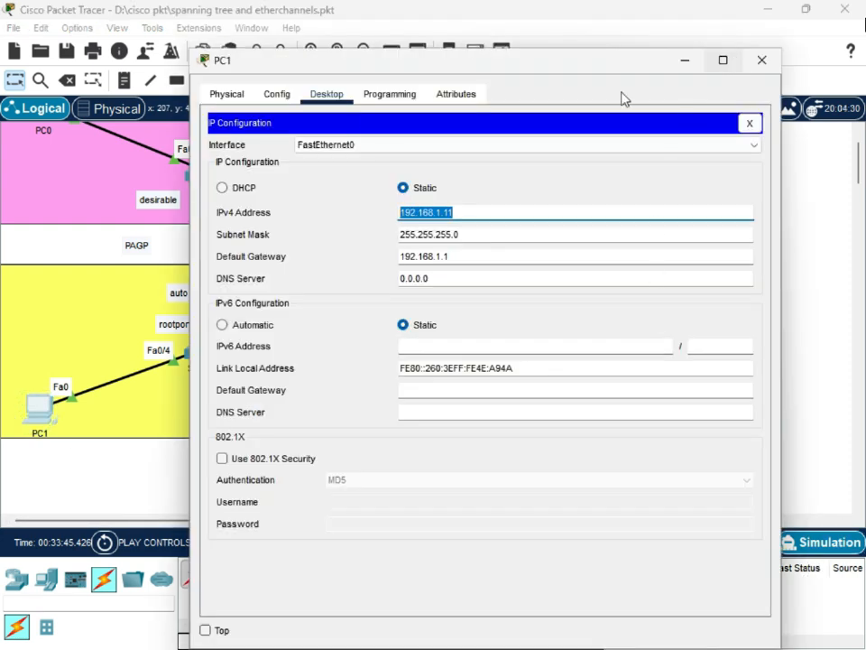
{"action": "left_click", "coordinate": [219, 95]}
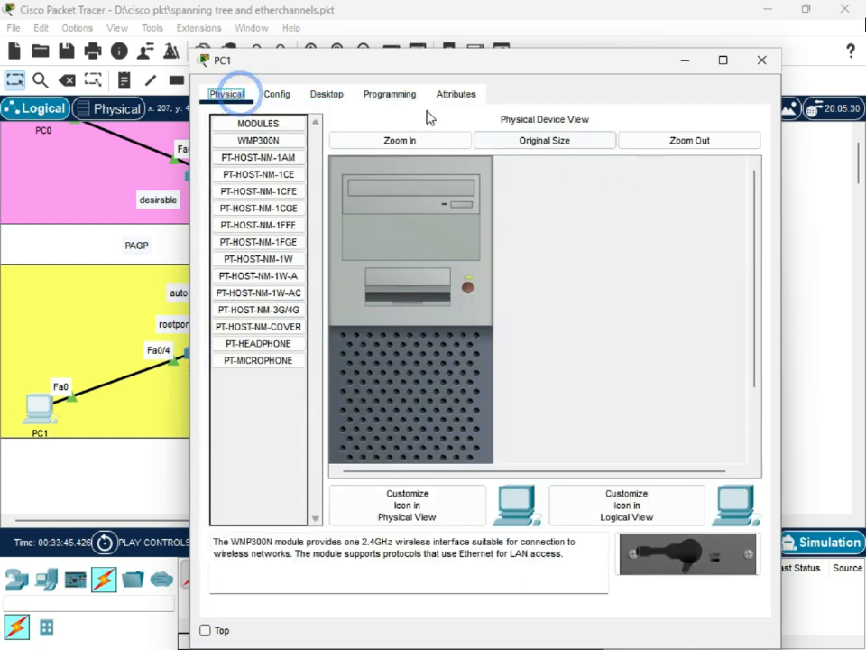
{"action": "left_click", "coordinate": [341, 97]}
{"action": "left_click", "coordinate": [744, 125]}
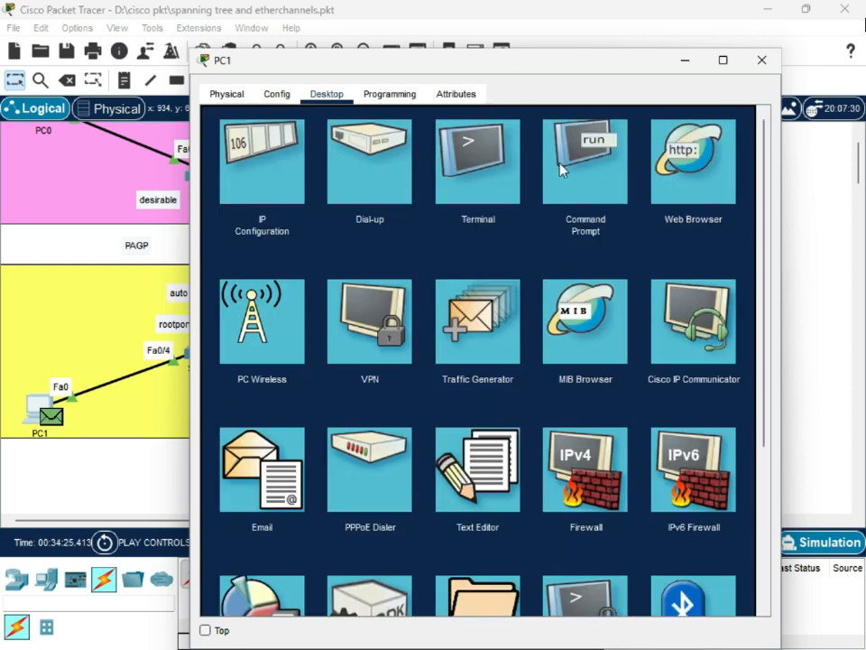
{"action": "left_click", "coordinate": [587, 156]}
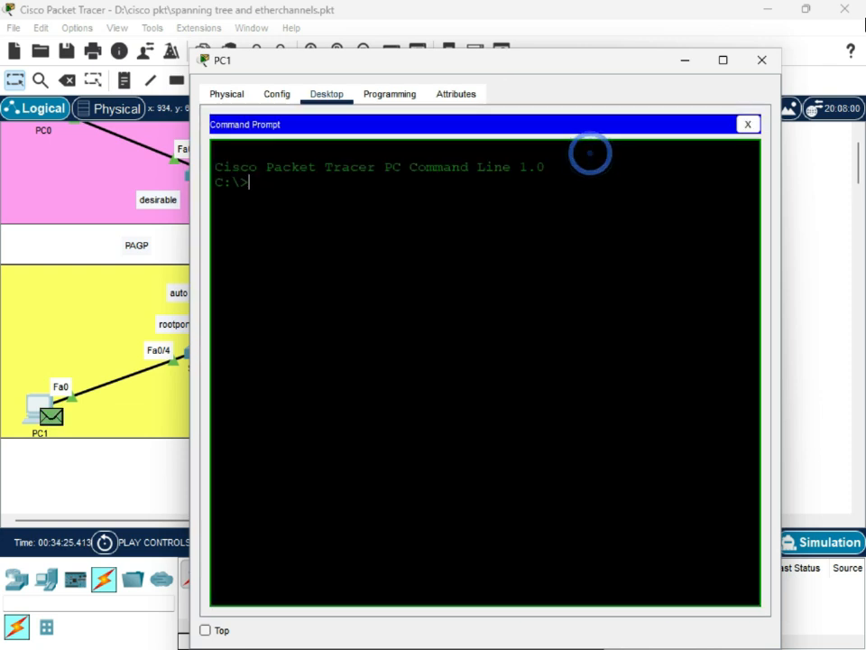
{"action": "left_click", "coordinate": [330, 214]}
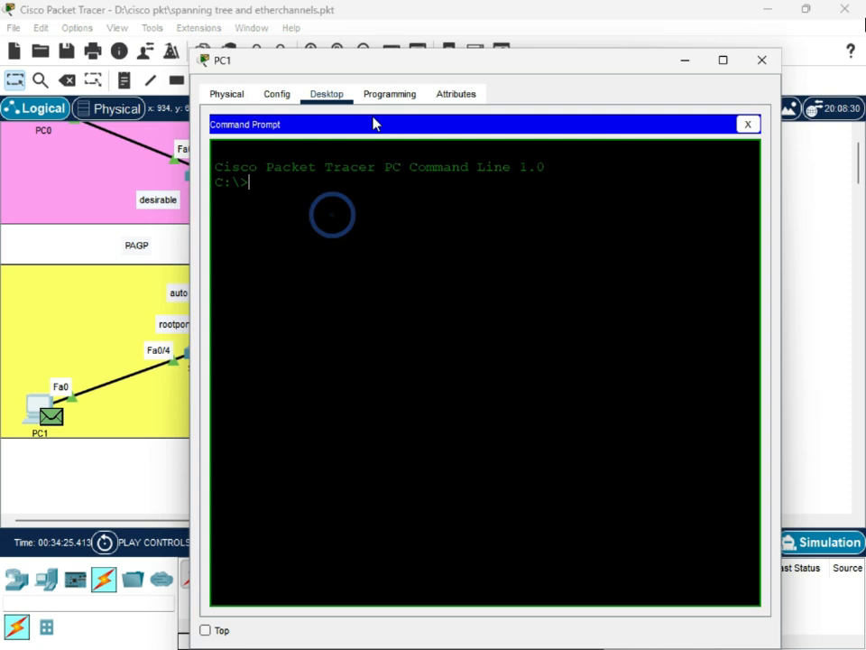
{"action": "left_click_drag", "start_coordinate": [397, 61], "coordinate": [512, 368]}
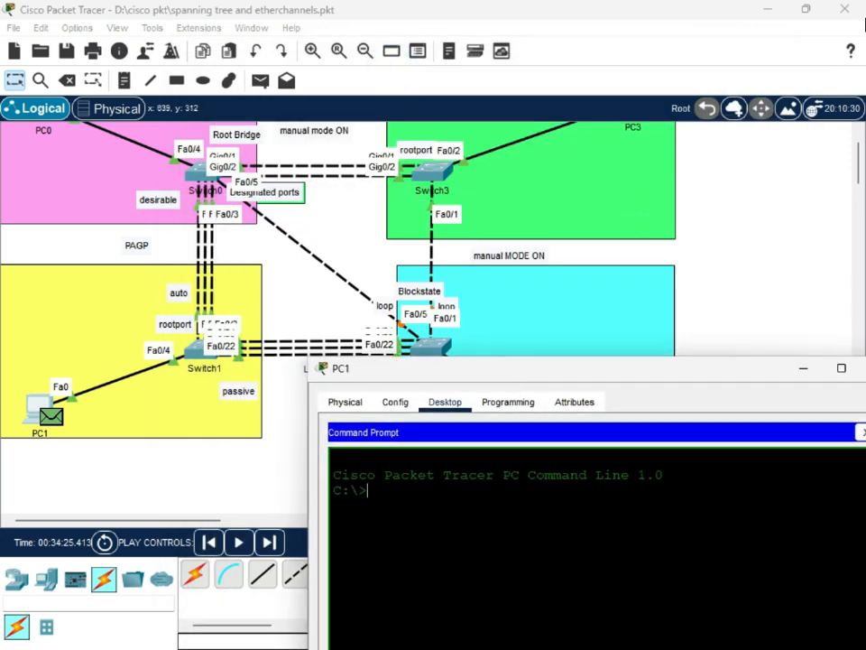
Ping 192.168.1.12 from PC1, run it in Realtime mode and return to Simulation mode.
{"action": "type", "text": "ping 192.168.1.12"}
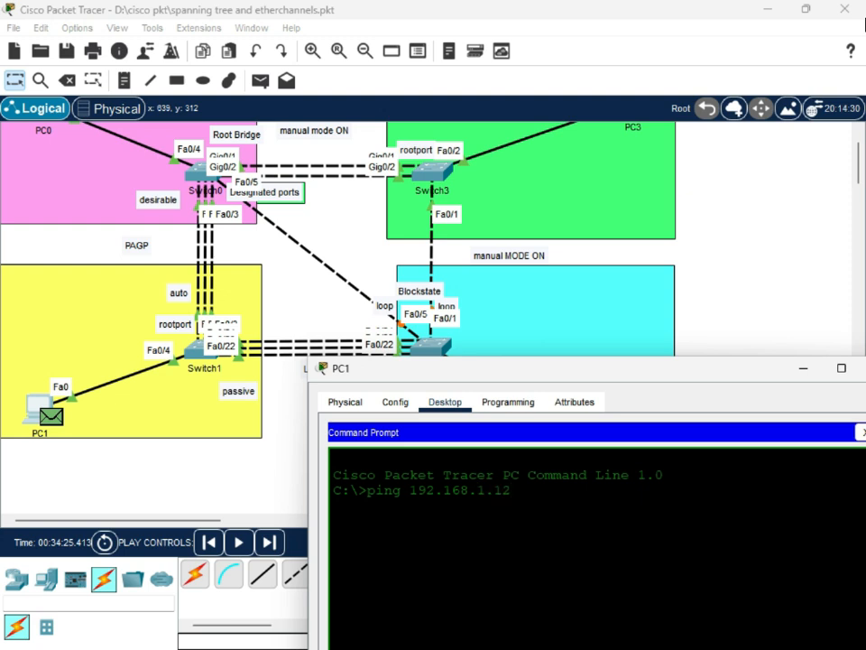
{"action": "key", "text": "Return"}
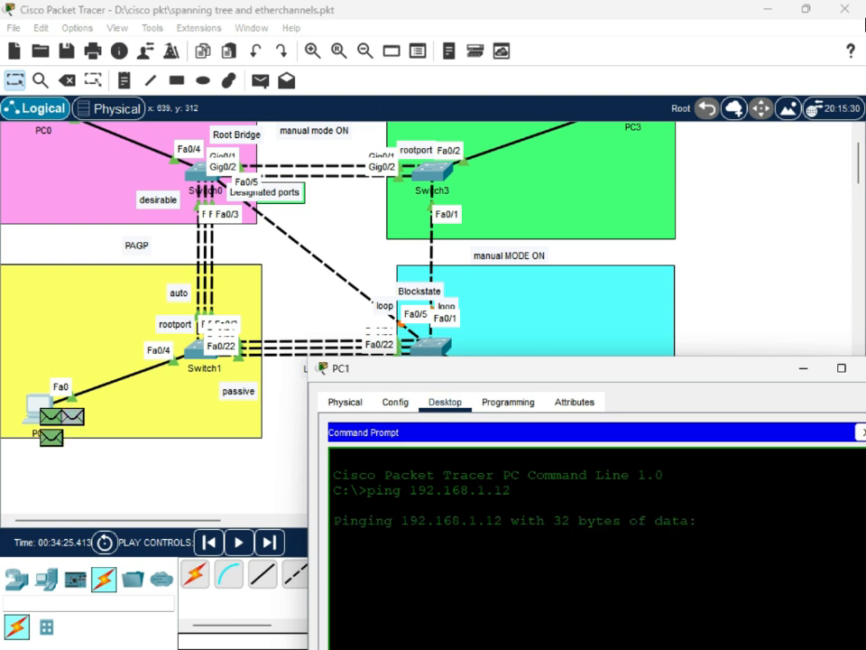
{"action": "left_click_drag", "start_coordinate": [561, 377], "coordinate": [450, 250]}
{"action": "left_click_drag", "start_coordinate": [541, 255], "coordinate": [376, 424]}
{"action": "left_click", "coordinate": [806, 548]}
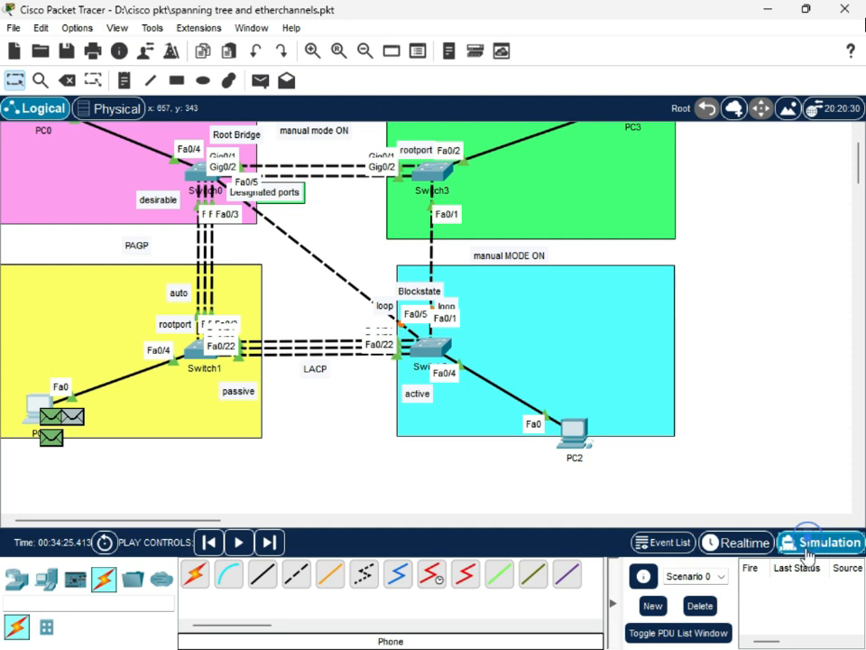
{"action": "left_click", "coordinate": [718, 545]}
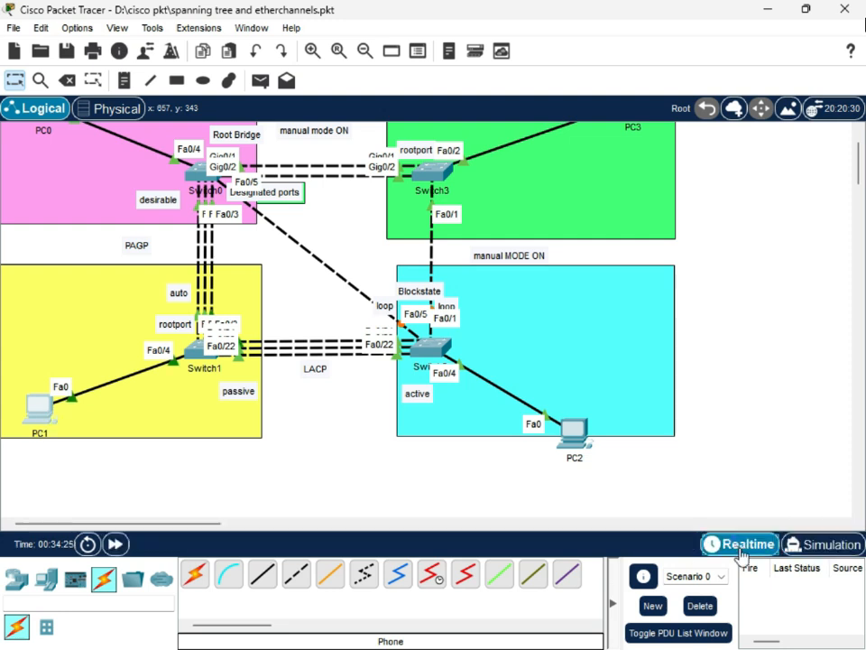
{"action": "left_click", "coordinate": [809, 549]}
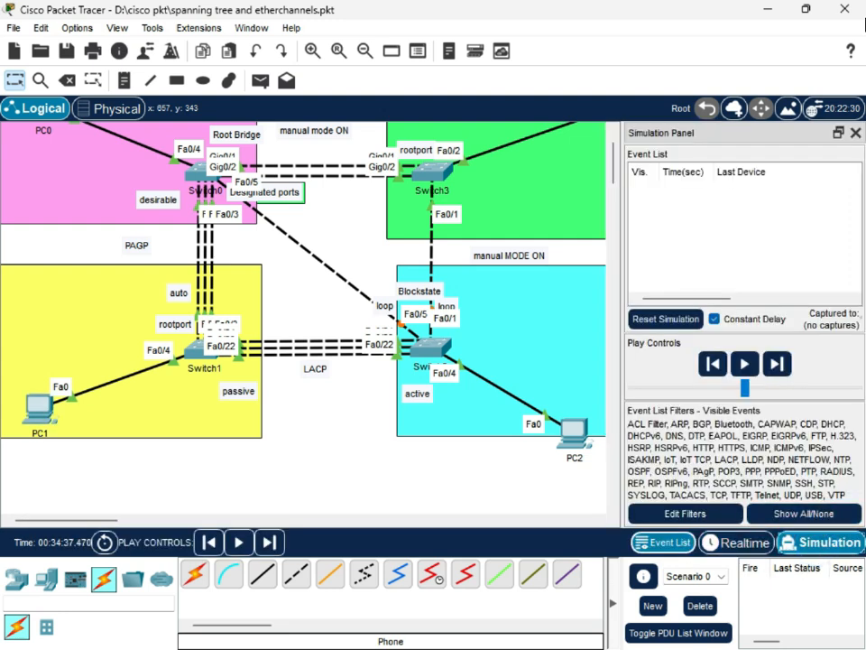
Bring PC1's ping output back into view, highlight the reply lines and close the PC1 window.
{"action": "key", "text": "alt+Tab"}
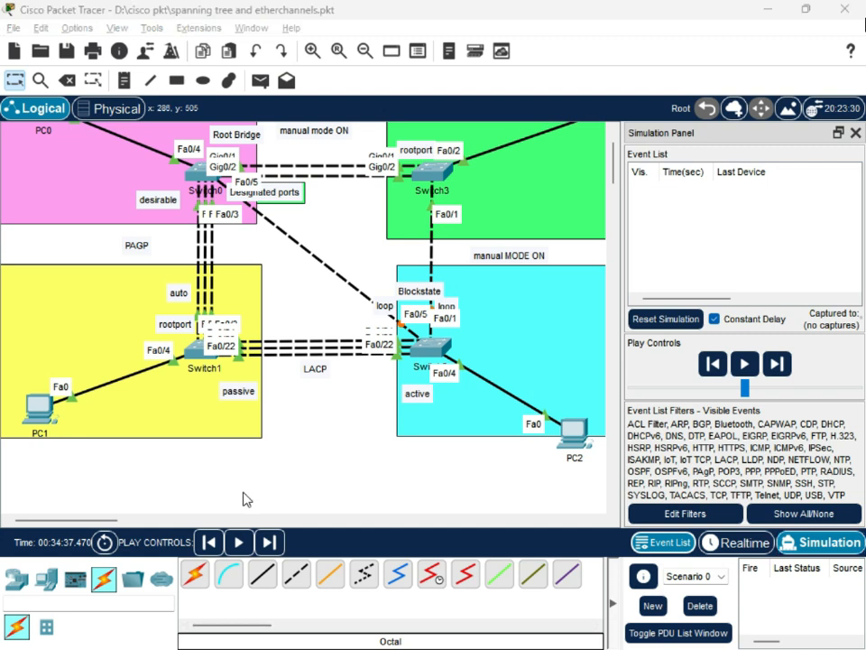
{"action": "left_click_drag", "start_coordinate": [391, 421], "coordinate": [382, 271]}
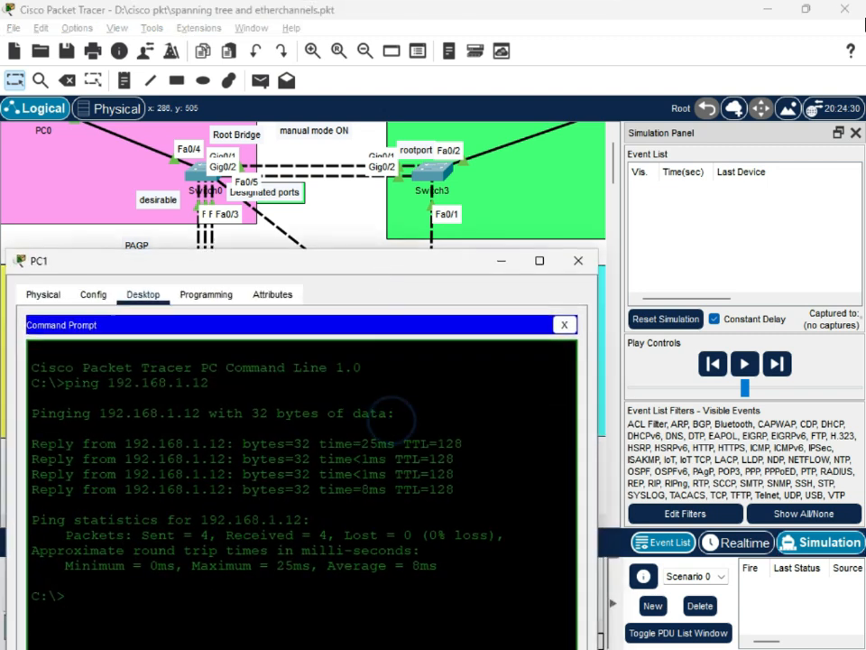
{"action": "left_click_drag", "start_coordinate": [454, 489], "coordinate": [20, 423]}
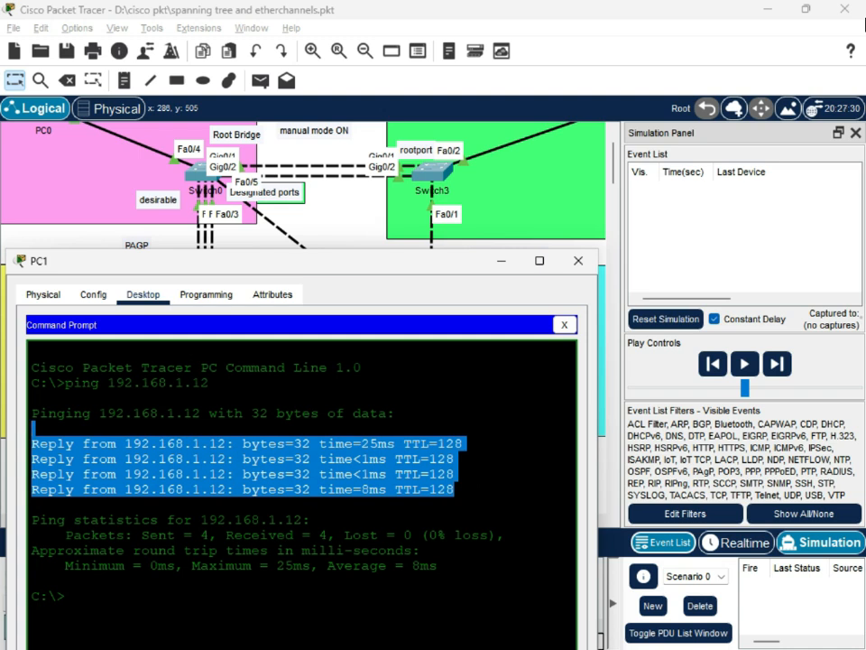
{"action": "left_click", "coordinate": [575, 265]}
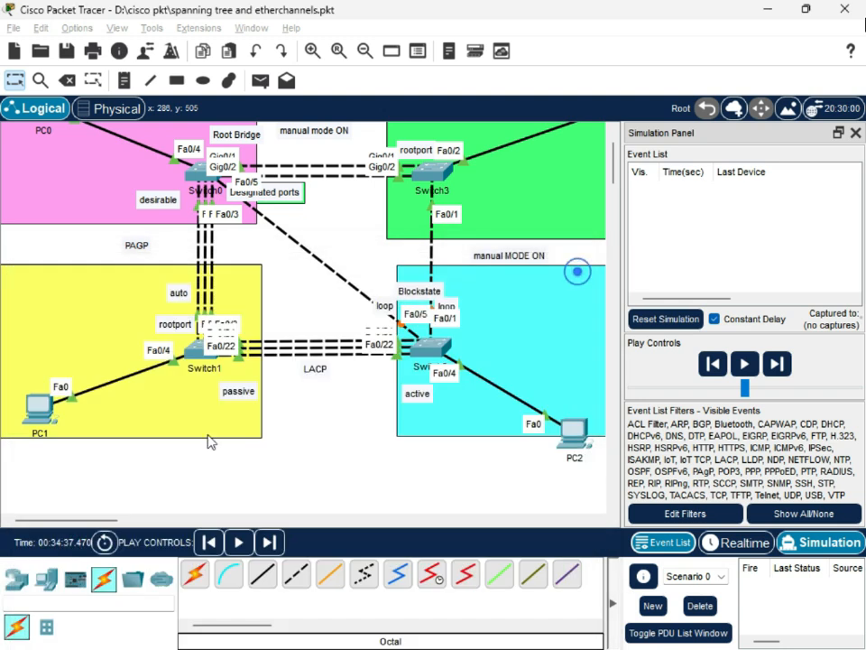
Add a simple PDU with PC1 as the source and PC3 as the destination.
{"action": "left_click", "coordinate": [260, 80]}
{"action": "left_click", "coordinate": [32, 408]}
{"action": "scroll", "coordinate": [580, 181], "scroll_direction": "up", "scroll_amount": 1}
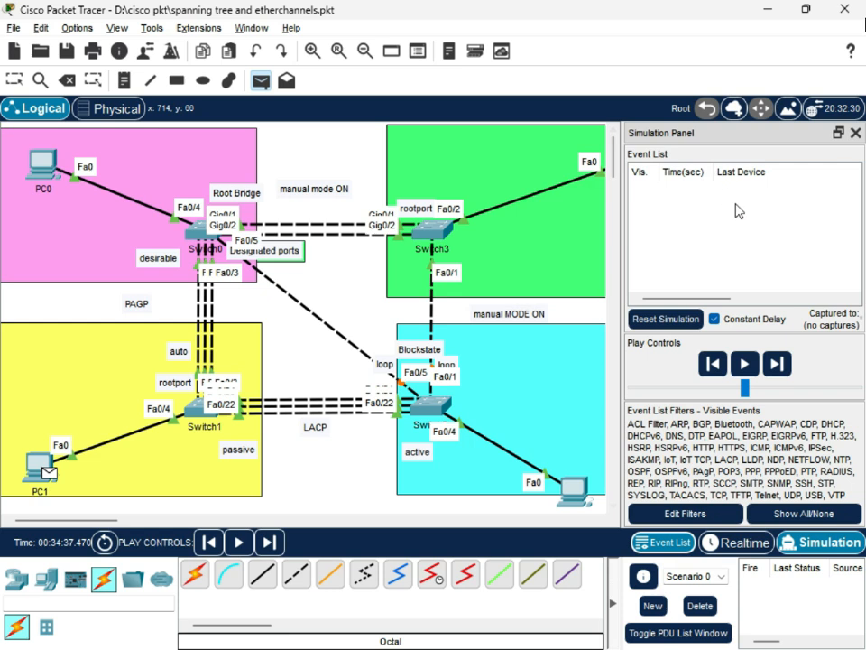
{"action": "left_click_drag", "start_coordinate": [623, 219], "coordinate": [662, 227]}
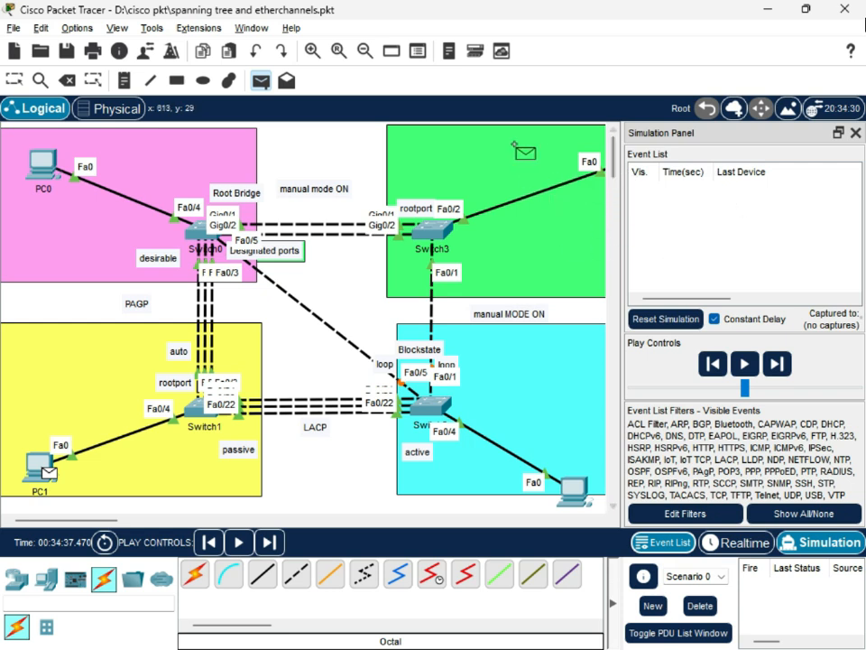
{"action": "left_click", "coordinate": [108, 524]}
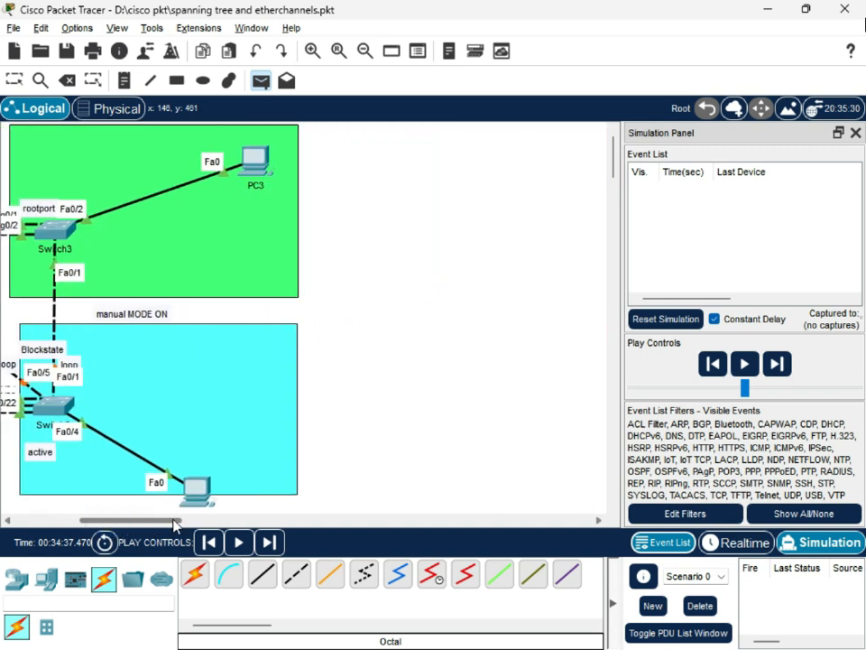
{"action": "left_click", "coordinate": [257, 161]}
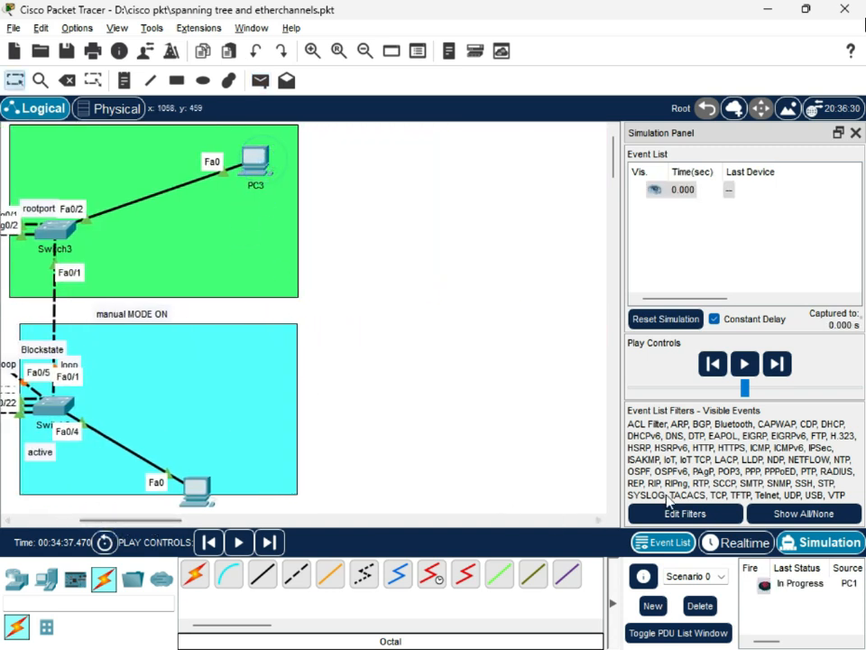
Play the PC1-to-PC3 simulation with the whole topology in view, stop it and delete the scenario.
{"action": "left_click_drag", "start_coordinate": [171, 514], "coordinate": [122, 512]}
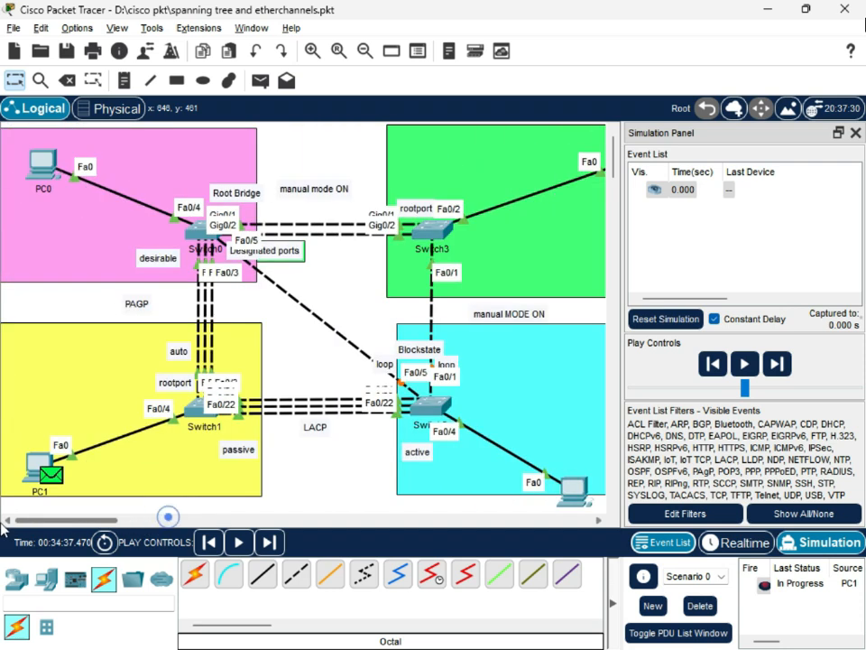
{"action": "left_click", "coordinate": [768, 368]}
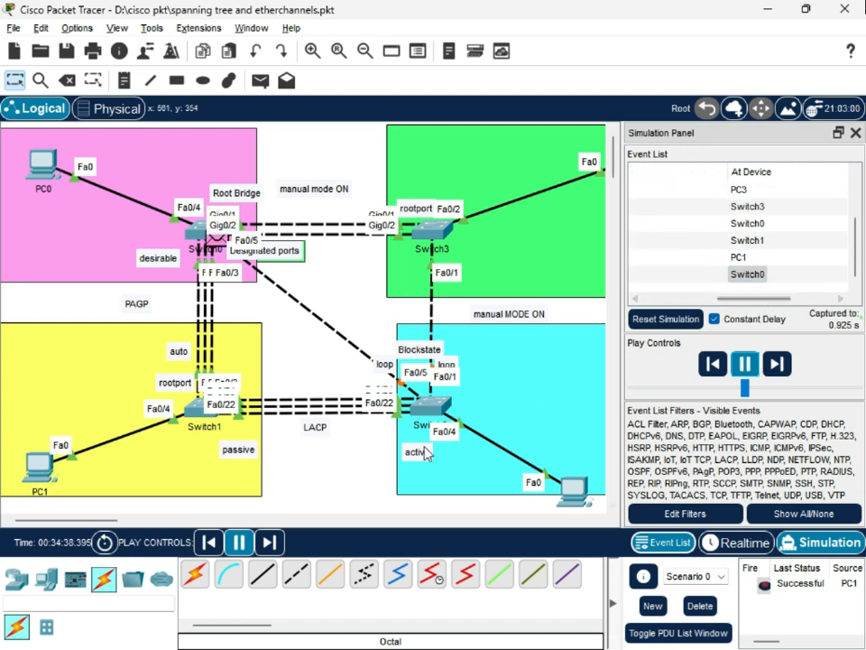
{"action": "left_click", "coordinate": [745, 363]}
{"action": "left_click", "coordinate": [700, 606]}
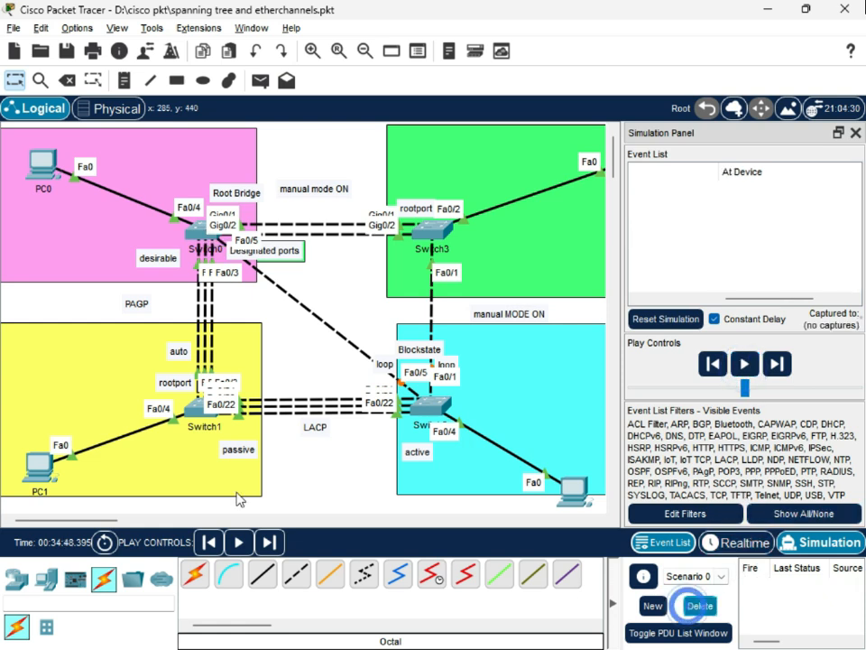
Add a simple PDU with PC0 as the source and PC2 as the destination.
{"action": "scroll", "coordinate": [437, 316], "scroll_direction": "down", "scroll_amount": 2}
{"action": "scroll", "coordinate": [536, 338], "scroll_direction": "up", "scroll_amount": 2}
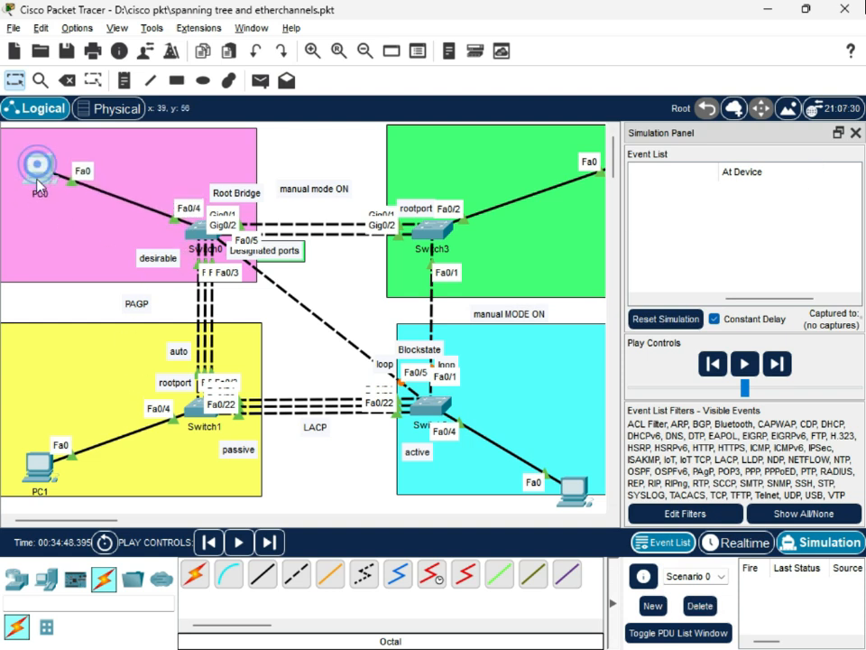
{"action": "left_click", "coordinate": [260, 81]}
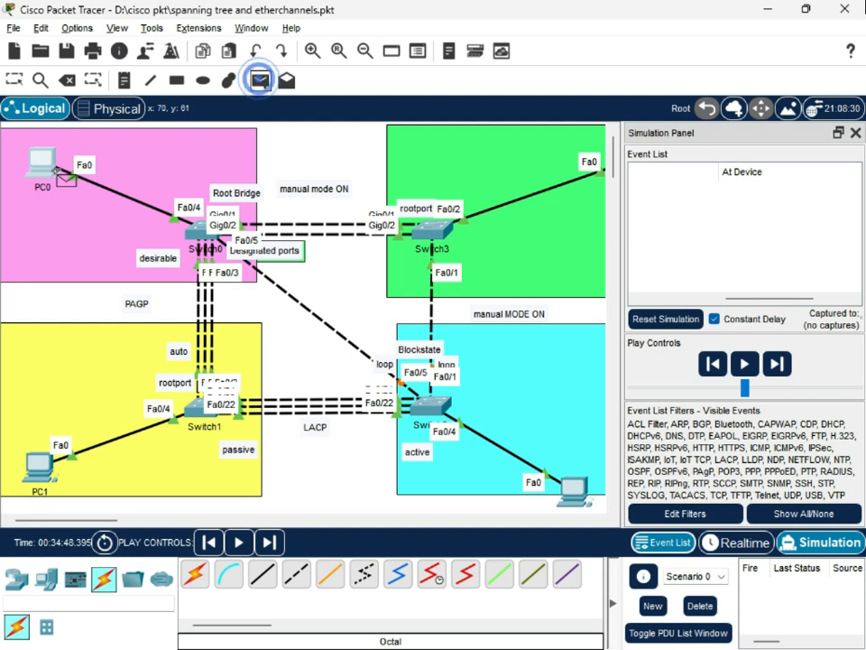
{"action": "left_click", "coordinate": [51, 167]}
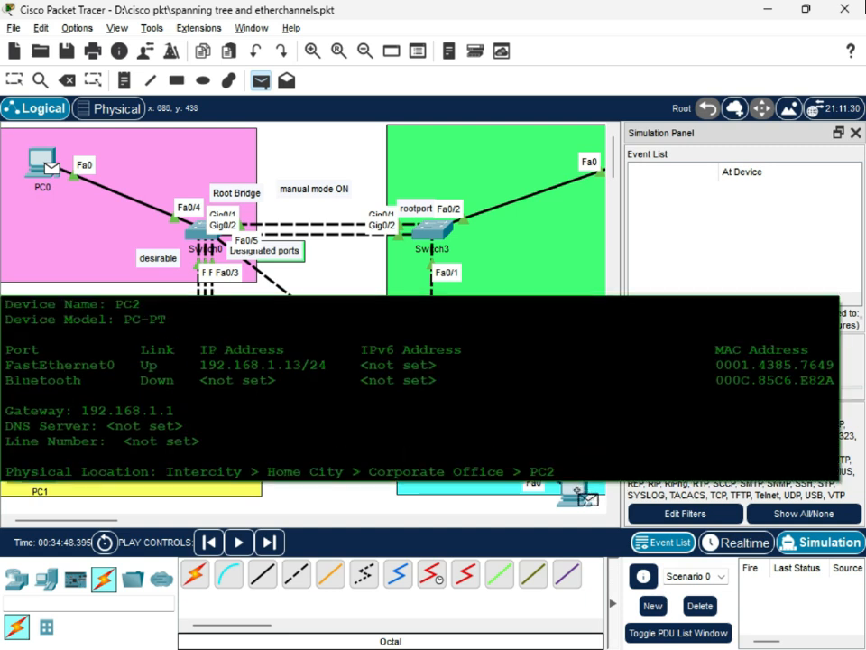
{"action": "left_click", "coordinate": [578, 492]}
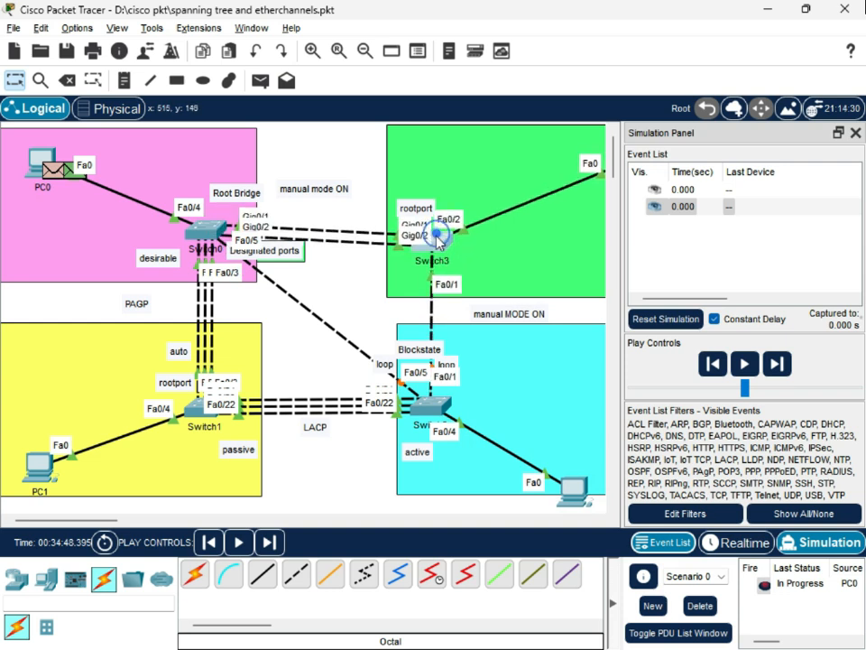
Move Switch3 out and back above Switch2, nudge Switch1, and raise PC2 slightly within the cyan area.
{"action": "left_click_drag", "start_coordinate": [433, 243], "coordinate": [550, 327]}
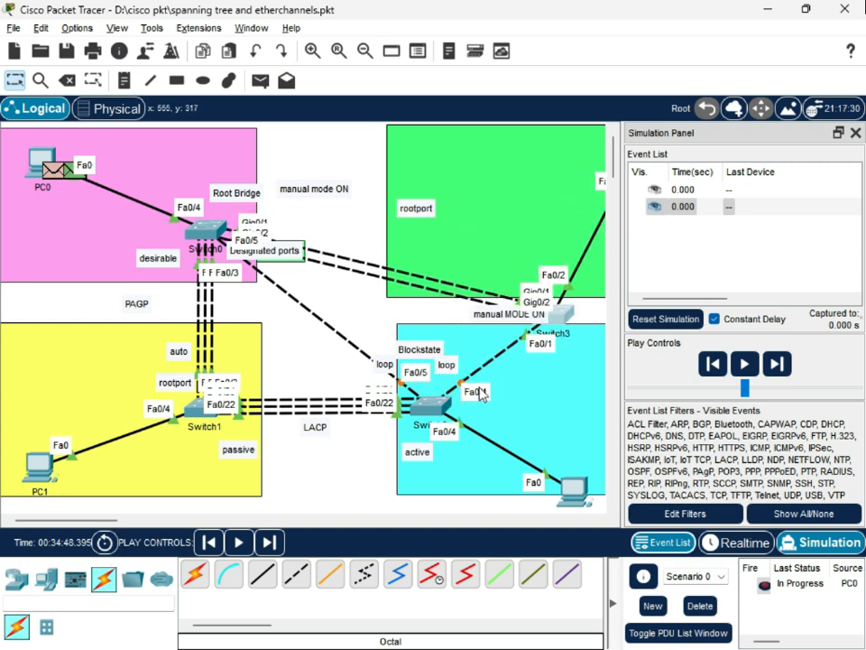
{"action": "left_click_drag", "start_coordinate": [567, 334], "coordinate": [445, 236]}
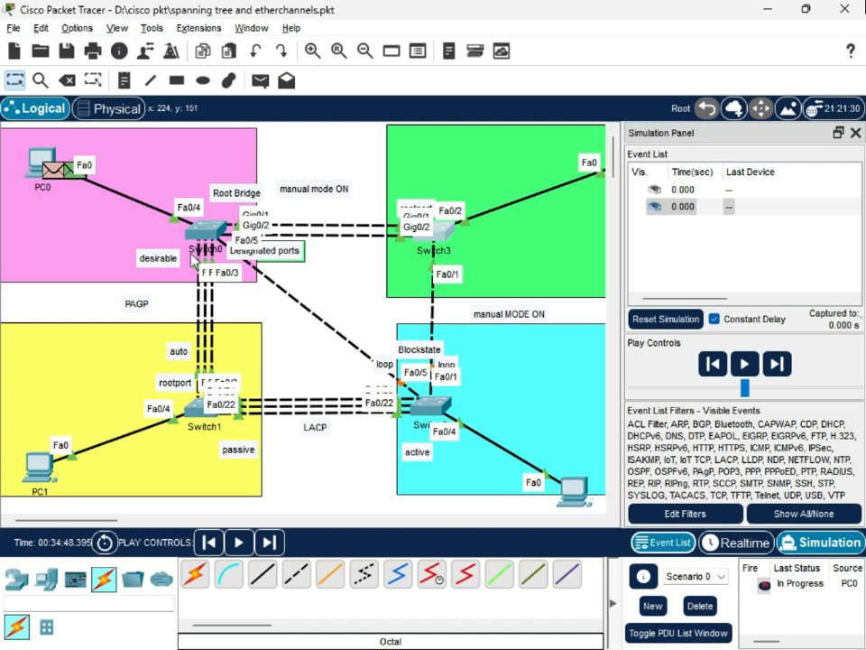
{"action": "left_click_drag", "start_coordinate": [202, 414], "coordinate": [203, 408]}
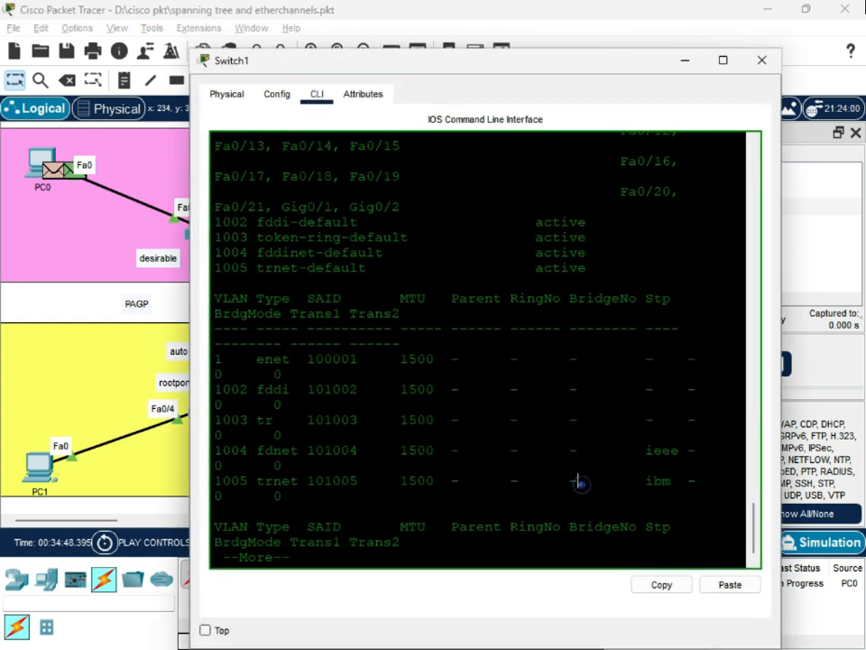
{"action": "left_click_drag", "start_coordinate": [582, 485], "coordinate": [604, 449]}
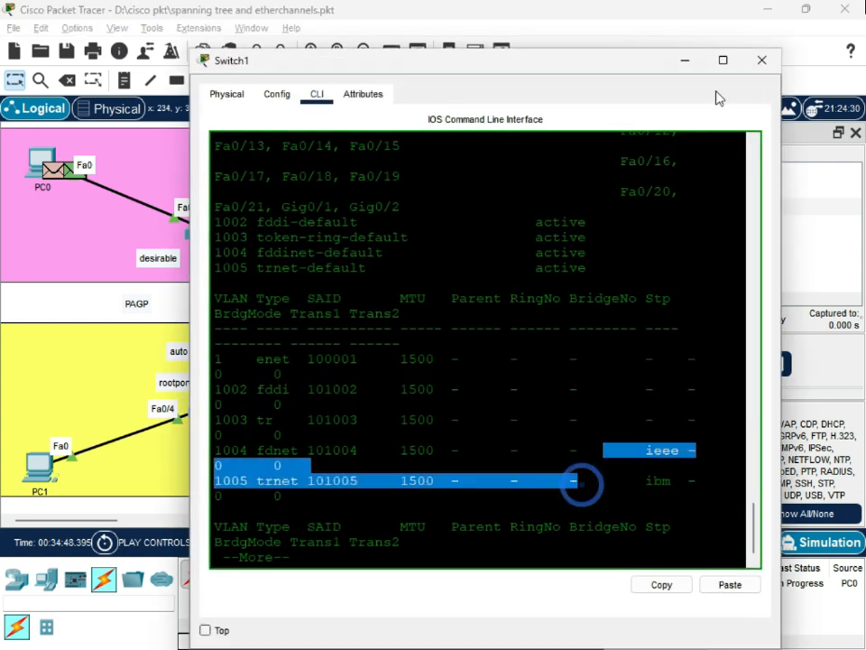
{"action": "left_click", "coordinate": [752, 62]}
{"action": "left_click_drag", "start_coordinate": [573, 489], "coordinate": [574, 476]}
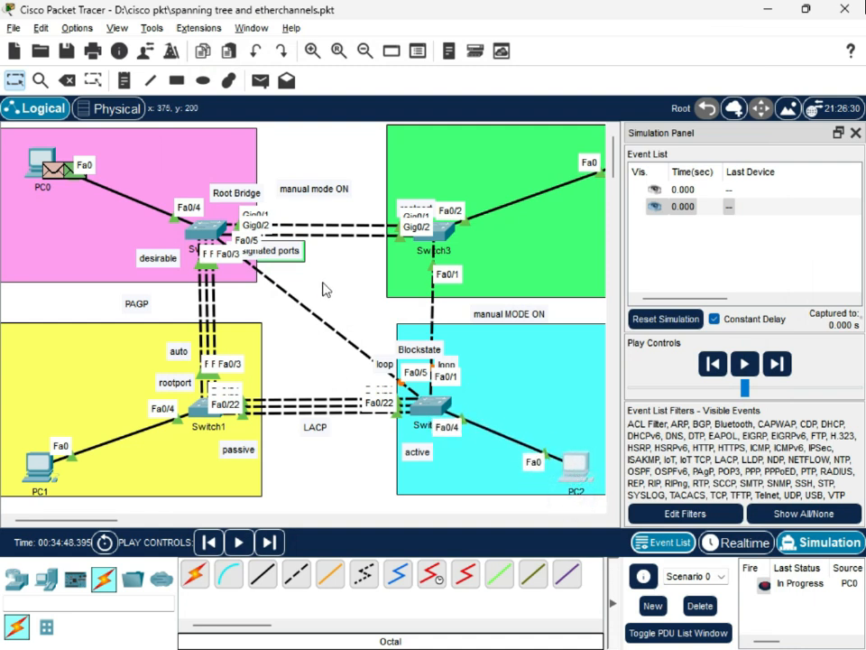
Play the PC0-to-PC2 simulation and close the Simulation Panel to reveal the full topology.
{"action": "left_click", "coordinate": [744, 364]}
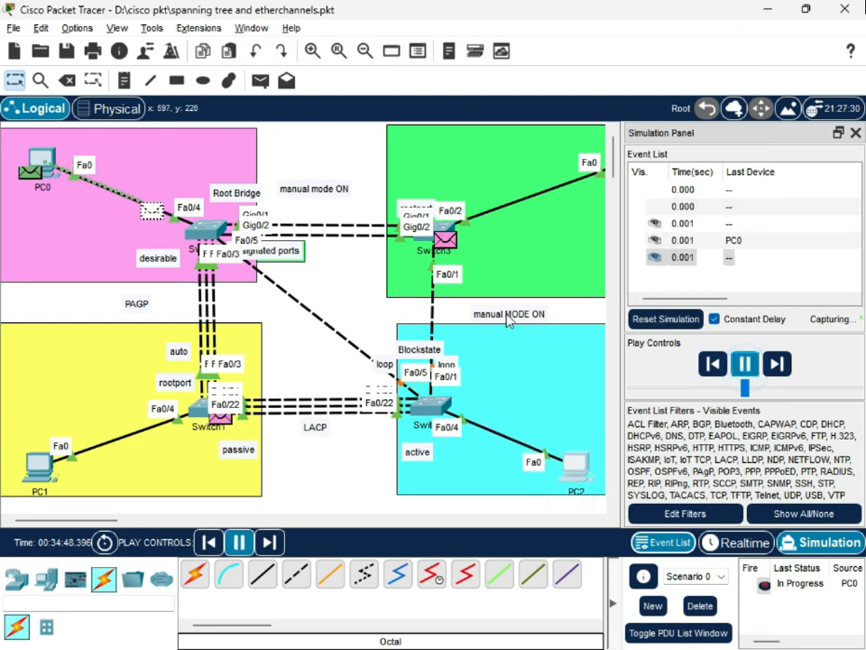
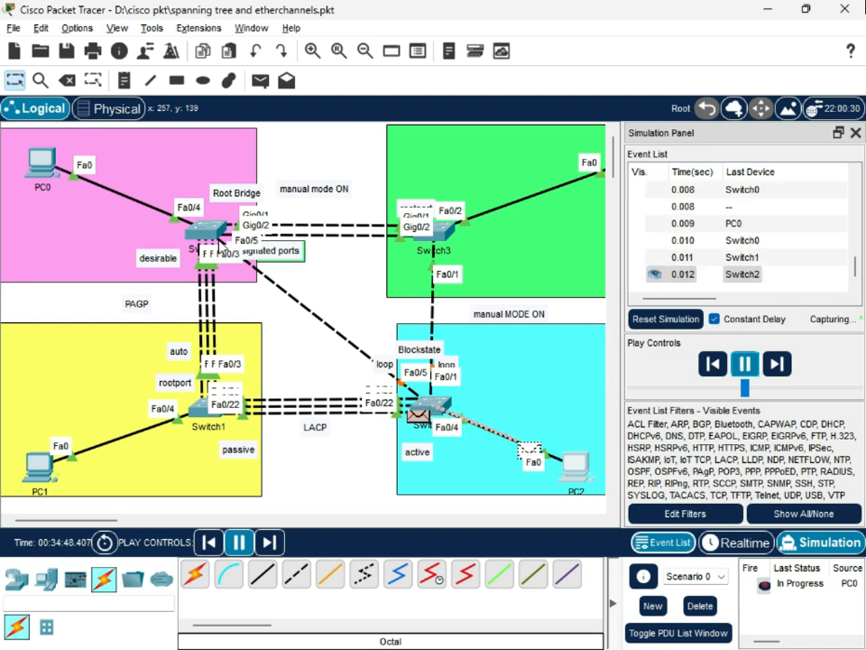
{"action": "left_click", "coordinate": [855, 132]}
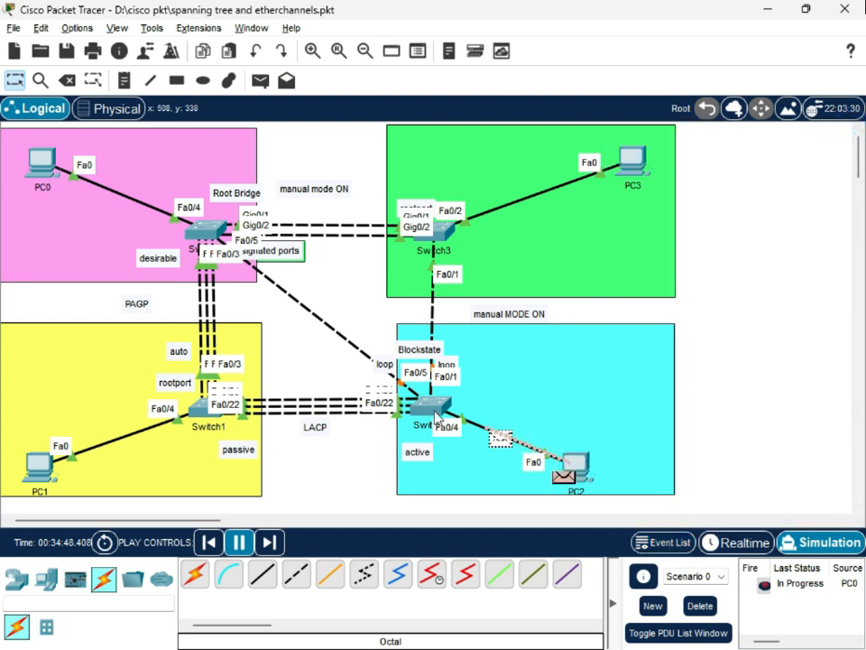
{"action": "mouse_move", "coordinate": [444, 417]}
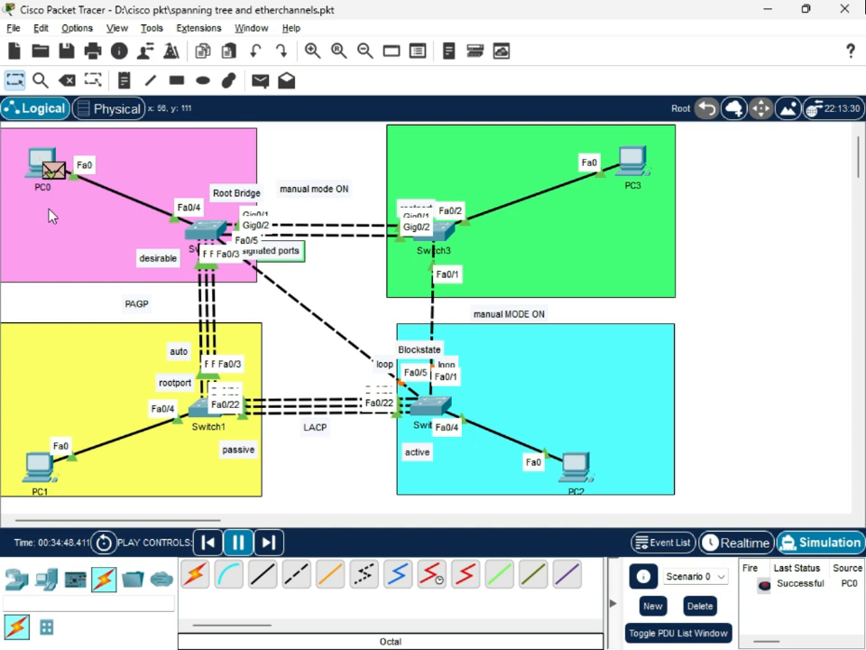
Open the PDU information at PC0 and examine its inbound Layer 1 and Layer 2 details.
{"action": "left_click", "coordinate": [50, 170]}
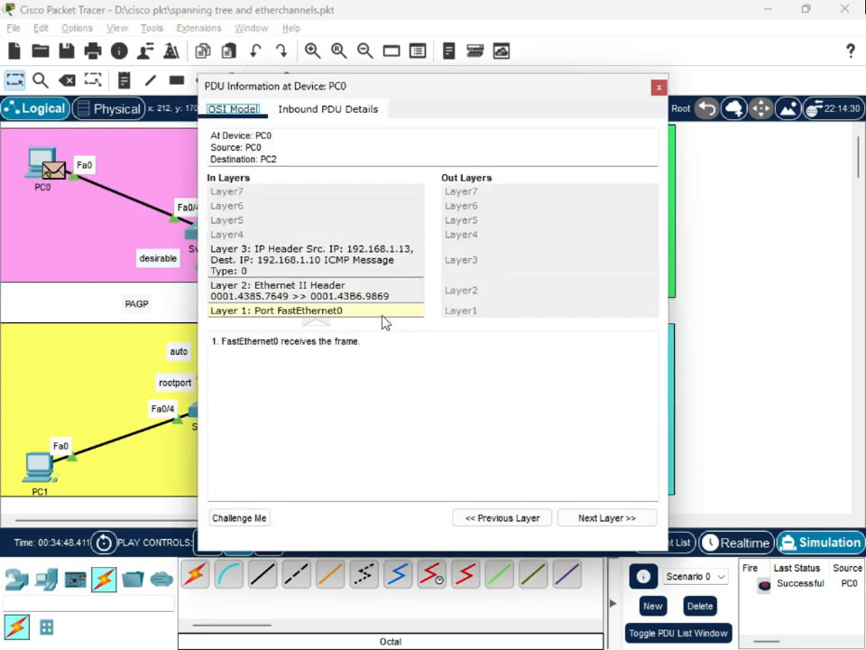
{"action": "left_click", "coordinate": [307, 311]}
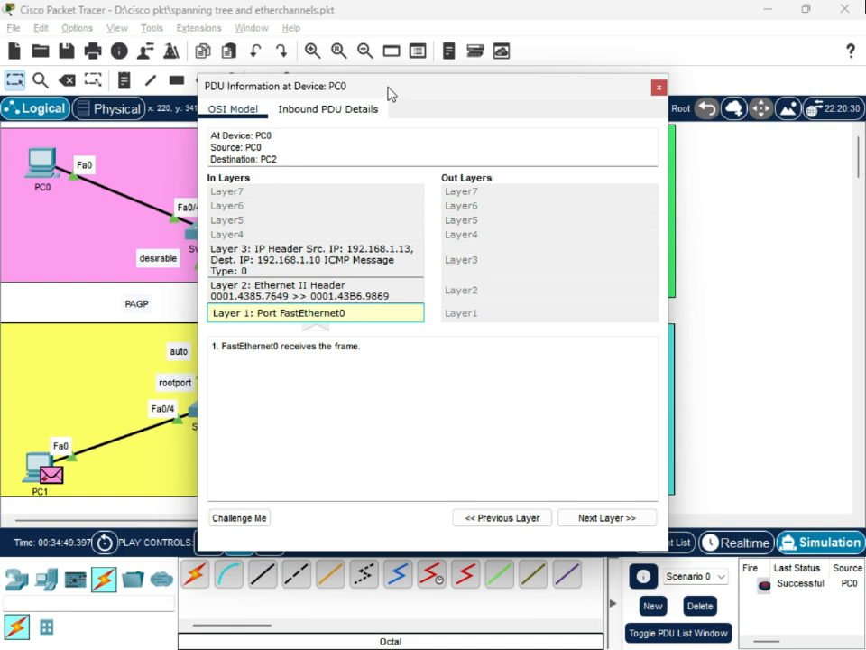
{"action": "left_click_drag", "start_coordinate": [389, 91], "coordinate": [473, 143]}
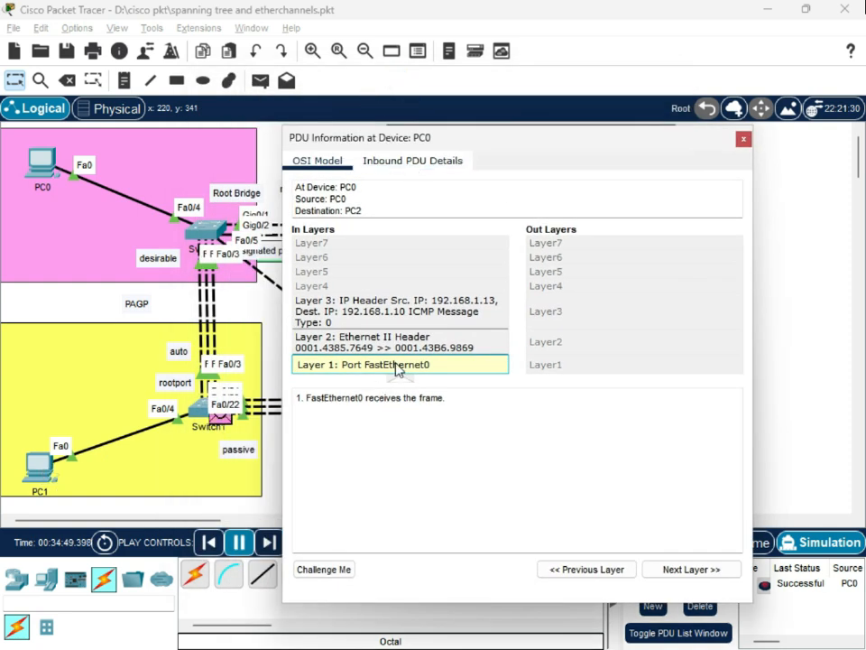
{"action": "left_click", "coordinate": [335, 350]}
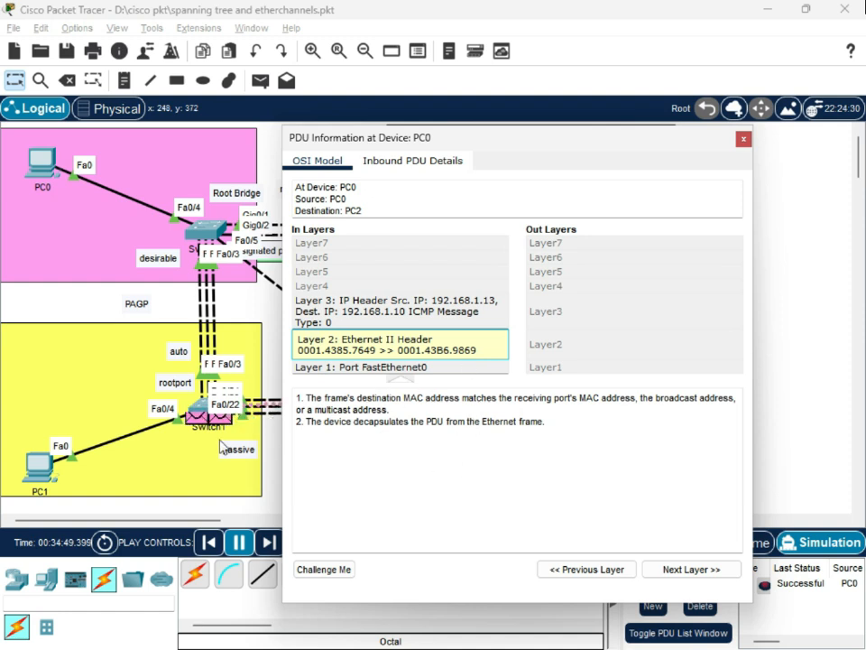
Shift PC0 and PC2 slightly within their areas and move the PDU Information window clear of the switches.
{"action": "left_click_drag", "start_coordinate": [54, 171], "coordinate": [65, 173]}
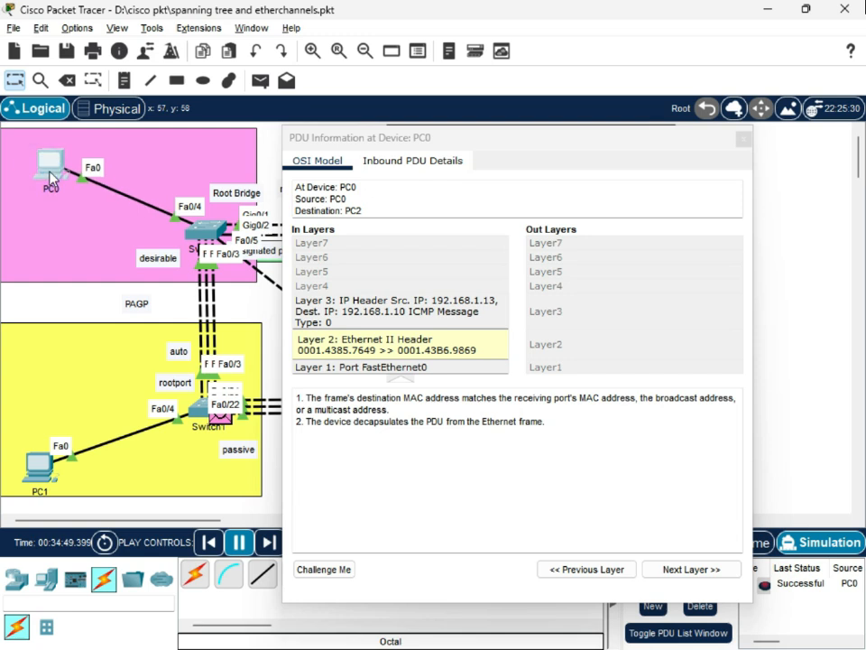
{"action": "left_click_drag", "start_coordinate": [519, 135], "coordinate": [259, 447]}
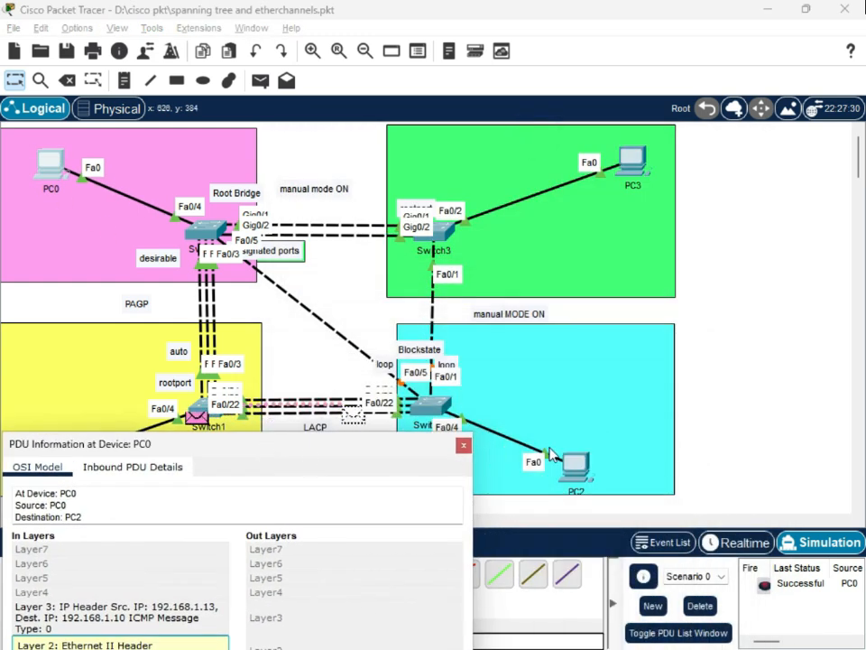
{"action": "left_click_drag", "start_coordinate": [568, 463], "coordinate": [597, 443]}
{"action": "left_click_drag", "start_coordinate": [357, 455], "coordinate": [563, 430]}
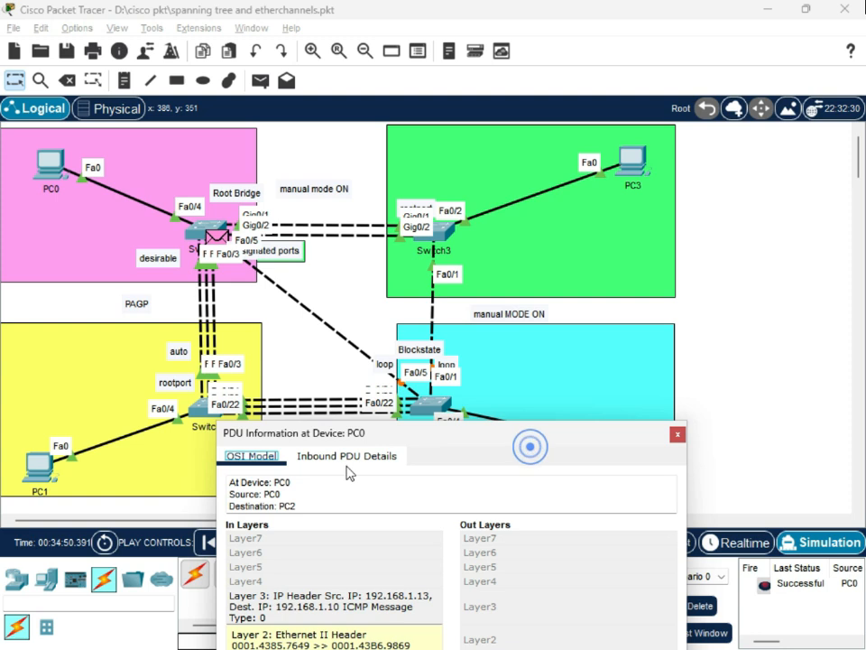
{"action": "left_click_drag", "start_coordinate": [511, 443], "coordinate": [379, 490]}
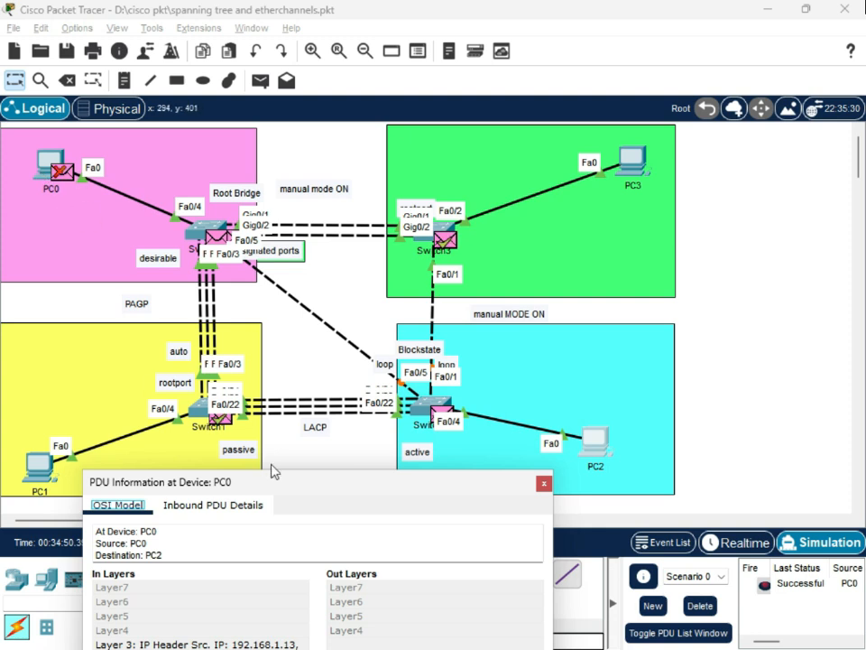
{"action": "left_click_drag", "start_coordinate": [341, 490], "coordinate": [308, 490]}
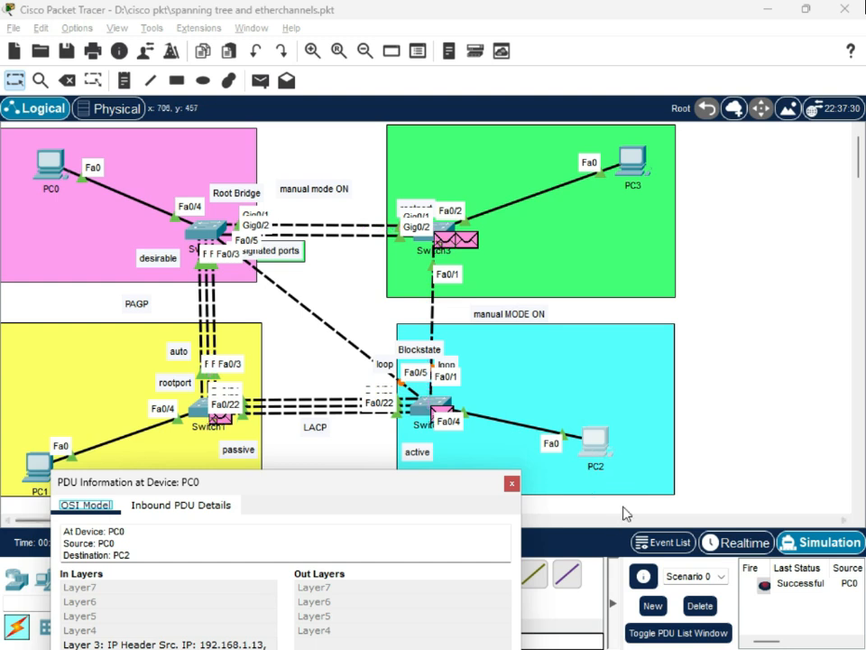
{"action": "left_click_drag", "start_coordinate": [363, 478], "coordinate": [355, 440]}
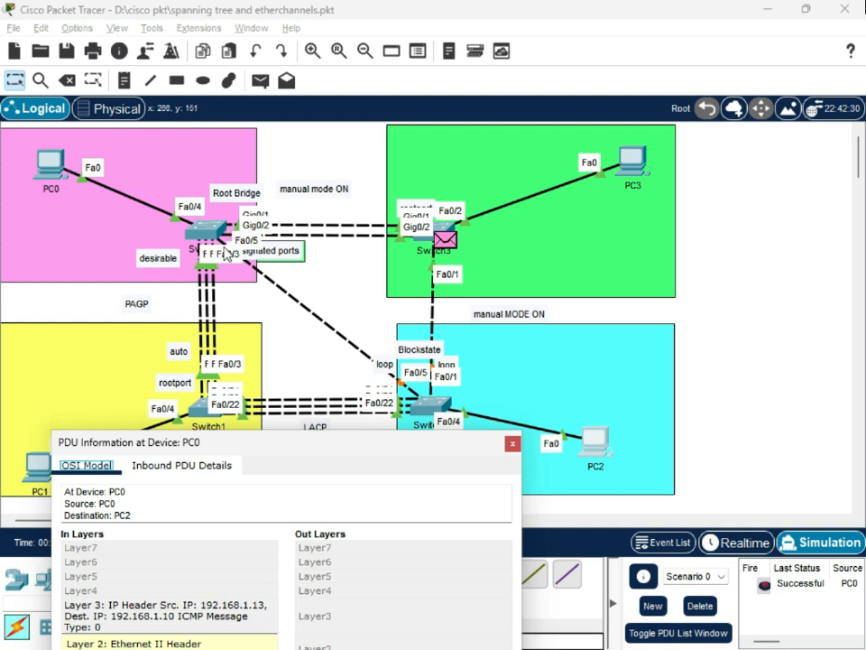
Run "do show mac-address" in Switch0's CLI and add blank prompt lines below the MAC address table.
{"action": "left_click", "coordinate": [211, 227]}
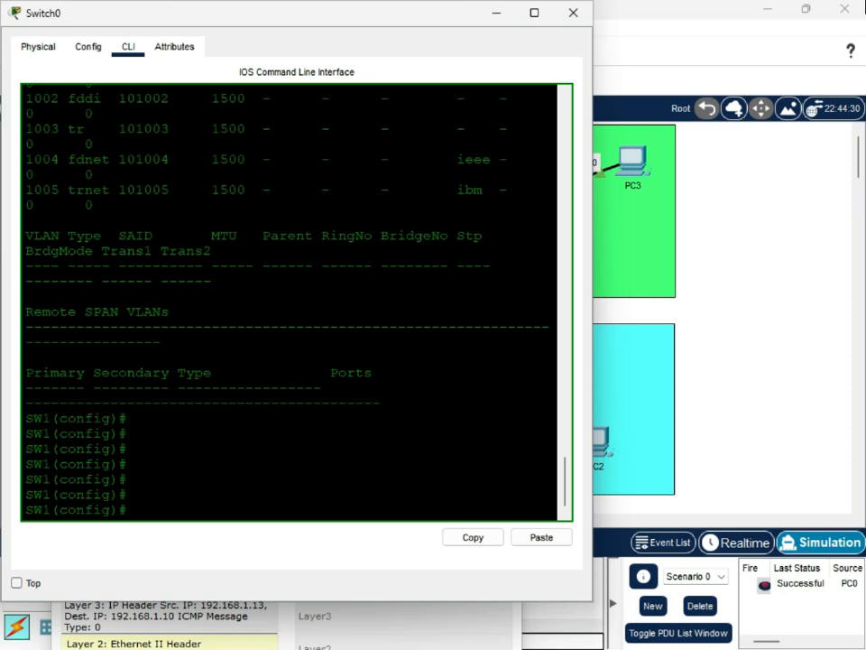
{"action": "left_click", "coordinate": [275, 484]}
{"action": "key", "text": "Return"}
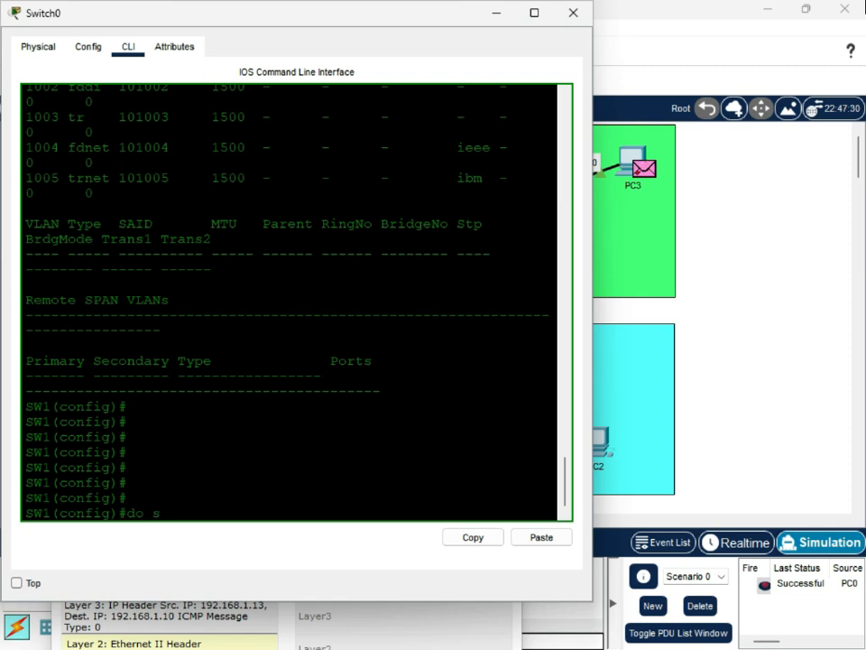
{"action": "type", "text": "do show mac-add"}
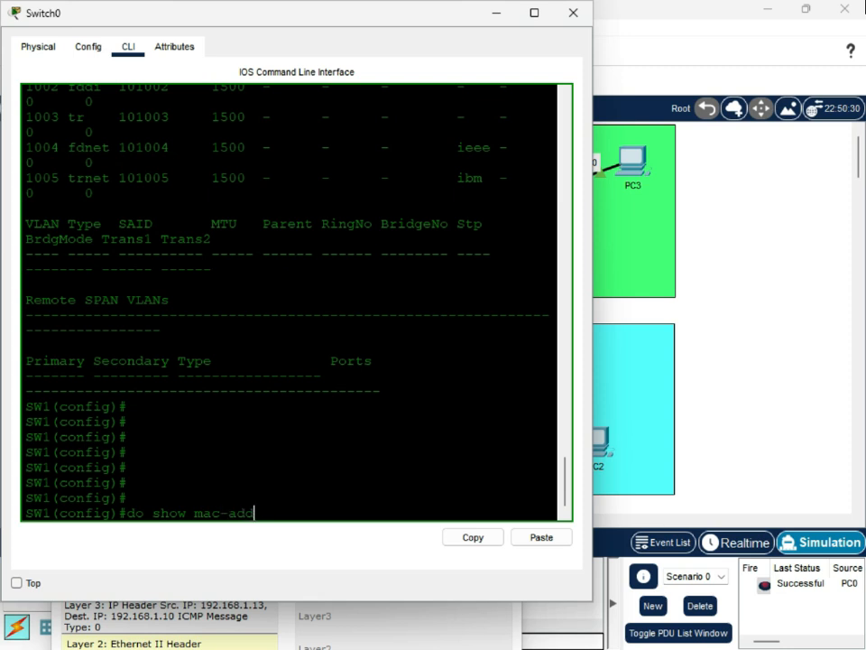
{"action": "type", "text": "ress"}
{"action": "key", "text": "Return"}
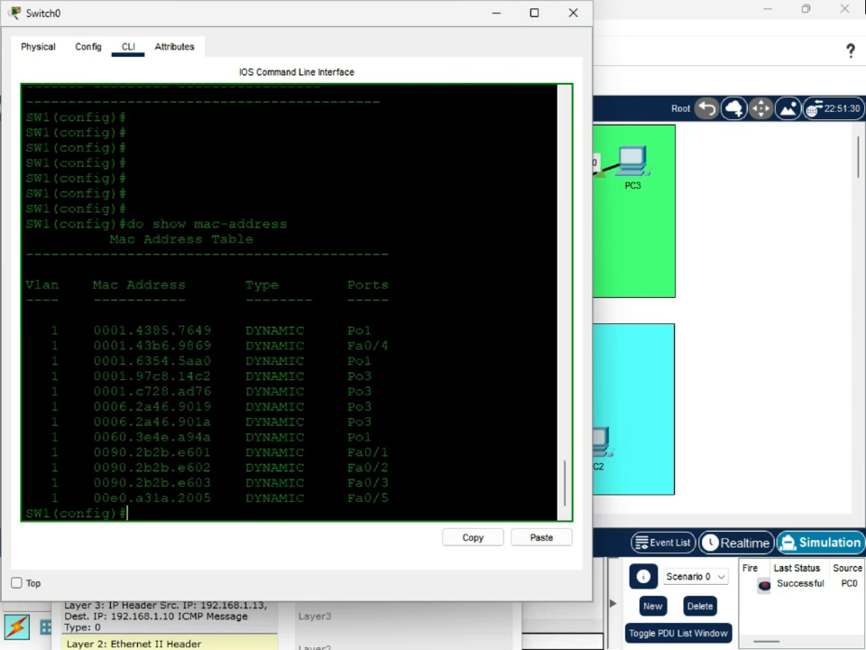
{"action": "key", "text": "Return"}
{"action": "key", "text": "Return"}
{"action": "key", "text": "Return"}
{"action": "key", "text": "Return"}
{"action": "key", "text": "Return"}
{"action": "key", "text": "Return"}
{"action": "key", "text": "Return"}
{"action": "key", "text": "Return"}
{"action": "key", "text": "Return"}
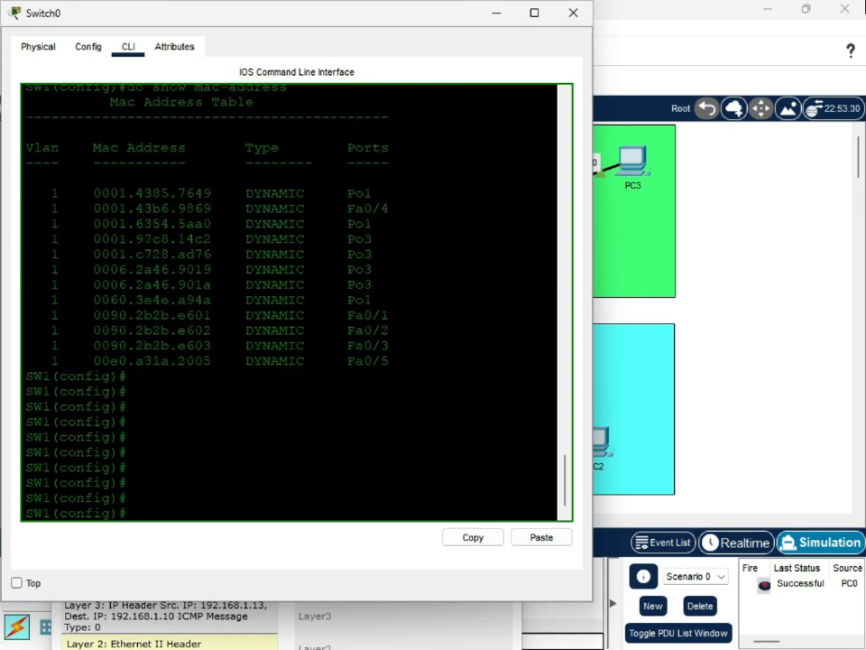
{"action": "scroll", "coordinate": [289, 302], "scroll_direction": "up", "scroll_amount": 1}
{"action": "scroll", "coordinate": [288, 302], "scroll_direction": "down", "scroll_amount": 1}
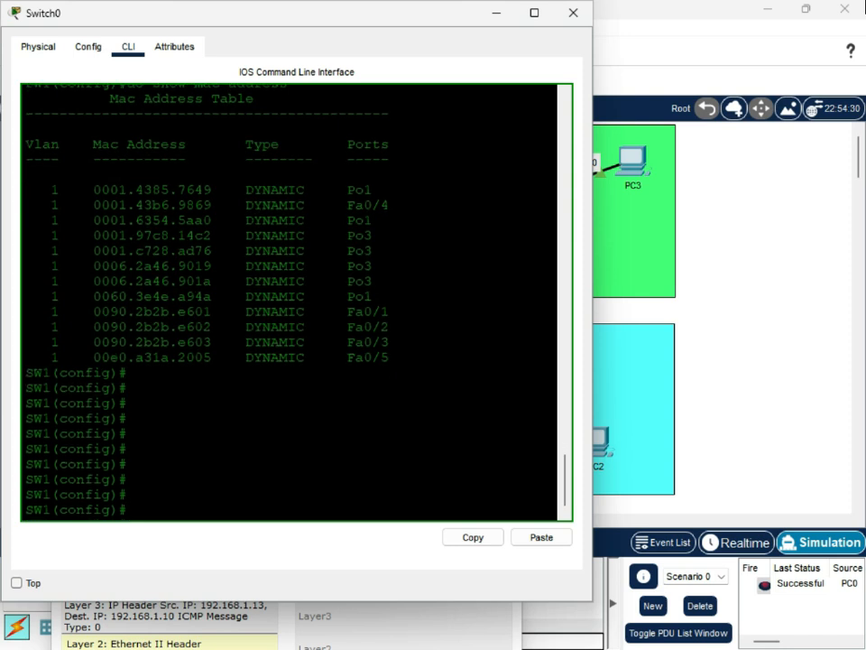
Try "do show mac-address tabl;e" and its corrected spelling "do show mac-address table" on Switch0.
{"action": "key", "text": "Up"}
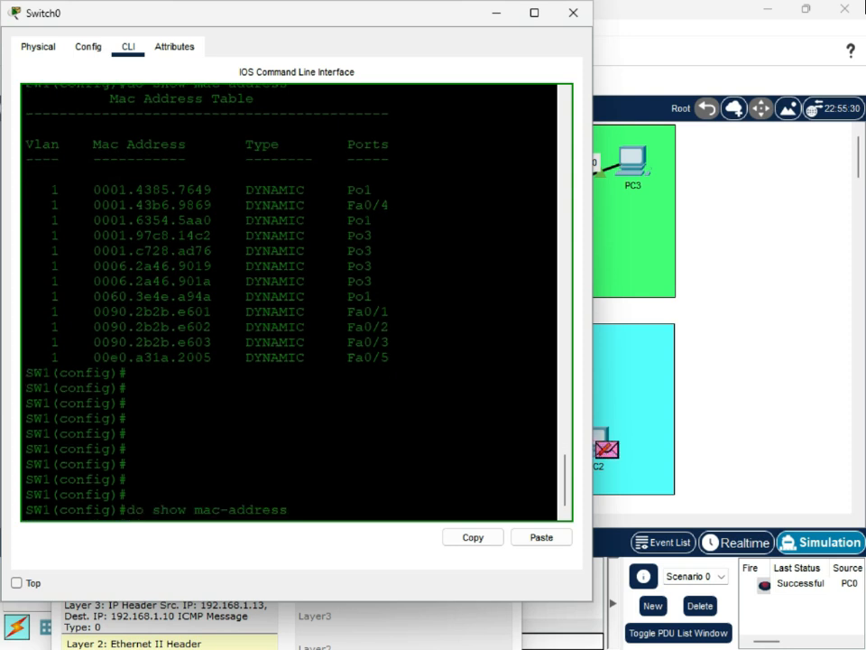
{"action": "type", "text": "tabl;e"}
{"action": "key", "text": "Return"}
{"action": "key", "text": "Up"}
{"action": "key", "text": "BackSpace"}
{"action": "key", "text": "Return"}
Correct the recalled command to "do show mac address-table" and run it on Switch0.
{"action": "key", "text": "Up"}
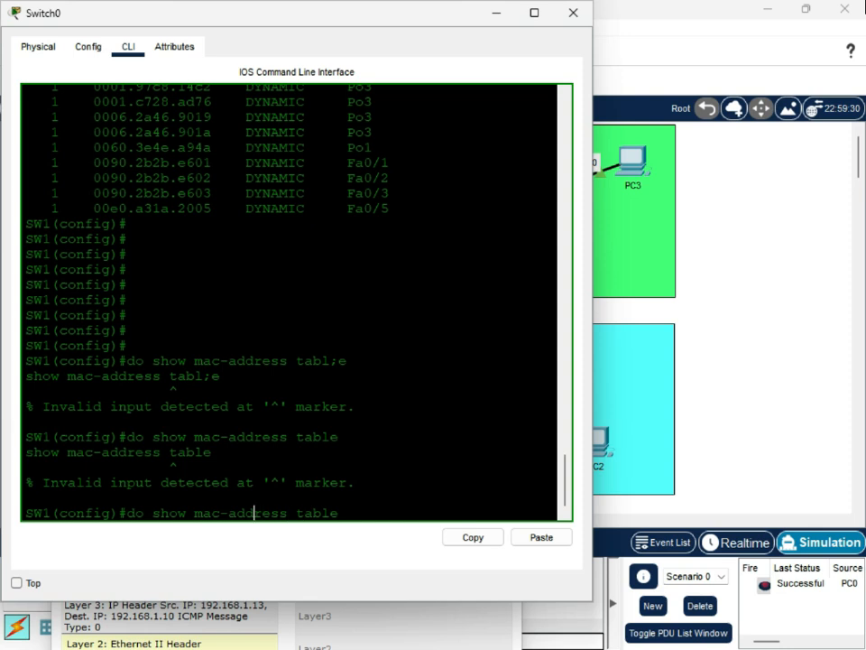
{"action": "key", "text": "BackSpace"}
{"action": "key", "text": "Right"}
{"action": "key", "text": "Right"}
{"action": "key", "text": "Right"}
{"action": "key", "text": "Right"}
{"action": "key", "text": "Right"}
{"action": "key", "text": "Right"}
{"action": "key", "text": "Right"}
{"action": "key", "text": "Right"}
{"action": "key", "text": "BackSpace"}
{"action": "type", "text": "-"}
{"action": "key", "text": "Return"}
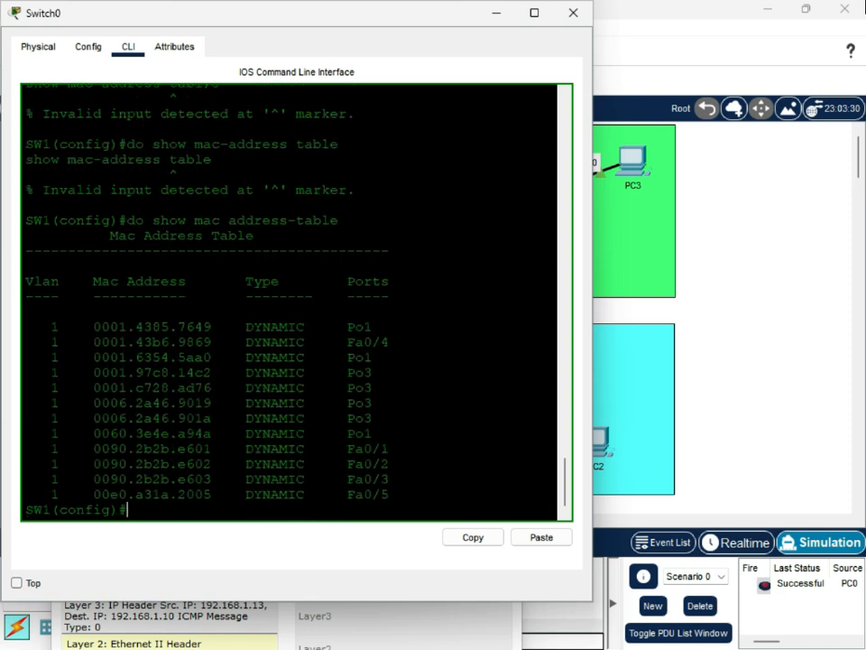
Add four blank prompt lines below Switch0's MAC address table and move its window lower over the topology.
{"action": "key", "text": "Return"}
{"action": "key", "text": "Return"}
{"action": "key", "text": "Return"}
{"action": "key", "text": "Return"}
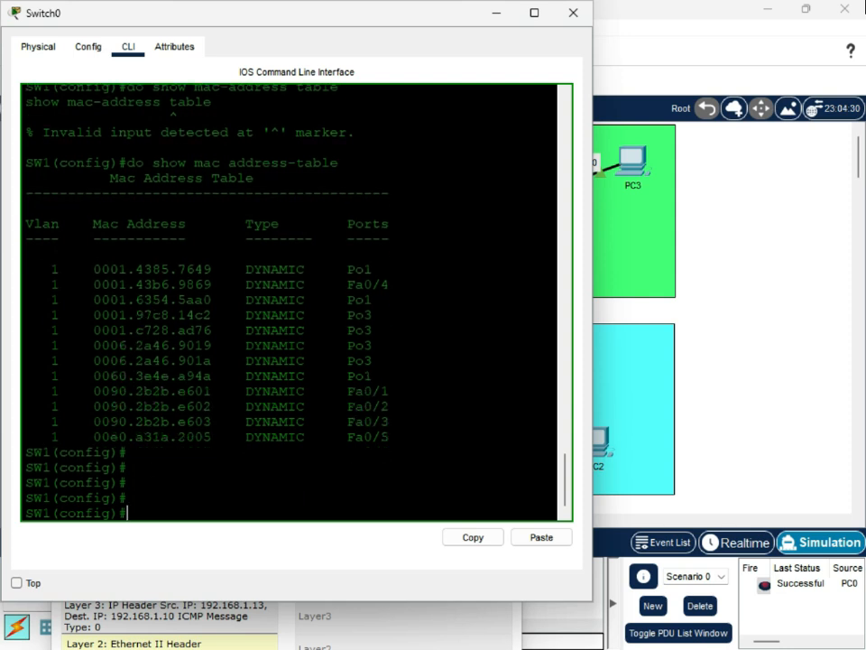
{"action": "left_click_drag", "start_coordinate": [280, 24], "coordinate": [339, 97]}
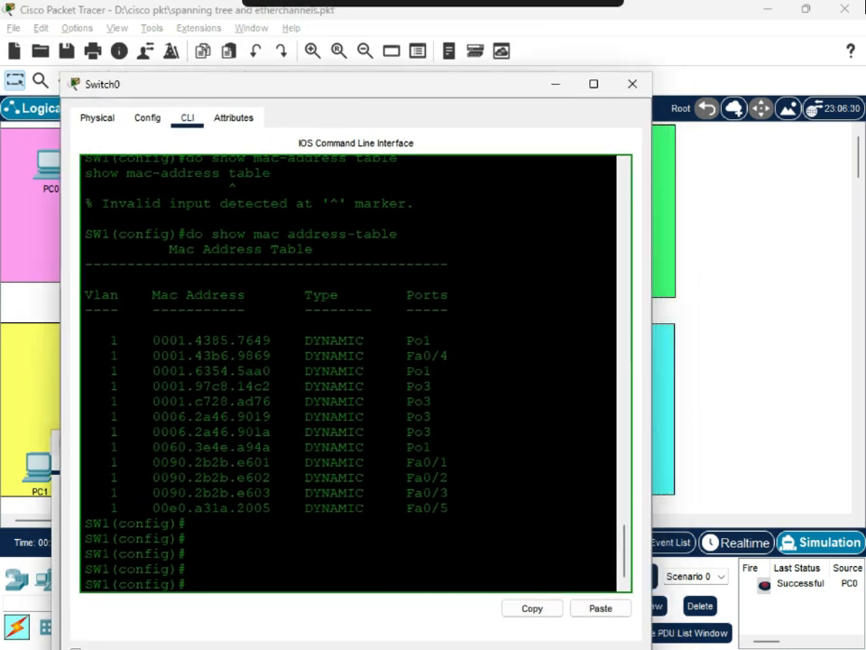
Highlight the VLAN and MAC address entries in Switch0's MAC address table to review them.
{"action": "left_click_drag", "start_coordinate": [451, 372], "coordinate": [159, 358]}
{"action": "left_click", "coordinate": [158, 357]}
{"action": "left_click_drag", "start_coordinate": [110, 334], "coordinate": [102, 508]}
{"action": "left_click", "coordinate": [109, 511]}
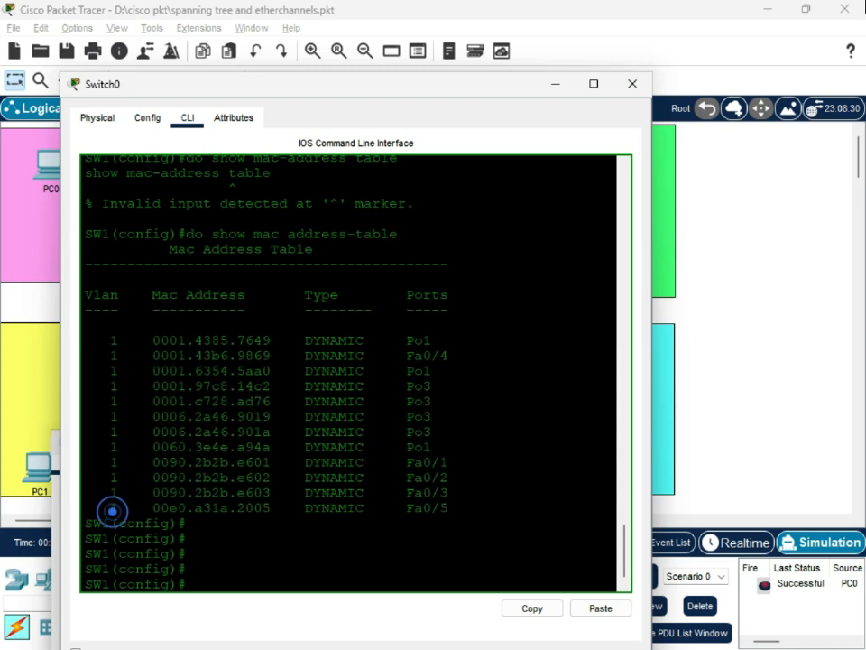
{"action": "left_click_drag", "start_coordinate": [154, 355], "coordinate": [370, 493]}
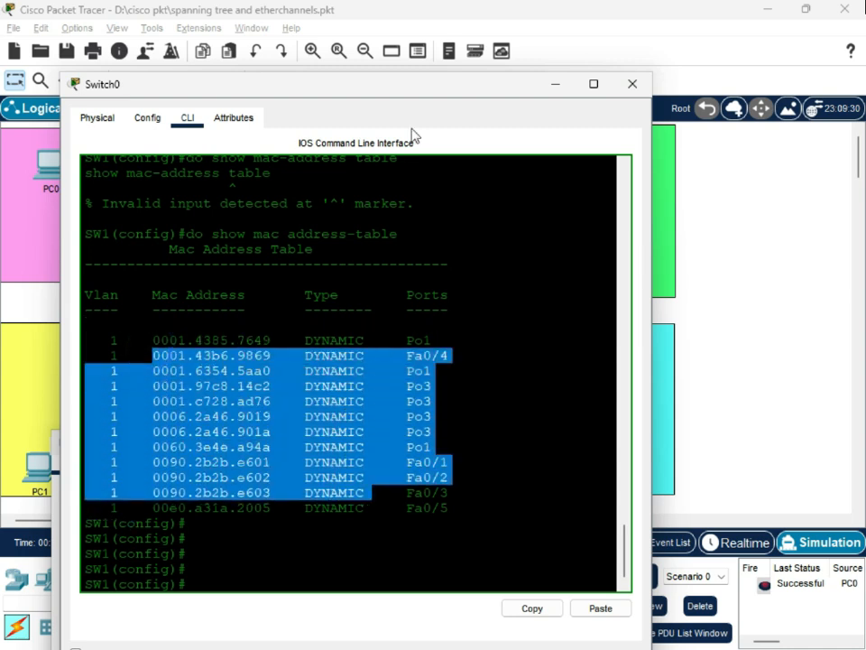
Highlight the table rows by port, covering Po1, Fa0/4, Po3 and Fa0/1 to Fa0/5, plus the "show mac address-table" command.
{"action": "left_click_drag", "start_coordinate": [435, 340], "coordinate": [229, 356]}
{"action": "left_click_drag", "start_coordinate": [454, 358], "coordinate": [102, 355]}
{"action": "left_click_drag", "start_coordinate": [472, 482], "coordinate": [414, 495]}
{"action": "left_click", "coordinate": [433, 429]}
{"action": "left_click_drag", "start_coordinate": [437, 444], "coordinate": [108, 447]}
{"action": "left_click_drag", "start_coordinate": [451, 417], "coordinate": [248, 386]}
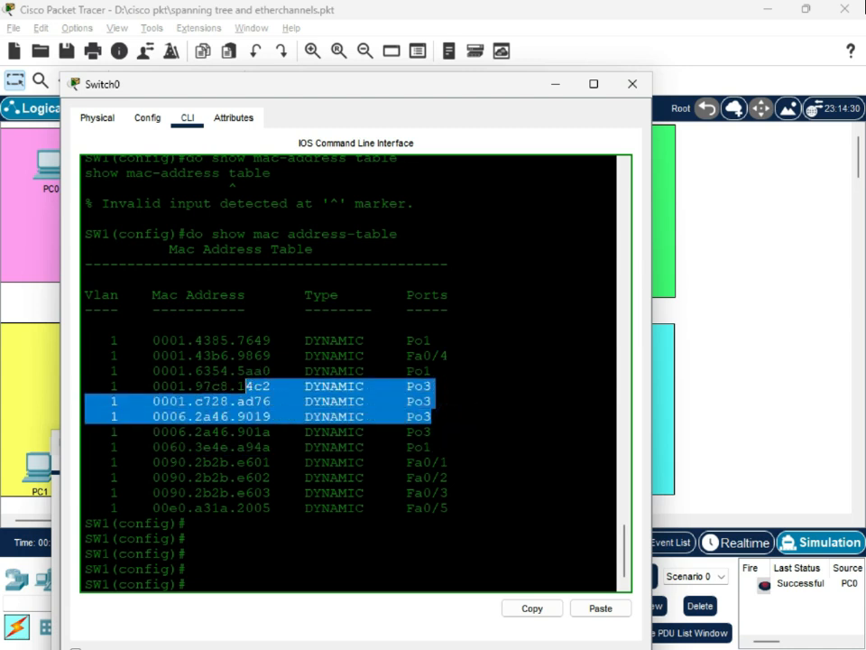
{"action": "left_click_drag", "start_coordinate": [451, 507], "coordinate": [57, 467]}
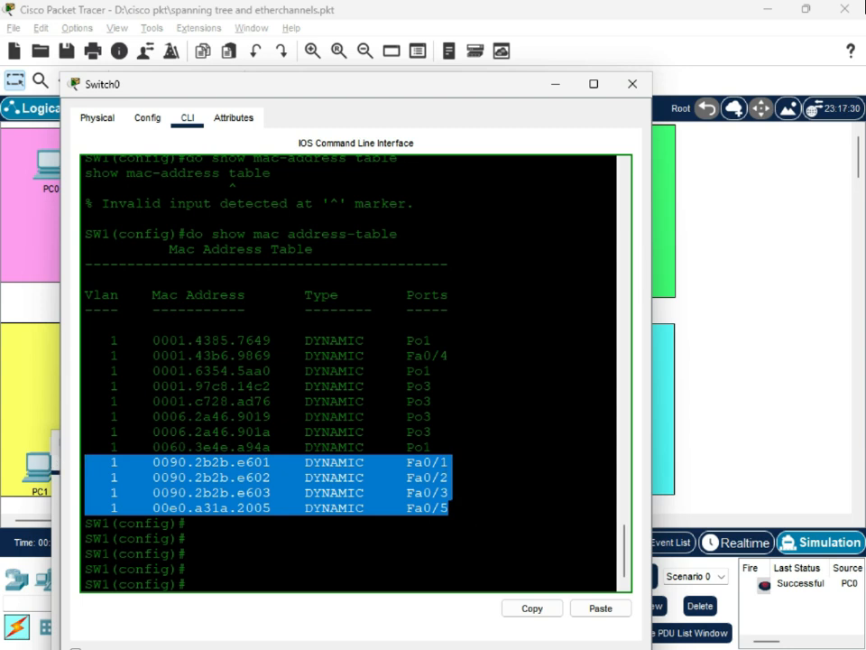
{"action": "scroll", "coordinate": [356, 370], "scroll_direction": "up", "scroll_amount": 2}
{"action": "left_click_drag", "start_coordinate": [220, 334], "coordinate": [313, 350]}
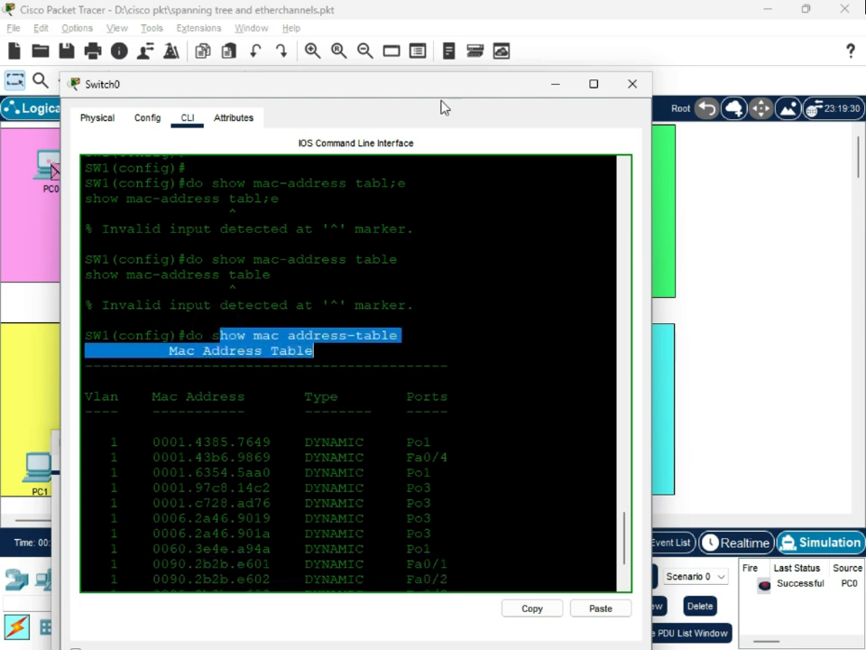
Minimize Switch0's window, check Layer 3 in PC0's PDU information and close that window.
{"action": "left_click", "coordinate": [554, 84]}
{"action": "left_click_drag", "start_coordinate": [301, 449], "coordinate": [325, 327]}
{"action": "left_click", "coordinate": [227, 486]}
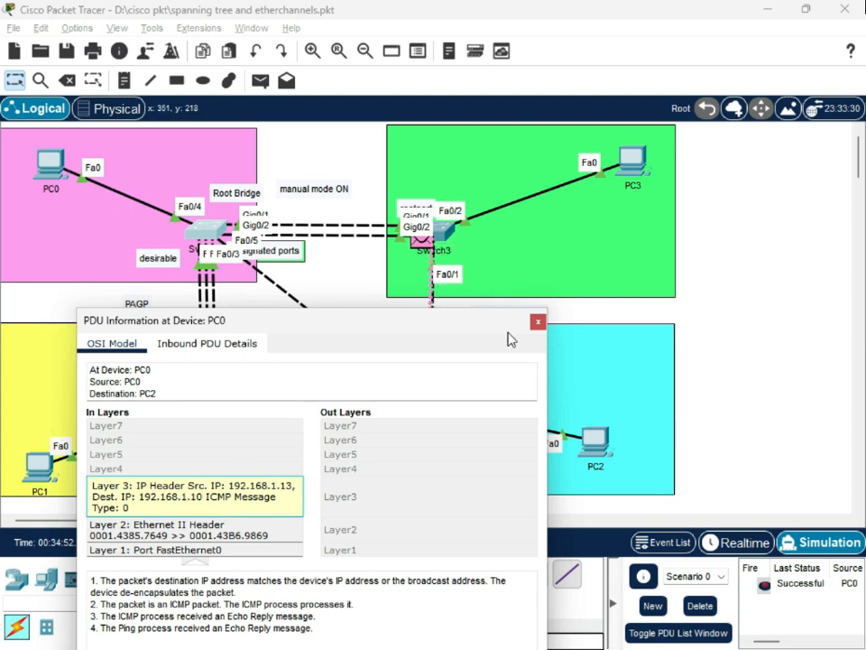
{"action": "left_click", "coordinate": [538, 322]}
Reposition PC2 near the lower edge of the cyan area while the simulation plays.
{"action": "left_click", "coordinate": [53, 178]}
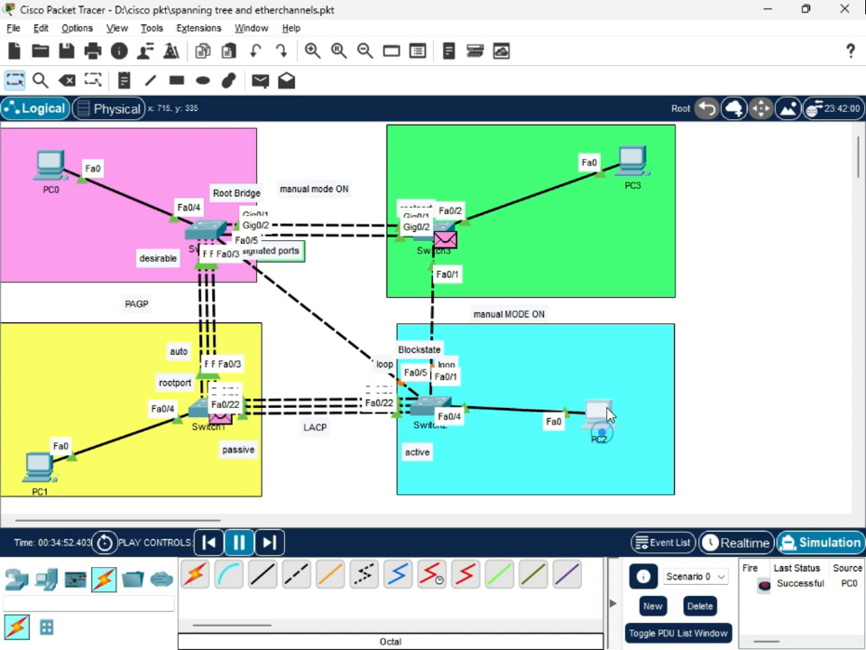
{"action": "left_click_drag", "start_coordinate": [607, 415], "coordinate": [610, 446]}
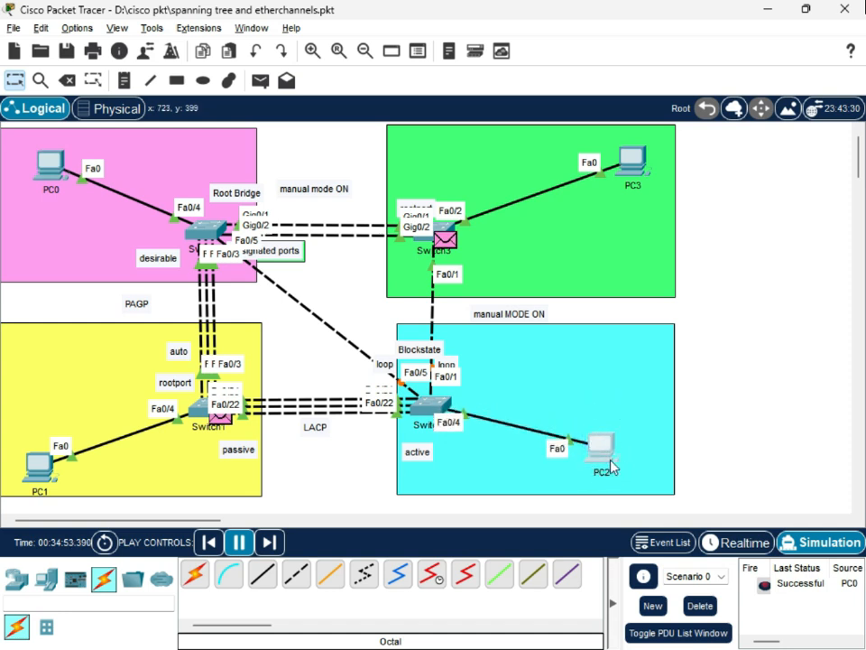
{"action": "mouse_move", "coordinate": [608, 460]}
{"action": "left_mouse_down"}
{"action": "mouse_move", "coordinate": [619, 463]}
{"action": "mouse_move", "coordinate": [618, 451]}
{"action": "left_mouse_up"}
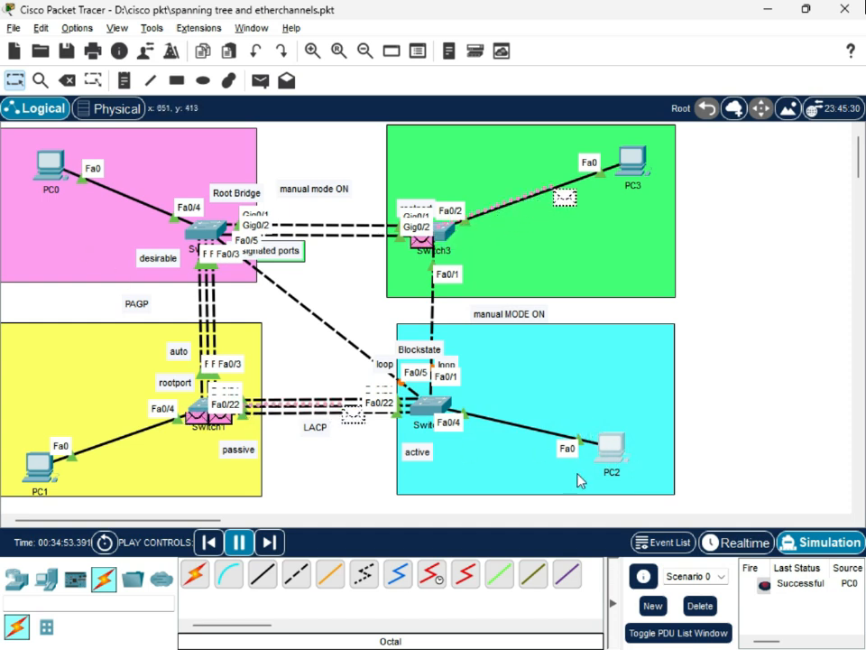
{"action": "left_click_drag", "start_coordinate": [619, 454], "coordinate": [596, 487]}
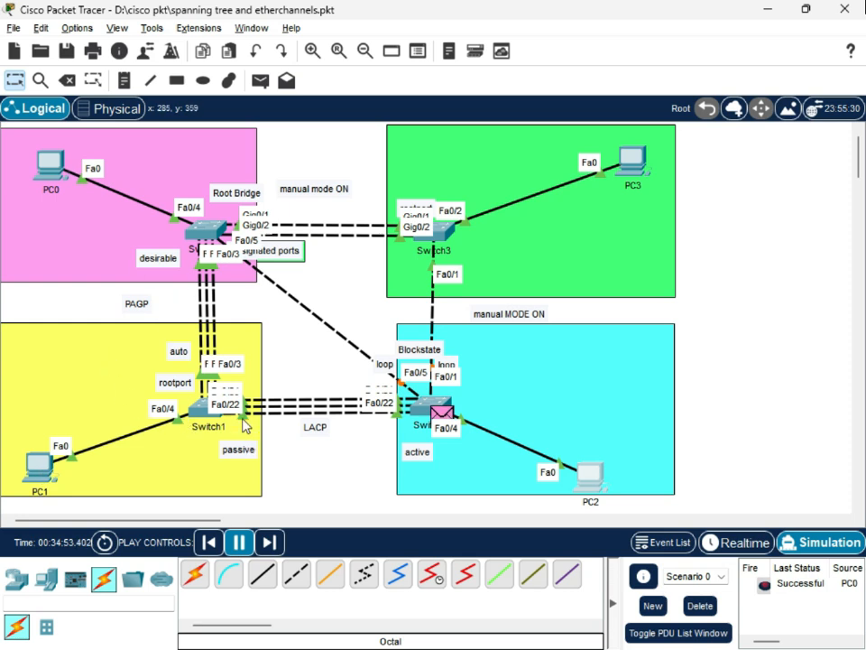
Delete the PDU from Scenario 0 and shift Switch2 slightly toward PC2.
{"action": "scroll", "coordinate": [578, 442], "scroll_direction": "down", "scroll_amount": 2}
{"action": "scroll", "coordinate": [411, 457], "scroll_direction": "down", "scroll_amount": 8}
{"action": "scroll", "coordinate": [416, 425], "scroll_direction": "up", "scroll_amount": 10}
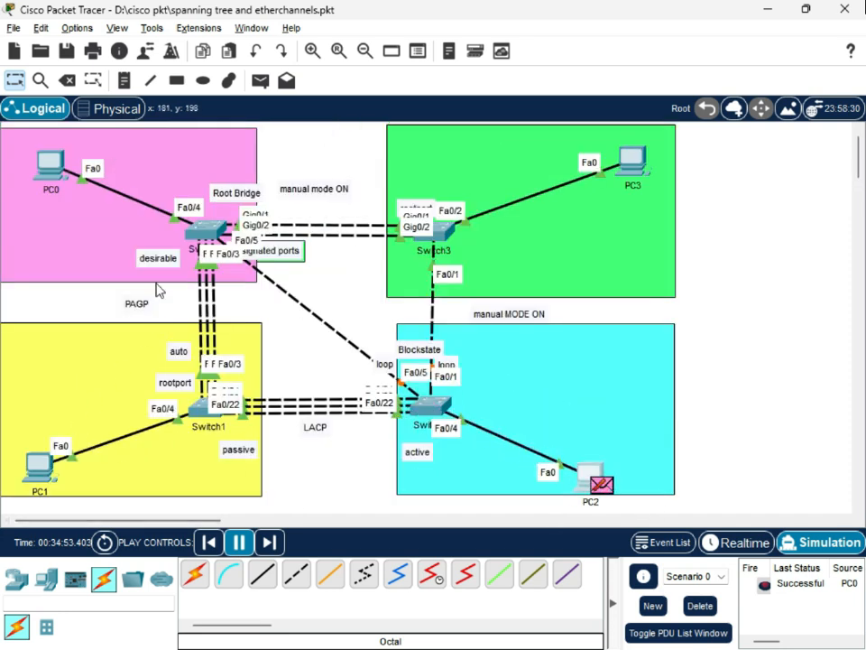
{"action": "left_click", "coordinate": [702, 608]}
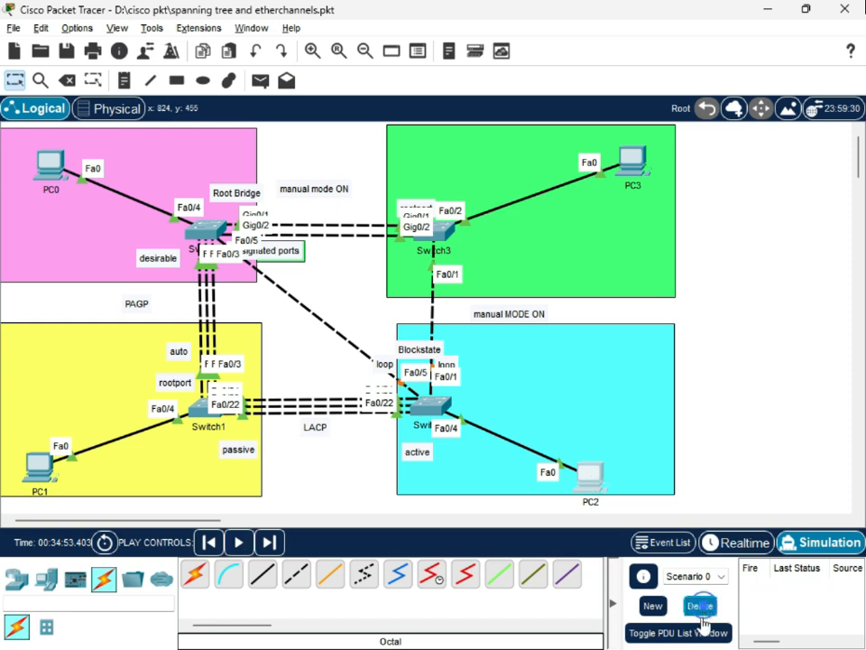
{"action": "mouse_move", "coordinate": [435, 419]}
{"action": "left_mouse_down"}
{"action": "mouse_move", "coordinate": [440, 411]}
{"action": "mouse_move", "coordinate": [443, 419]}
{"action": "left_mouse_up"}
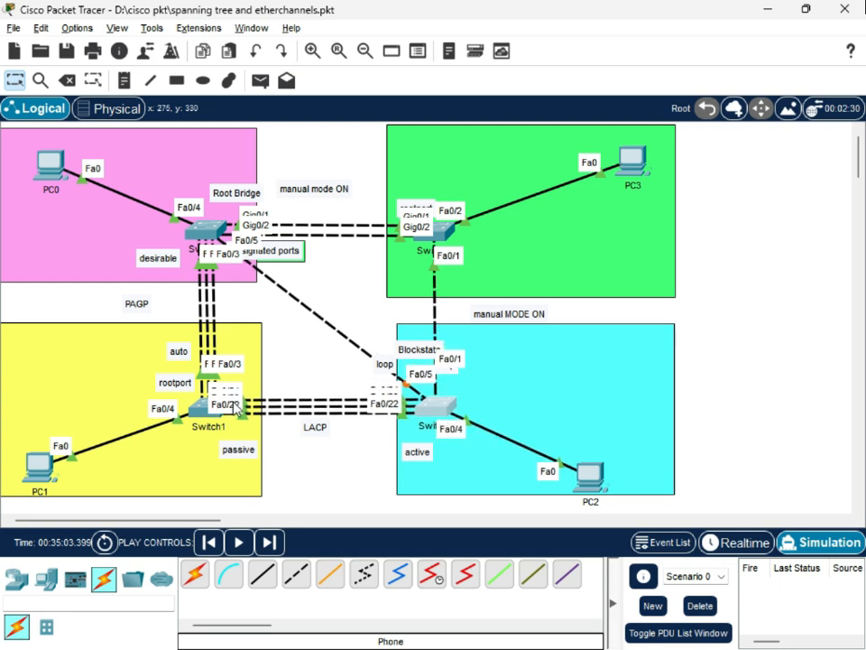
{"action": "left_click_drag", "start_coordinate": [200, 416], "coordinate": [197, 417]}
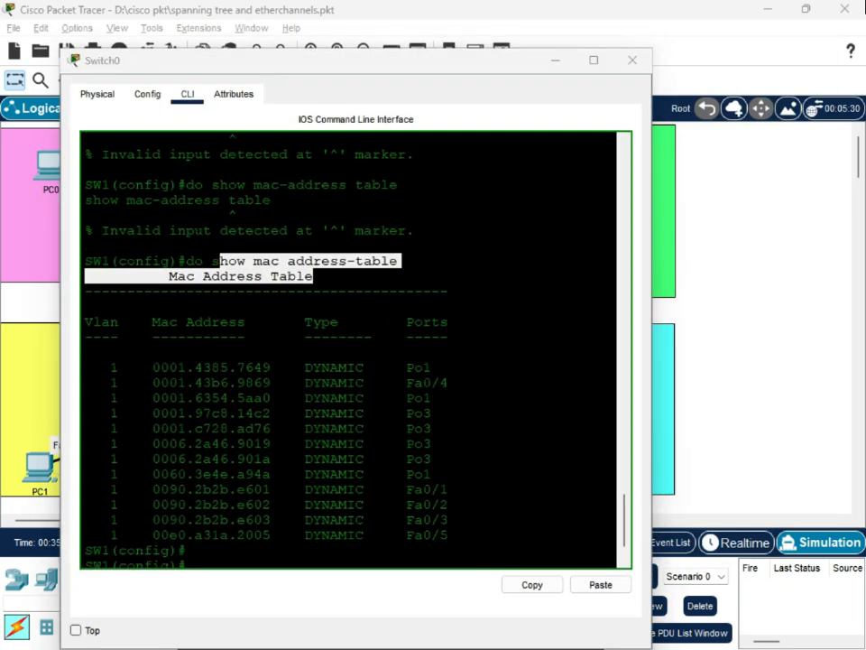
Switch to the "L3 etherchannels-L2 etherchannels.pkt" project and examine its router and switch EtherChannel links, labels and configuration notes.
{"action": "key", "text": "alt+Tab"}
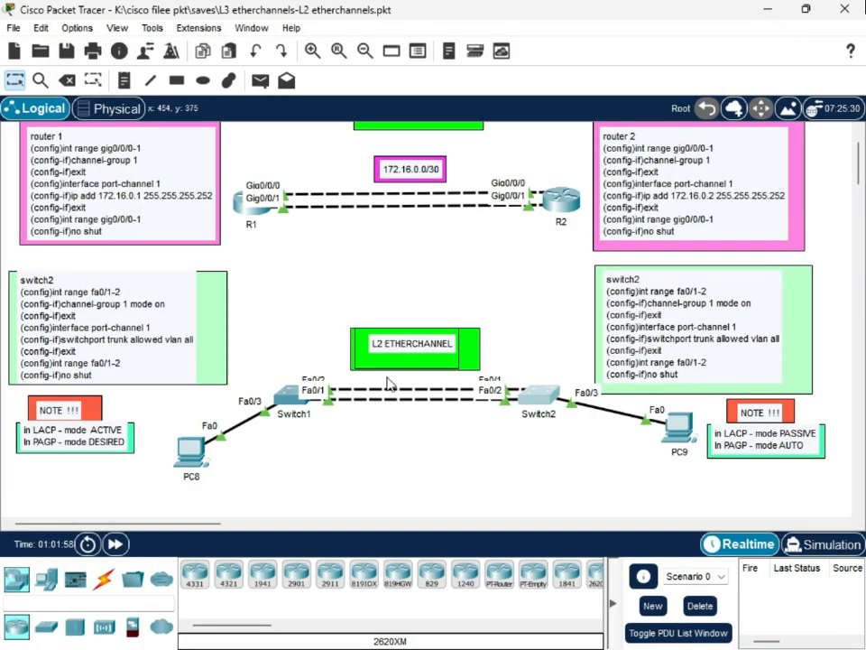
{"action": "scroll", "coordinate": [393, 372], "scroll_direction": "up", "scroll_amount": 2}
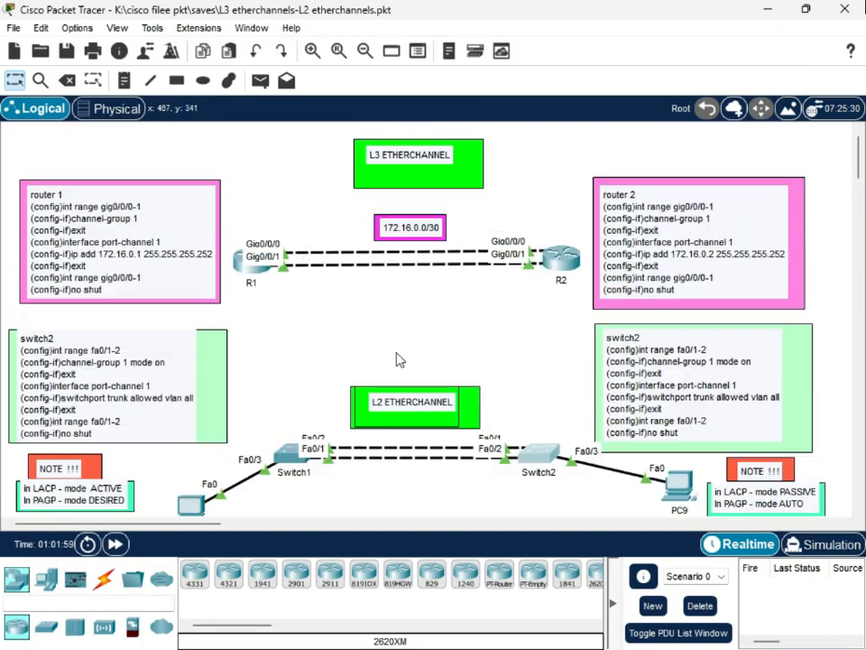
{"action": "scroll", "coordinate": [399, 359], "scroll_direction": "down", "scroll_amount": 2}
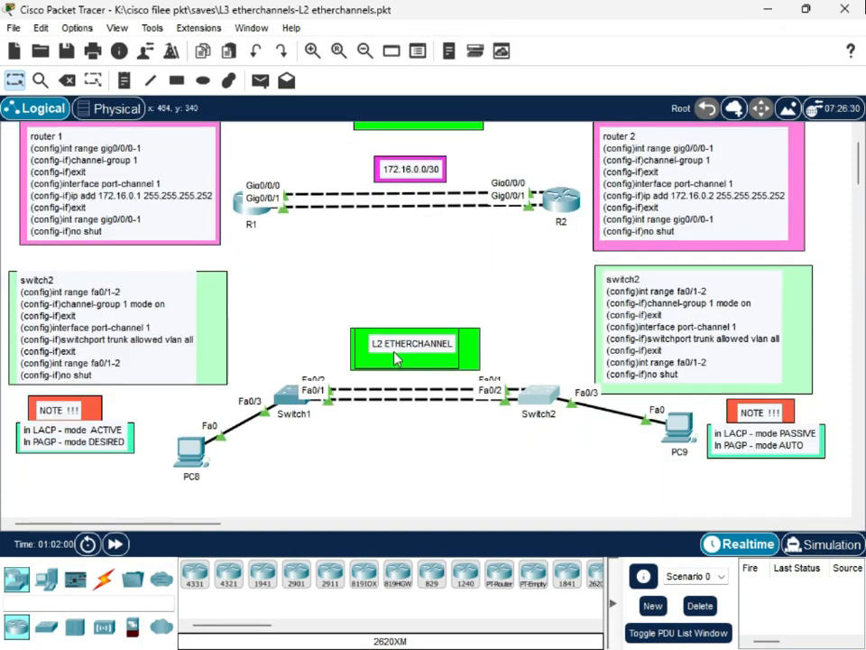
{"action": "scroll", "coordinate": [397, 361], "scroll_direction": "up", "scroll_amount": 2}
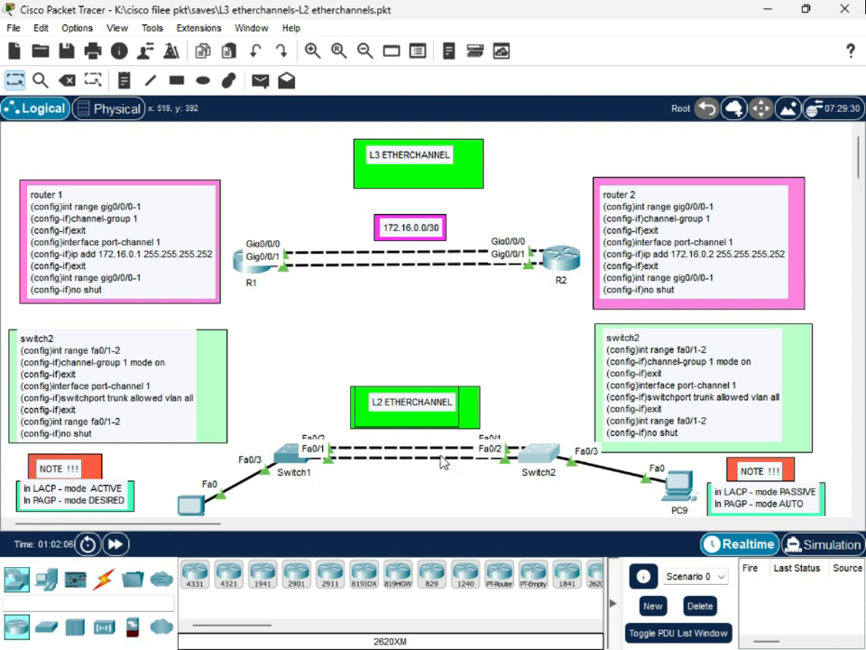
{"action": "scroll", "coordinate": [442, 462], "scroll_direction": "down", "scroll_amount": 2}
{"action": "scroll", "coordinate": [403, 375], "scroll_direction": "up", "scroll_amount": 2}
{"action": "left_click", "coordinate": [404, 232]}
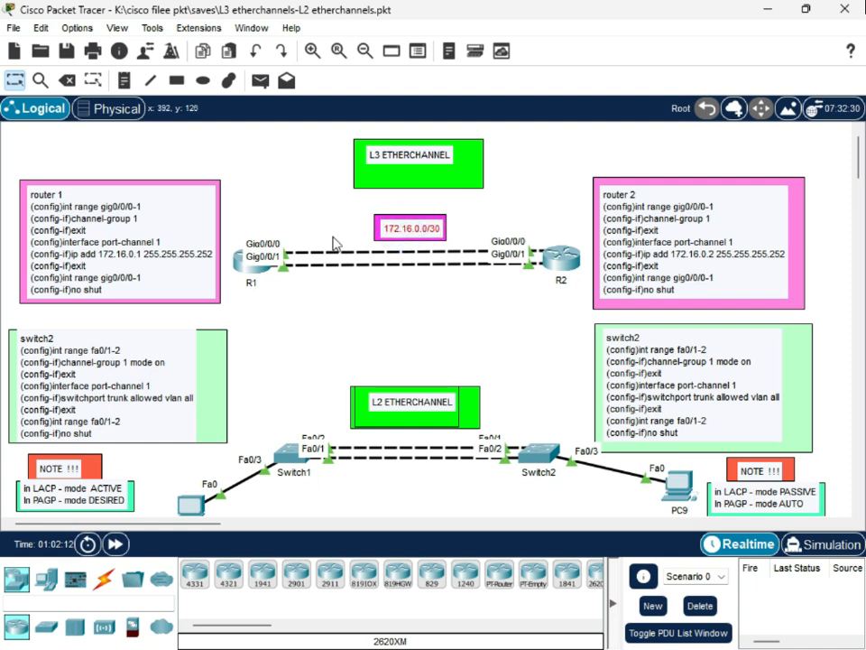
{"action": "left_click", "coordinate": [396, 400]}
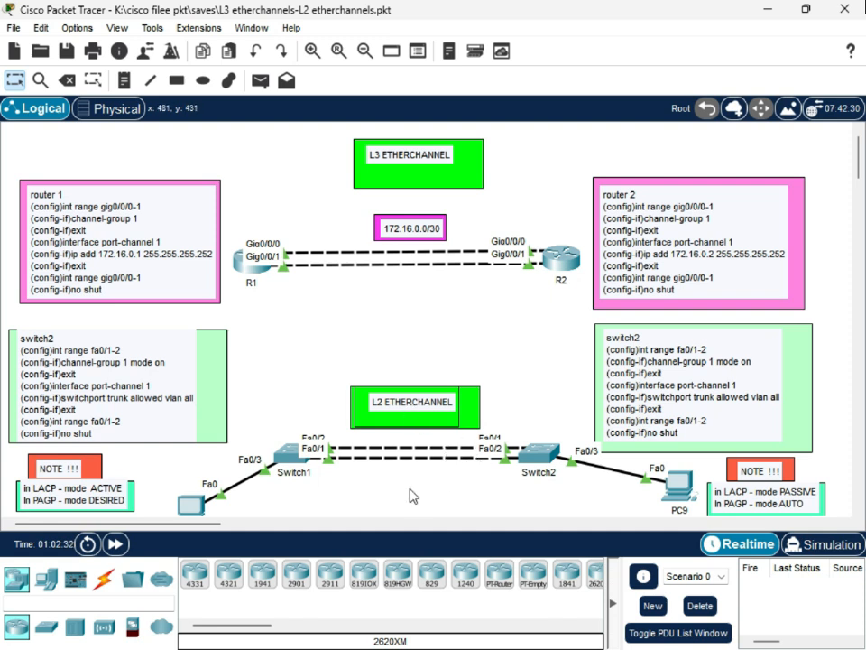
{"action": "scroll", "coordinate": [270, 424], "scroll_direction": "down", "scroll_amount": 1}
{"action": "scroll", "coordinate": [325, 433], "scroll_direction": "up", "scroll_amount": 1}
{"action": "scroll", "coordinate": [479, 475], "scroll_direction": "down", "scroll_amount": 2}
{"action": "scroll", "coordinate": [545, 453], "scroll_direction": "up", "scroll_amount": 2}
{"action": "scroll", "coordinate": [200, 501], "scroll_direction": "down", "scroll_amount": 2}
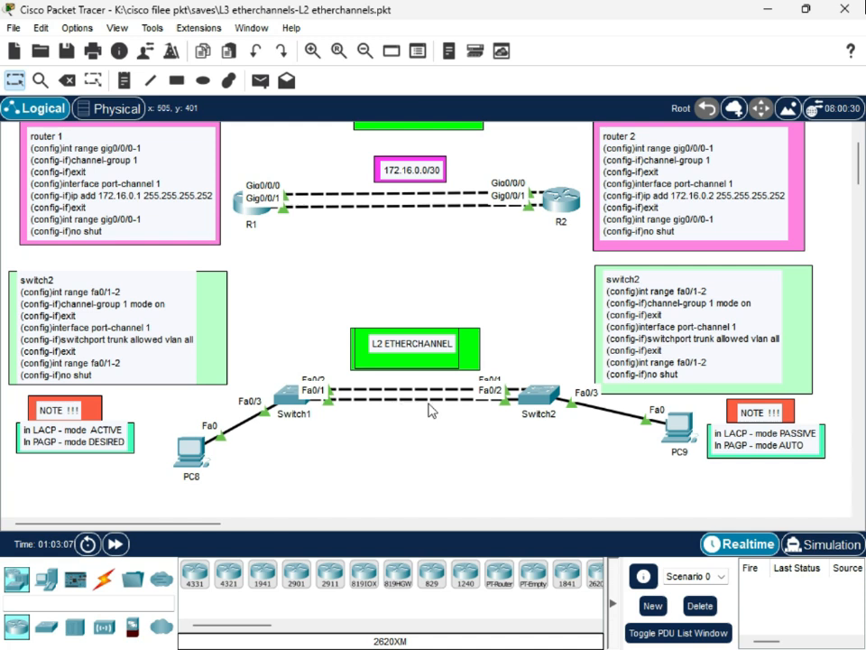
{"action": "scroll", "coordinate": [458, 466], "scroll_direction": "up", "scroll_amount": 2}
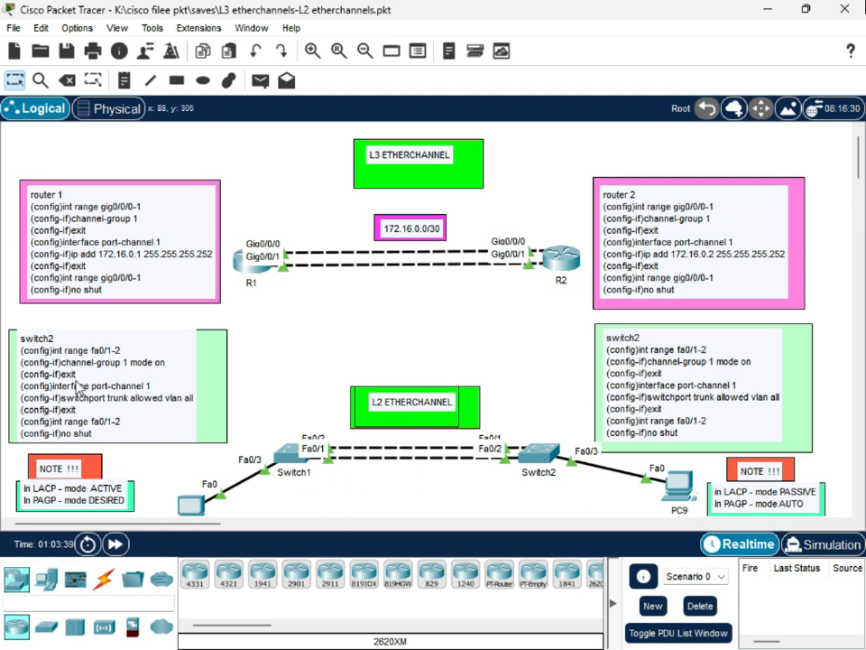
{"action": "double_click", "coordinate": [50, 333]}
{"action": "double_click", "coordinate": [49, 333]}
{"action": "left_click", "coordinate": [54, 335]}
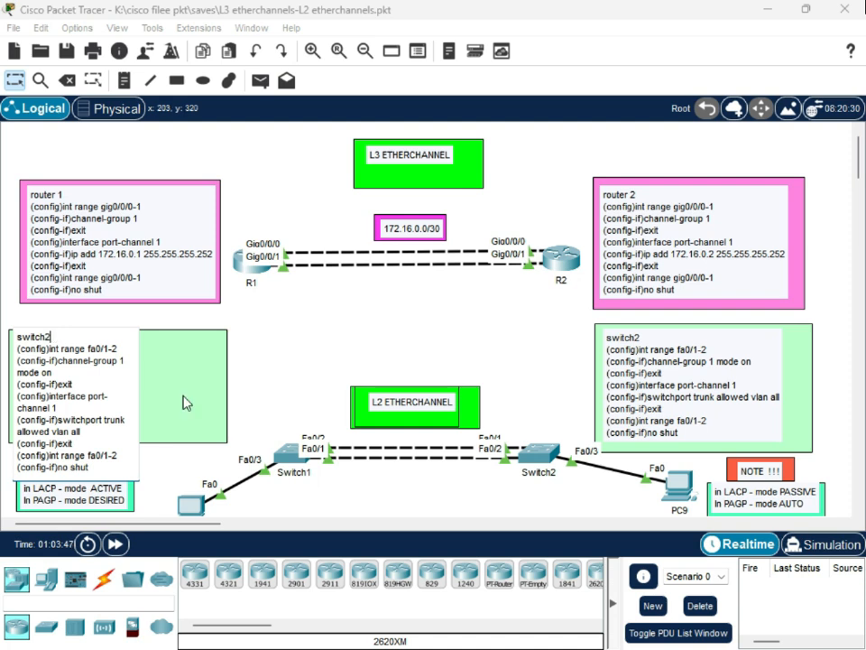
{"action": "left_click", "coordinate": [371, 487]}
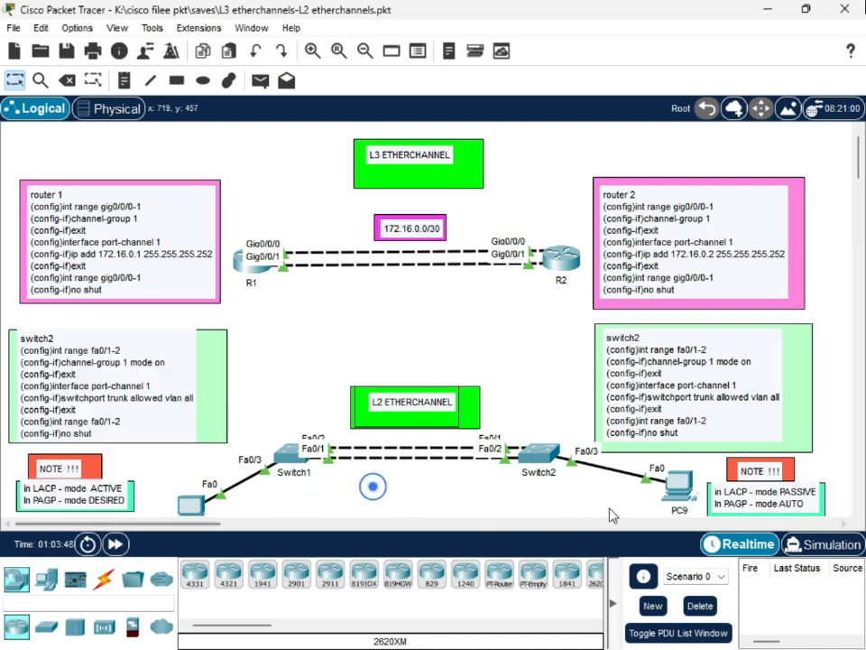
Retitle the configuration note beside Switch1 as "switch1" and add a blank line beneath the title.
{"action": "double_click", "coordinate": [55, 339]}
{"action": "left_click", "coordinate": [56, 339]}
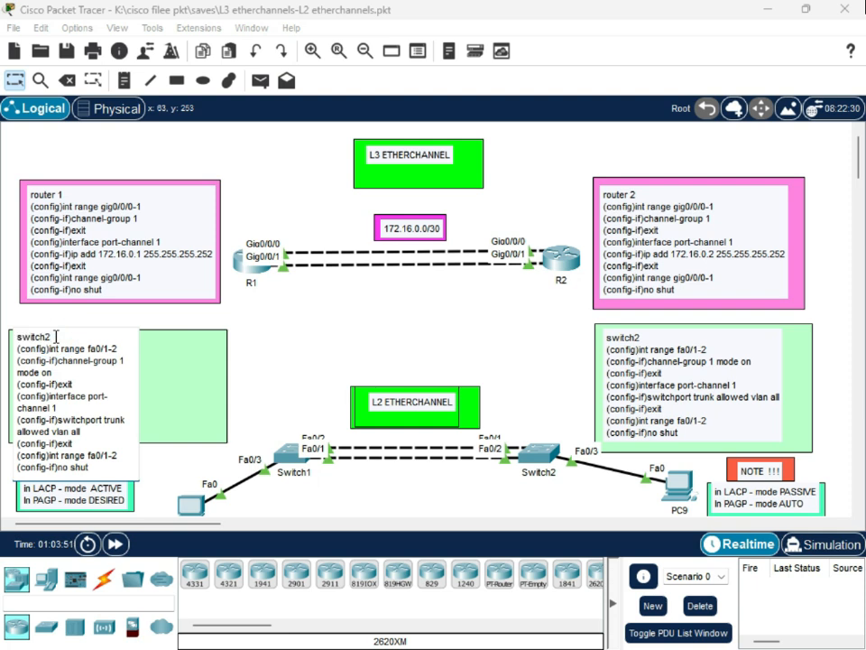
{"action": "key", "text": "Return"}
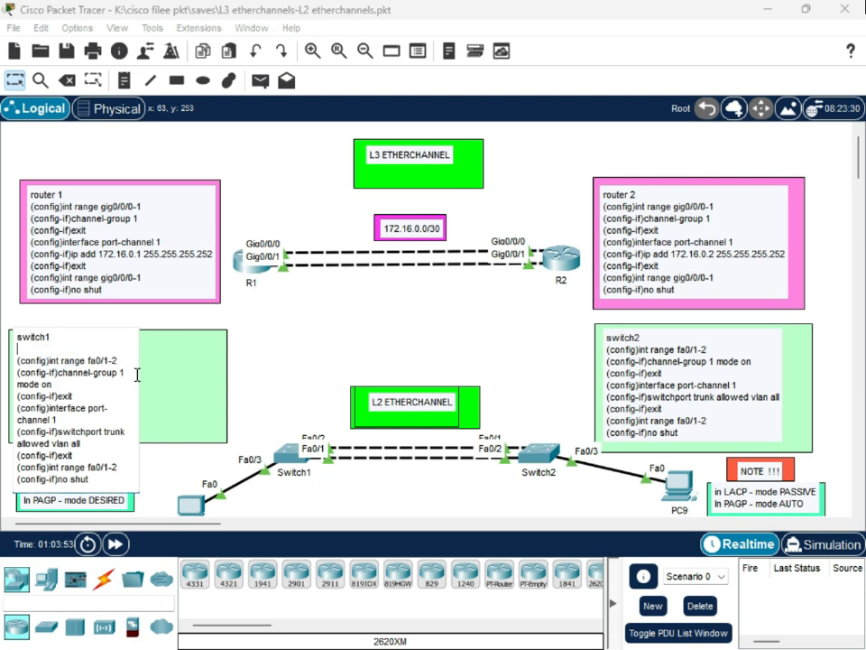
{"action": "left_click", "coordinate": [300, 348]}
Move Switch1 and Switch2 slightly further apart and shift PC8 outward, away from Switch1.
{"action": "scroll", "coordinate": [300, 349], "scroll_direction": "down", "scroll_amount": 2}
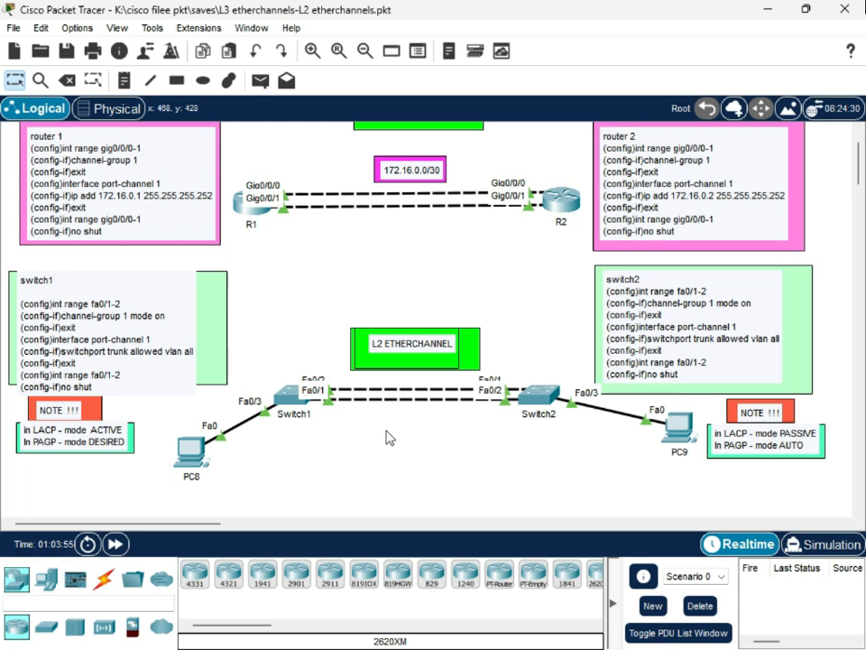
{"action": "left_click_drag", "start_coordinate": [289, 404], "coordinate": [285, 398]}
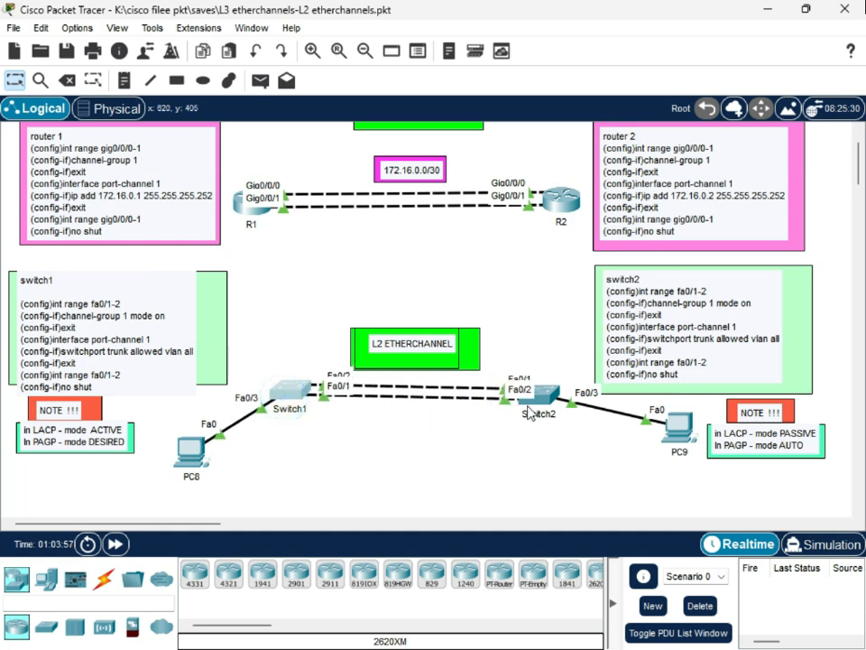
{"action": "left_click_drag", "start_coordinate": [531, 411], "coordinate": [543, 406]}
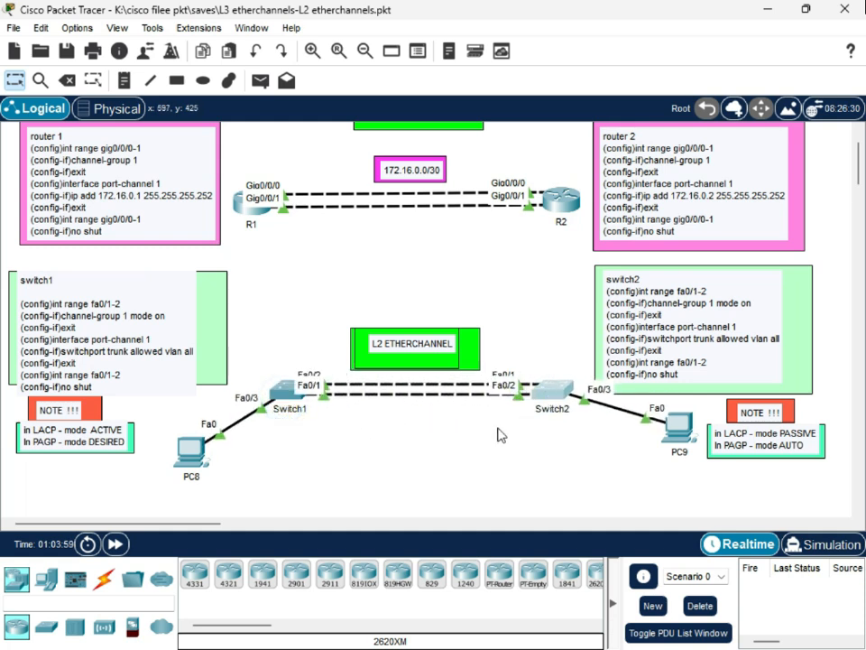
{"action": "scroll", "coordinate": [106, 325], "scroll_direction": "up", "scroll_amount": 2}
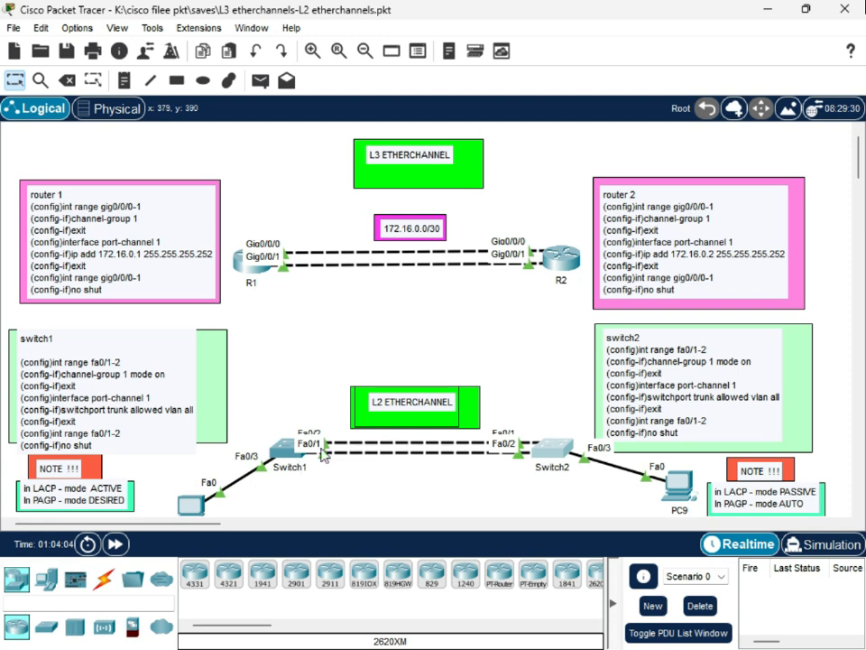
{"action": "left_click_drag", "start_coordinate": [287, 451], "coordinate": [282, 452]}
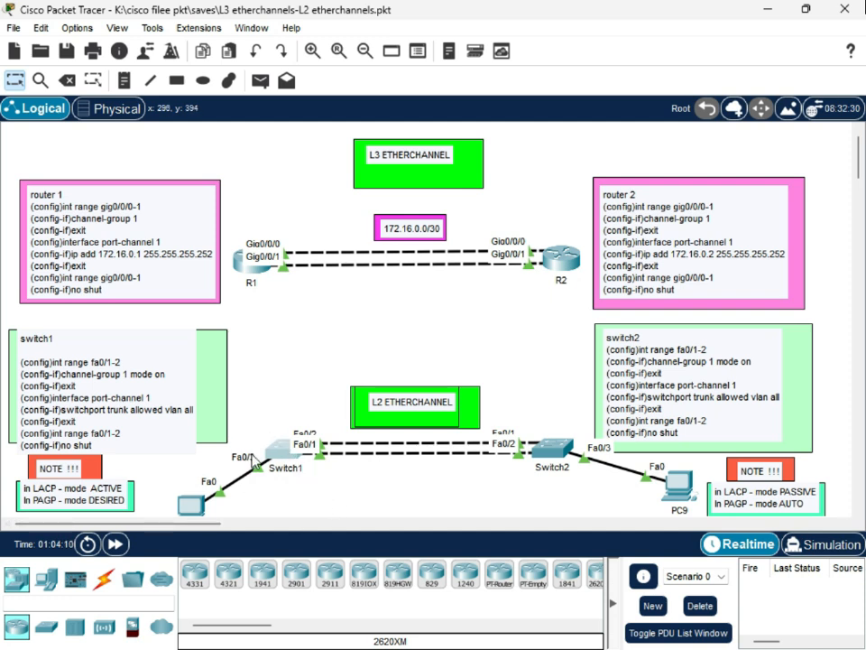
{"action": "left_click_drag", "start_coordinate": [190, 507], "coordinate": [180, 495]}
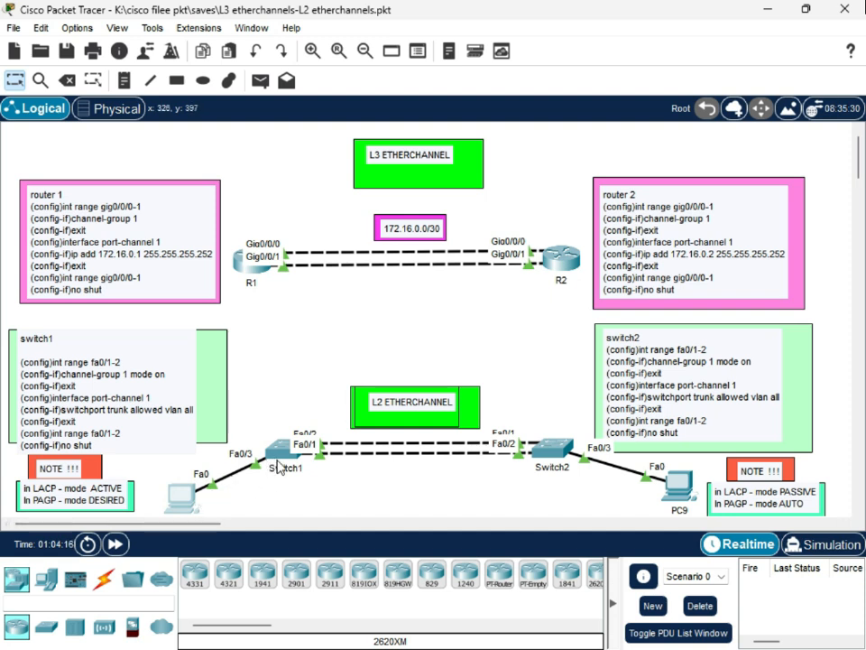
{"action": "mouse_move", "coordinate": [171, 503]}
{"action": "left_mouse_down"}
{"action": "mouse_move", "coordinate": [159, 499]}
{"action": "mouse_move", "coordinate": [166, 502]}
{"action": "left_mouse_up"}
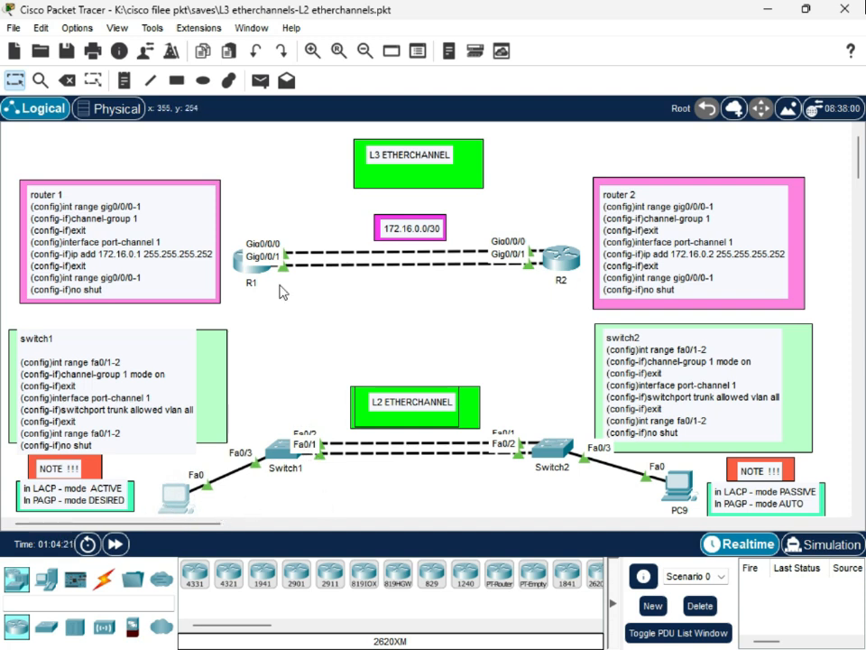
Start the Ellipse drawing tool and bring up its outline and fill options.
{"action": "left_click", "coordinate": [204, 80]}
{"action": "left_click", "coordinate": [369, 146]}
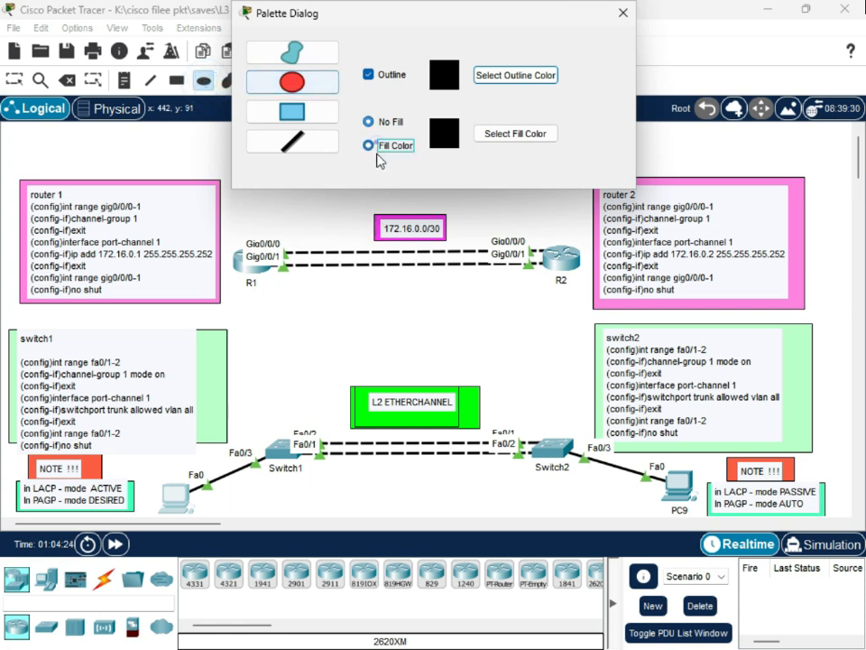
{"action": "left_click", "coordinate": [506, 134]}
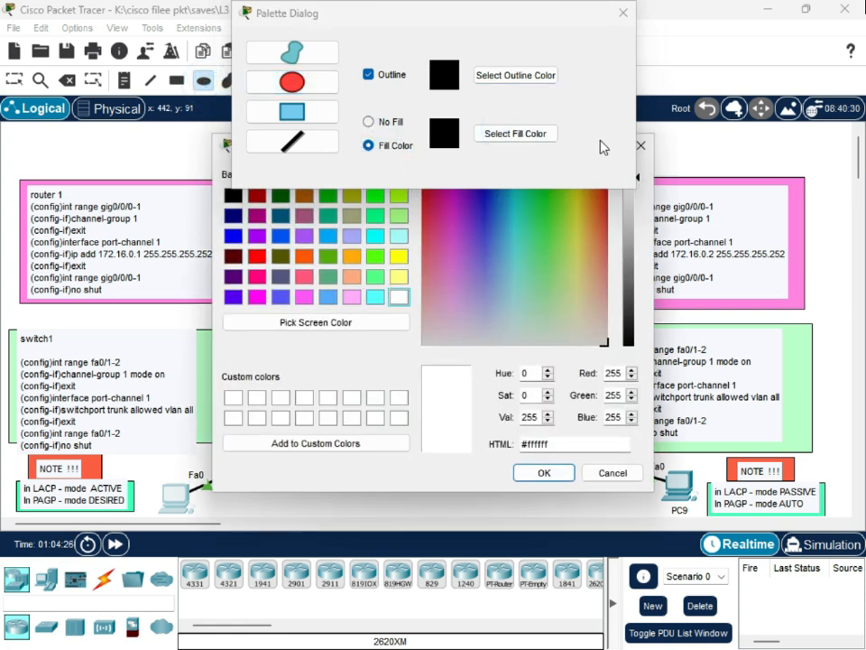
{"action": "left_click", "coordinate": [368, 121]}
{"action": "left_click", "coordinate": [369, 123]}
{"action": "left_click", "coordinate": [368, 122]}
{"action": "left_click", "coordinate": [384, 121]}
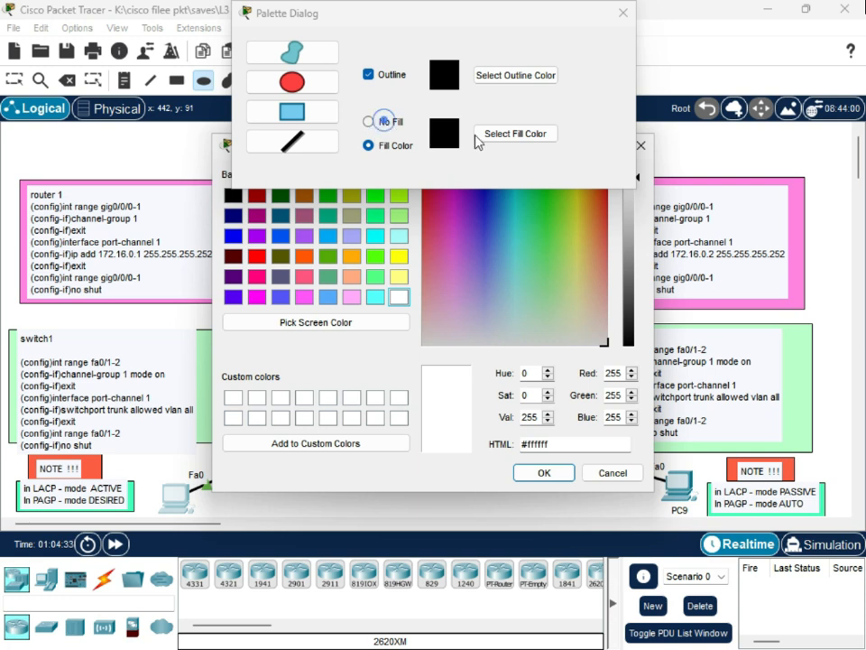
{"action": "left_click", "coordinate": [368, 121]}
{"action": "left_click", "coordinate": [296, 85]}
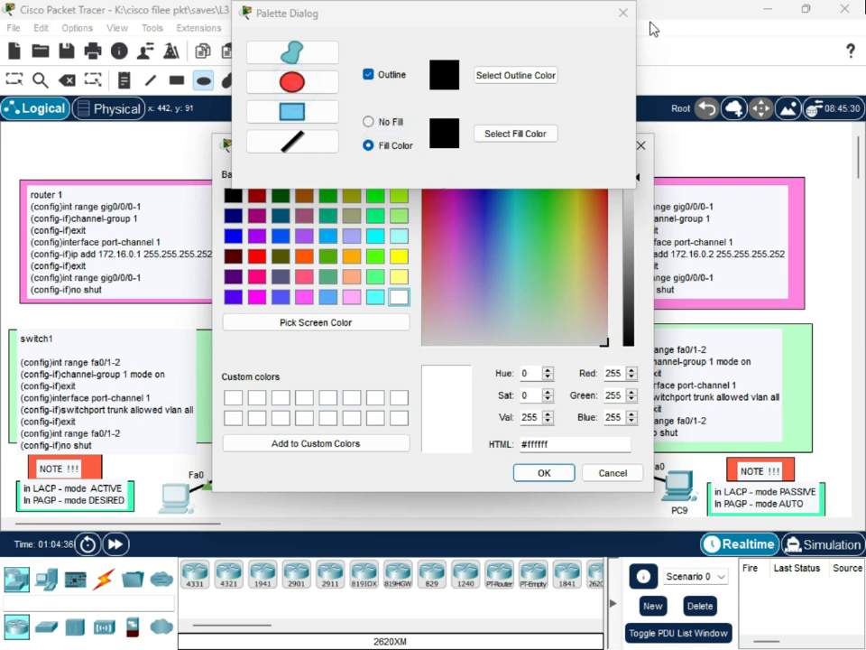
{"action": "left_click", "coordinate": [609, 473]}
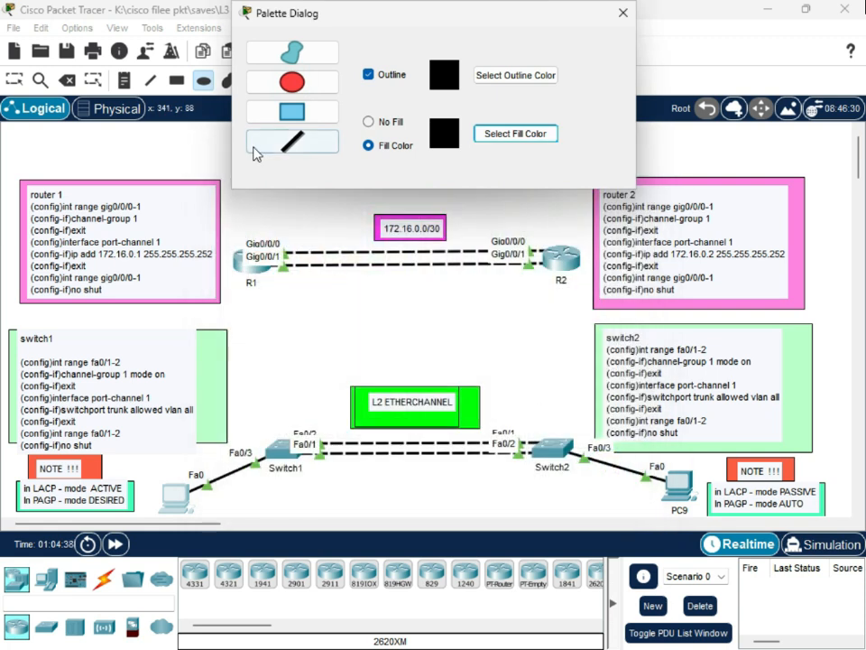
{"action": "left_click", "coordinate": [369, 122]}
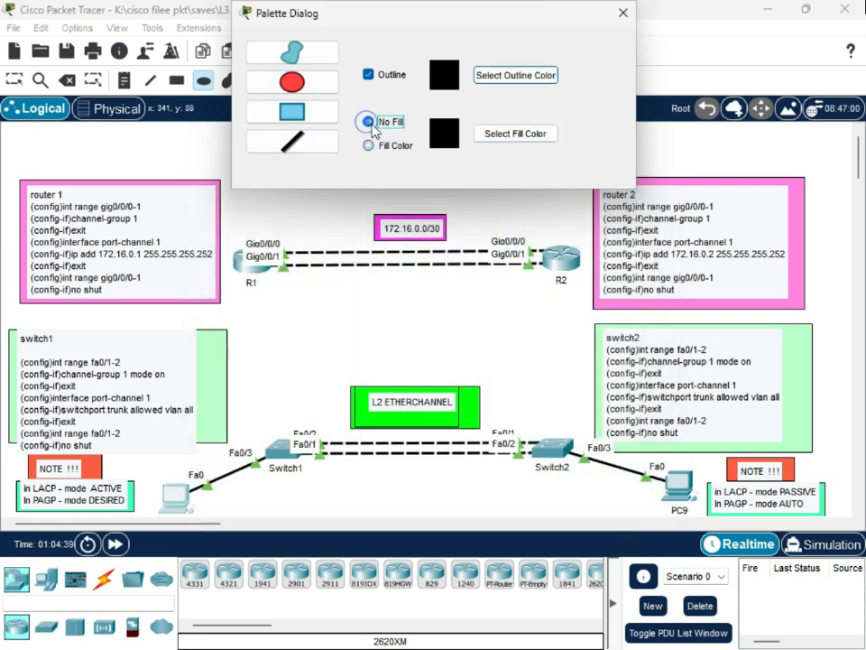
Draw two tall, narrow unfilled ellipses around the paired EtherChannel links, one near Switch1 and one near Switch2.
{"action": "left_click", "coordinate": [623, 12]}
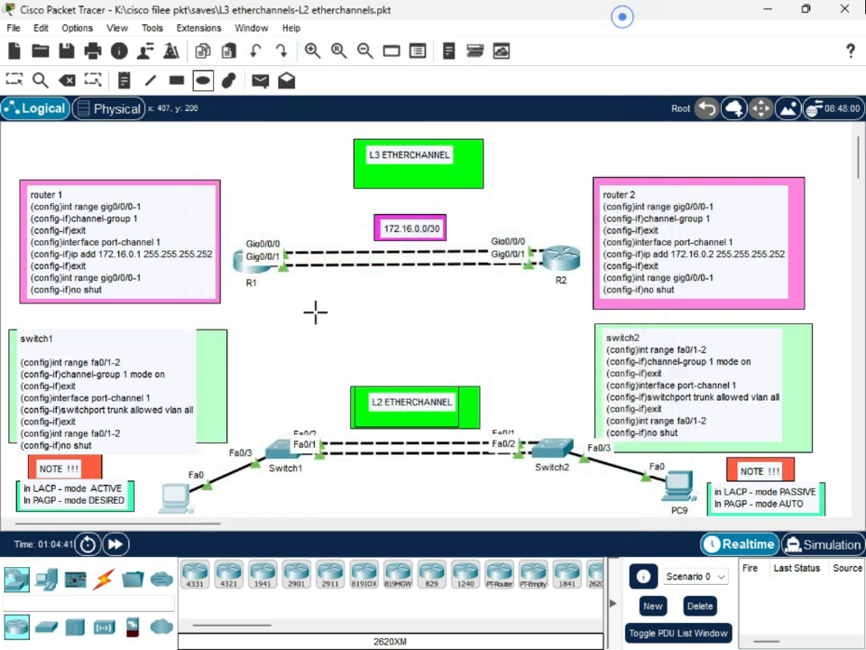
{"action": "left_click", "coordinate": [320, 424]}
{"action": "left_click_drag", "start_coordinate": [326, 466], "coordinate": [337, 469]}
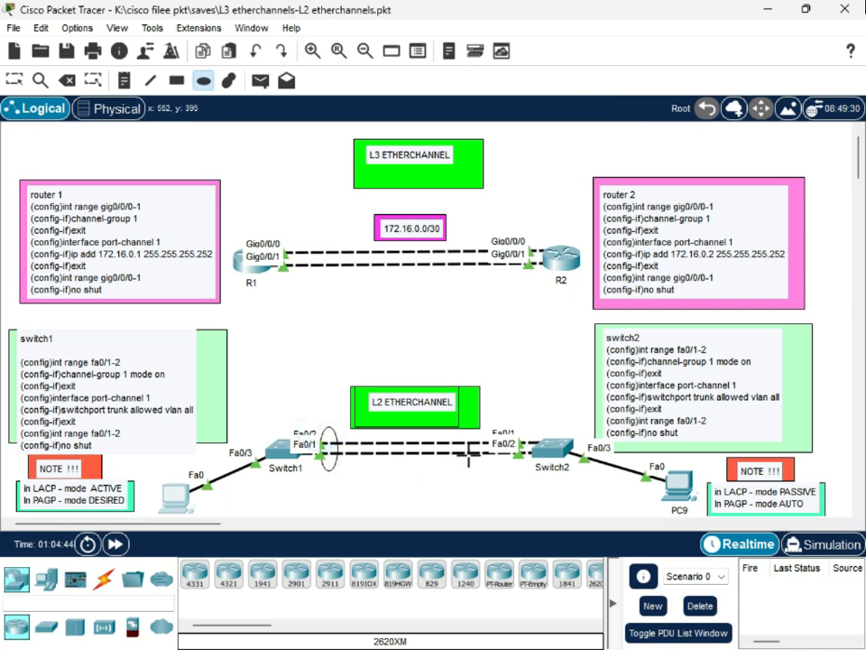
{"action": "left_click_drag", "start_coordinate": [487, 431], "coordinate": [474, 464]}
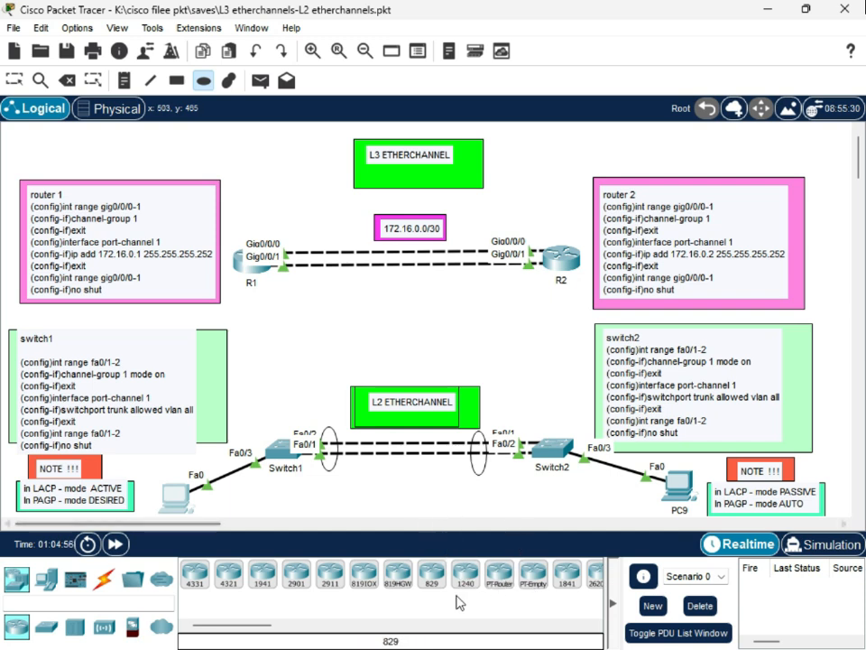
{"action": "key", "text": "Escape"}
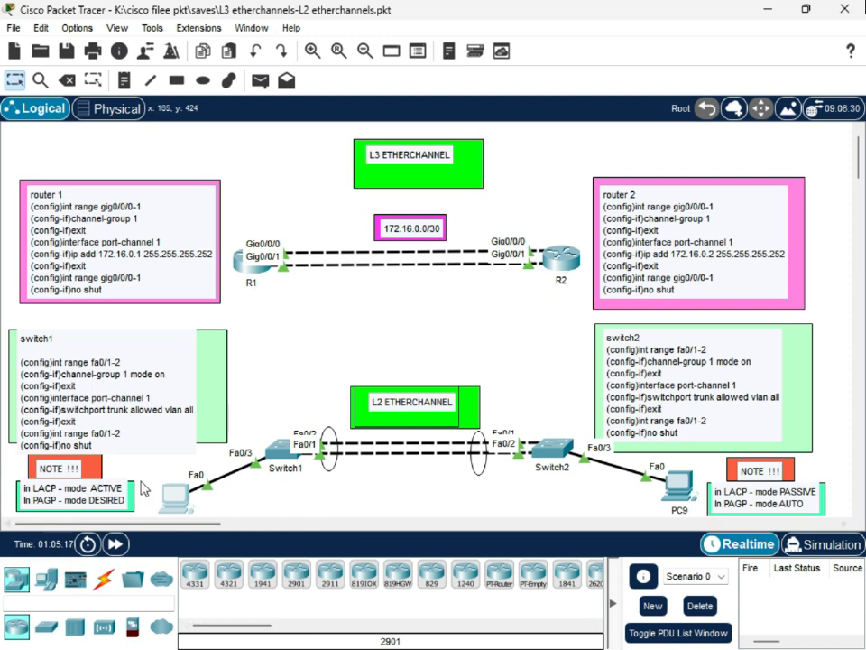
Shift the switch1 configuration note slightly inward and up over its green box.
{"action": "scroll", "coordinate": [144, 488], "scroll_direction": "down", "scroll_amount": 3}
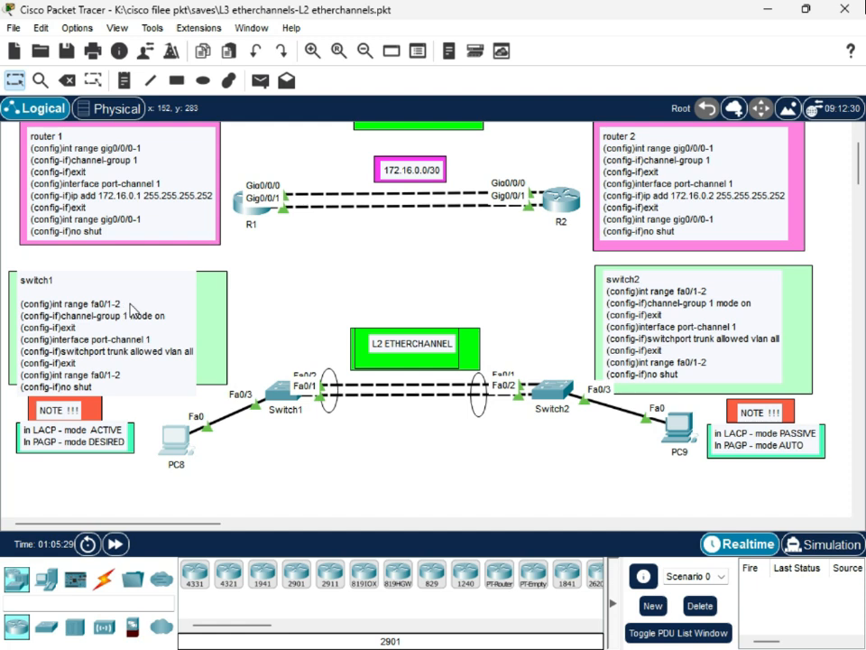
{"action": "left_click_drag", "start_coordinate": [133, 311], "coordinate": [161, 302]}
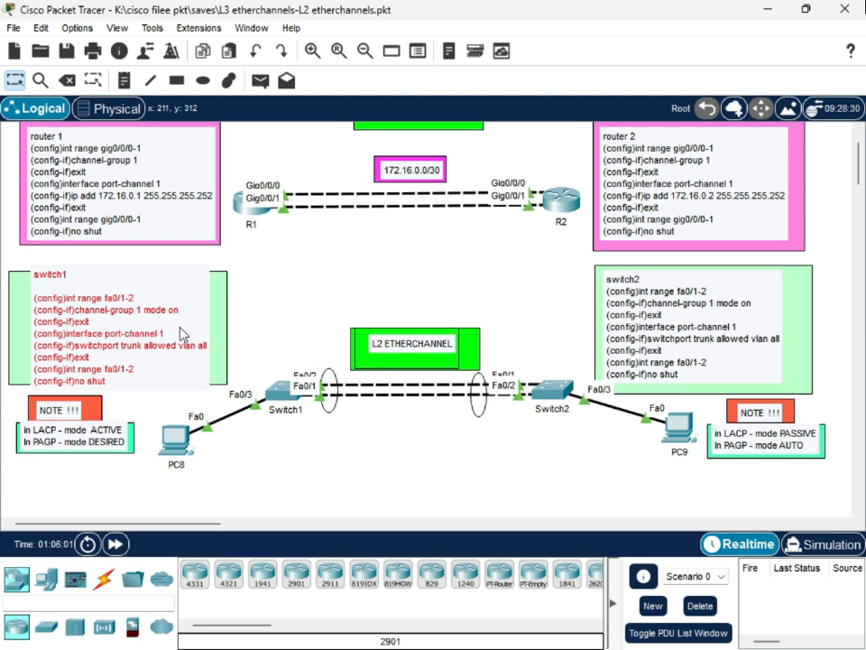
{"action": "left_click", "coordinate": [296, 312]}
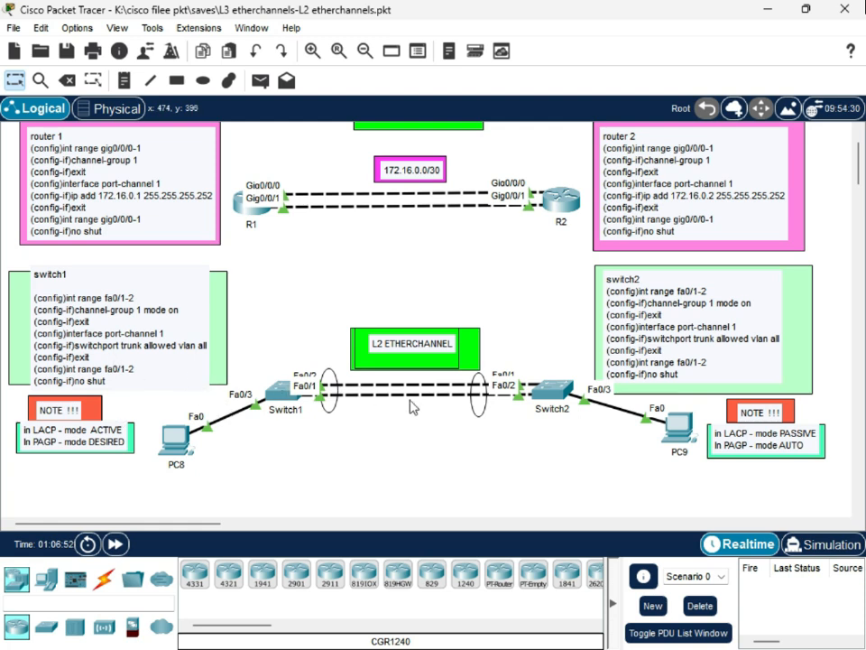
Open Switch1's command line interface, bring up its prompt and move its window clear of the switch1 note.
{"action": "double_click", "coordinate": [278, 396]}
{"action": "left_click", "coordinate": [317, 93]}
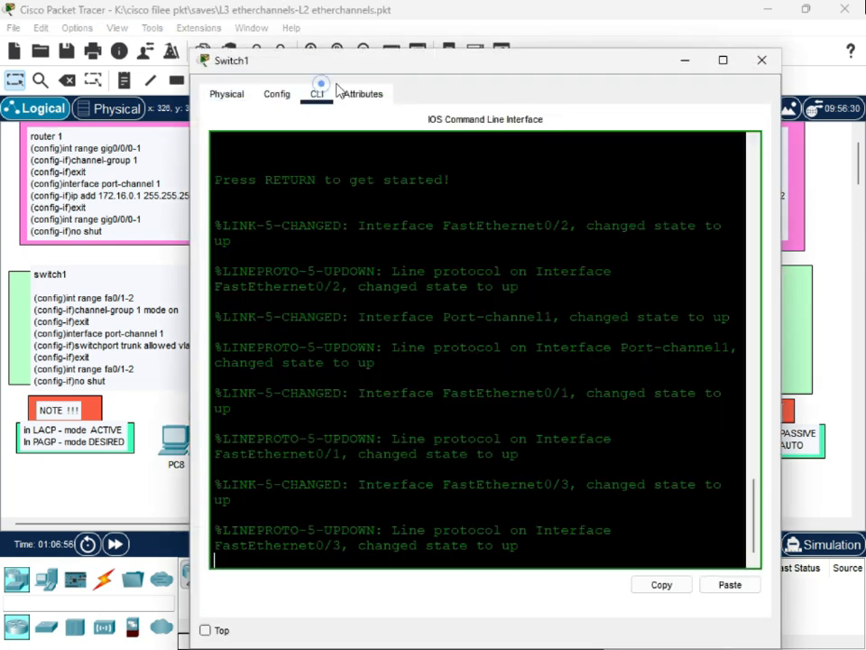
{"action": "left_click_drag", "start_coordinate": [499, 67], "coordinate": [647, 61]}
{"action": "left_click", "coordinate": [700, 543]}
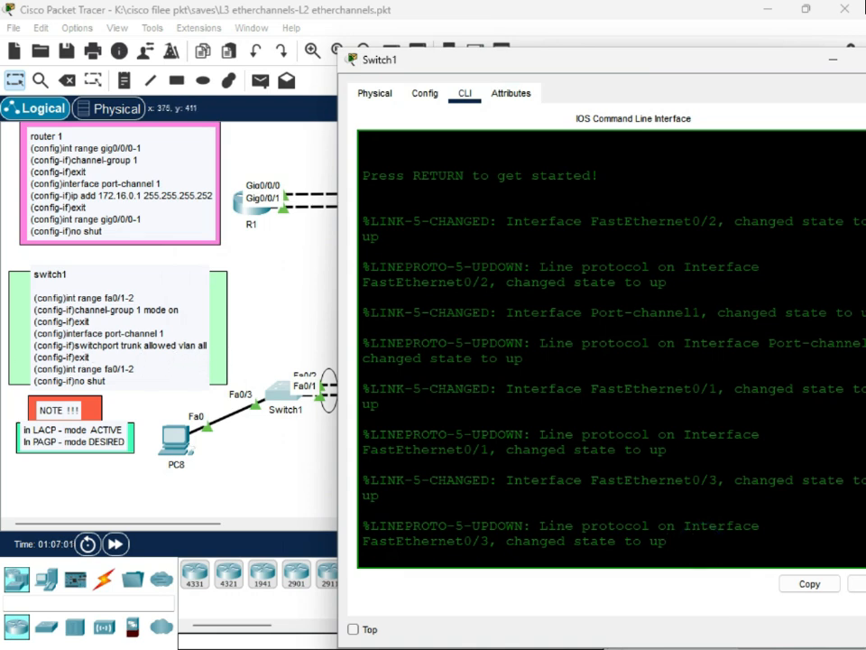
{"action": "left_click", "coordinate": [719, 545]}
{"action": "key", "text": "Return"}
{"action": "key", "text": "Return"}
{"action": "key", "text": "Return"}
{"action": "key", "text": "Return"}
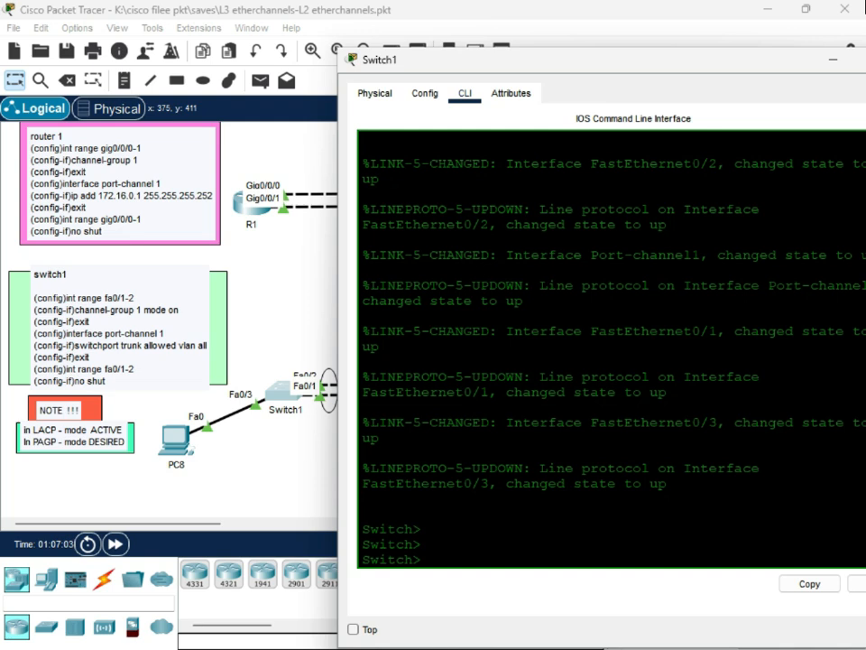
Enter privileged mode with "en" and global configuration mode with "config terminal" on Switch1.
{"action": "type", "text": "en"}
{"action": "key", "text": "Return"}
{"action": "key", "text": "Return"}
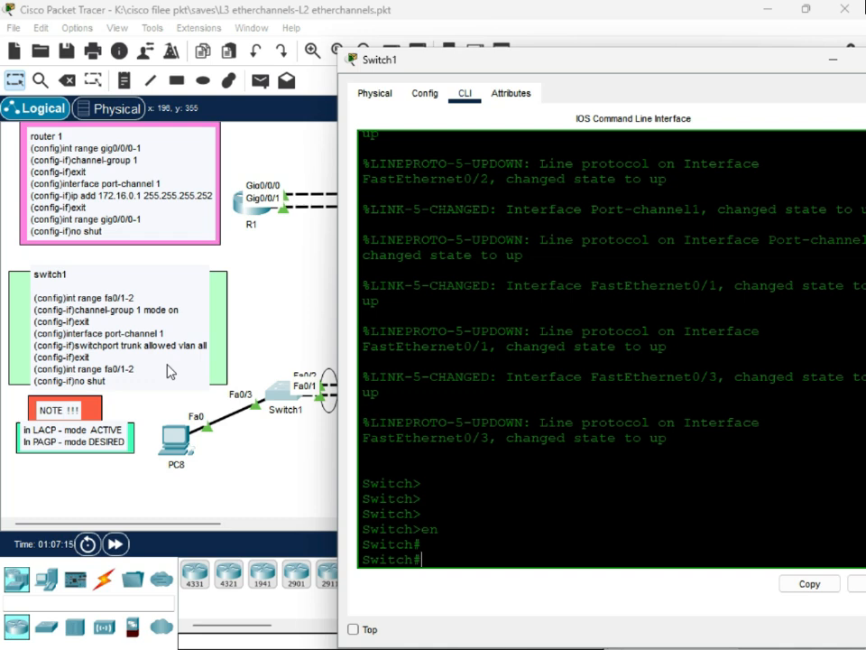
{"action": "type", "text": "nfig termin"}
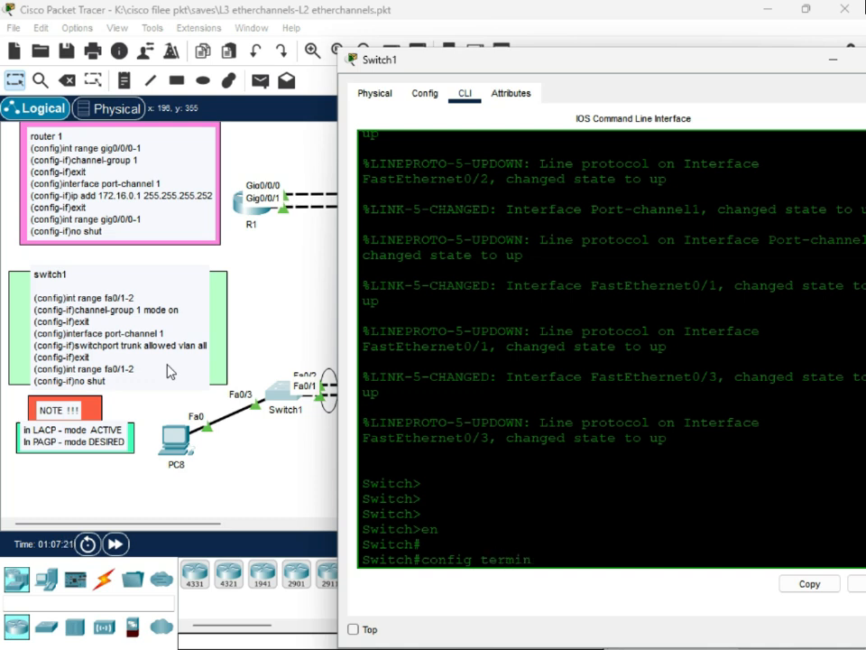
{"action": "type", "text": "al"}
{"action": "key", "text": "Return"}
{"action": "key", "text": "Return"}
{"action": "key", "text": "Return"}
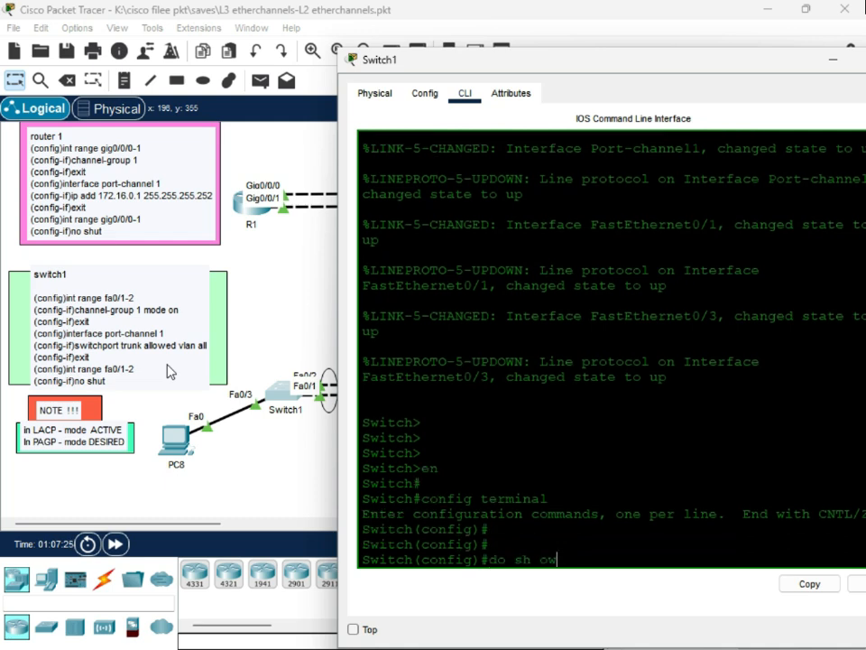
List Switch1's VLANs with "do sh vlan", examine the default VLAN entry and close the switch window.
{"action": "type", "text": "do sh vlan"}
{"action": "key", "text": "Return"}
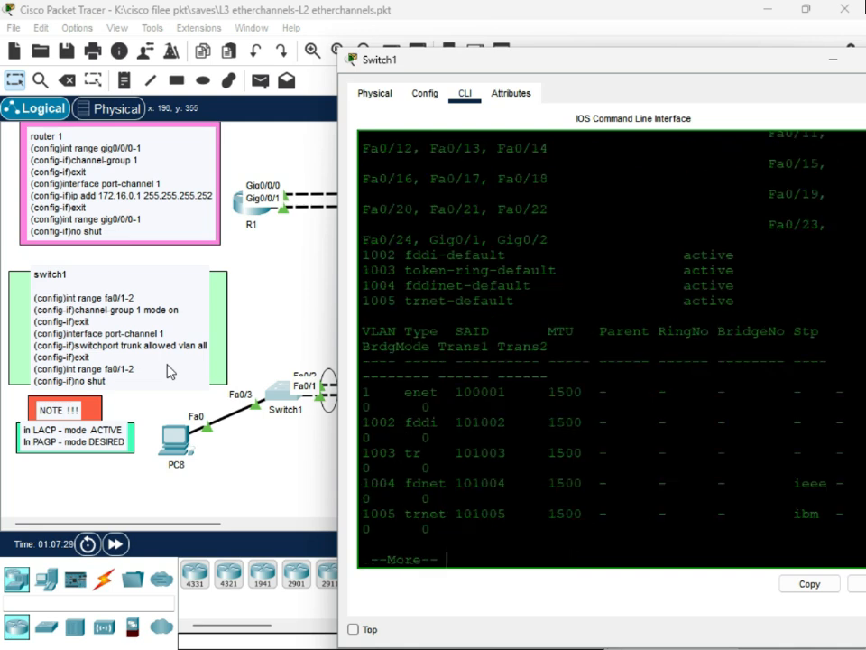
{"action": "scroll", "coordinate": [604, 352], "scroll_direction": "up", "scroll_amount": 3}
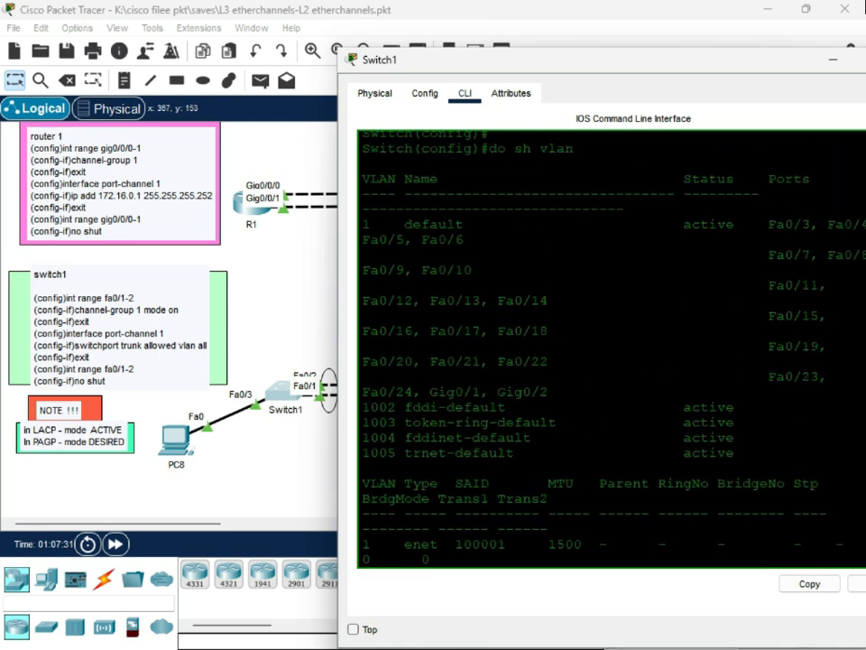
{"action": "left_click_drag", "start_coordinate": [463, 225], "coordinate": [371, 225]}
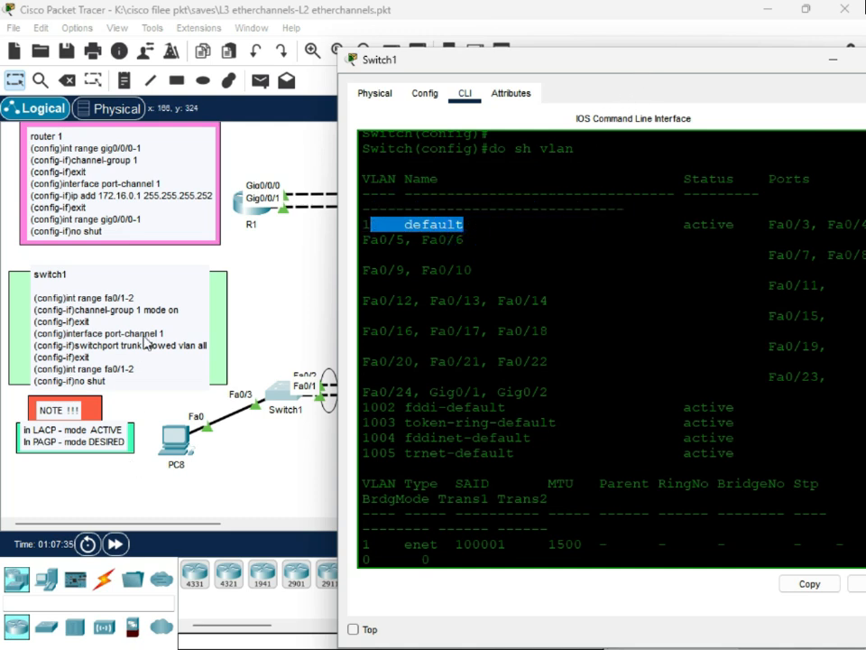
{"action": "left_click_drag", "start_coordinate": [482, 53], "coordinate": [285, 127]}
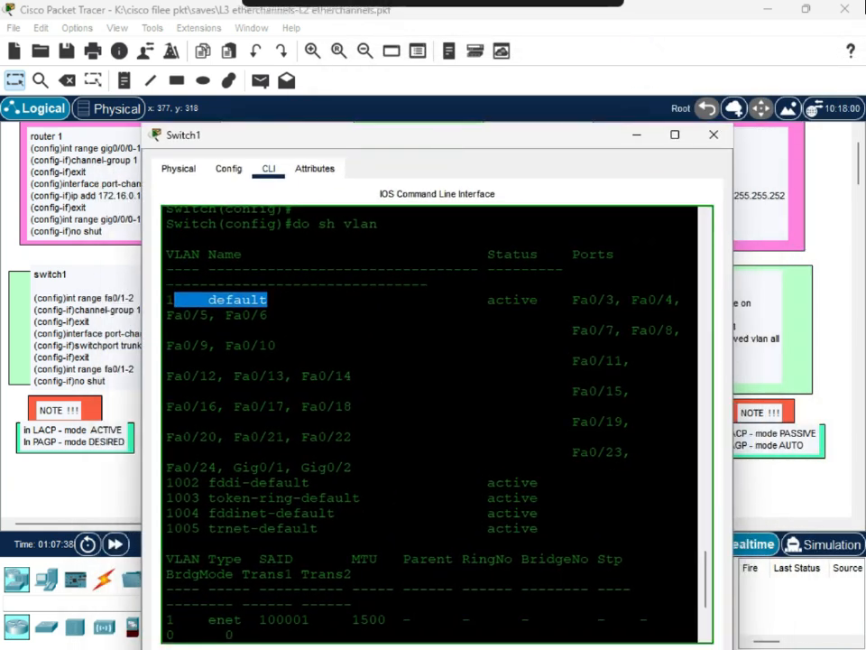
{"action": "left_click", "coordinate": [713, 136]}
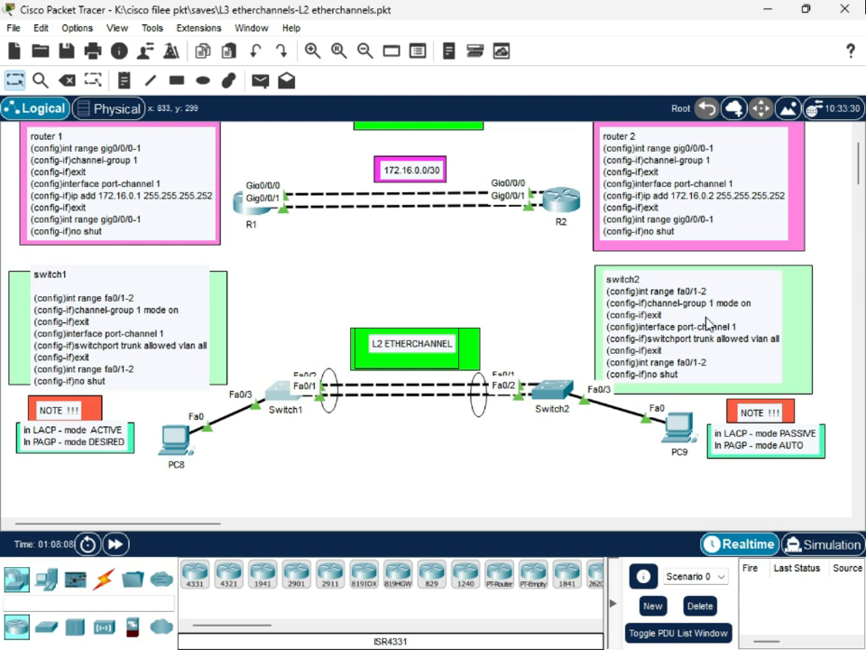
Move Switch1 slightly toward PC8 so its link ports sit clear of the nearby ellipse.
{"action": "scroll", "coordinate": [708, 325], "scroll_direction": "up", "scroll_amount": 2}
{"action": "scroll", "coordinate": [715, 326], "scroll_direction": "down", "scroll_amount": 2}
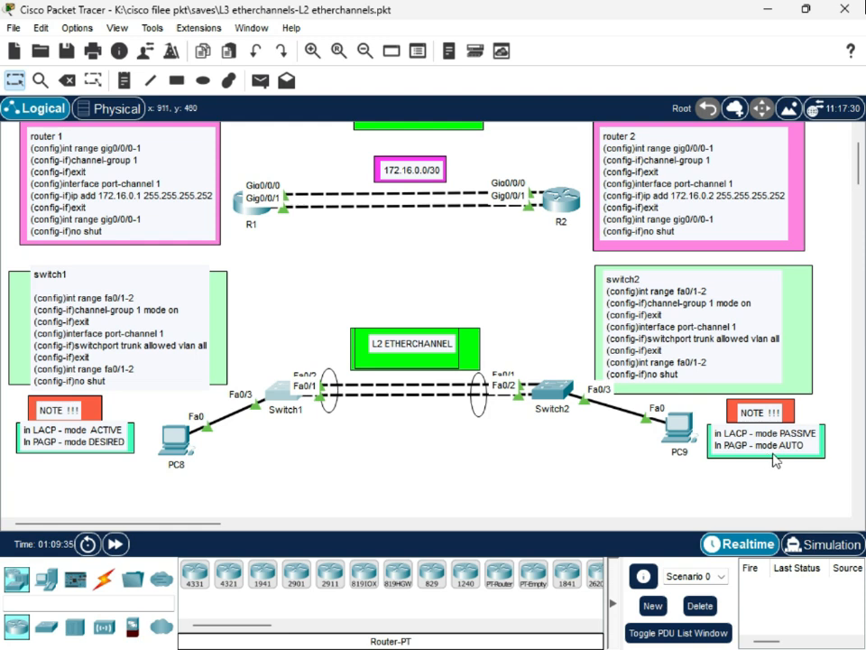
{"action": "scroll", "coordinate": [546, 442], "scroll_direction": "up", "scroll_amount": 2}
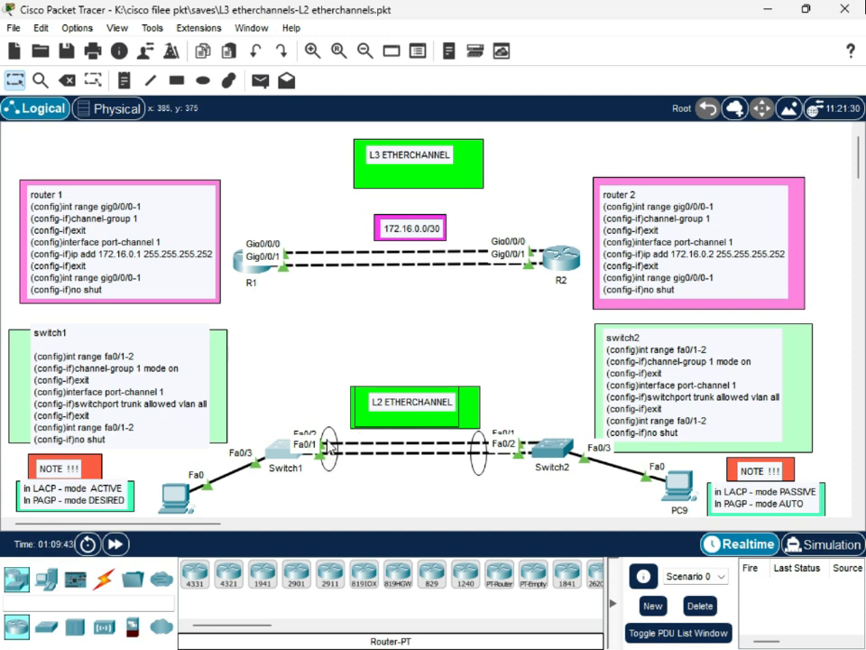
{"action": "scroll", "coordinate": [407, 440], "scroll_direction": "down", "scroll_amount": 1}
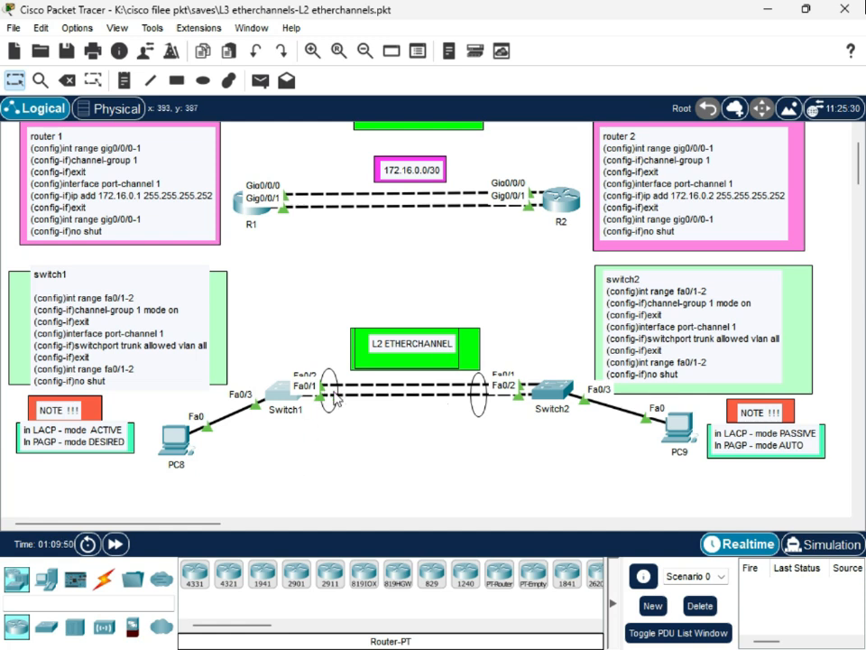
{"action": "left_click_drag", "start_coordinate": [283, 394], "coordinate": [273, 394]}
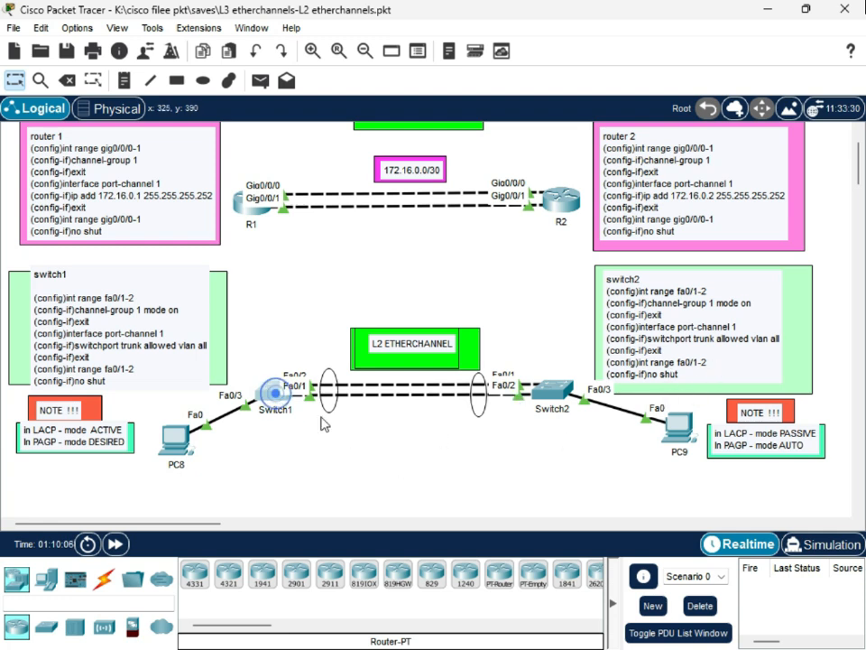
{"action": "left_click", "coordinate": [275, 391]}
{"action": "left_click", "coordinate": [759, 61]}
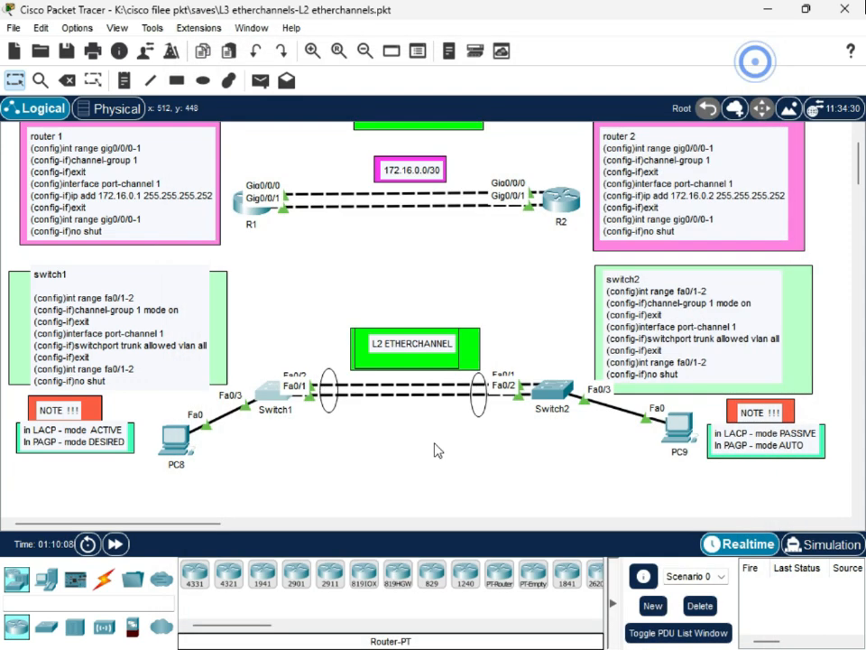
Switch to simulation mode and add a simple PDU from PC8 to PC9.
{"action": "left_click", "coordinate": [260, 80]}
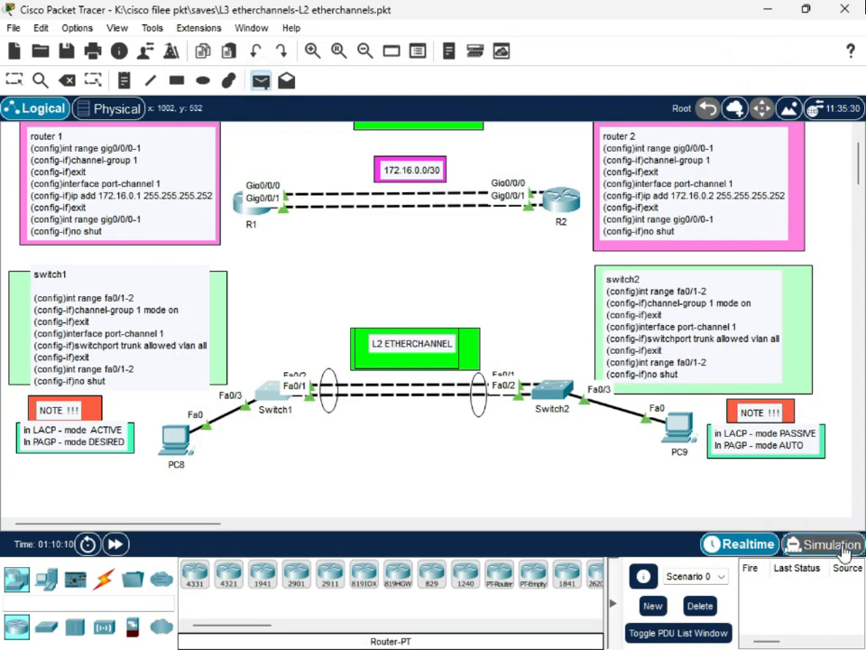
{"action": "key", "text": "shift+s"}
{"action": "left_click", "coordinate": [176, 442]}
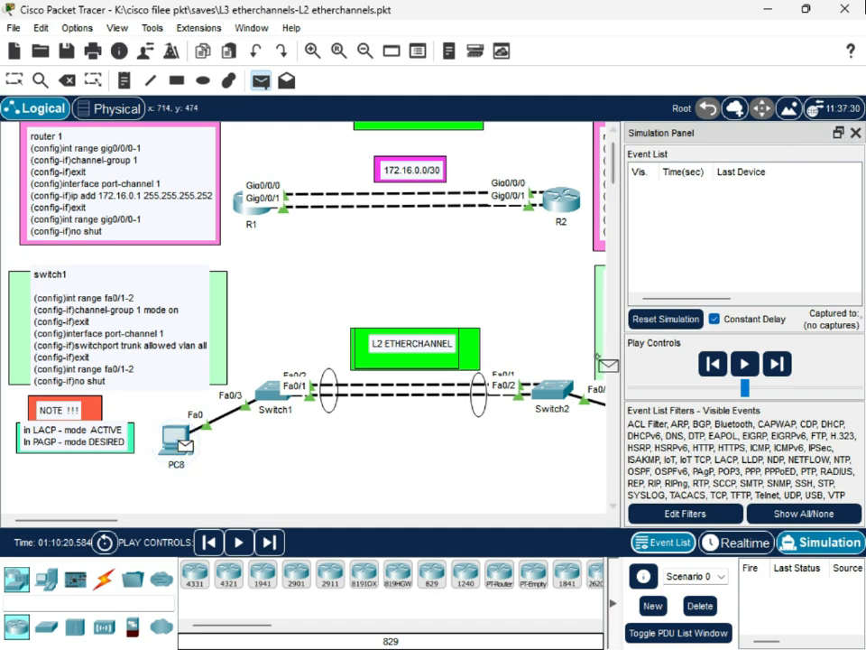
{"action": "left_click_drag", "start_coordinate": [102, 518], "coordinate": [123, 531]}
{"action": "left_click", "coordinate": [547, 428]}
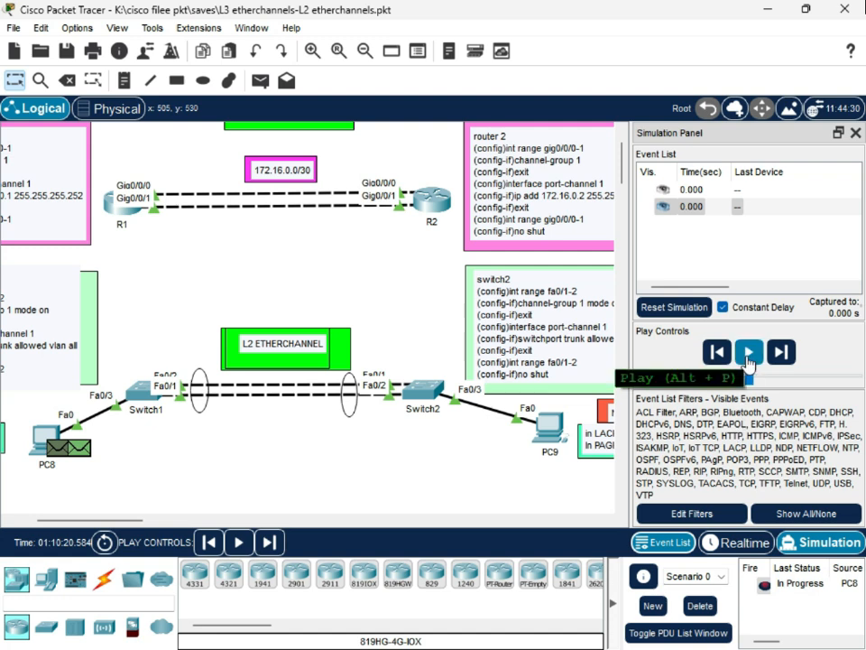
Play the simulation of the PC8-to-PC9 PDU, select its last status and pause playback.
{"action": "left_click", "coordinate": [748, 353]}
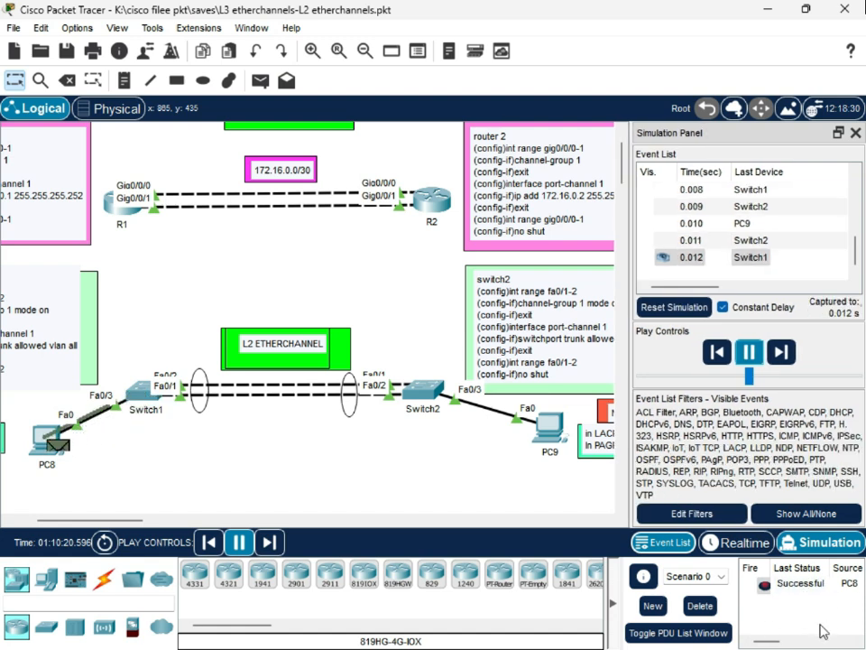
{"action": "left_click", "coordinate": [803, 584]}
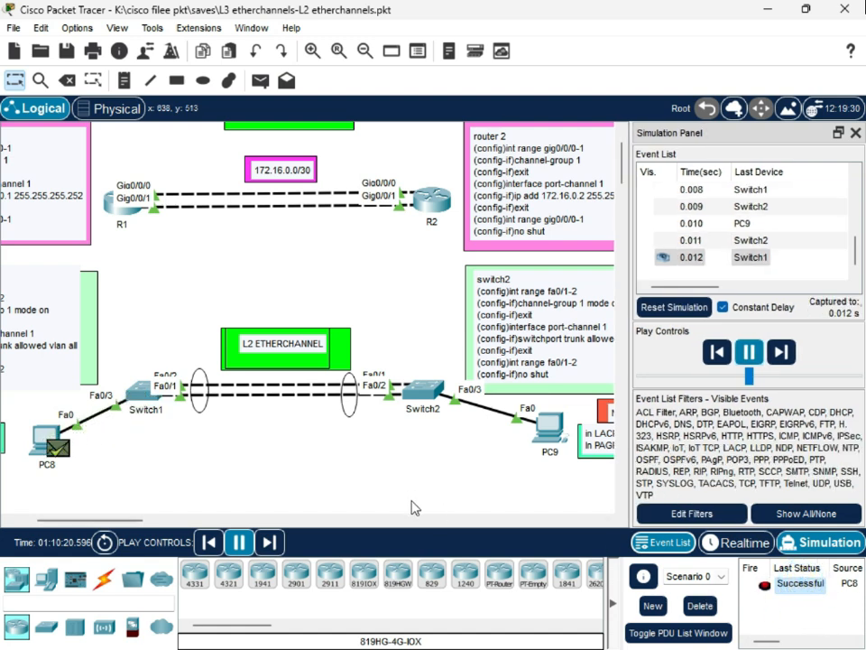
{"action": "left_click", "coordinate": [751, 352]}
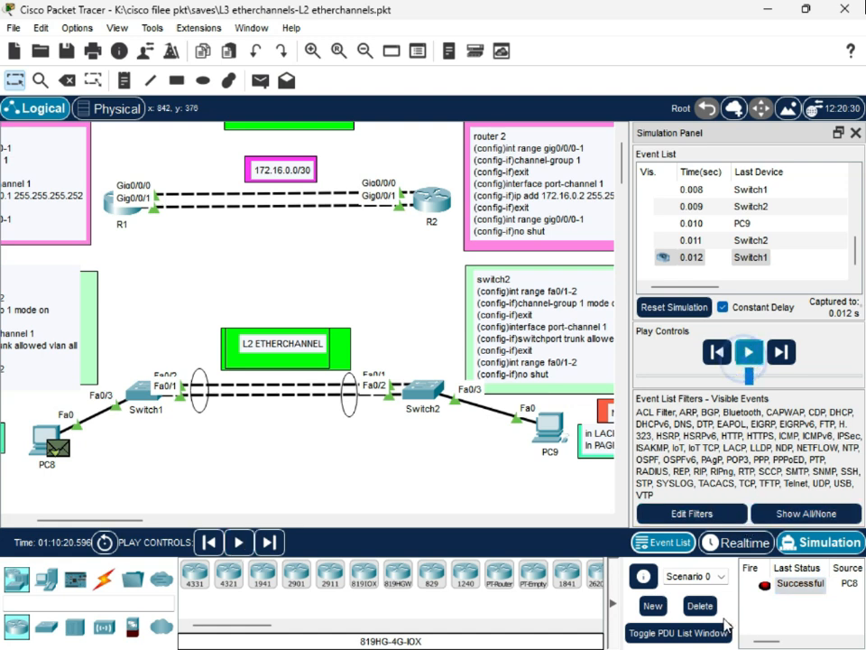
Delete the PDU scenario and close the simulation event panel to review the full L2 EtherChannel topology.
{"action": "left_click", "coordinate": [701, 606]}
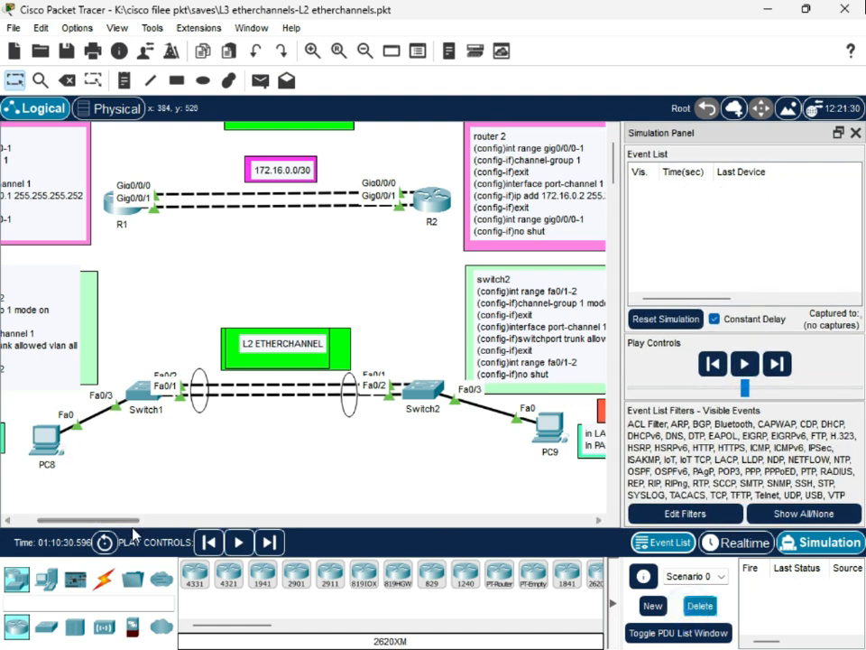
{"action": "left_click_drag", "start_coordinate": [133, 520], "coordinate": [112, 521]}
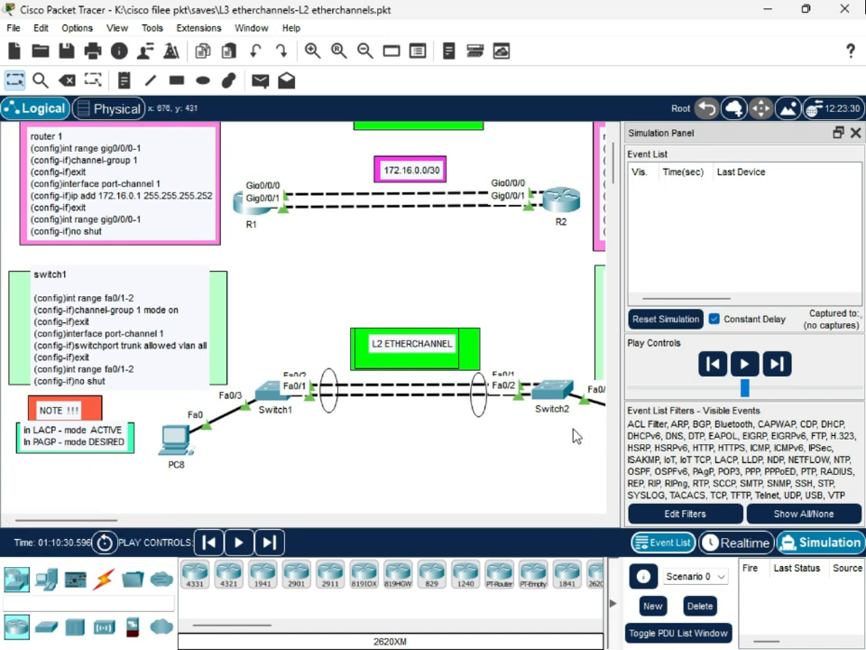
{"action": "left_click", "coordinate": [855, 133]}
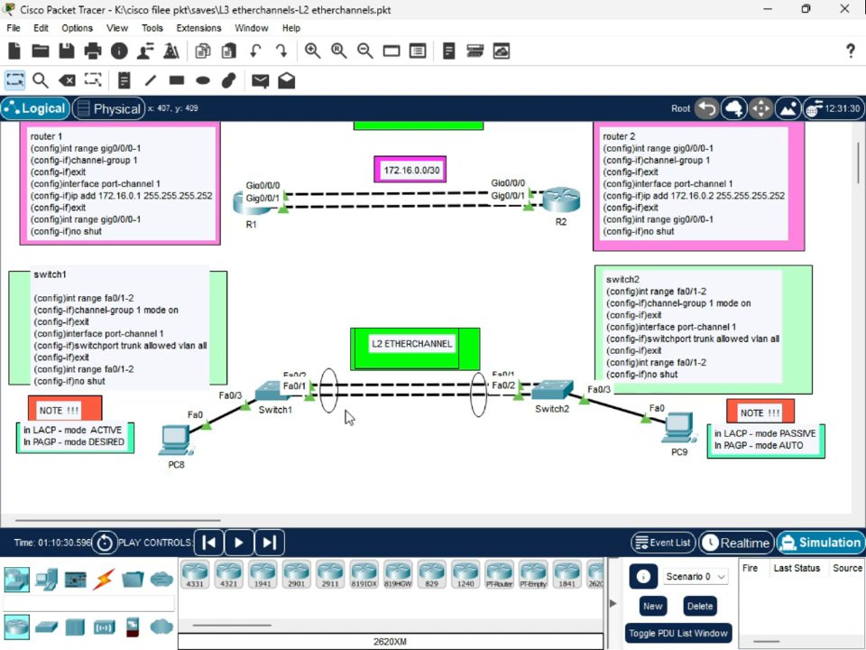
{"action": "left_click_drag", "start_coordinate": [146, 528], "coordinate": [196, 528]}
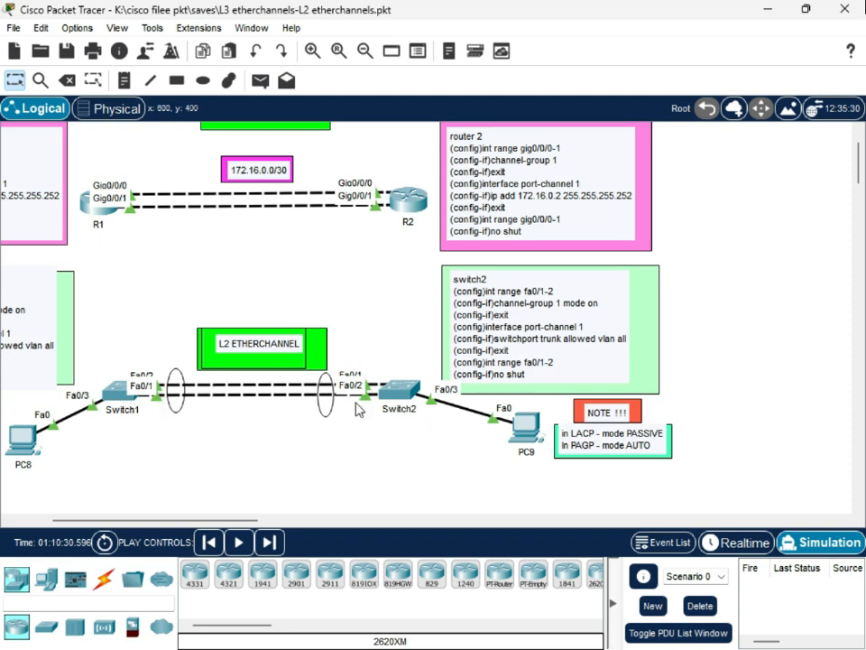
Reopen Switch1's command line and page through the rest of the VLAN listing until the configuration prompt returns.
{"action": "left_click", "coordinate": [121, 405]}
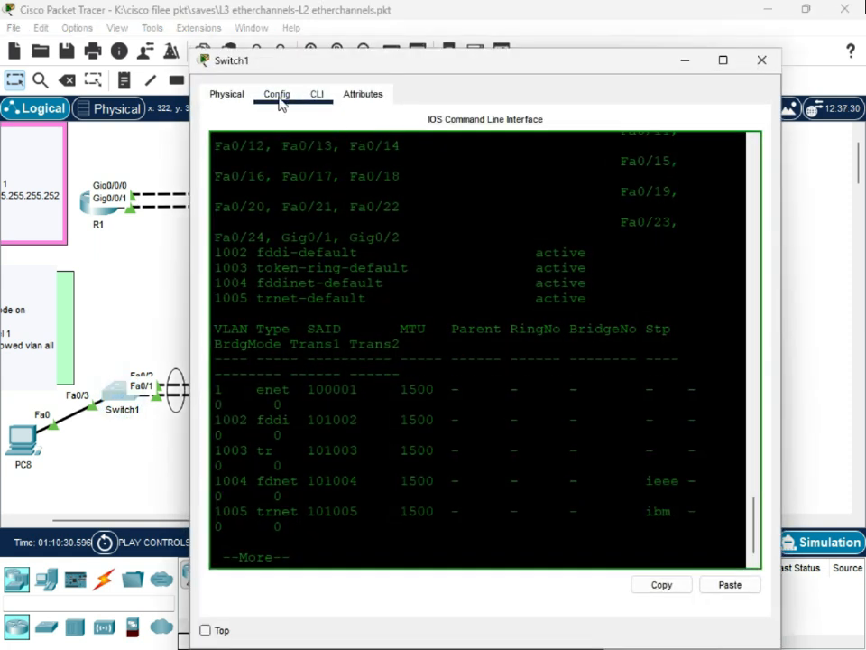
{"action": "scroll", "coordinate": [478, 350], "scroll_direction": "up", "scroll_amount": 3}
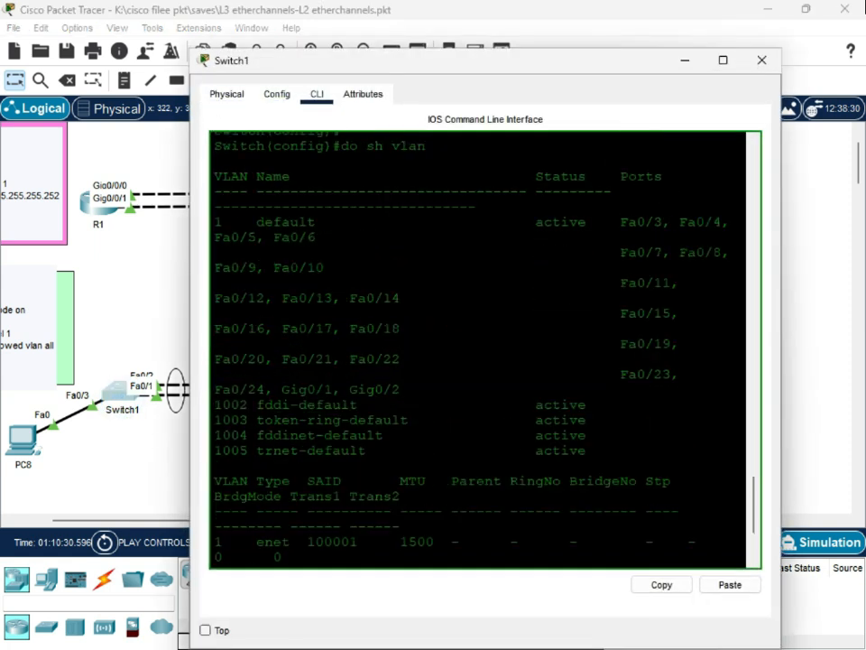
{"action": "scroll", "coordinate": [479, 350], "scroll_direction": "down", "scroll_amount": 4}
{"action": "left_click", "coordinate": [226, 94]}
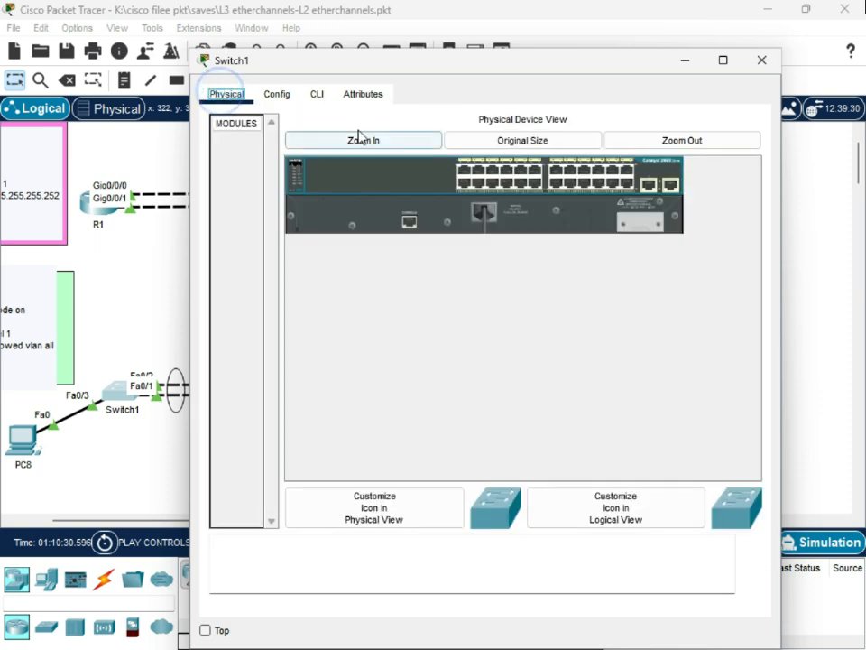
{"action": "left_click", "coordinate": [318, 95]}
{"action": "key", "text": "Return"}
{"action": "key", "text": "Return"}
{"action": "key", "text": "Return"}
{"action": "key", "text": "Return"}
{"action": "key", "text": "Return"}
{"action": "key", "text": "Return"}
{"action": "key", "text": "Return"}
{"action": "key", "text": "Return"}
{"action": "key", "text": "Return"}
{"action": "key", "text": "Return"}
{"action": "key", "text": "Return"}
{"action": "key", "text": "Return"}
{"action": "key", "text": "Return"}
{"action": "key", "text": "Return"}
{"action": "key", "text": "Return"}
{"action": "key", "text": "Return"}
{"action": "key", "text": "Return"}
{"action": "key", "text": "Return"}
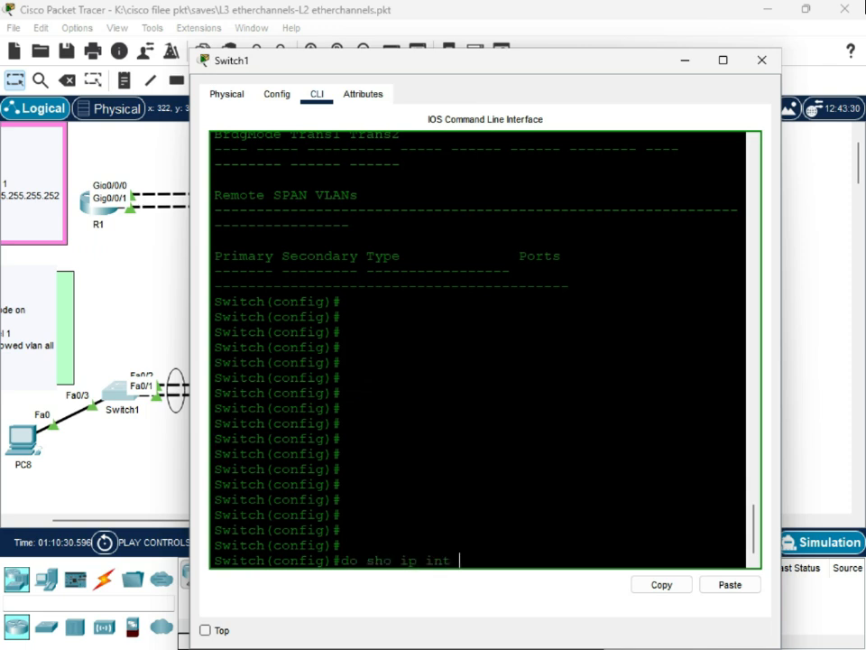
List Switch1's interfaces with "do sho ip int br" and page through the whole listing.
{"action": "key", "text": "Return"}
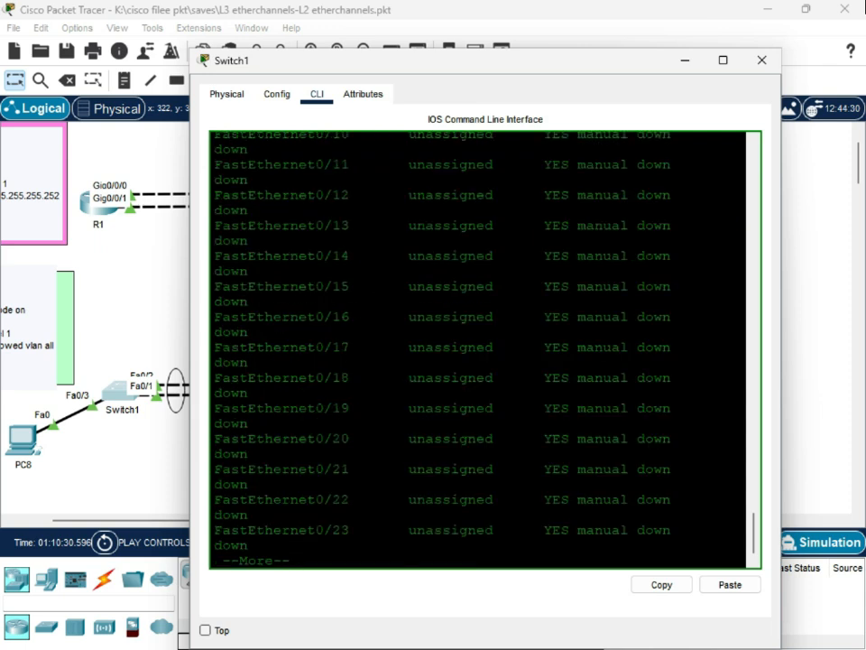
{"action": "key", "text": "Return"}
{"action": "key", "text": "Return"}
{"action": "key", "text": "Return"}
{"action": "key", "text": "Return"}
{"action": "key", "text": "Return"}
{"action": "key", "text": "Return"}
{"action": "key", "text": "Return"}
{"action": "key", "text": "Return"}
{"action": "key", "text": "Return"}
{"action": "key", "text": "Return"}
{"action": "key", "text": "Return"}
{"action": "key", "text": "Return"}
{"action": "key", "text": "Return"}
{"action": "key", "text": "Return"}
{"action": "key", "text": "Return"}
{"action": "key", "text": "Return"}
{"action": "key", "text": "Return"}
{"action": "key", "text": "Return"}
{"action": "key", "text": "Return"}
{"action": "key", "text": "Return"}
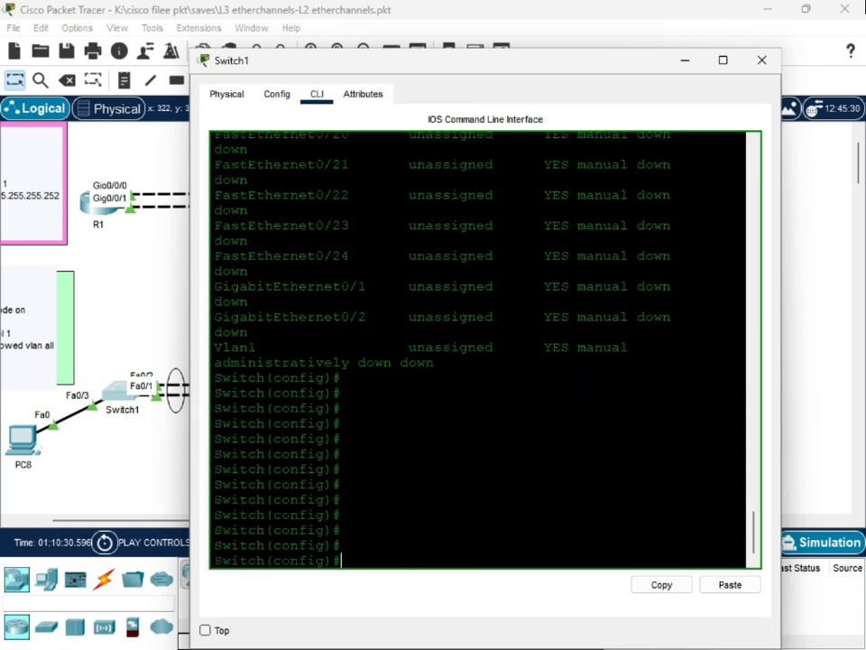
{"action": "scroll", "coordinate": [478, 349], "scroll_direction": "up", "scroll_amount": 15}
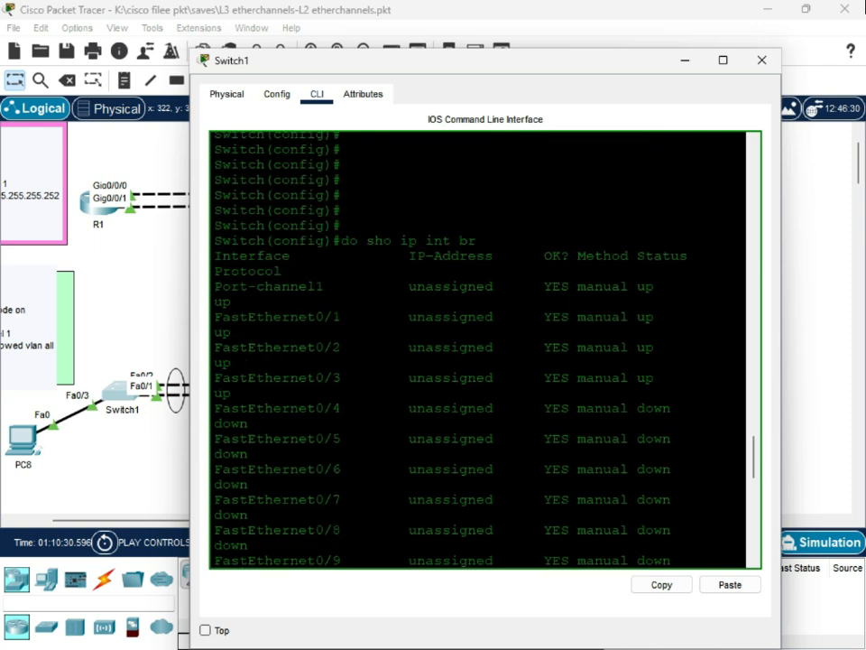
Examine the Port-channel1 entry in Switch1's interface listing, highlighting its row and interface name.
{"action": "left_click_drag", "start_coordinate": [348, 297], "coordinate": [203, 294]}
{"action": "left_click_drag", "start_coordinate": [262, 298], "coordinate": [173, 292]}
{"action": "left_click", "coordinate": [226, 323]}
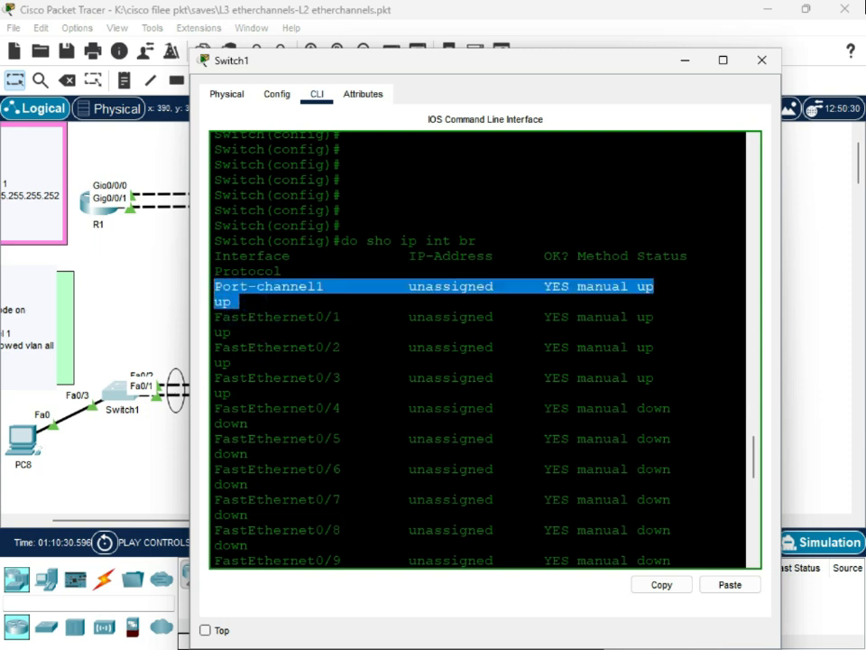
{"action": "left_click_drag", "start_coordinate": [680, 297], "coordinate": [210, 290]}
{"action": "left_click_drag", "start_coordinate": [280, 303], "coordinate": [201, 292]}
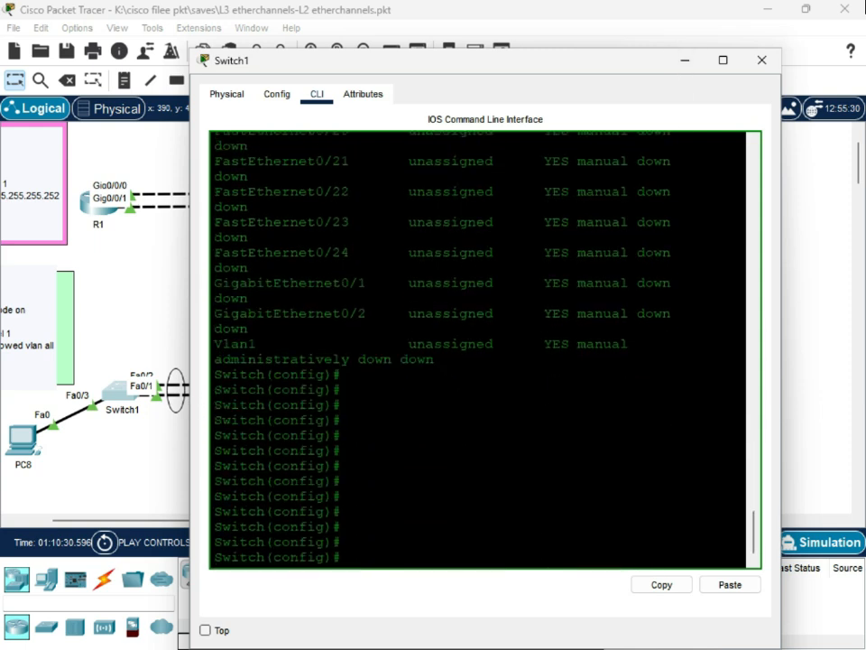
{"action": "scroll", "coordinate": [479, 348], "scroll_direction": "up", "scroll_amount": 20}
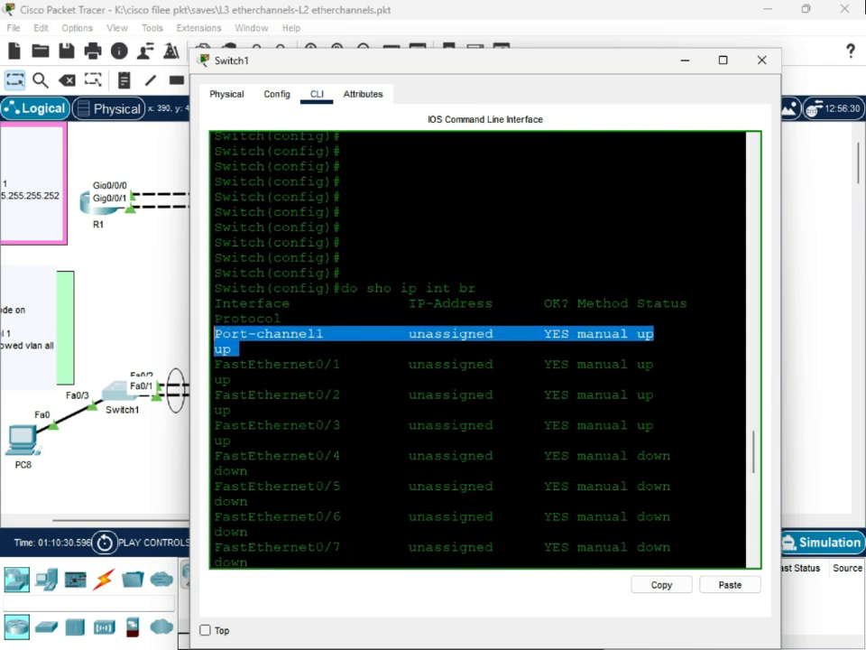
{"action": "left_click_drag", "start_coordinate": [342, 334], "coordinate": [331, 333]}
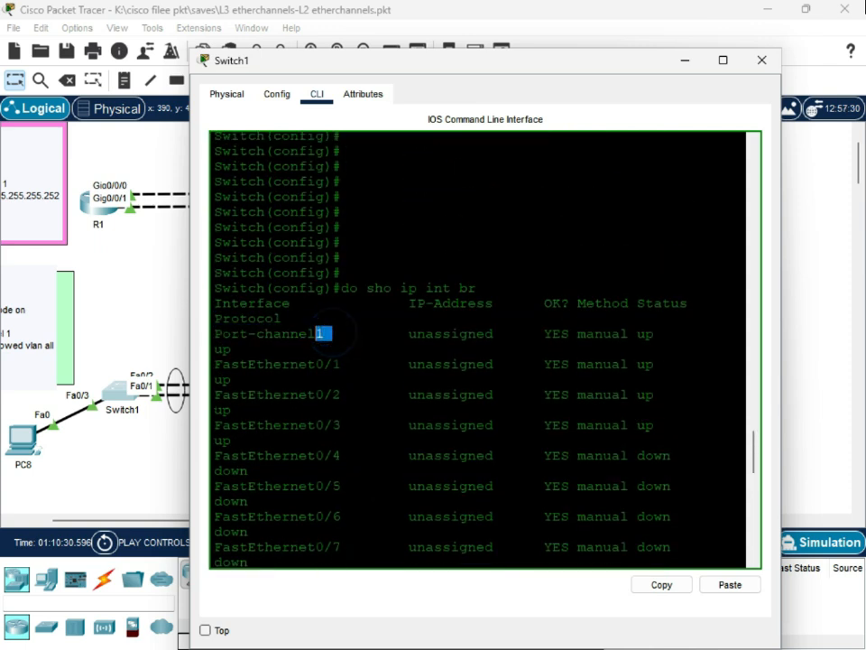
{"action": "left_click", "coordinate": [327, 342]}
{"action": "left_click_drag", "start_coordinate": [223, 334], "coordinate": [332, 335]}
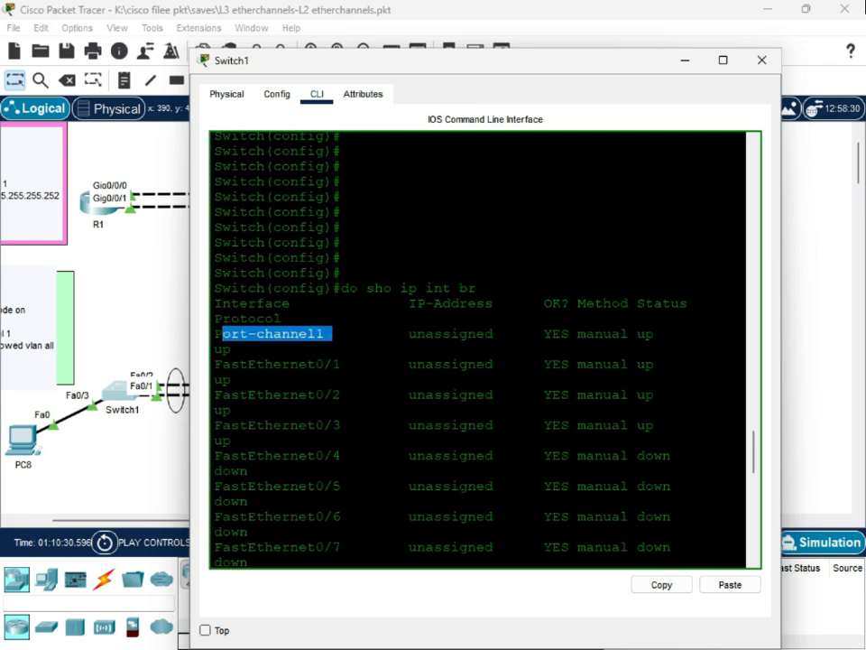
Enter interface configuration for the port channel on Switch1 with "int port-channel1".
{"action": "scroll", "coordinate": [332, 335], "scroll_direction": "down", "scroll_amount": 9}
{"action": "scroll", "coordinate": [478, 348], "scroll_direction": "down", "scroll_amount": 8}
{"action": "left_click", "coordinate": [416, 497]}
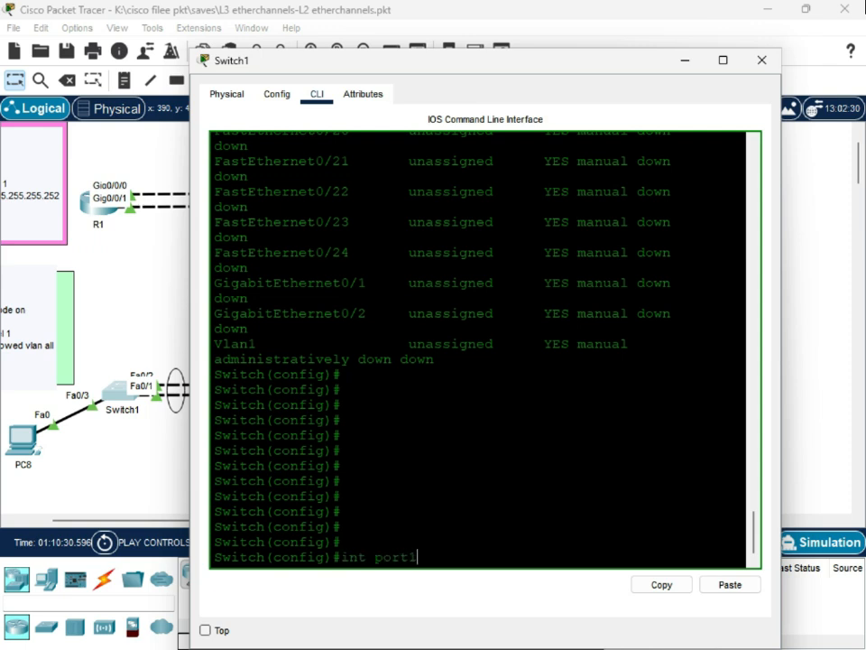
{"action": "scroll", "coordinate": [478, 348], "scroll_direction": "up", "scroll_amount": 15}
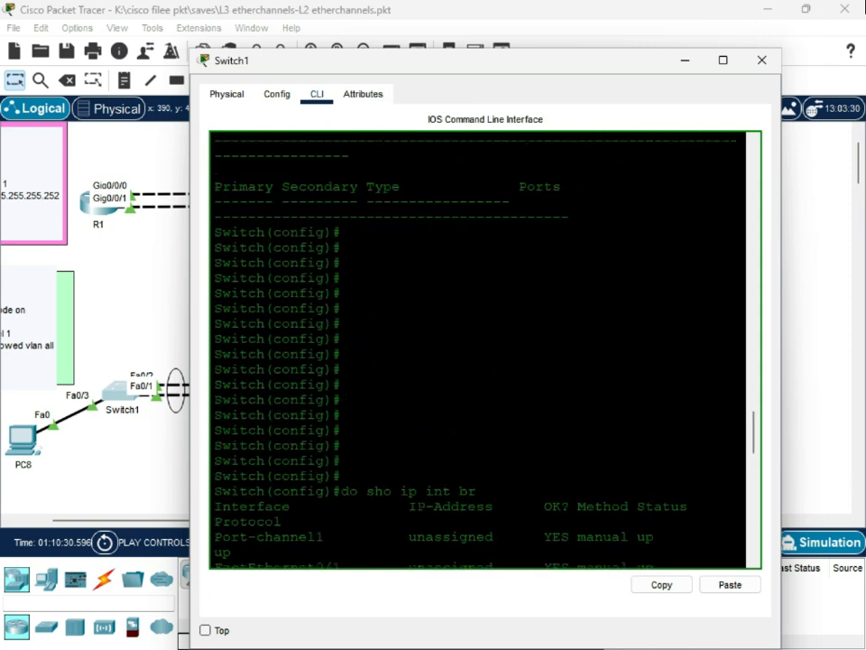
{"action": "scroll", "coordinate": [478, 348], "scroll_direction": "up", "scroll_amount": 5}
{"action": "scroll", "coordinate": [479, 347], "scroll_direction": "down", "scroll_amount": 11}
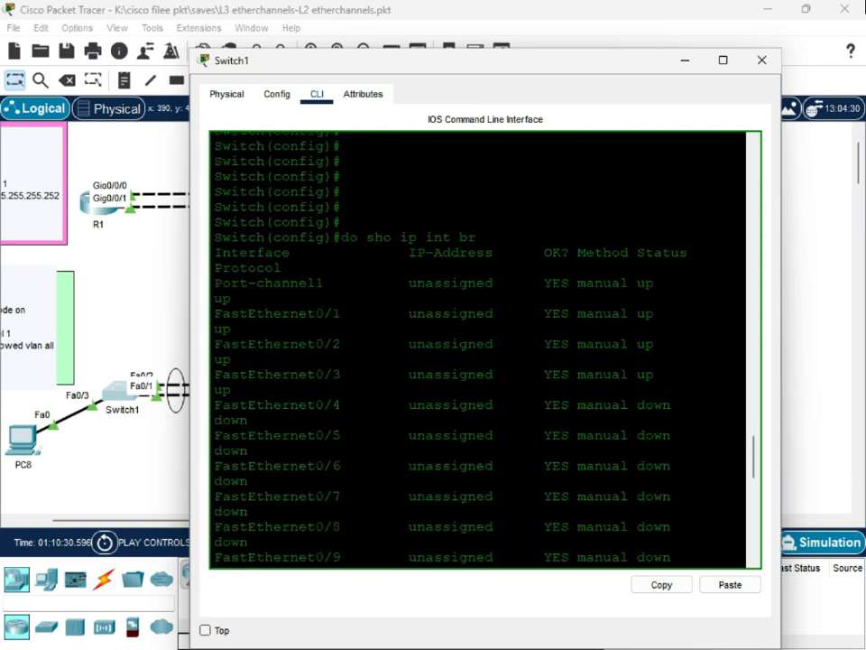
{"action": "left_click_drag", "start_coordinate": [319, 283], "coordinate": [203, 288]}
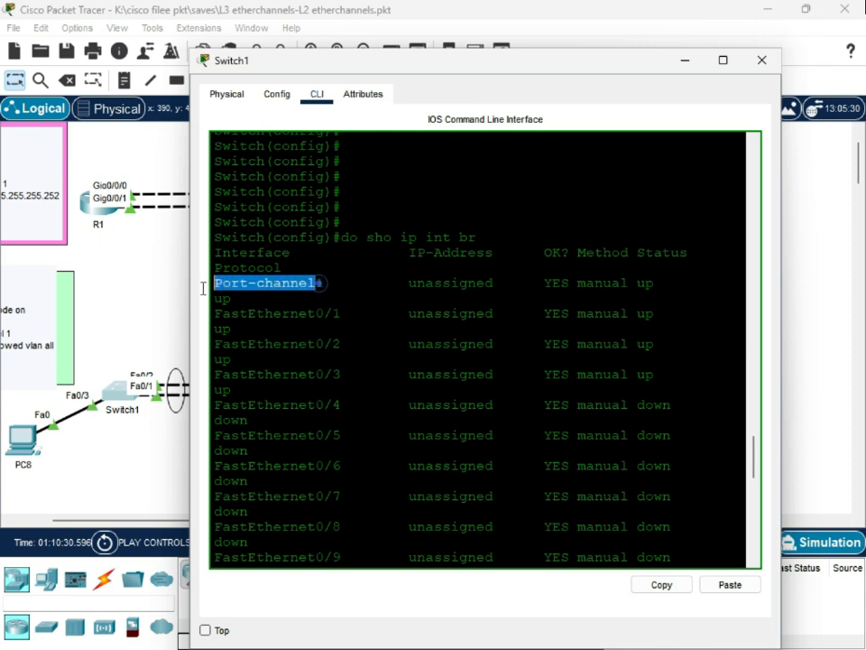
{"action": "scroll", "coordinate": [361, 316], "scroll_direction": "down", "scroll_amount": 16}
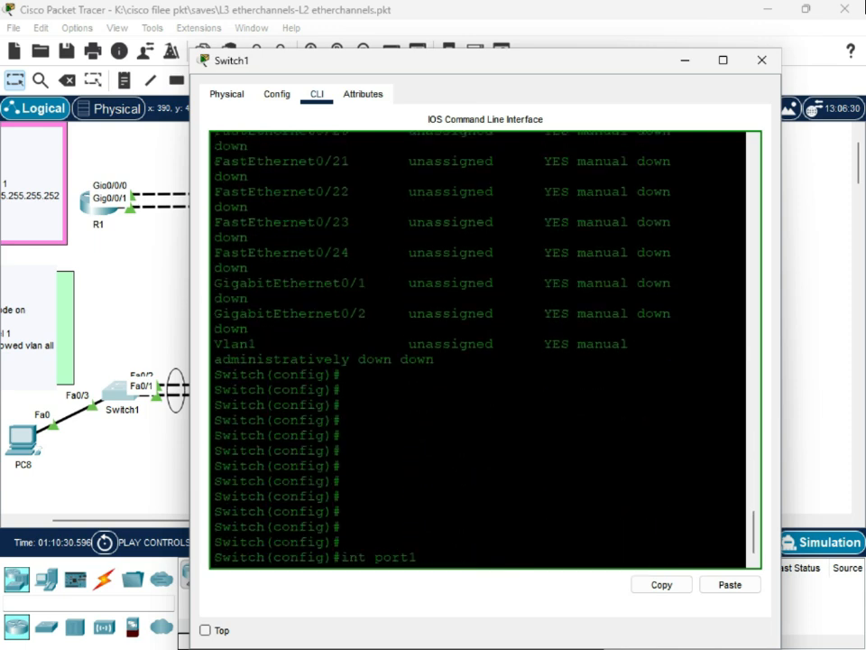
{"action": "left_click", "coordinate": [399, 557]}
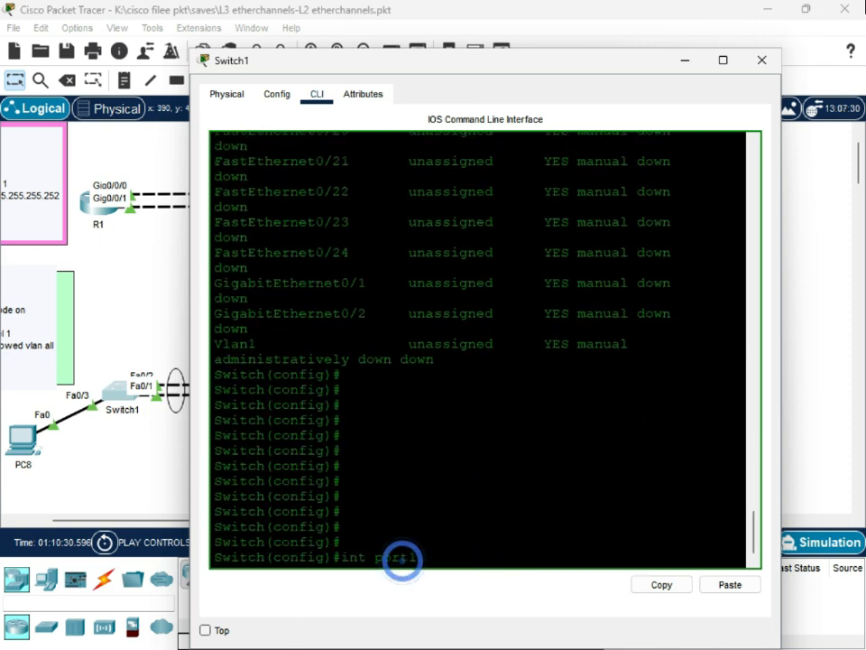
{"action": "left_click", "coordinate": [408, 557]}
{"action": "type", "text": "-channl"}
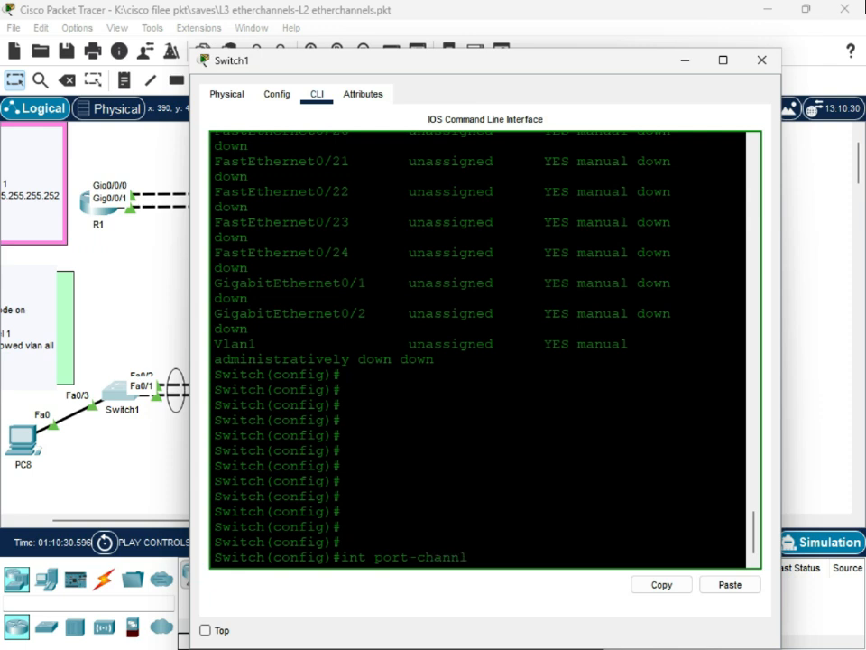
{"action": "key", "text": "BackSpace"}
{"action": "type", "text": "el1"}
{"action": "key", "text": "Return"}
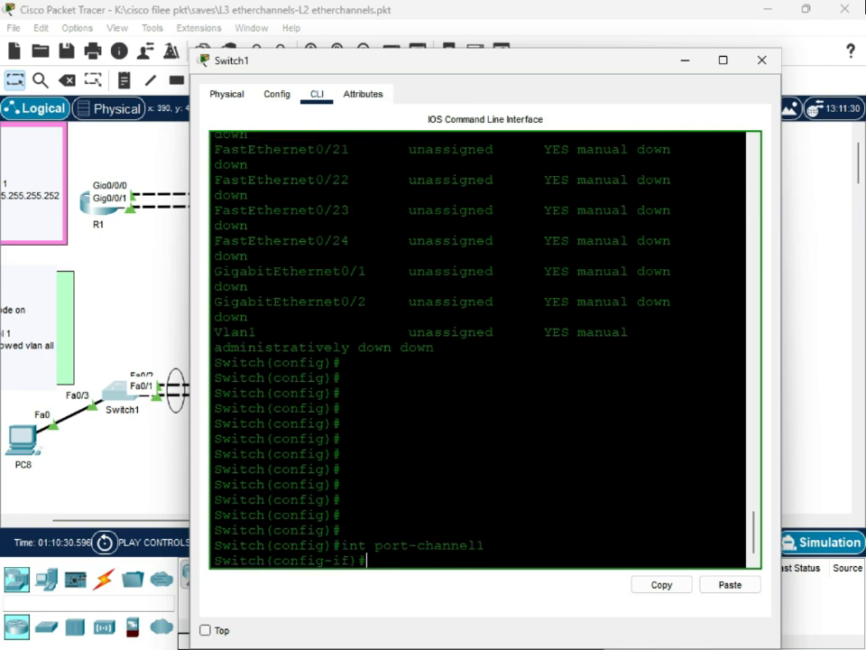
Run "no shut" on Switch1's port-channel1 interface.
{"action": "key", "text": "Return"}
{"action": "key", "text": "Return"}
{"action": "key", "text": "Return"}
{"action": "left_click_drag", "start_coordinate": [349, 514], "coordinate": [325, 515]}
{"action": "left_click", "coordinate": [366, 530]}
{"action": "left_click", "coordinate": [403, 529]}
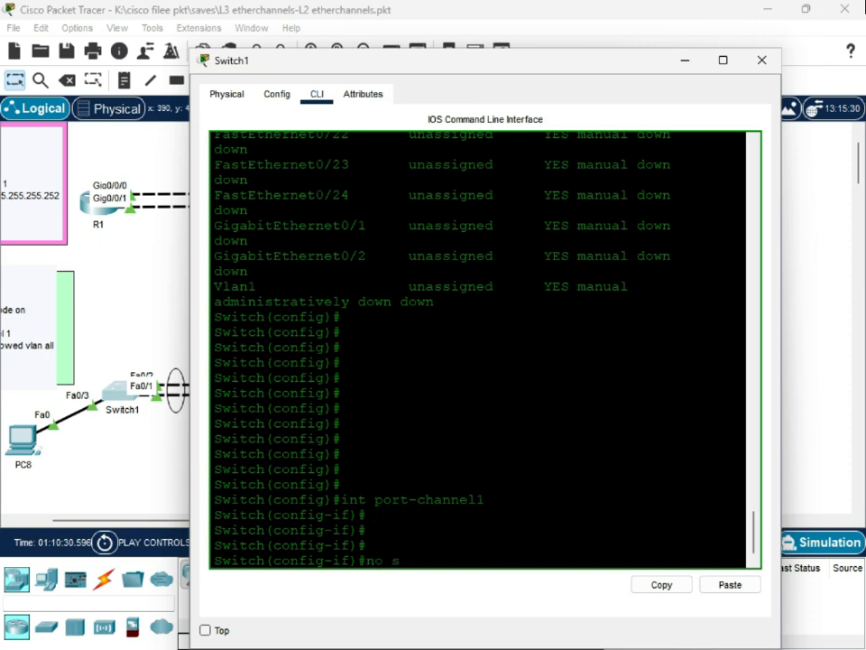
{"action": "type", "text": "no shut"}
{"action": "key", "text": "Return"}
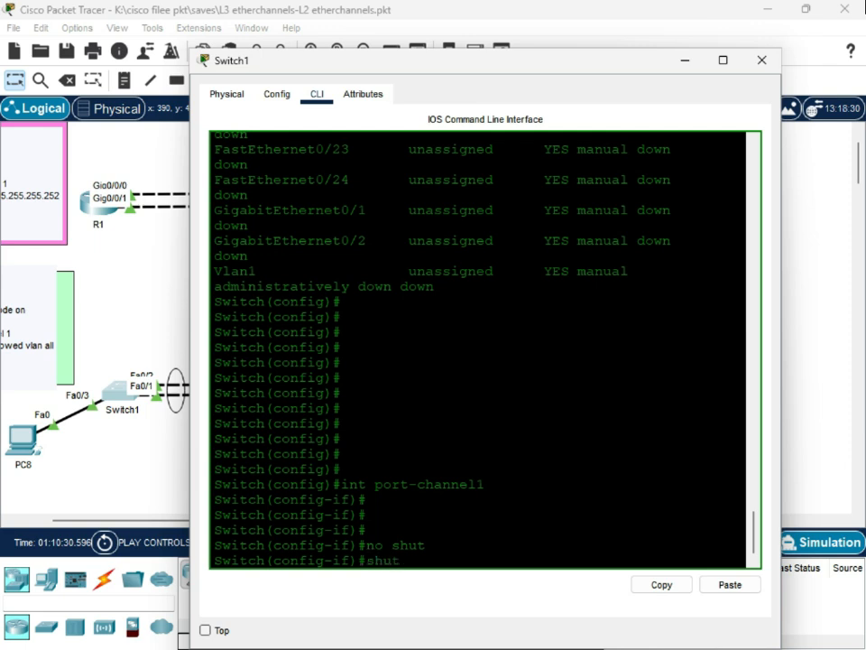
Shut down port-channel1 on Switch1 with "shutd" and move the switch window aside to uncover the links.
{"action": "type", "text": "shutd"}
{"action": "key", "text": "Return"}
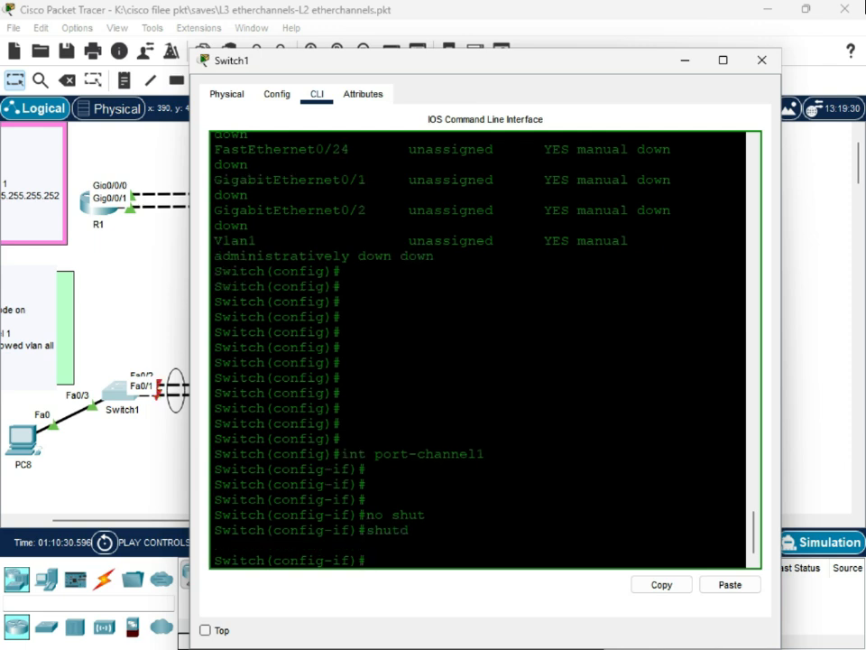
{"action": "left_click_drag", "start_coordinate": [443, 70], "coordinate": [696, 219]}
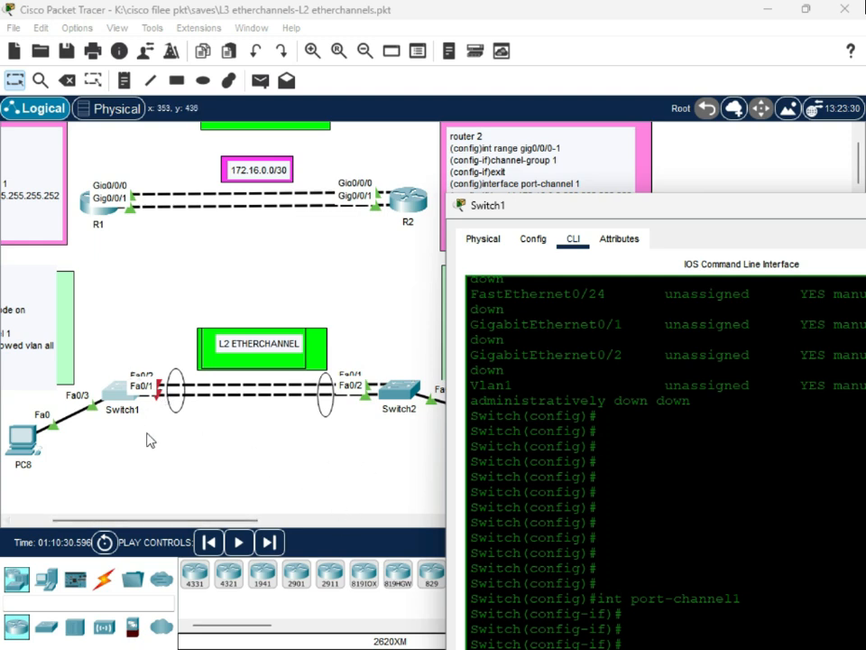
Nudge Switch1 slightly downward in the L2 topology so the status markers on its two EtherChannel links stand clear.
{"action": "left_click", "coordinate": [390, 397]}
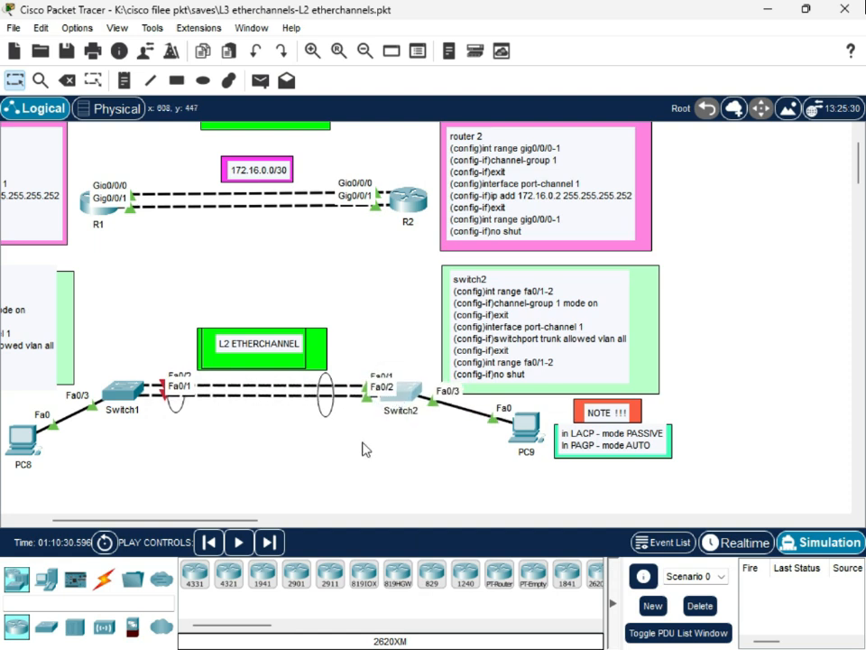
{"action": "mouse_move", "coordinate": [122, 397]}
{"action": "left_mouse_down"}
{"action": "mouse_move", "coordinate": [120, 388]}
{"action": "mouse_move", "coordinate": [116, 408]}
{"action": "mouse_move", "coordinate": [123, 400]}
{"action": "left_mouse_up"}
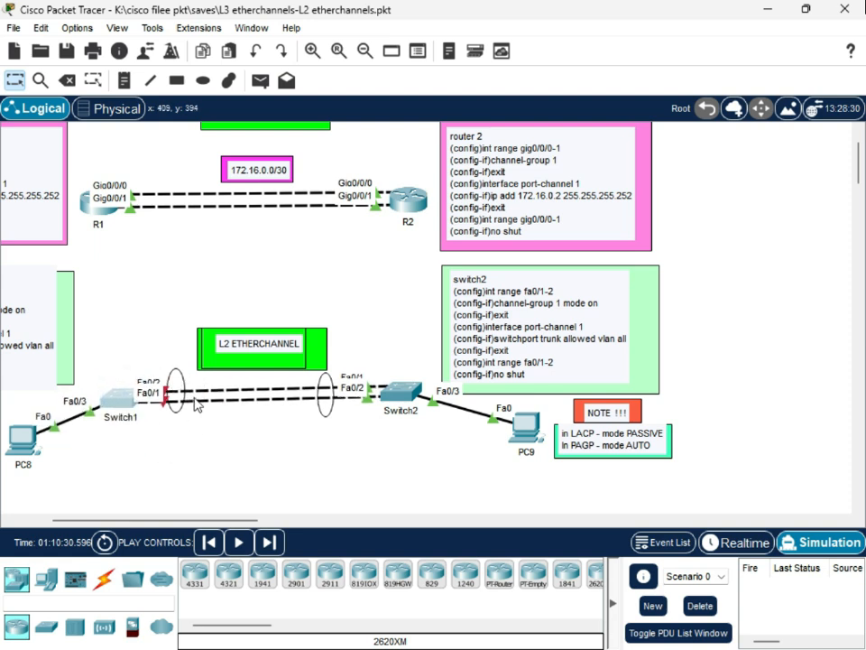
{"action": "left_click_drag", "start_coordinate": [119, 402], "coordinate": [118, 400]}
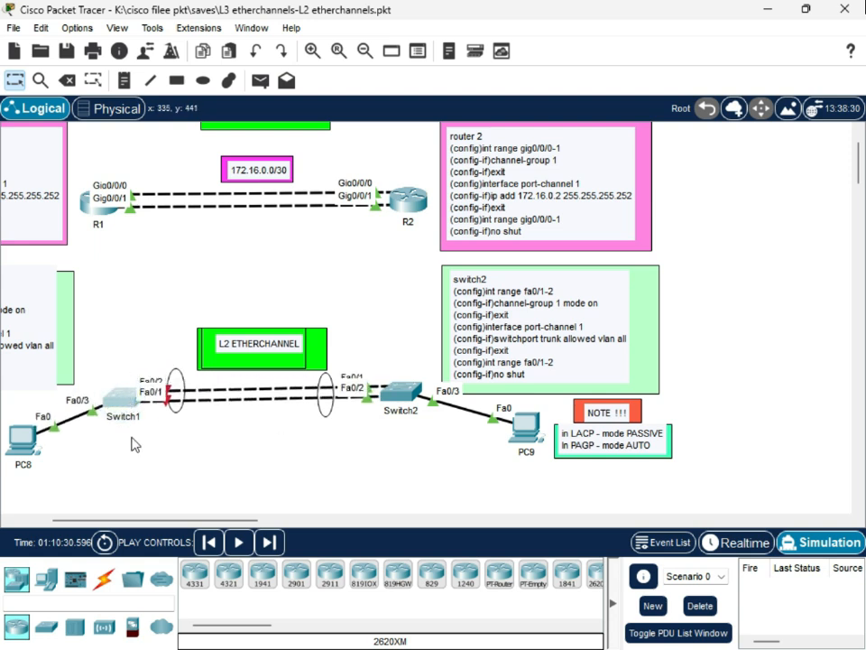
{"action": "scroll", "coordinate": [746, 469], "scroll_direction": "down", "scroll_amount": 2}
{"action": "scroll", "coordinate": [226, 372], "scroll_direction": "up", "scroll_amount": 2}
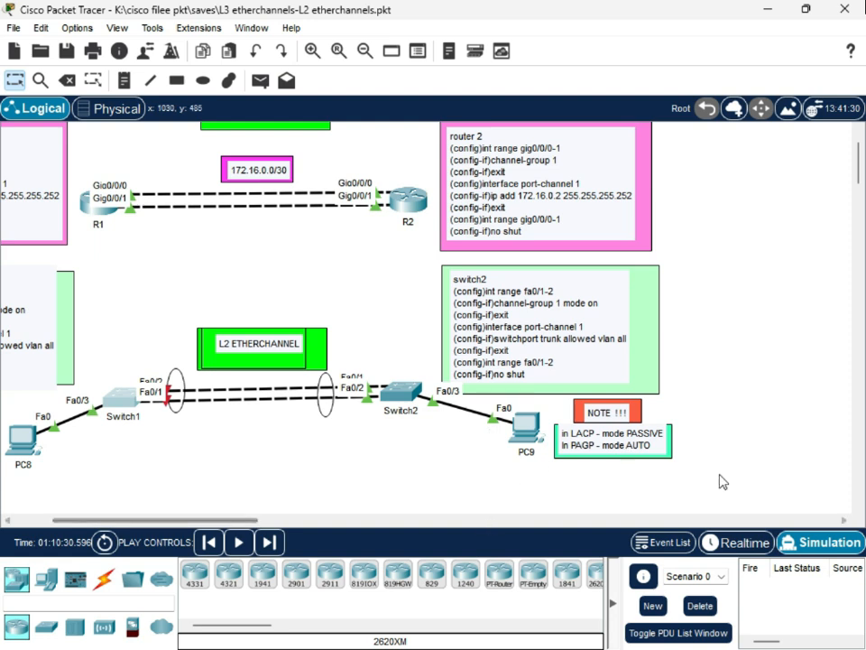
Open PC8's IP configuration, examine its IPv4 address and close the PC window.
{"action": "left_click", "coordinate": [21, 437]}
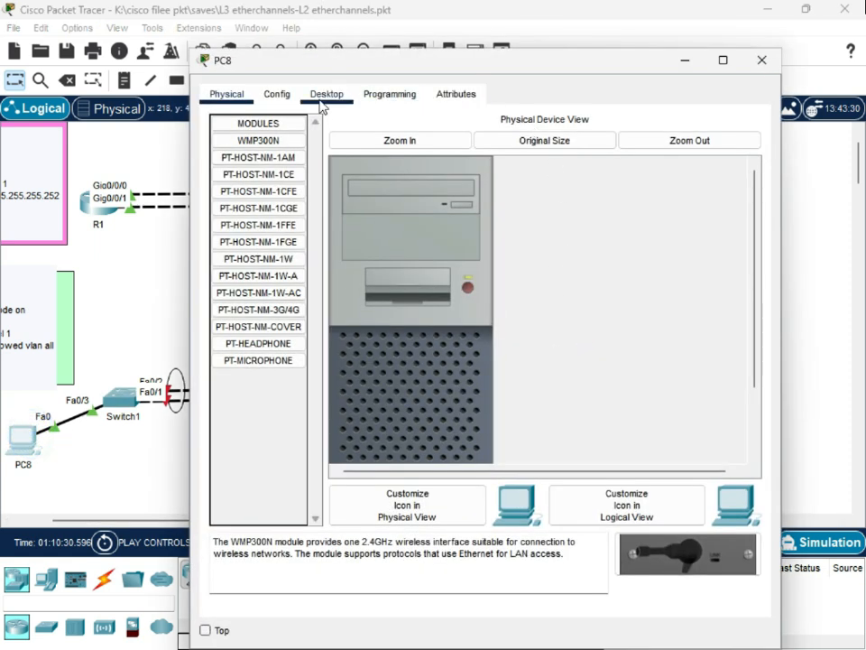
{"action": "left_click", "coordinate": [325, 96]}
{"action": "left_click", "coordinate": [270, 158]}
{"action": "double_click", "coordinate": [444, 212]}
{"action": "left_click_drag", "start_coordinate": [467, 215], "coordinate": [361, 216]}
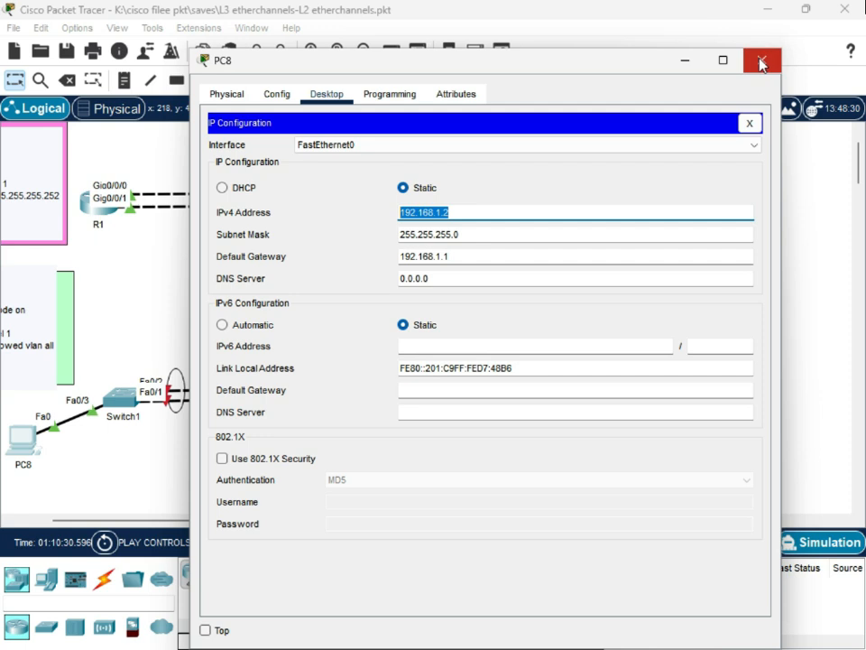
{"action": "left_click", "coordinate": [760, 61]}
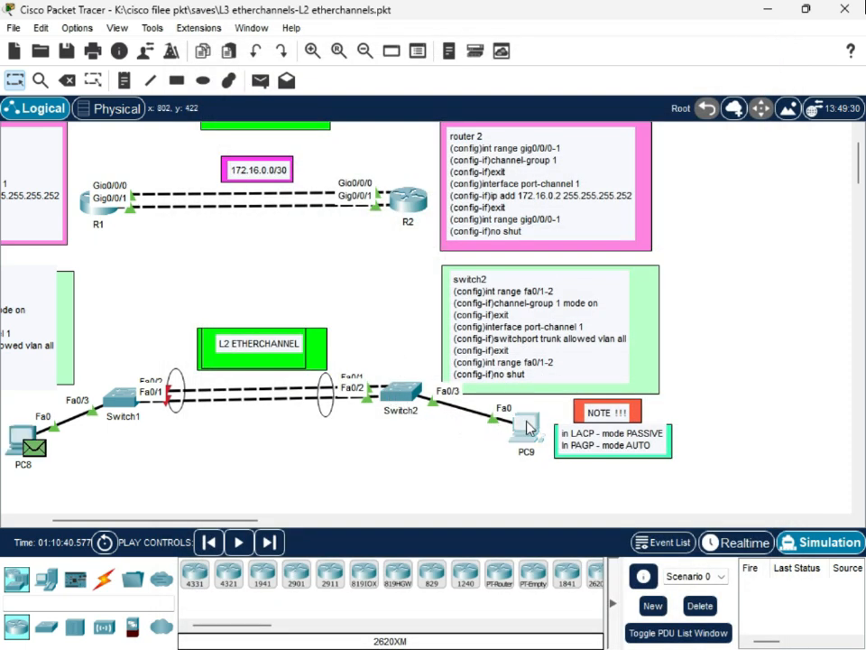
Open PC9's IP configuration, examine its IPv4 address and close the PC window.
{"action": "left_click", "coordinate": [526, 424]}
{"action": "left_click", "coordinate": [327, 94]}
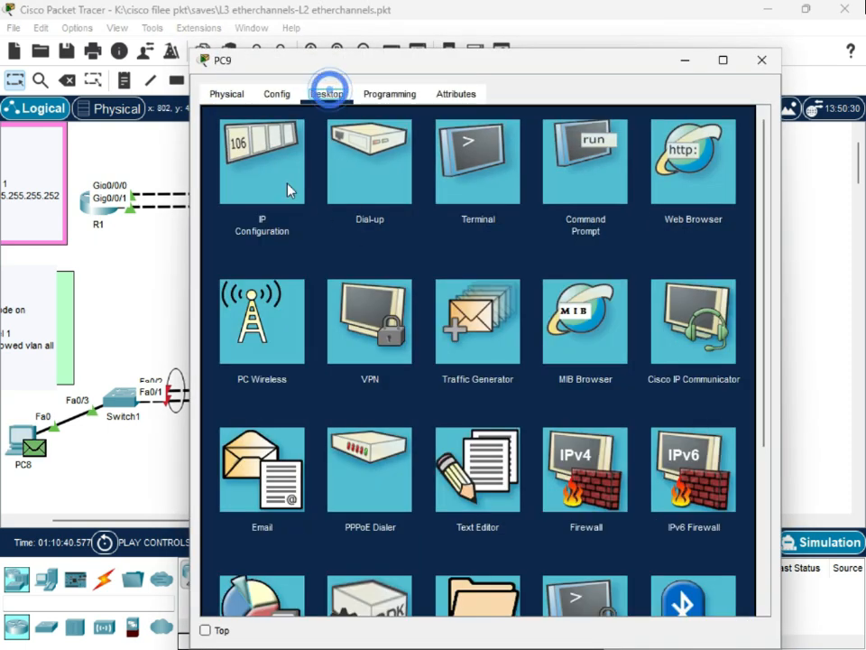
{"action": "left_click", "coordinate": [287, 188]}
{"action": "left_click_drag", "start_coordinate": [472, 211], "coordinate": [400, 213]}
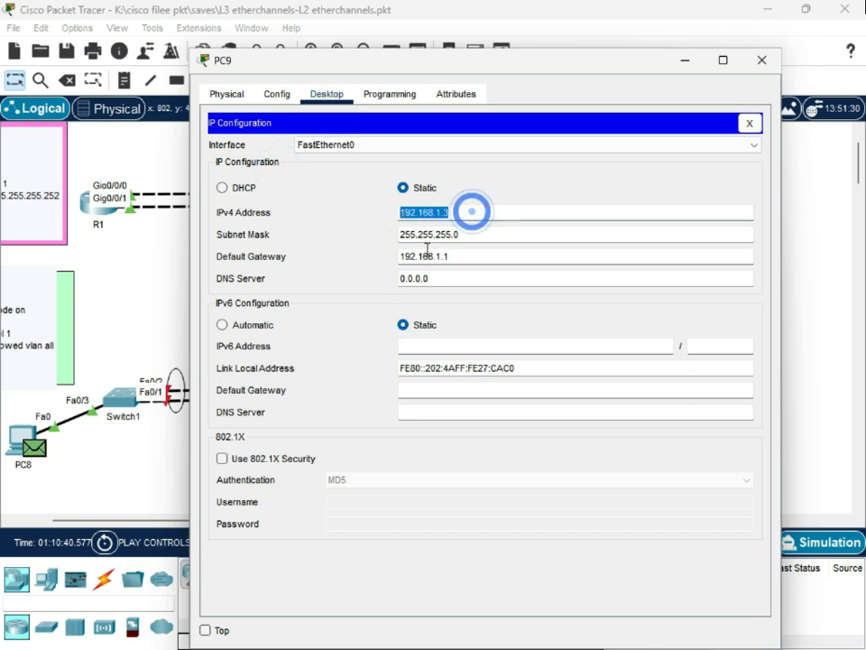
{"action": "left_click", "coordinate": [478, 215]}
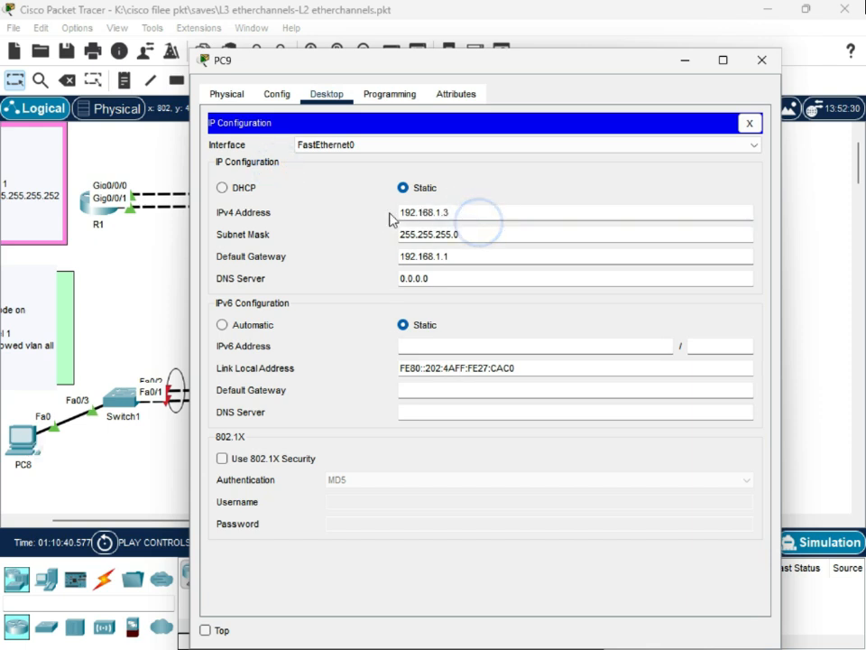
{"action": "left_click", "coordinate": [403, 189]}
{"action": "left_click_drag", "start_coordinate": [478, 216], "coordinate": [362, 217]}
{"action": "left_click", "coordinate": [465, 209]}
{"action": "left_click_drag", "start_coordinate": [466, 207], "coordinate": [381, 206]}
{"action": "left_click", "coordinate": [762, 60]}
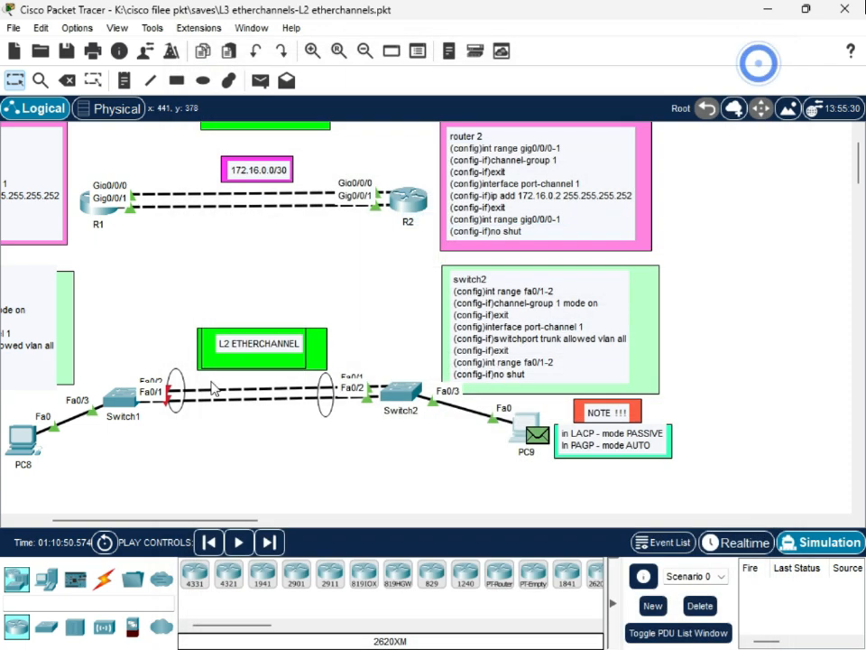
Ping 192.168.1.3 from PC8's command prompt and move its window aside to uncover the L2 topology.
{"action": "left_click", "coordinate": [23, 437]}
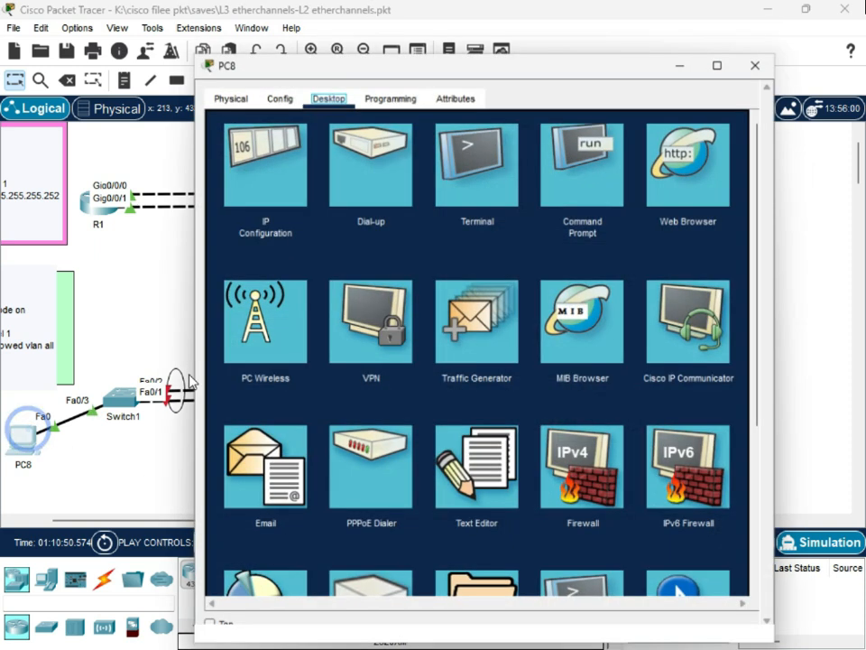
{"action": "left_click", "coordinate": [582, 166]}
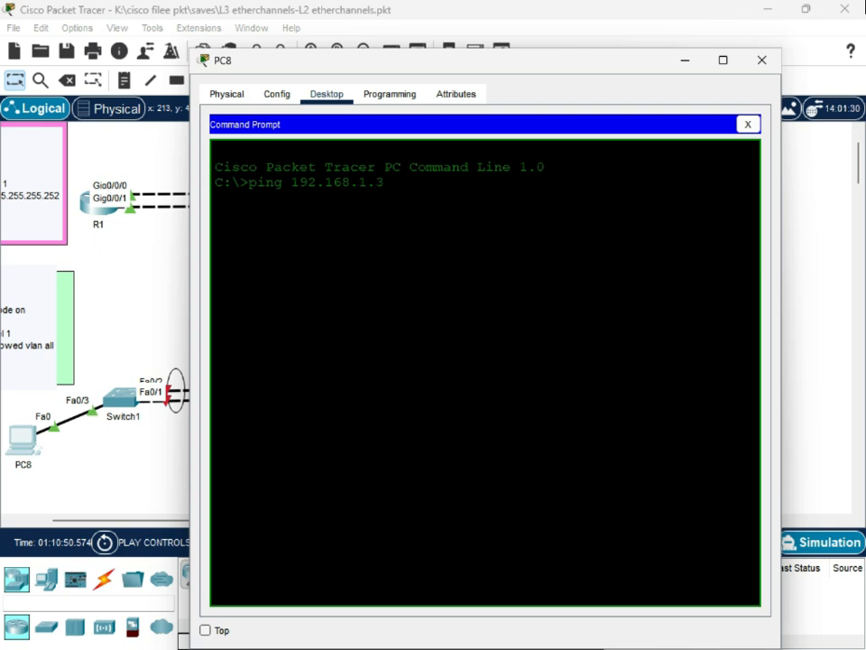
{"action": "type", "text": "ping 192.168.1.3"}
{"action": "key", "text": "Return"}
{"action": "left_click_drag", "start_coordinate": [514, 63], "coordinate": [346, 176]}
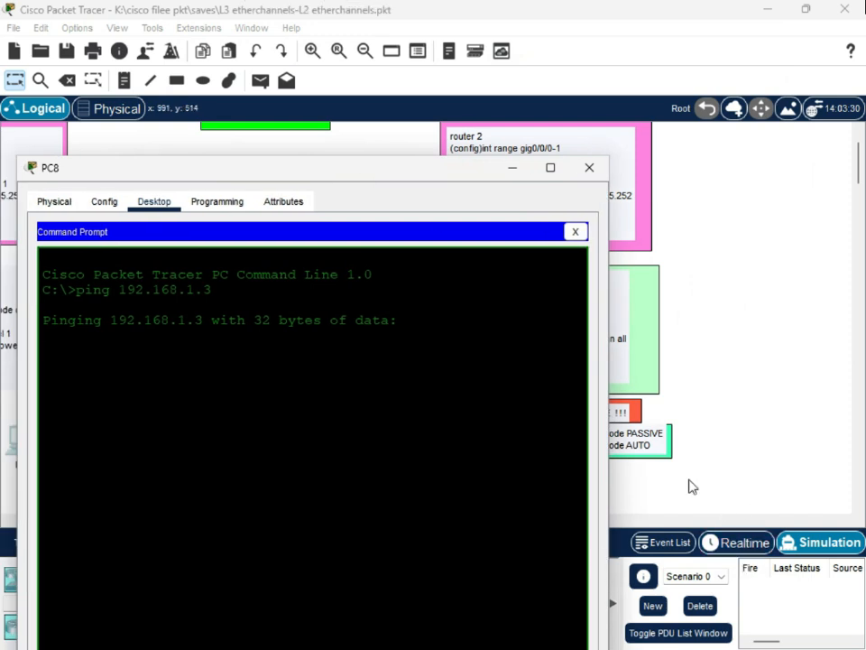
{"action": "left_click_drag", "start_coordinate": [458, 180], "coordinate": [442, 442]}
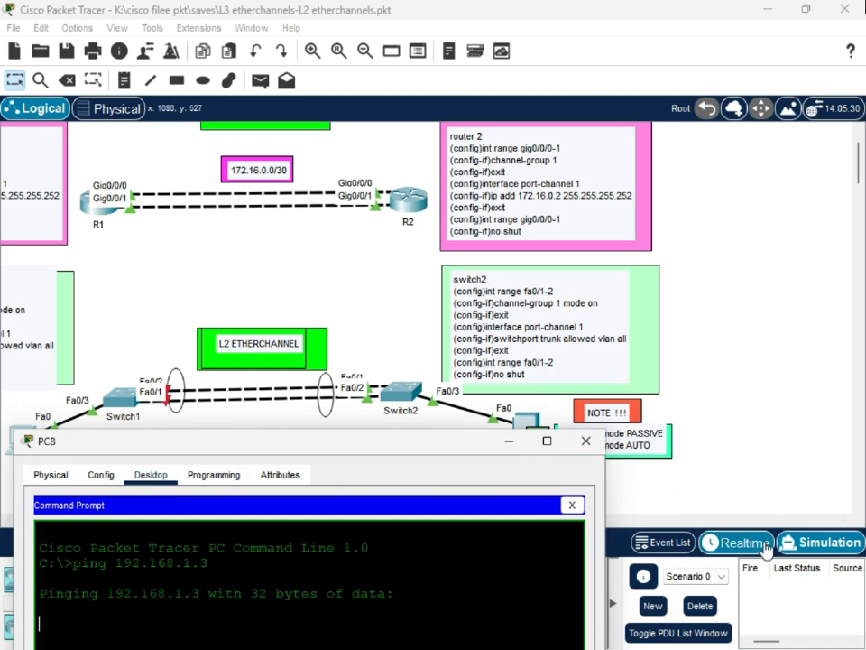
Re-enter Simulation mode from Realtime and play the capture to watch packets across the L2 EtherChannel.
{"action": "left_click", "coordinate": [731, 545]}
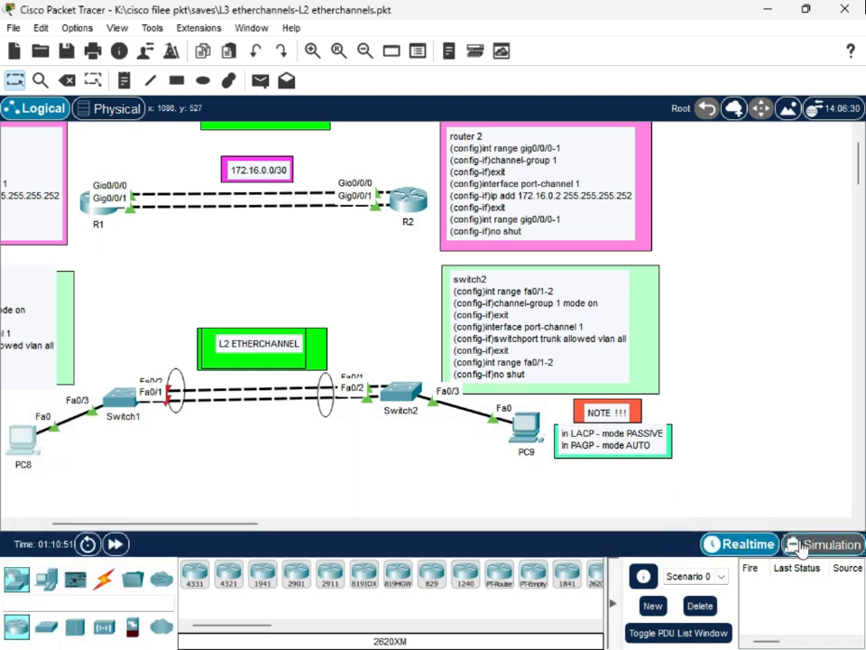
{"action": "left_click", "coordinate": [835, 545]}
{"action": "left_click", "coordinate": [745, 364]}
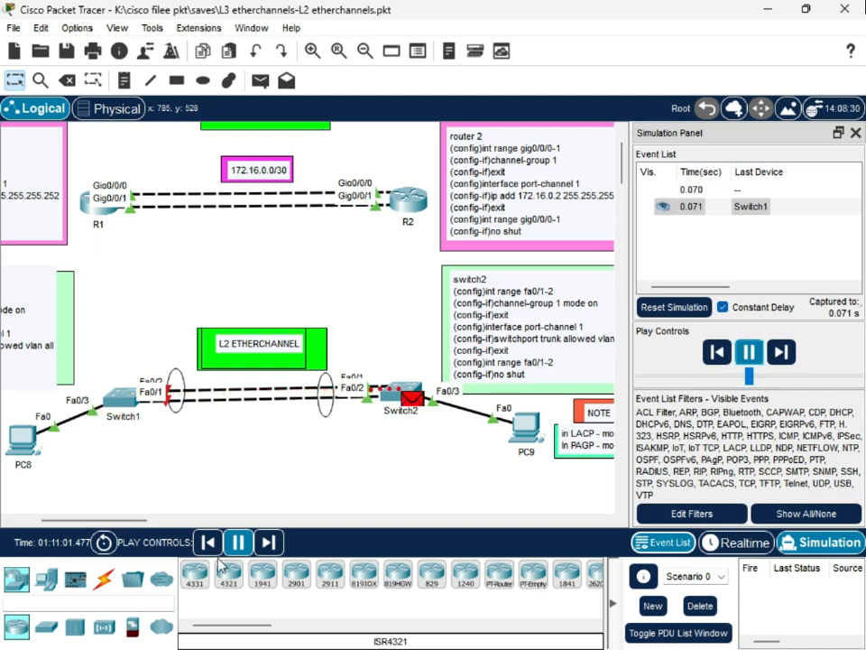
{"action": "scroll", "coordinate": [301, 467], "scroll_direction": "down", "scroll_amount": 3}
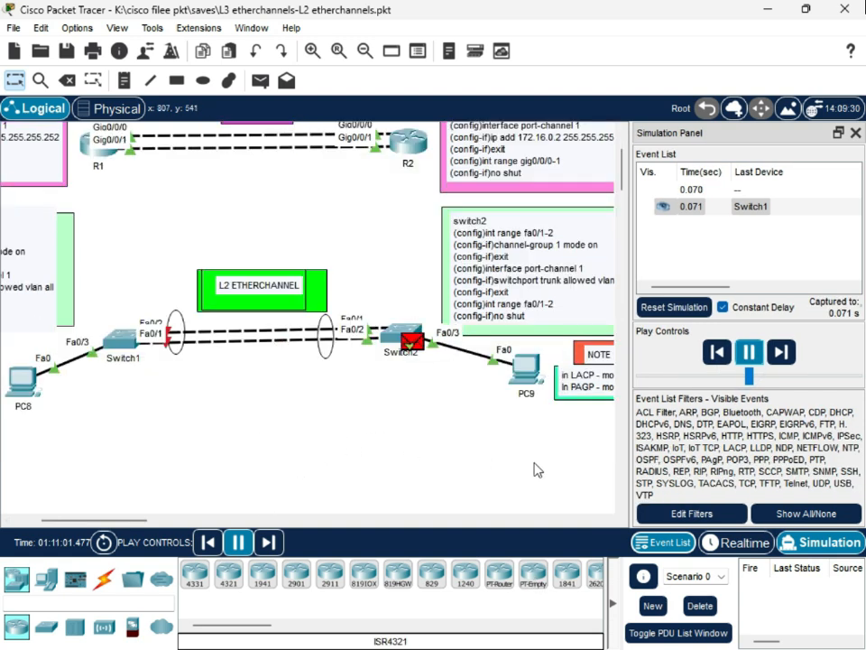
Return the network to Realtime mode so the ping from PC8 continues.
{"action": "left_click", "coordinate": [748, 548]}
{"action": "scroll", "coordinate": [549, 523], "scroll_direction": "down", "scroll_amount": 1}
{"action": "scroll", "coordinate": [149, 527], "scroll_direction": "up", "scroll_amount": 1}
{"action": "scroll", "coordinate": [251, 525], "scroll_direction": "left", "scroll_amount": 1}
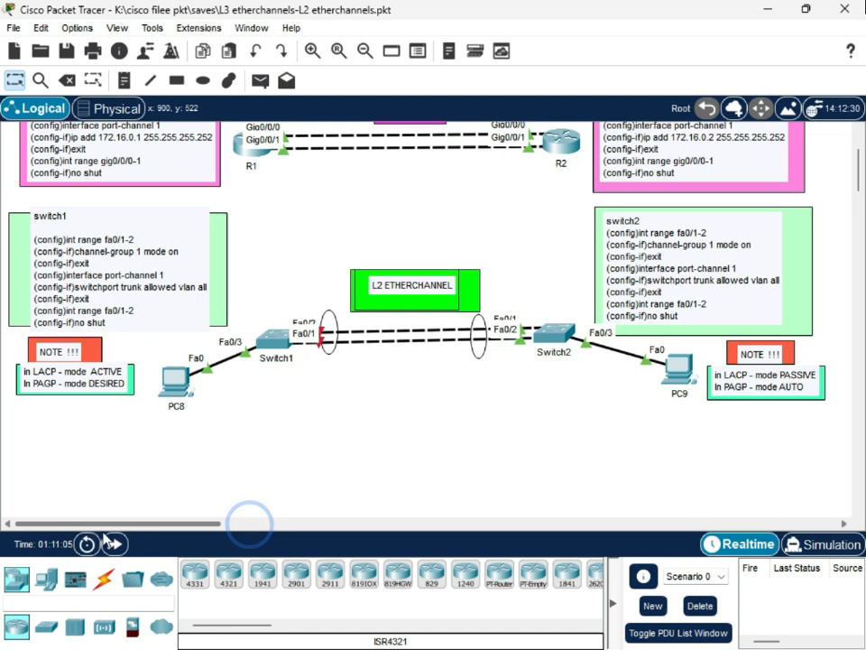
Bring PC8's command prompt back, place it beside Switch1 and examine the replies to the ping.
{"action": "key", "text": "alt+Tab"}
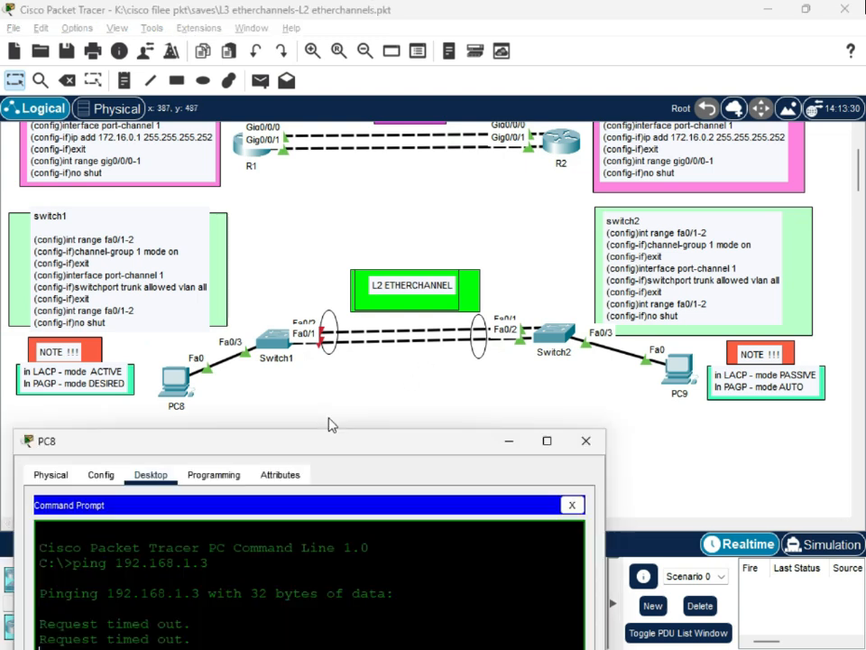
{"action": "left_click_drag", "start_coordinate": [333, 446], "coordinate": [673, 314]}
{"action": "left_click_drag", "start_coordinate": [523, 533], "coordinate": [363, 485]}
{"action": "left_click", "coordinate": [459, 516]}
{"action": "left_click_drag", "start_coordinate": [546, 519], "coordinate": [370, 489]}
{"action": "left_click", "coordinate": [441, 518]}
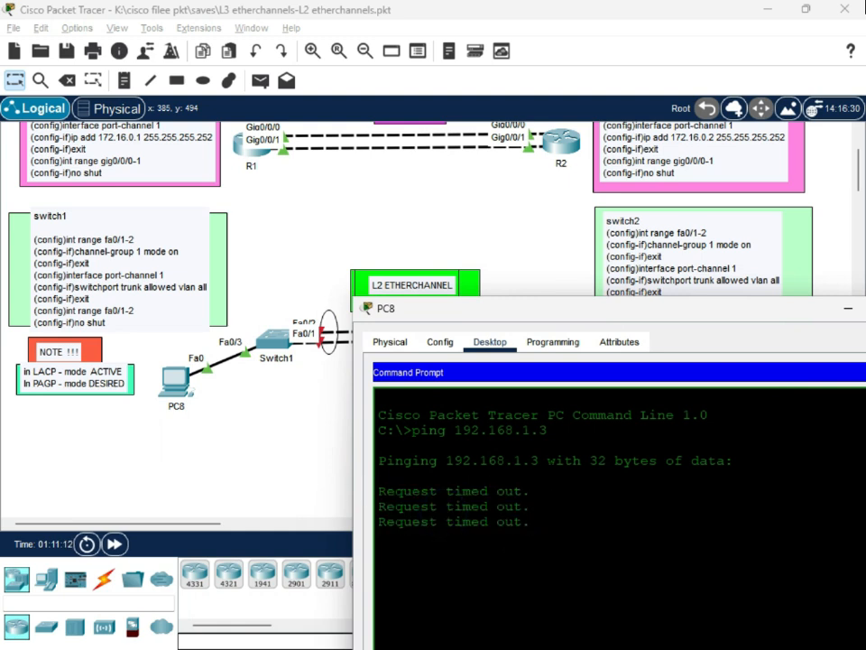
Ping 192.168.1.3 again from PC8 and reposition its window to examine the complete output.
{"action": "left_click_drag", "start_coordinate": [572, 316], "coordinate": [604, 266]}
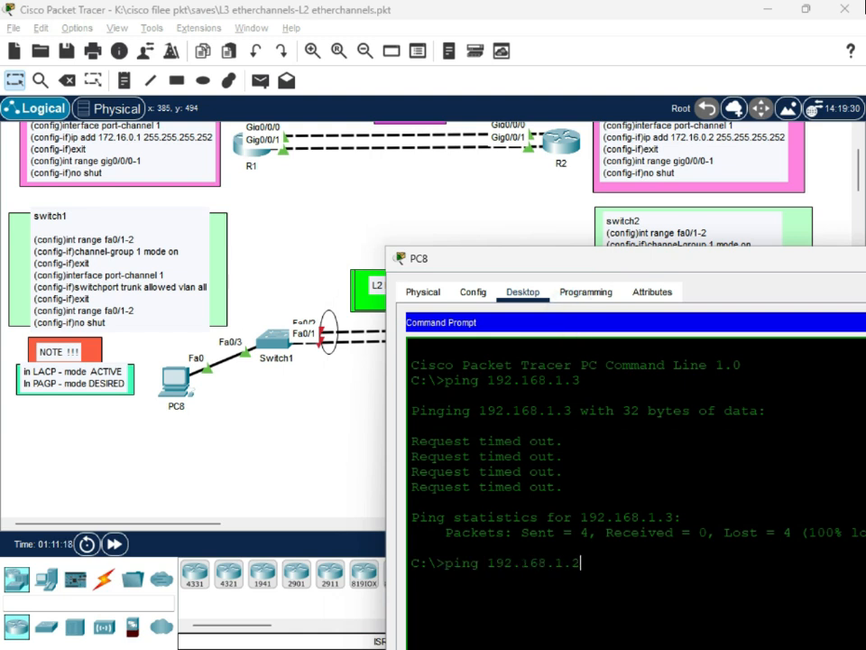
{"action": "type", "text": "3"}
{"action": "key", "text": "Return"}
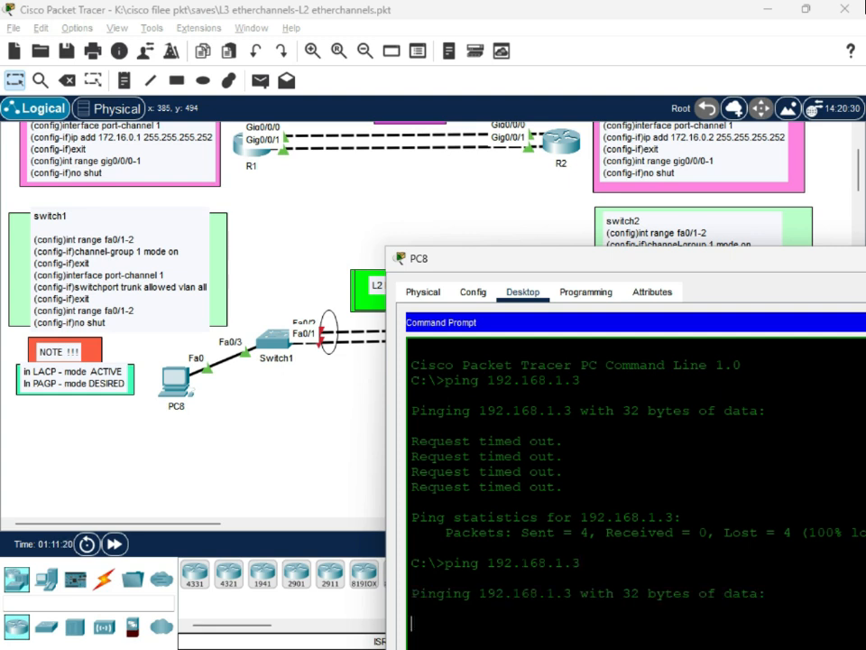
{"action": "left_click_drag", "start_coordinate": [572, 270], "coordinate": [623, 222]}
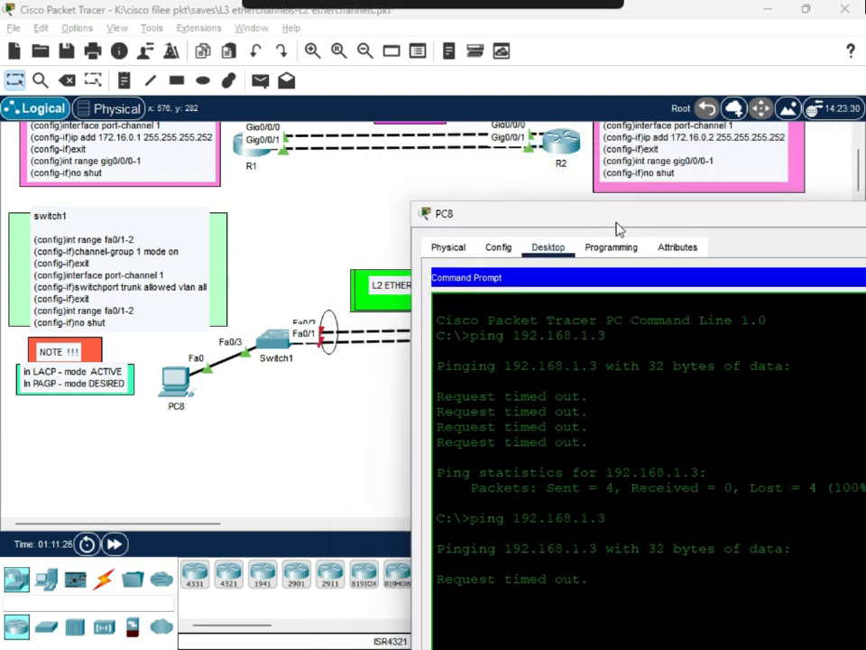
{"action": "left_click_drag", "start_coordinate": [504, 580], "coordinate": [605, 583]}
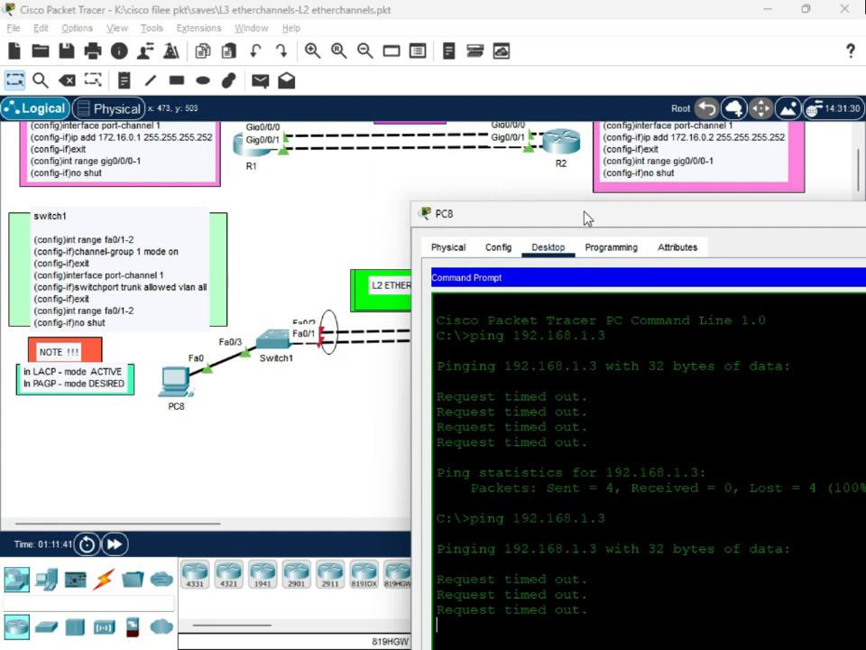
{"action": "left_click_drag", "start_coordinate": [585, 217], "coordinate": [584, 181]}
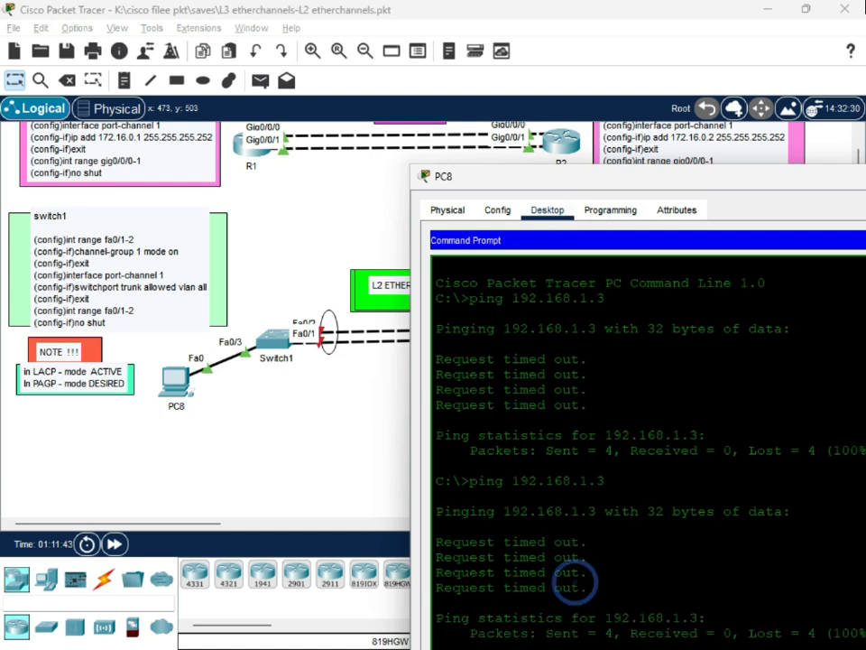
{"action": "left_click_drag", "start_coordinate": [553, 188], "coordinate": [524, 134]}
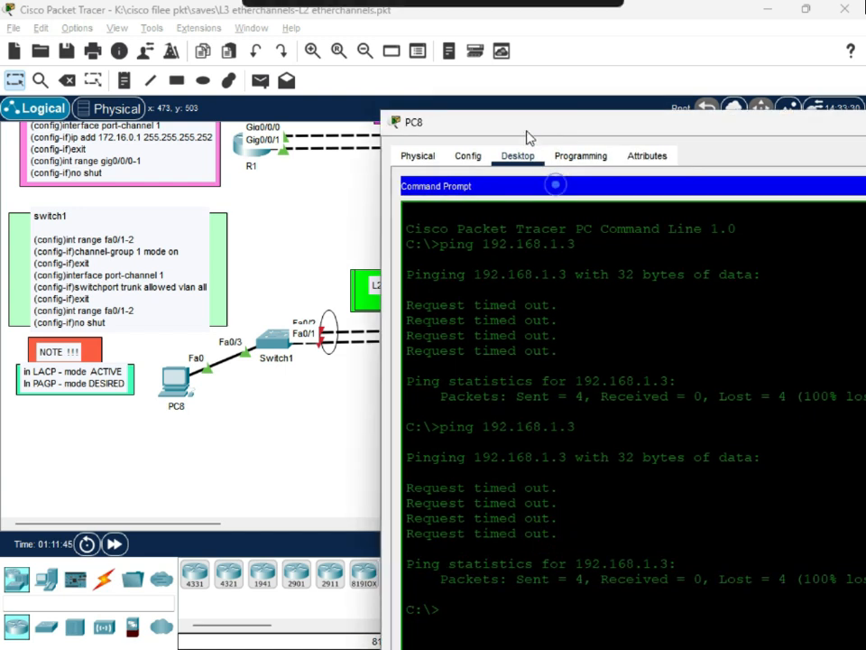
Try a continuous ping from PC8 with "ping 192.168.1.3 -t".
{"action": "key", "text": "Up"}
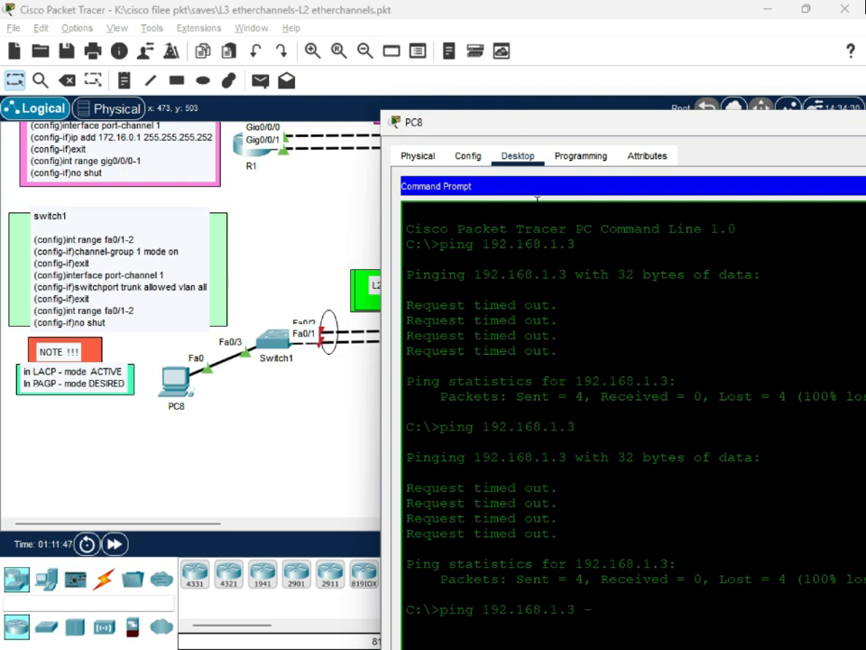
{"action": "type", "text": "-t"}
{"action": "key", "text": "Return"}
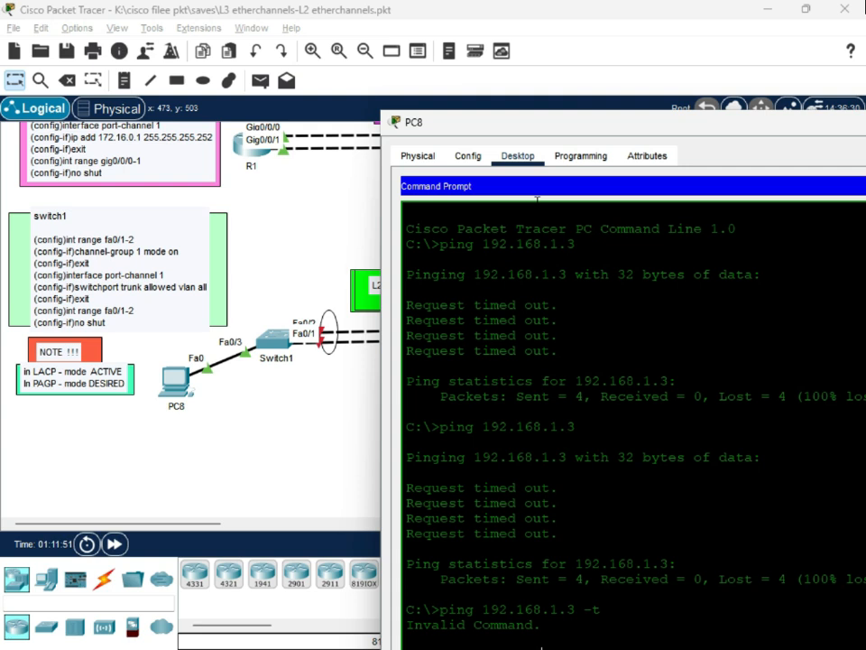
Move the PC8 window aside, open the Switch1 CLI and maximize its window.
{"action": "left_click_drag", "start_coordinate": [623, 119], "coordinate": [602, 336]}
{"action": "left_click", "coordinate": [274, 341]}
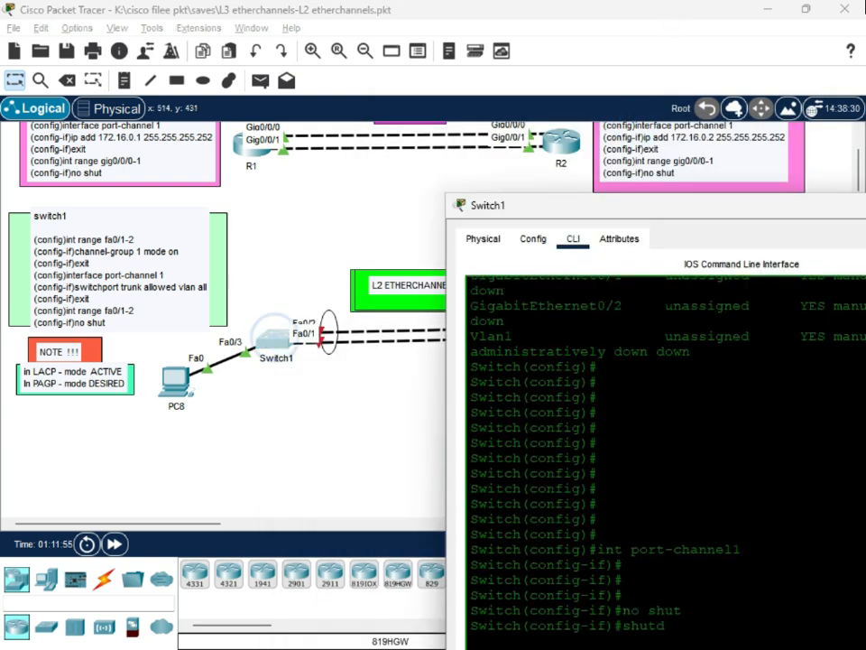
{"action": "left_click_drag", "start_coordinate": [660, 201], "coordinate": [475, 85]}
{"action": "left_click", "coordinate": [623, 585]}
{"action": "left_click_drag", "start_coordinate": [338, 556], "coordinate": [262, 548]}
{"action": "left_click", "coordinate": [436, 538]}
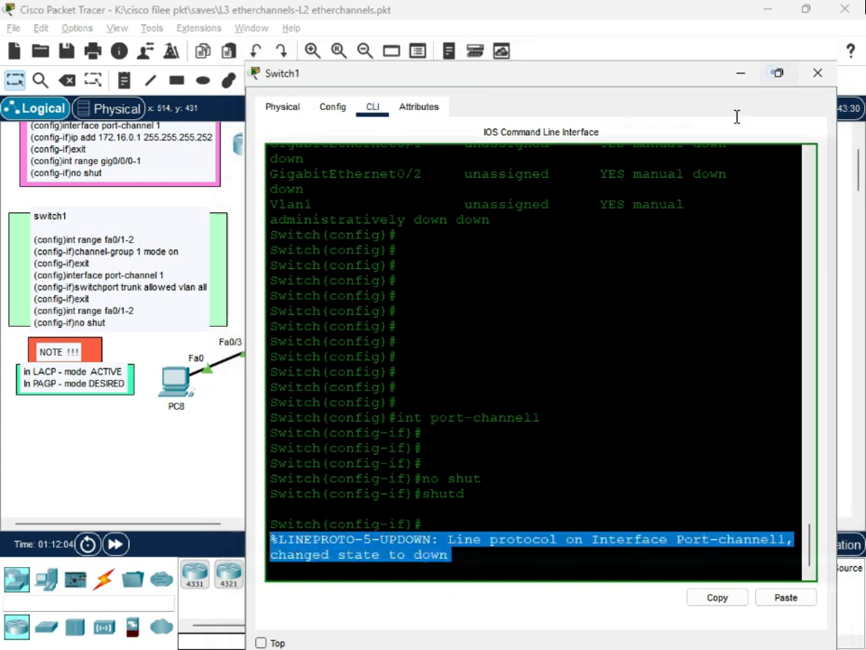
{"action": "left_click", "coordinate": [779, 72]}
Examine the line protocol message for interface Port-channel1 in the Switch1 CLI.
{"action": "left_click", "coordinate": [219, 498]}
{"action": "left_click_drag", "start_coordinate": [204, 546], "coordinate": [446, 547]}
{"action": "left_click", "coordinate": [336, 551]}
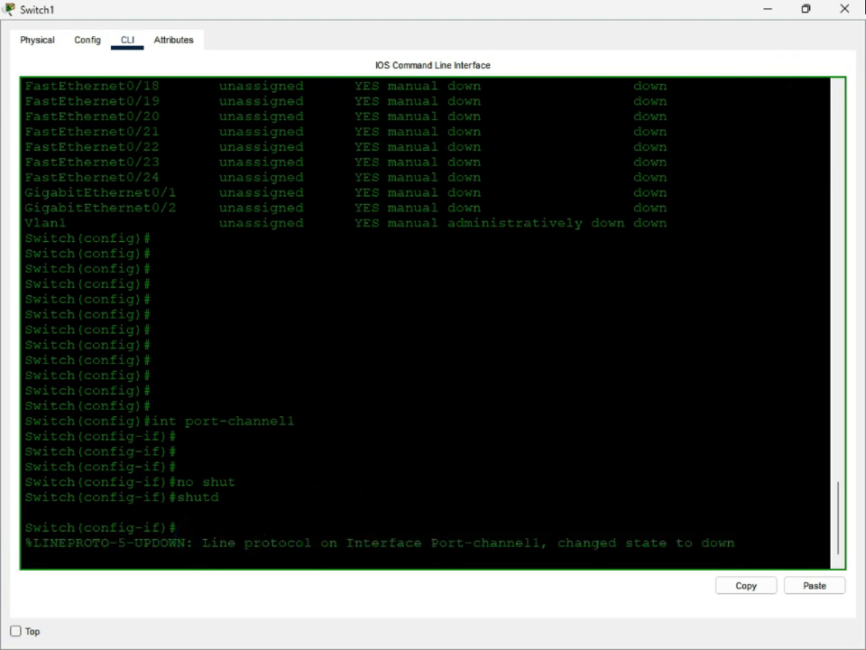
{"action": "left_click_drag", "start_coordinate": [381, 538], "coordinate": [383, 530]}
{"action": "left_click", "coordinate": [540, 543]}
{"action": "left_click_drag", "start_coordinate": [450, 543], "coordinate": [414, 544]}
{"action": "left_click_drag", "start_coordinate": [559, 537], "coordinate": [679, 544]}
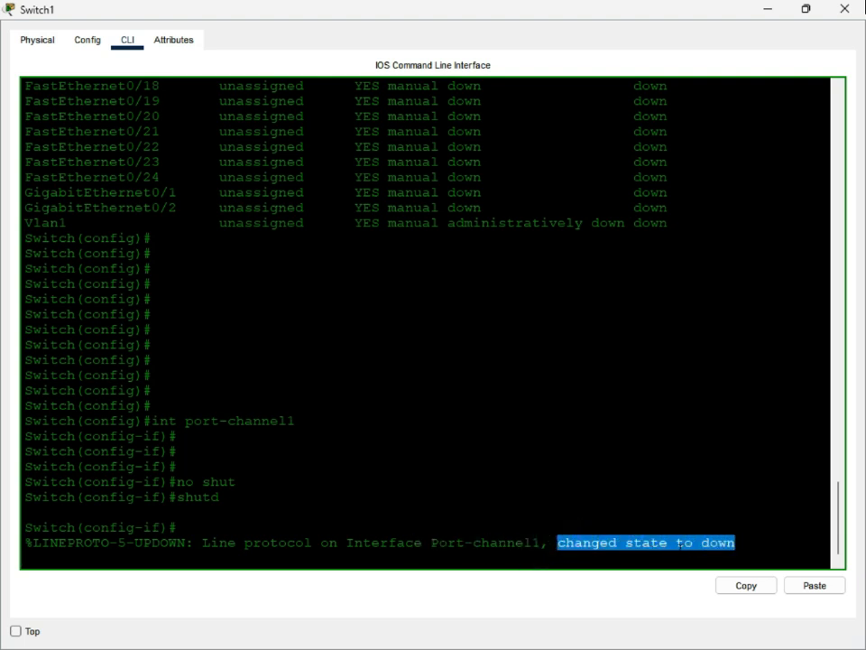
List the interface status summary on Switch1 with "do sh ip int br".
{"action": "left_click", "coordinate": [430, 449]}
{"action": "key", "text": "Return"}
{"action": "key", "text": "Return"}
{"action": "key", "text": "Return"}
{"action": "key", "text": "Return"}
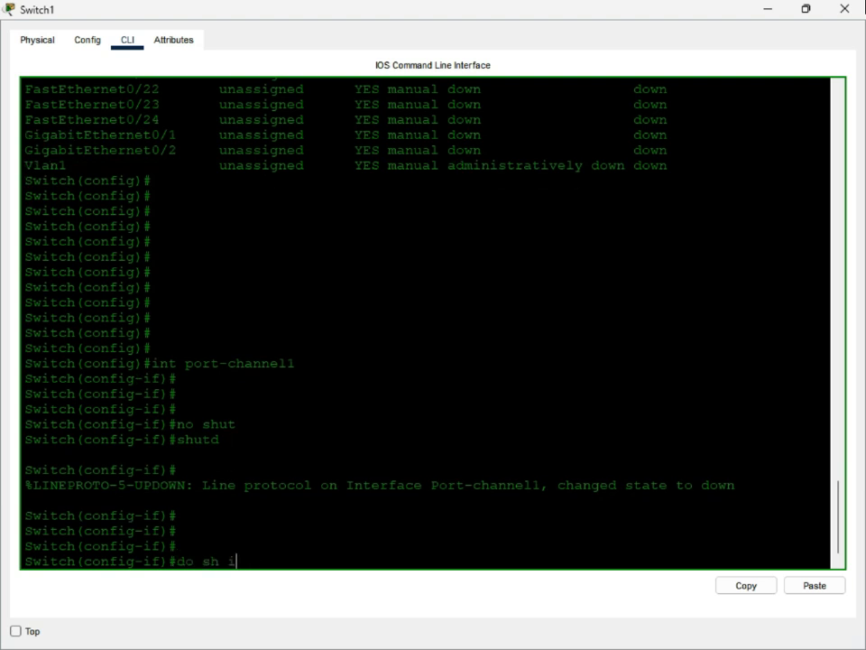
{"action": "type", "text": "do sh ip int br"}
{"action": "key", "text": "Return"}
Examine the status and protocol of Port-channel1 and the FastEthernet ports below it in the interface listing.
{"action": "left_click_drag", "start_coordinate": [159, 226], "coordinate": [25, 226]}
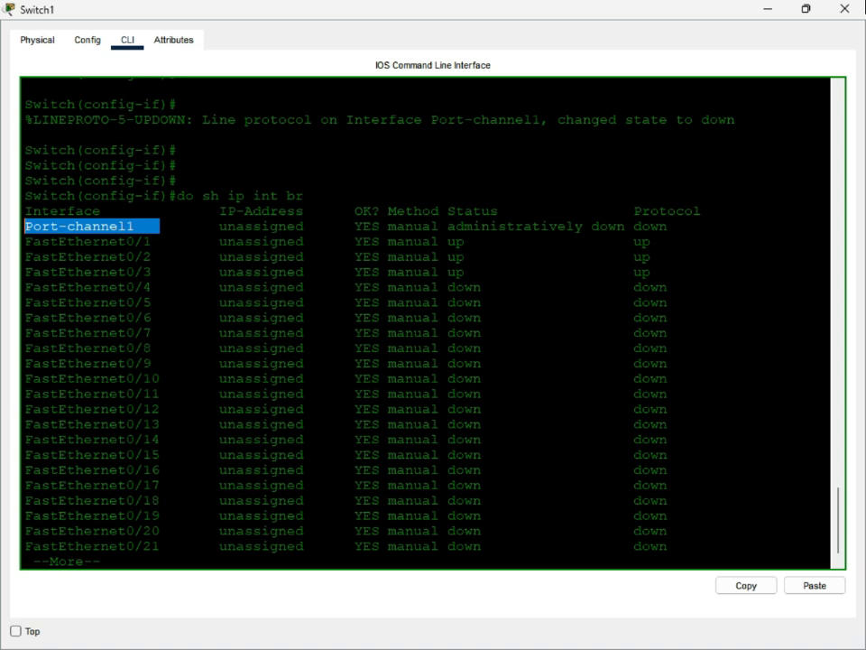
{"action": "left_click_drag", "start_coordinate": [702, 228], "coordinate": [5, 225]}
{"action": "left_click", "coordinate": [458, 226]}
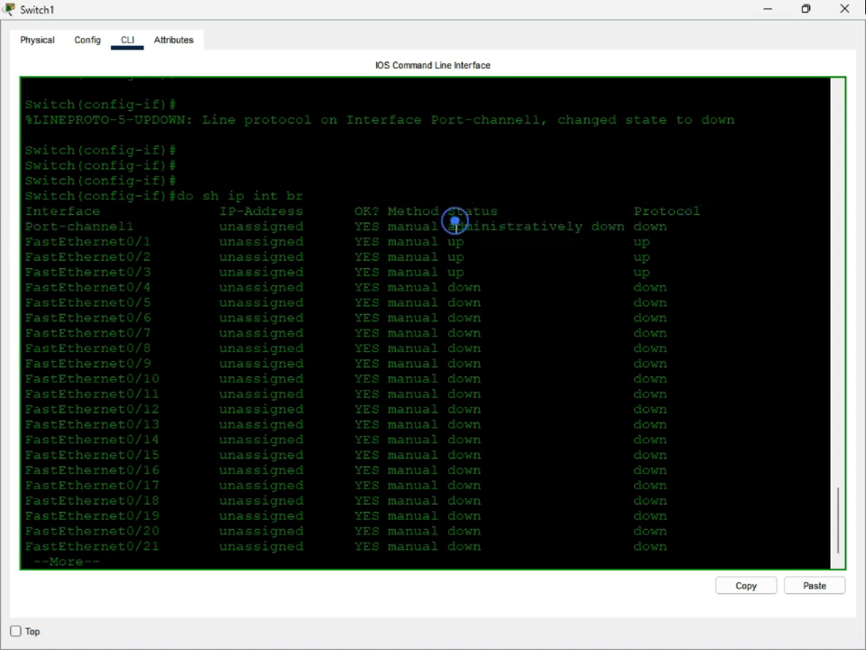
{"action": "left_click_drag", "start_coordinate": [456, 225], "coordinate": [648, 440]}
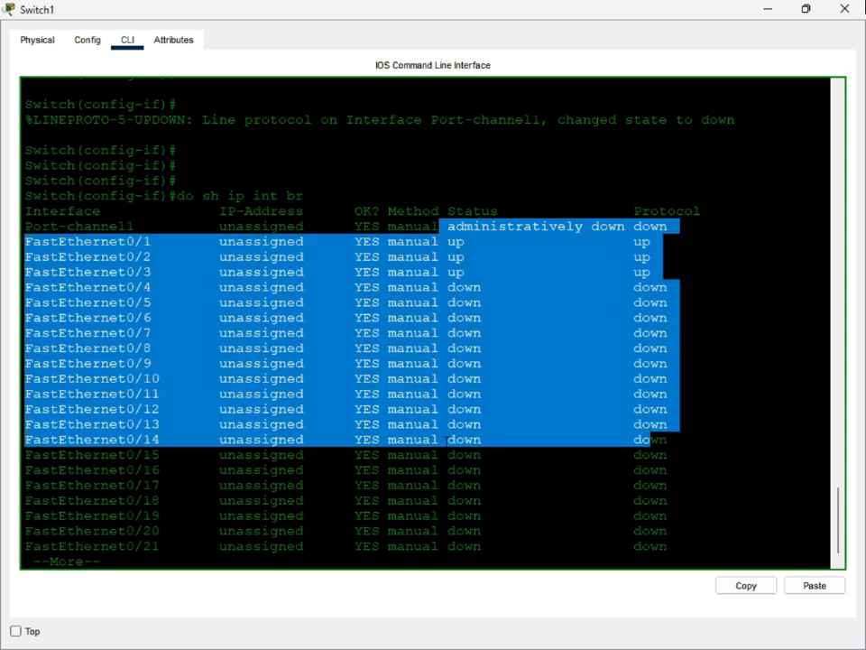
{"action": "left_click", "coordinate": [442, 440]}
{"action": "left_click", "coordinate": [502, 313]}
{"action": "left_click_drag", "start_coordinate": [423, 226], "coordinate": [657, 241]}
{"action": "left_click", "coordinate": [706, 232]}
{"action": "left_click_drag", "start_coordinate": [448, 226], "coordinate": [640, 257]}
{"action": "left_click", "coordinate": [643, 258]}
{"action": "left_click", "coordinate": [567, 362]}
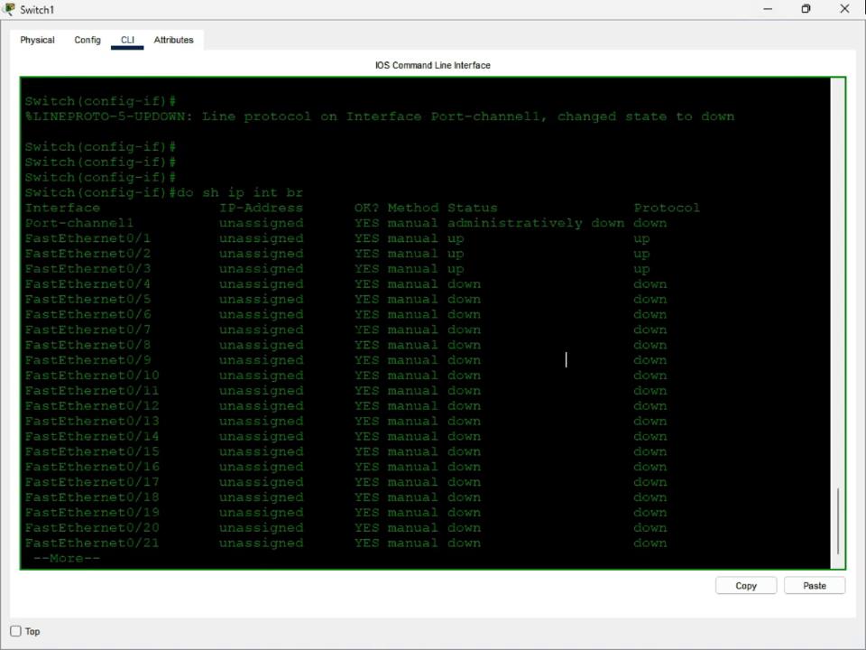
Page through the rest of the interface listing and return to the interface configuration prompt.
{"action": "key", "text": "Return"}
{"action": "key", "text": "Return"}
{"action": "key", "text": "Return"}
{"action": "key", "text": "Return"}
{"action": "key", "text": "Return"}
{"action": "key", "text": "Return"}
{"action": "key", "text": "Return"}
{"action": "key", "text": "Return"}
{"action": "key", "text": "Return"}
{"action": "key", "text": "Return"}
{"action": "key", "text": "Return"}
{"action": "key", "text": "Return"}
{"action": "key", "text": "Return"}
{"action": "key", "text": "Return"}
{"action": "key", "text": "Return"}
{"action": "key", "text": "Return"}
{"action": "key", "text": "Return"}
{"action": "key", "text": "Return"}
{"action": "key", "text": "Return"}
{"action": "key", "text": "Return"}
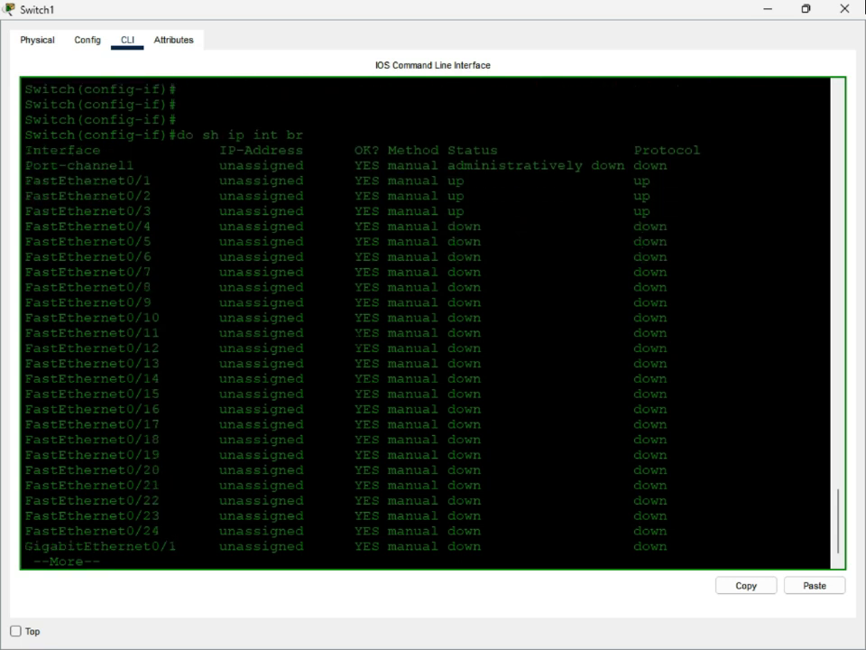
{"action": "key", "text": "Return"}
{"action": "key", "text": "Return"}
{"action": "key", "text": "Return"}
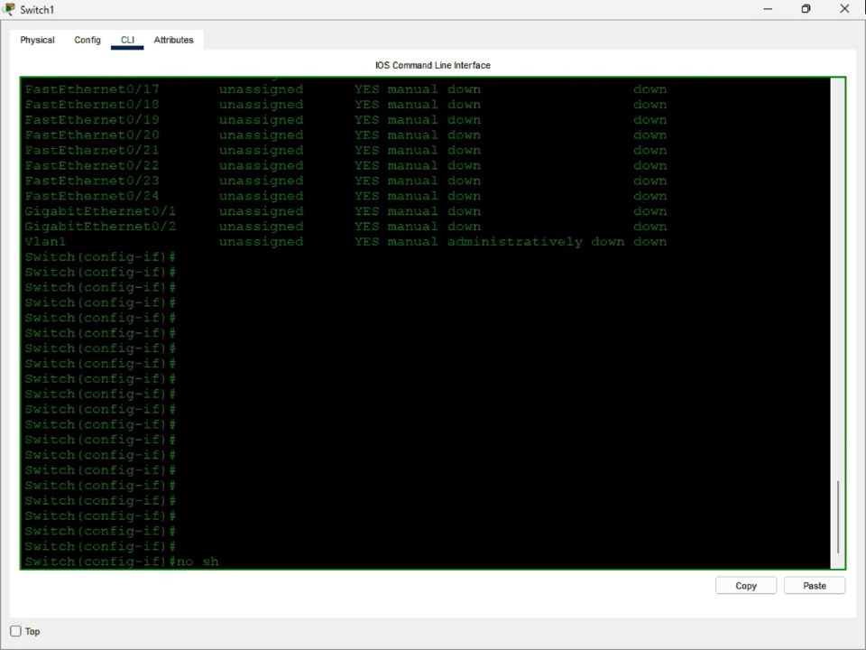
Re-enable Port-channel1 on Switch1 with "no shut" and check its line protocol message.
{"action": "type", "text": "no shut"}
{"action": "key", "text": "Return"}
{"action": "key", "text": "Return"}
{"action": "key", "text": "Return"}
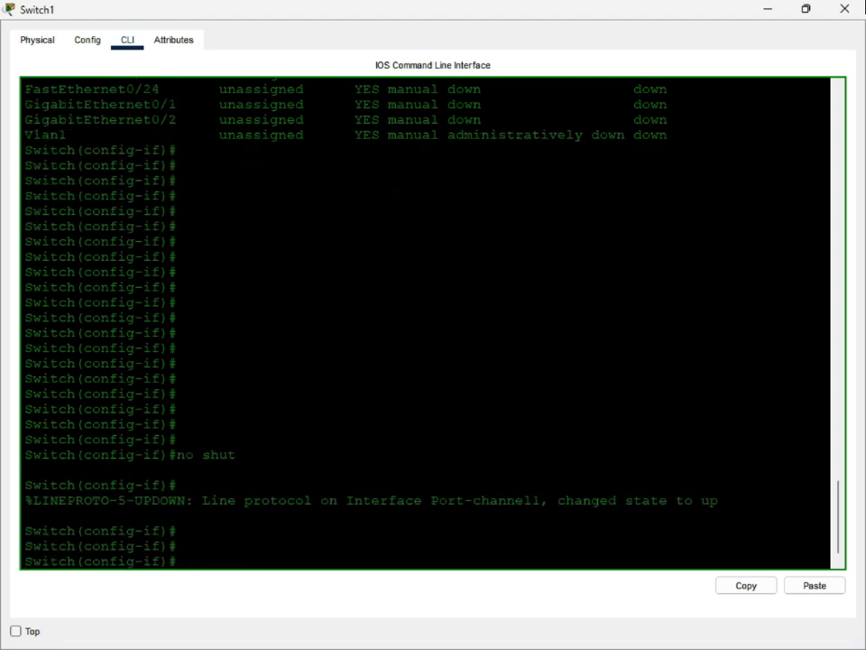
{"action": "left_click_drag", "start_coordinate": [553, 500], "coordinate": [626, 501]}
{"action": "left_click", "coordinate": [719, 500]}
{"action": "left_click", "coordinate": [578, 524]}
{"action": "left_click", "coordinate": [182, 549]}
Run "do sh ip int br" again on Switch1 and check the Port-channel1 status and protocol.
{"action": "key", "text": "Up"}
{"action": "key", "text": "Up"}
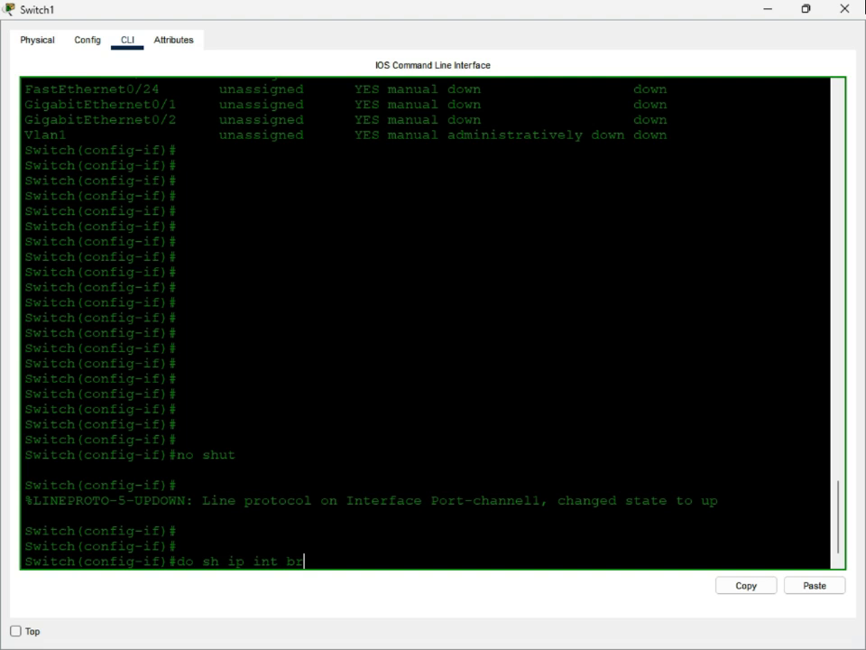
{"action": "key", "text": "Return"}
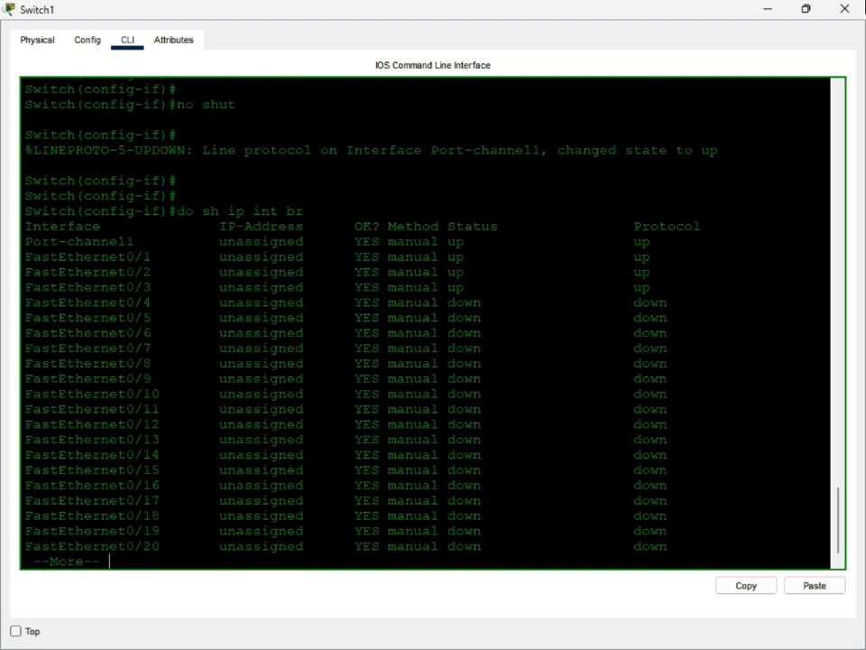
{"action": "left_click_drag", "start_coordinate": [705, 242], "coordinate": [617, 241]}
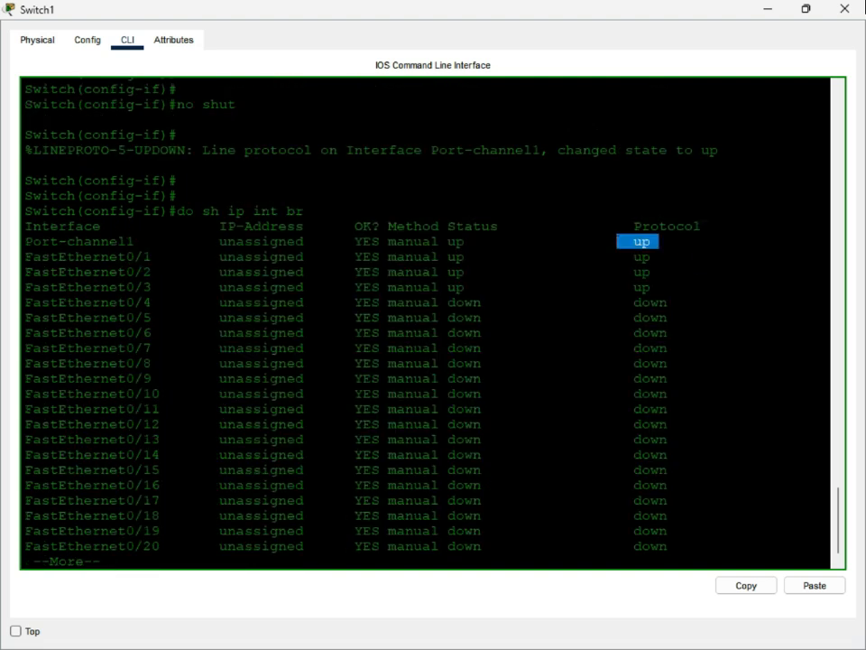
{"action": "left_click_drag", "start_coordinate": [484, 242], "coordinate": [349, 241]}
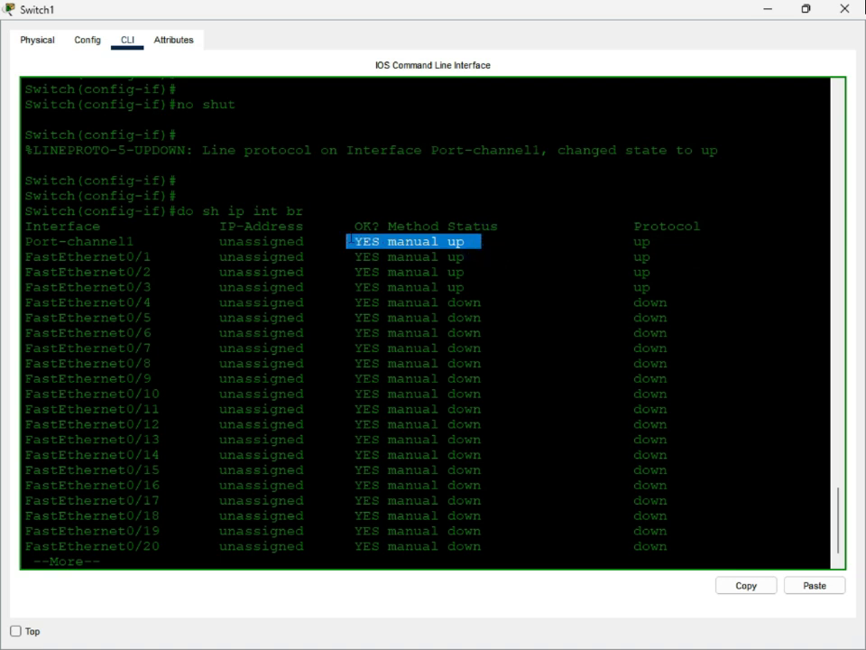
{"action": "double_click", "coordinate": [93, 241]}
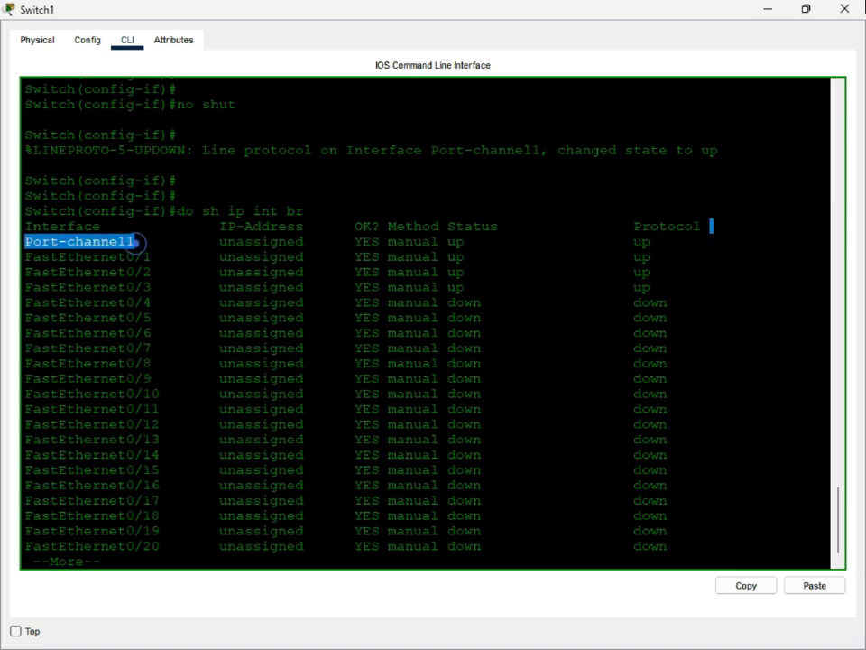
Minimize the Switch1 window and check the link lights between Switch1 and Switch2 in the topology.
{"action": "left_click", "coordinate": [780, 10]}
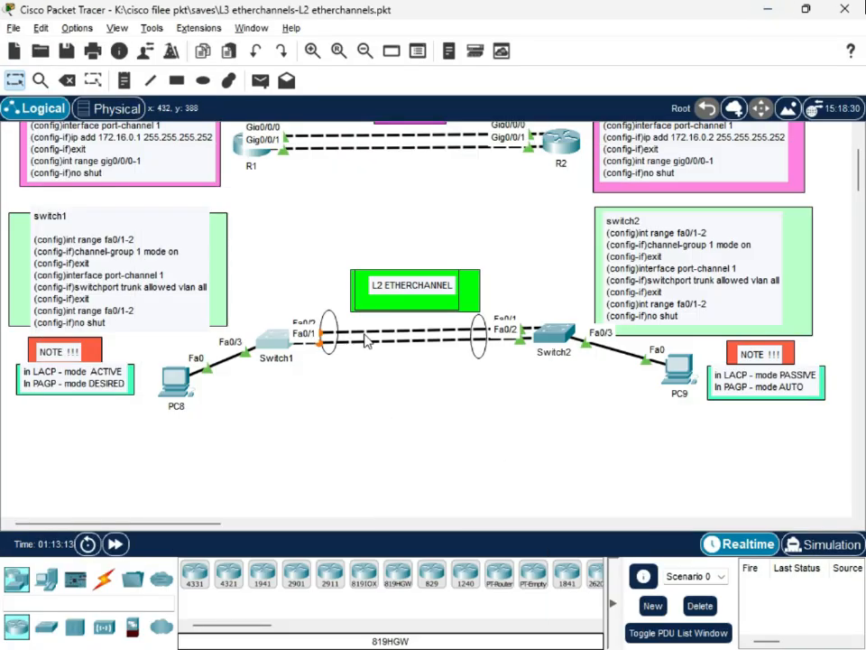
{"action": "left_click", "coordinate": [450, 436]}
{"action": "left_click", "coordinate": [242, 548]}
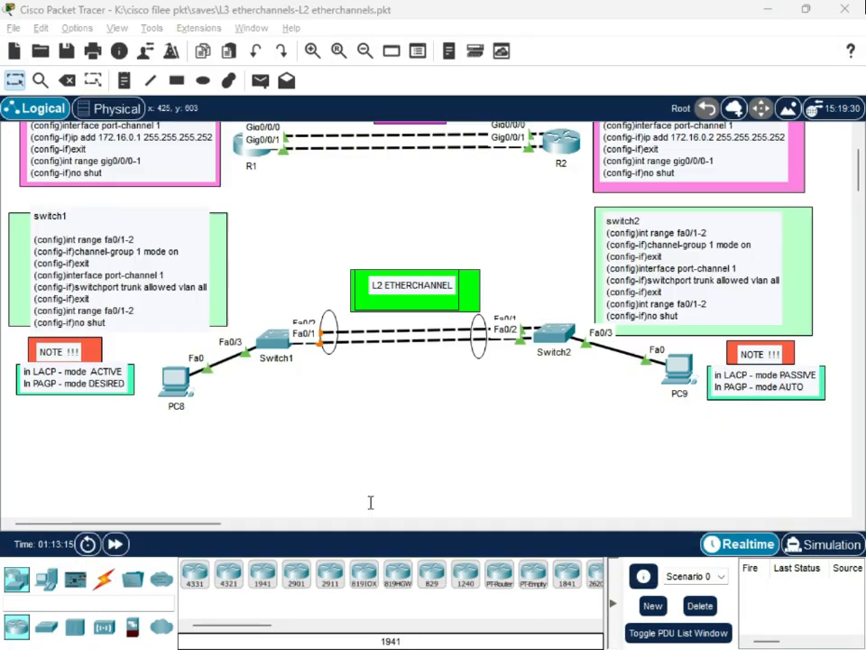
{"action": "key", "text": "alt+Tab"}
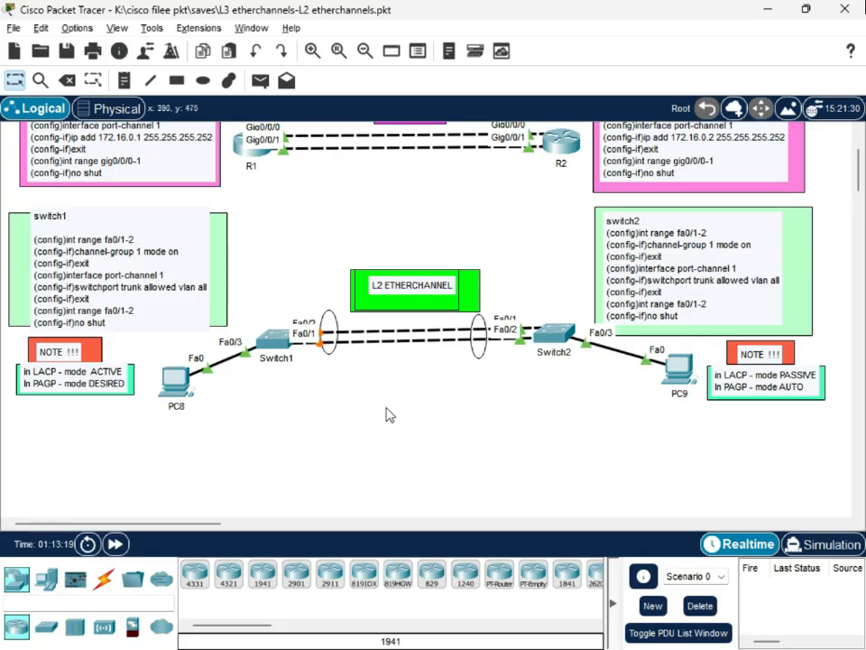
Open PC8's command prompt and ping 192.168.1.3.
{"action": "scroll", "coordinate": [678, 502], "scroll_direction": "down", "scroll_amount": 2}
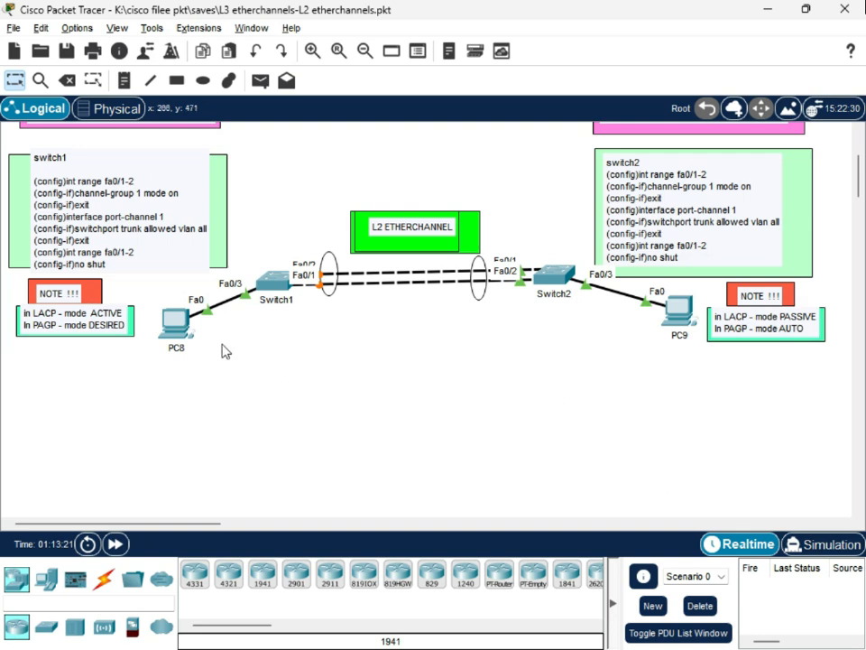
{"action": "left_click", "coordinate": [174, 318]}
{"action": "left_click_drag", "start_coordinate": [606, 352], "coordinate": [463, 164]}
{"action": "left_click_drag", "start_coordinate": [576, 167], "coordinate": [517, 88]}
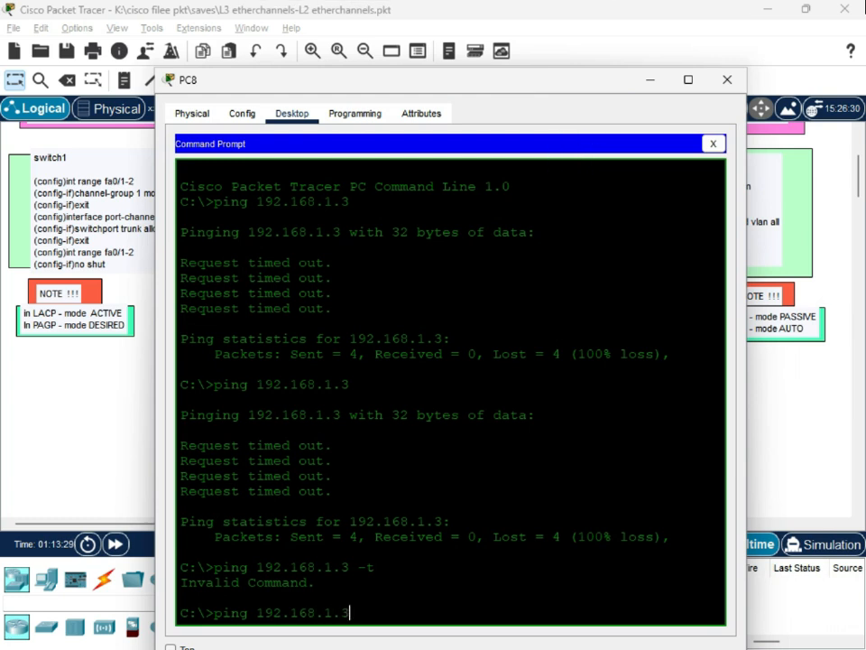
{"action": "key", "text": "Return"}
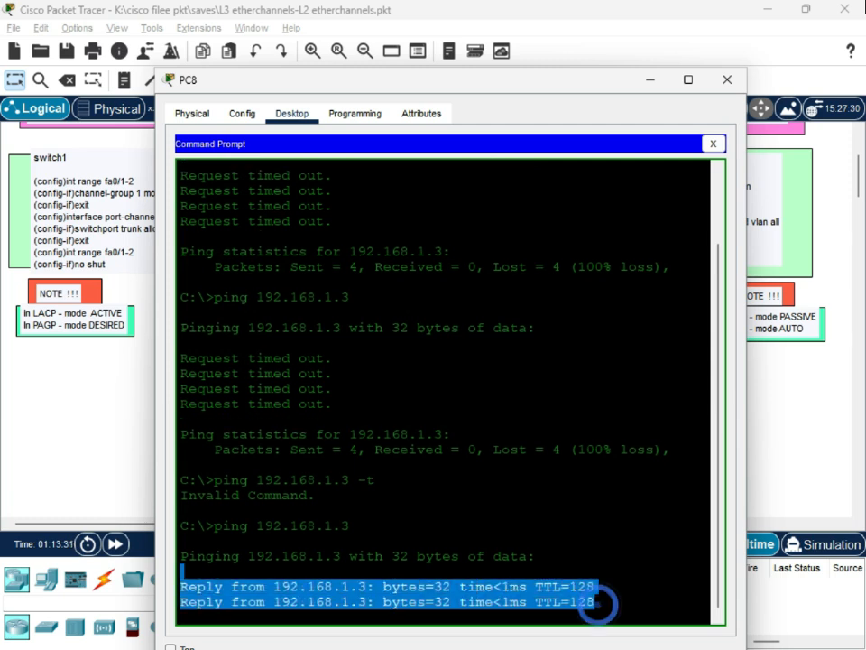
Examine the ping replies and packet statistics for 192.168.1.3 and minimize the PC8 window.
{"action": "left_click_drag", "start_coordinate": [501, 587], "coordinate": [206, 480]}
{"action": "left_click", "coordinate": [548, 552]}
{"action": "left_click", "coordinate": [595, 590]}
{"action": "mouse_move", "coordinate": [289, 556]}
{"action": "left_mouse_down"}
{"action": "mouse_move", "coordinate": [368, 572]}
{"action": "mouse_move", "coordinate": [342, 556]}
{"action": "mouse_move", "coordinate": [587, 556]}
{"action": "left_mouse_up"}
{"action": "mouse_move", "coordinate": [661, 557]}
{"action": "left_mouse_down"}
{"action": "mouse_move", "coordinate": [578, 557]}
{"action": "mouse_move", "coordinate": [656, 552]}
{"action": "left_mouse_up"}
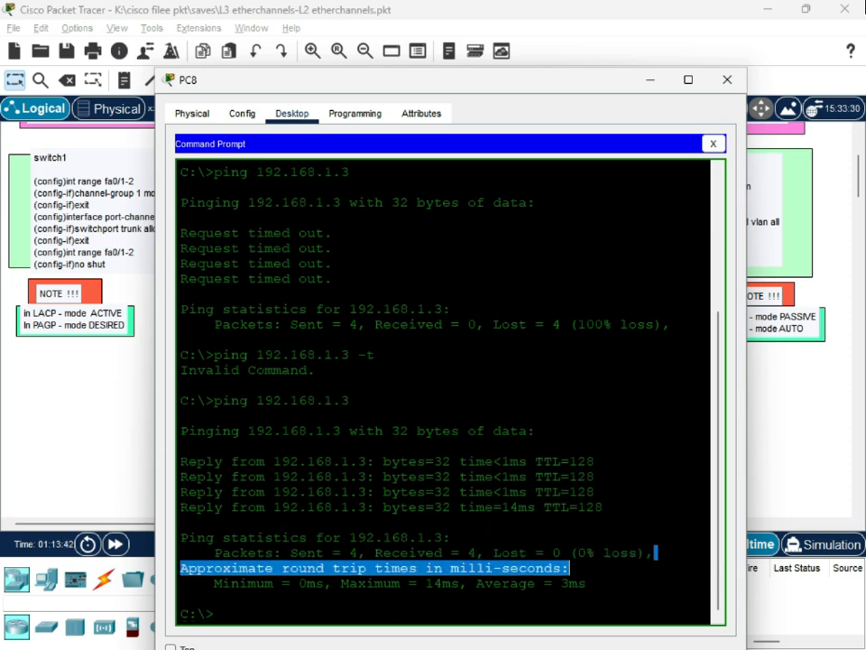
{"action": "left_click", "coordinate": [374, 584]}
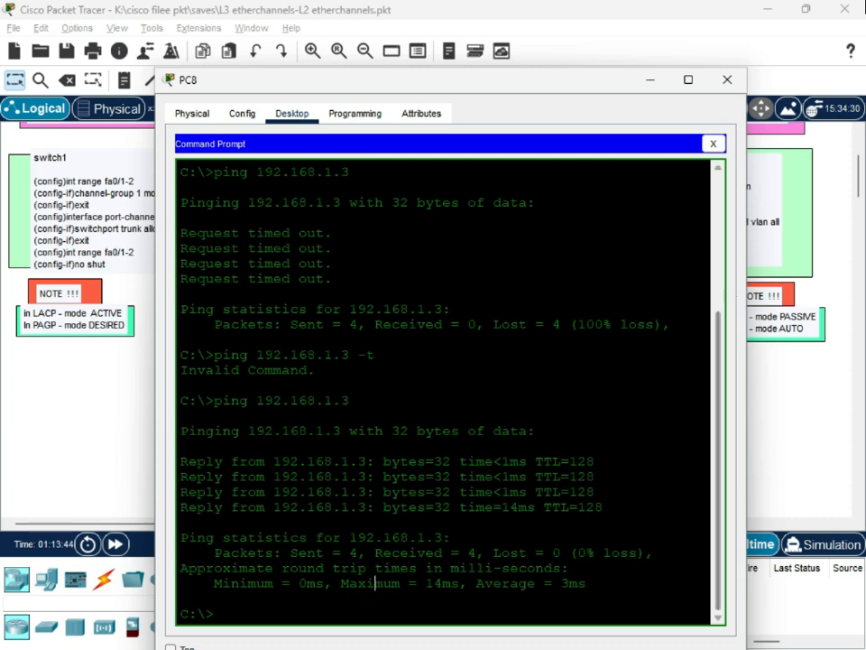
{"action": "left_click", "coordinate": [650, 80]}
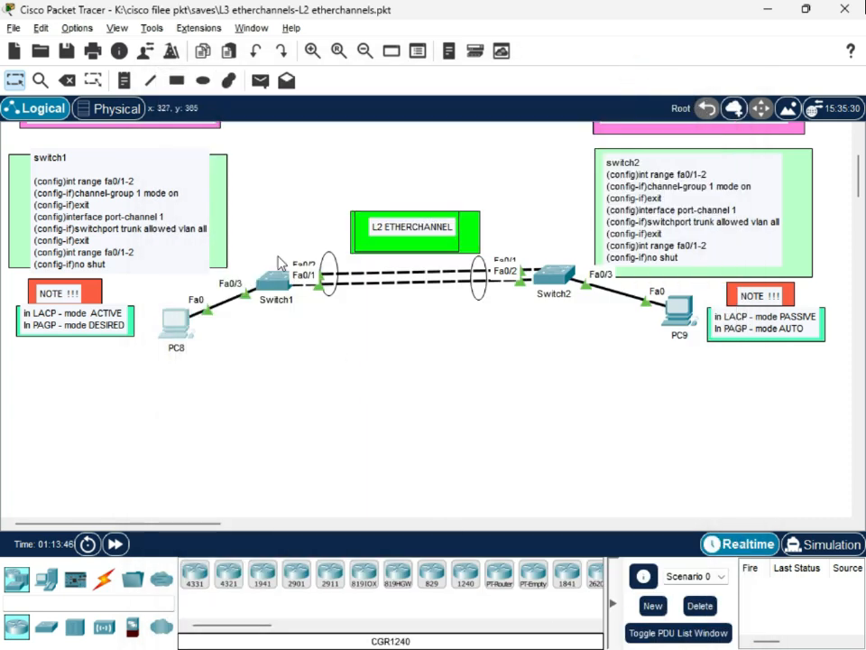
Reopen the Switch1 CLI and review the Port-channel1, FastEthernet0/1 and FastEthernet0/2 entries in the interface listing made before "no shut".
{"action": "left_click", "coordinate": [278, 283]}
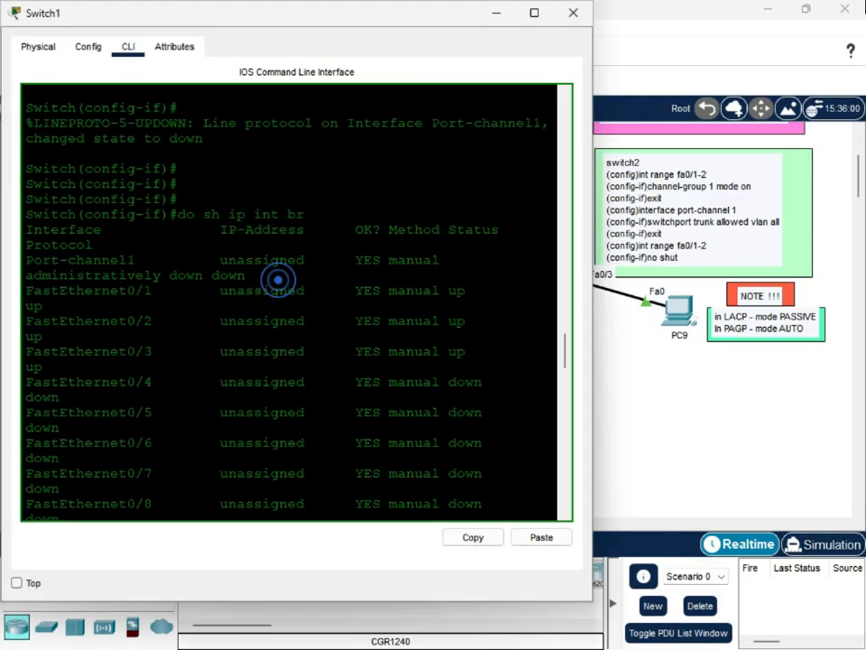
{"action": "left_click", "coordinate": [487, 13]}
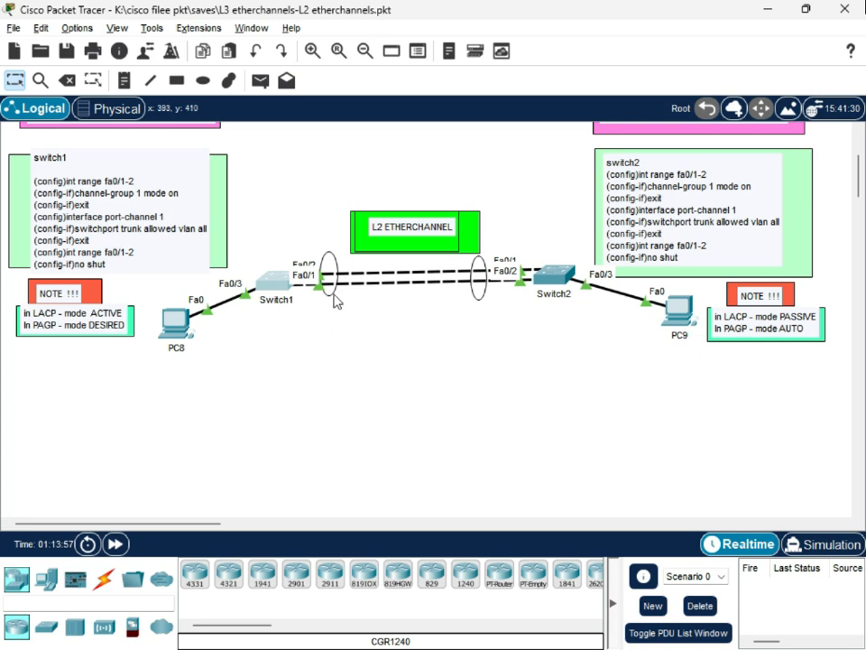
{"action": "left_click", "coordinate": [287, 291]}
{"action": "scroll", "coordinate": [280, 284], "scroll_direction": "down", "scroll_amount": 10}
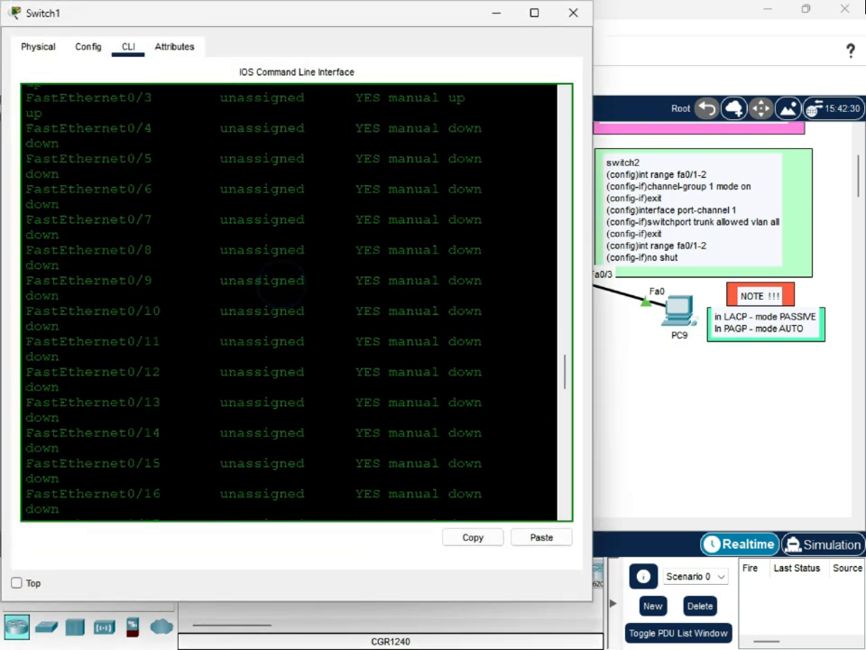
{"action": "key", "text": "Return"}
{"action": "type", "text": "do sh ip int br"}
{"action": "key", "text": "Return"}
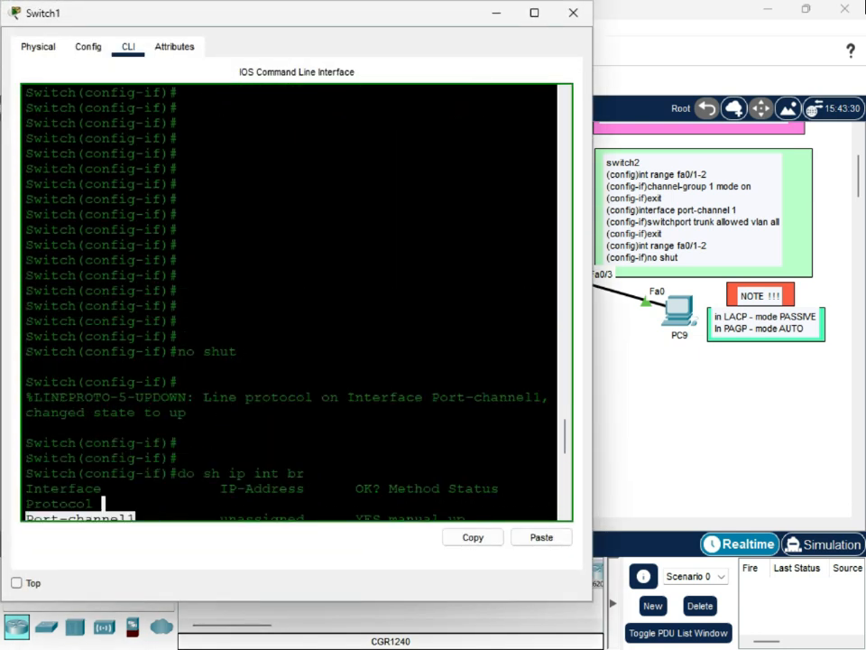
{"action": "scroll", "coordinate": [296, 302], "scroll_direction": "up", "scroll_amount": 5}
{"action": "scroll", "coordinate": [296, 303], "scroll_direction": "up", "scroll_amount": 3}
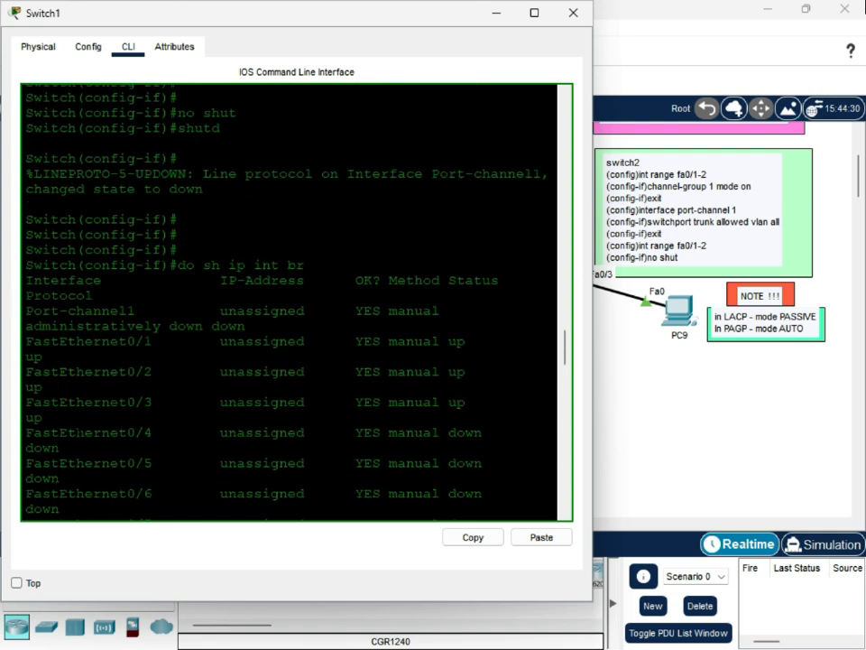
{"action": "scroll", "coordinate": [296, 302], "scroll_direction": "down", "scroll_amount": 1}
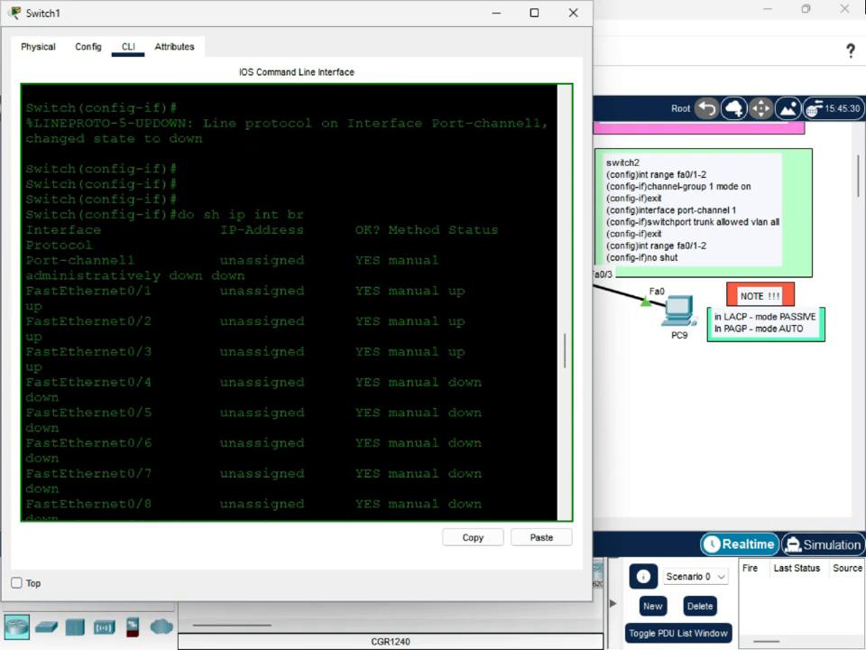
{"action": "left_click_drag", "start_coordinate": [480, 323], "coordinate": [6, 276]}
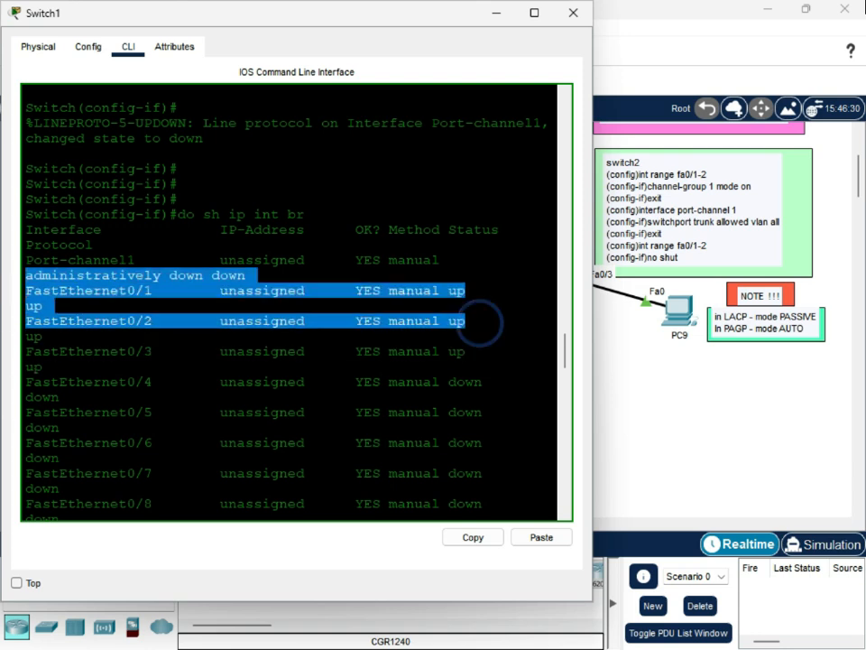
{"action": "left_click", "coordinate": [195, 349]}
Examine the higher-numbered FastEthernet and both GigabitEthernet entries near the end of the same interface listing.
{"action": "scroll", "coordinate": [195, 349], "scroll_direction": "down", "scroll_amount": 11}
{"action": "scroll", "coordinate": [195, 349], "scroll_direction": "down", "scroll_amount": 6}
{"action": "scroll", "coordinate": [195, 349], "scroll_direction": "up", "scroll_amount": 1}
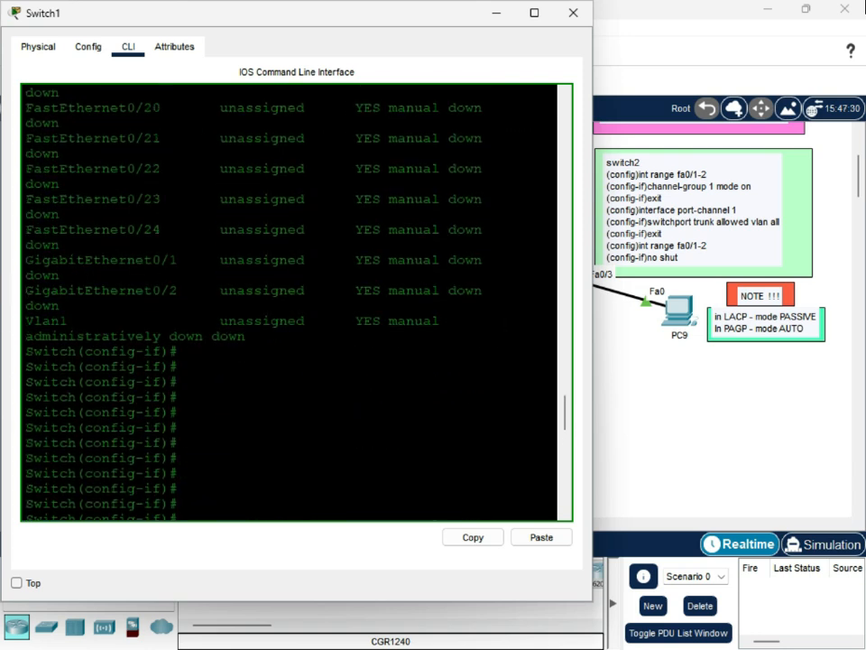
{"action": "scroll", "coordinate": [289, 302], "scroll_direction": "up", "scroll_amount": 1}
{"action": "left_click_drag", "start_coordinate": [142, 283], "coordinate": [42, 173]}
{"action": "left_click_drag", "start_coordinate": [213, 301], "coordinate": [7, 85]}
{"action": "left_click_drag", "start_coordinate": [203, 392], "coordinate": [2, 361]}
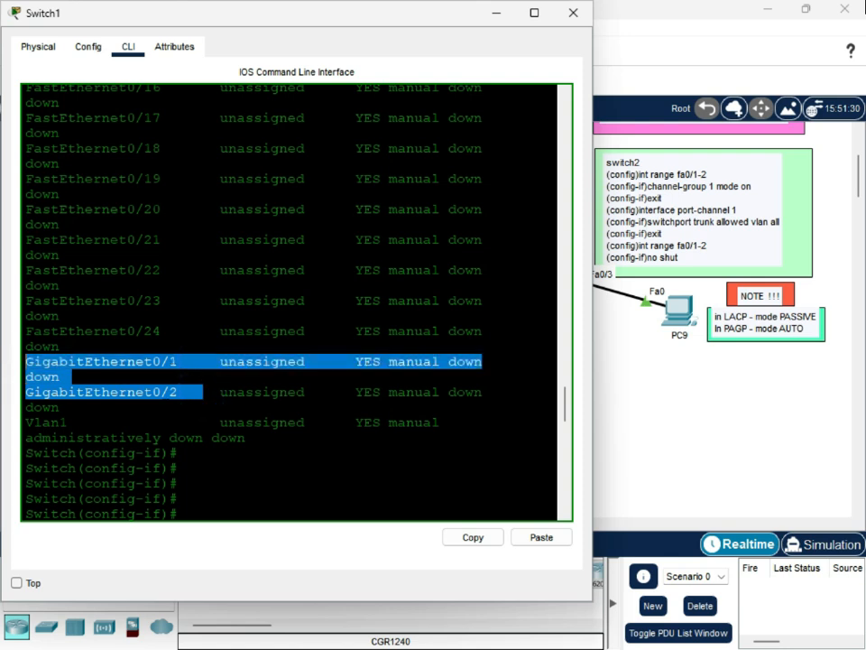
Compare the Port-channel1 entry with the FastEthernet0/1 and FastEthernet0/2 entries in Switch1's listing from before "no shut".
{"action": "left_click", "coordinate": [209, 392]}
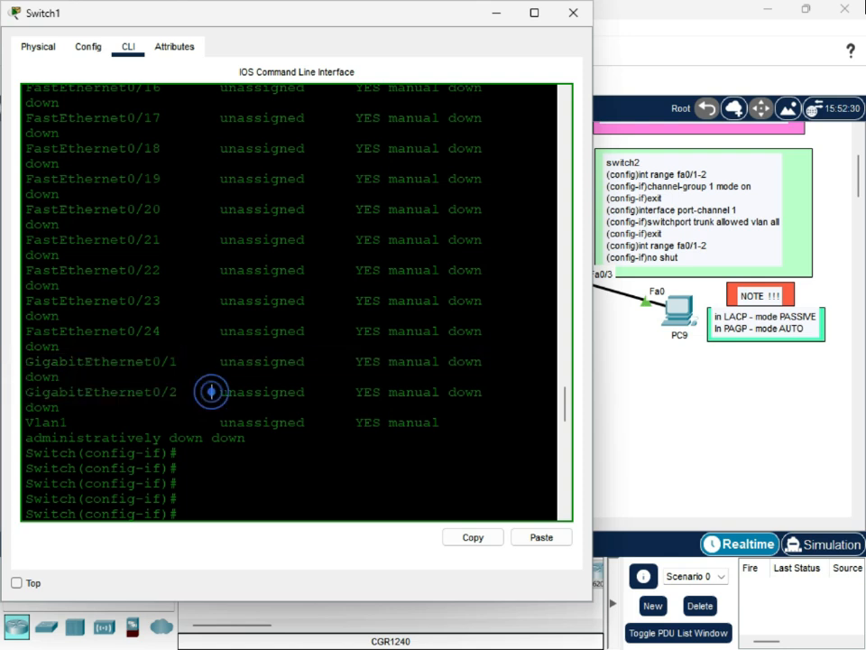
{"action": "scroll", "coordinate": [209, 393], "scroll_direction": "up", "scroll_amount": 13}
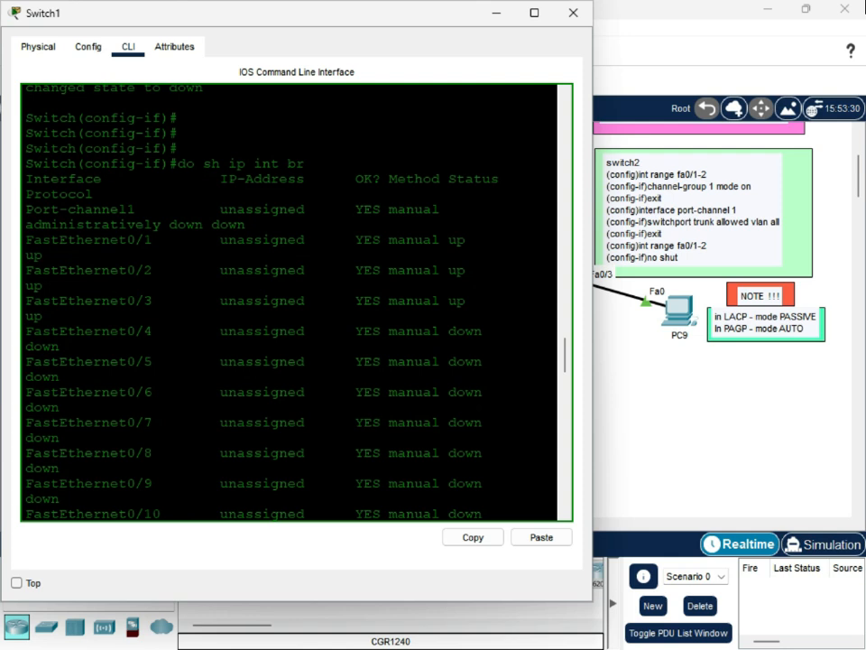
{"action": "left_click_drag", "start_coordinate": [152, 241], "coordinate": [2, 240]}
{"action": "left_click", "coordinate": [138, 262]}
{"action": "left_click_drag", "start_coordinate": [180, 246], "coordinate": [2, 244]}
{"action": "left_click", "coordinate": [124, 269]}
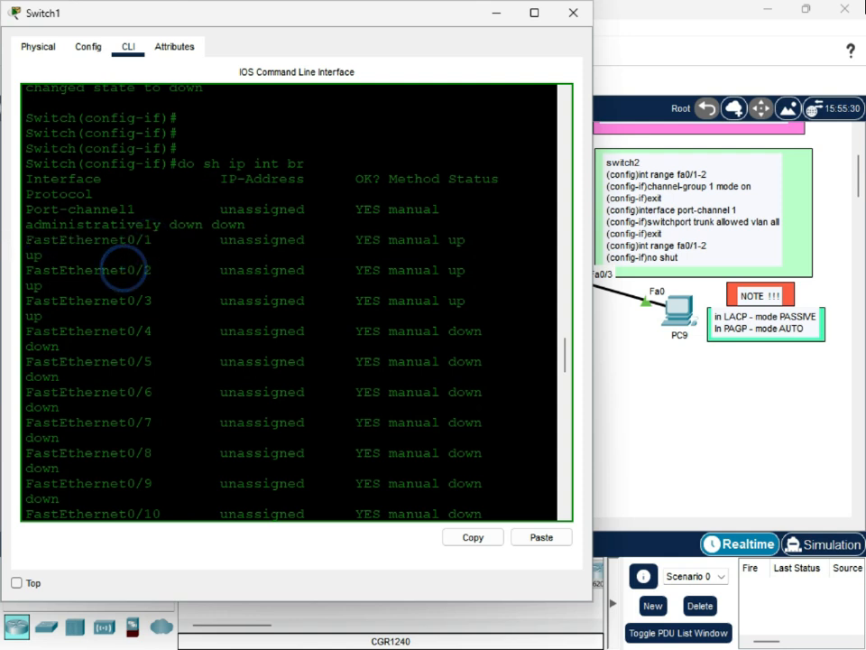
{"action": "left_click_drag", "start_coordinate": [176, 241], "coordinate": [33, 241]}
{"action": "left_click_drag", "start_coordinate": [472, 241], "coordinate": [2, 241]}
{"action": "left_click", "coordinate": [228, 209]}
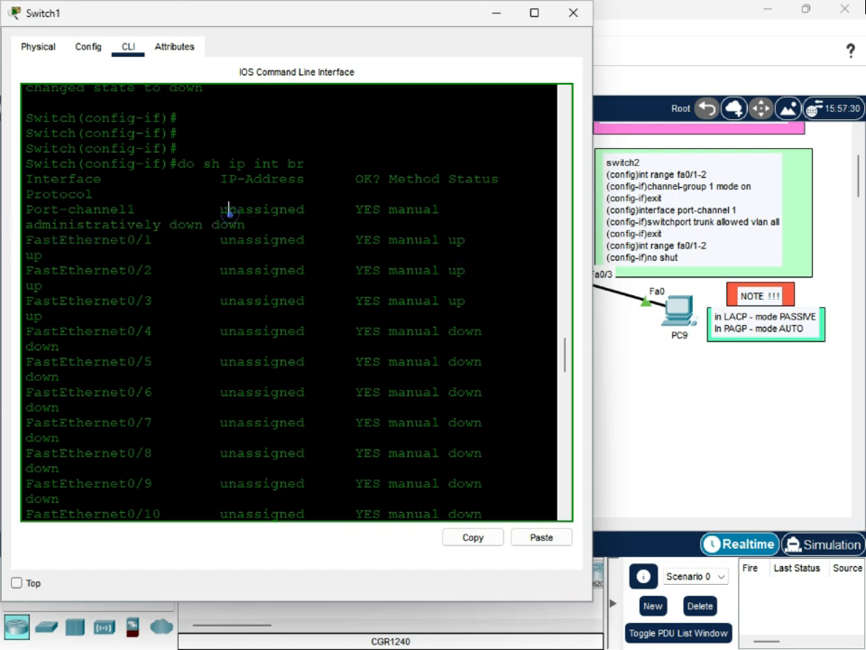
{"action": "left_click_drag", "start_coordinate": [58, 205], "coordinate": [237, 225]}
{"action": "left_click", "coordinate": [425, 217]}
{"action": "double_click", "coordinate": [151, 240]}
List Switch1's interfaces again with "do sh ip int br" and page through to the end of the output.
{"action": "scroll", "coordinate": [152, 239], "scroll_direction": "down", "scroll_amount": 10}
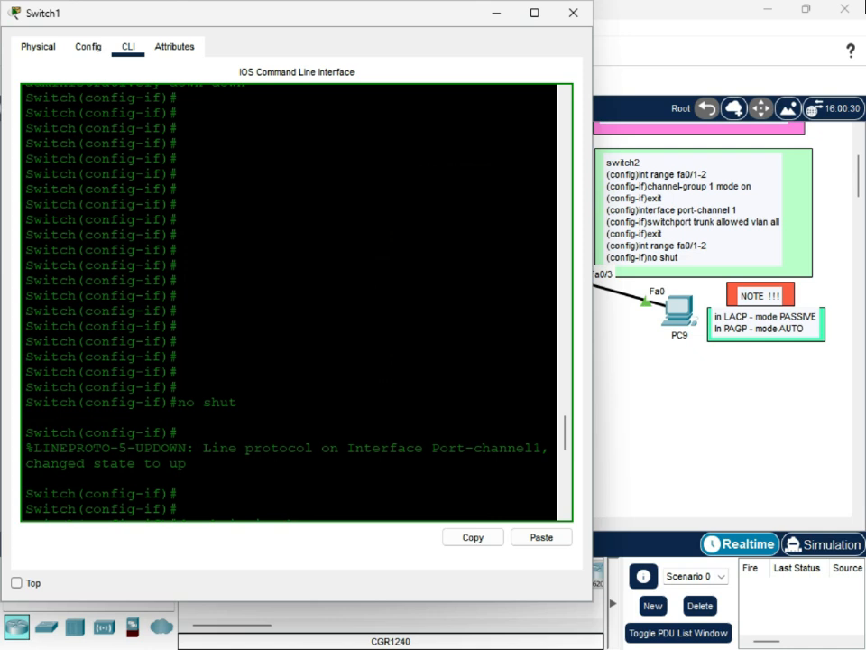
{"action": "key", "text": "Up"}
{"action": "key", "text": "Up"}
{"action": "key", "text": "Return"}
{"action": "left_click", "coordinate": [257, 442]}
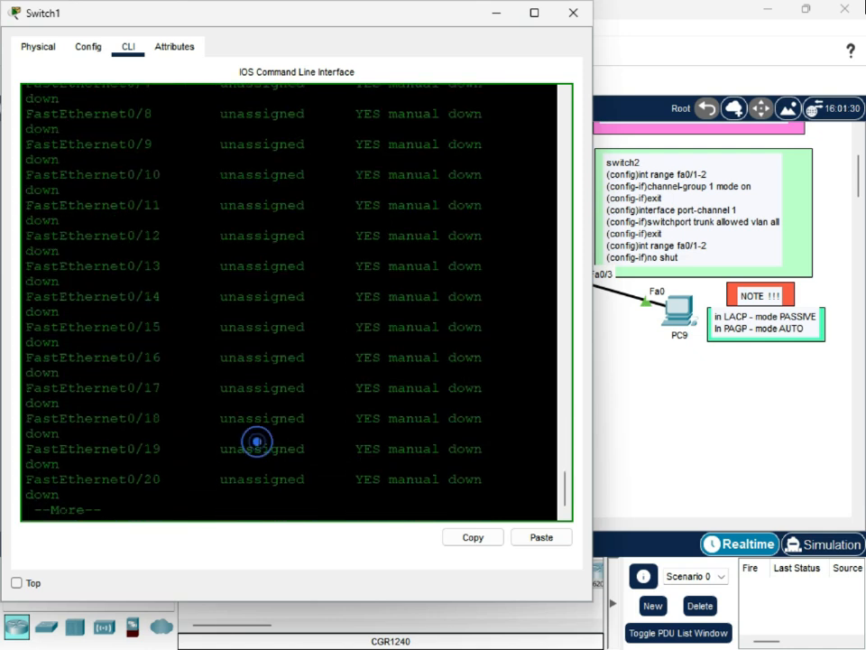
{"action": "key", "text": "Return"}
{"action": "key", "text": "Return"}
{"action": "key", "text": "Return"}
{"action": "key", "text": "Return"}
{"action": "key", "text": "Return"}
{"action": "key", "text": "Return"}
{"action": "key", "text": "Return"}
{"action": "key", "text": "Return"}
{"action": "key", "text": "Return"}
{"action": "key", "text": "Return"}
{"action": "key", "text": "Return"}
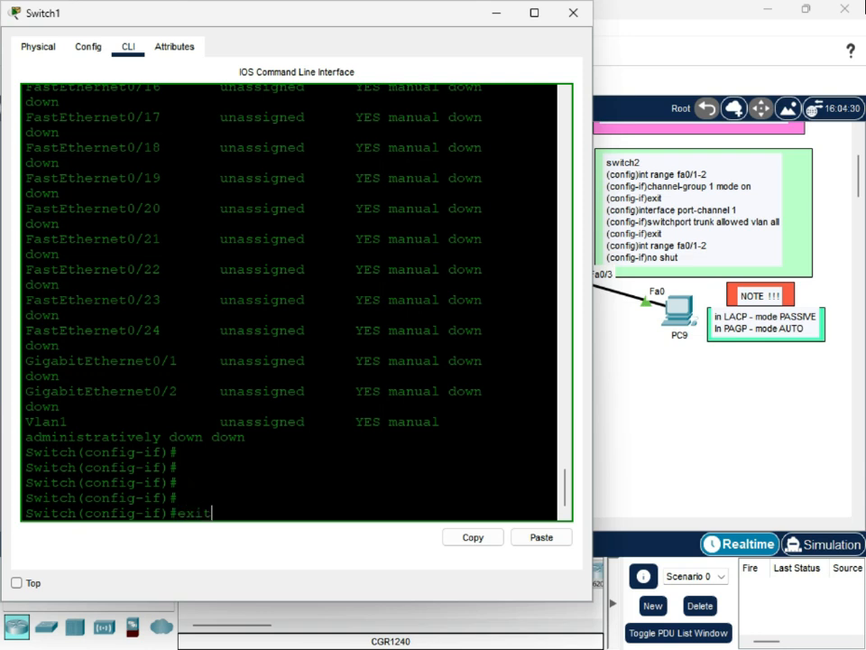
Exit the current interface mode on Switch1 and enter interface configuration for fa0/1.
{"action": "type", "text": "exit"}
{"action": "key", "text": "Return"}
{"action": "key", "text": "Return"}
{"action": "key", "text": "Return"}
{"action": "key", "text": "Return"}
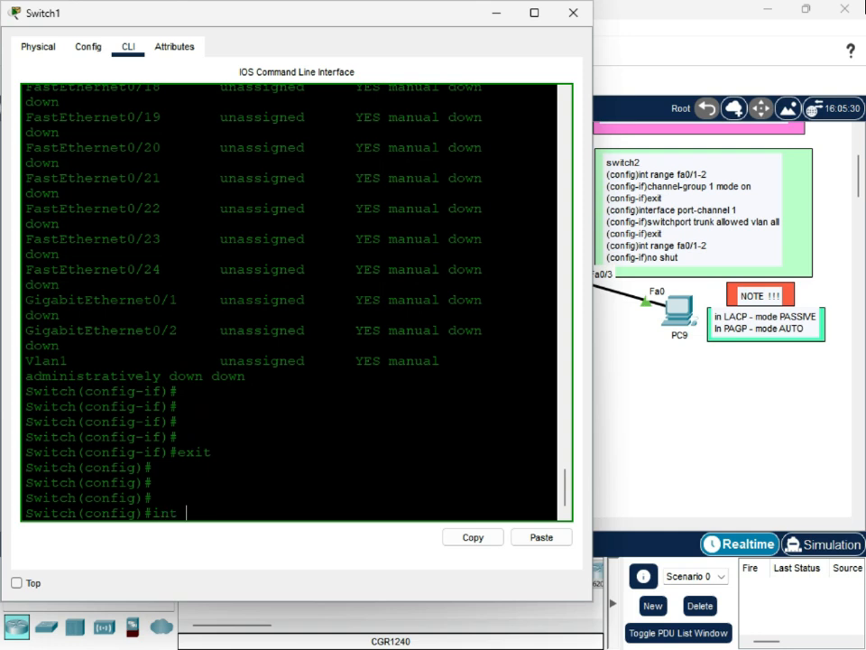
{"action": "type", "text": "int fa0/1"}
{"action": "key", "text": "Return"}
{"action": "key", "text": "Return"}
{"action": "key", "text": "Return"}
{"action": "key", "text": "Return"}
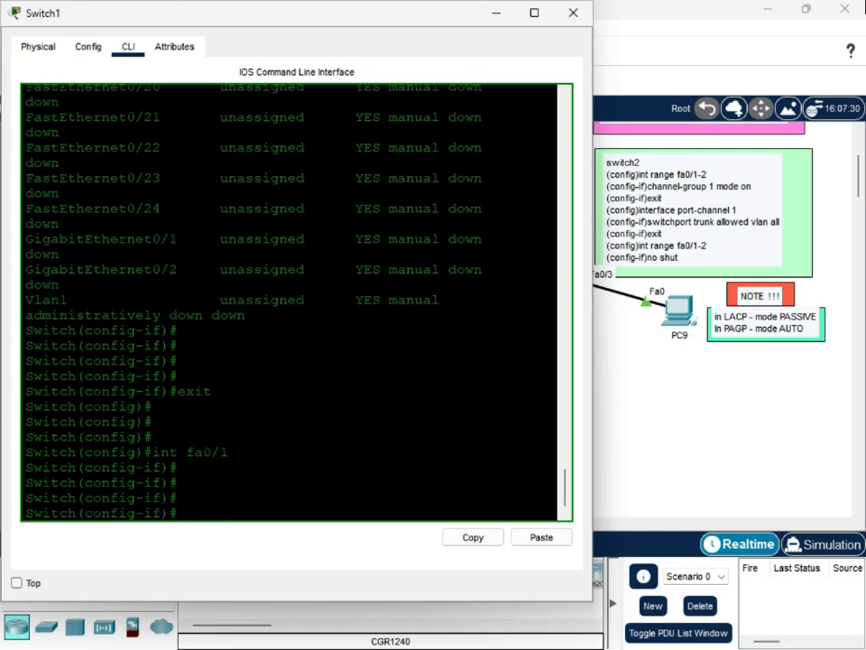
Shut down interface fa0/1 on Switch1 with "shut".
{"action": "left_click_drag", "start_coordinate": [151, 452], "coordinate": [226, 451]}
{"action": "left_click", "coordinate": [213, 468]}
{"action": "type", "text": "shut"}
{"action": "key", "text": "Return"}
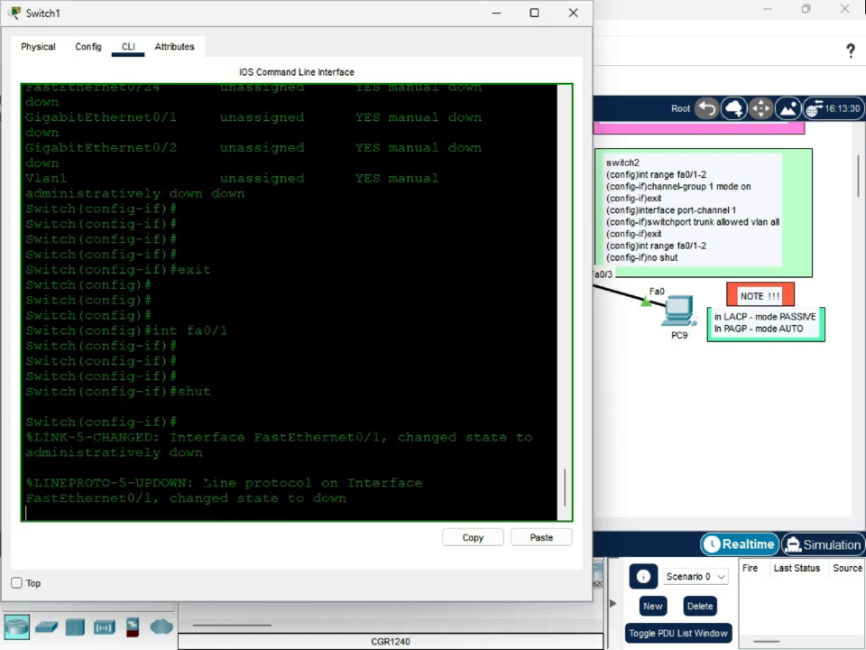
Examine the FastEthernet0/1 line protocol message on Switch1 and return to the latest interface listing.
{"action": "left_click_drag", "start_coordinate": [352, 498], "coordinate": [211, 483]}
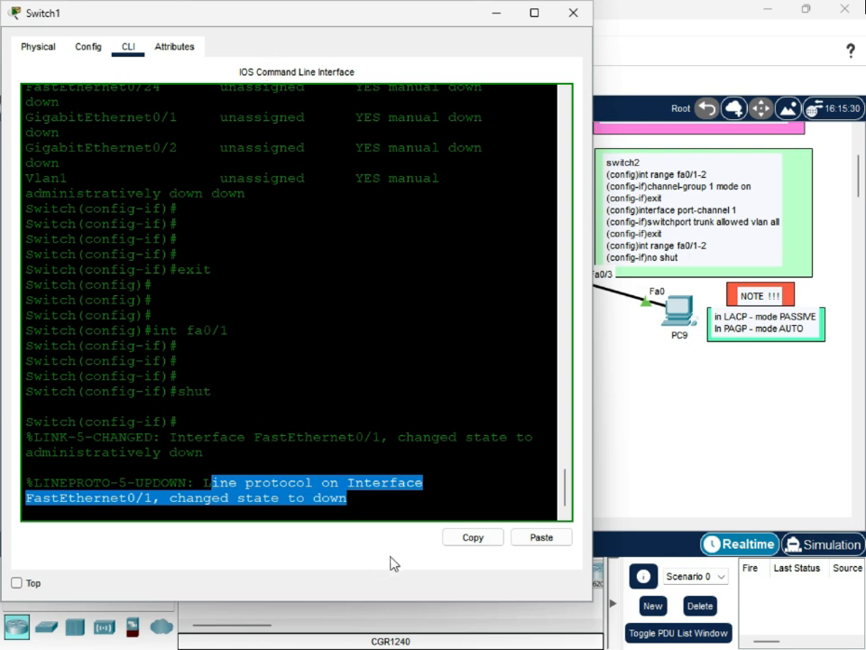
{"action": "left_click", "coordinate": [391, 508]}
{"action": "left_click_drag", "start_coordinate": [147, 498], "coordinate": [68, 498]}
{"action": "left_click_drag", "start_coordinate": [118, 483], "coordinate": [128, 483]}
{"action": "left_click_drag", "start_coordinate": [25, 498], "coordinate": [151, 498]}
{"action": "scroll", "coordinate": [296, 302], "scroll_direction": "up", "scroll_amount": 15}
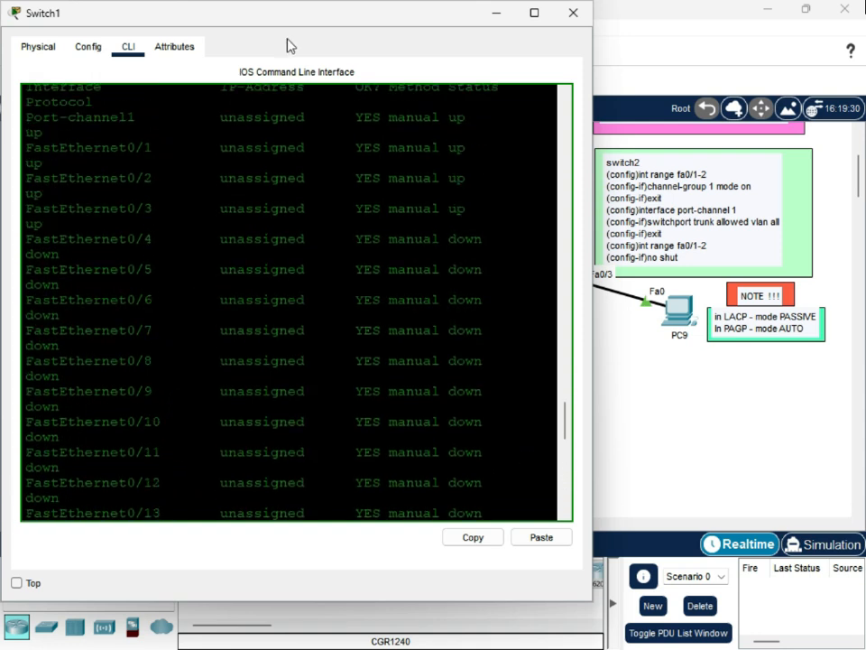
Move the Switch1 window off the topology and bring up Switch2's CLI at the user prompt.
{"action": "left_click_drag", "start_coordinate": [290, 22], "coordinate": [538, 417]}
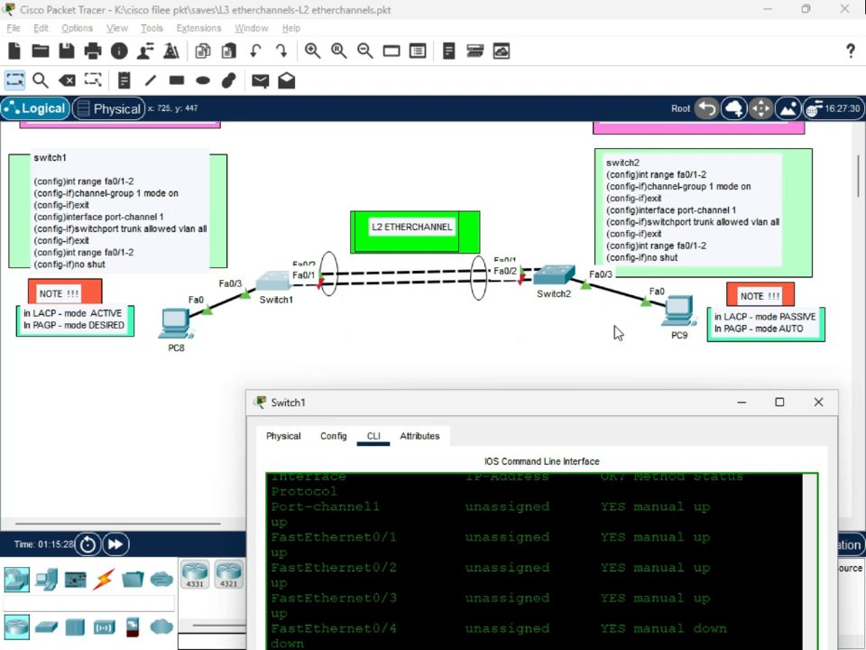
{"action": "left_click", "coordinate": [553, 274]}
{"action": "left_click", "coordinate": [363, 95]}
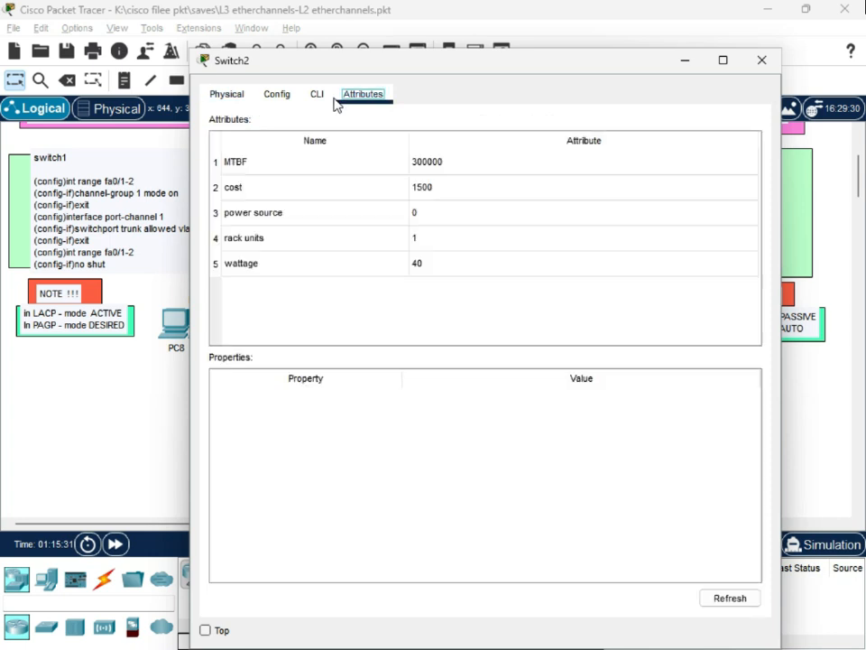
{"action": "left_click", "coordinate": [318, 94]}
{"action": "key", "text": "Return"}
{"action": "key", "text": "Return"}
{"action": "key", "text": "Return"}
{"action": "key", "text": "Return"}
{"action": "key", "text": "Return"}
{"action": "key", "text": "Return"}
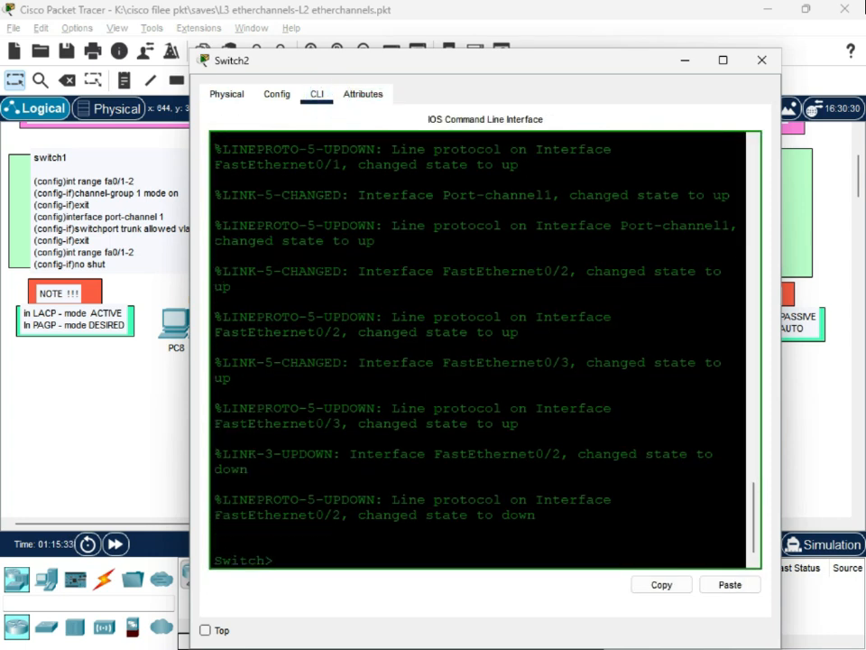
Examine the interface state-change messages in Switch2's CLI, then move the window down to uncover the topology links.
{"action": "left_click_drag", "start_coordinate": [536, 439], "coordinate": [186, 426]}
{"action": "left_click", "coordinate": [478, 460]}
{"action": "left_click_drag", "start_coordinate": [560, 443], "coordinate": [122, 411]}
{"action": "left_click", "coordinate": [344, 449]}
{"action": "left_click_drag", "start_coordinate": [424, 61], "coordinate": [481, 403]}
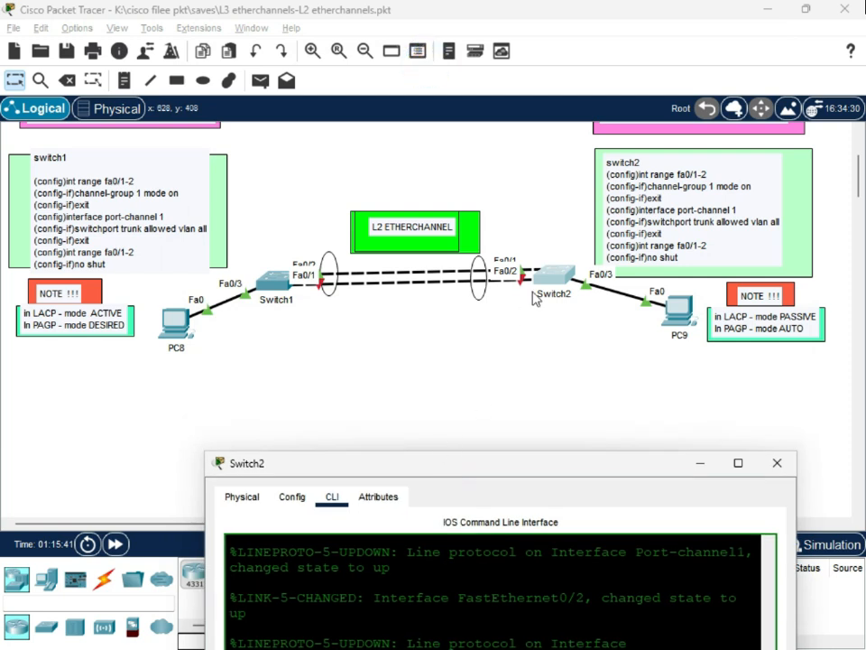
Bring the Switch2 CLI back into view and enter global configuration mode with "en" and "config t".
{"action": "left_click_drag", "start_coordinate": [431, 464], "coordinate": [453, 116]}
{"action": "left_click", "coordinate": [389, 546]}
{"action": "type", "text": "en"}
{"action": "key", "text": "Return"}
{"action": "key", "text": "Return"}
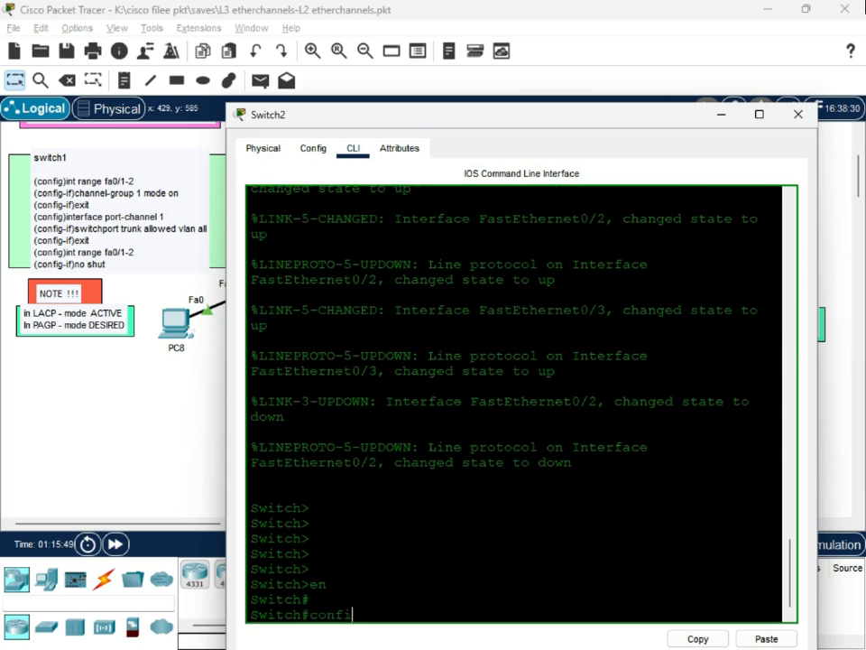
{"action": "type", "text": "config t"}
{"action": "key", "text": "Return"}
{"action": "key", "text": "Return"}
{"action": "key", "text": "Return"}
{"action": "key", "text": "Return"}
{"action": "key", "text": "Return"}
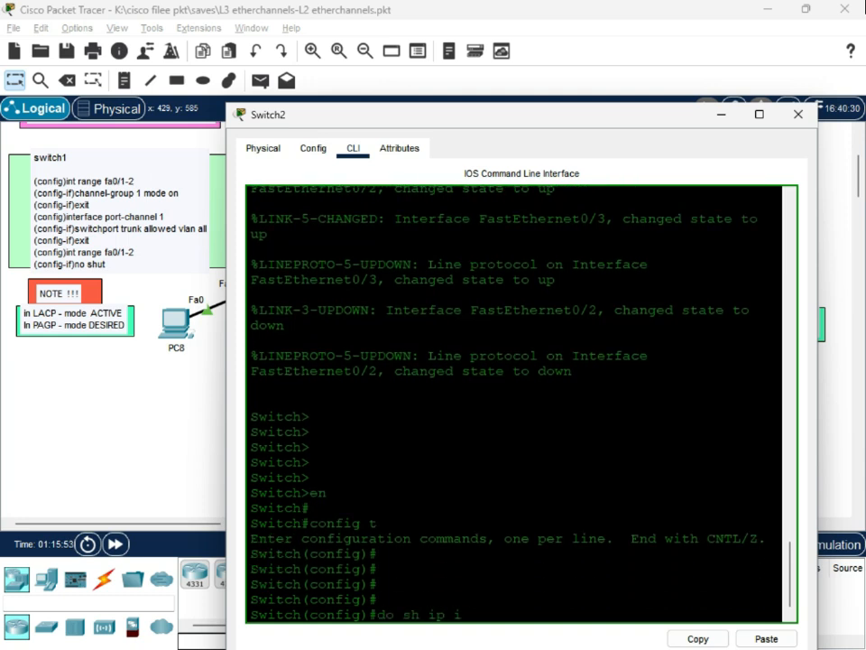
List Switch2's interfaces with "do sh ip int br", examine the FastEthernet0/2 entry and minimize the window.
{"action": "type", "text": "do sh ip int b"}
{"action": "key", "text": "Return"}
{"action": "scroll", "coordinate": [514, 401], "scroll_direction": "up", "scroll_amount": 5}
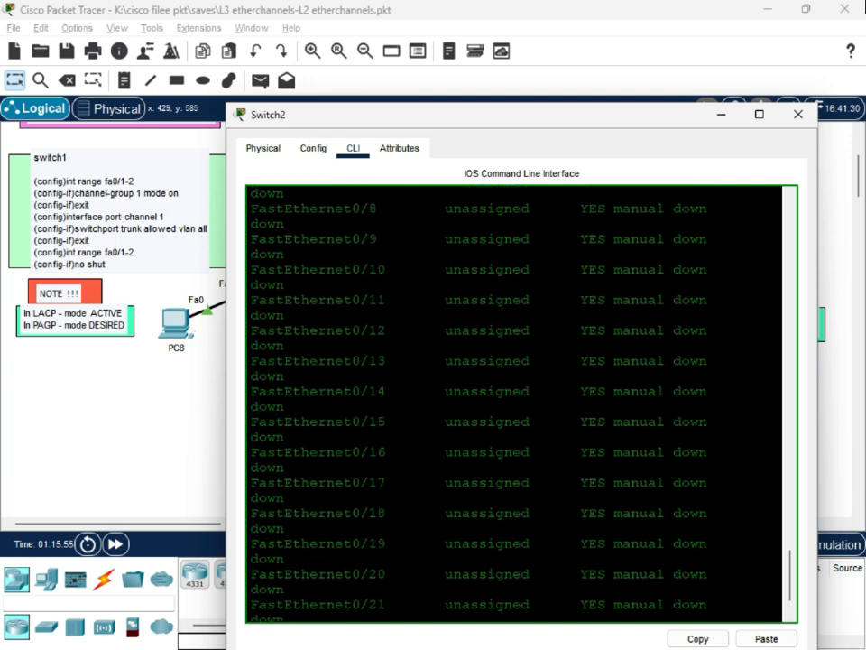
{"action": "scroll", "coordinate": [522, 402], "scroll_direction": "up", "scroll_amount": 3}
{"action": "left_click", "coordinate": [273, 436]}
{"action": "left_click_drag", "start_coordinate": [260, 444], "coordinate": [256, 412]}
{"action": "left_click", "coordinate": [267, 442]}
{"action": "left_click_drag", "start_coordinate": [710, 436], "coordinate": [251, 433]}
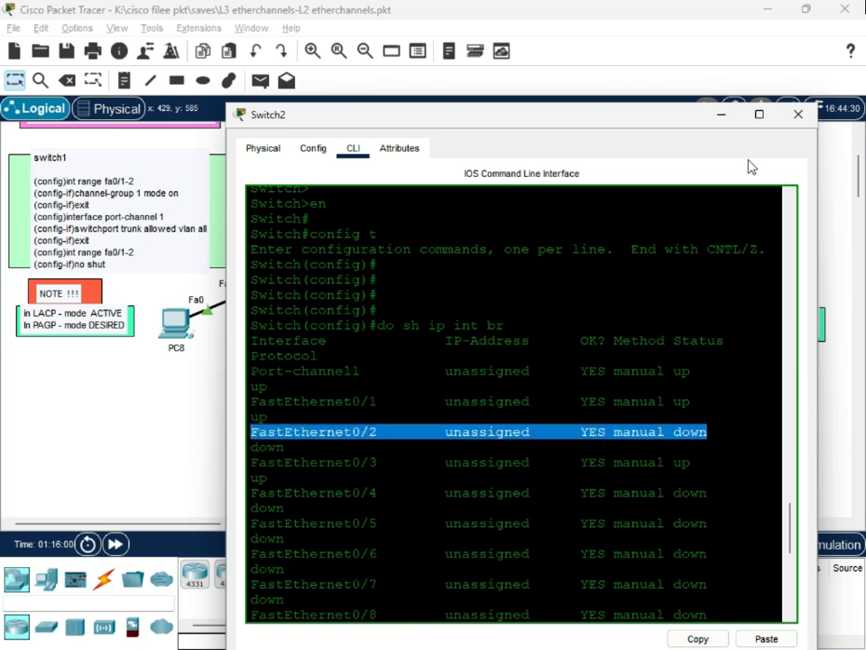
{"action": "left_click", "coordinate": [738, 114]}
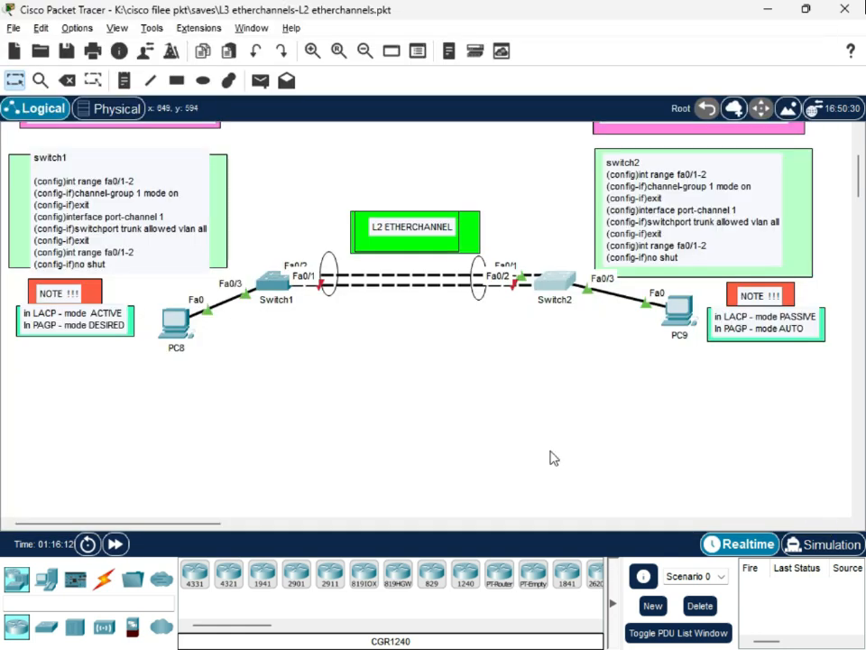
Move PC8 and PC9 lower in the L2 EtherChannel topology, below their switches.
{"action": "left_click_drag", "start_coordinate": [178, 358], "coordinate": [169, 399]}
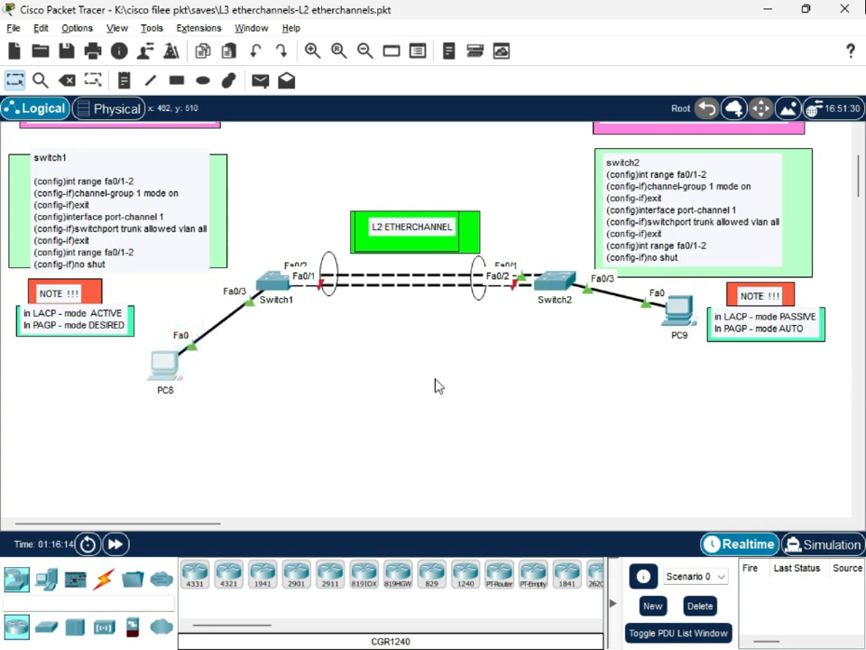
{"action": "left_click_drag", "start_coordinate": [679, 311], "coordinate": [678, 354]}
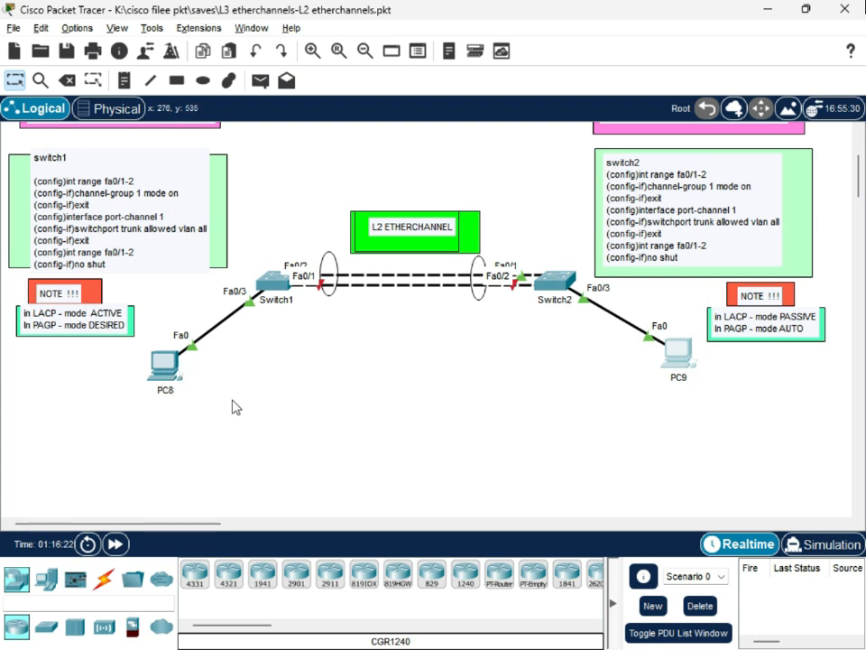
{"action": "left_click_drag", "start_coordinate": [161, 363], "coordinate": [157, 393]}
Reopen PC8's command prompt and repeat the ping to 192.168.1.3.
{"action": "left_click", "coordinate": [156, 392]}
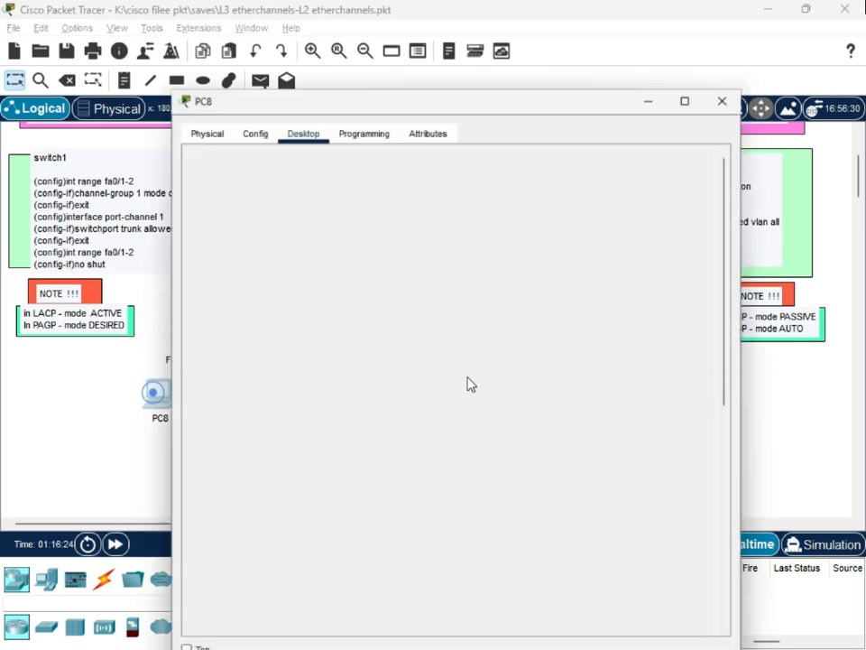
{"action": "scroll", "coordinate": [349, 180], "scroll_direction": "down", "scroll_amount": 5}
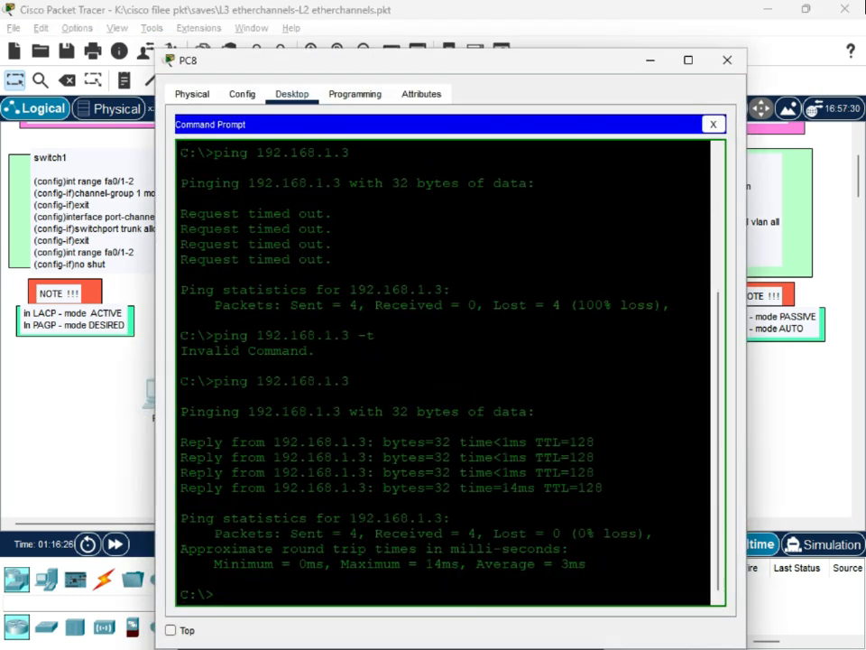
{"action": "left_click", "coordinate": [335, 581]}
{"action": "key", "text": "Up"}
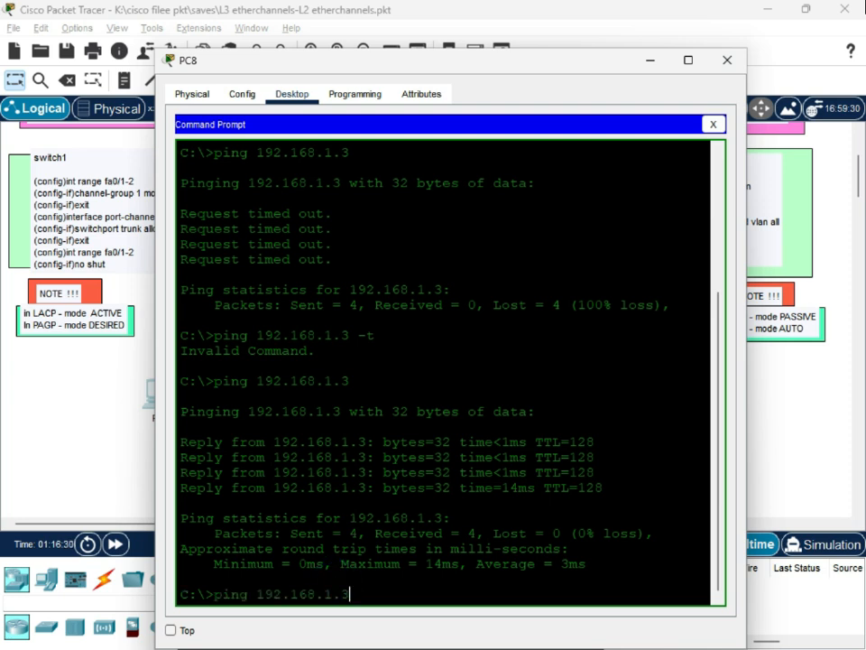
{"action": "key", "text": "Return"}
Examine the packet counts and loss percentage of the latest ping and minimize the PC8 window.
{"action": "left_click_drag", "start_coordinate": [619, 570], "coordinate": [407, 552]}
{"action": "left_click", "coordinate": [619, 565]}
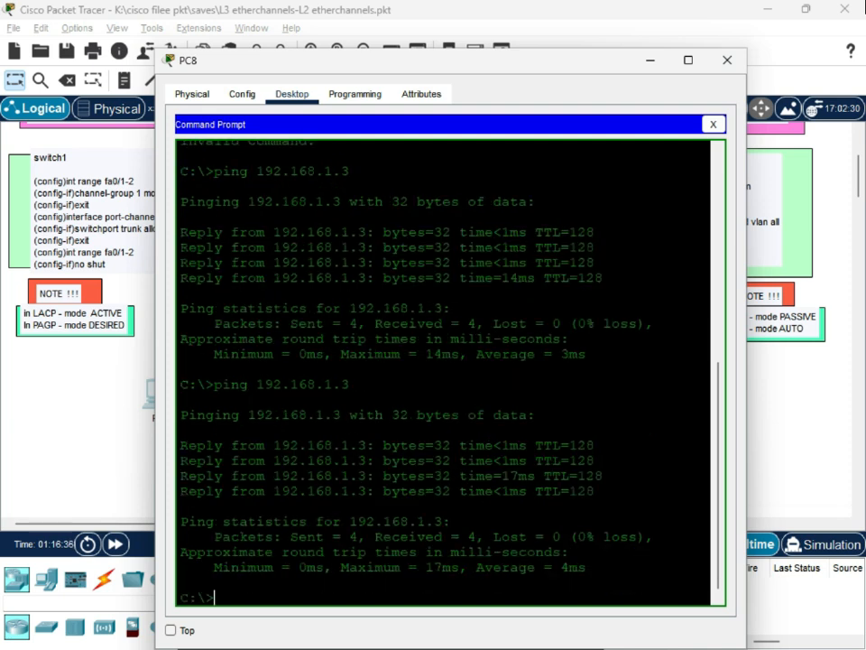
{"action": "left_click_drag", "start_coordinate": [461, 523], "coordinate": [307, 534]}
{"action": "left_click", "coordinate": [358, 548]}
{"action": "left_click", "coordinate": [396, 531]}
{"action": "left_click", "coordinate": [465, 531]}
{"action": "left_click", "coordinate": [470, 530]}
{"action": "left_click", "coordinate": [291, 533]}
{"action": "left_click_drag", "start_coordinate": [291, 533], "coordinate": [587, 533]}
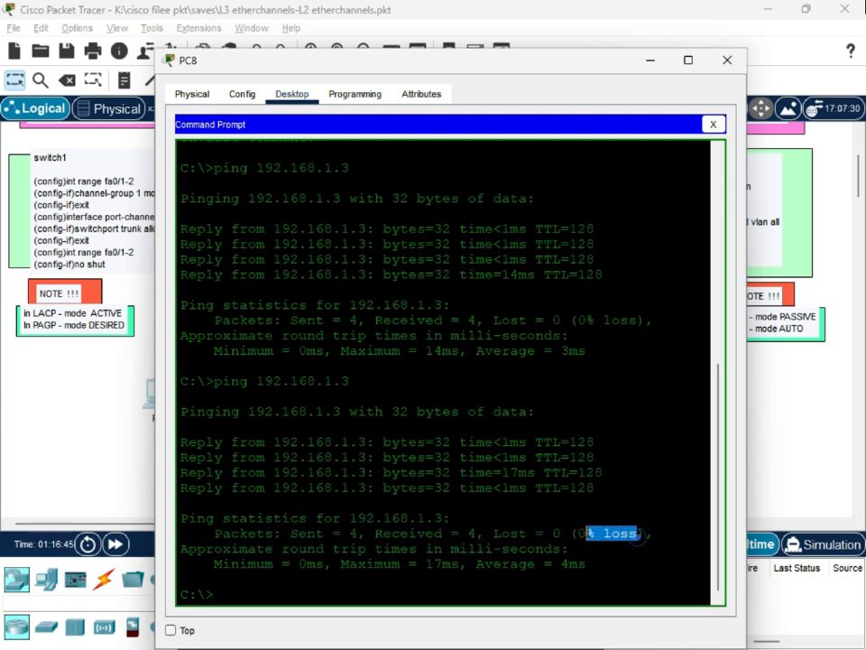
{"action": "left_click", "coordinate": [642, 61]}
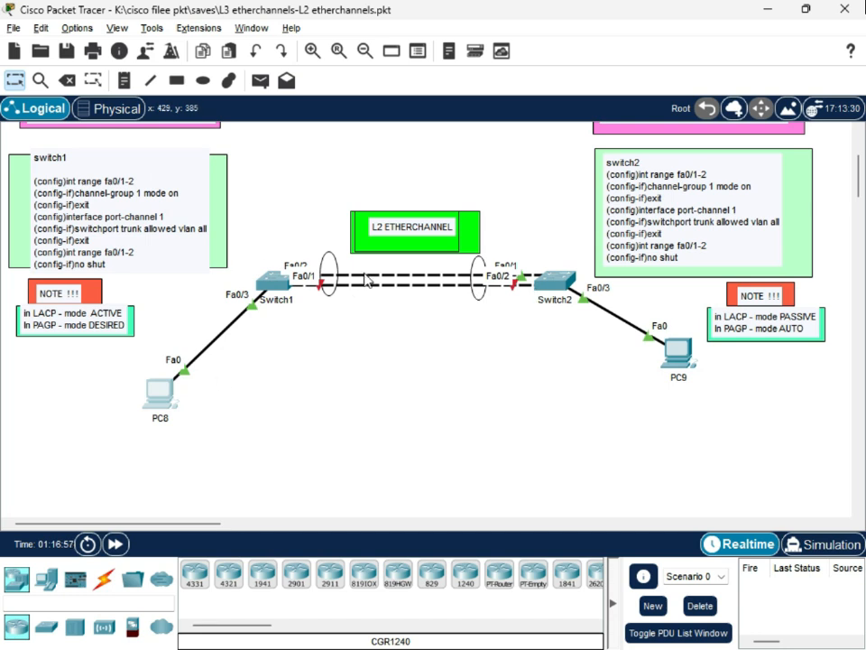
Switch to Simulation mode, start the capture and clear it by deleting Scenario 0.
{"action": "left_click", "coordinate": [821, 544]}
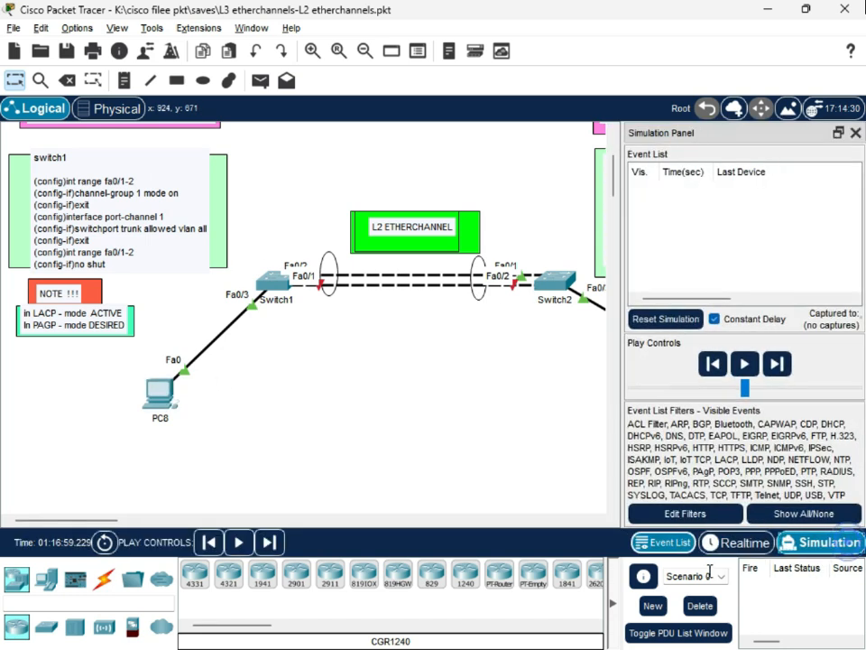
{"action": "left_click", "coordinate": [745, 364]}
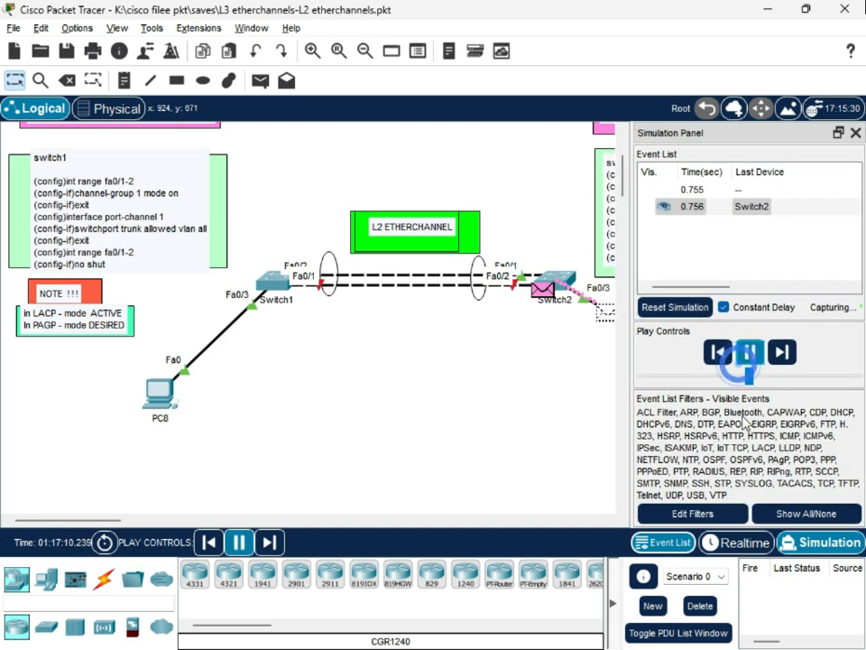
{"action": "left_click", "coordinate": [701, 605]}
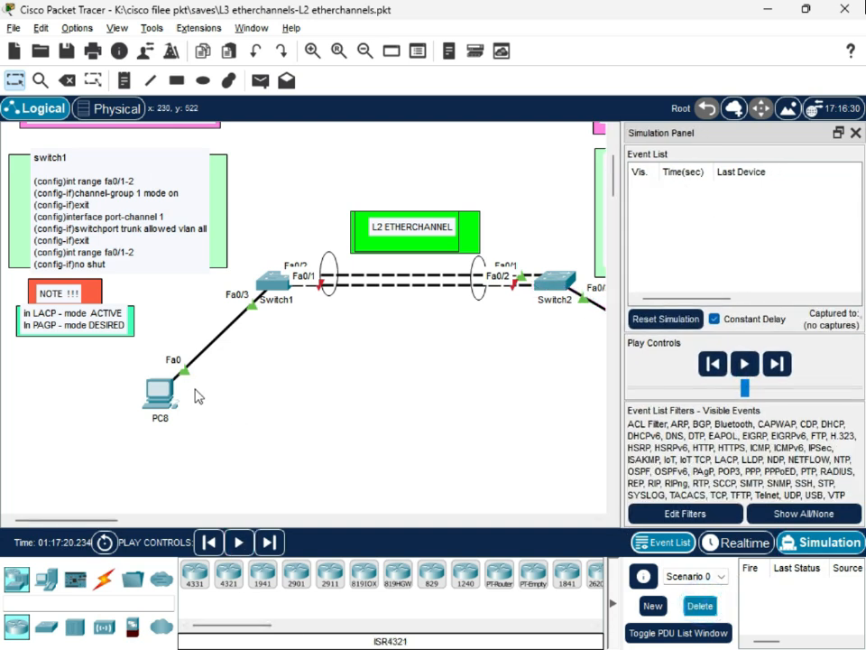
Add a simple PDU from PC8 to PC9 and play the simulation with the Simulation Panel closed.
{"action": "left_click", "coordinate": [260, 80]}
{"action": "left_click", "coordinate": [160, 393]}
{"action": "left_click_drag", "start_coordinate": [92, 519], "coordinate": [102, 540]}
{"action": "left_click", "coordinate": [226, 351]}
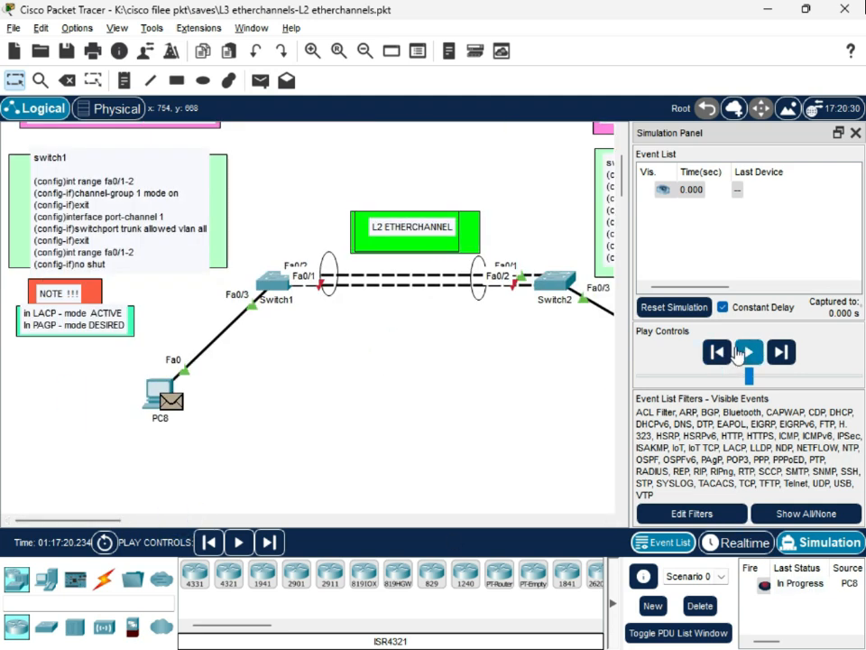
{"action": "left_click", "coordinate": [749, 352]}
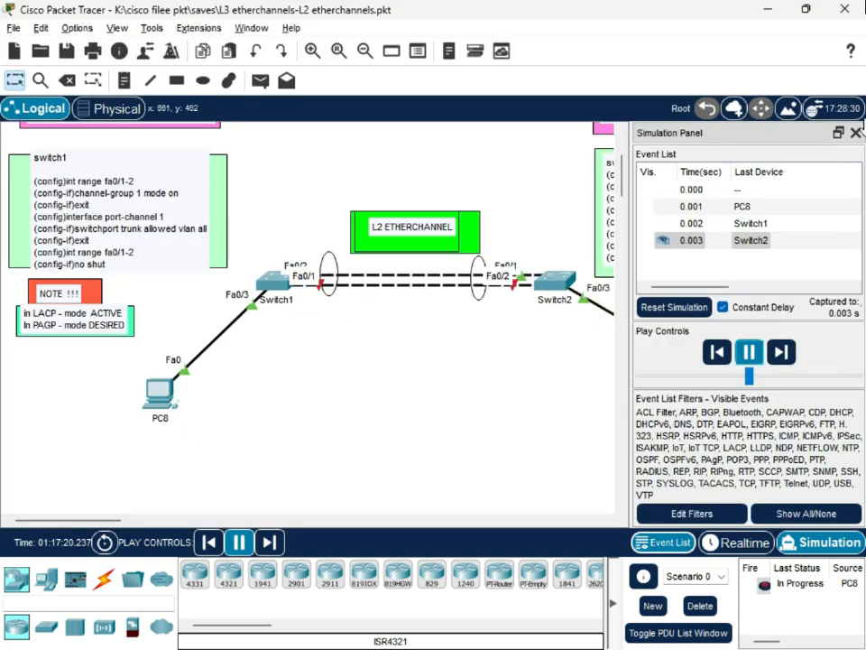
{"action": "left_click", "coordinate": [854, 135]}
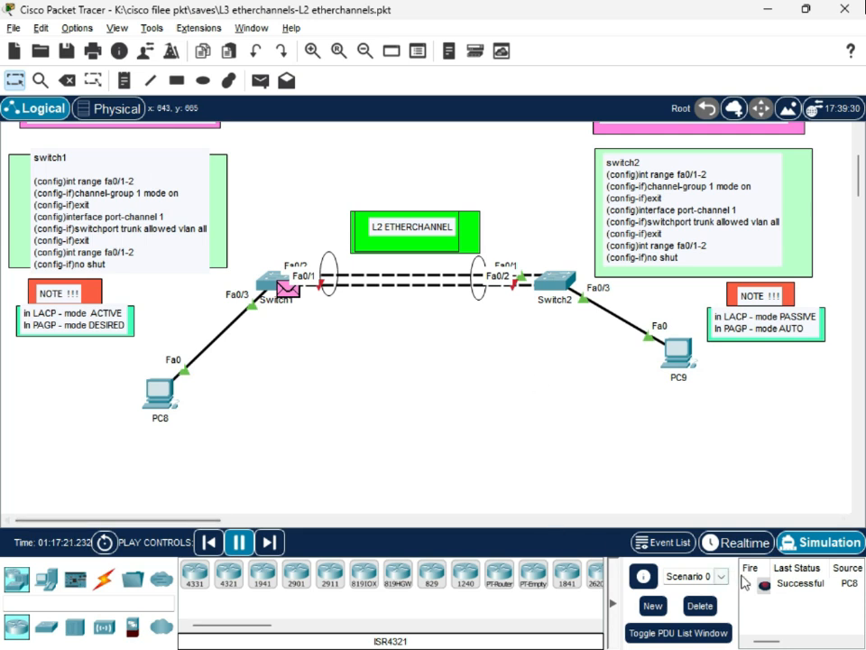
Shift PC9 slightly lower and view the PDU information at Switch1 during the running simulation.
{"action": "left_click", "coordinate": [792, 582]}
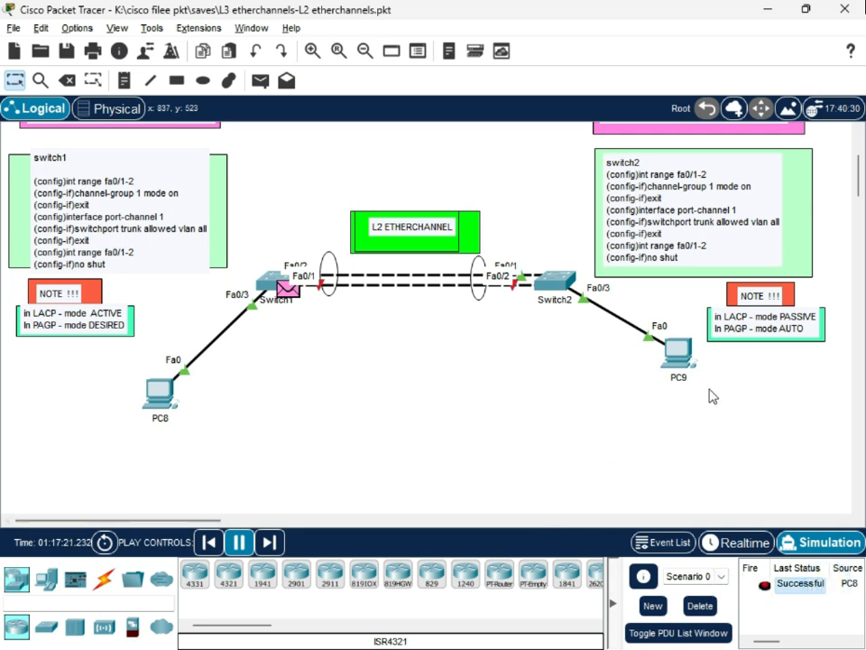
{"action": "left_click_drag", "start_coordinate": [690, 381], "coordinate": [694, 404]}
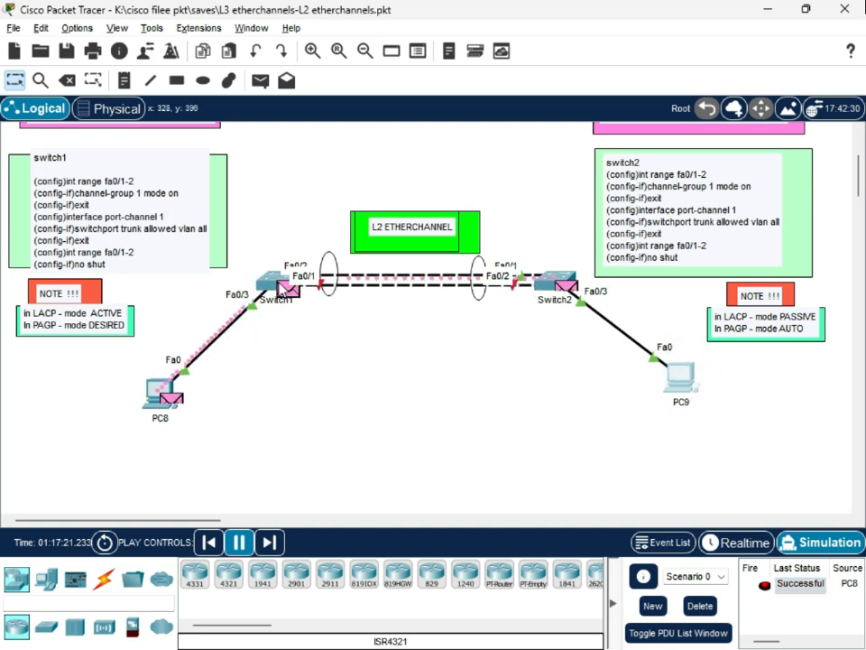
{"action": "left_click", "coordinate": [273, 287]}
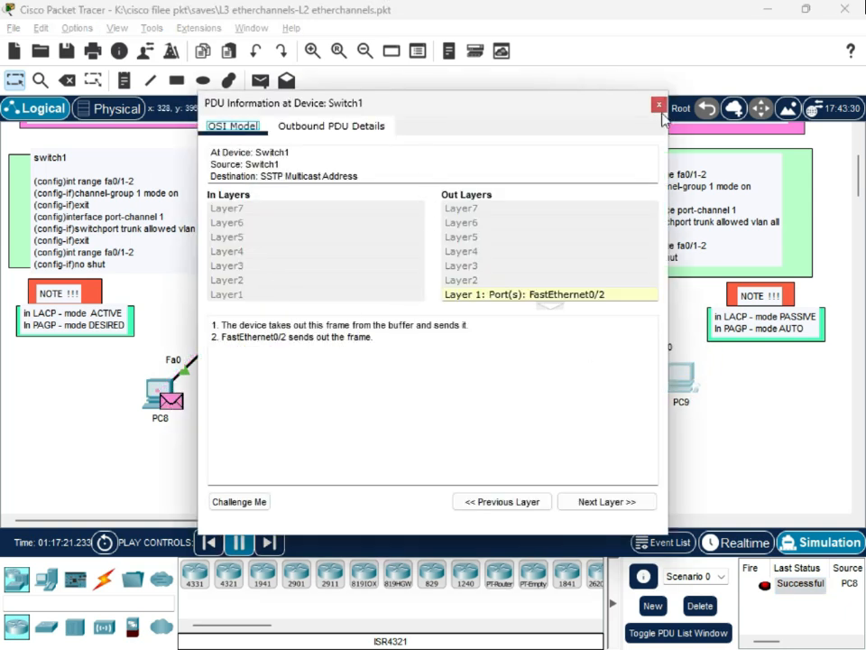
{"action": "left_click", "coordinate": [658, 106]}
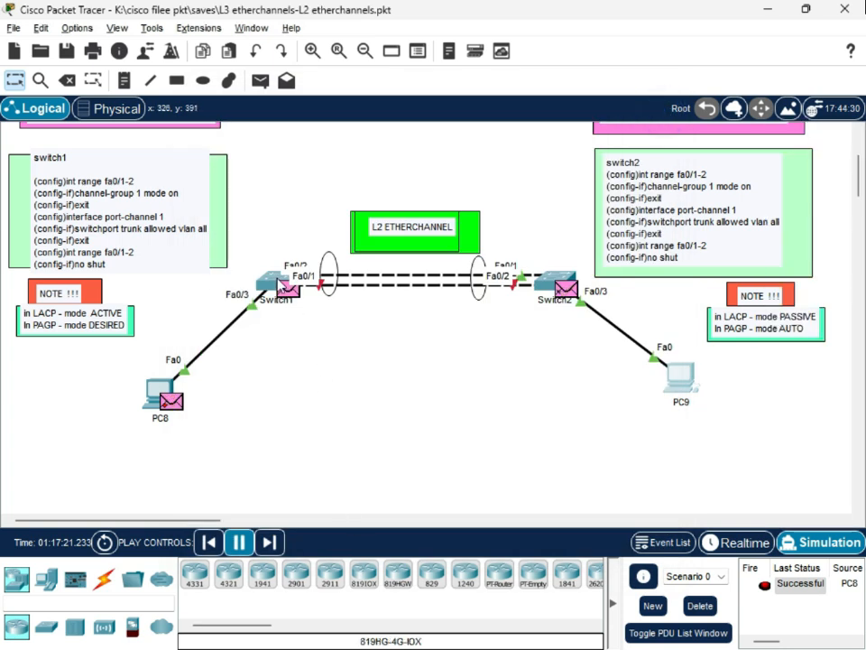
Re-enable FastEthernet0/1 on Switch1 by entering no shut in its CLI, check the links in the topology and close the switch window.
{"action": "left_click", "coordinate": [274, 287]}
{"action": "left_click_drag", "start_coordinate": [521, 400], "coordinate": [499, 84]}
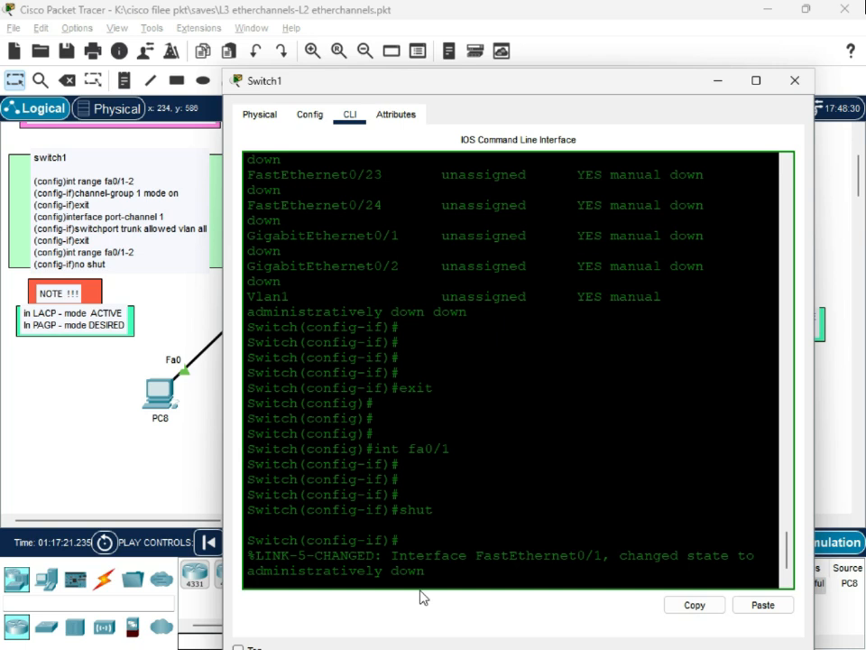
{"action": "left_click_drag", "start_coordinate": [373, 562], "coordinate": [248, 562]}
{"action": "left_click", "coordinate": [645, 543]}
{"action": "left_click", "coordinate": [614, 572]}
{"action": "key", "text": "Return"}
{"action": "key", "text": "Return"}
{"action": "key", "text": "Return"}
{"action": "key", "text": "Return"}
{"action": "key", "text": "Return"}
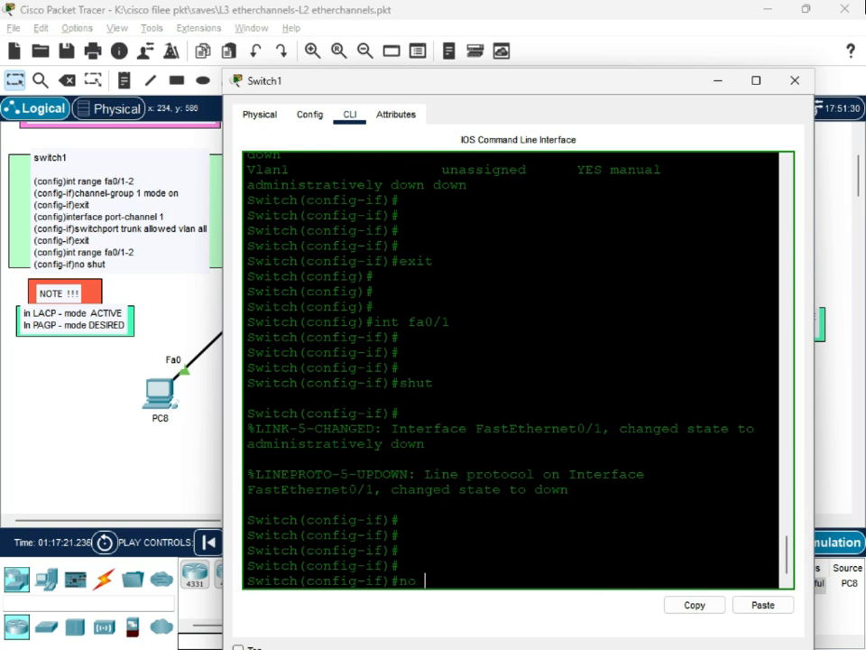
{"action": "key", "text": "Return"}
{"action": "key", "text": "Return"}
{"action": "key", "text": "Return"}
{"action": "key", "text": "Return"}
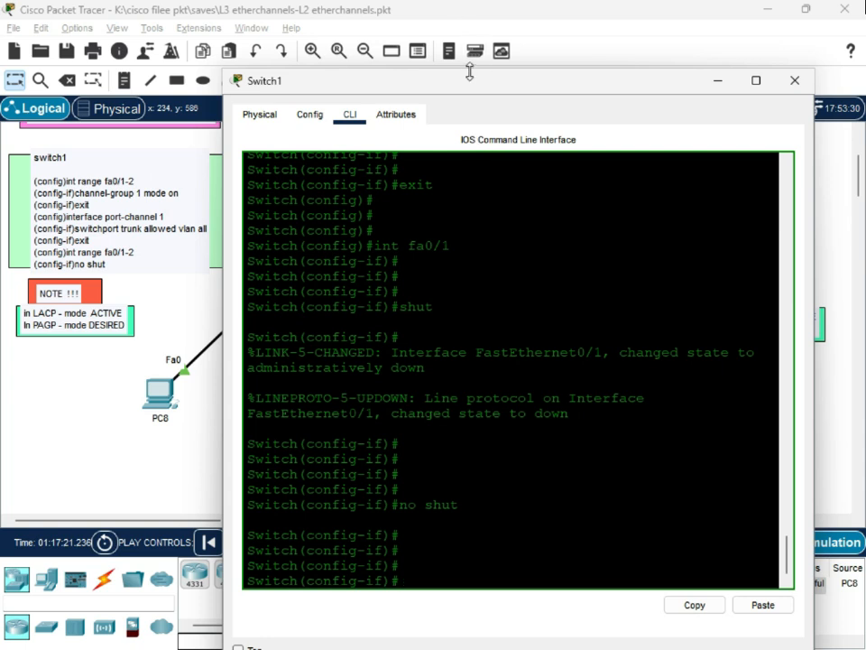
{"action": "left_click_drag", "start_coordinate": [469, 76], "coordinate": [426, 410]}
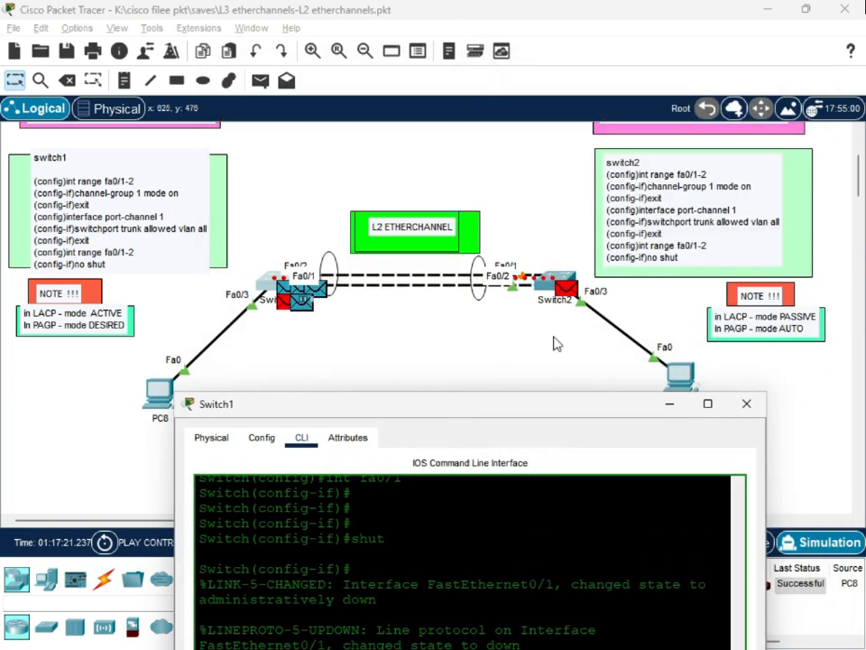
{"action": "left_click", "coordinate": [745, 407]}
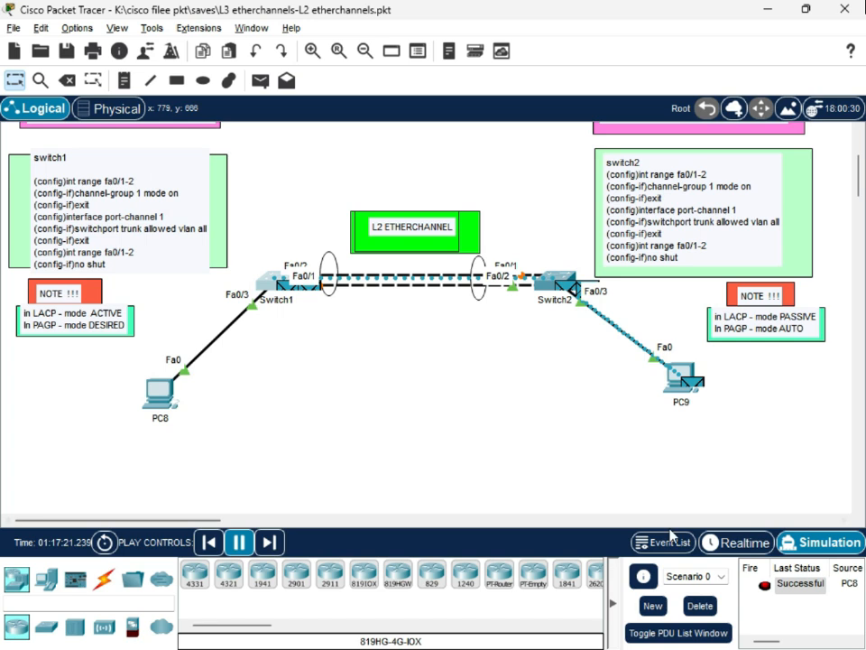
Delete Scenario 0 and return to Realtime mode.
{"action": "left_click", "coordinate": [695, 606]}
{"action": "left_click", "coordinate": [738, 543]}
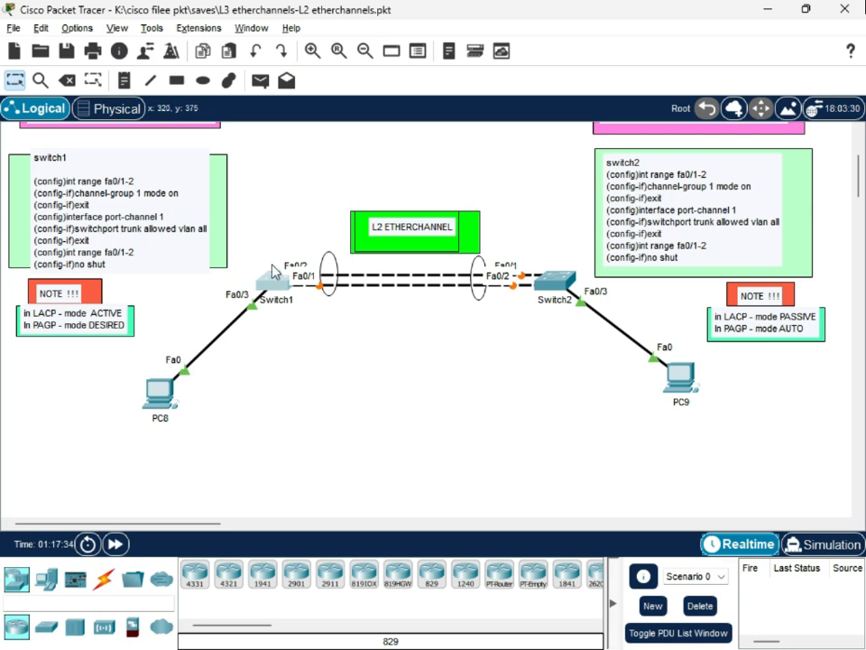
Move PC8 above Switch1 and PC9 above Switch2, and place two 2960 switches side by side in the free area below.
{"action": "left_click_drag", "start_coordinate": [152, 406], "coordinate": [268, 177]}
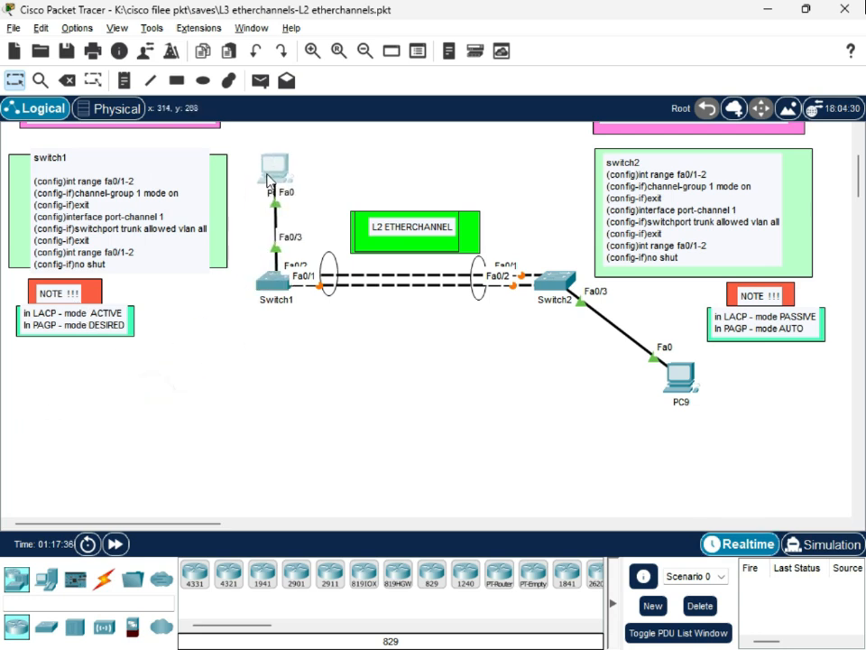
{"action": "left_click_drag", "start_coordinate": [691, 388], "coordinate": [576, 166]}
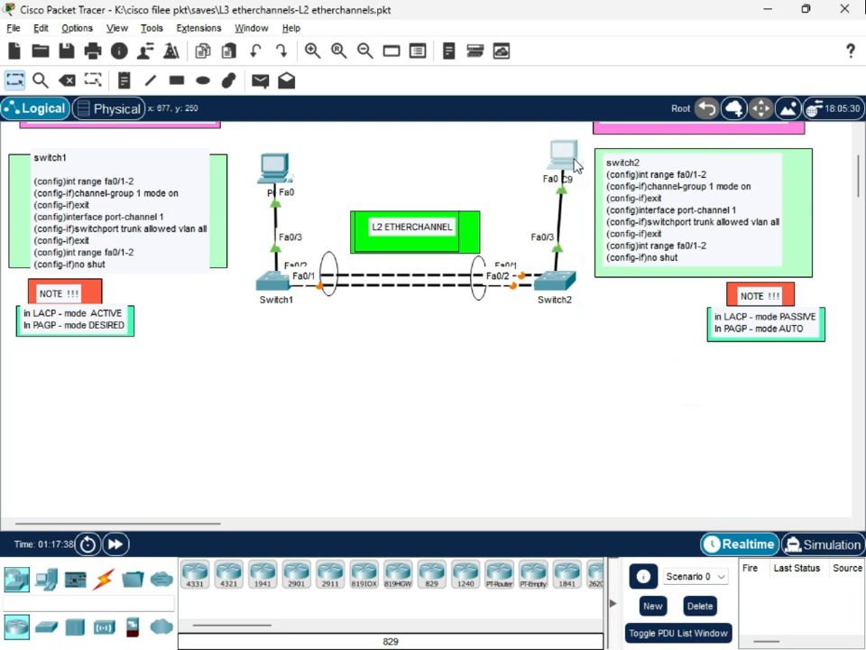
{"action": "left_click", "coordinate": [45, 625]}
{"action": "left_click", "coordinate": [193, 574]}
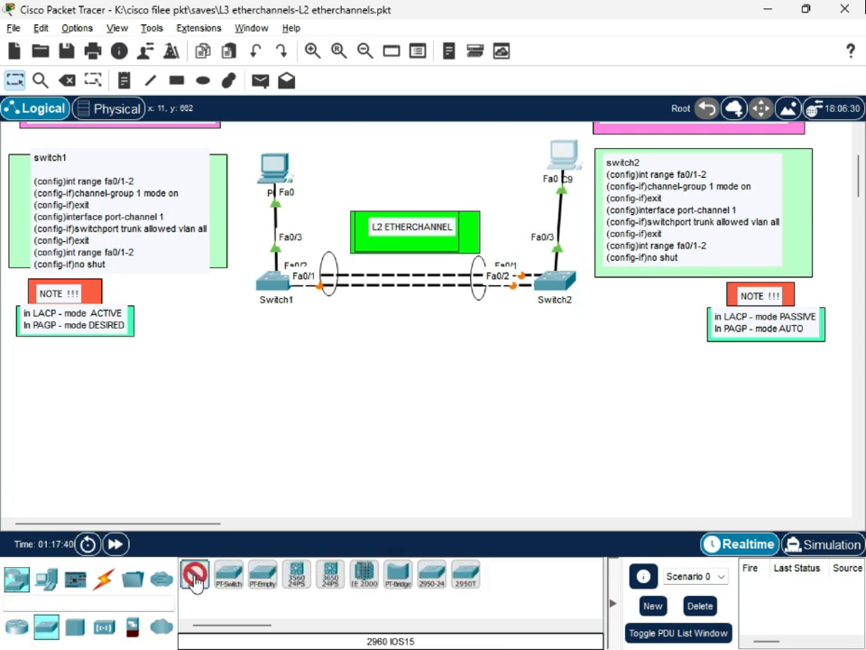
{"action": "left_click", "coordinate": [271, 403]}
{"action": "left_click", "coordinate": [193, 574]}
{"action": "left_click", "coordinate": [551, 393]}
{"action": "left_click_drag", "start_coordinate": [253, 401], "coordinate": [266, 408]}
{"action": "left_click_drag", "start_coordinate": [562, 408], "coordinate": [558, 408]}
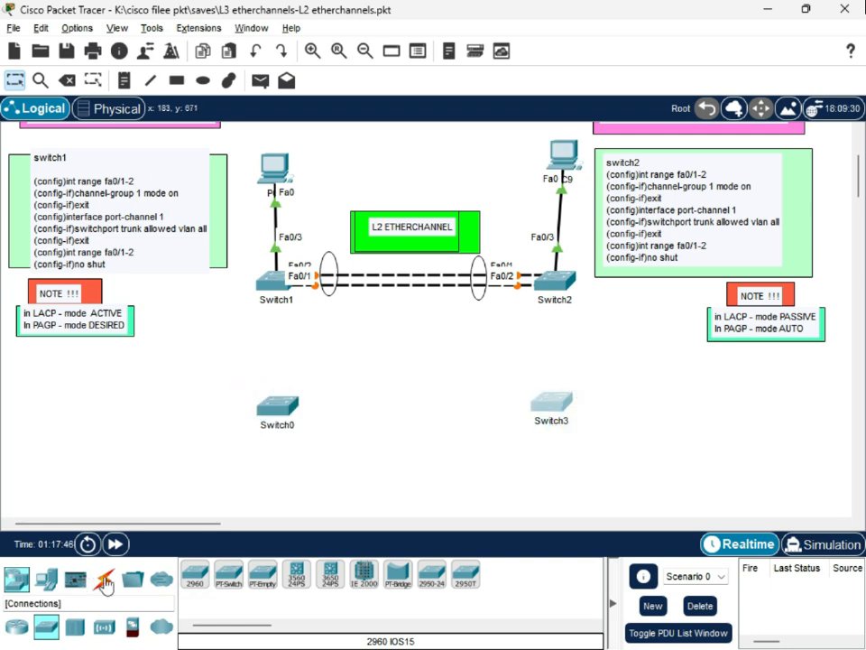
{"action": "left_click", "coordinate": [104, 578]}
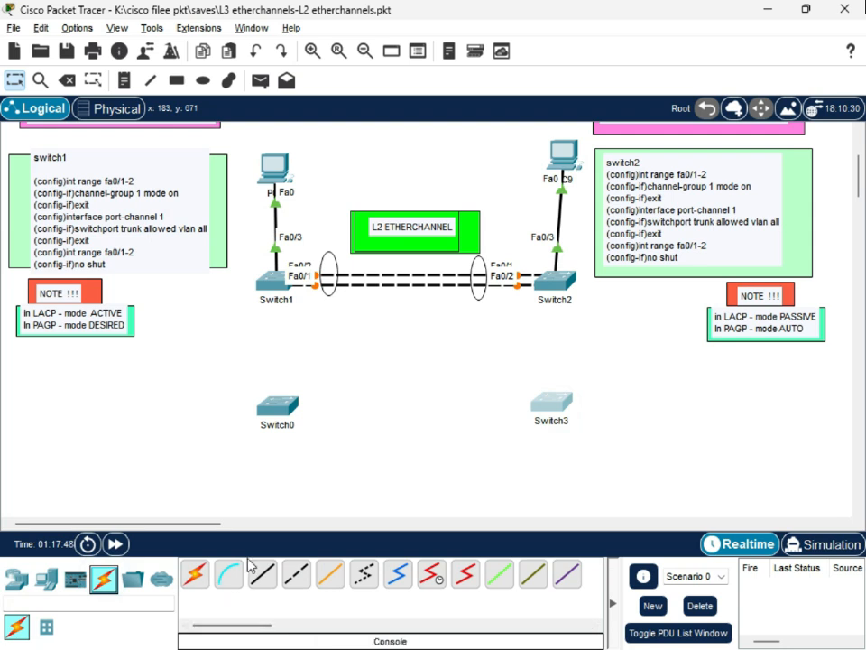
{"action": "left_click", "coordinate": [298, 578]}
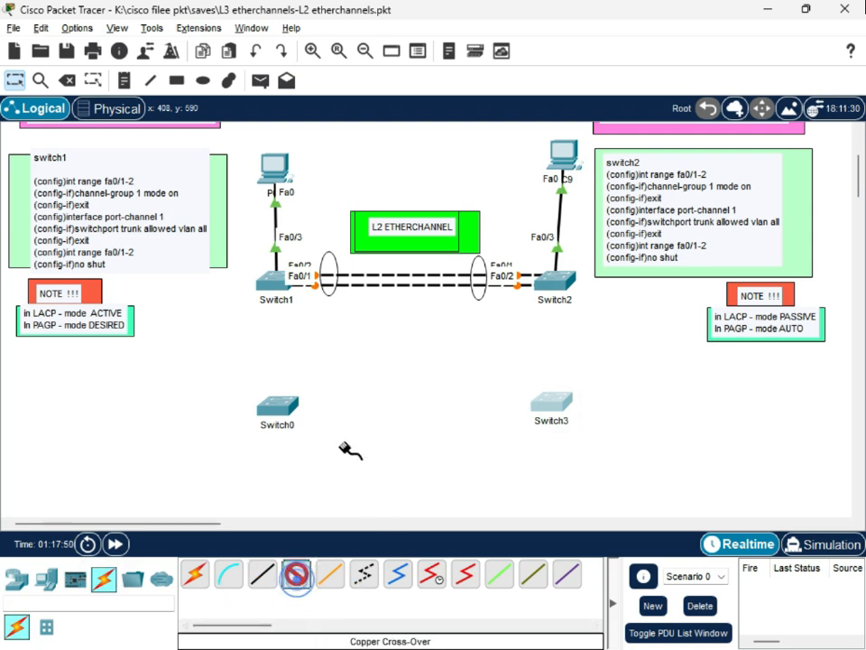
{"action": "left_click", "coordinate": [293, 402]}
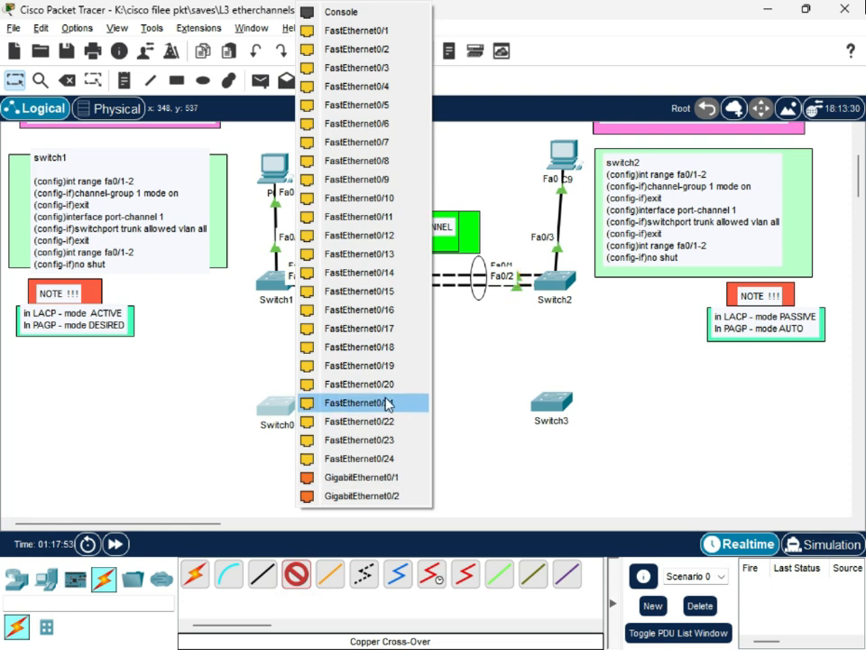
{"action": "key", "text": "Escape"}
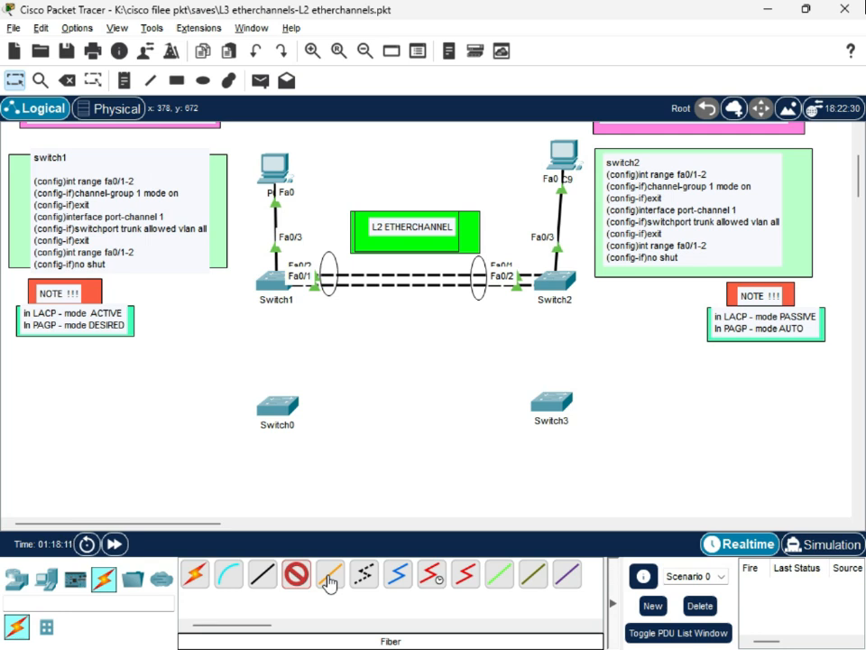
{"action": "left_click", "coordinate": [364, 574]}
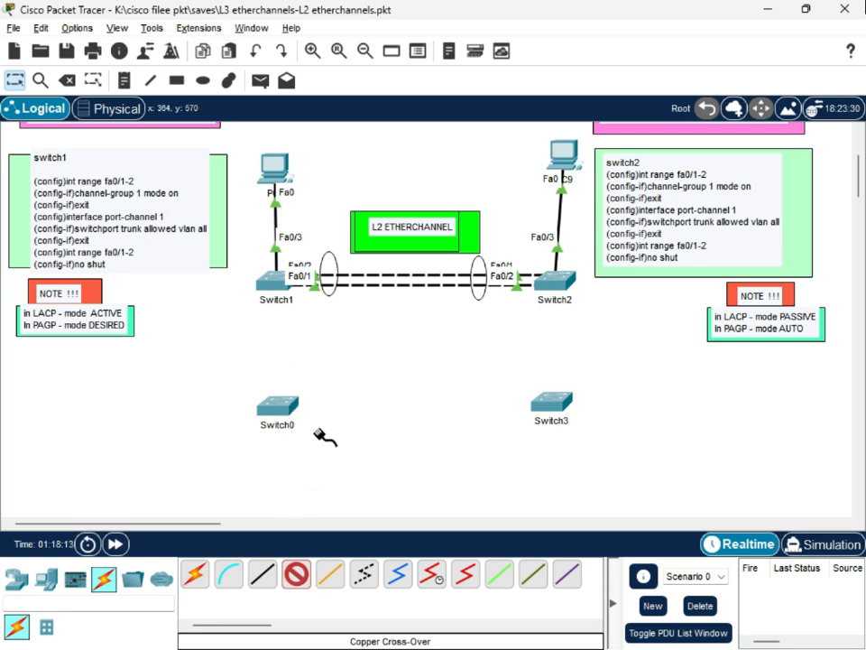
{"action": "left_click", "coordinate": [275, 408]}
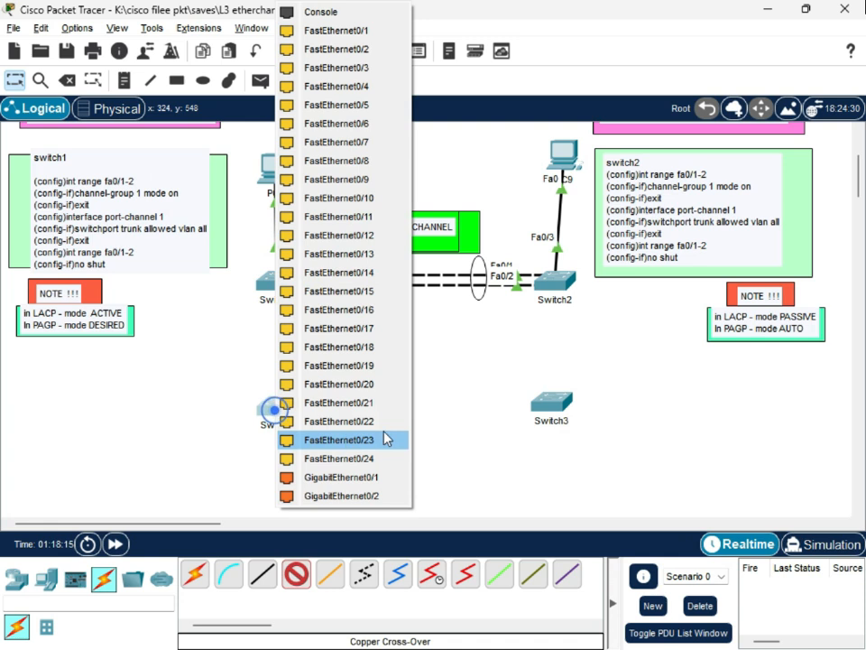
{"action": "left_click", "coordinate": [266, 521]}
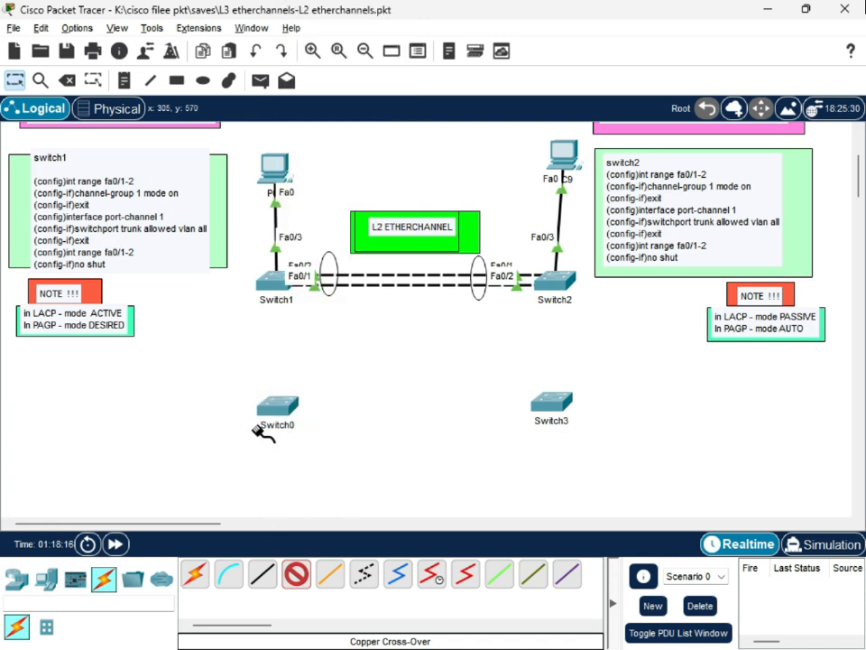
Connect Switch0 to Switch3 with an automatically chosen connection and spread the two switches slightly further apart.
{"action": "left_click", "coordinate": [194, 574]}
{"action": "left_click", "coordinate": [273, 408]}
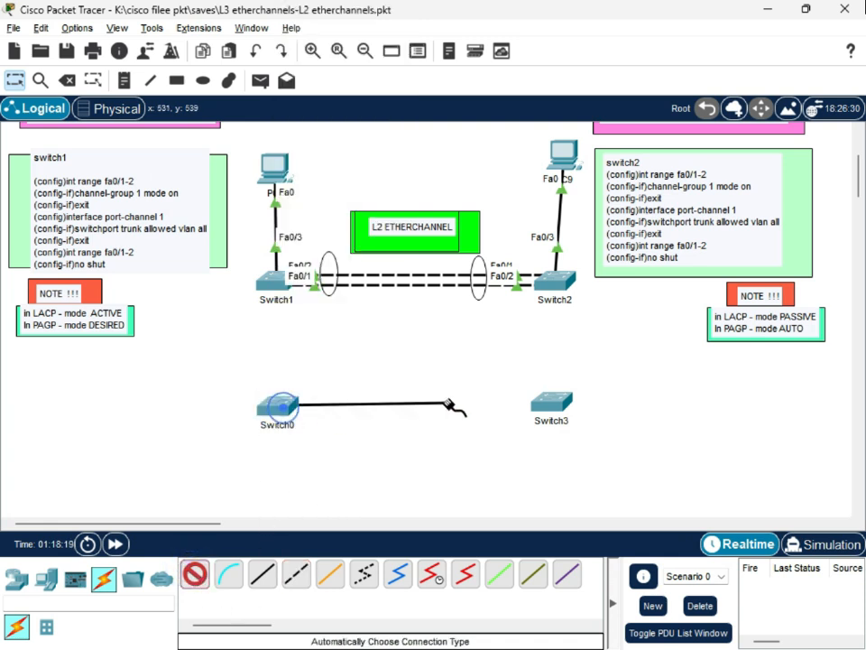
{"action": "left_click", "coordinate": [550, 402]}
{"action": "mouse_move", "coordinate": [296, 415]}
{"action": "left_mouse_down"}
{"action": "mouse_move", "coordinate": [287, 396]}
{"action": "mouse_move", "coordinate": [289, 412]}
{"action": "left_mouse_up"}
{"action": "left_click_drag", "start_coordinate": [551, 401], "coordinate": [561, 404]}
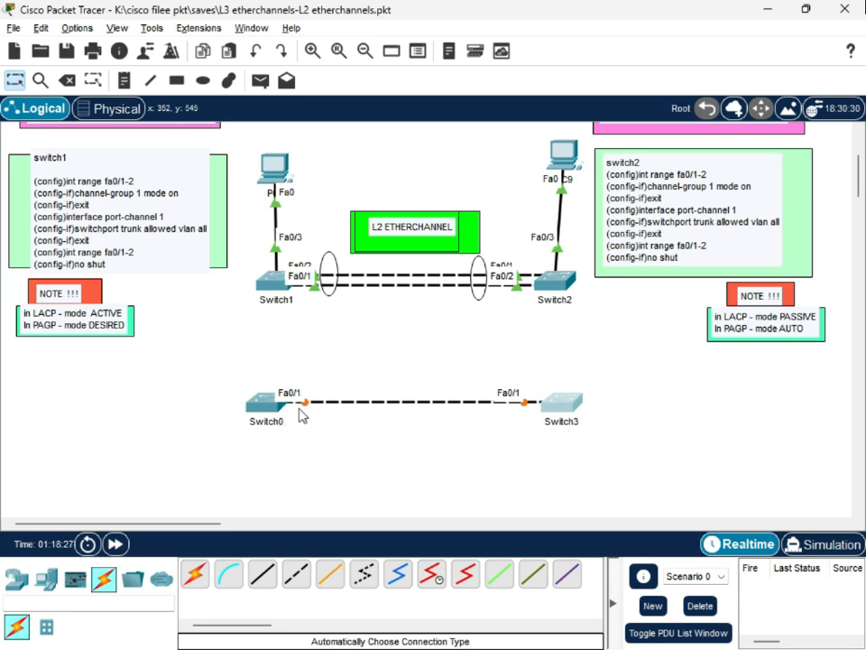
{"action": "left_click_drag", "start_coordinate": [563, 403], "coordinate": [576, 406]}
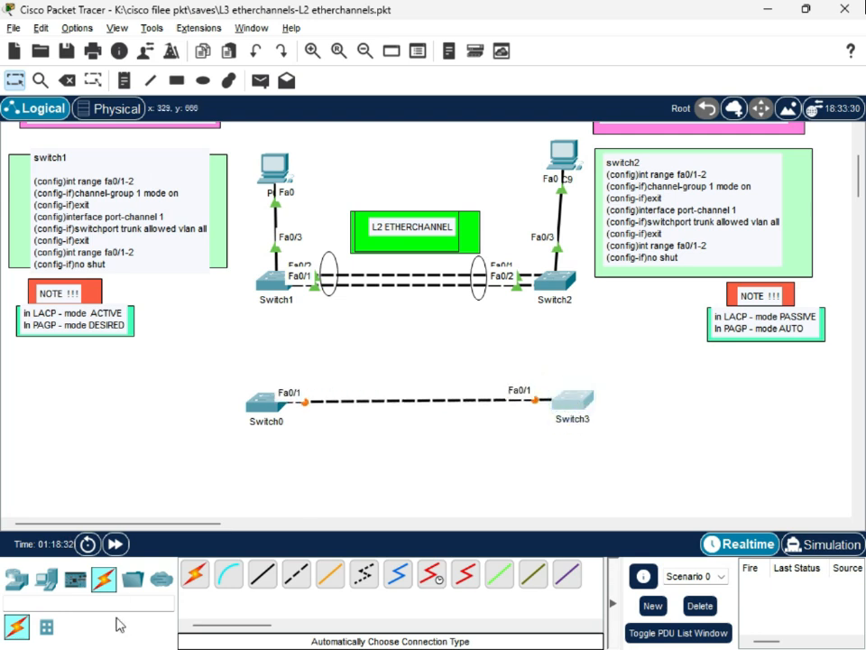
Add a copper cross-over cable from FastEthernet0/2 on Switch0 to FastEthernet0/2 on Switch3.
{"action": "left_click", "coordinate": [292, 583]}
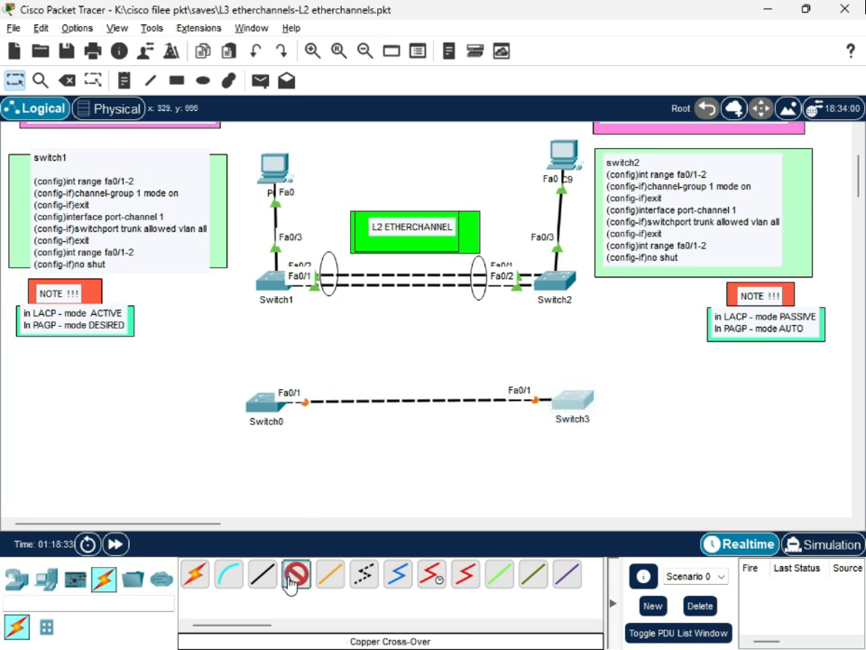
{"action": "left_click", "coordinate": [268, 409]}
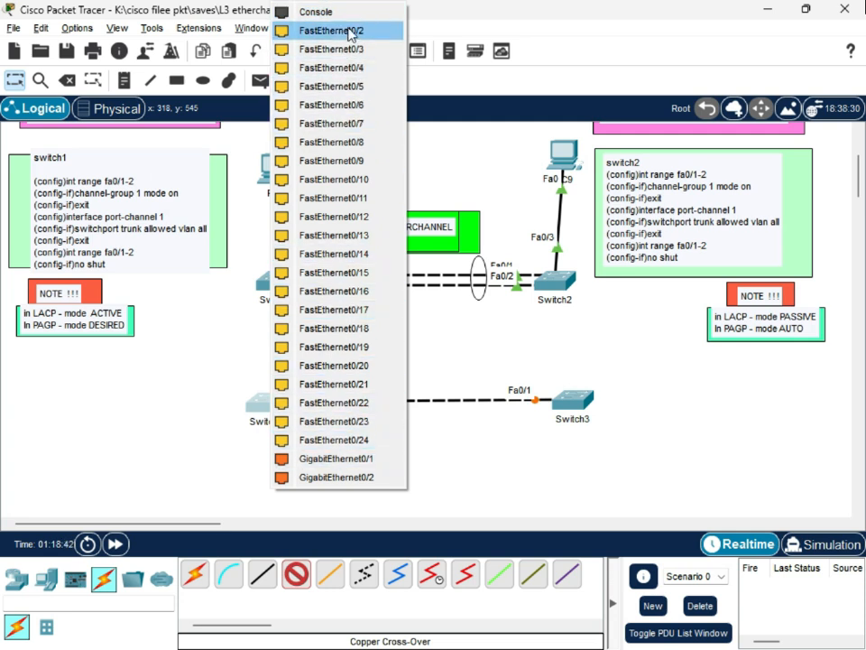
{"action": "left_click", "coordinate": [350, 31]}
{"action": "left_click", "coordinate": [571, 404]}
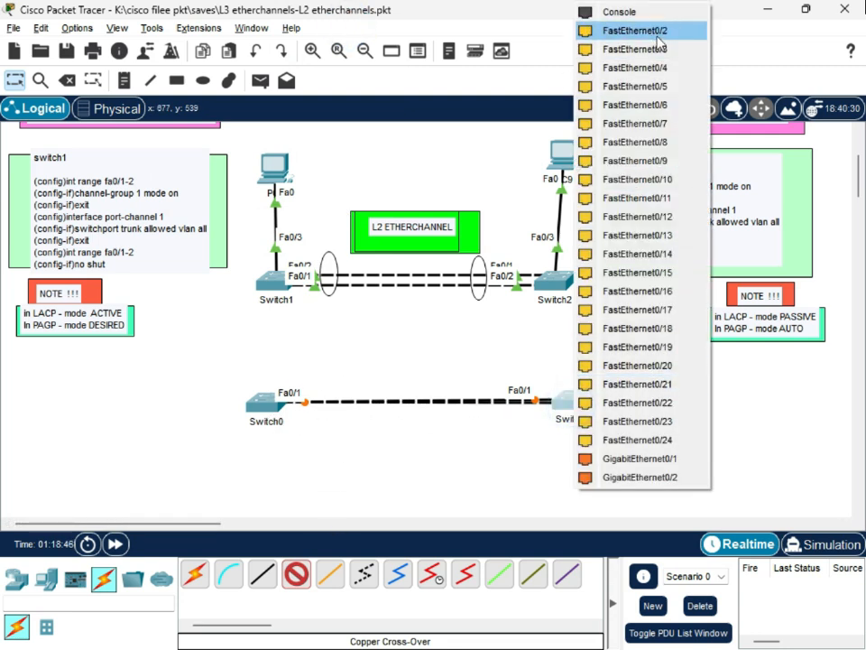
{"action": "left_click", "coordinate": [661, 36]}
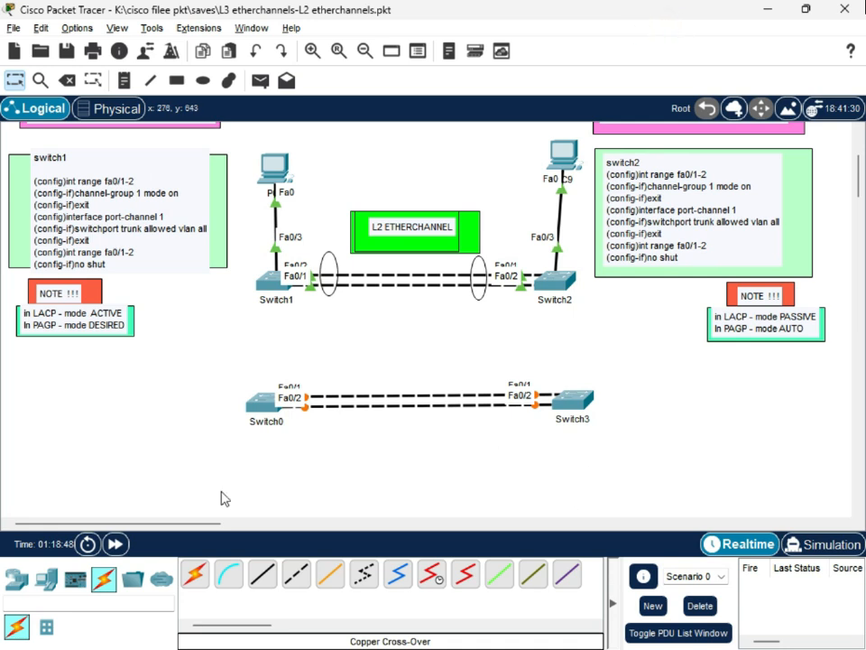
Add a copper cross-over cable from FastEthernet0/3 on Switch0 to FastEthernet0/3 on Switch3.
{"action": "left_click", "coordinate": [294, 576]}
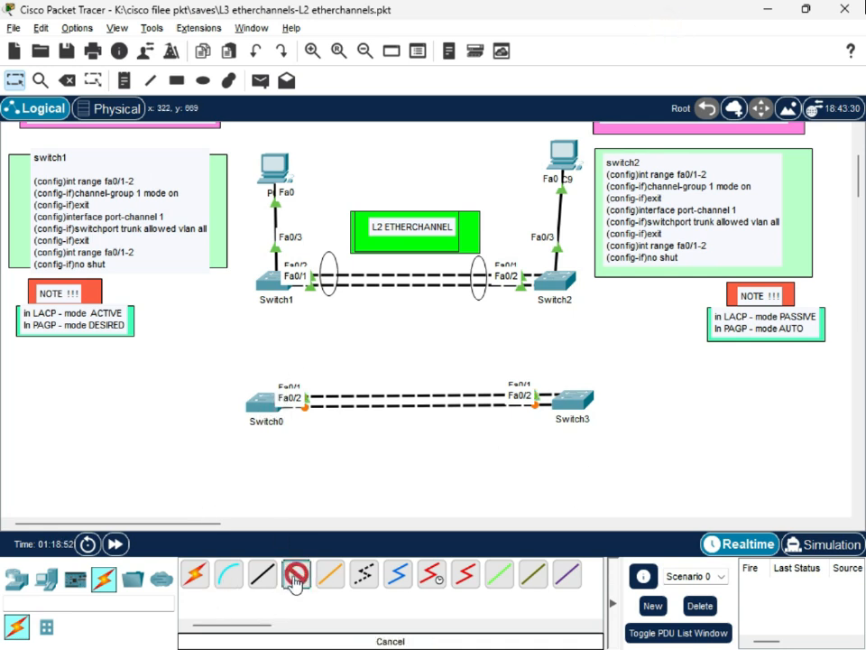
{"action": "left_click", "coordinate": [260, 402]}
{"action": "left_click", "coordinate": [347, 48]}
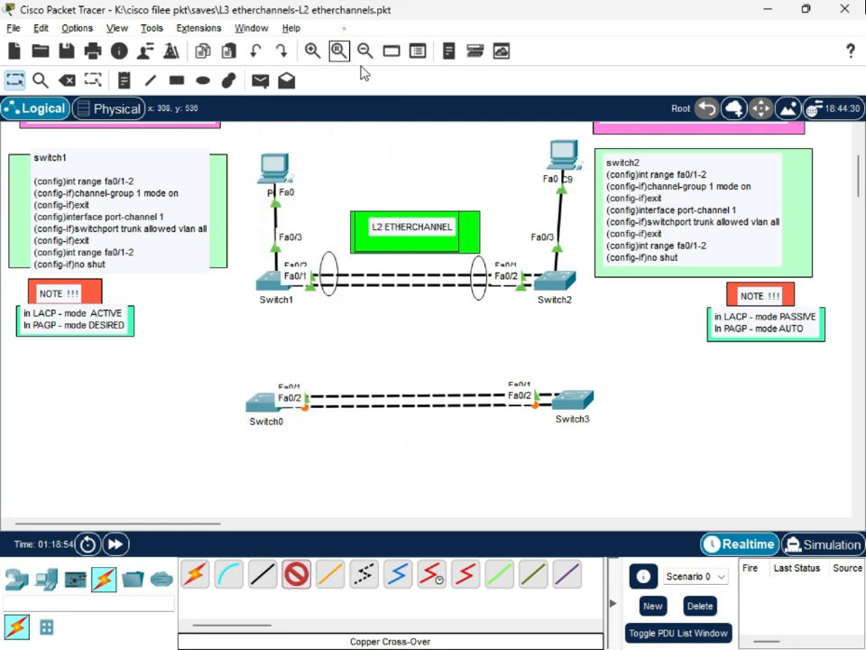
{"action": "left_click", "coordinate": [574, 399]}
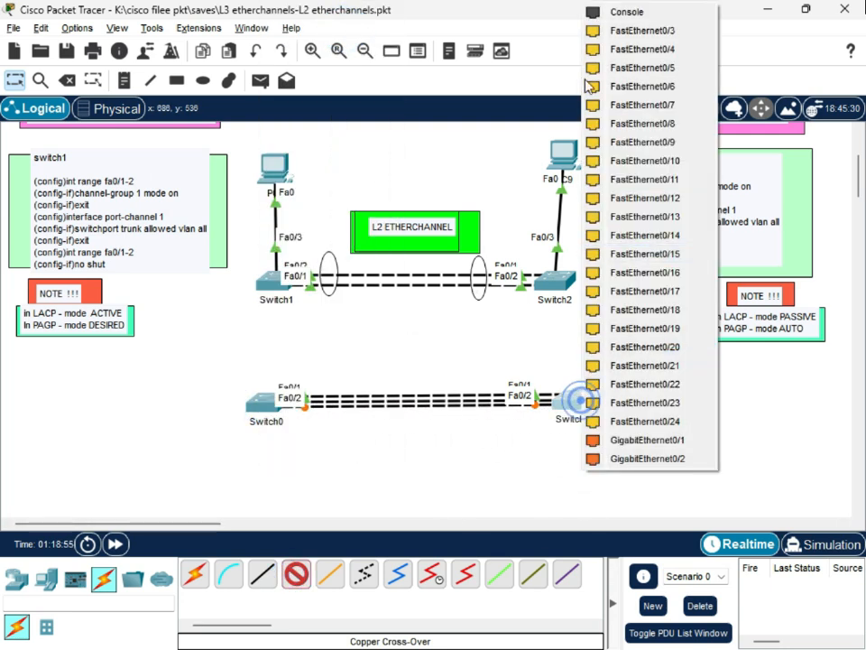
{"action": "left_click", "coordinate": [657, 27]}
Add a copper cross-over cable between the FastEthernet0/4 ports of Switch0 and Switch3, and adjust the positions of both switches.
{"action": "left_click", "coordinate": [296, 574]}
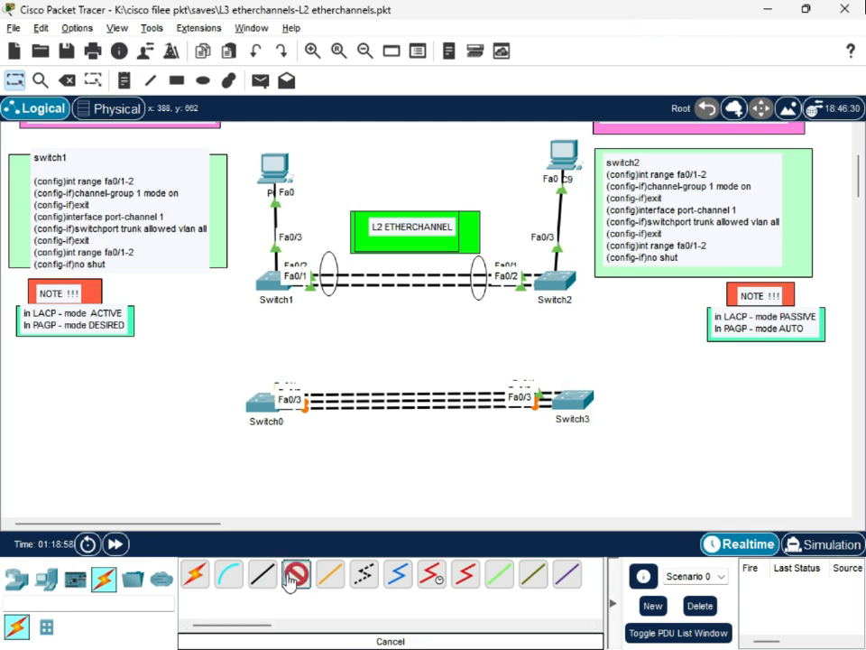
{"action": "left_click", "coordinate": [264, 401]}
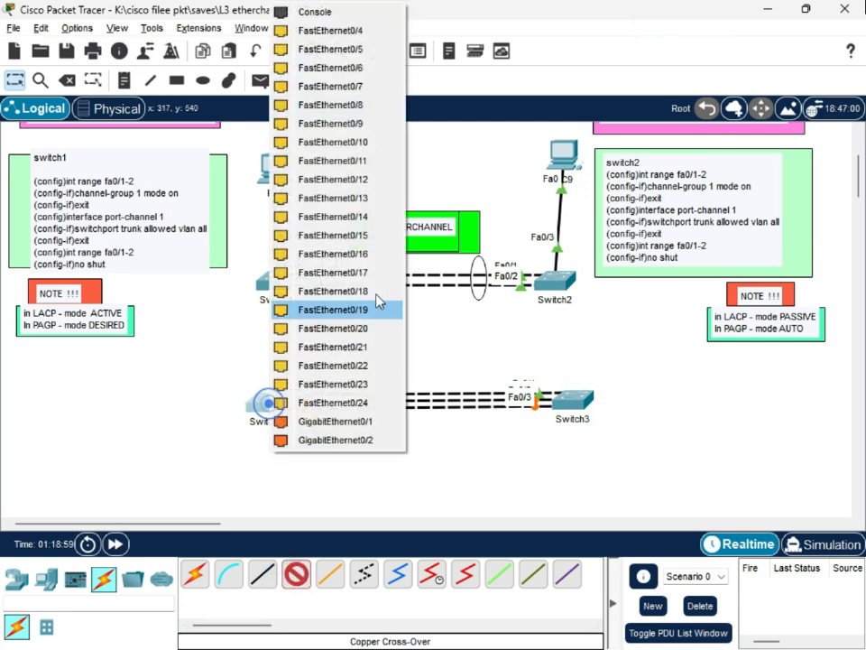
{"action": "left_click", "coordinate": [347, 31]}
{"action": "left_click", "coordinate": [570, 398]}
{"action": "left_click", "coordinate": [664, 30]}
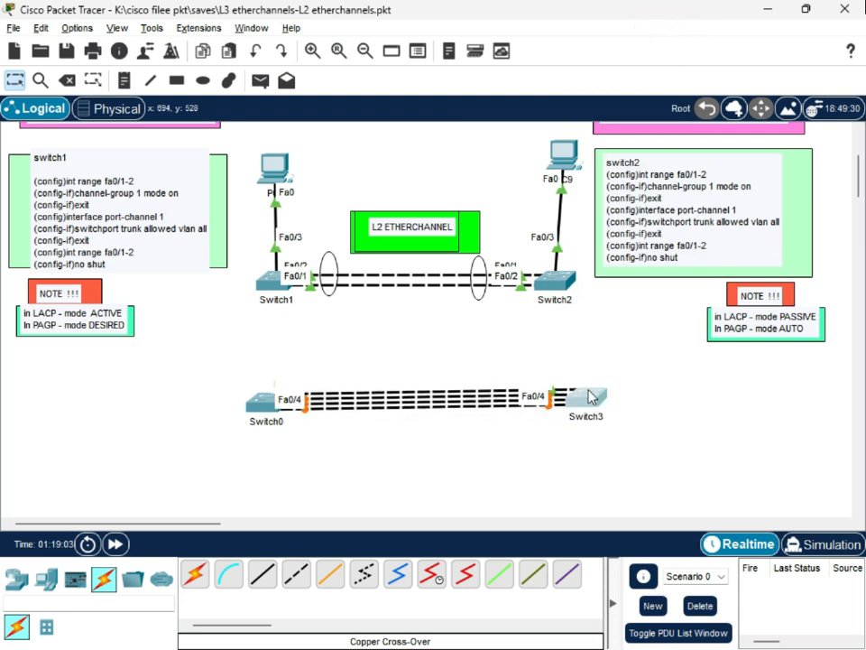
{"action": "mouse_move", "coordinate": [279, 403]}
{"action": "left_mouse_down"}
{"action": "mouse_move", "coordinate": [213, 410]}
{"action": "mouse_move", "coordinate": [332, 418]}
{"action": "mouse_move", "coordinate": [279, 411]}
{"action": "left_mouse_up"}
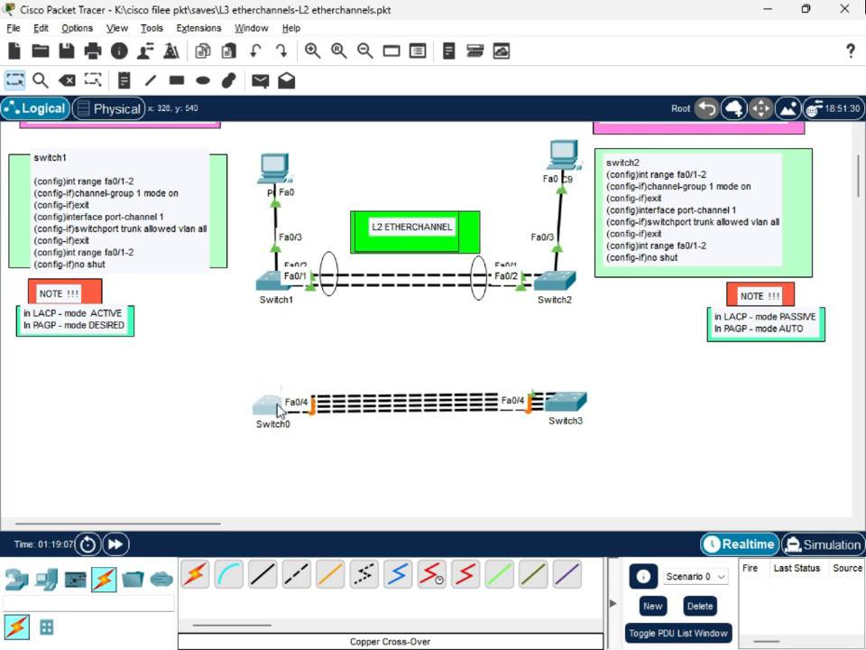
Shift Switch3 slightly closer to Switch0 and draw two unfilled black-outlined ellipses around the four parallel links, one near each switch.
{"action": "mouse_move", "coordinate": [557, 407]}
{"action": "left_mouse_down"}
{"action": "mouse_move", "coordinate": [566, 408]}
{"action": "mouse_move", "coordinate": [553, 404]}
{"action": "left_mouse_up"}
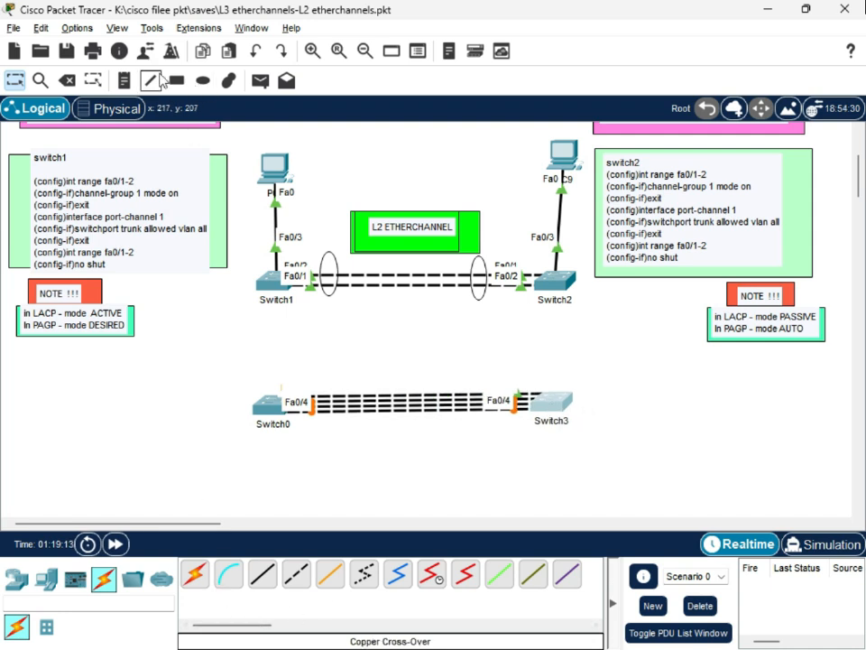
{"action": "left_click", "coordinate": [203, 84]}
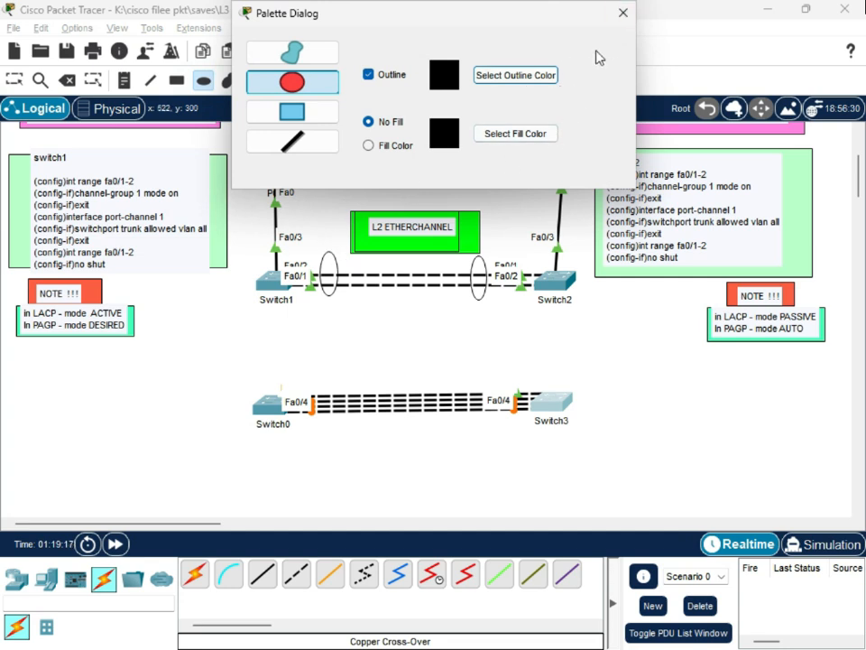
{"action": "left_click", "coordinate": [622, 13]}
{"action": "left_click_drag", "start_coordinate": [332, 367], "coordinate": [344, 444]}
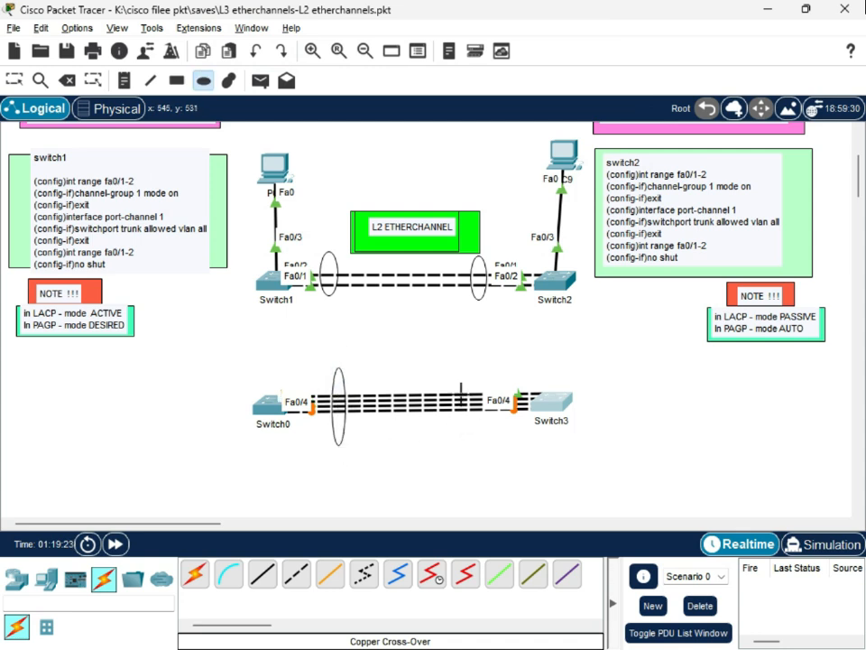
{"action": "left_click_drag", "start_coordinate": [458, 370], "coordinate": [465, 443]}
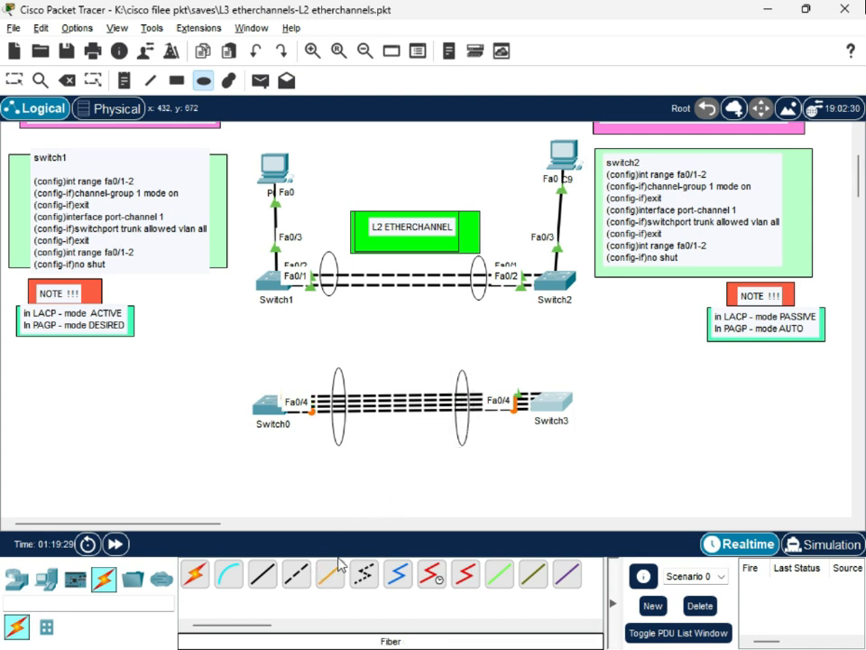
{"action": "key", "text": "Escape"}
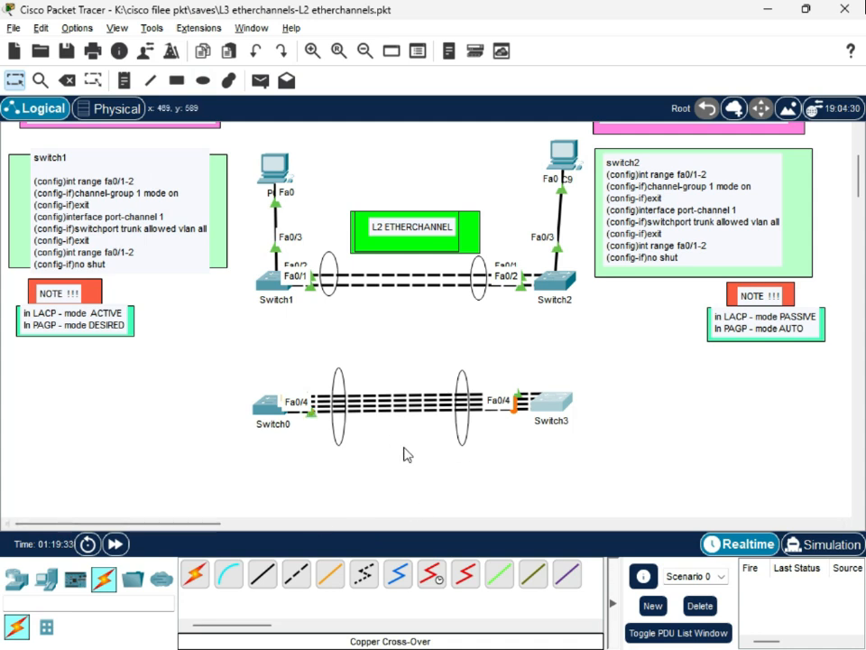
Place two PCs below the new switch pair, PC0 on Switch0's side and PC1 on Switch3's side.
{"action": "left_click", "coordinate": [56, 583]}
{"action": "left_click", "coordinate": [194, 576]}
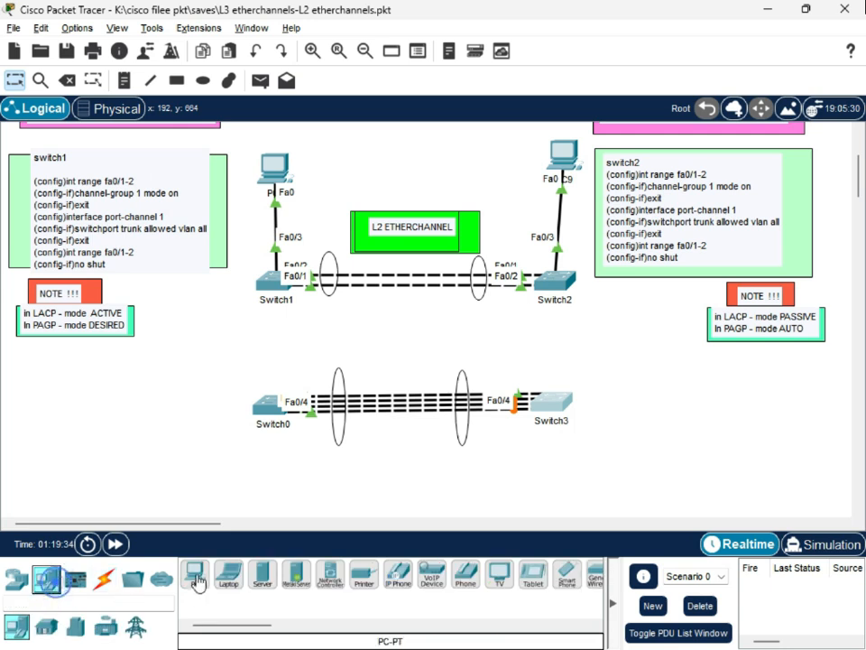
{"action": "left_click", "coordinate": [82, 449]}
{"action": "left_click", "coordinate": [194, 575]}
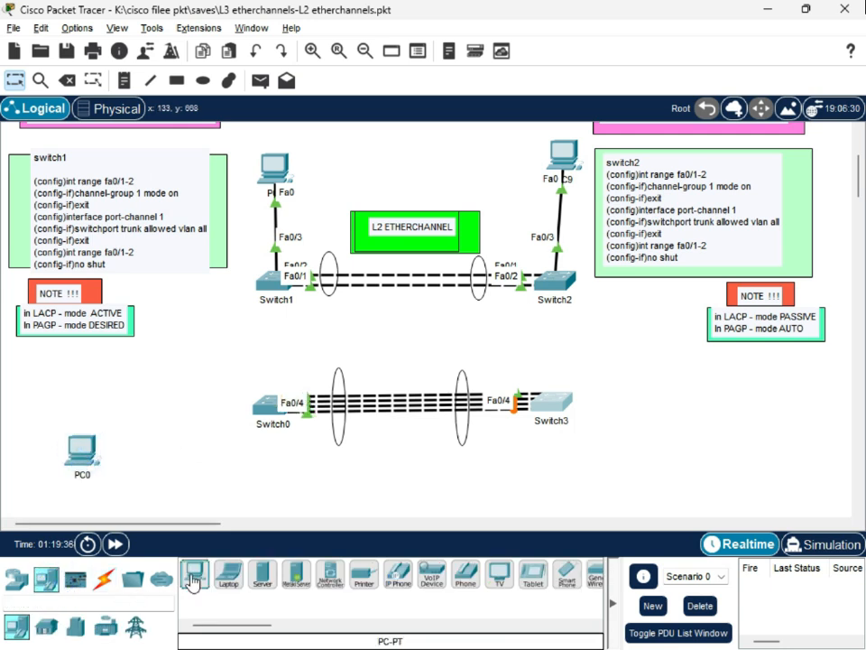
{"action": "left_click", "coordinate": [699, 462]}
{"action": "left_click_drag", "start_coordinate": [711, 475], "coordinate": [732, 476]}
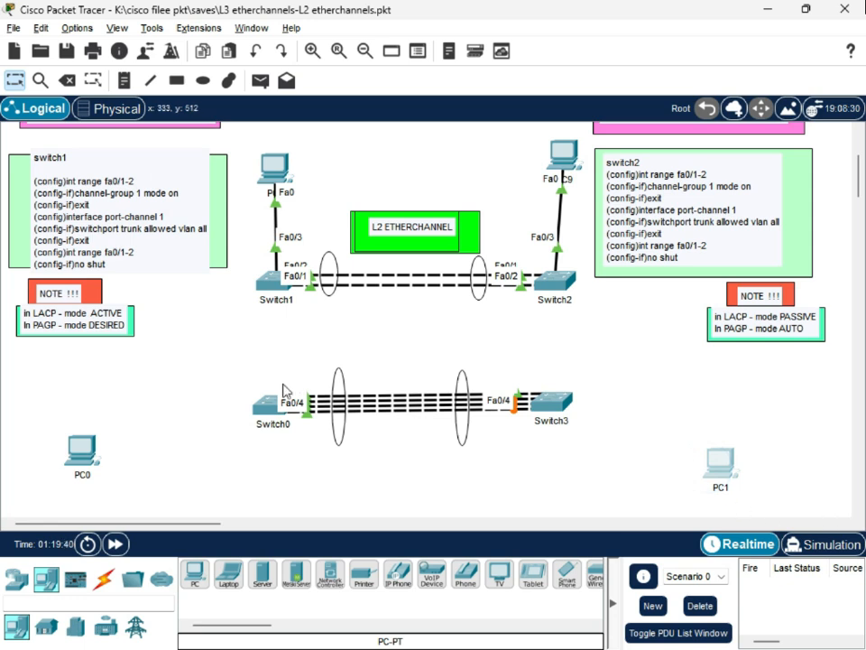
Connect FastEthernet0 on PC0 to FastEthernet0/24 on Switch0 with a copper straight-through cable and move PC0 slightly outward.
{"action": "left_click", "coordinate": [104, 578]}
{"action": "left_click", "coordinate": [263, 575]}
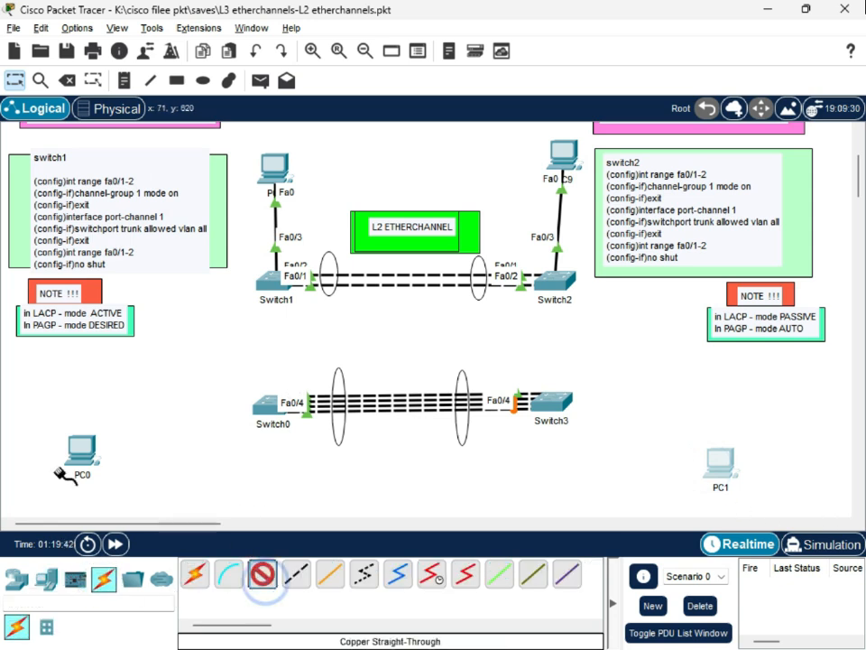
{"action": "left_click", "coordinate": [80, 447]}
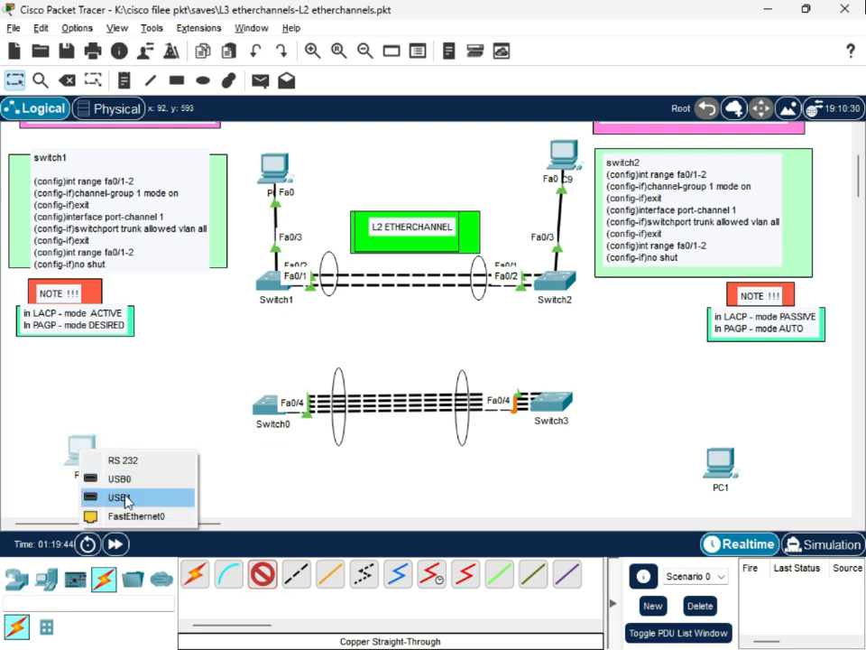
{"action": "left_click", "coordinate": [122, 516]}
{"action": "left_click", "coordinate": [263, 411]}
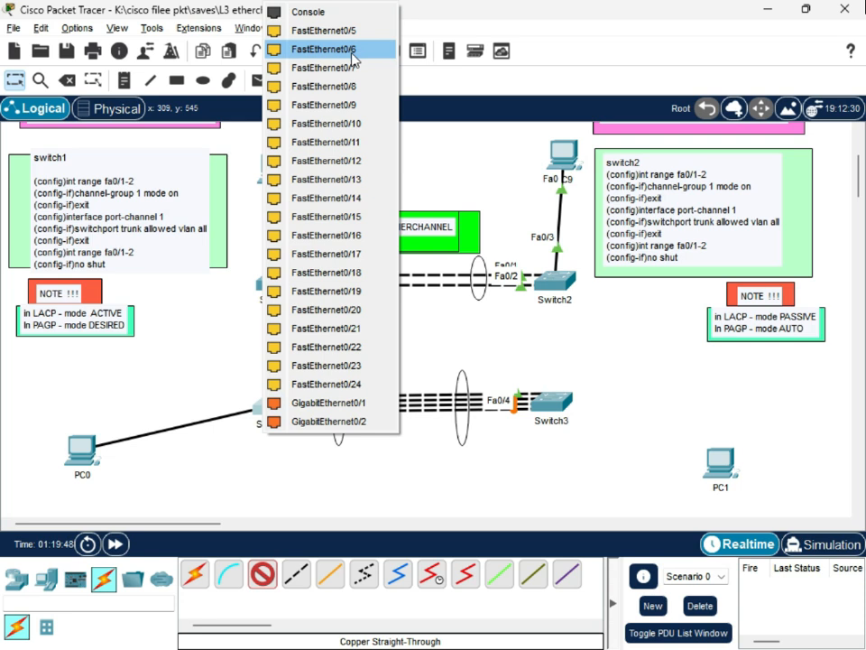
{"action": "left_click", "coordinate": [345, 385]}
{"action": "left_click_drag", "start_coordinate": [95, 456], "coordinate": [85, 456]}
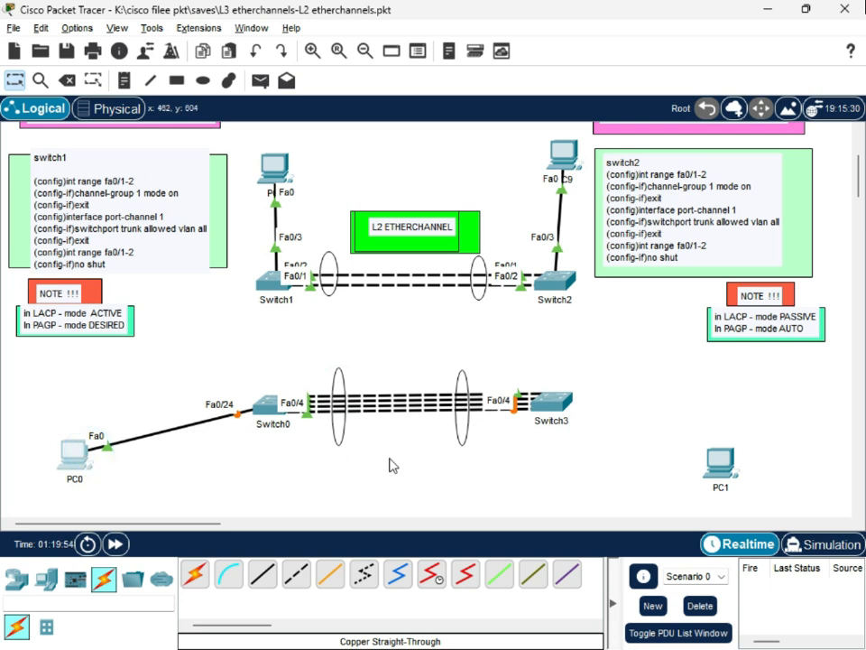
Connect FastEthernet0 on PC1 to FastEthernet0/24 on Switch3 with a copper straight-through cable.
{"action": "left_click", "coordinate": [262, 574]}
{"action": "left_click", "coordinate": [722, 465]}
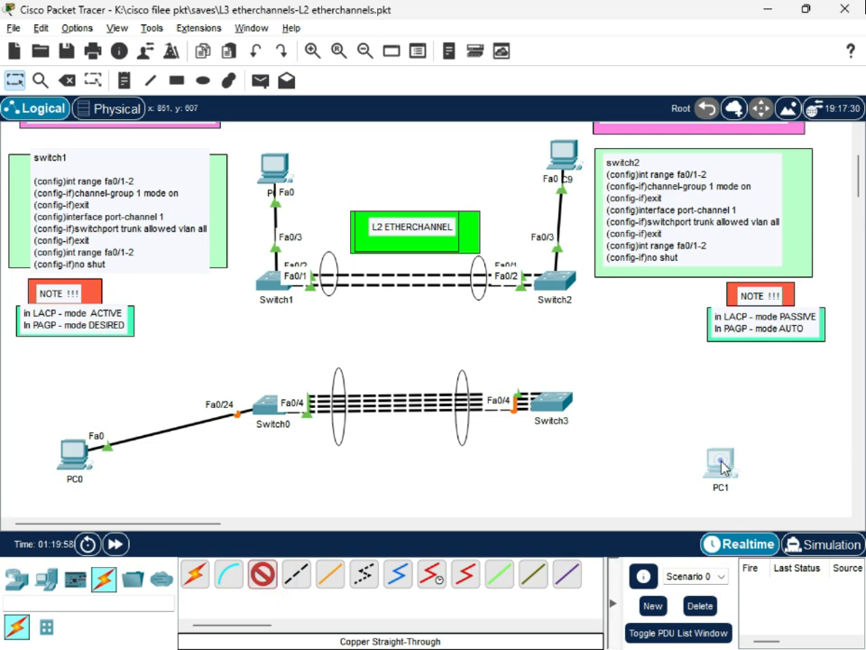
{"action": "left_click", "coordinate": [752, 527]}
{"action": "left_click", "coordinate": [574, 406]}
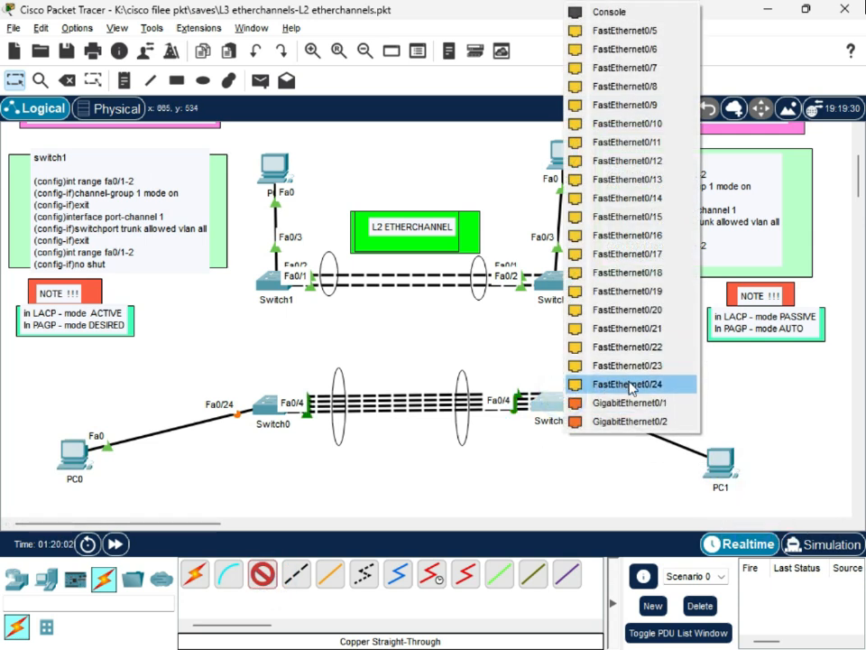
{"action": "left_click", "coordinate": [629, 387]}
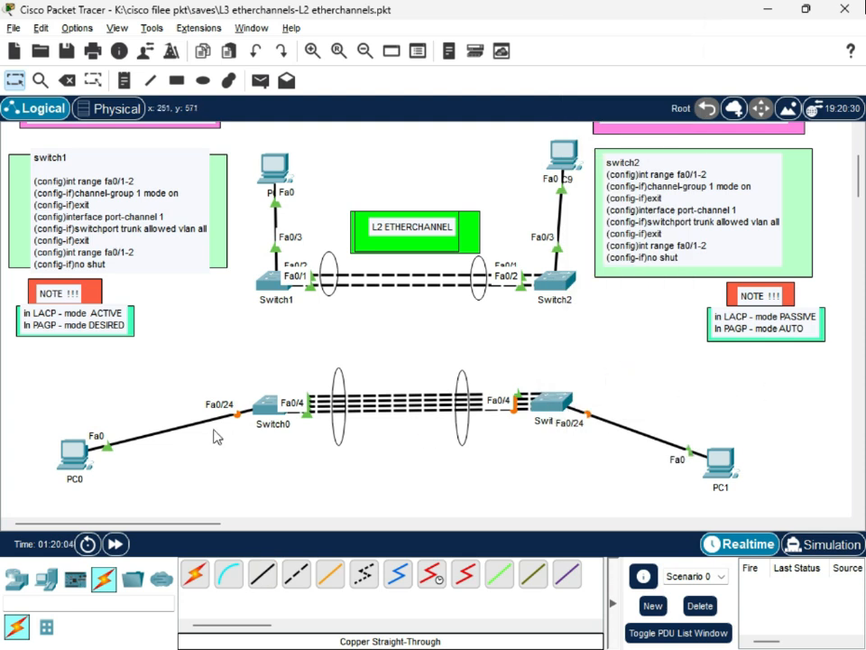
Adjust the positions of Switch0, PC1 and Switch3, and nudge the LACP/PAGP mode note below the switch1 commands.
{"action": "left_click_drag", "start_coordinate": [271, 409], "coordinate": [263, 405]}
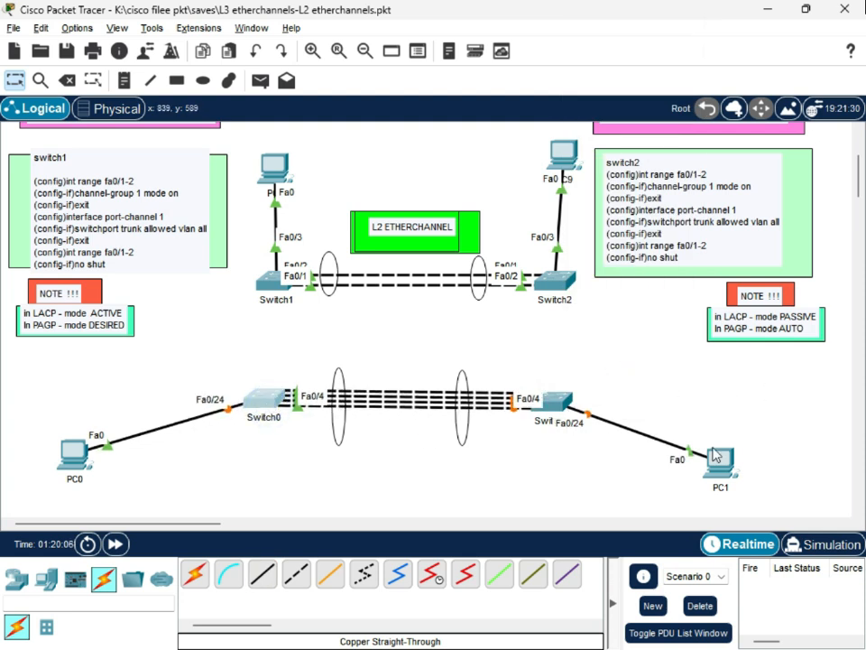
{"action": "left_click_drag", "start_coordinate": [730, 470], "coordinate": [747, 477]}
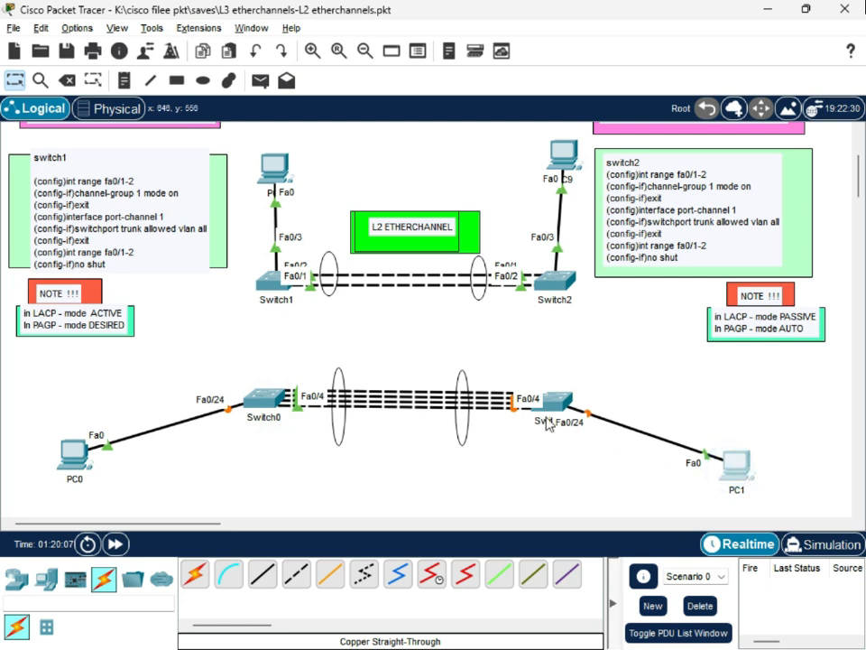
{"action": "left_click_drag", "start_coordinate": [558, 405], "coordinate": [567, 401]}
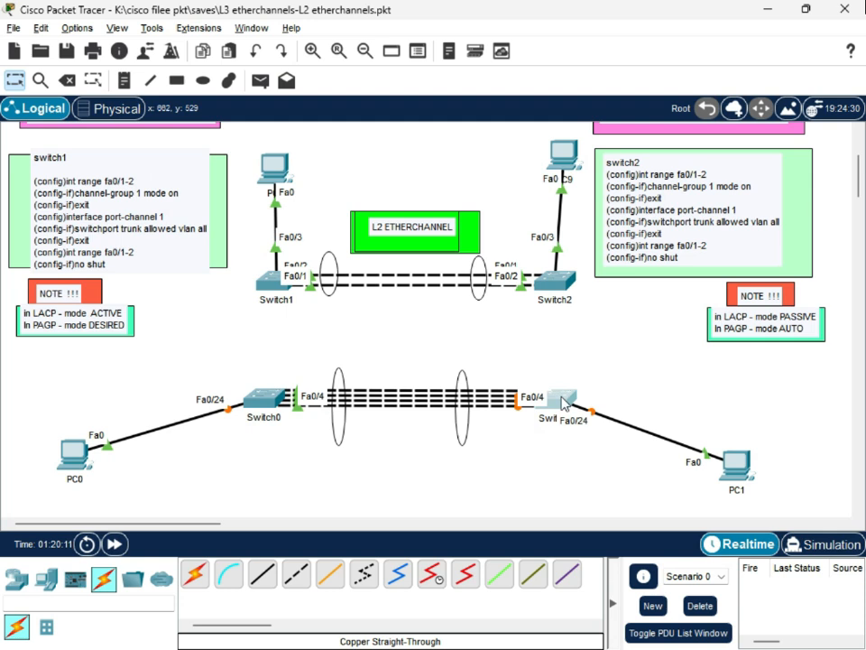
{"action": "left_click", "coordinate": [86, 327]}
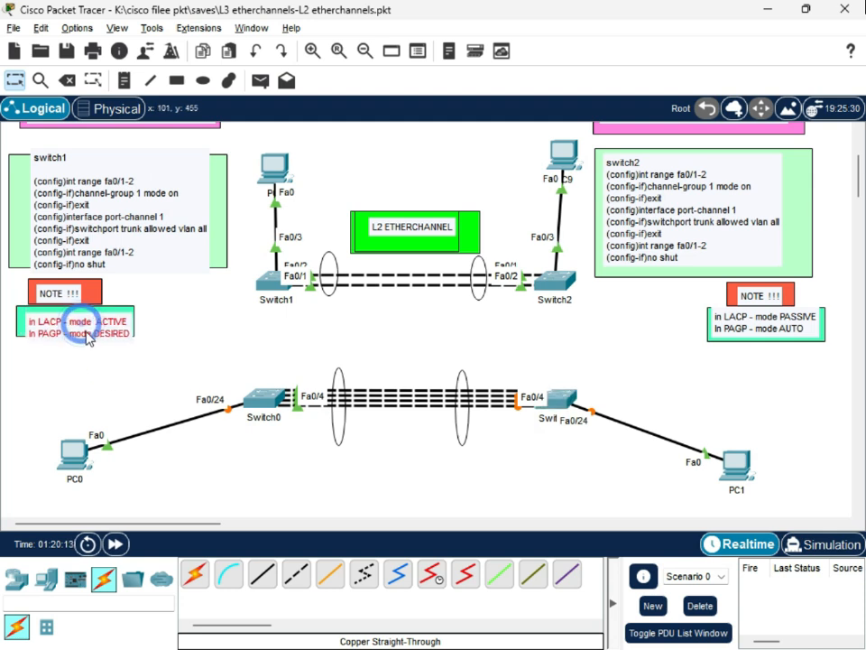
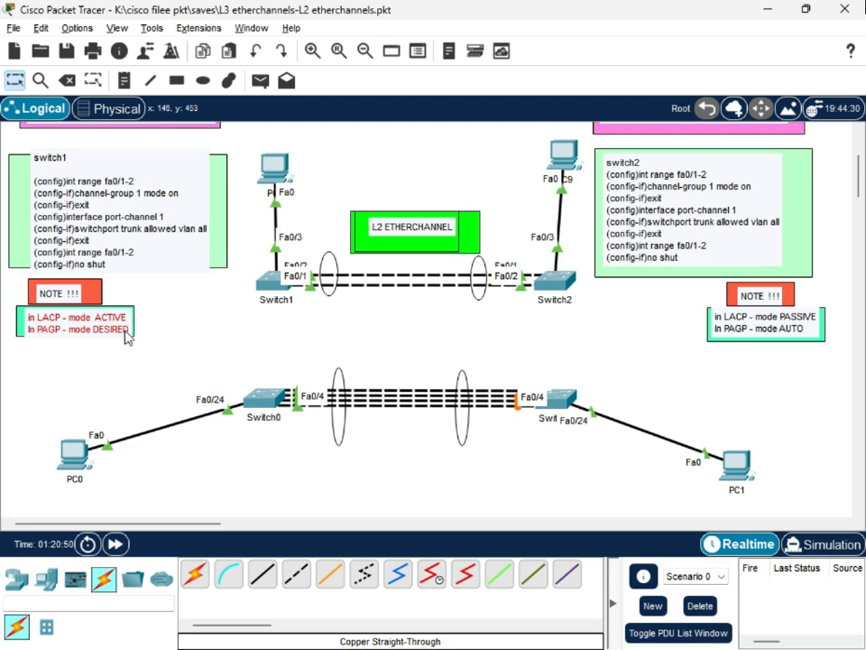
{"action": "mouse_move", "coordinate": [559, 394]}
{"action": "left_mouse_down"}
{"action": "mouse_move", "coordinate": [557, 413]}
{"action": "mouse_move", "coordinate": [560, 398]}
{"action": "left_mouse_up"}
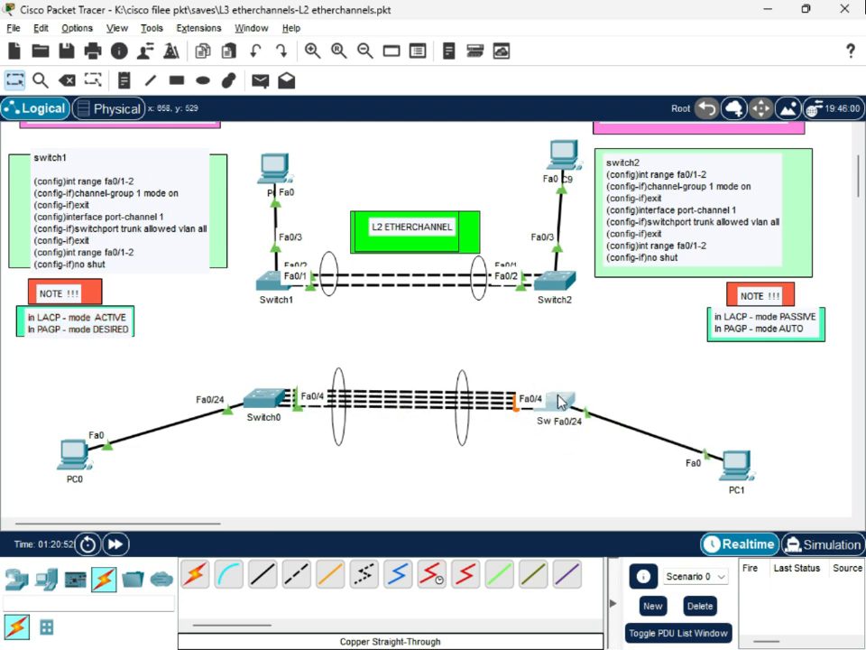
{"action": "left_click", "coordinate": [249, 395]}
{"action": "left_click", "coordinate": [315, 93]}
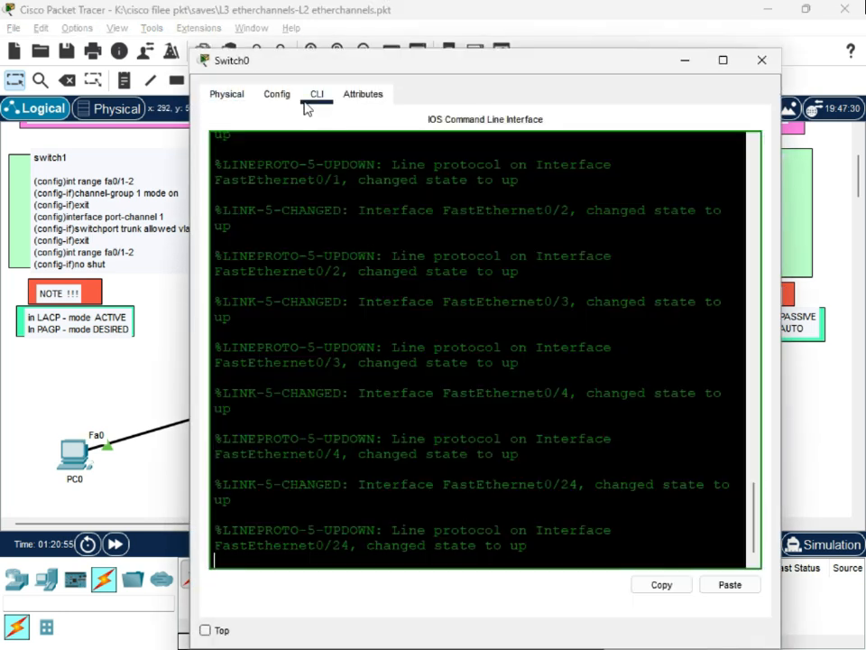
{"action": "left_click_drag", "start_coordinate": [346, 64], "coordinate": [580, 64]}
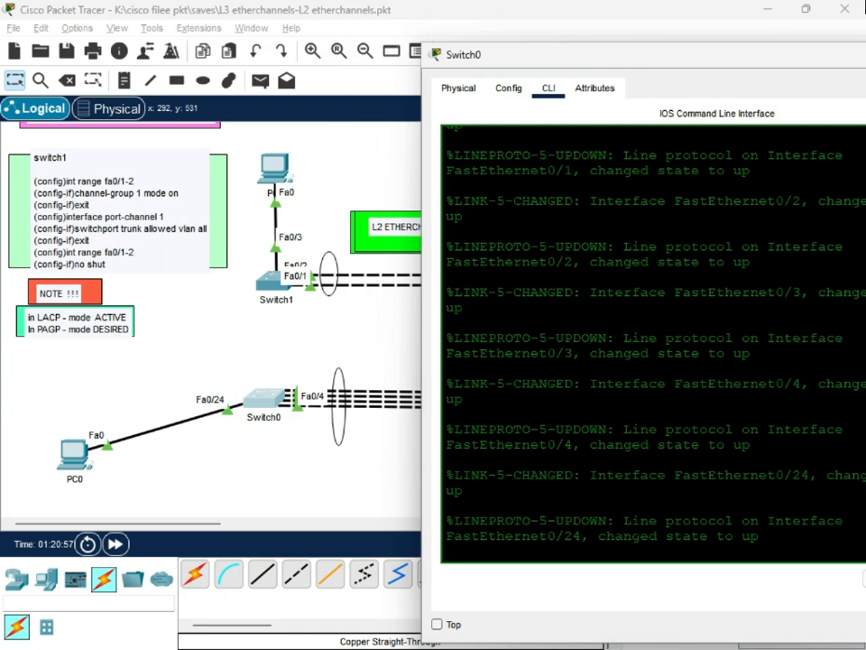
{"action": "type", "text": "3"}
{"action": "key", "text": "Return"}
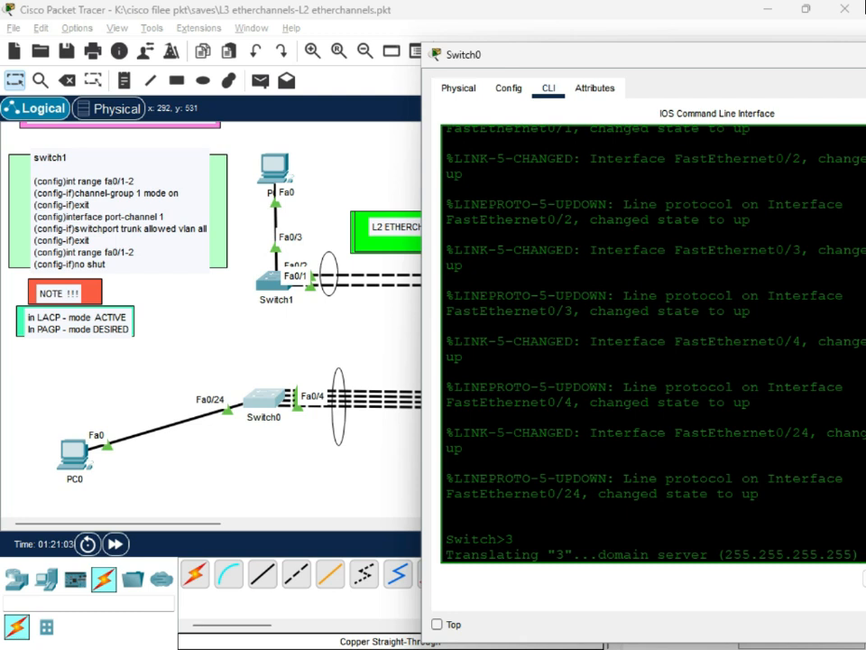
{"action": "left_click_drag", "start_coordinate": [647, 50], "coordinate": [283, 135]}
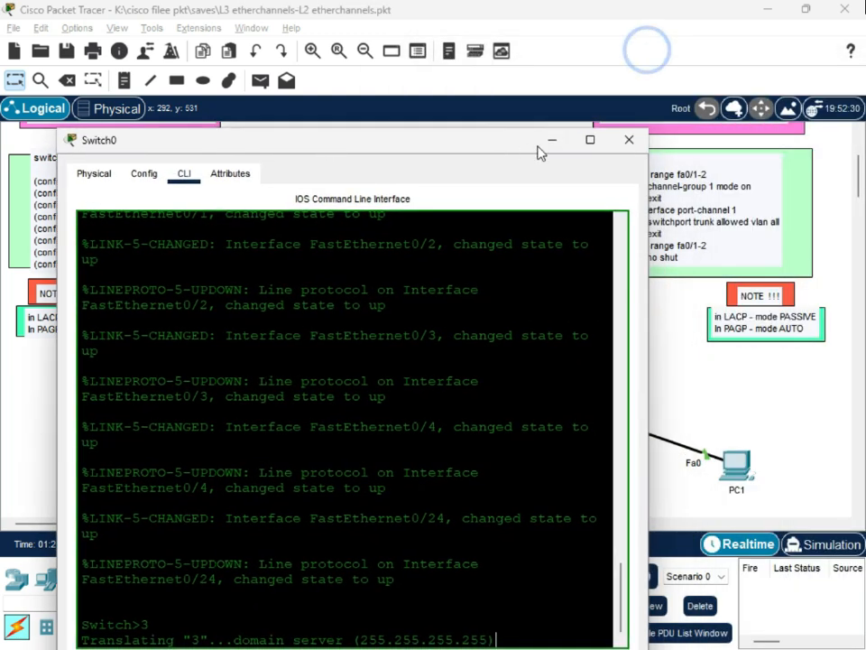
{"action": "left_click", "coordinate": [627, 142]}
Open Switch3's command line and enter global configuration mode using en and config t.
{"action": "left_click", "coordinate": [557, 398]}
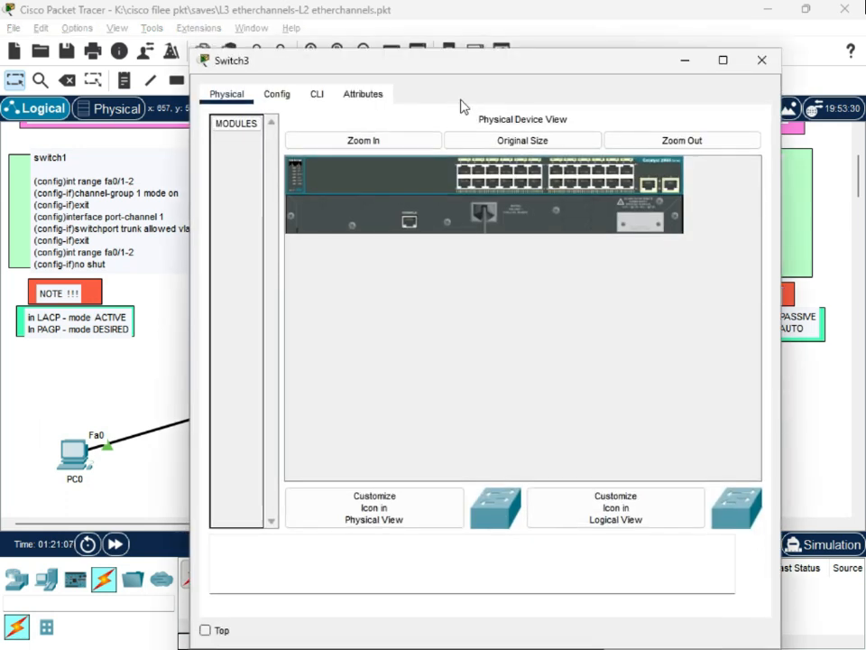
{"action": "left_click", "coordinate": [323, 92]}
{"action": "key", "text": "Return"}
{"action": "key", "text": "Return"}
{"action": "key", "text": "Return"}
{"action": "key", "text": "Return"}
{"action": "type", "text": "en"}
{"action": "key", "text": "Return"}
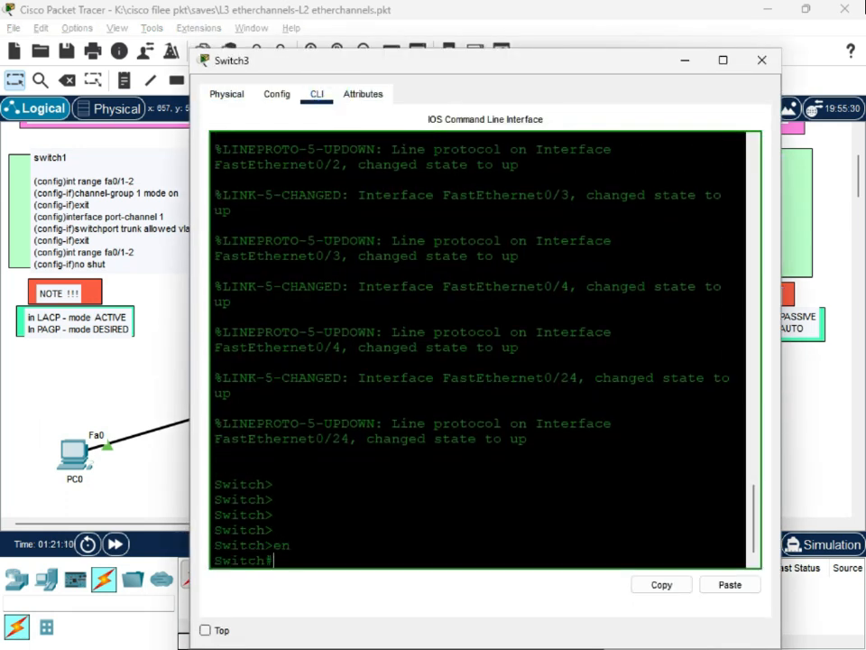
{"action": "type", "text": "config t"}
{"action": "key", "text": "Return"}
{"action": "key", "text": "Return"}
{"action": "key", "text": "Return"}
{"action": "key", "text": "Return"}
{"action": "key", "text": "Return"}
{"action": "key", "text": "Return"}
{"action": "key", "text": "Return"}
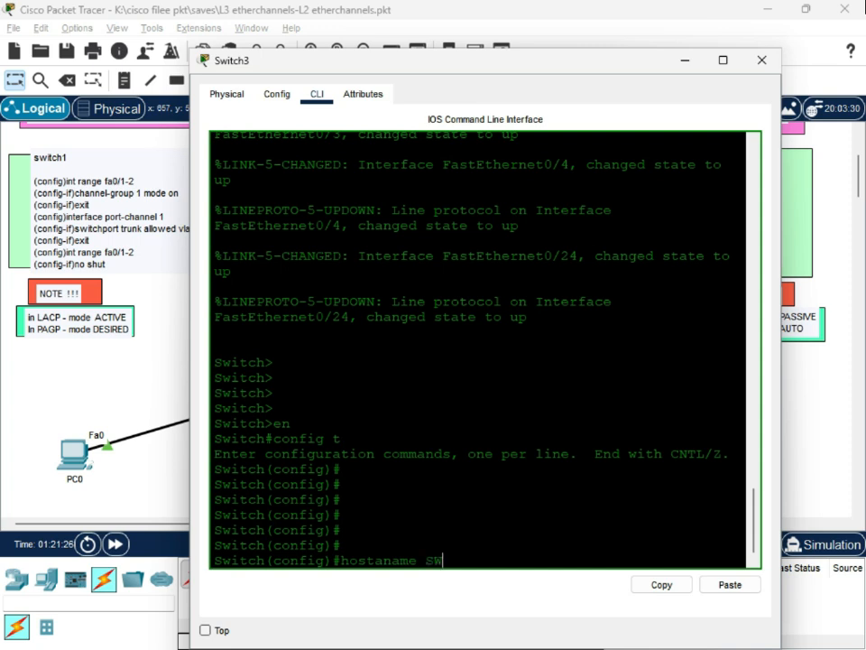
Set Switch3's hostname to SW2, correcting the misspelled hostname command, and put the device window away.
{"action": "key", "text": "Return"}
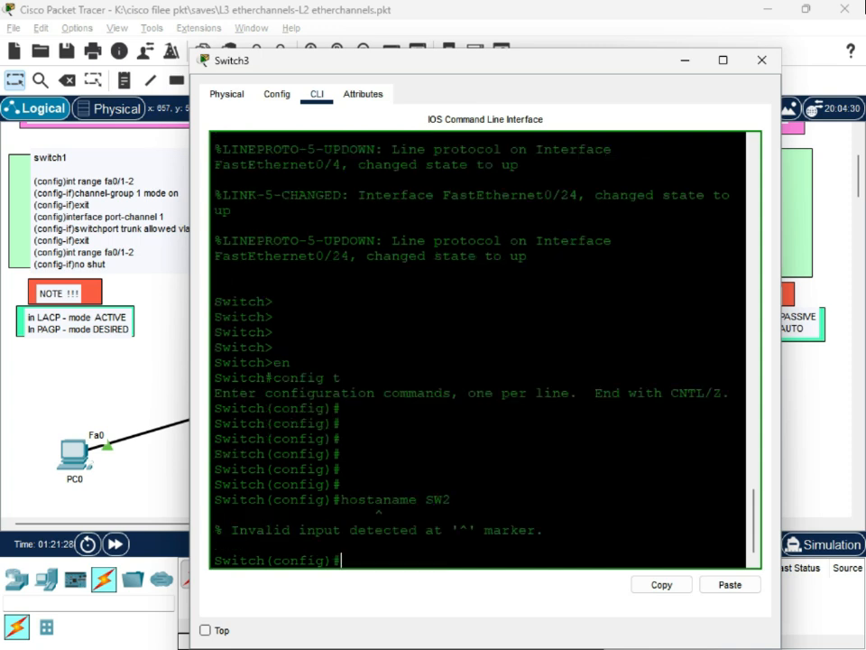
{"action": "key", "text": "Up"}
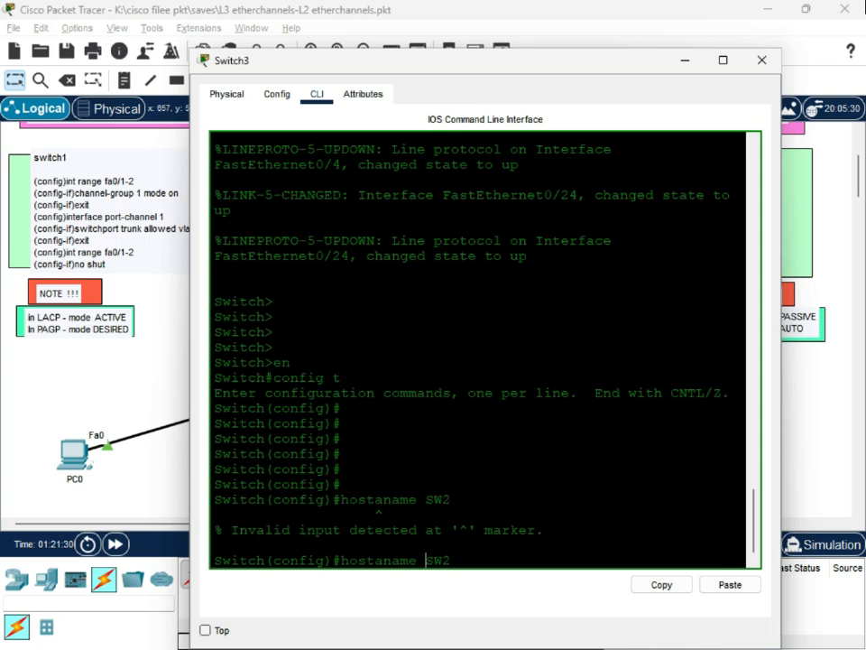
{"action": "key", "text": "BackSpace"}
{"action": "key", "text": "Return"}
{"action": "key", "text": "Return"}
{"action": "key", "text": "Return"}
{"action": "key", "text": "Return"}
{"action": "key", "text": "Return"}
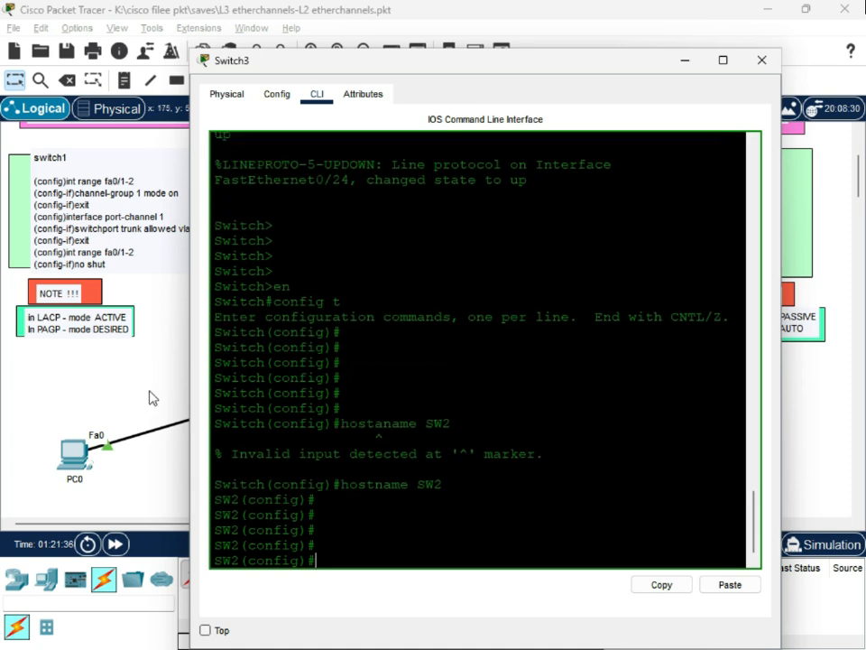
{"action": "left_click_drag", "start_coordinate": [247, 393], "coordinate": [223, 423]}
{"action": "left_click_drag", "start_coordinate": [223, 545], "coordinate": [231, 560]}
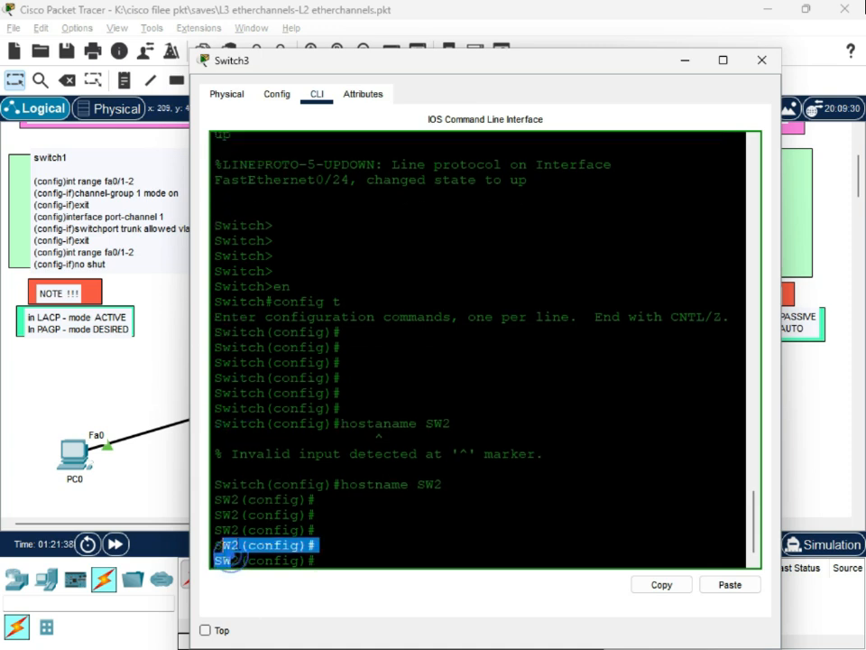
{"action": "left_click", "coordinate": [435, 76]}
{"action": "left_click", "coordinate": [698, 64]}
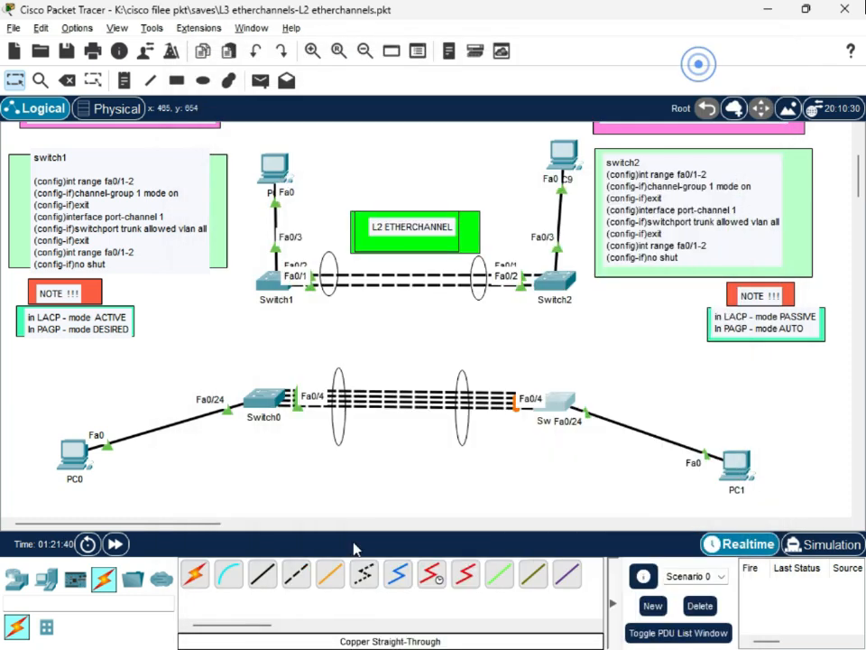
Check whether Switch0's command line is ready for commands and minimise its window.
{"action": "left_click", "coordinate": [263, 402]}
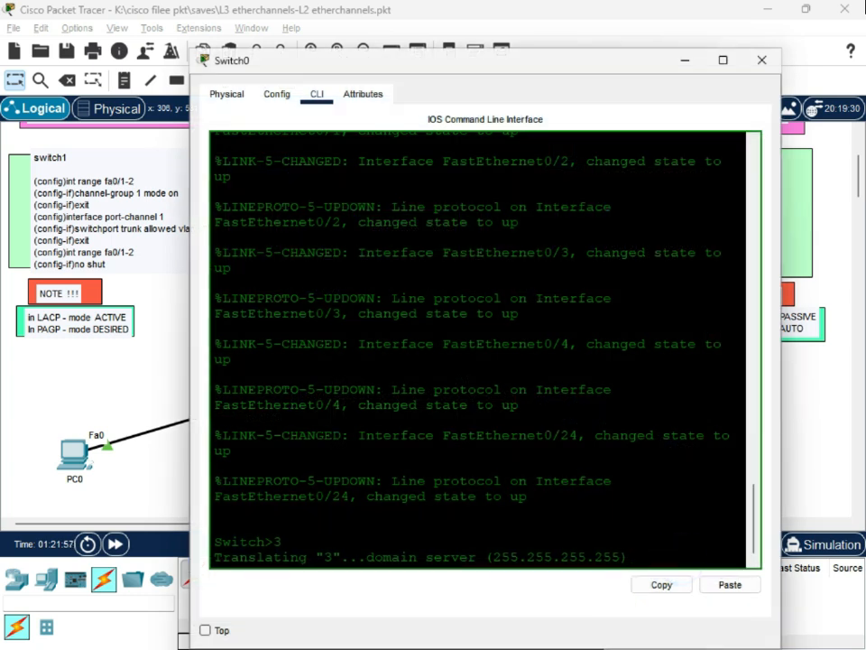
{"action": "left_click", "coordinate": [678, 61]}
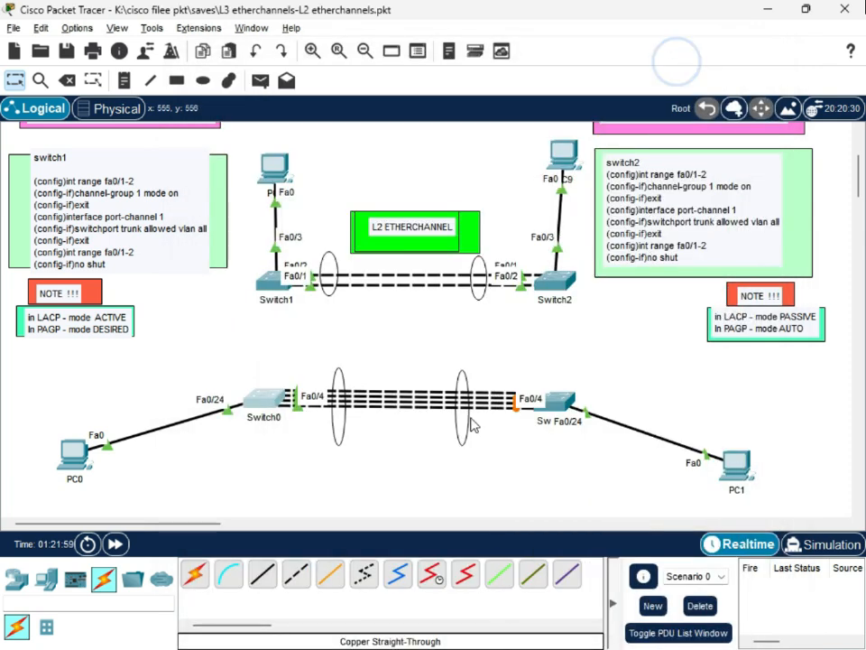
Open Switch0's command line and enter global configuration mode using EN and config t.
{"action": "left_click", "coordinate": [243, 395]}
{"action": "left_click", "coordinate": [335, 565]}
{"action": "type", "text": "EN"}
{"action": "key", "text": "Return"}
{"action": "key", "text": "Return"}
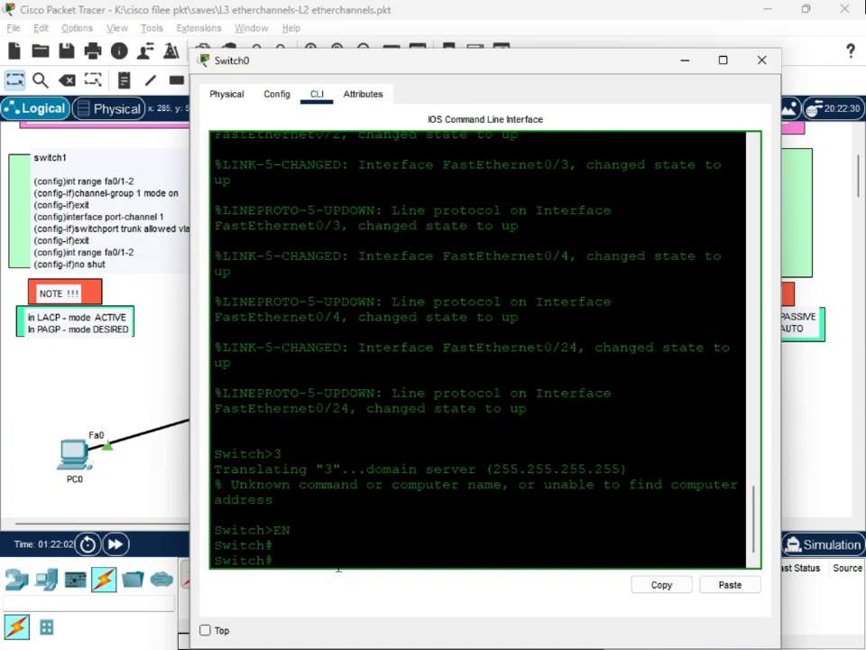
{"action": "key", "text": "Return"}
{"action": "key", "text": "Return"}
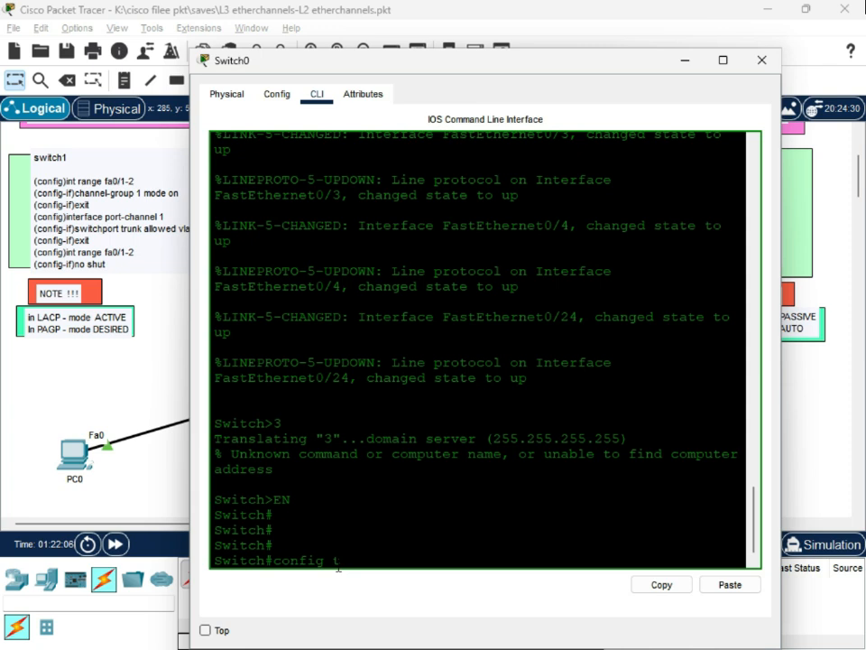
{"action": "type", "text": "config t"}
{"action": "key", "text": "Return"}
{"action": "key", "text": "Return"}
{"action": "key", "text": "Return"}
{"action": "key", "text": "Return"}
{"action": "key", "text": "Return"}
{"action": "key", "text": "Return"}
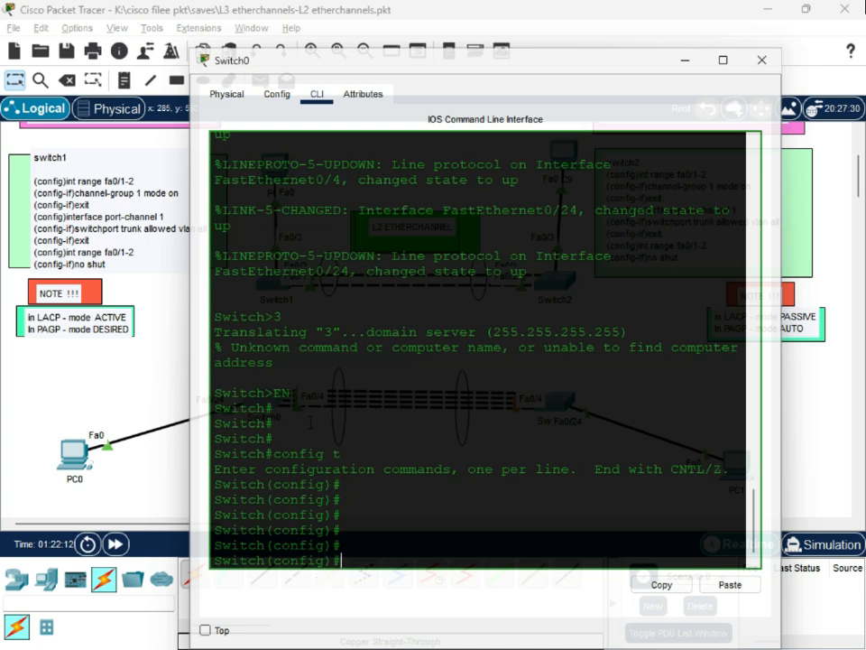
Set Switch0's hostname to SW1 and minimise its device window.
{"action": "left_click", "coordinate": [362, 550]}
{"action": "left_click", "coordinate": [365, 557]}
{"action": "type", "text": "hostname SW"}
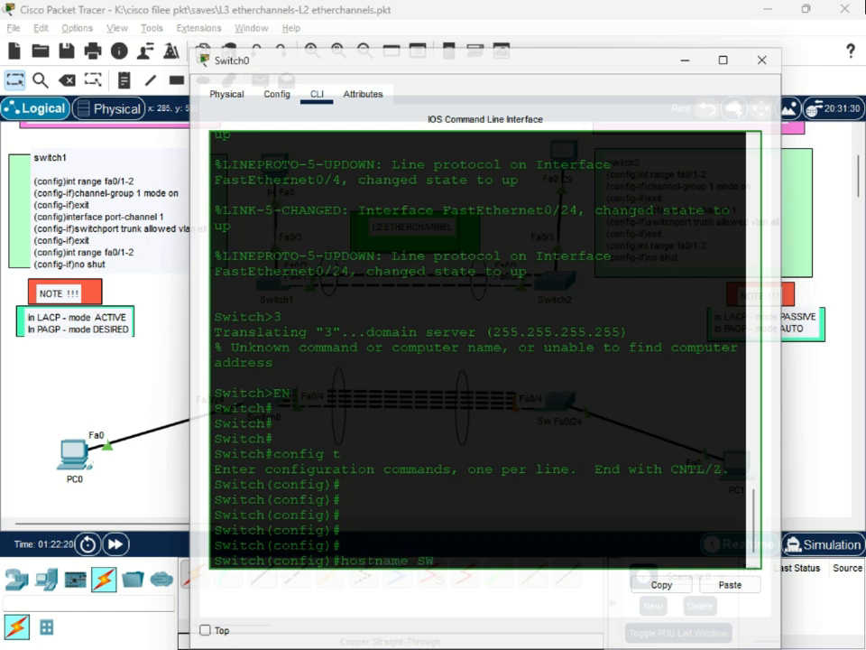
{"action": "type", "text": "1"}
{"action": "key", "text": "Return"}
{"action": "key", "text": "Return"}
{"action": "key", "text": "Return"}
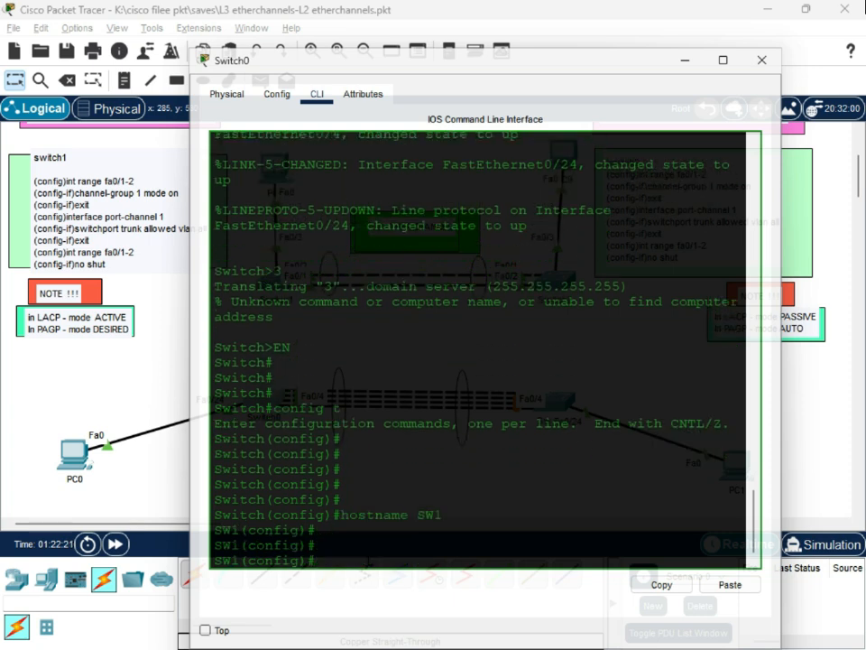
{"action": "left_click", "coordinate": [676, 55]}
Nudge Switch0 in the topology, reopen its command line and move the window aside to uncover the switch1 side.
{"action": "mouse_move", "coordinate": [265, 399]}
{"action": "left_mouse_down"}
{"action": "mouse_move", "coordinate": [246, 383]}
{"action": "mouse_move", "coordinate": [268, 413]}
{"action": "mouse_move", "coordinate": [270, 404]}
{"action": "left_mouse_up"}
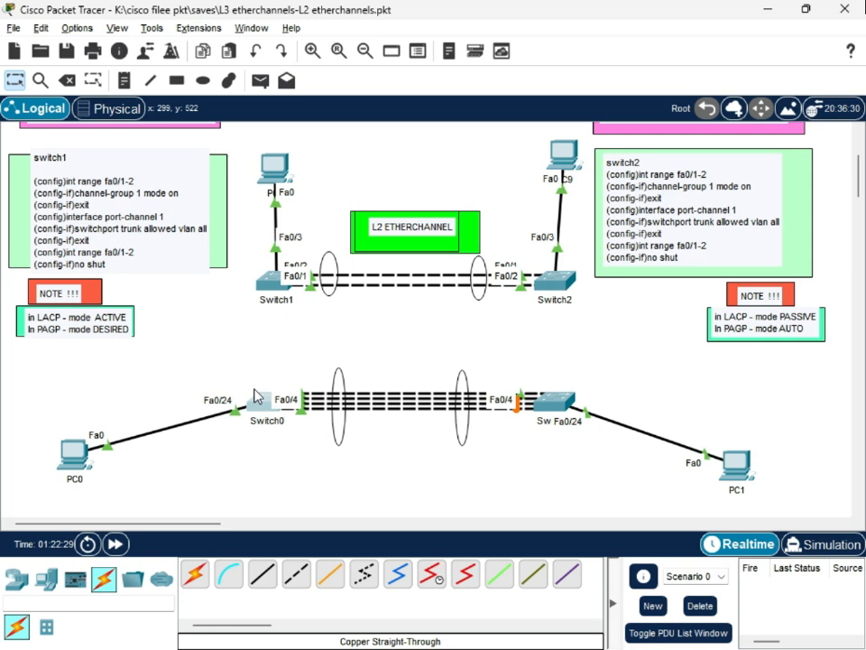
{"action": "left_click_drag", "start_coordinate": [266, 412], "coordinate": [263, 412]}
{"action": "left_click", "coordinate": [271, 418]}
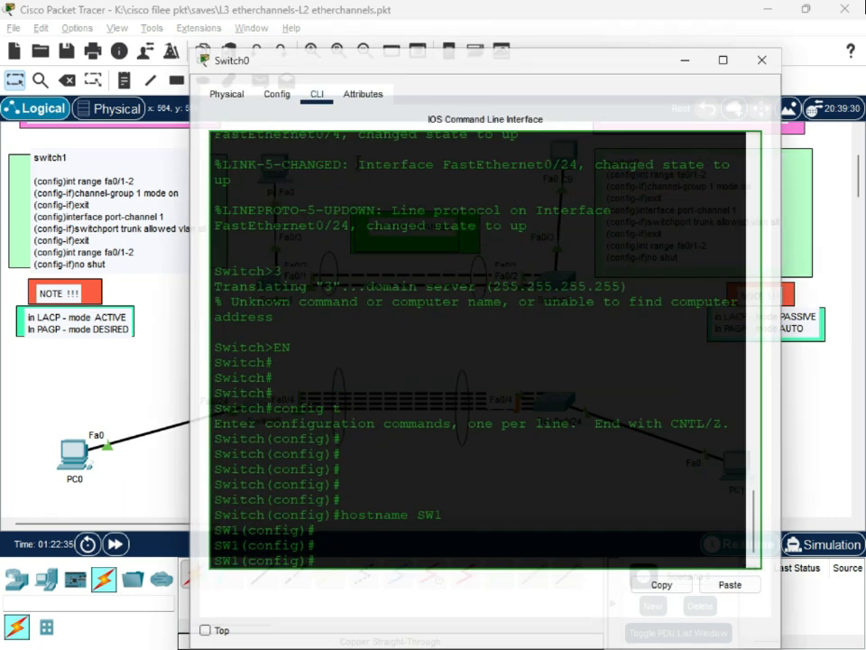
{"action": "left_click_drag", "start_coordinate": [362, 62], "coordinate": [580, 111]}
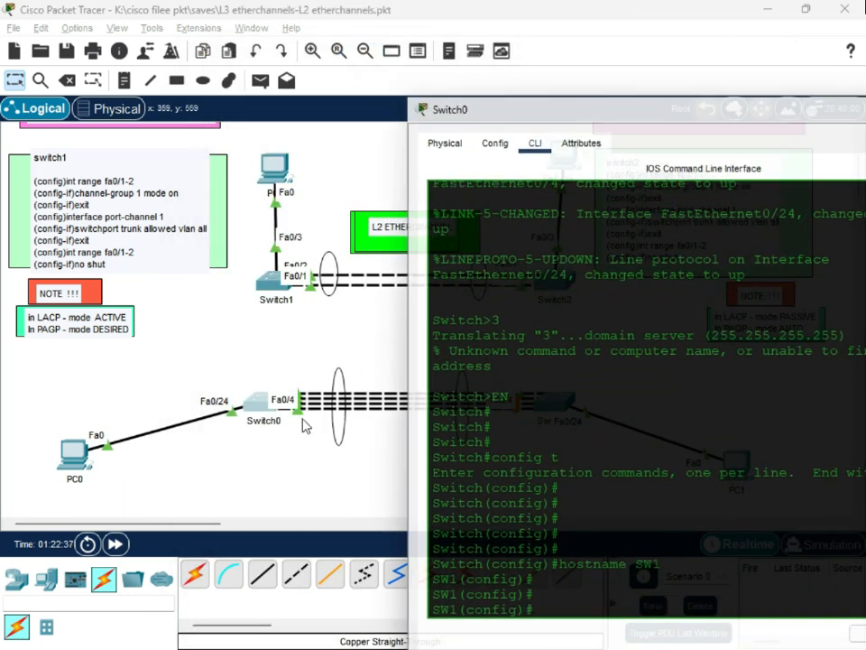
{"action": "left_click", "coordinate": [258, 411]}
{"action": "left_click", "coordinate": [257, 410]}
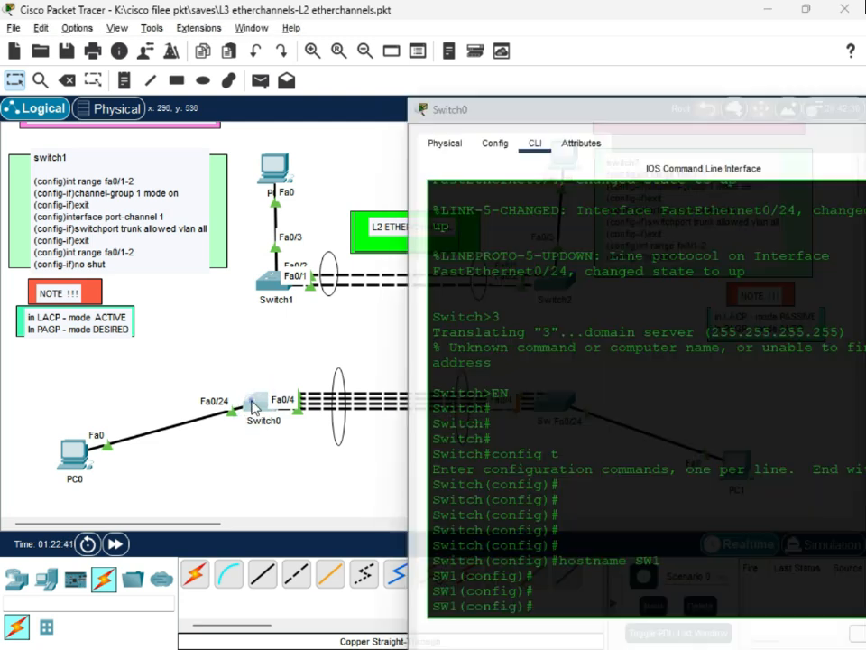
List SW1's interfaces with do sh ip int br and read through the complete output.
{"action": "left_click", "coordinate": [559, 585]}
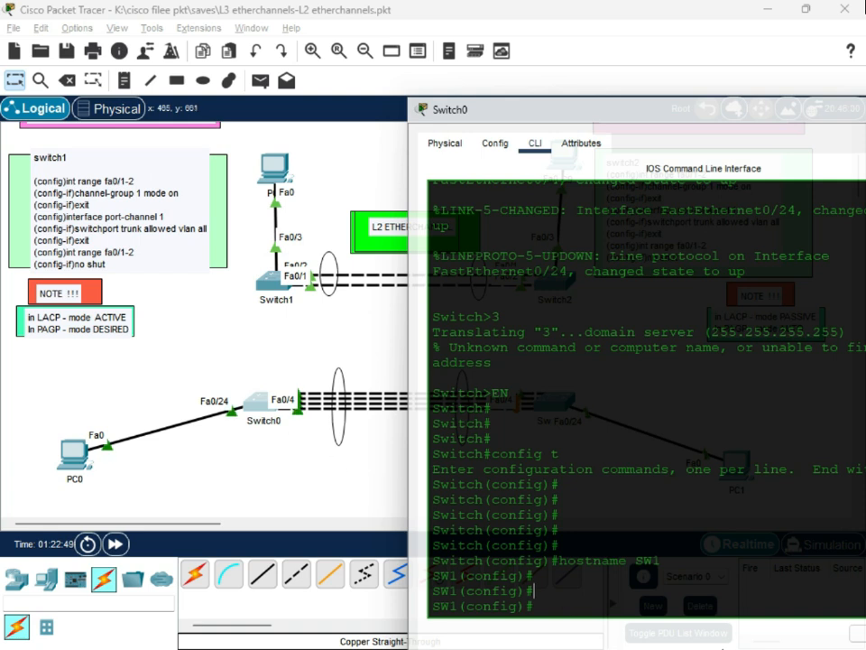
{"action": "type", "text": "do sh ip int br"}
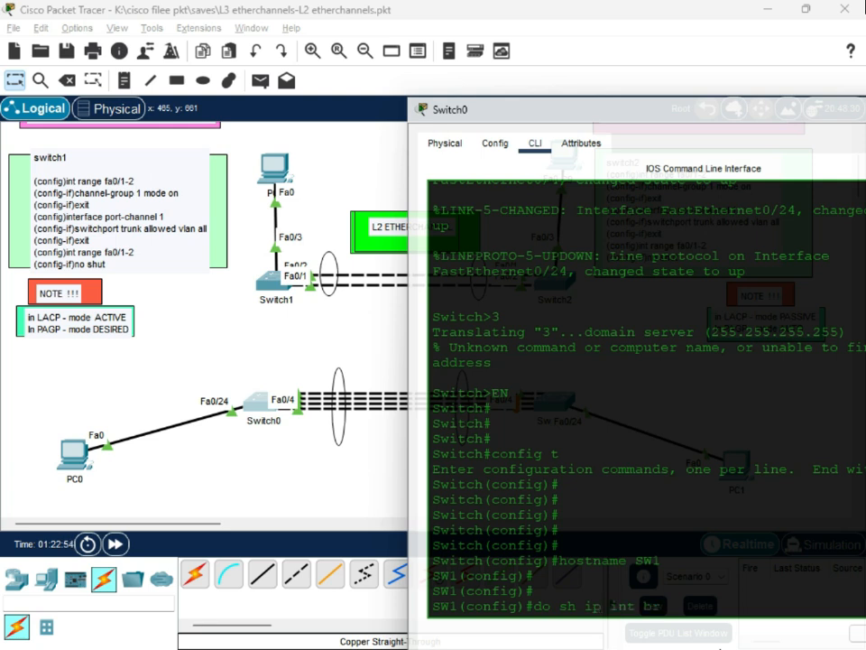
{"action": "key", "text": "Return"}
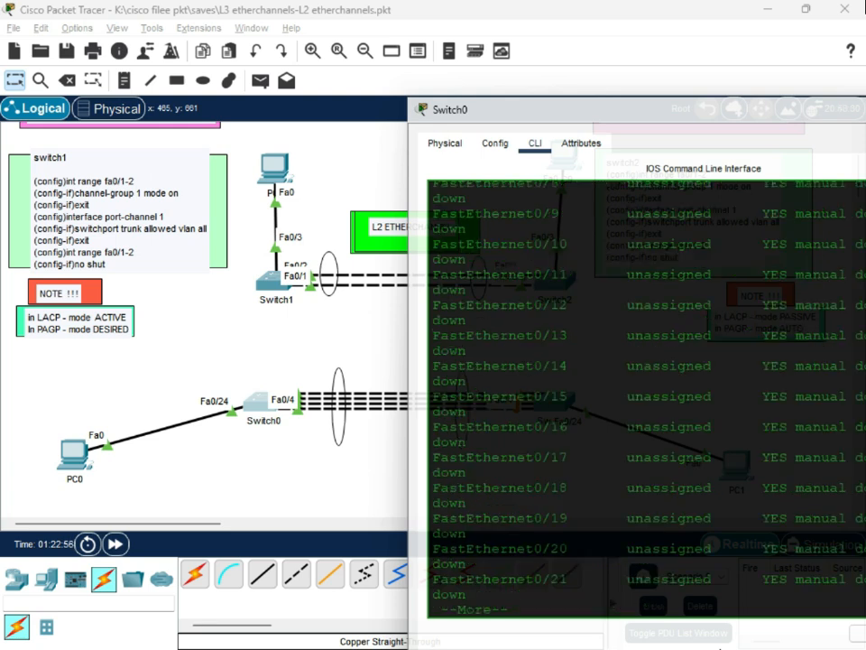
{"action": "scroll", "coordinate": [547, 487], "scroll_direction": "up", "scroll_amount": 5}
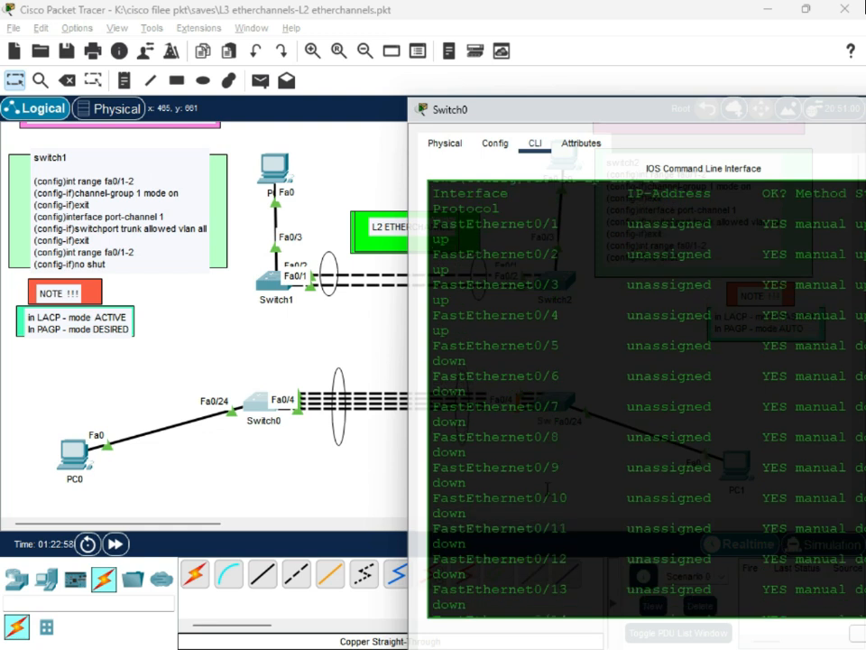
{"action": "scroll", "coordinate": [546, 488], "scroll_direction": "down", "scroll_amount": 5}
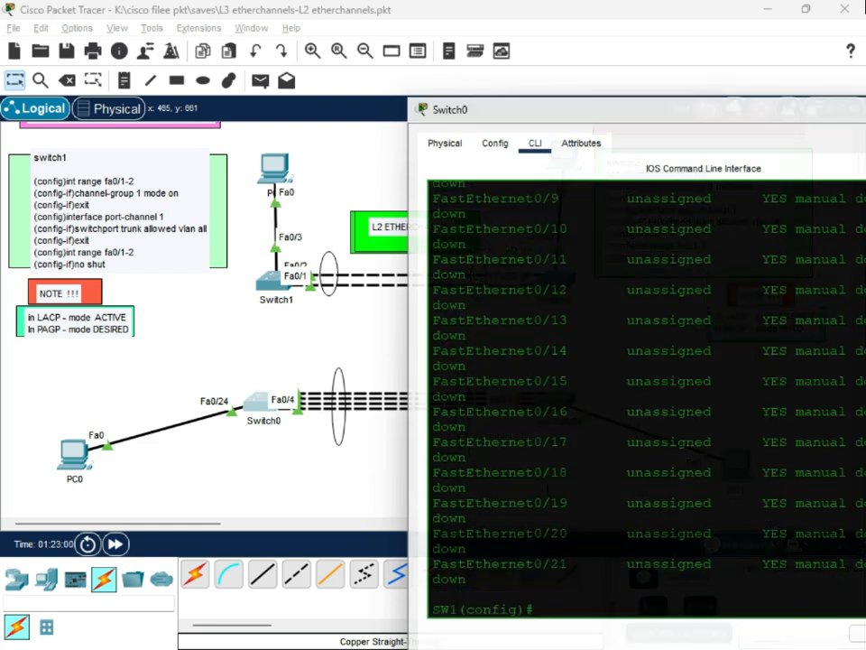
{"action": "scroll", "coordinate": [647, 399], "scroll_direction": "up", "scroll_amount": 8}
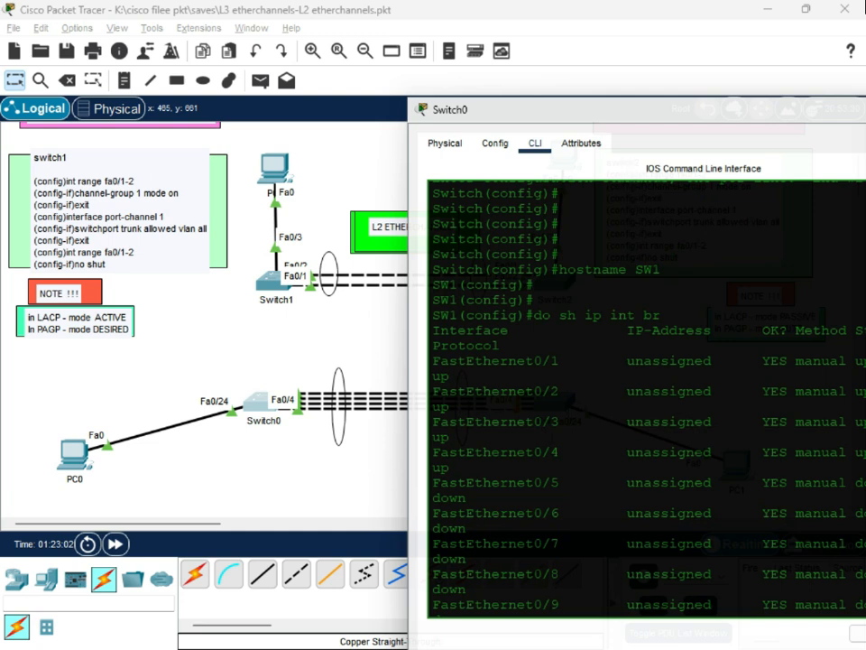
{"action": "scroll", "coordinate": [647, 398], "scroll_direction": "down", "scroll_amount": 2}
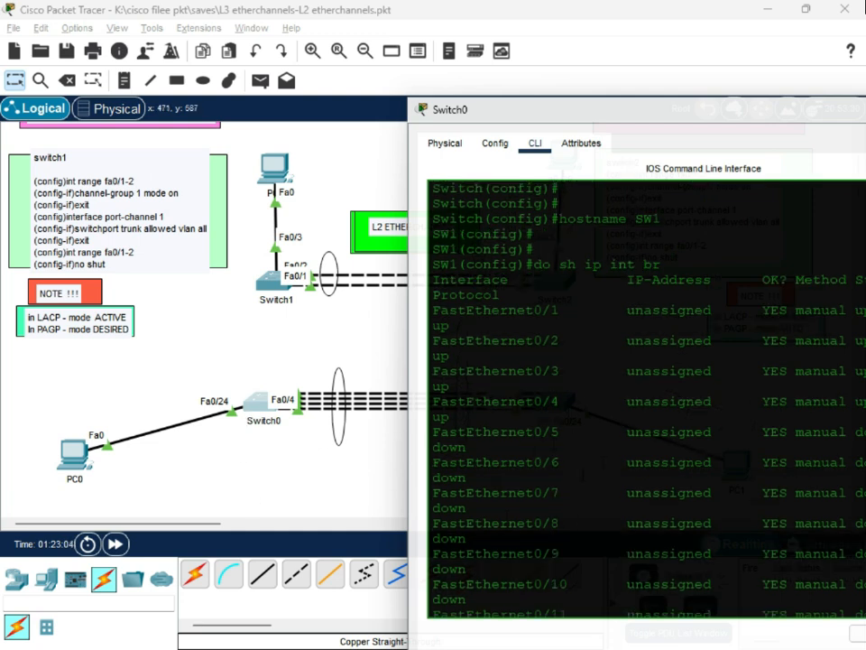
{"action": "left_click_drag", "start_coordinate": [433, 445], "coordinate": [446, 631]}
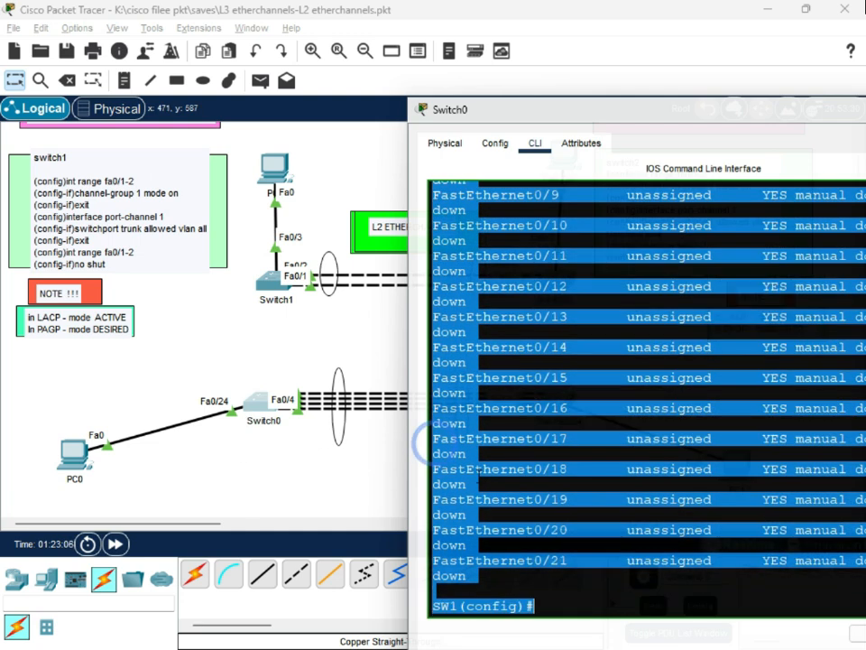
Examine the status and protocol entries of FastEthernet0/1 through FastEthernet0/4 in SW1's interface summary.
{"action": "scroll", "coordinate": [647, 398], "scroll_direction": "up", "scroll_amount": 9}
{"action": "scroll", "coordinate": [647, 399], "scroll_direction": "down", "scroll_amount": 3}
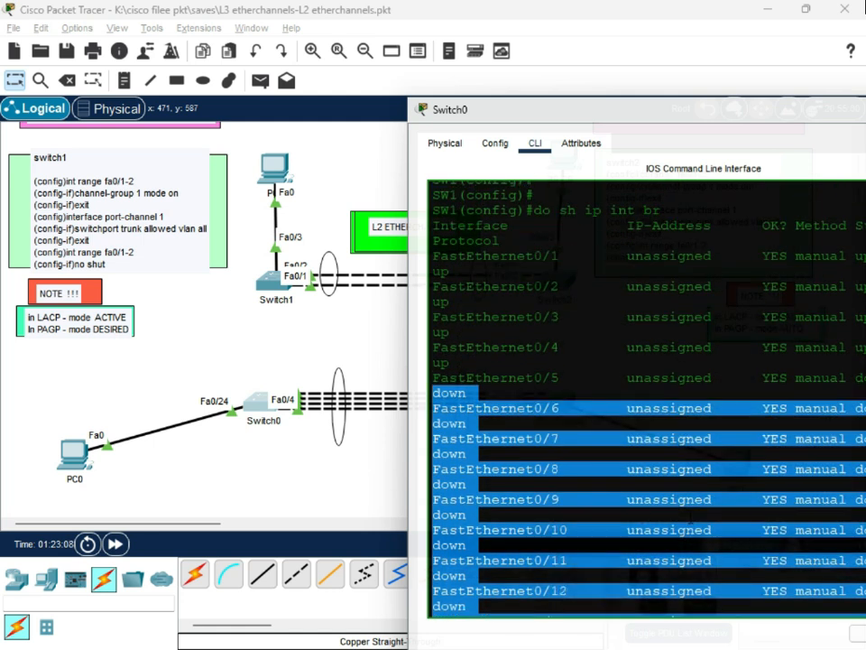
{"action": "scroll", "coordinate": [647, 399], "scroll_direction": "up", "scroll_amount": 5}
{"action": "left_click", "coordinate": [547, 545]}
{"action": "left_click_drag", "start_coordinate": [552, 566], "coordinate": [420, 453]}
{"action": "left_click", "coordinate": [500, 508]}
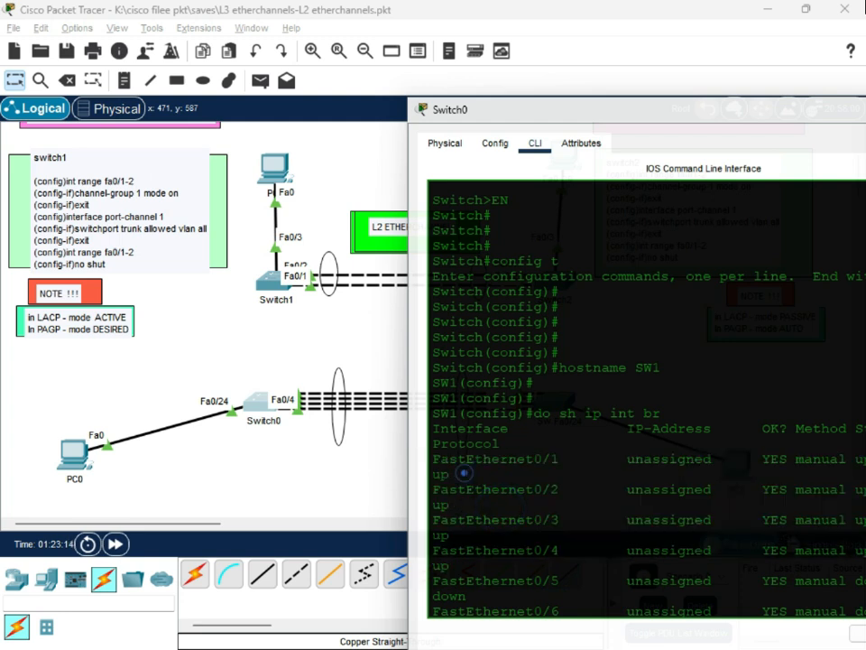
{"action": "left_click_drag", "start_coordinate": [464, 473], "coordinate": [441, 460]}
{"action": "left_click", "coordinate": [460, 503]}
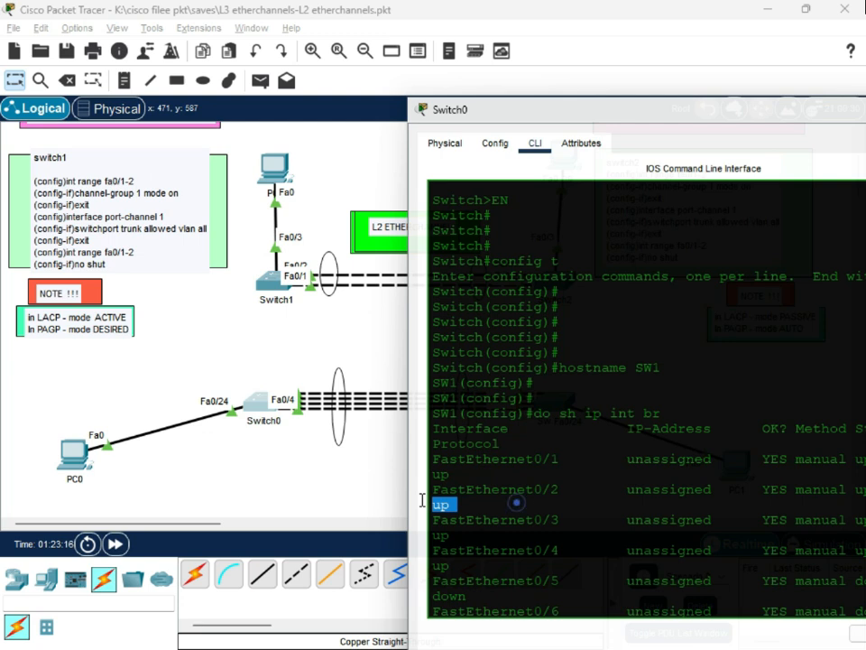
{"action": "left_click_drag", "start_coordinate": [470, 564], "coordinate": [418, 457]}
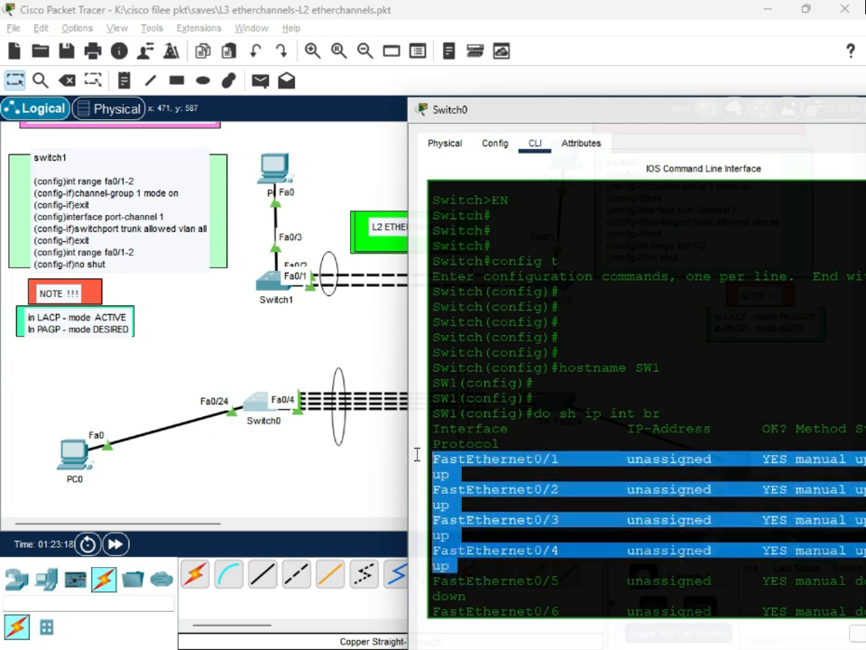
{"action": "left_click", "coordinate": [594, 498]}
{"action": "left_click_drag", "start_coordinate": [542, 556], "coordinate": [425, 490]}
{"action": "left_click_drag", "start_coordinate": [449, 572], "coordinate": [410, 465]}
{"action": "left_click", "coordinate": [458, 488]}
{"action": "left_click_drag", "start_coordinate": [563, 460], "coordinate": [418, 466]}
{"action": "left_click_drag", "start_coordinate": [542, 460], "coordinate": [577, 465]}
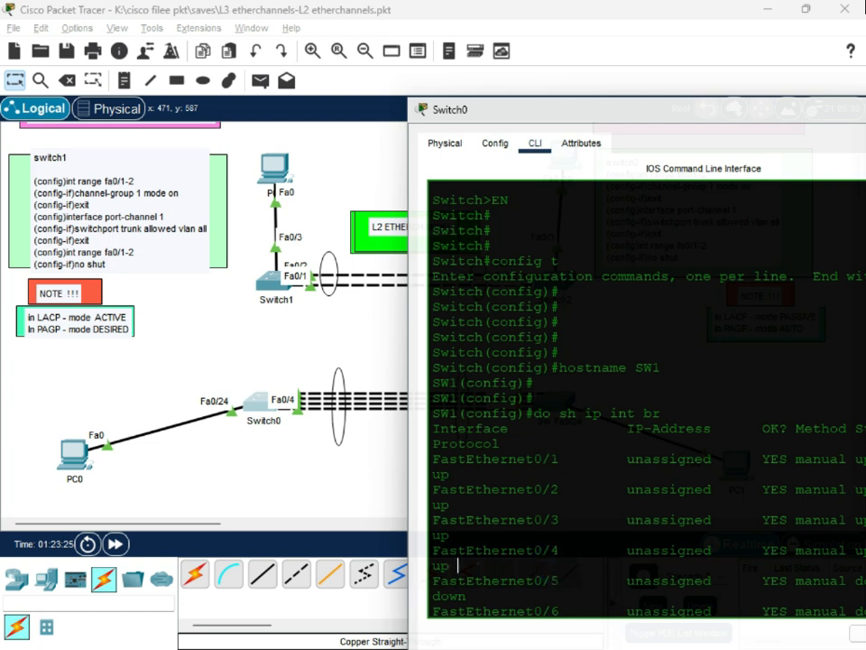
{"action": "left_click_drag", "start_coordinate": [551, 566], "coordinate": [361, 424]}
{"action": "scroll", "coordinate": [631, 451], "scroll_direction": "down", "scroll_amount": 11}
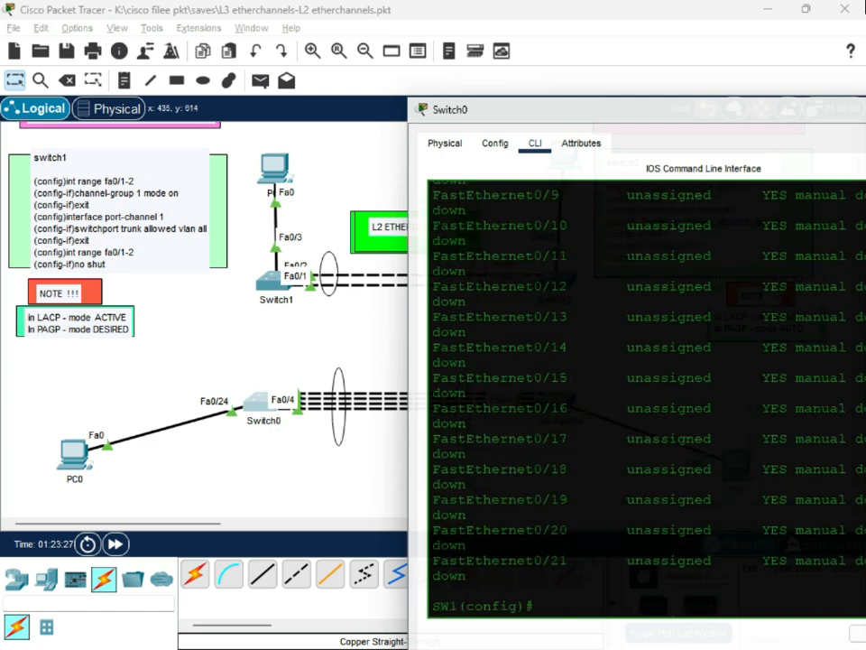
Enter interface range configuration on SW1 for the four parallel links with int range fa0/1-4.
{"action": "left_click", "coordinate": [556, 607]}
{"action": "type", "text": "int range fa0/1-4"}
{"action": "key", "text": "Return"}
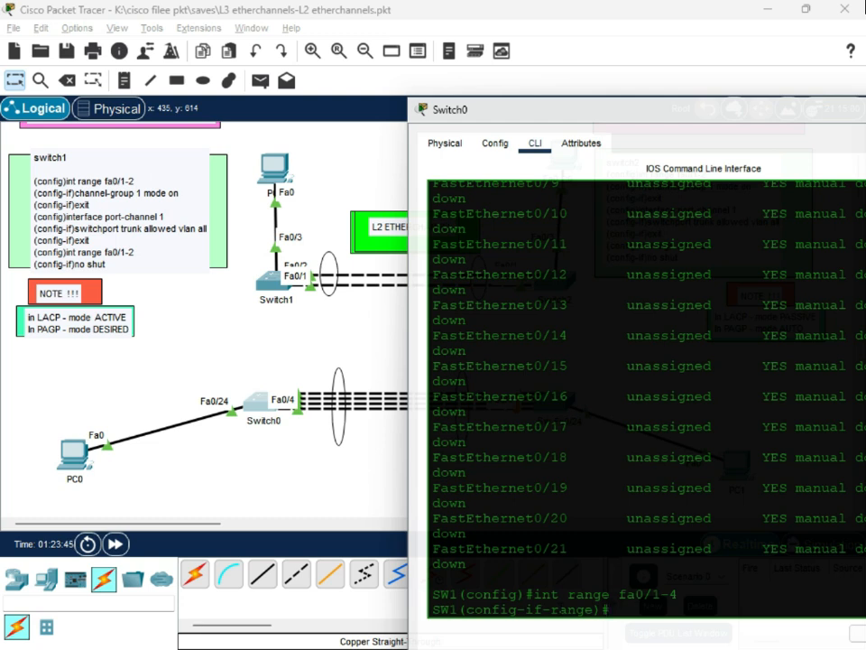
Try to assign the interface range to channel group 3 with channel-group 3 Active.
{"action": "type", "text": "chan"}
{"action": "key", "text": "BackSpace"}
{"action": "key", "text": "BackSpace"}
{"action": "key", "text": "BackSpace"}
{"action": "key", "text": "BackSpace"}
{"action": "type", "text": "channel-group"}
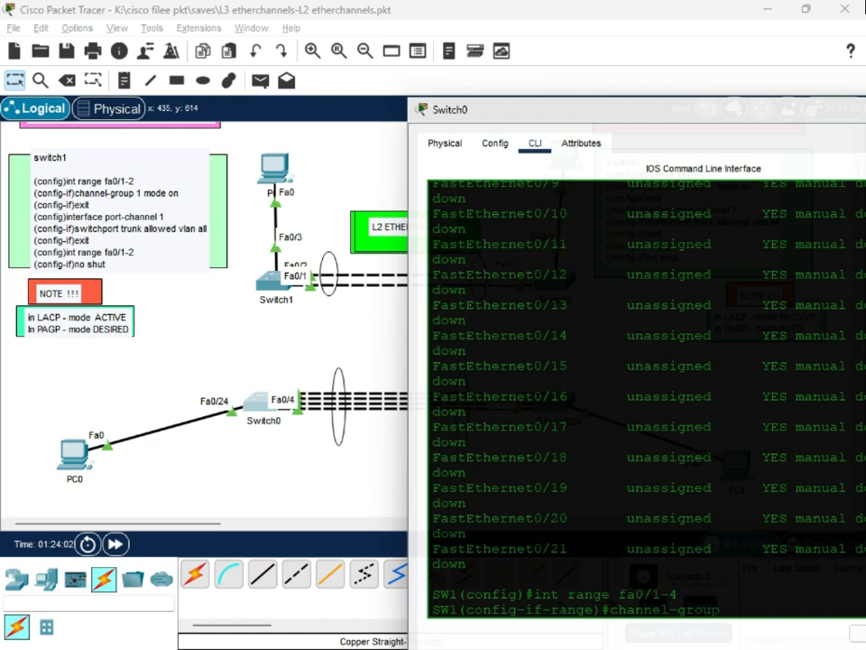
{"action": "type", "text": " 3"}
{"action": "type", "text": "Active"}
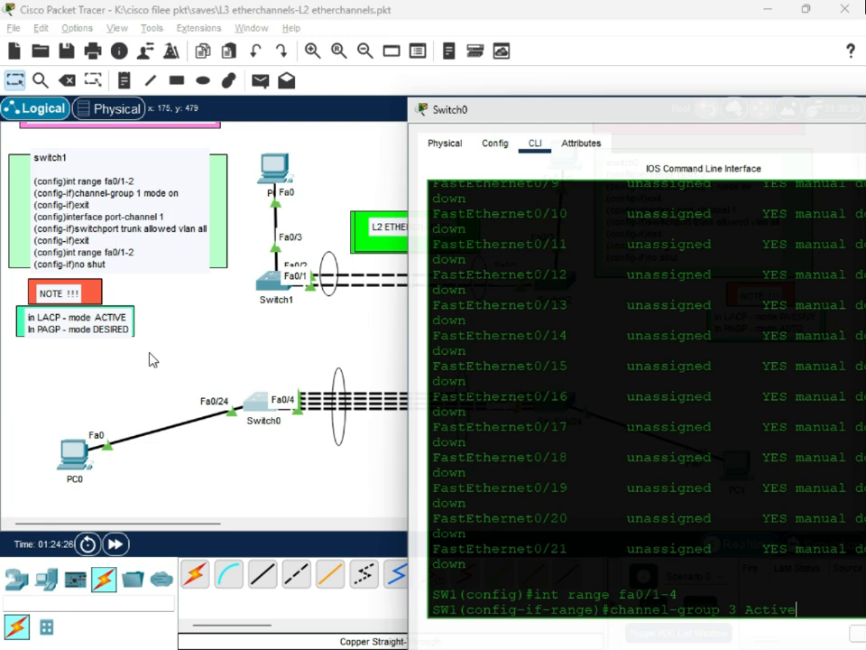
{"action": "key", "text": "Return"}
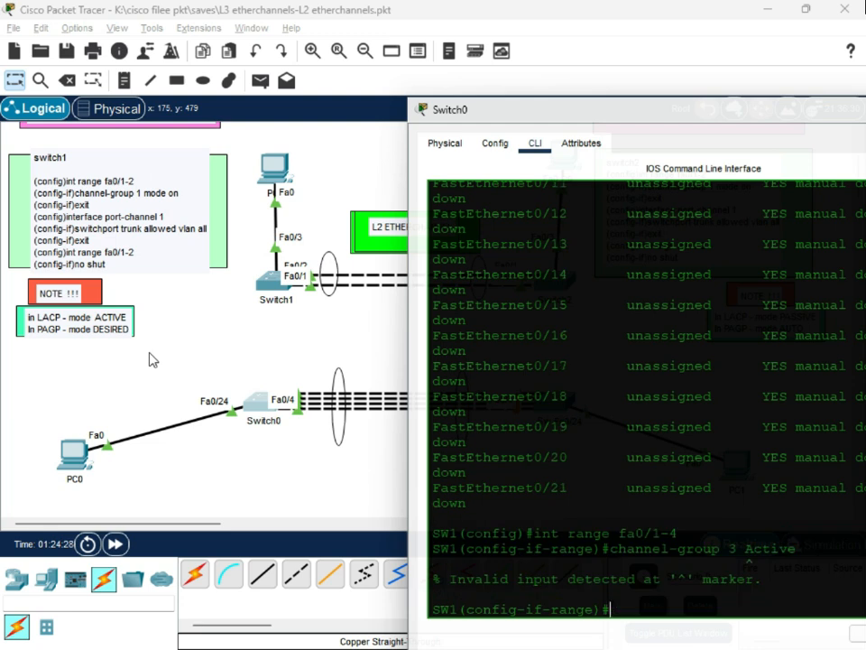
Try the channel group assignment again with the keyword in lower case, as channel-group 3 active.
{"action": "key", "text": "Up"}
{"action": "key", "text": "Left"}
{"action": "key", "text": "Left"}
{"action": "key", "text": "Left"}
{"action": "key", "text": "Left"}
{"action": "key", "text": "Left"}
{"action": "key", "text": "Left"}
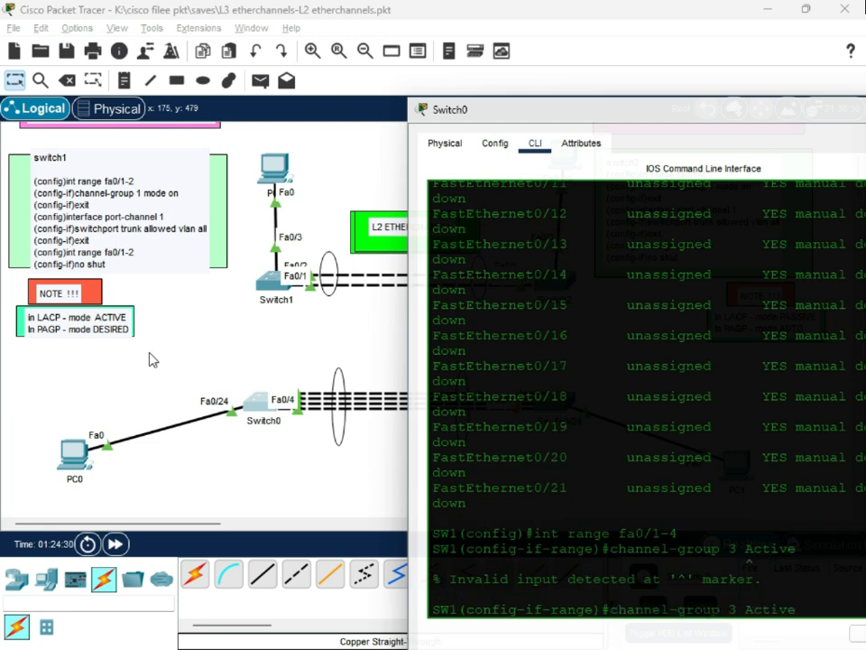
{"action": "key", "text": "Delete"}
{"action": "type", "text": "a"}
{"action": "key", "text": "Return"}
{"action": "key", "text": "Up"}
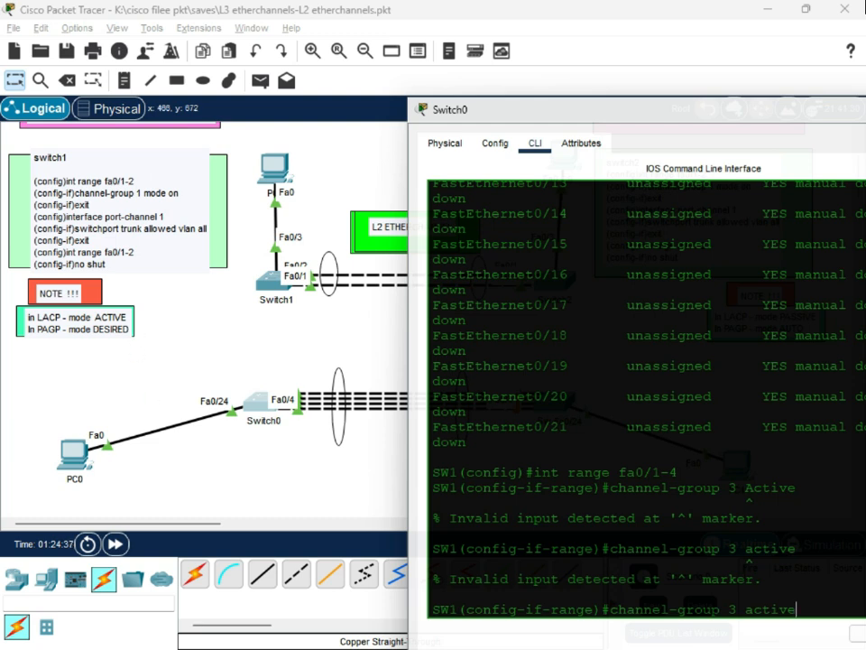
{"action": "key", "text": "Up"}
{"action": "key", "text": "Down"}
{"action": "key", "text": "Return"}
Remove the active keyword from the recalled command and query the options available after channel-group 3.
{"action": "key", "text": "Up"}
{"action": "key", "text": "BackSpace"}
{"action": "key", "text": "BackSpace"}
{"action": "key", "text": "BackSpace"}
{"action": "key", "text": "BackSpace"}
{"action": "key", "text": "BackSpace"}
{"action": "key", "text": "BackSpace"}
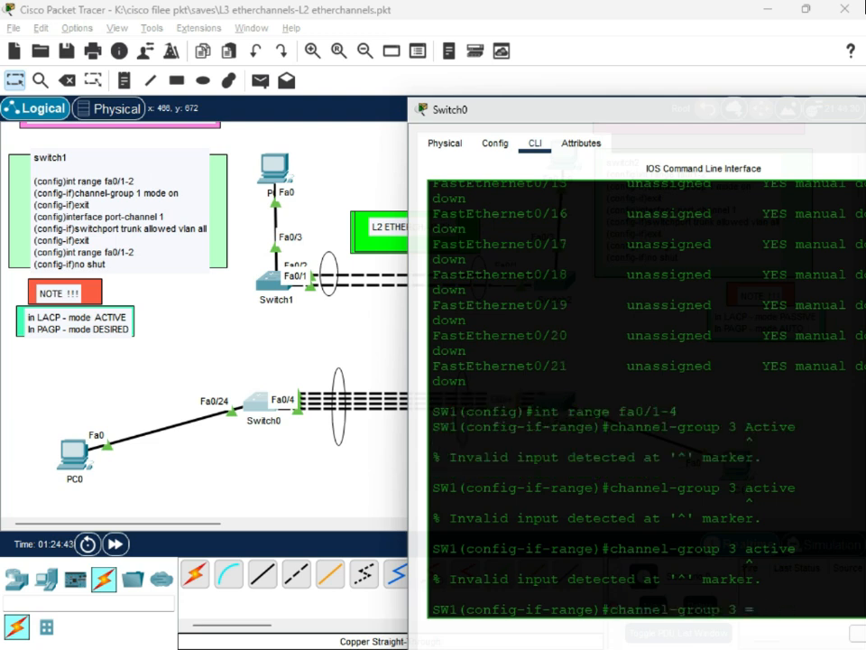
{"action": "type", "text": "?"}
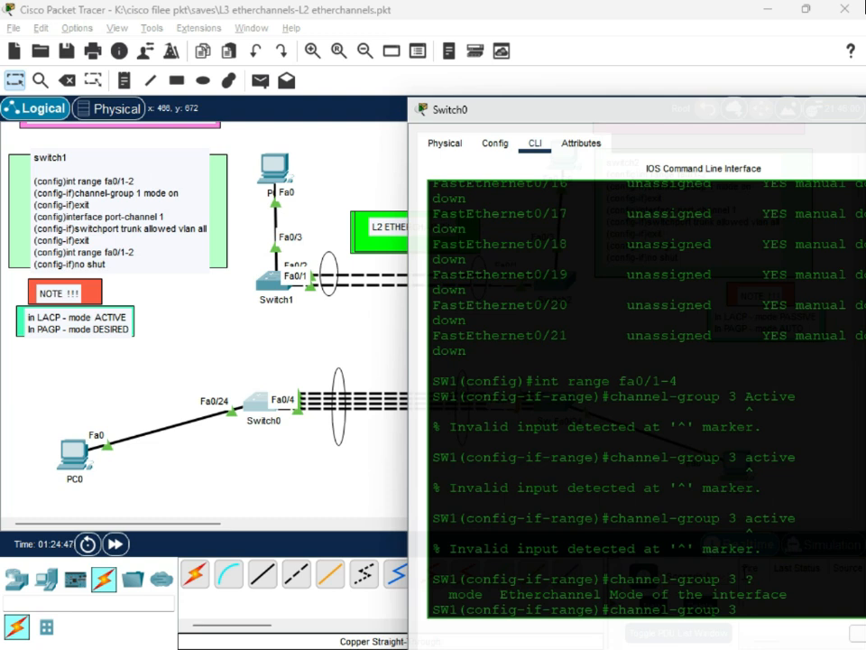
Add interfaces fa0/1-4 on SW1 to LACP channel group 3 with channel-group 3 mode Active.
{"action": "type", "text": "Active"}
{"action": "key", "text": "Left"}
{"action": "key", "text": "Left"}
{"action": "key", "text": "Left"}
{"action": "key", "text": "Left"}
{"action": "key", "text": "Left"}
{"action": "key", "text": "Left"}
{"action": "key", "text": "Left"}
{"action": "type", "text": "mode"}
{"action": "key", "text": "Return"}
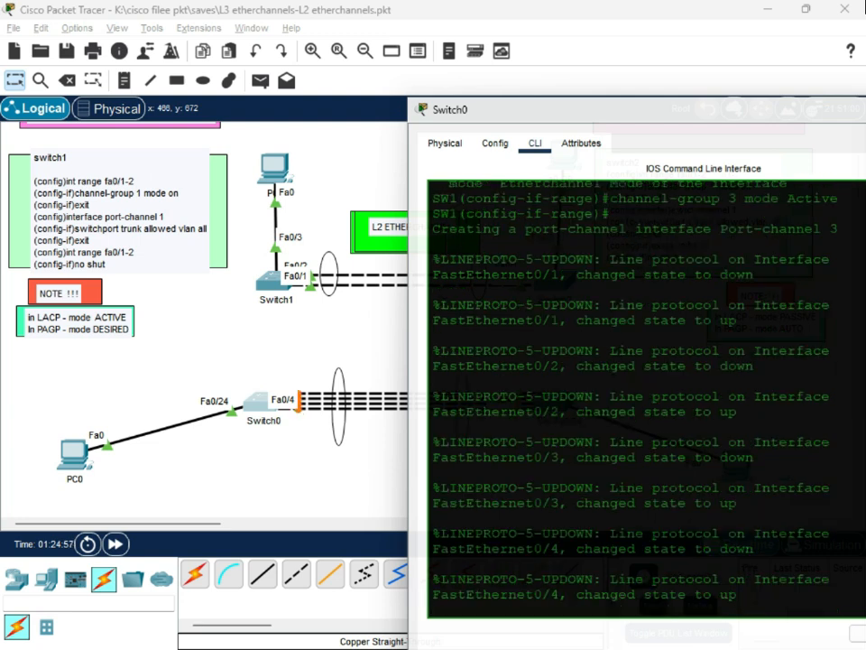
Examine the line protocol messages for FastEthernet0/1 through FastEthernet0/4 after the channel group assignment.
{"action": "left_click_drag", "start_coordinate": [742, 596], "coordinate": [517, 458]}
{"action": "left_click", "coordinate": [433, 316]}
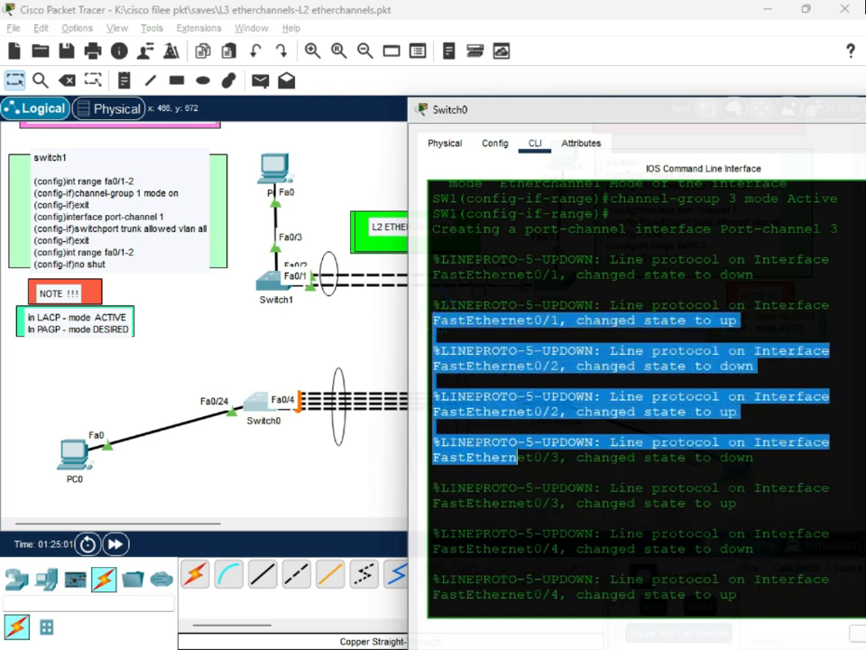
{"action": "left_click", "coordinate": [561, 349]}
{"action": "left_click_drag", "start_coordinate": [567, 591], "coordinate": [434, 473]}
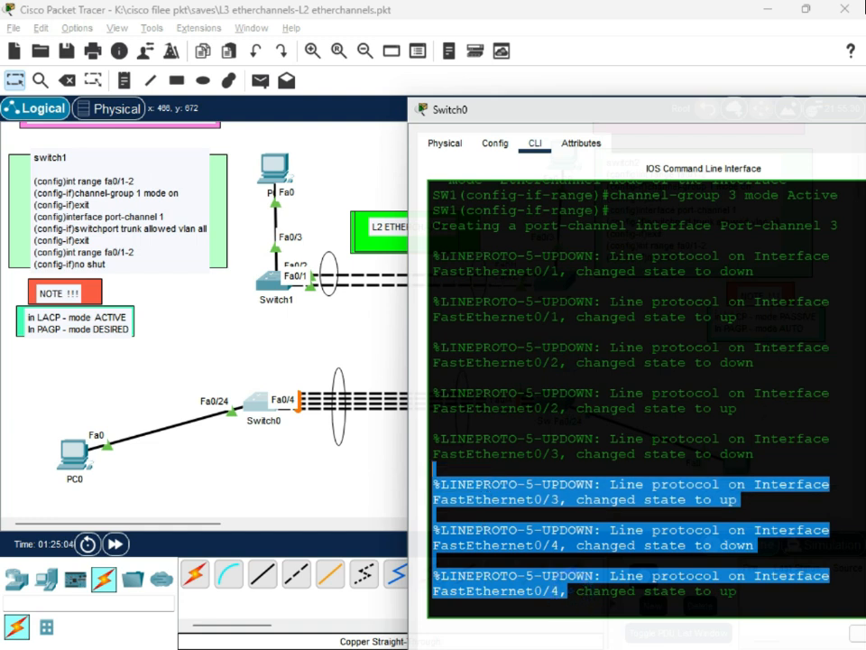
{"action": "left_click_drag", "start_coordinate": [645, 362], "coordinate": [654, 348]}
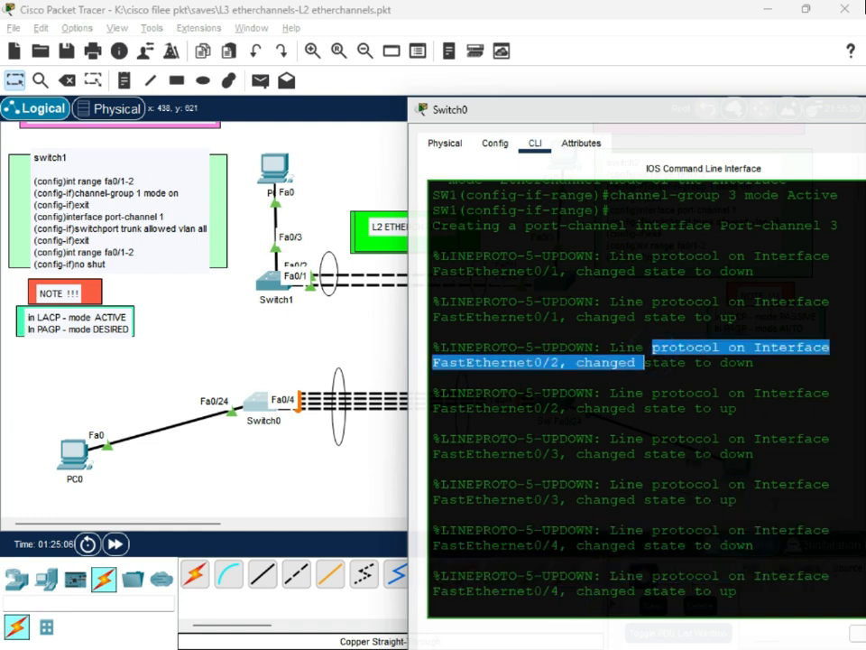
Return to the SW1 prompt after reviewing the line protocol messages and enter interface configuration for port-channel 3.
{"action": "left_click_drag", "start_coordinate": [761, 600], "coordinate": [466, 271]}
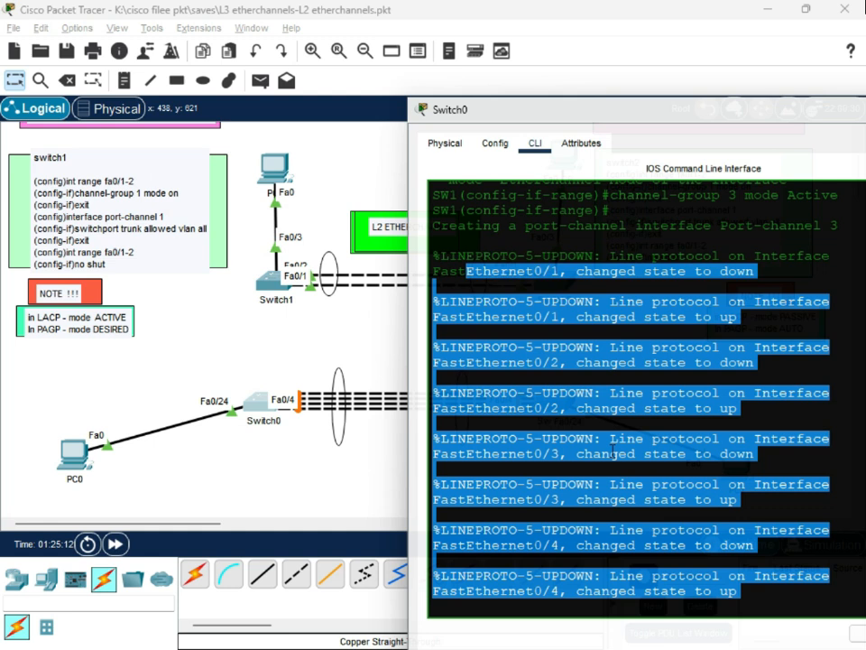
{"action": "left_click", "coordinate": [764, 597]}
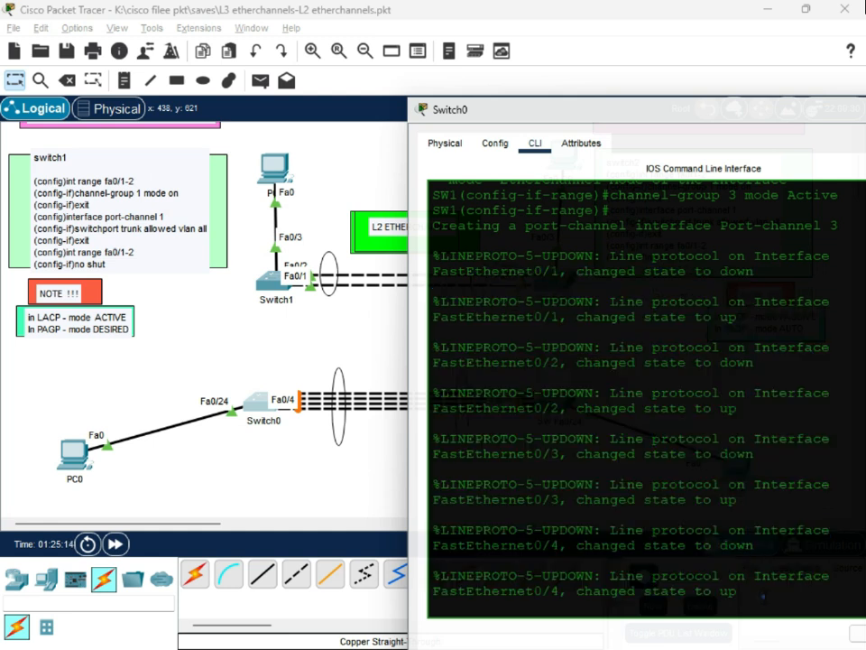
{"action": "key", "text": "Return"}
{"action": "key", "text": "Return"}
{"action": "key", "text": "Return"}
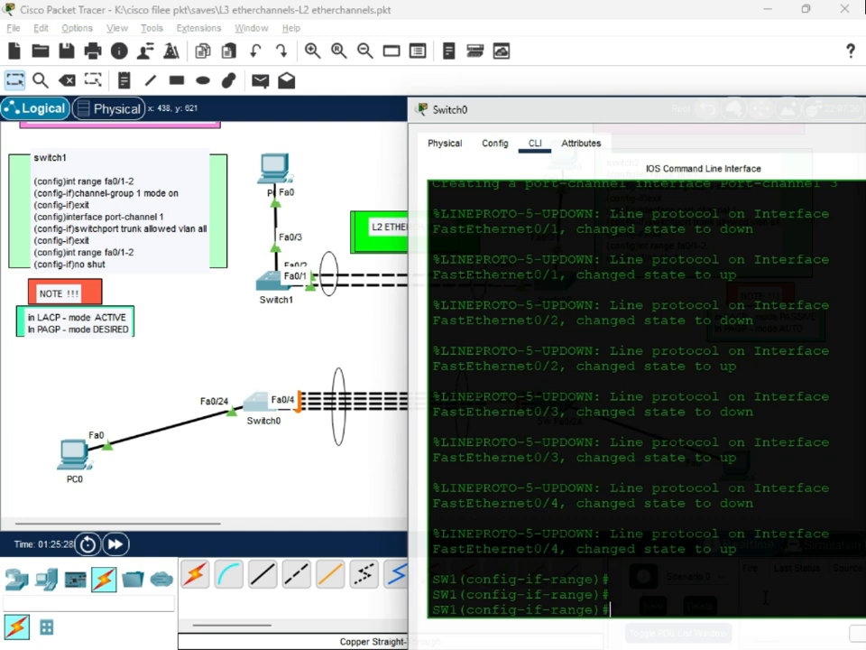
{"action": "type", "text": "int"}
{"action": "type", "text": "port-ca"}
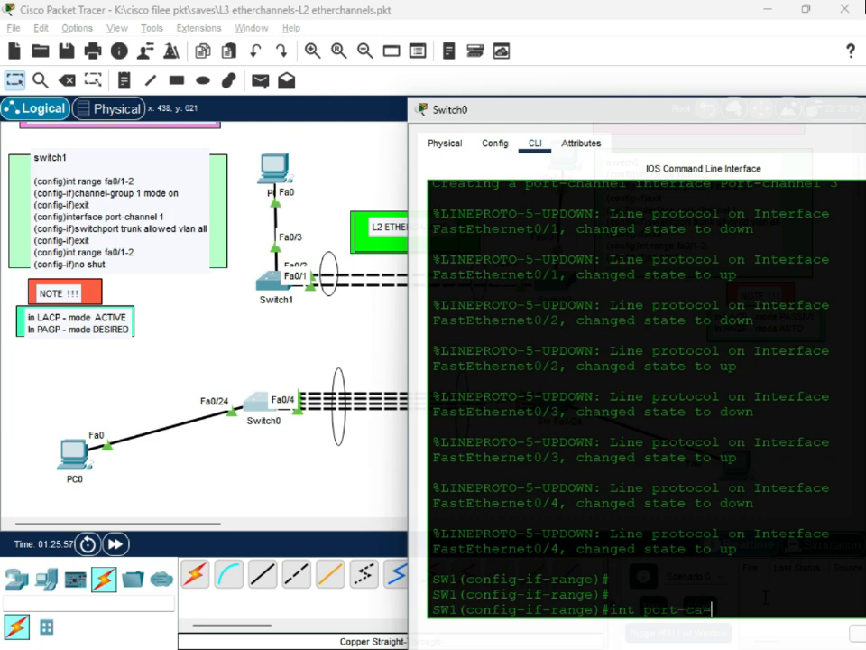
{"action": "key", "text": "BackSpace"}
{"action": "type", "text": "hannel"}
{"action": "type", "text": "3"}
{"action": "key", "text": "Return"}
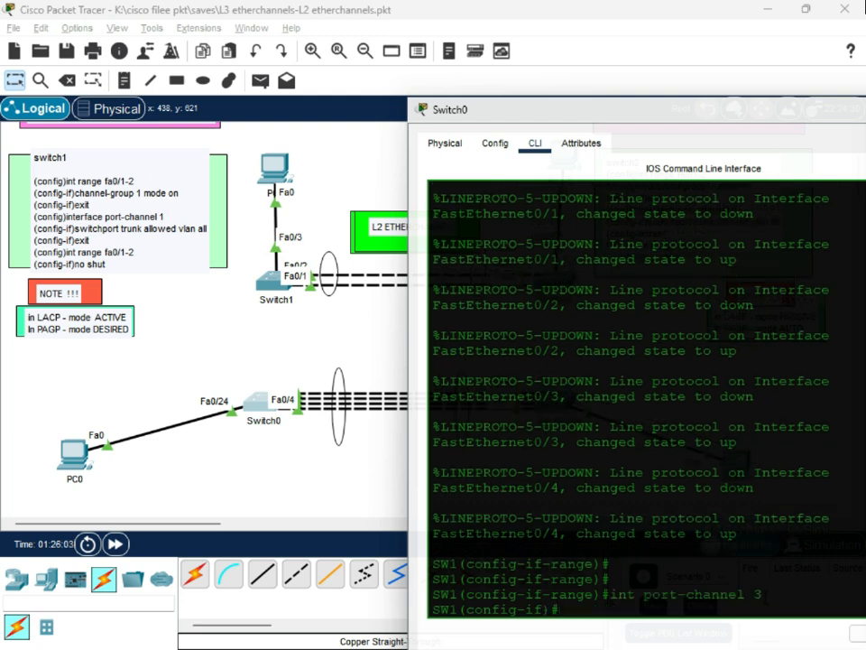
Allow all VLANs on the port-channel 3 trunk with switchport trunk allowed vlan all, and exit to global configuration mode.
{"action": "type", "text": "switchport "}
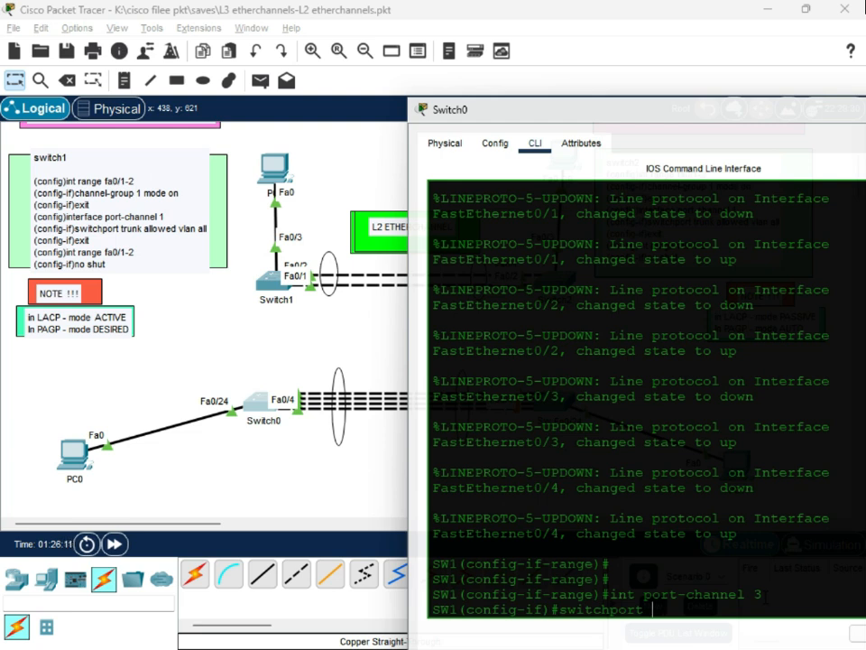
{"action": "type", "text": "trunk "}
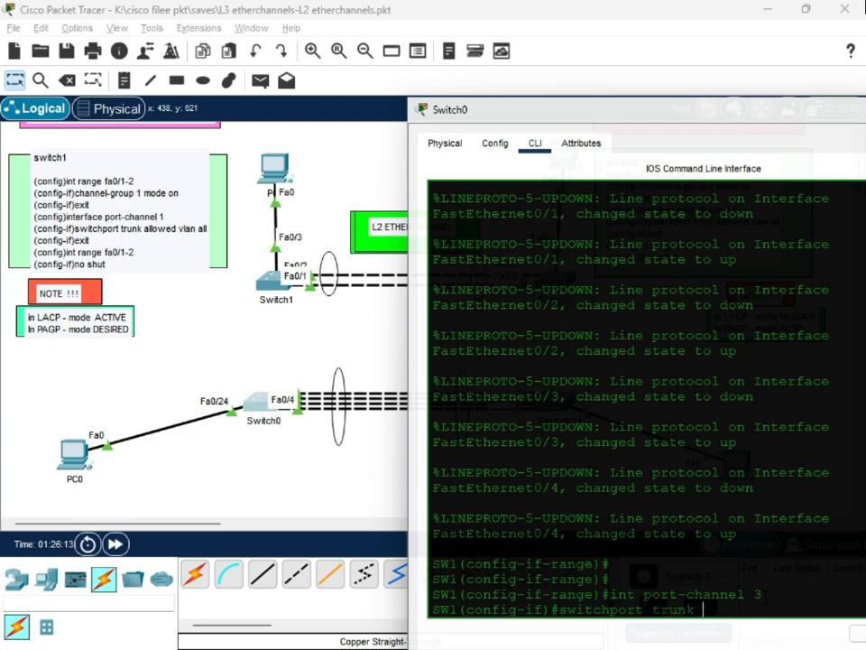
{"action": "type", "text": "allowed vlan"}
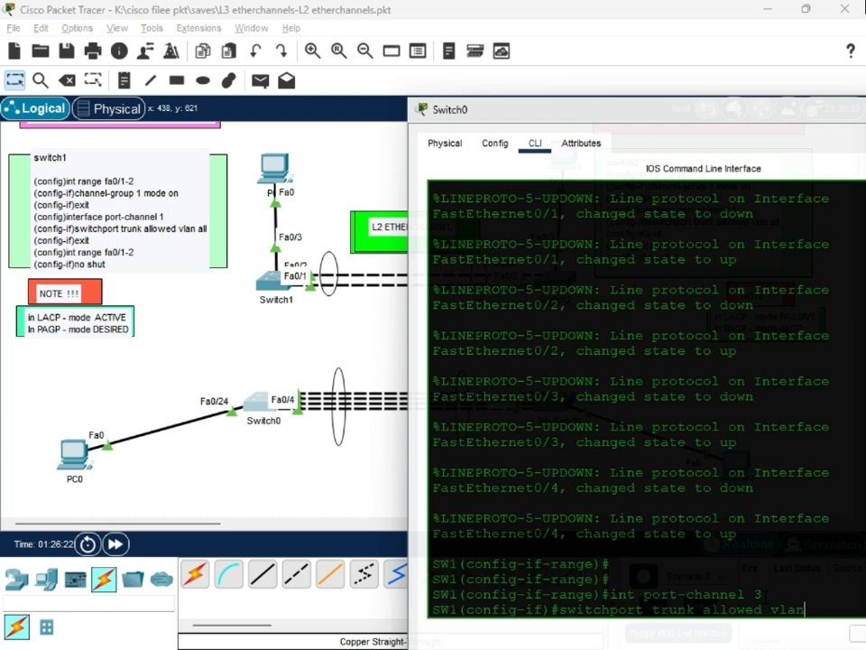
{"action": "type", "text": " all"}
{"action": "key", "text": "Return"}
{"action": "type", "text": "exit"}
{"action": "key", "text": "Return"}
{"action": "key", "text": "Return"}
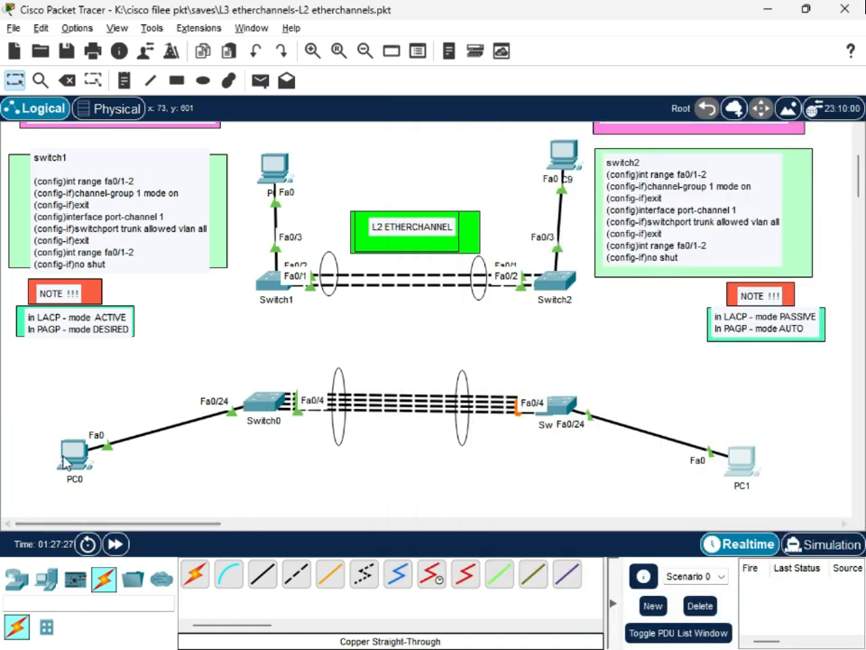
Give PC0 the static IPv4 address 192.168.1.2 with subnet mask 255.255.255.0 and default gateway 192.168.1.1.
{"action": "left_click", "coordinate": [73, 451]}
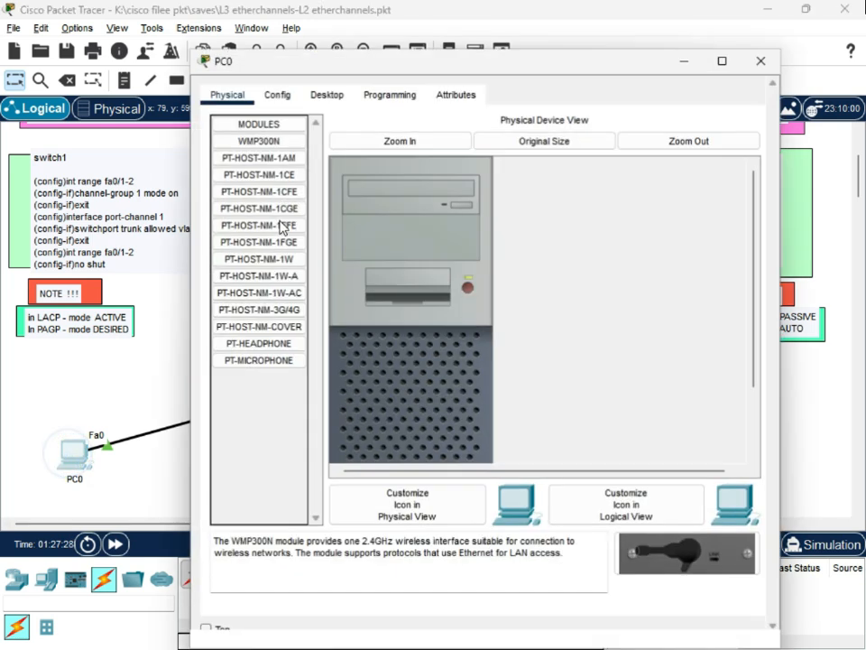
{"action": "left_click", "coordinate": [327, 94]}
{"action": "left_click", "coordinate": [253, 173]}
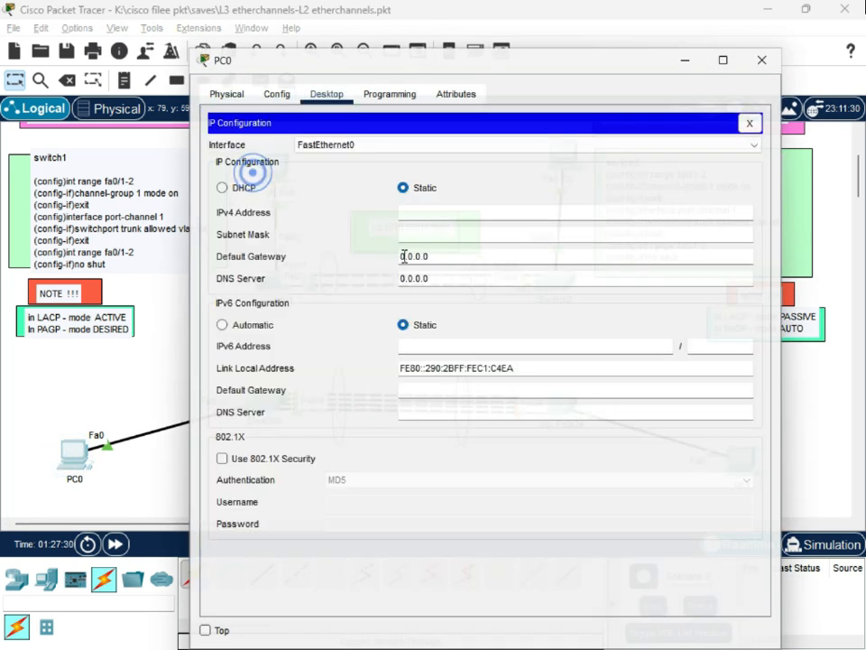
{"action": "left_click", "coordinate": [412, 213]}
{"action": "type", "text": "192.168.1.2"}
{"action": "key", "text": "Tab"}
{"action": "key", "text": "Tab"}
{"action": "type", "text": "192.168."}
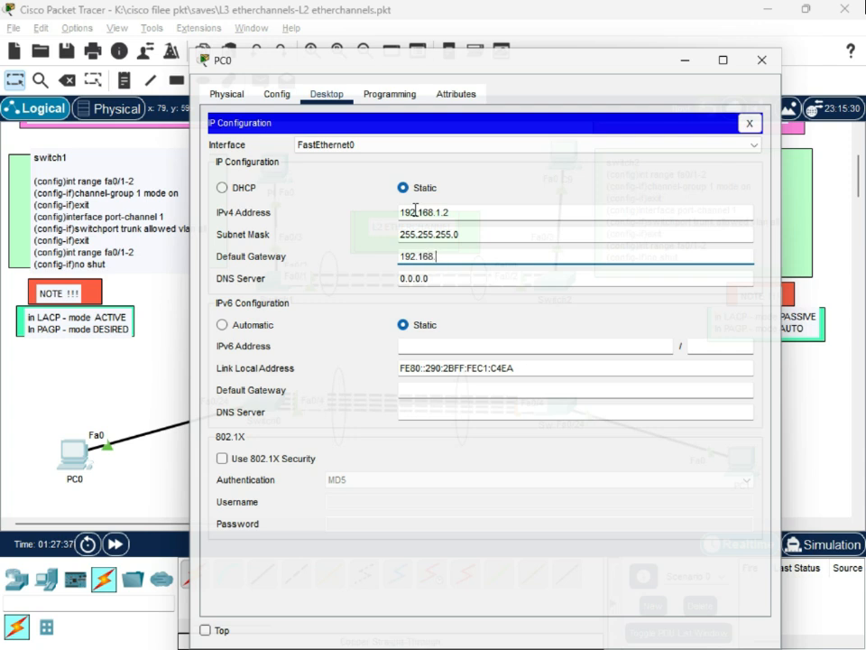
{"action": "type", "text": "1.1"}
{"action": "key", "text": "Tab"}
{"action": "type", "text": "8.8.8.8."}
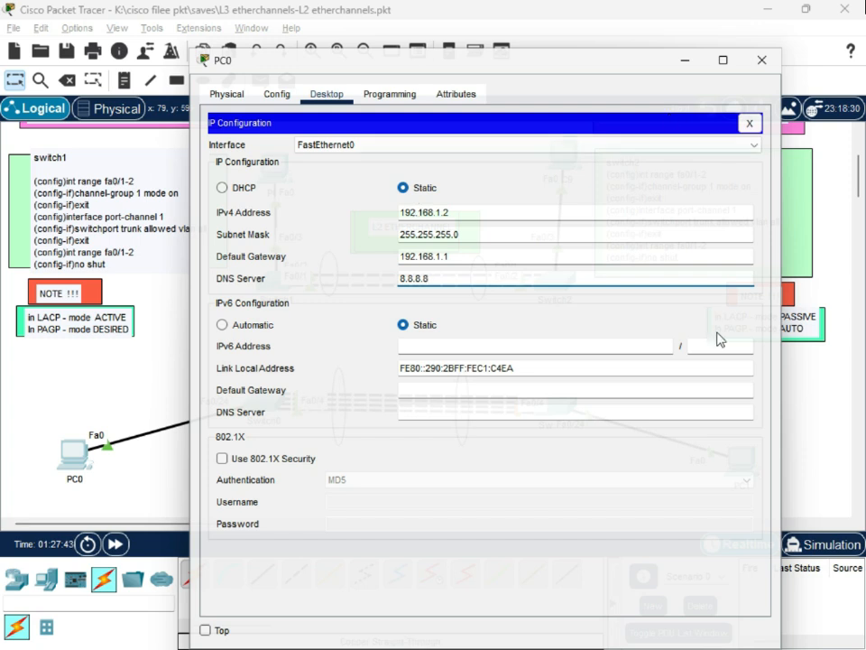
{"action": "triple_click", "coordinate": [464, 277]}
{"action": "key", "text": "BackSpace"}
{"action": "type", "text": "0.0.0.0"}
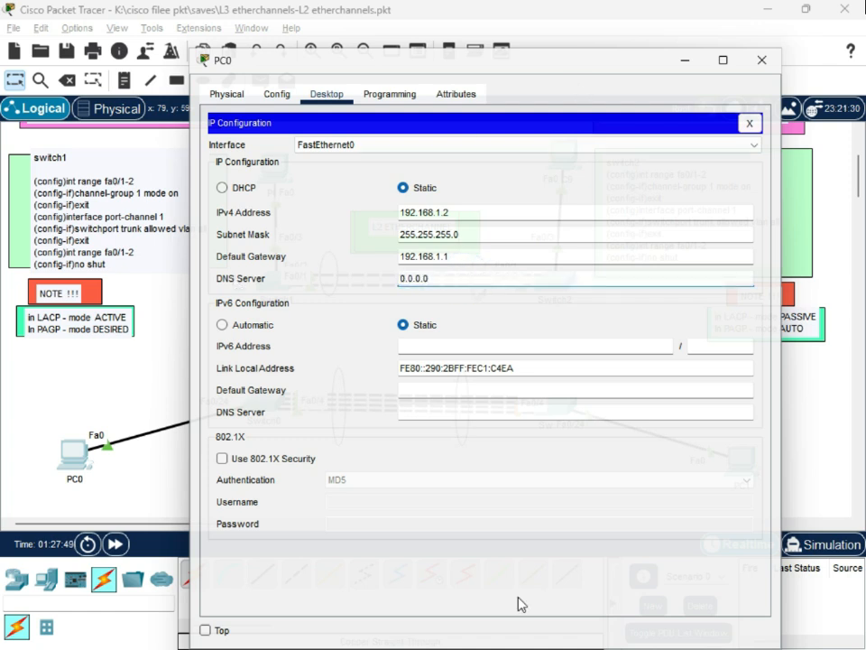
Leave PC0's settings and give PC1 the static IPv4 address 192.168.1.3 with subnet mask 255.255.255.0 and default gateway 192.168.1.1.
{"action": "left_click", "coordinate": [535, 555]}
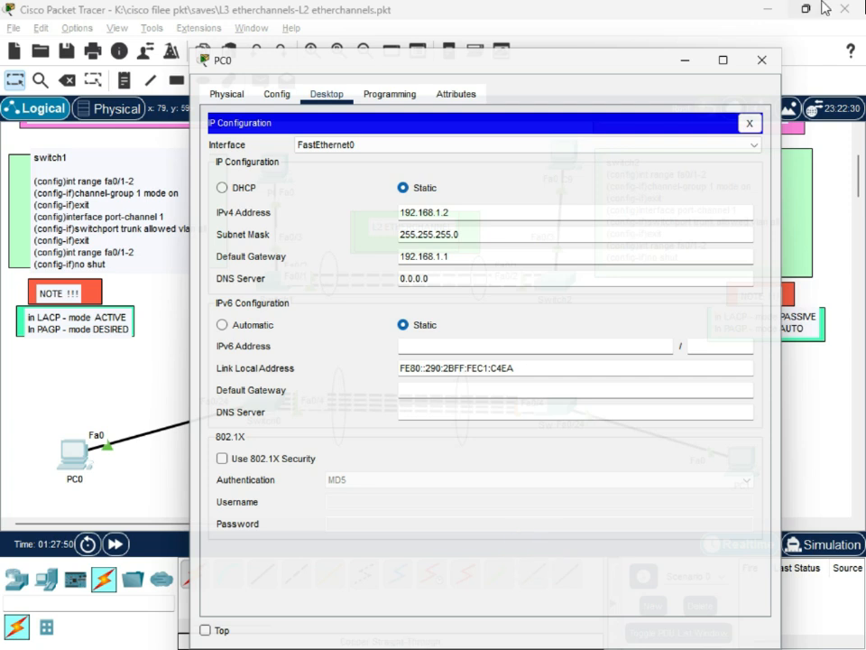
{"action": "left_click", "coordinate": [761, 60]}
{"action": "left_click", "coordinate": [736, 464]}
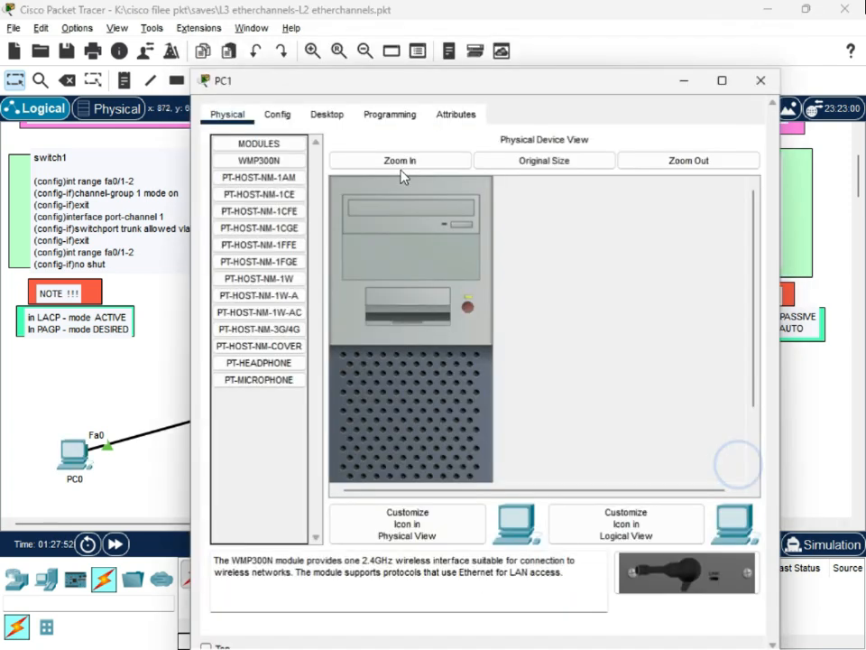
{"action": "left_click", "coordinate": [328, 114]}
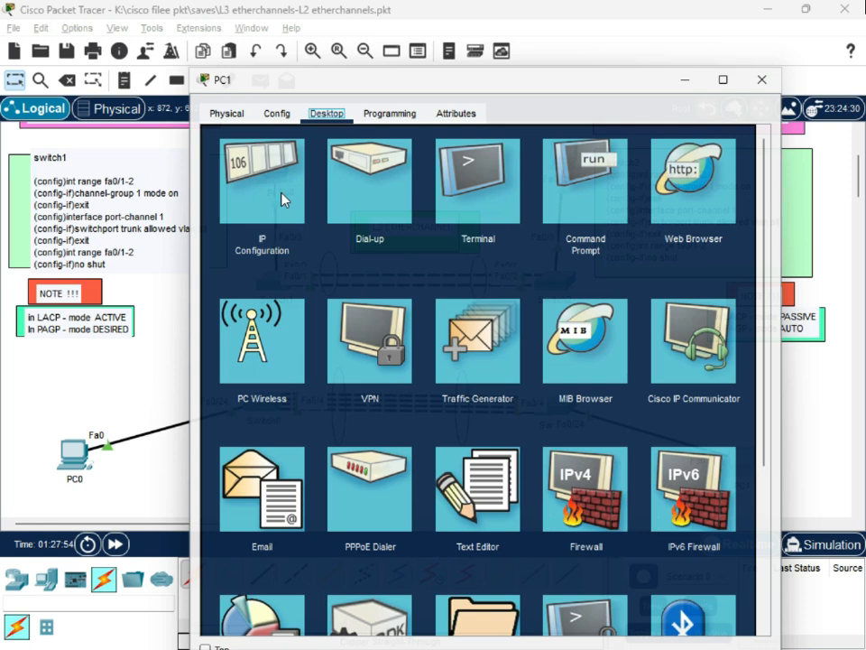
{"action": "left_click", "coordinate": [281, 192]}
{"action": "left_click", "coordinate": [401, 232]}
{"action": "type", "text": "192.168.1"}
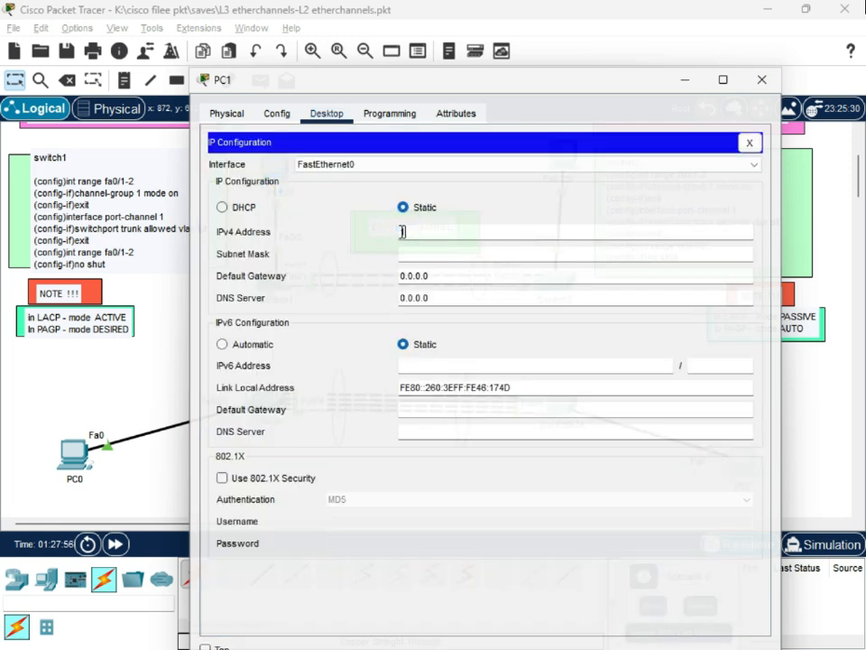
{"action": "type", "text": ".3"}
{"action": "key", "text": "Tab"}
{"action": "key", "text": "Tab"}
{"action": "type", "text": "192.168.1.1"}
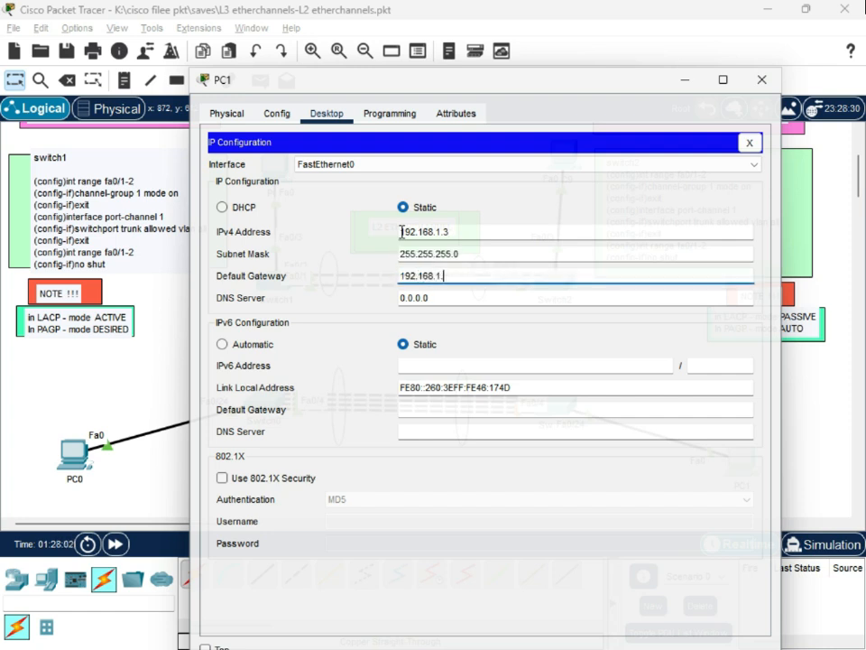
{"action": "key", "text": "BackSpace"}
{"action": "left_click", "coordinate": [542, 561]}
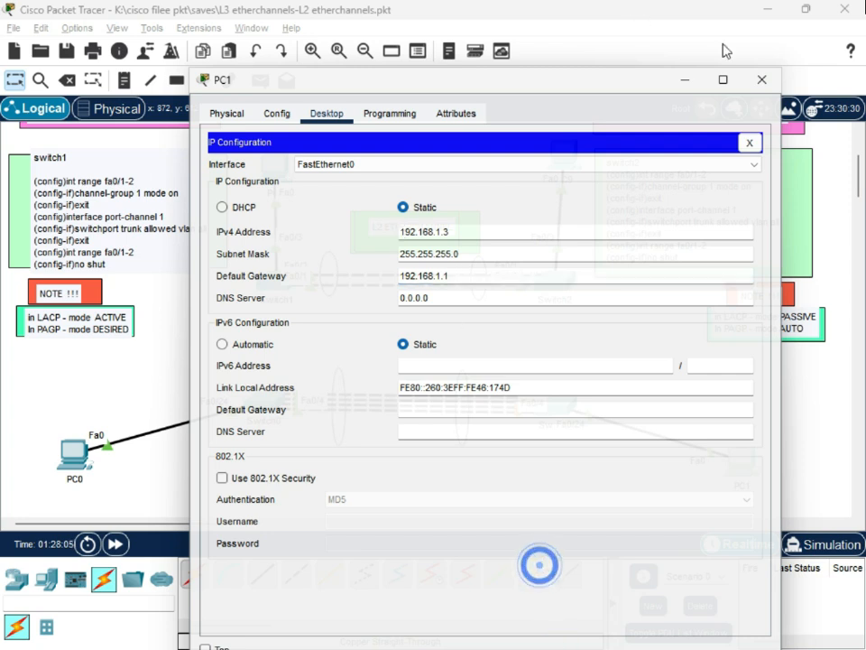
{"action": "left_click", "coordinate": [763, 79]}
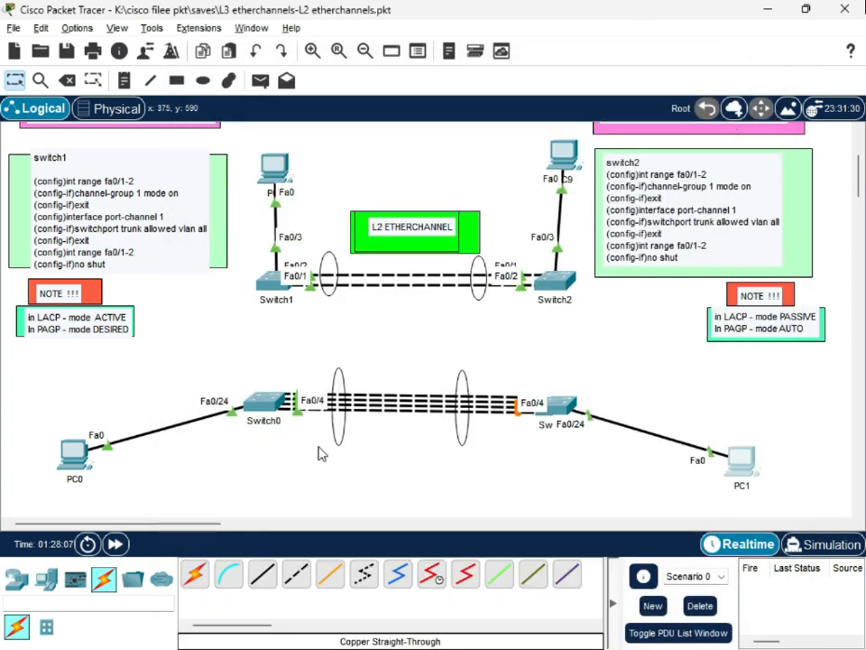
Ping 192.168.1.3 from PC0's command prompt and examine the replies and ping statistics.
{"action": "left_click", "coordinate": [74, 453]}
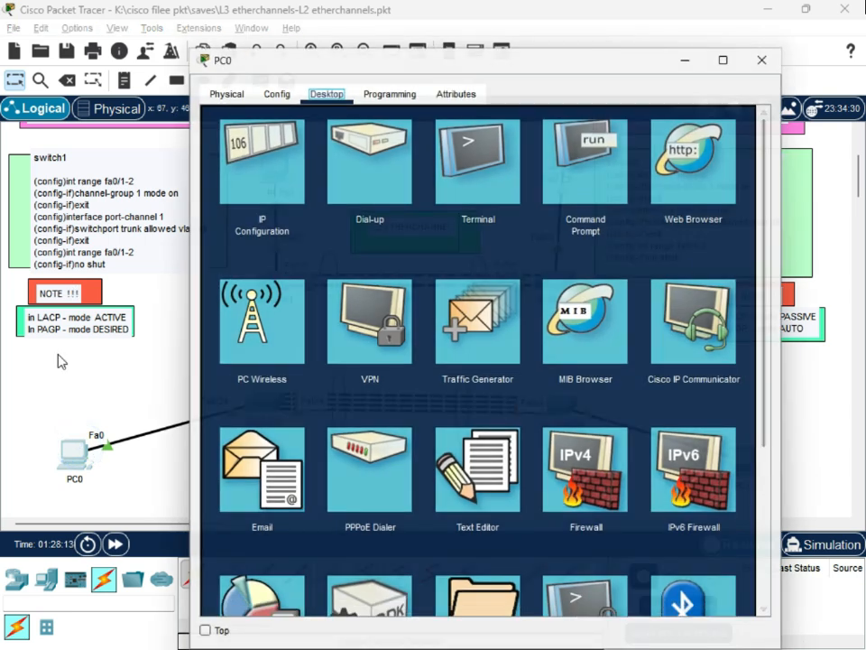
{"action": "left_click", "coordinate": [573, 161]}
{"action": "type", "text": "ping 192.168.1.3"}
{"action": "key", "text": "Return"}
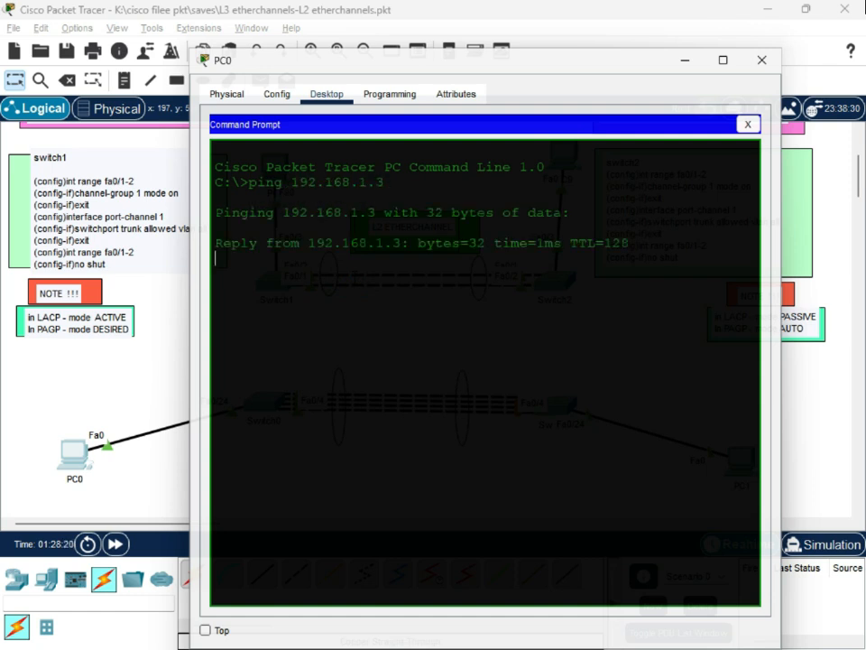
{"action": "left_click_drag", "start_coordinate": [502, 65], "coordinate": [561, 224]}
{"action": "left_click_drag", "start_coordinate": [447, 211], "coordinate": [457, 247]}
{"action": "left_click_drag", "start_coordinate": [684, 553], "coordinate": [319, 353]}
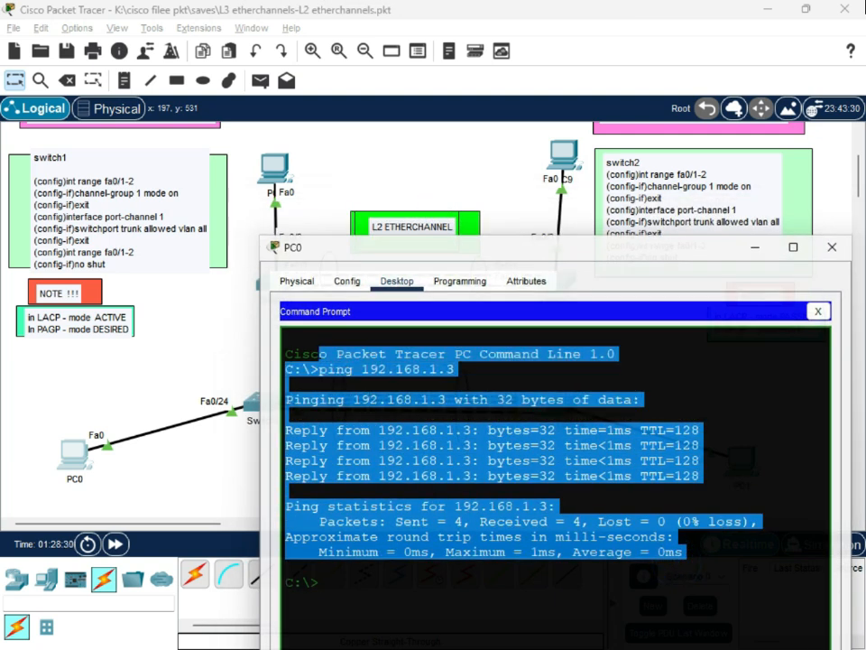
{"action": "left_click", "coordinate": [403, 391]}
{"action": "left_click", "coordinate": [706, 547]}
{"action": "left_click_drag", "start_coordinate": [517, 252], "coordinate": [514, 193]}
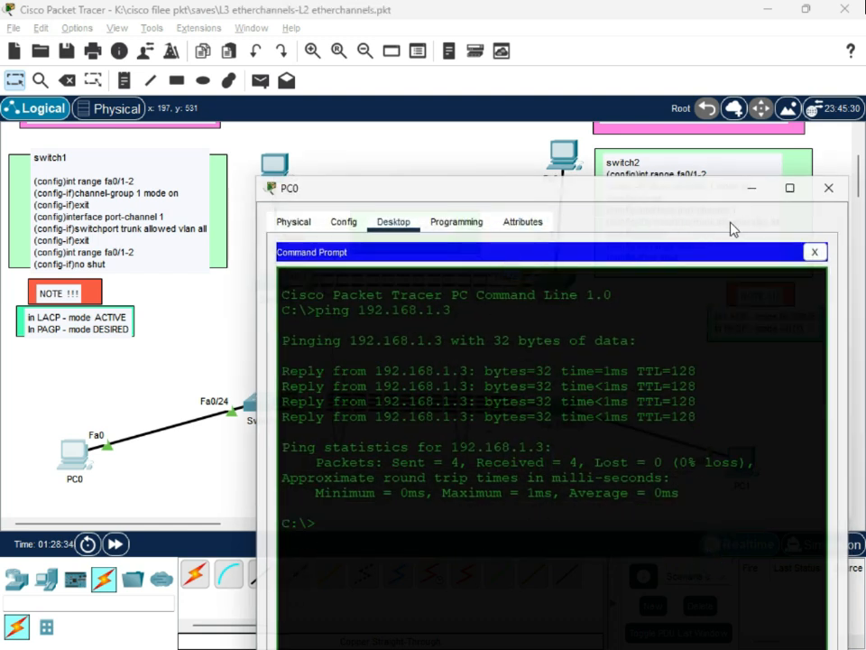
{"action": "left_click", "coordinate": [826, 192]}
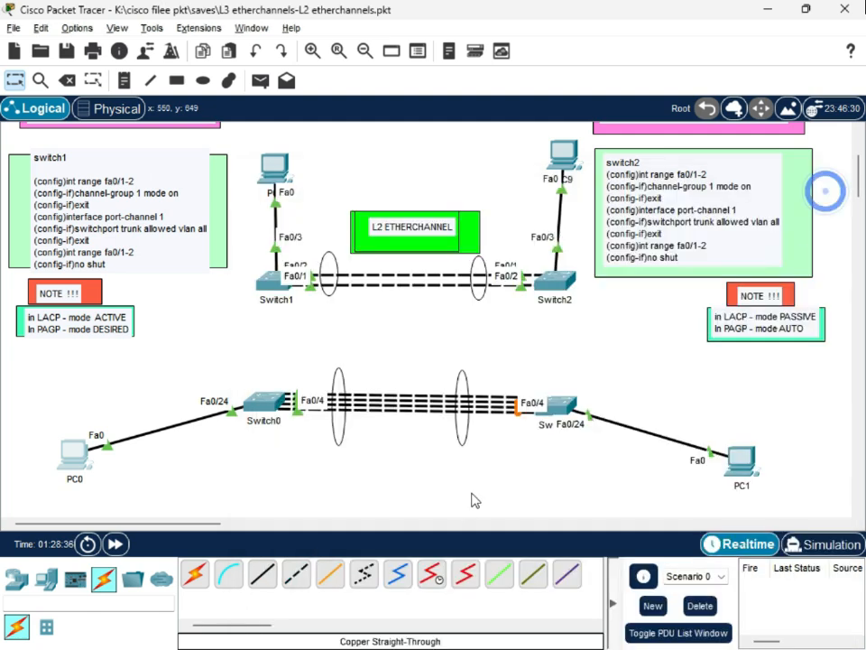
Nudge Switch3 slightly to the right in the topology, and enter interface configuration for fa0/1 on SW1.
{"action": "mouse_move", "coordinate": [565, 412]}
{"action": "left_mouse_down"}
{"action": "mouse_move", "coordinate": [560, 360]}
{"action": "mouse_move", "coordinate": [559, 431]}
{"action": "mouse_move", "coordinate": [560, 370]}
{"action": "mouse_move", "coordinate": [577, 442]}
{"action": "mouse_move", "coordinate": [576, 379]}
{"action": "mouse_move", "coordinate": [574, 365]}
{"action": "mouse_move", "coordinate": [565, 445]}
{"action": "mouse_move", "coordinate": [572, 381]}
{"action": "mouse_move", "coordinate": [570, 436]}
{"action": "mouse_move", "coordinate": [570, 399]}
{"action": "left_mouse_up"}
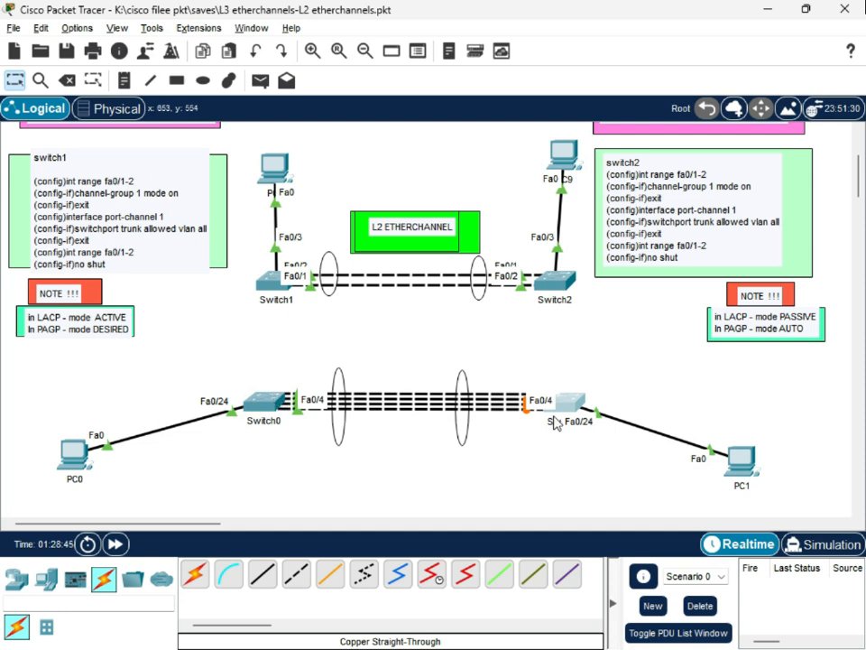
{"action": "mouse_move", "coordinate": [561, 400]}
{"action": "left_mouse_down"}
{"action": "mouse_move", "coordinate": [574, 458]}
{"action": "mouse_move", "coordinate": [576, 342]}
{"action": "mouse_move", "coordinate": [574, 408]}
{"action": "left_mouse_up"}
{"action": "left_click", "coordinate": [264, 401]}
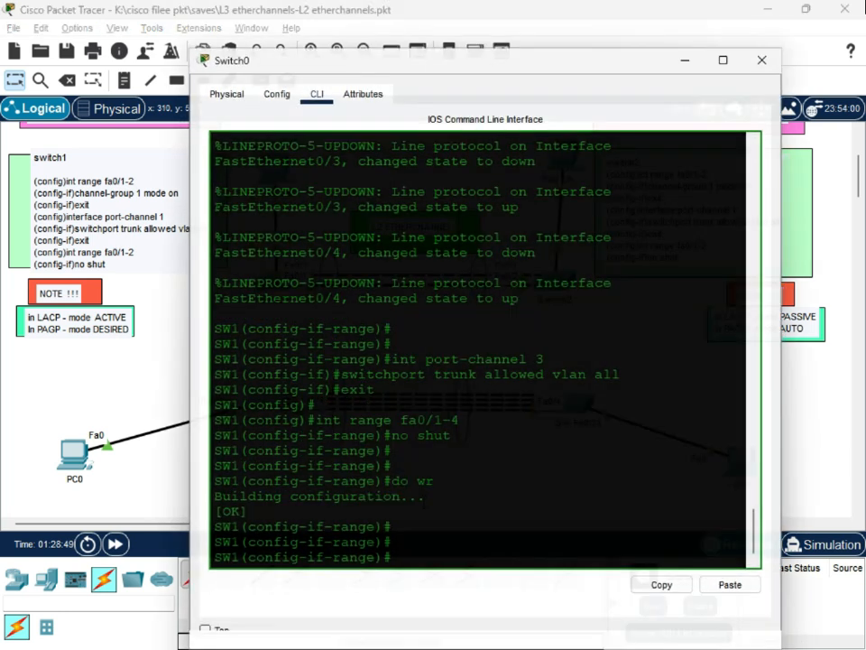
{"action": "left_click", "coordinate": [421, 519]}
{"action": "type", "text": "int fa0/1"}
{"action": "key", "text": "Return"}
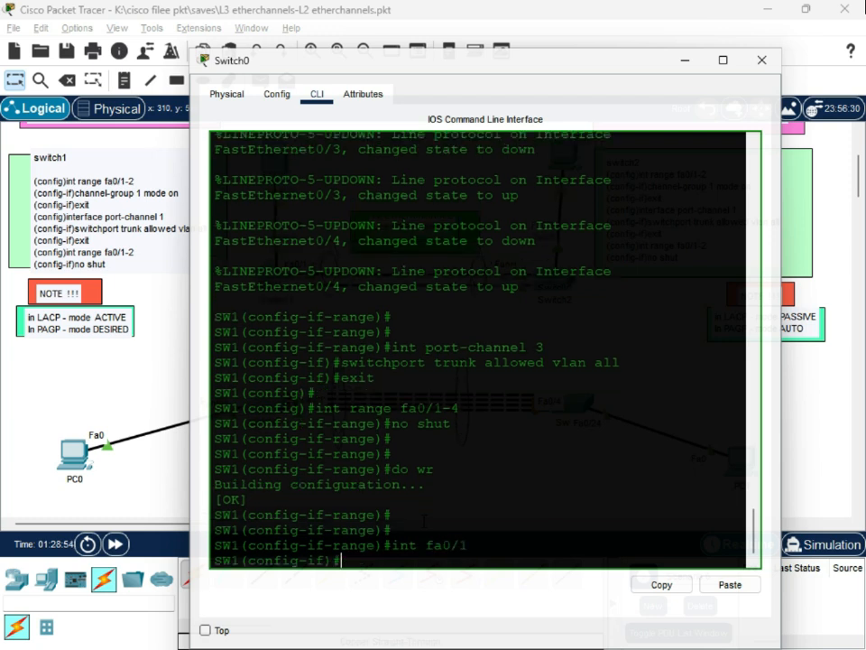
Display the fa0/1 details on SW1 with do sh int fa0/1 and examine its link and line protocol status.
{"action": "type", "text": "do sh int fa0/1"}
{"action": "key", "text": "Return"}
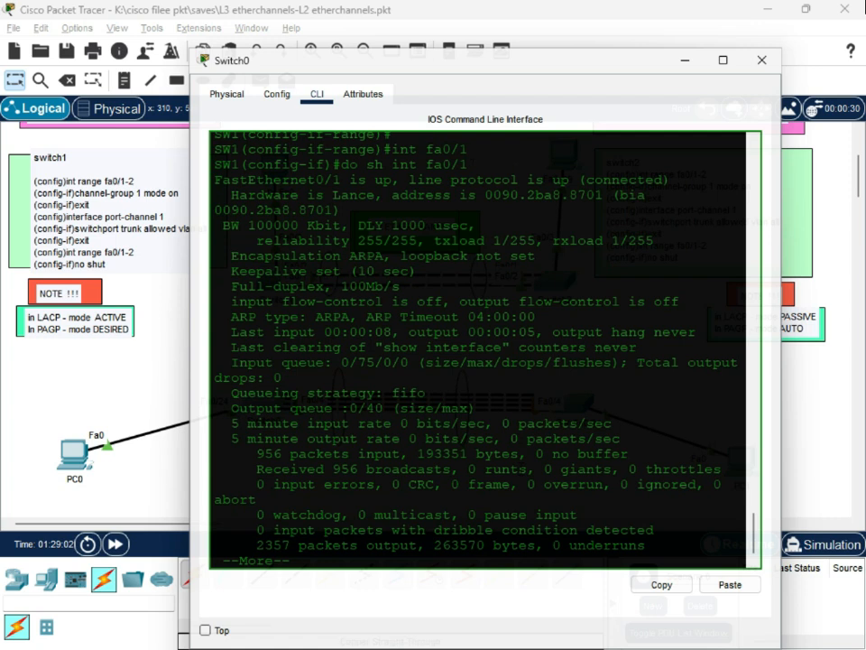
{"action": "scroll", "coordinate": [423, 521], "scroll_direction": "up", "scroll_amount": 4}
{"action": "scroll", "coordinate": [423, 520], "scroll_direction": "down", "scroll_amount": 2}
{"action": "scroll", "coordinate": [486, 350], "scroll_direction": "down", "scroll_amount": 1}
{"action": "scroll", "coordinate": [485, 350], "scroll_direction": "up", "scroll_amount": 6}
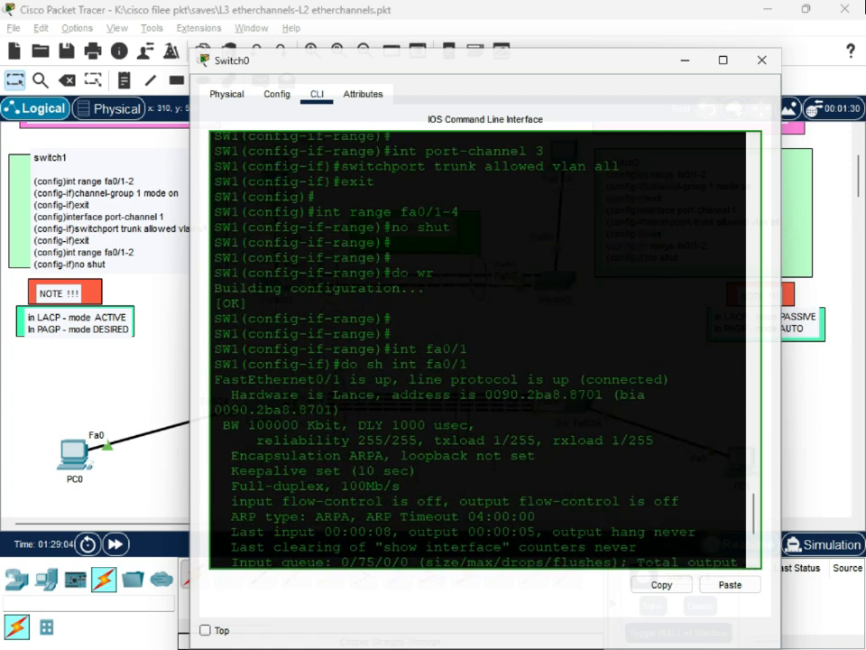
{"action": "left_click_drag", "start_coordinate": [477, 416], "coordinate": [257, 401]}
{"action": "left_click", "coordinate": [351, 447]}
{"action": "left_click_drag", "start_coordinate": [689, 435], "coordinate": [223, 430]}
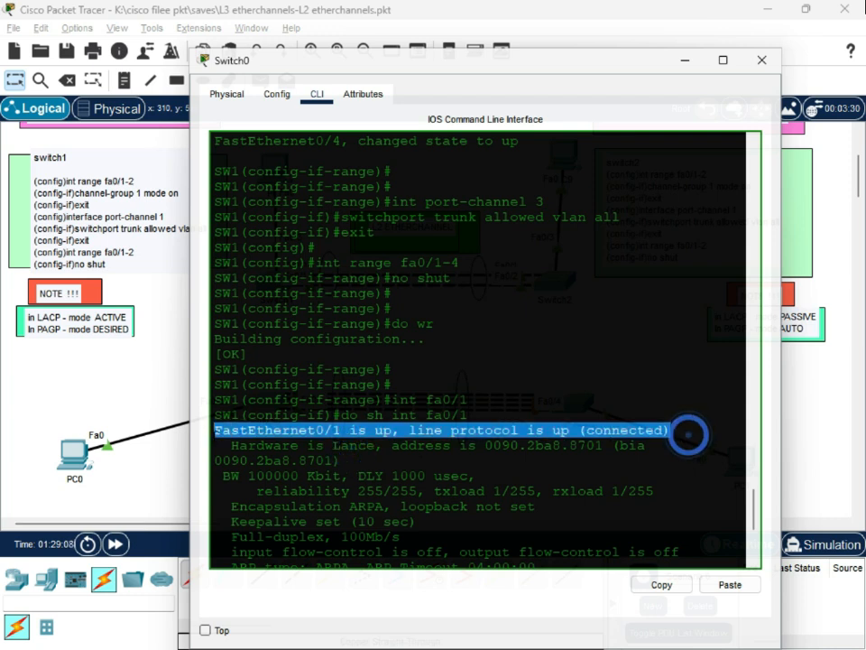
{"action": "left_click", "coordinate": [370, 465]}
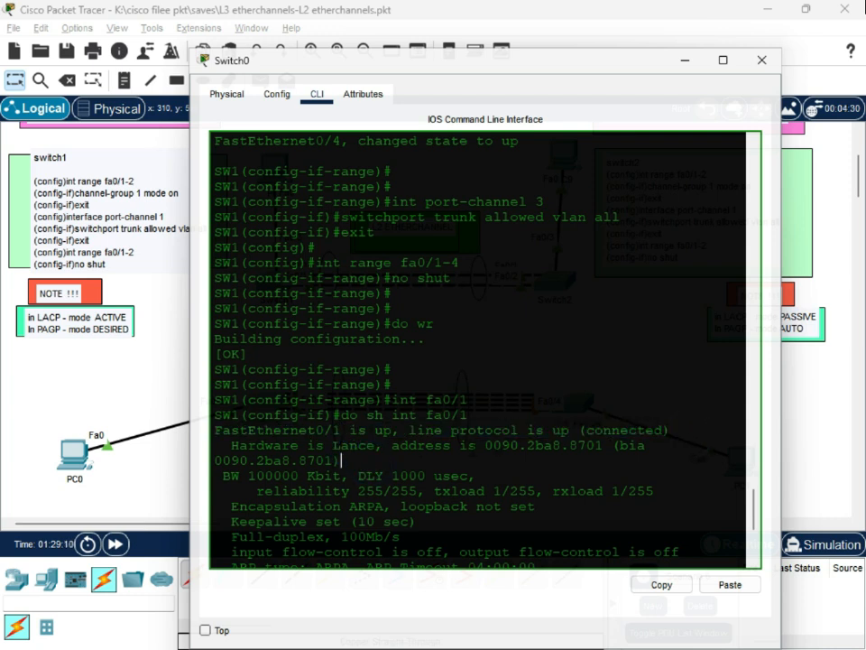
Examine the hardware address line in the fa0/1 interface details on SW1.
{"action": "scroll", "coordinate": [486, 350], "scroll_direction": "down", "scroll_amount": 1}
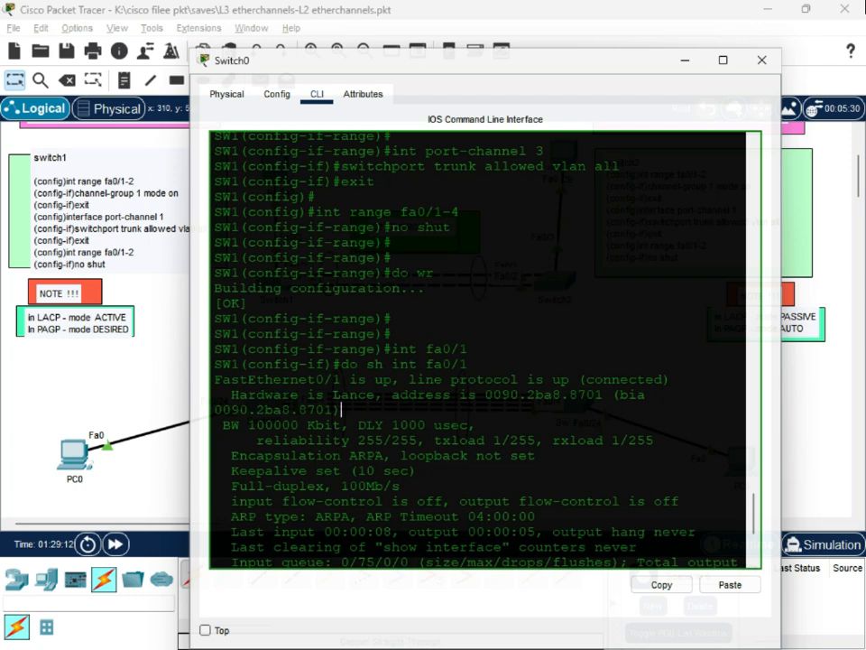
{"action": "left_click_drag", "start_coordinate": [248, 395], "coordinate": [358, 425]}
{"action": "left_click", "coordinate": [552, 420]}
{"action": "left_click", "coordinate": [552, 416]}
{"action": "left_click", "coordinate": [502, 394]}
{"action": "left_click_drag", "start_coordinate": [501, 394], "coordinate": [336, 410]}
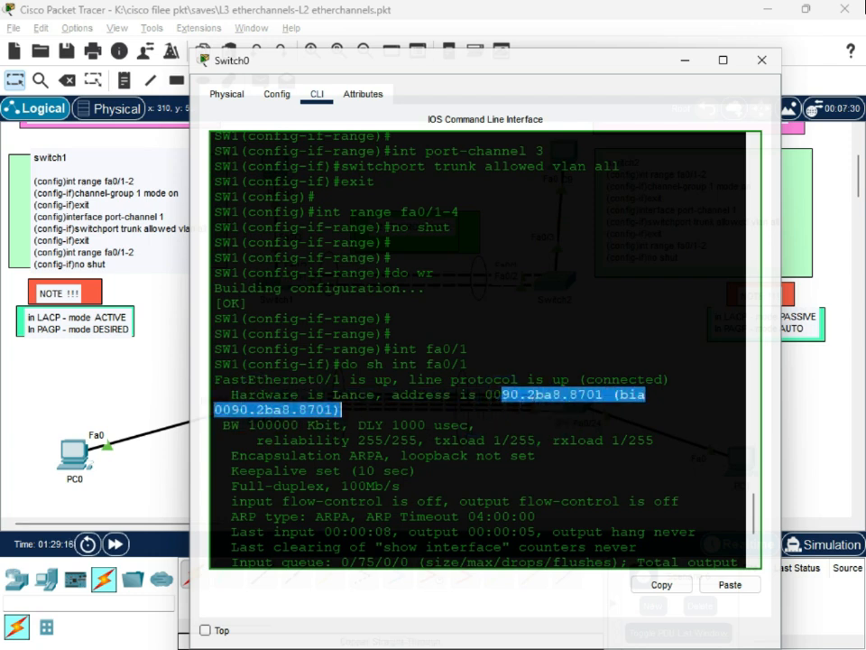
Examine the MAC address of fa0/1 and the interface details listed below it on SW1.
{"action": "left_click", "coordinate": [494, 394]}
{"action": "left_click_drag", "start_coordinate": [494, 394], "coordinate": [602, 394]}
{"action": "left_click", "coordinate": [483, 398]}
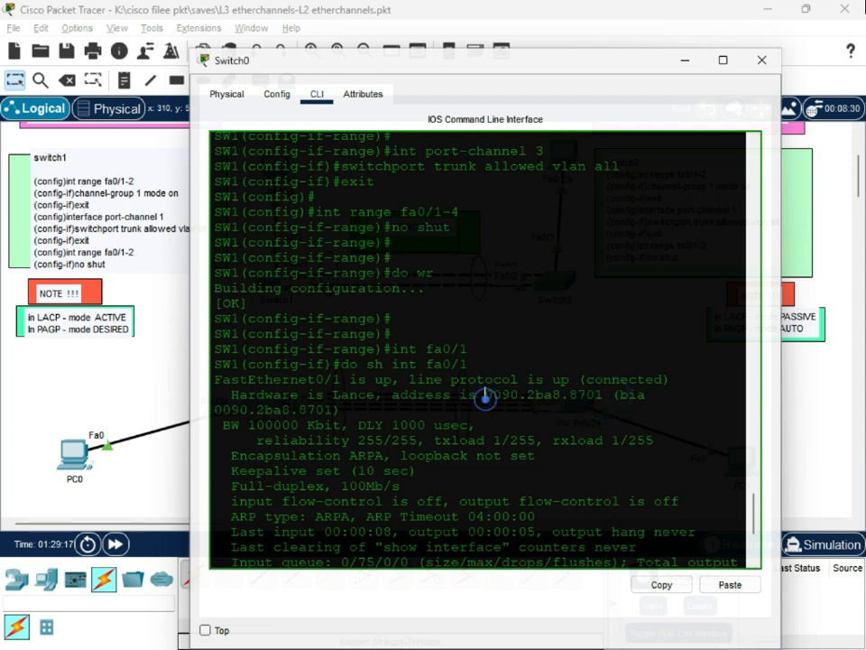
{"action": "left_click_drag", "start_coordinate": [485, 395], "coordinate": [599, 394]}
{"action": "scroll", "coordinate": [599, 394], "scroll_direction": "down", "scroll_amount": 4}
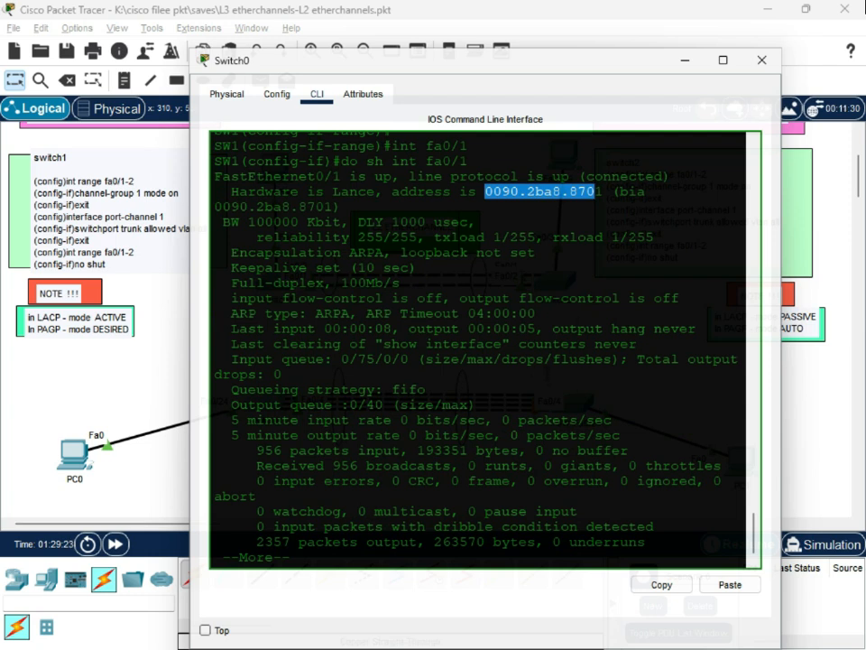
{"action": "scroll", "coordinate": [486, 352], "scroll_direction": "up", "scroll_amount": 1}
{"action": "scroll", "coordinate": [486, 352], "scroll_direction": "down", "scroll_amount": 1}
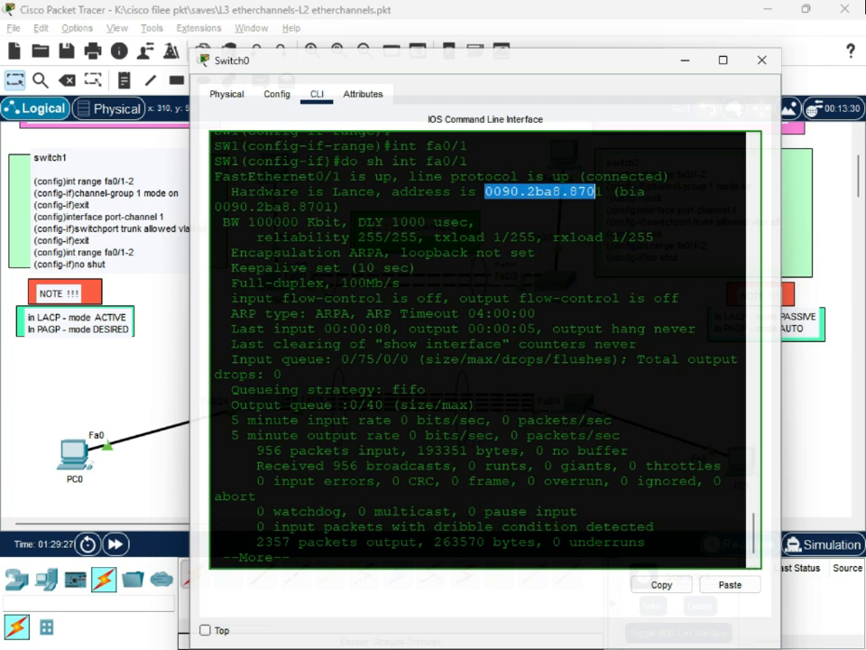
{"action": "scroll", "coordinate": [485, 352], "scroll_direction": "up", "scroll_amount": 2}
{"action": "left_click", "coordinate": [555, 293]}
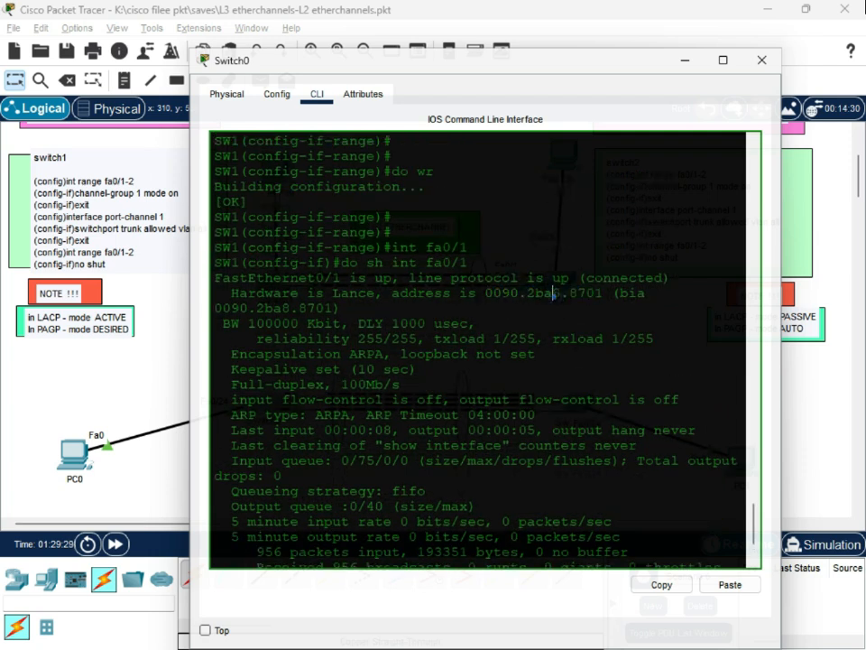
{"action": "left_click_drag", "start_coordinate": [605, 294], "coordinate": [485, 295]}
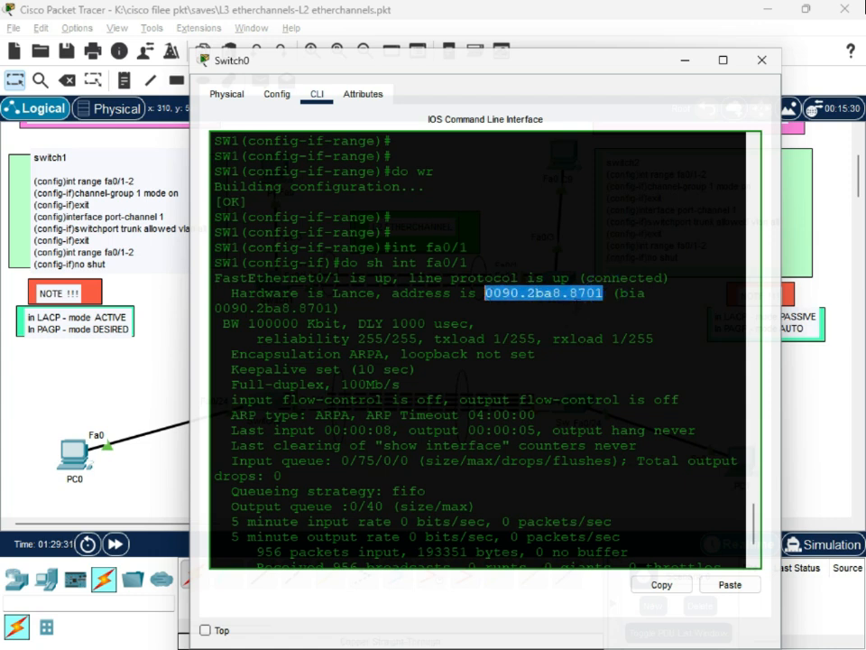
{"action": "left_click", "coordinate": [585, 294]}
{"action": "scroll", "coordinate": [585, 294], "scroll_direction": "down", "scroll_amount": 2}
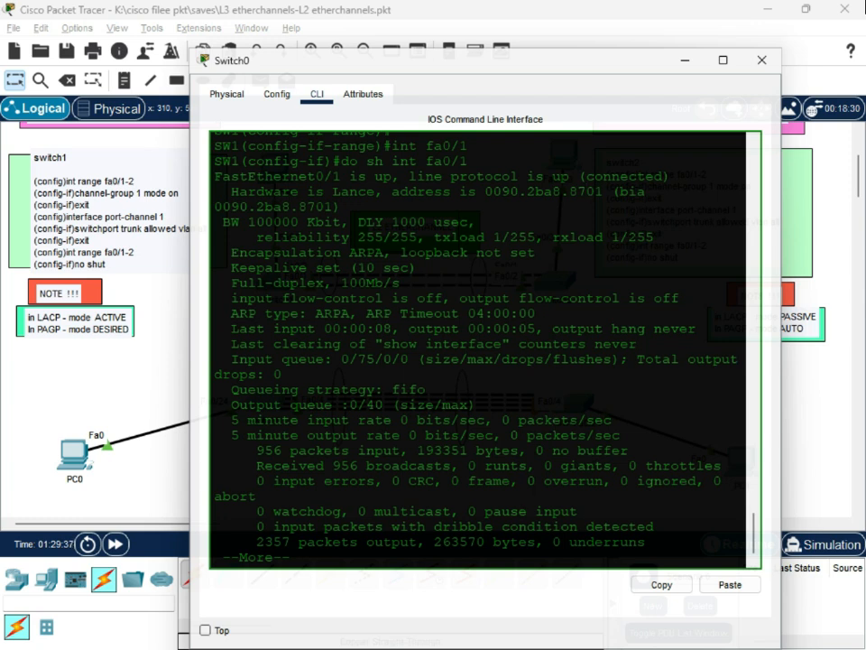
Page through the fa0/1 output on SW1 to its end and review the packet and error counters.
{"action": "key", "text": "Return"}
{"action": "key", "text": "Return"}
{"action": "key", "text": "Return"}
{"action": "key", "text": "Return"}
{"action": "key", "text": "Return"}
{"action": "key", "text": "Return"}
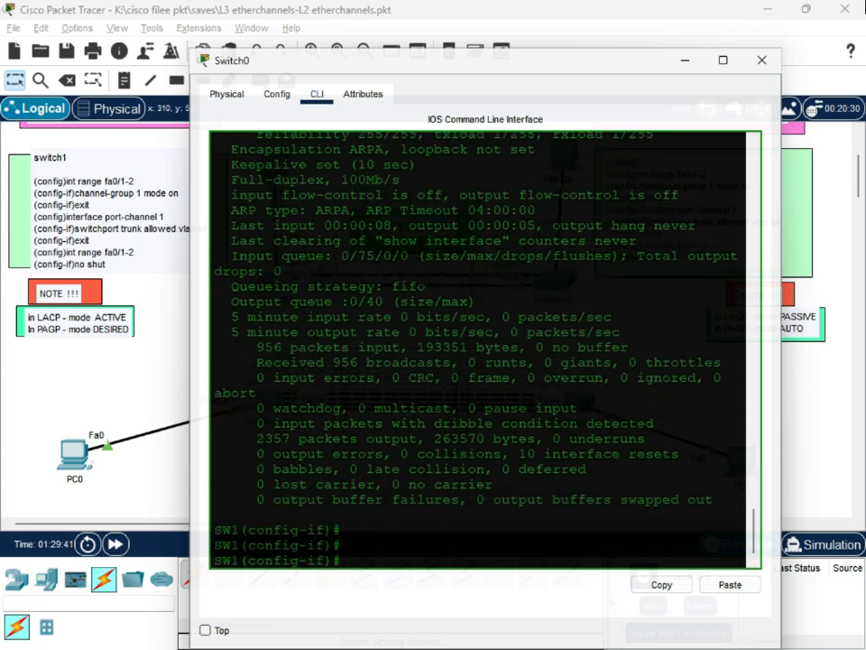
{"action": "scroll", "coordinate": [485, 347], "scroll_direction": "up", "scroll_amount": 1}
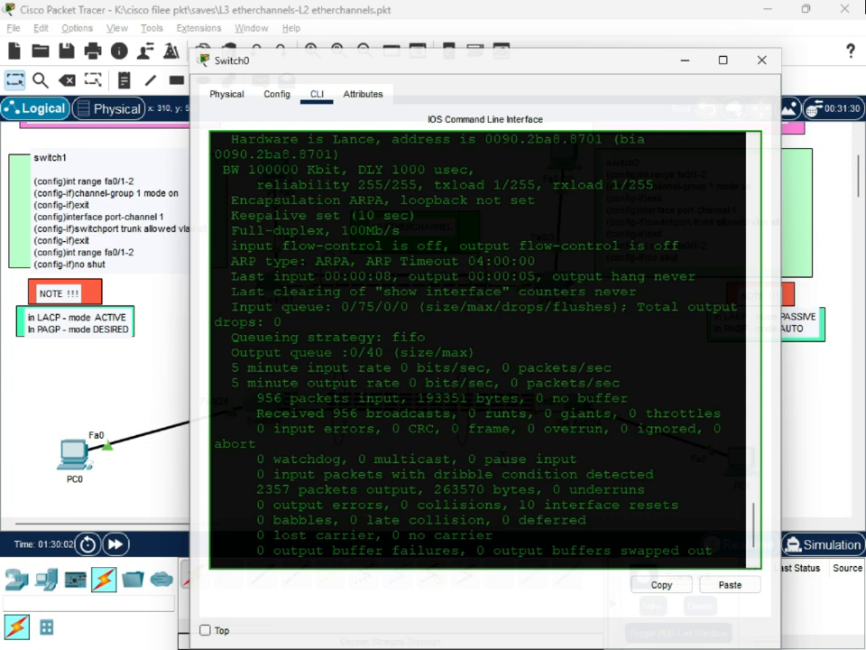
{"action": "key", "text": "Return"}
{"action": "key", "text": "Return"}
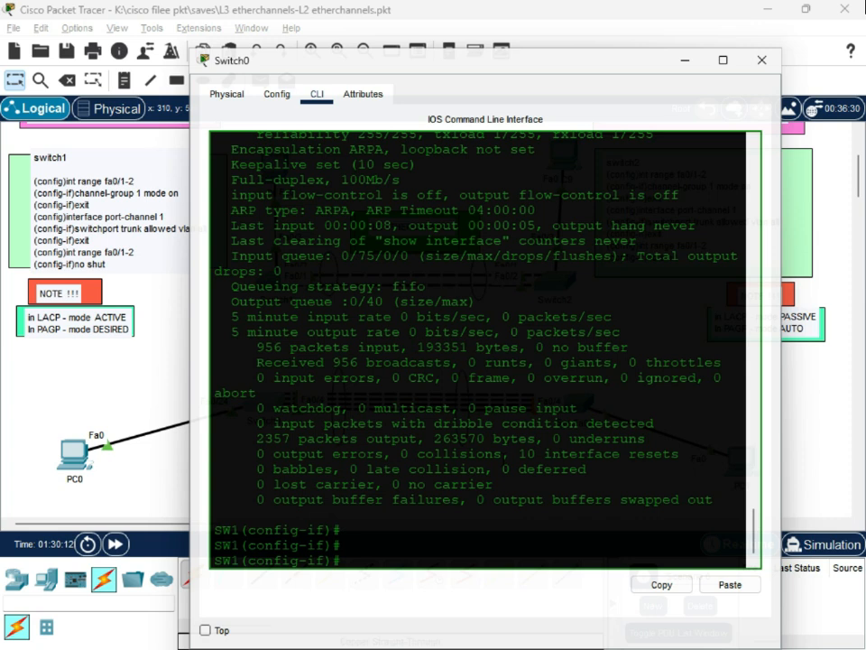
{"action": "scroll", "coordinate": [485, 349], "scroll_direction": "up", "scroll_amount": 3}
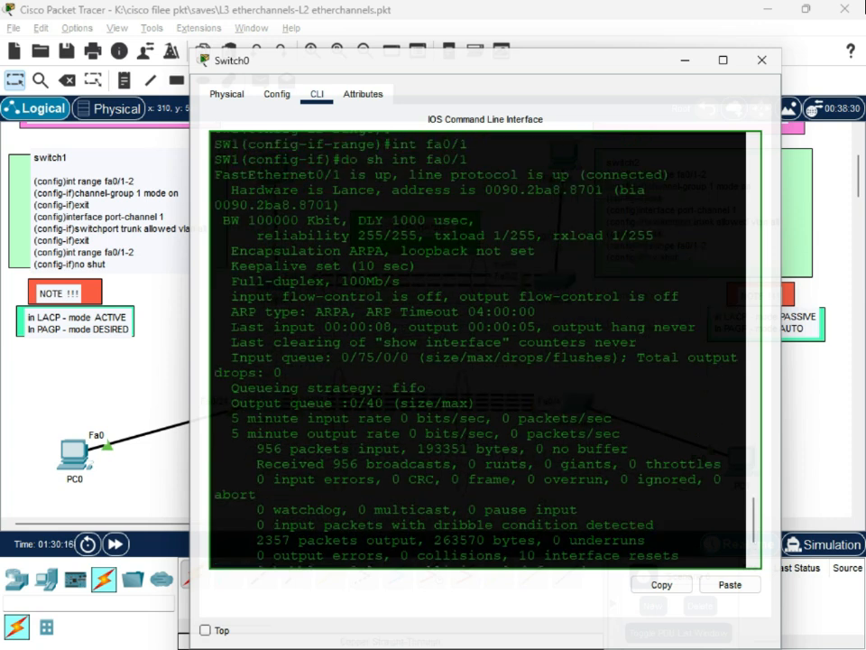
{"action": "scroll", "coordinate": [485, 349], "scroll_direction": "up", "scroll_amount": 2}
{"action": "scroll", "coordinate": [485, 349], "scroll_direction": "down", "scroll_amount": 5}
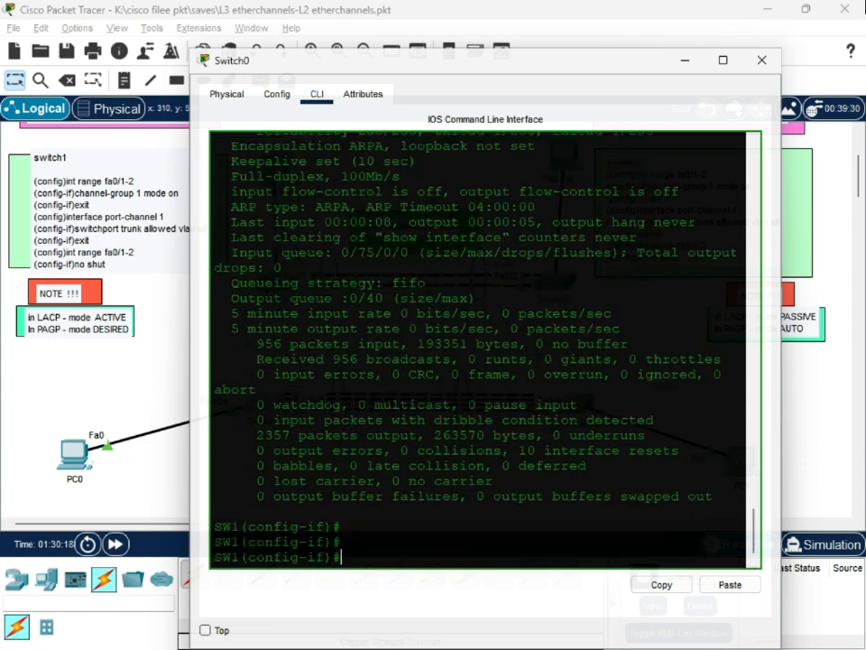
Display the MAC address table on SW1 with do sh mac address-table.
{"action": "key", "text": "Return"}
{"action": "key", "text": "Return"}
{"action": "key", "text": "Return"}
{"action": "key", "text": "Return"}
{"action": "type", "text": "do sh int"}
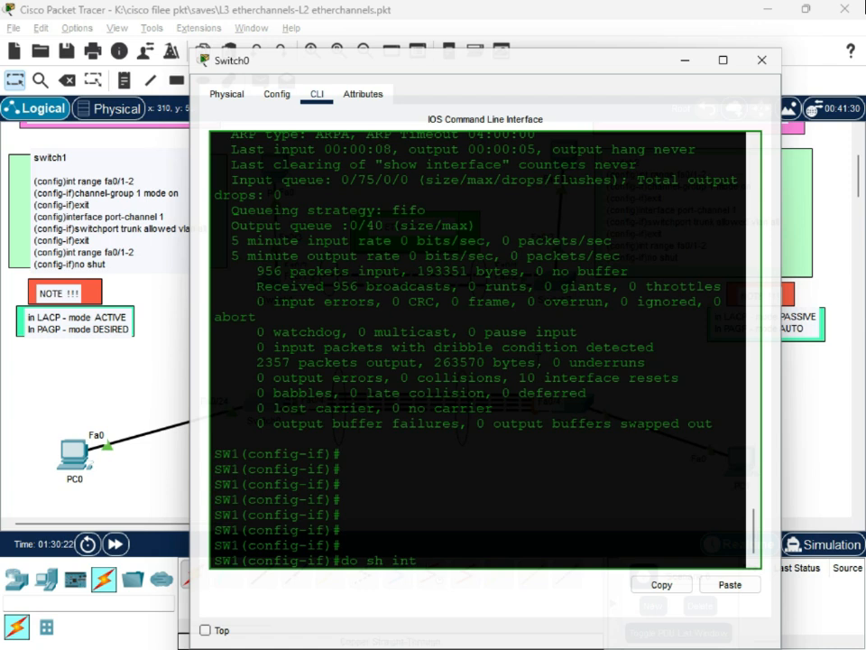
{"action": "key", "text": "BackSpace"}
{"action": "key", "text": "BackSpace"}
{"action": "key", "text": "BackSpace"}
{"action": "key", "text": "BackSpace"}
{"action": "key", "text": "BackSpace"}
{"action": "type", "text": "mac a"}
{"action": "key", "text": "BackSpace"}
{"action": "type", "text": "address-table"}
{"action": "key", "text": "Return"}
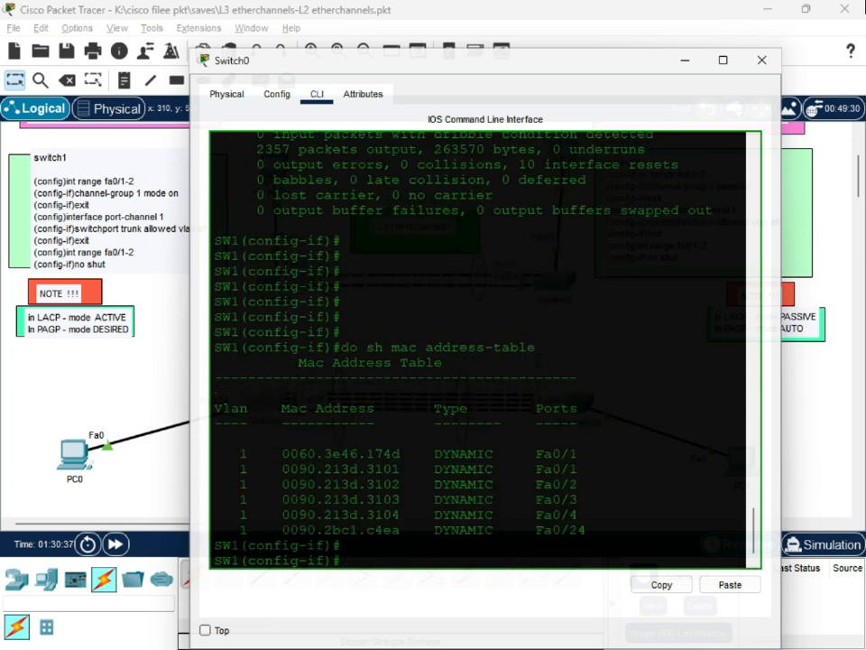
Examine the MAC addresses and ports listed in SW1's table, and minimize the Switch0 window.
{"action": "left_click_drag", "start_coordinate": [587, 530], "coordinate": [215, 438]}
{"action": "left_click", "coordinate": [415, 485]}
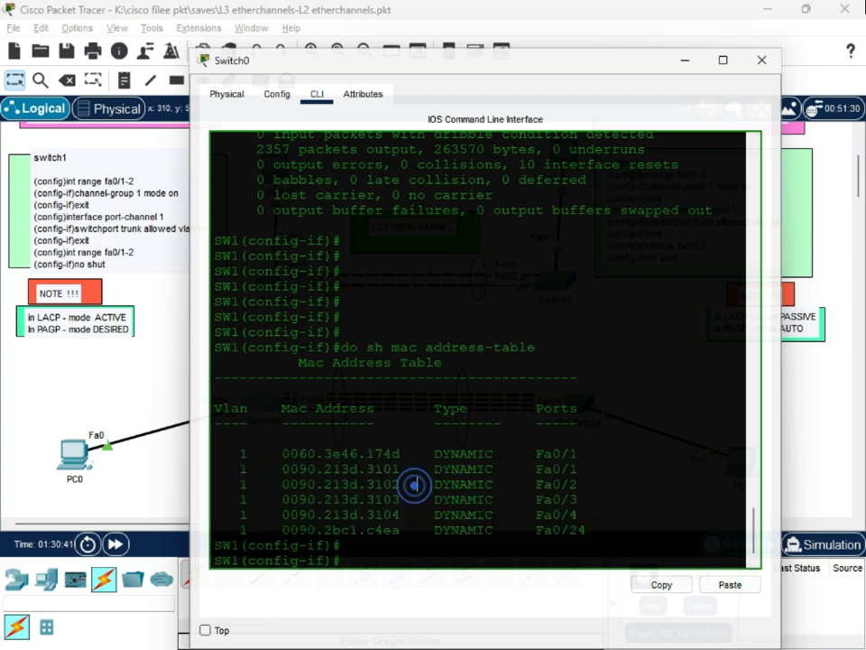
{"action": "left_click_drag", "start_coordinate": [547, 530], "coordinate": [277, 446]}
{"action": "left_click_drag", "start_coordinate": [606, 526], "coordinate": [586, 530]}
{"action": "left_click", "coordinate": [668, 522]}
{"action": "mouse_move", "coordinate": [484, 71]}
{"action": "left_mouse_down"}
{"action": "mouse_move", "coordinate": [589, 458]}
{"action": "mouse_move", "coordinate": [496, 376]}
{"action": "mouse_move", "coordinate": [430, 240]}
{"action": "mouse_move", "coordinate": [442, 162]}
{"action": "left_mouse_up"}
{"action": "left_click_drag", "start_coordinate": [559, 546], "coordinate": [271, 554]}
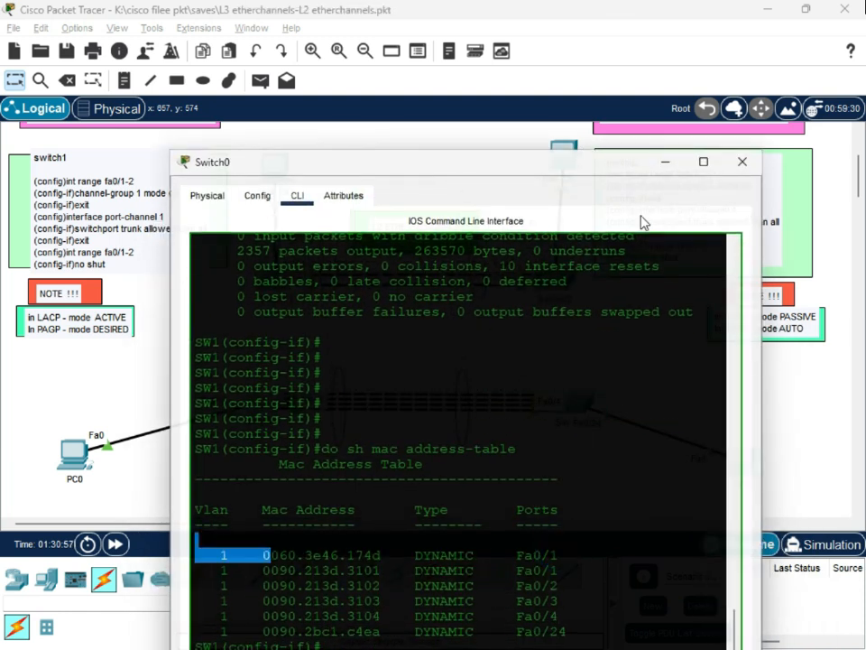
{"action": "left_click", "coordinate": [668, 165]}
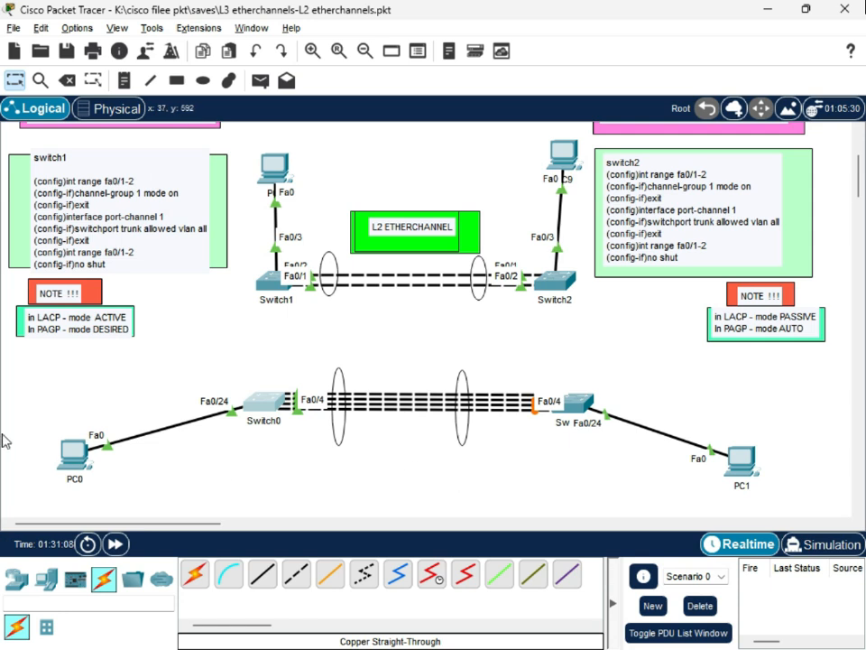
Open the Switch3 (SW2) command line and enter interface range configuration for fa0/1-4.
{"action": "left_click", "coordinate": [571, 406]}
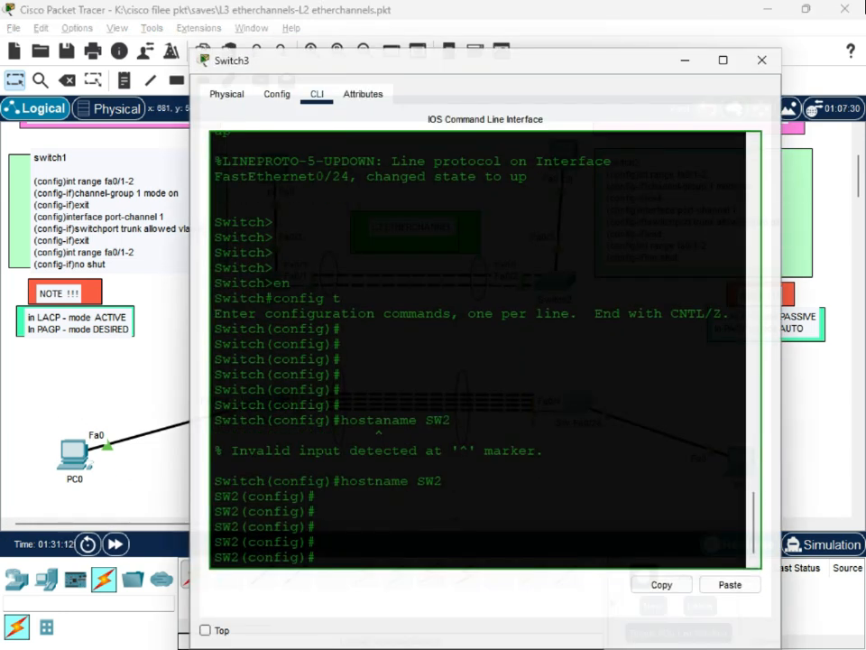
{"action": "left_click", "coordinate": [388, 534]}
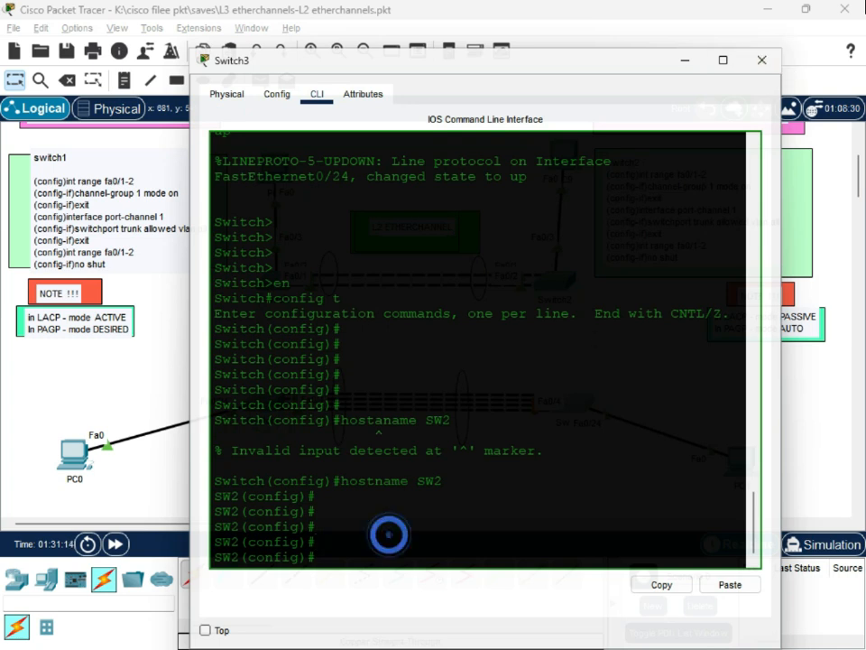
{"action": "key", "text": "Return"}
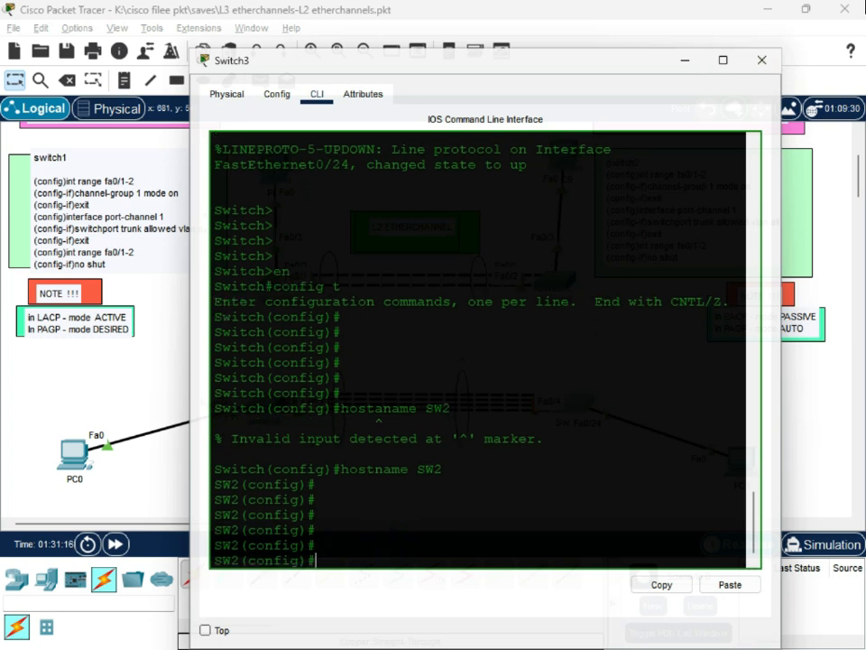
{"action": "type", "text": "int ga0"}
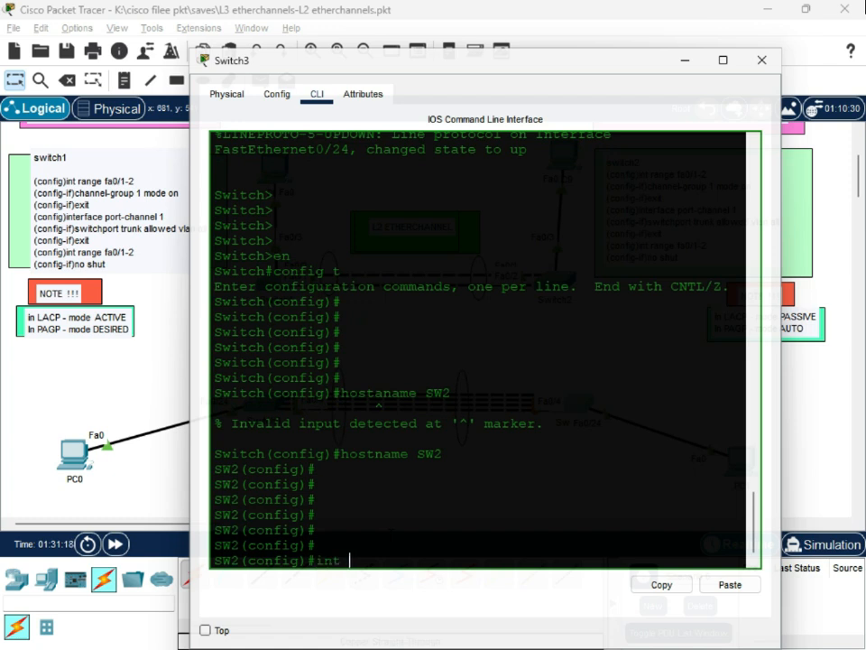
{"action": "key", "text": "BackSpace"}
{"action": "key", "text": "BackSpace"}
{"action": "key", "text": "BackSpace"}
{"action": "type", "text": "fa0/1-4"}
{"action": "key", "text": "Return"}
{"action": "key", "text": "Up"}
{"action": "key", "text": "Left"}
{"action": "key", "text": "Left"}
{"action": "key", "text": "Left"}
{"action": "key", "text": "Left"}
{"action": "key", "text": "Left"}
{"action": "key", "text": "Left"}
{"action": "key", "text": "Left"}
{"action": "key", "text": "Left"}
{"action": "type", "text": "range"}
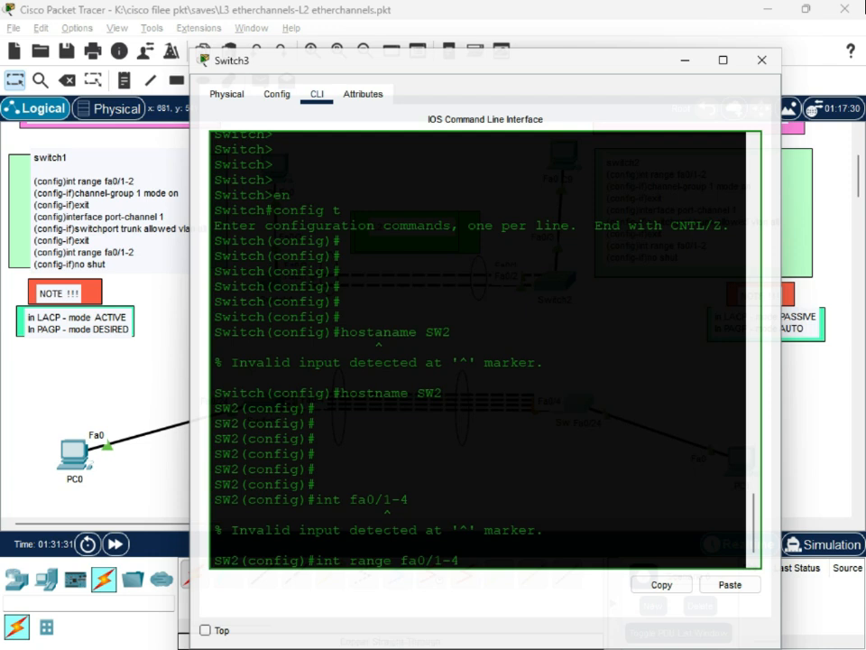
{"action": "key", "text": "Return"}
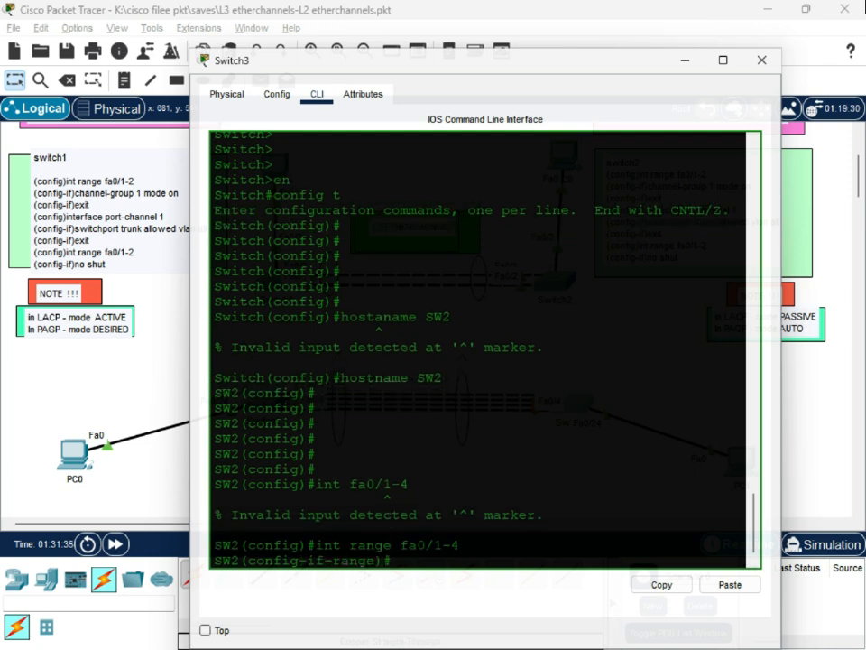
Assign fa0/1-4 on SW2 to channel group 3 in passive mode.
{"action": "type", "text": "channel-group"}
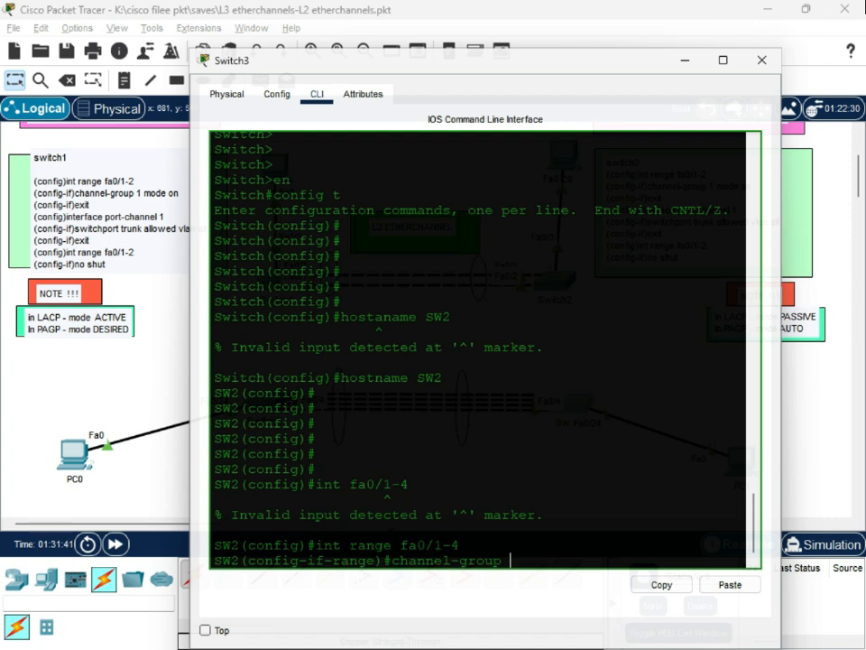
{"action": "left_click_drag", "start_coordinate": [497, 64], "coordinate": [501, 126]}
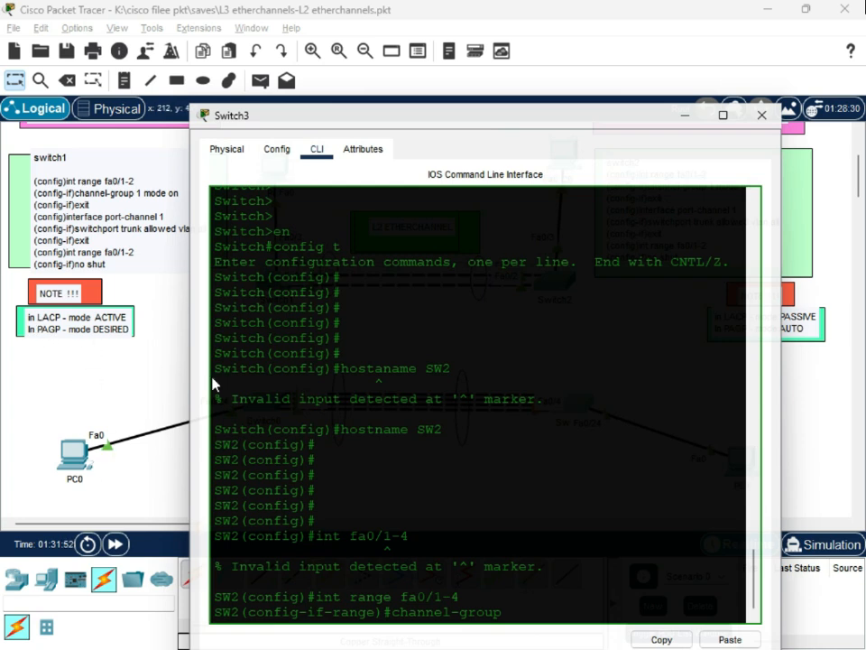
{"action": "type", "text": "3 mode passove"}
{"action": "key", "text": "BackSpace"}
{"action": "type", "text": "ive"}
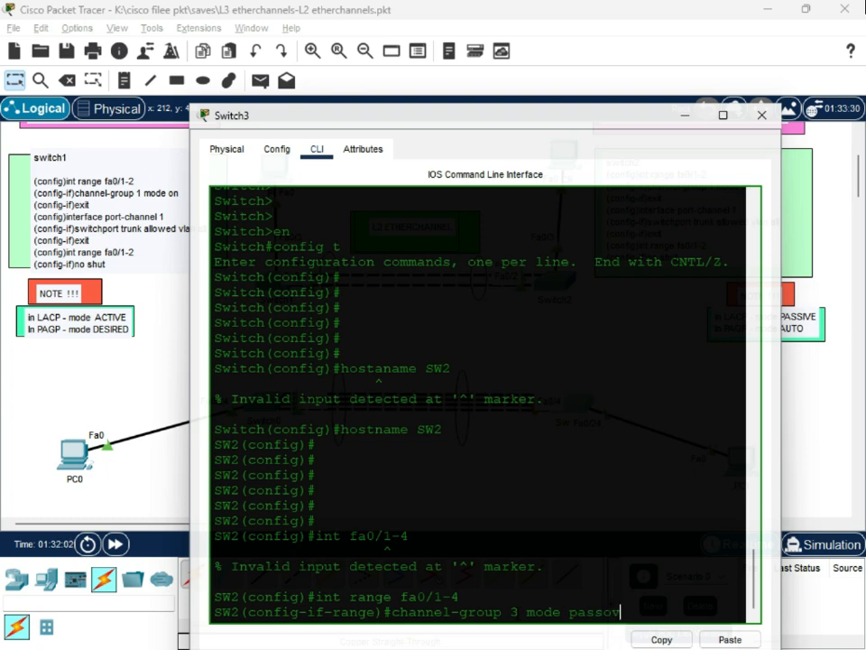
{"action": "key", "text": "BackSpace"}
{"action": "key", "text": "BackSpace"}
{"action": "type", "text": "ve"}
{"action": "key", "text": "Return"}
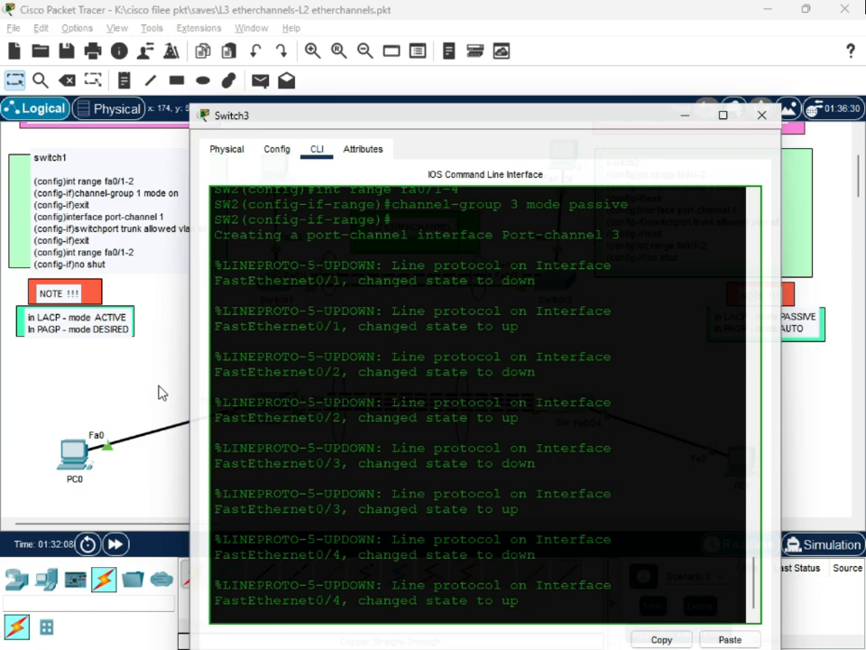
Check the status of the four links between Switch0 and Switch3 in the topology, and return to the SW2 command line.
{"action": "left_click_drag", "start_coordinate": [520, 127], "coordinate": [405, 502]}
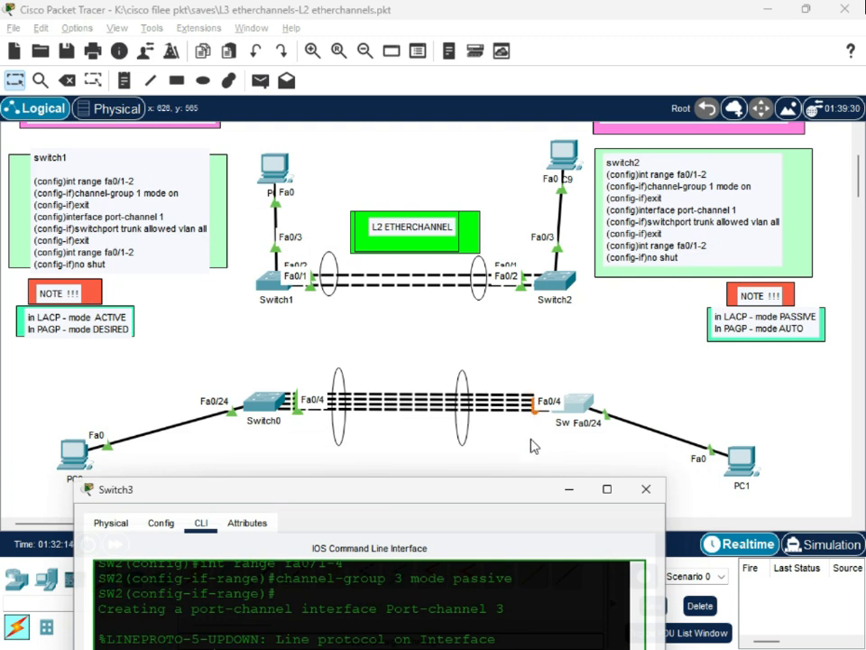
{"action": "left_click", "coordinate": [531, 491]}
{"action": "left_click_drag", "start_coordinate": [474, 494], "coordinate": [519, 110]}
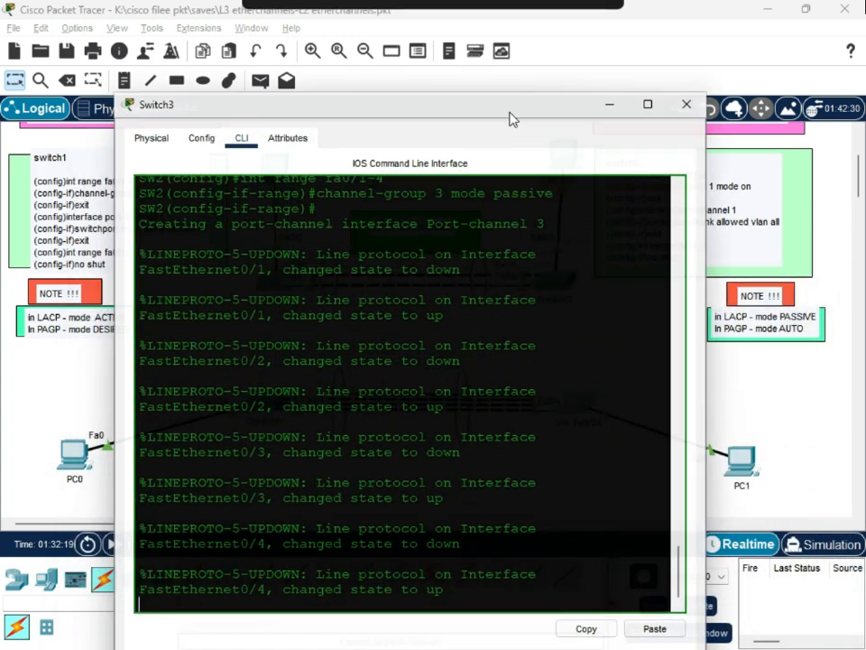
{"action": "left_click", "coordinate": [611, 108]}
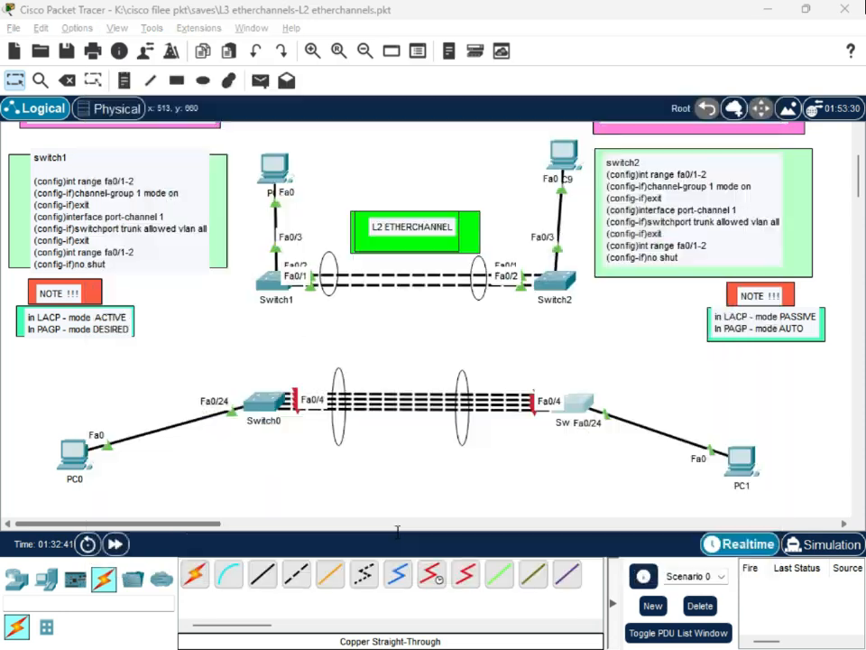
{"action": "left_click", "coordinate": [578, 401]}
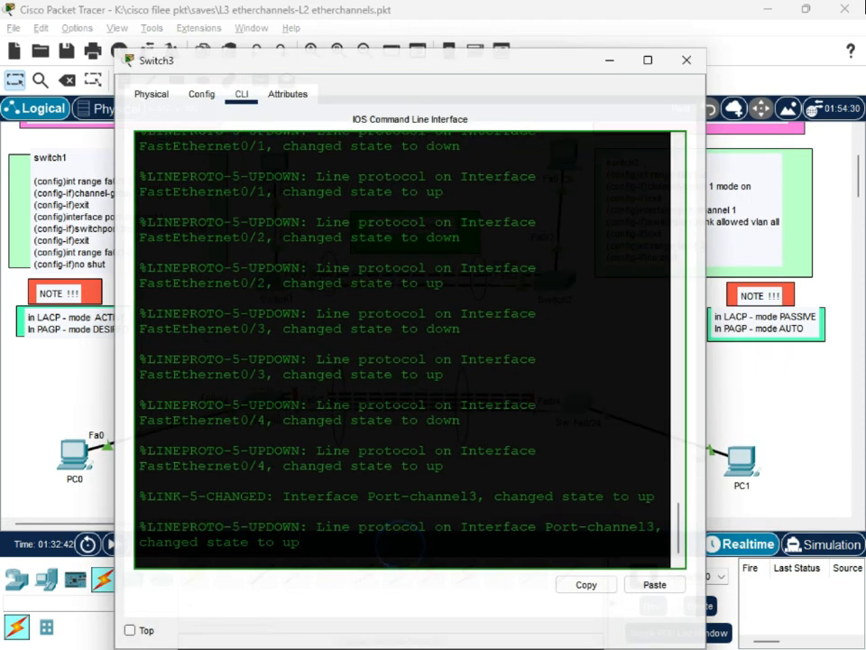
{"action": "key", "text": "Return"}
{"action": "key", "text": "Return"}
{"action": "key", "text": "Return"}
{"action": "left_click_drag", "start_coordinate": [318, 61], "coordinate": [431, 528]}
{"action": "left_click_drag", "start_coordinate": [535, 544], "coordinate": [556, 122]}
{"action": "left_click", "coordinate": [526, 585]}
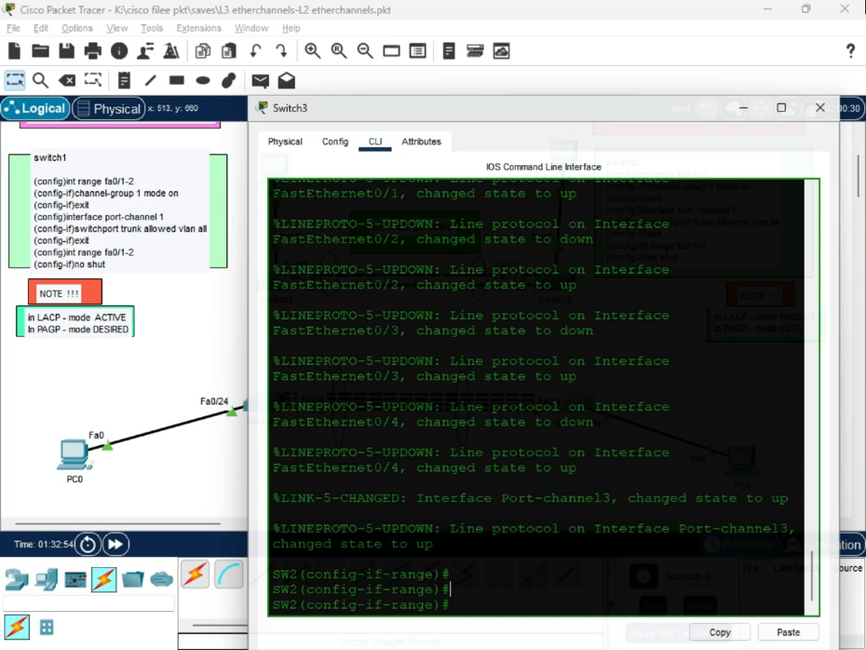
Enter interface configuration for port-channel 3 on SW2.
{"action": "type", "text": "int"}
{"action": "type", "text": "port-channel 3"}
{"action": "left_click_drag", "start_coordinate": [474, 113], "coordinate": [478, 547]}
{"action": "left_click_drag", "start_coordinate": [544, 541], "coordinate": [517, 101]}
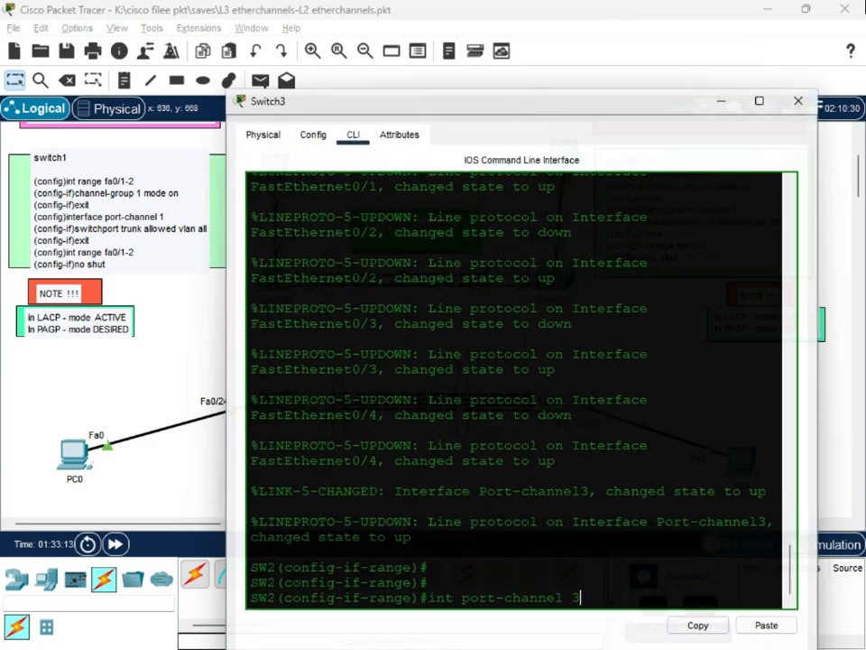
{"action": "left_click", "coordinate": [581, 599]}
{"action": "key", "text": "Return"}
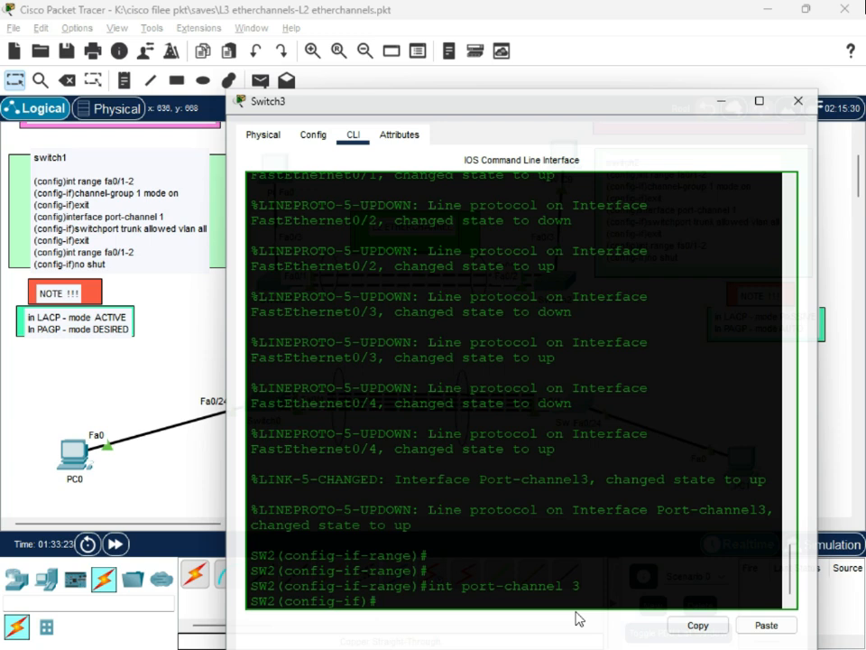
Try to allow all traffic on SW2's port-channel 3 trunk with the command switchport trunk allowed all.
{"action": "type", "text": "switchport trunk "}
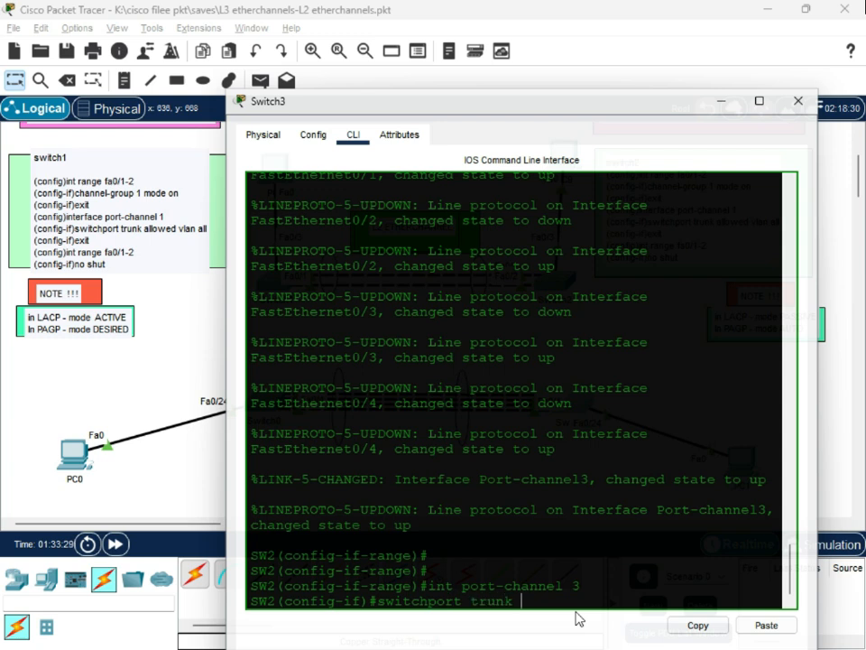
{"action": "type", "text": "allowed a;;"}
{"action": "type", "text": "ll"}
{"action": "key", "text": "Return"}
Correct the command to switchport trunk allowed vlan all and apply it to port-channel 3 on SW2.
{"action": "key", "text": "Up"}
{"action": "key", "text": "Left"}
{"action": "key", "text": "Left"}
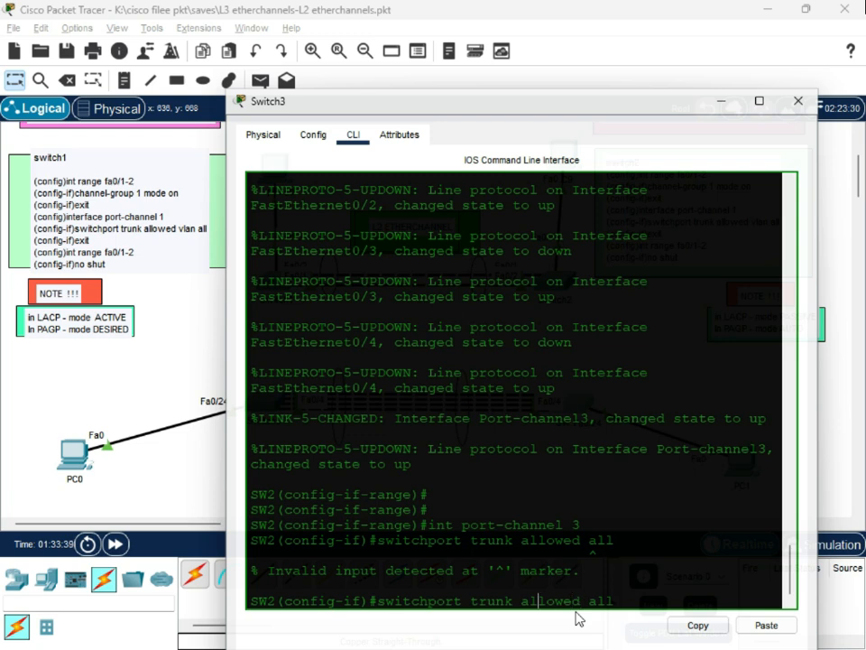
{"action": "key", "text": "Up"}
{"action": "key", "text": "Down"}
{"action": "key", "text": "Left"}
{"action": "key", "text": "Left"}
{"action": "key", "text": "Left"}
{"action": "type", "text": "va"}
{"action": "key", "text": "BackSpace"}
{"action": "type", "text": "lan"}
{"action": "key", "text": "Return"}
{"action": "key", "text": "Return"}
{"action": "key", "text": "Return"}
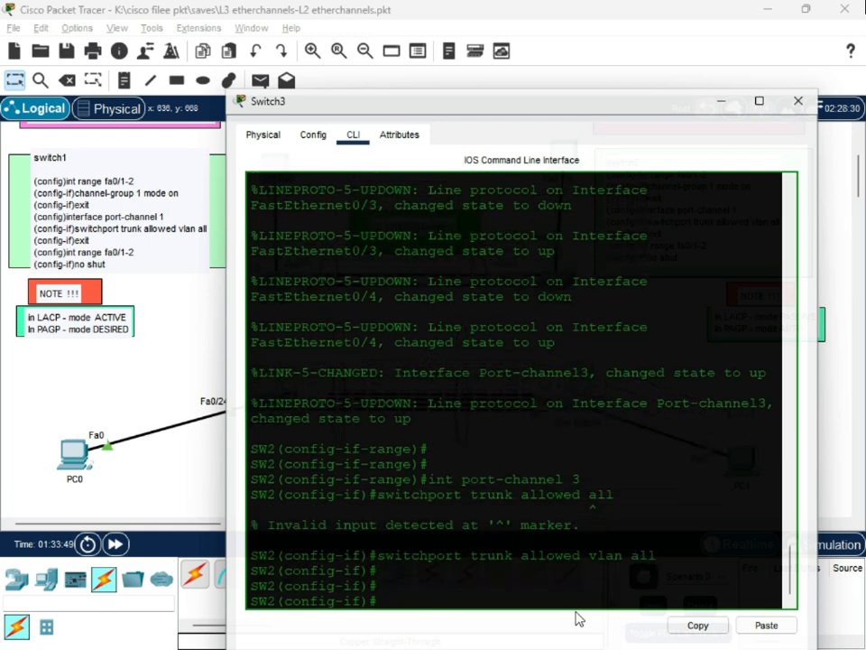
Highlight the word trunk in the allowed VLAN command on SW2, and return to the command prompt.
{"action": "left_click_drag", "start_coordinate": [504, 555], "coordinate": [481, 555]}
{"action": "left_click", "coordinate": [516, 570]}
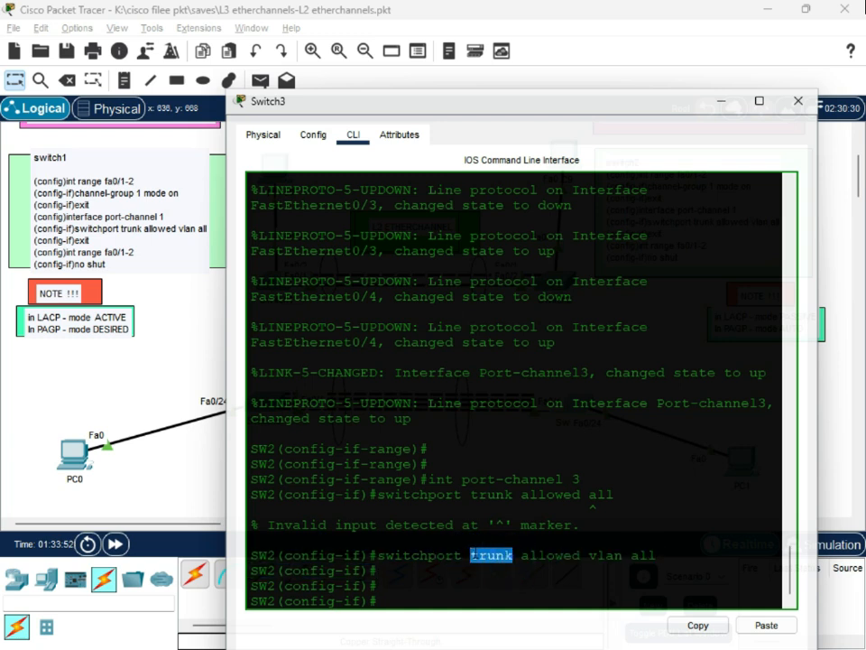
{"action": "left_click", "coordinate": [500, 586]}
{"action": "left_click_drag", "start_coordinate": [511, 552], "coordinate": [470, 552]}
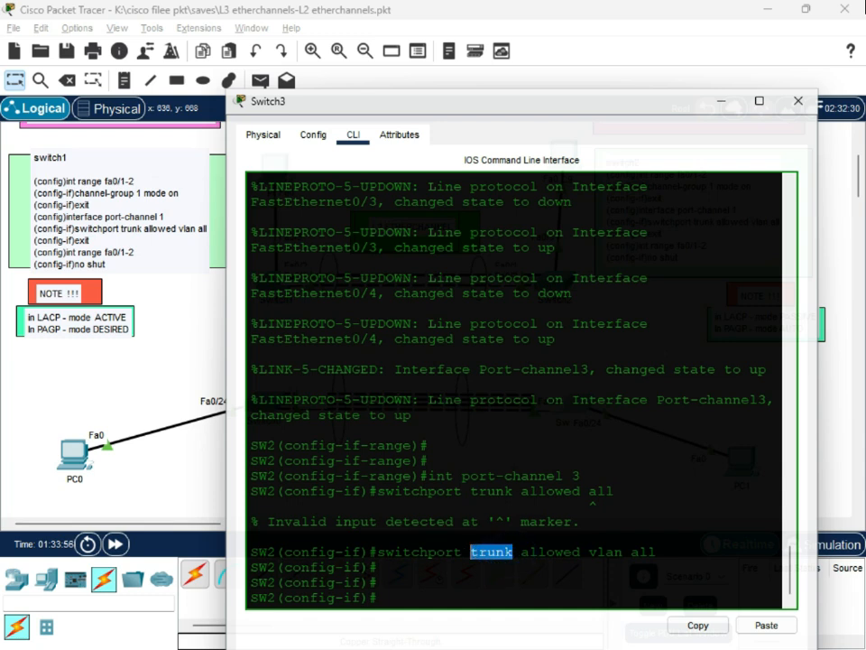
{"action": "left_click_drag", "start_coordinate": [489, 116], "coordinate": [493, 100]}
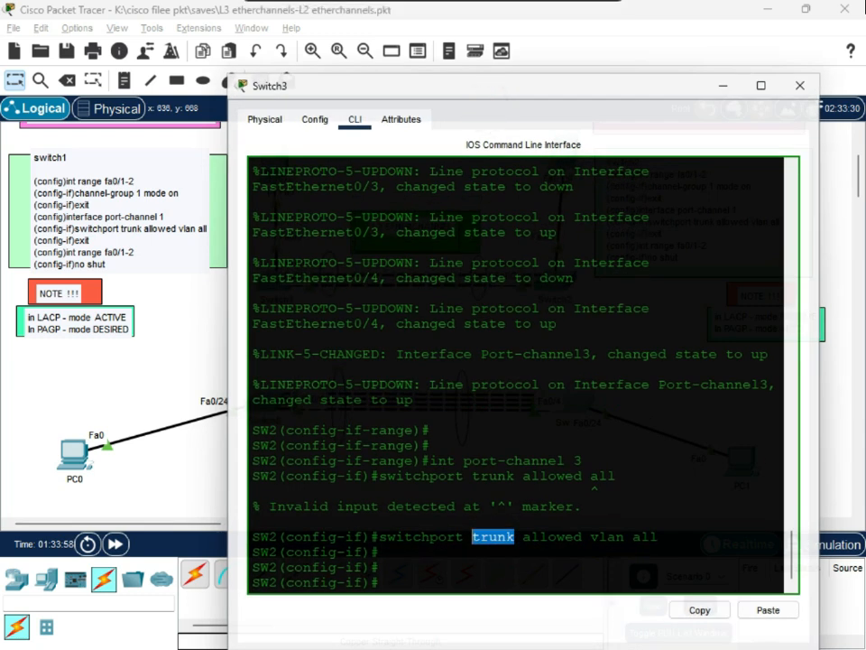
{"action": "left_click_drag", "start_coordinate": [515, 537], "coordinate": [471, 537]}
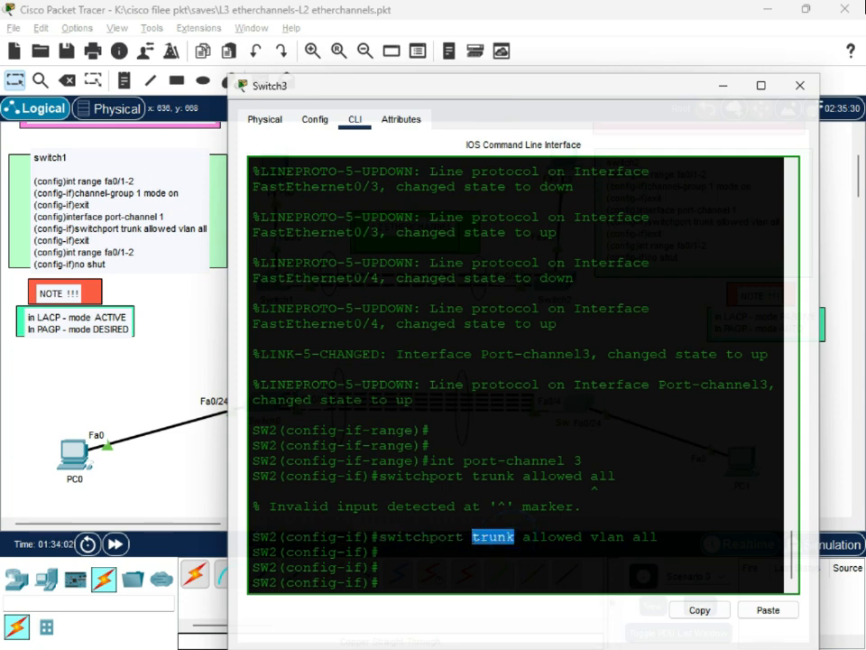
{"action": "left_click", "coordinate": [387, 565]}
{"action": "key", "text": "Return"}
{"action": "key", "text": "Return"}
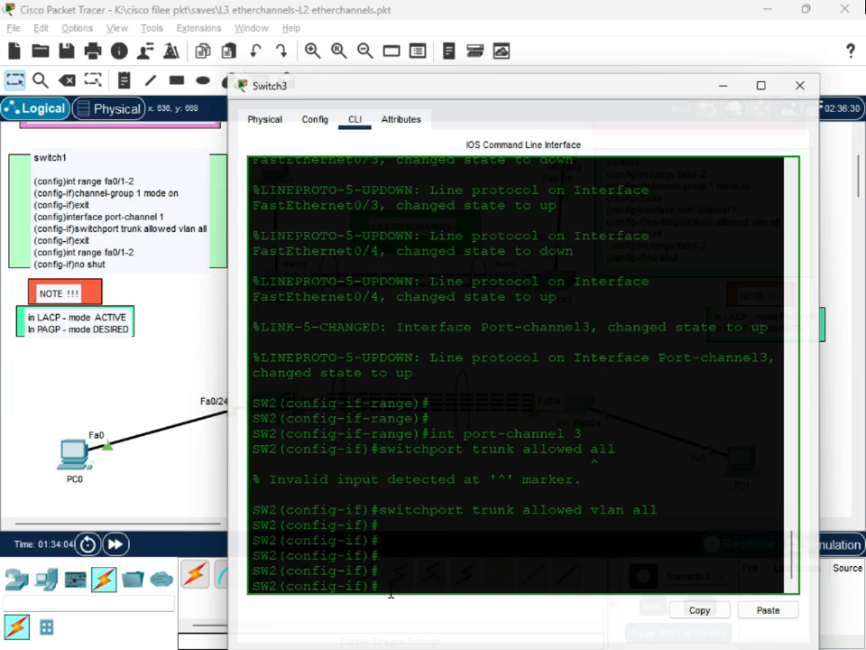
Exit port-channel 3 configuration on SW2 back to global configuration mode.
{"action": "type", "text": "do"}
{"action": "key", "text": "BackSpace"}
{"action": "key", "text": "BackSpace"}
{"action": "key", "text": "BackSpace"}
{"action": "type", "text": "exit"}
{"action": "key", "text": "Return"}
{"action": "key", "text": "Return"}
{"action": "key", "text": "Return"}
{"action": "key", "text": "Return"}
Enter interface range configuration for fa0/1-4 on SW2 and enable the ports with no shut.
{"action": "type", "text": "int"}
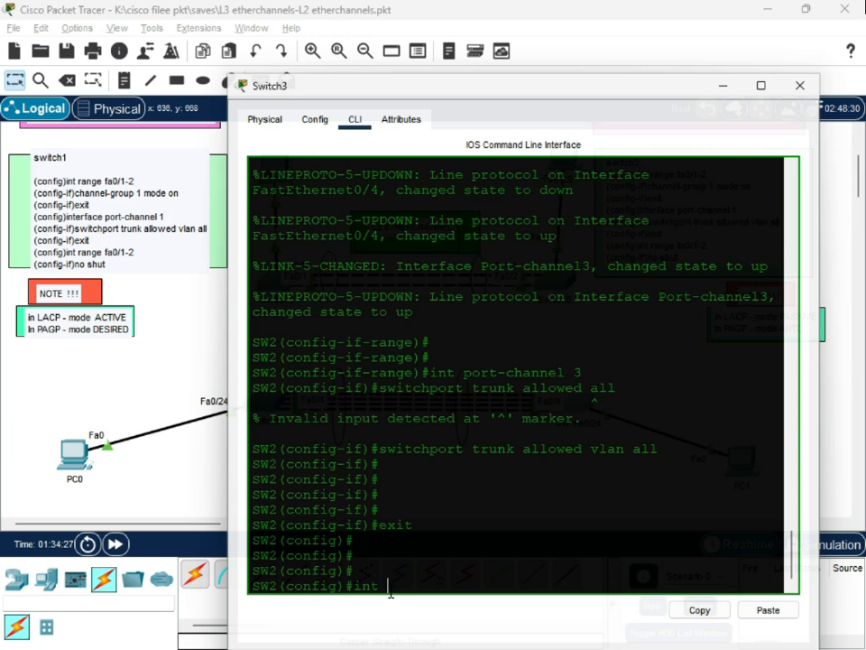
{"action": "type", "text": " range"}
{"action": "type", "text": "fa0/1-4"}
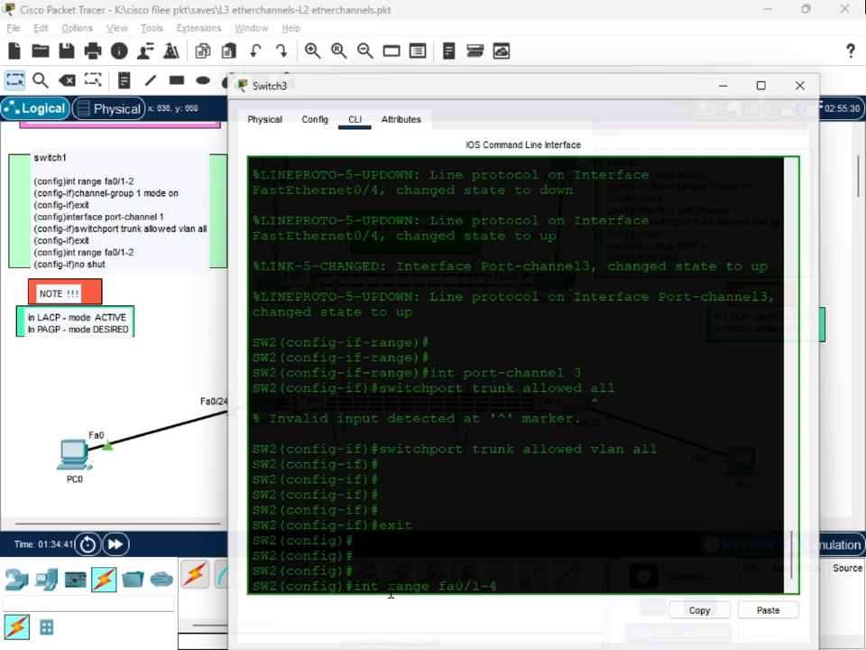
{"action": "key", "text": "Return"}
{"action": "type", "text": "no shut"}
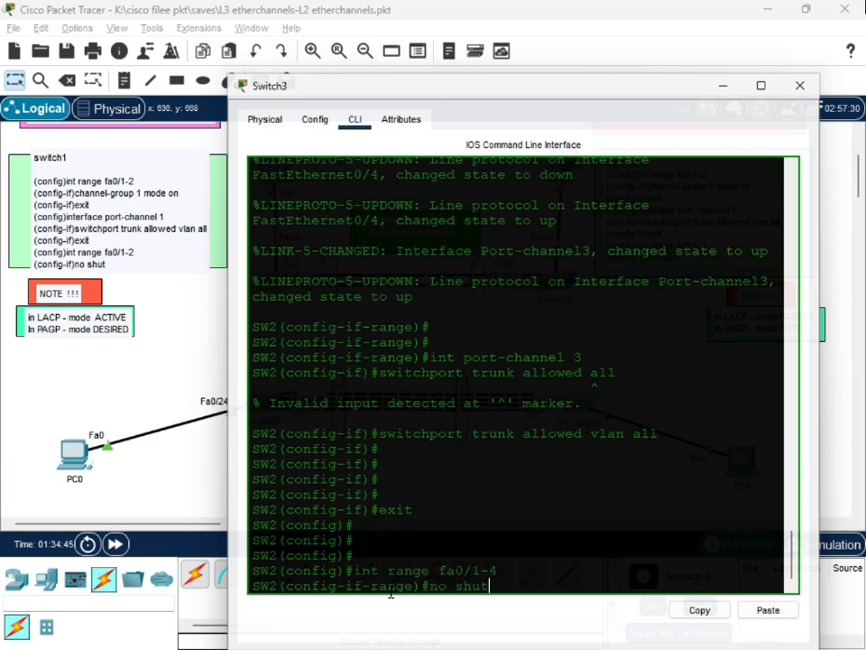
{"action": "key", "text": "Return"}
Save the running configuration on SW2 with do wr and close the Switch3 window.
{"action": "type", "text": "do wr"}
{"action": "key", "text": "Return"}
{"action": "key", "text": "Return"}
{"action": "key", "text": "Return"}
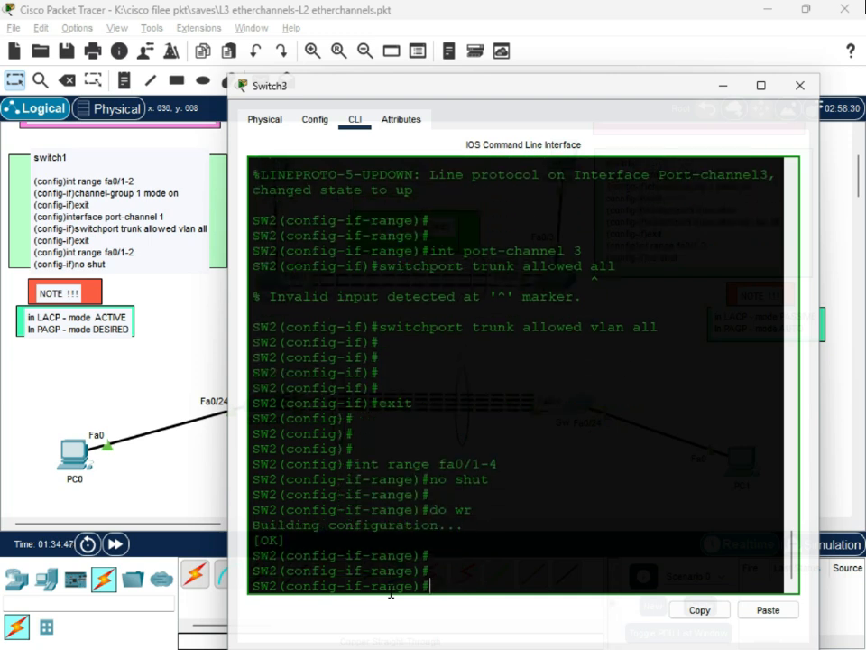
{"action": "left_click", "coordinate": [801, 85]}
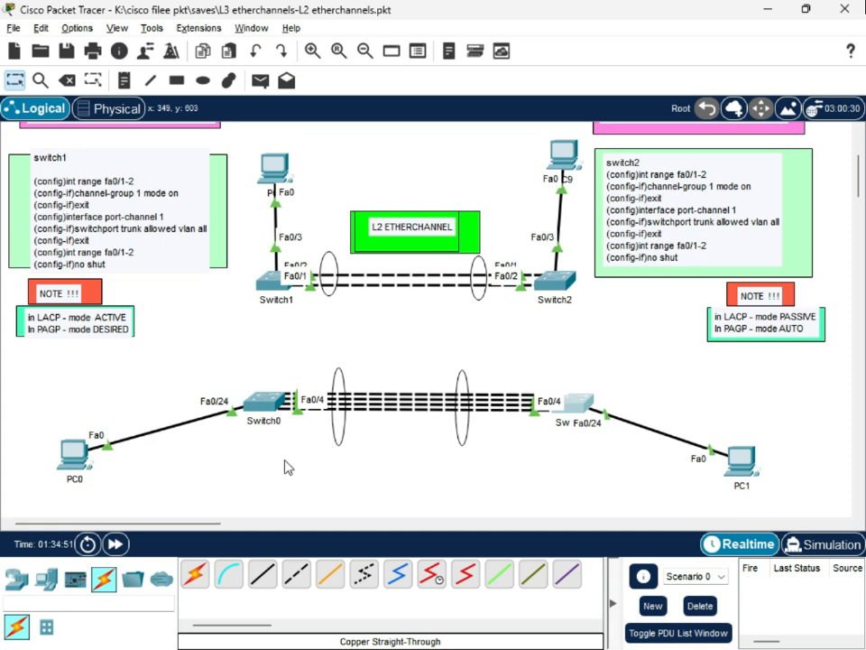
Send a simple PDU from PC0 to PC1 to test connectivity over the EtherChannel.
{"action": "left_click", "coordinate": [259, 84]}
{"action": "left_click", "coordinate": [76, 457]}
{"action": "left_click", "coordinate": [733, 462]}
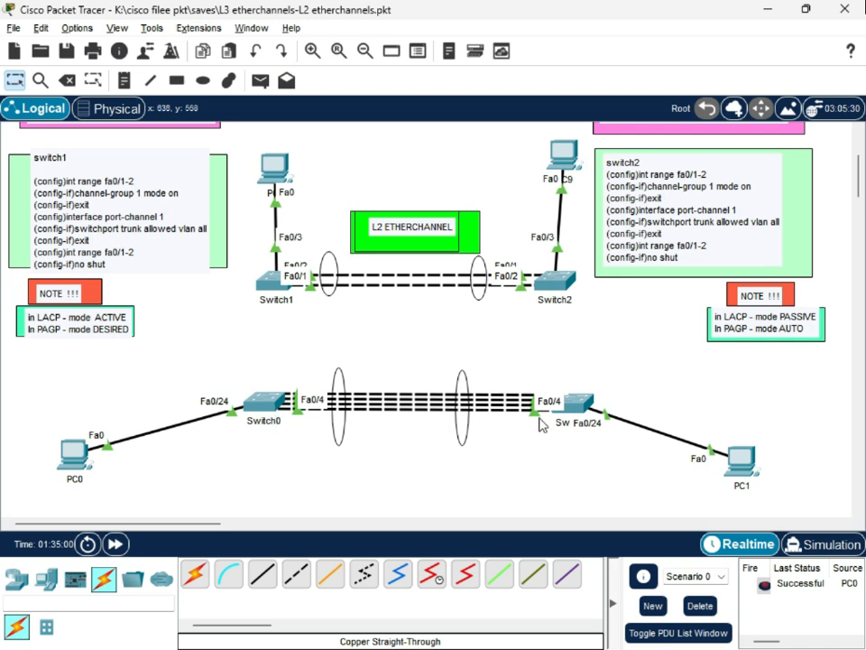
Open the Switch0 (SW1) command line and display its MAC address table with do sh mac address-table.
{"action": "left_click", "coordinate": [271, 408]}
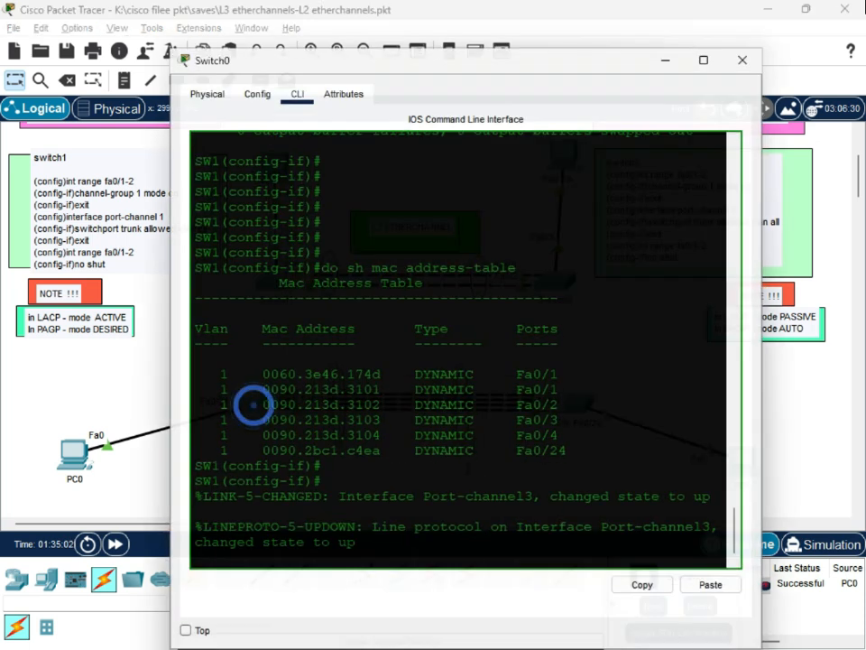
{"action": "left_click_drag", "start_coordinate": [557, 452], "coordinate": [166, 348]}
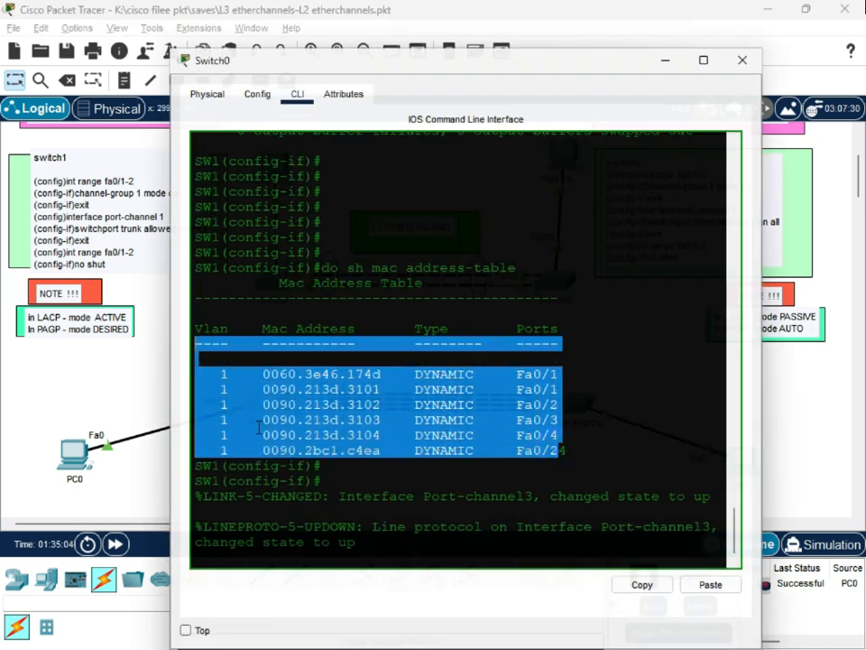
{"action": "left_click", "coordinate": [343, 469]}
{"action": "left_click", "coordinate": [362, 545]}
{"action": "key", "text": "Return"}
{"action": "key", "text": "Return"}
{"action": "key", "text": "Return"}
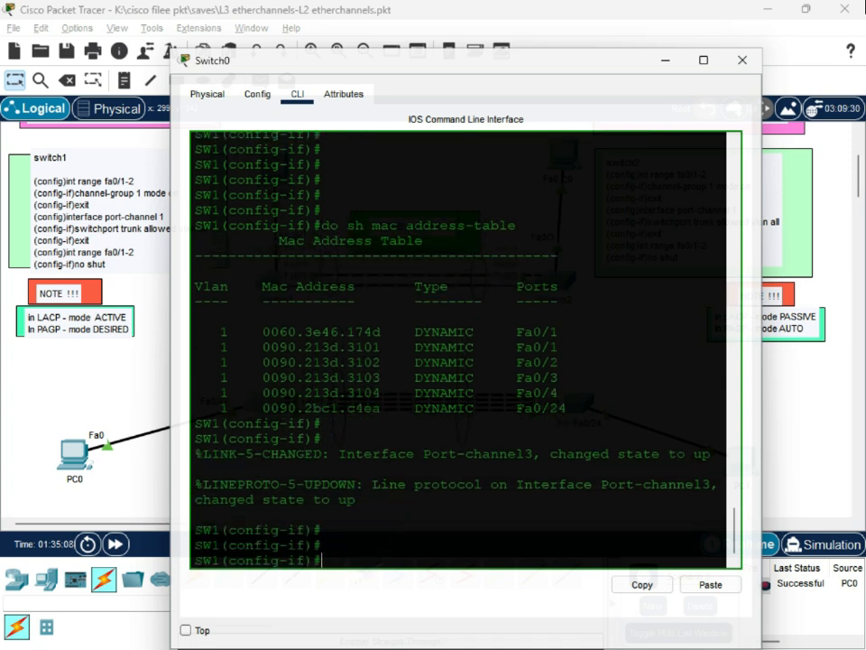
{"action": "type", "text": "do sh mac address-table"}
{"action": "key", "text": "Return"}
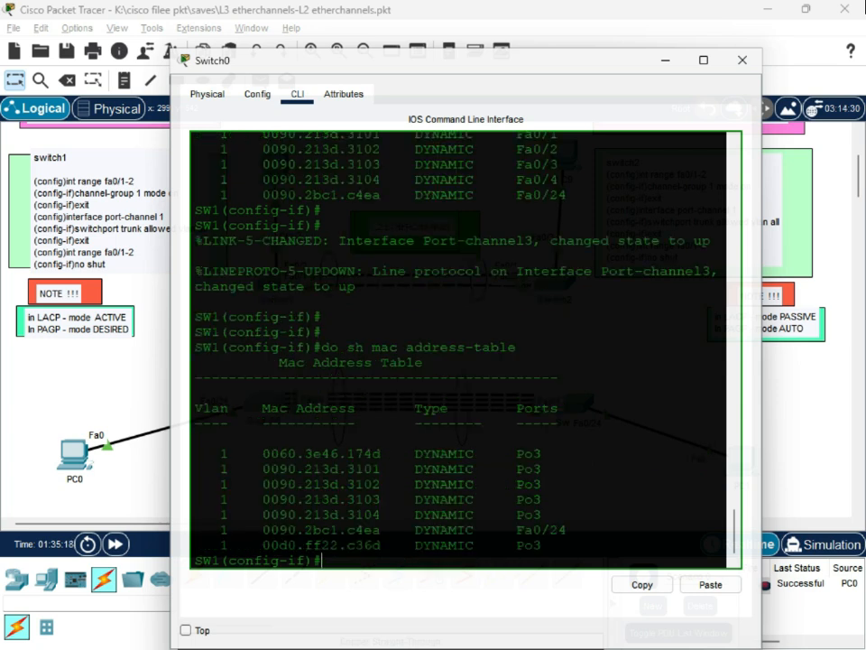
Examine the ports listed in SW1's new MAC address table, then inspect the Switch0–Switch3 links in the topology.
{"action": "left_click_drag", "start_coordinate": [546, 515], "coordinate": [228, 422]}
{"action": "left_click", "coordinate": [587, 472]}
{"action": "left_click_drag", "start_coordinate": [563, 491], "coordinate": [298, 439]}
{"action": "left_click_drag", "start_coordinate": [604, 72], "coordinate": [550, 89]}
{"action": "left_click_drag", "start_coordinate": [499, 533], "coordinate": [263, 433]}
{"action": "left_click", "coordinate": [625, 88]}
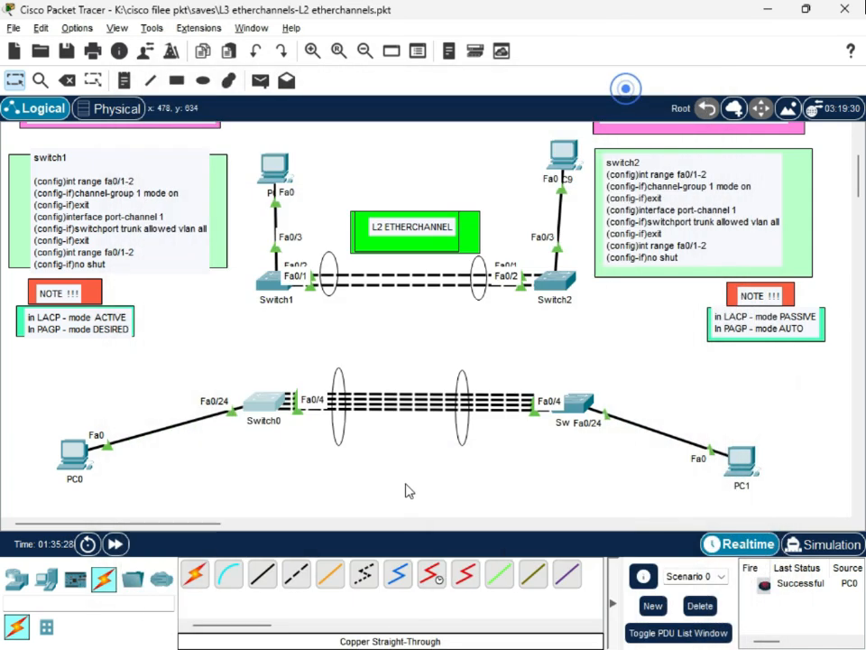
{"action": "left_click", "coordinate": [375, 406]}
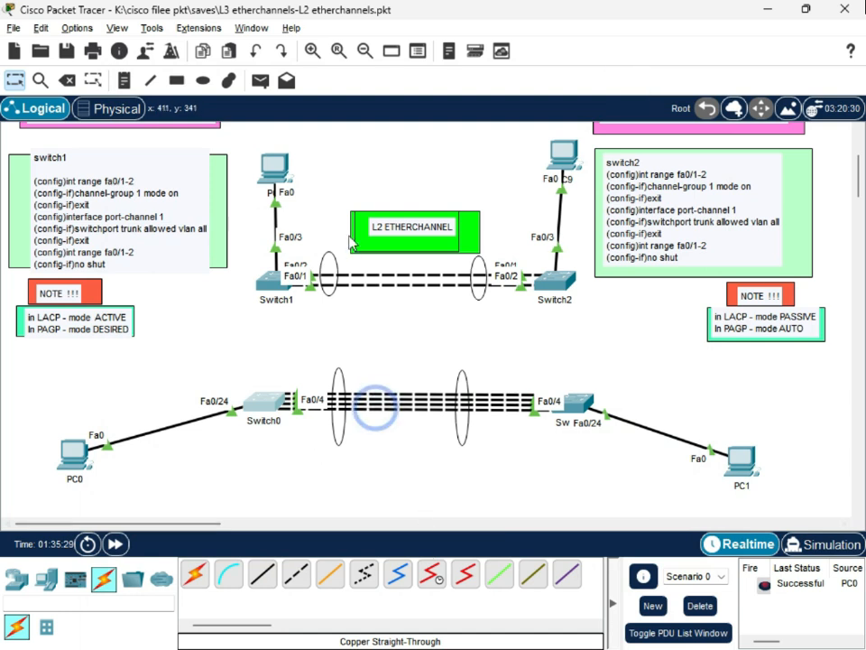
Shut down interface fa0/1 on Switch0 (SW1) and return to the topology.
{"action": "left_click", "coordinate": [261, 407]}
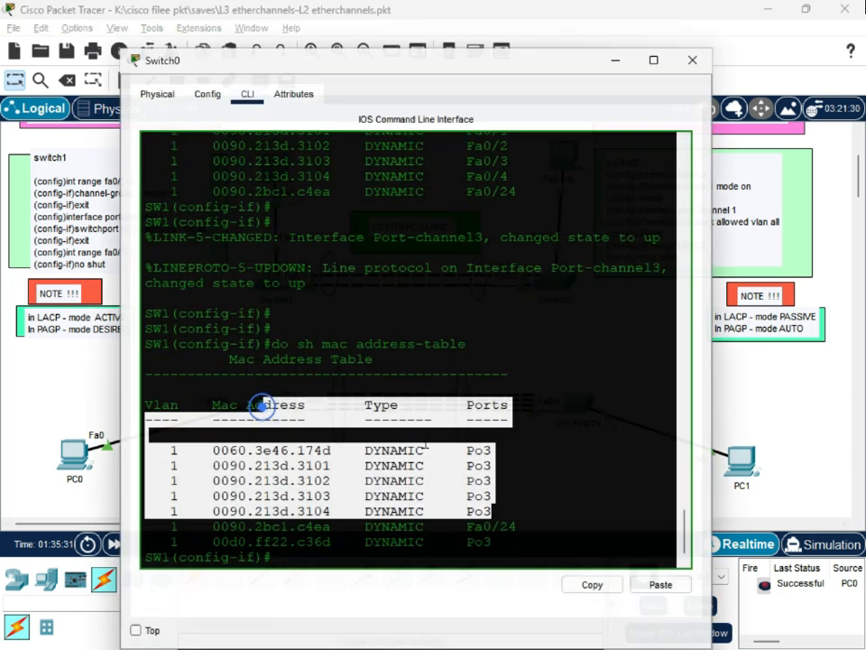
{"action": "left_click", "coordinate": [357, 550]}
{"action": "type", "text": "int fa0/1"}
{"action": "key", "text": "Return"}
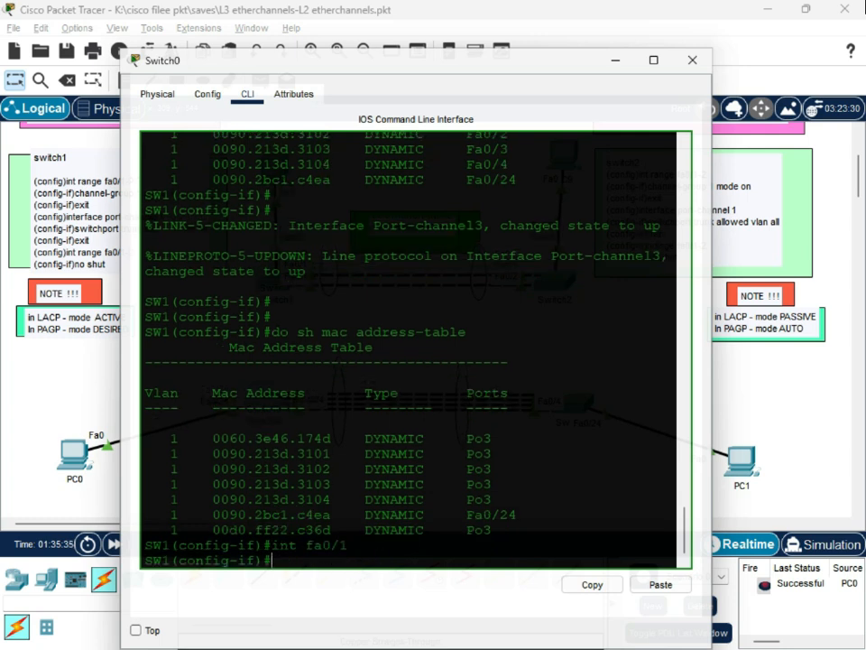
{"action": "type", "text": "shutdp"}
{"action": "type", "text": "w"}
{"action": "type", "text": "wn"}
{"action": "key", "text": "Return"}
{"action": "left_click_drag", "start_coordinate": [432, 514], "coordinate": [195, 499]}
{"action": "left_click", "coordinate": [599, 65]}
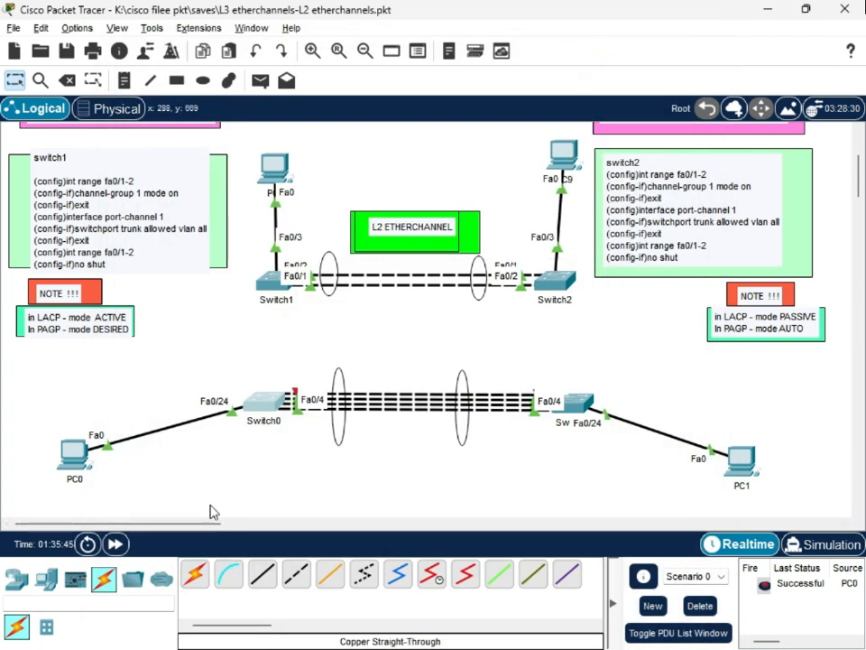
Send another simple PDU from PC0 to PC1 with Switch0's fa0/1 link shut down.
{"action": "left_click", "coordinate": [259, 80]}
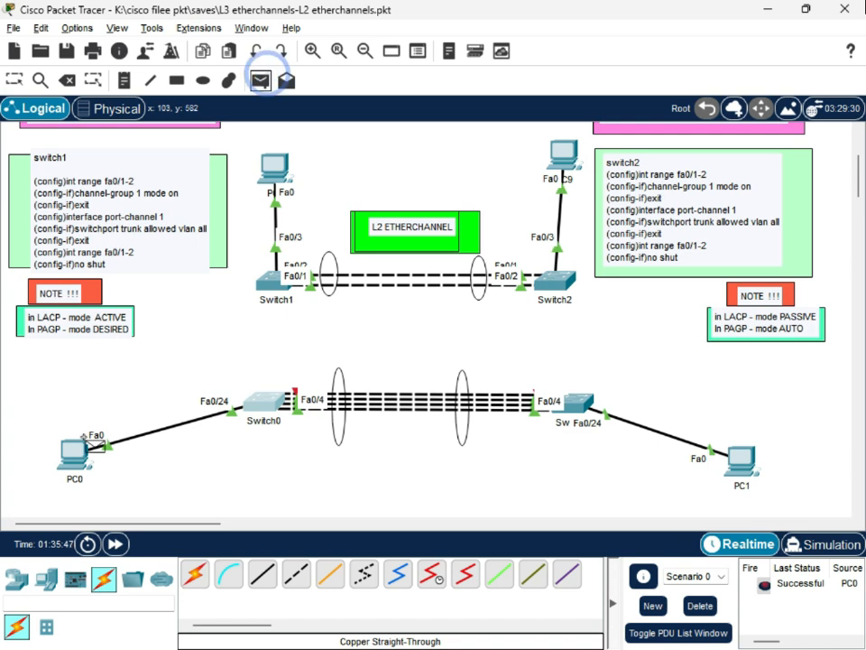
{"action": "left_click", "coordinate": [72, 455]}
{"action": "left_click", "coordinate": [742, 460]}
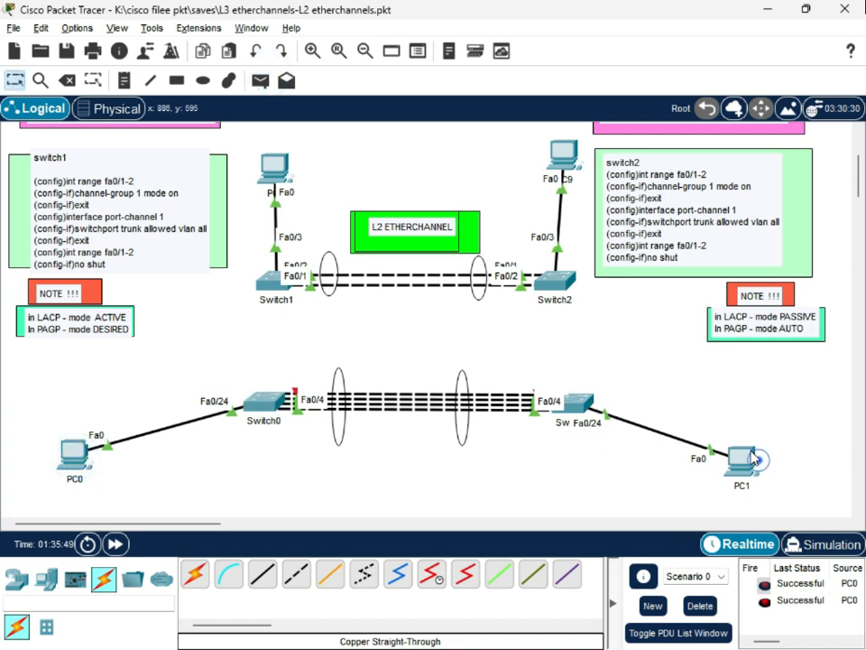
Display SW1's MAC address table again and examine the ports its entries use, then return to the topology.
{"action": "left_click", "coordinate": [279, 399]}
{"action": "left_click", "coordinate": [330, 546]}
{"action": "key", "text": "Up"}
{"action": "key", "text": "Up"}
{"action": "key", "text": "Up"}
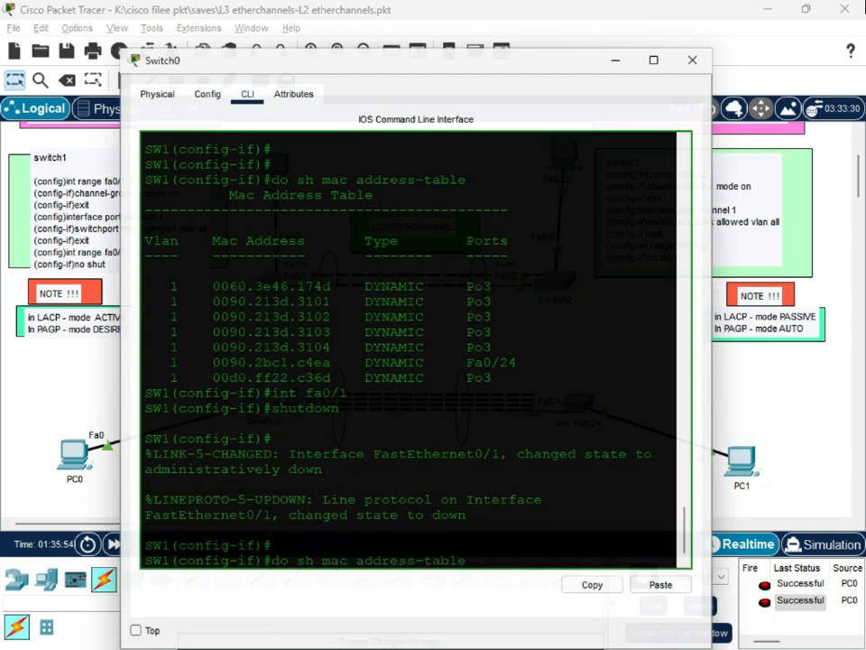
{"action": "key", "text": "Return"}
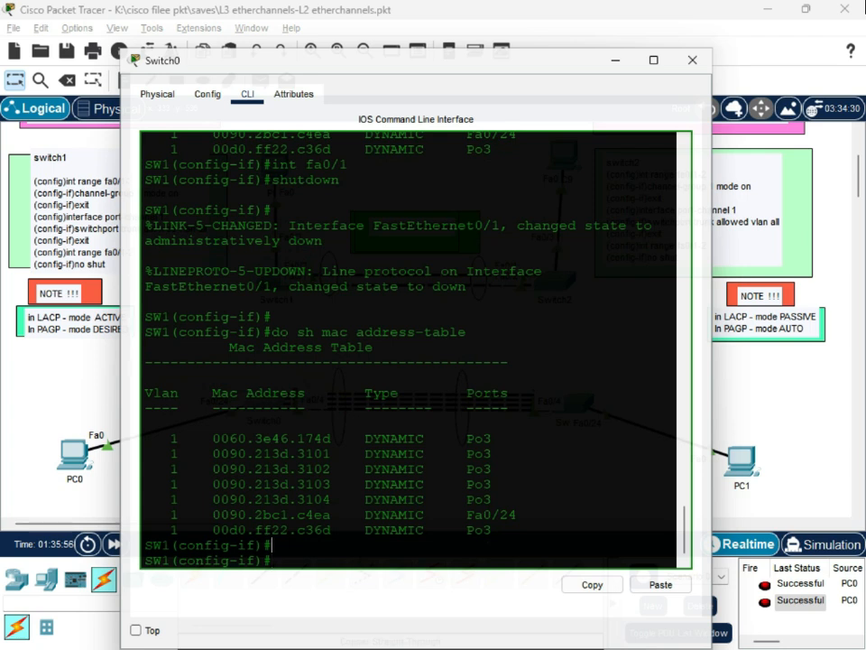
{"action": "left_click_drag", "start_coordinate": [487, 545], "coordinate": [162, 422]}
{"action": "scroll", "coordinate": [408, 350], "scroll_direction": "up", "scroll_amount": 3}
{"action": "scroll", "coordinate": [408, 350], "scroll_direction": "down", "scroll_amount": 3}
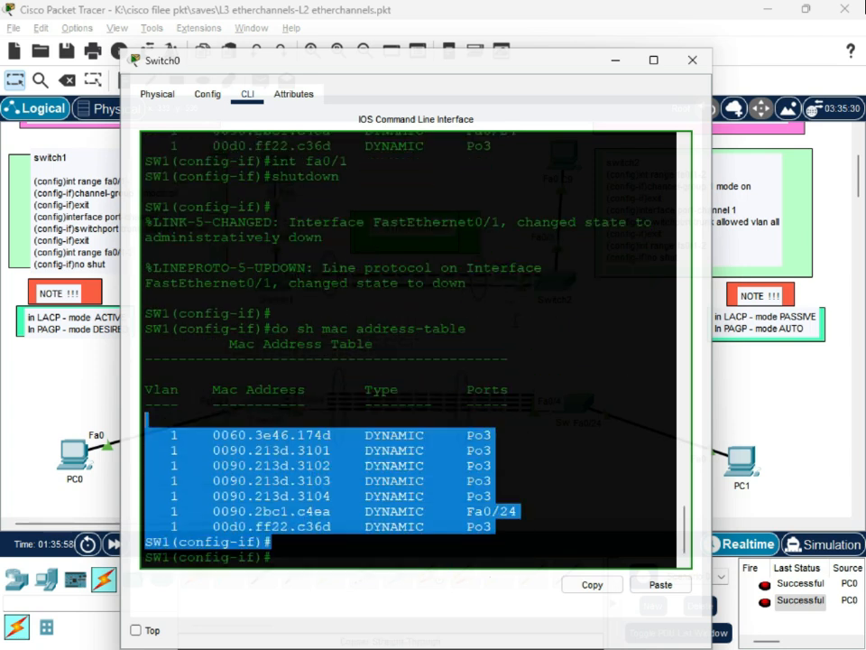
{"action": "left_click", "coordinate": [613, 61]}
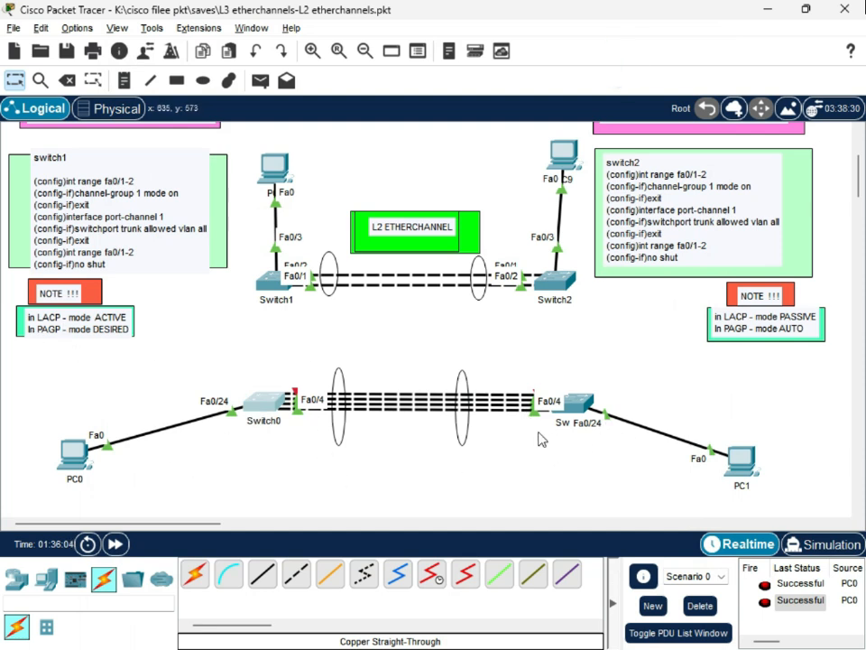
{"action": "scroll", "coordinate": [202, 442], "scroll_direction": "down", "scroll_amount": 1}
{"action": "left_click", "coordinate": [267, 342]}
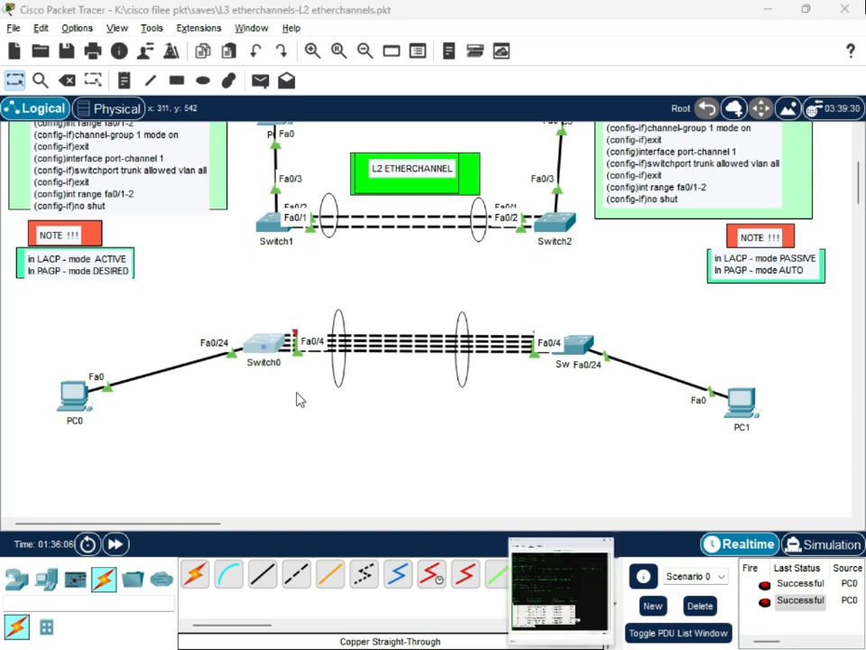
{"action": "left_click", "coordinate": [303, 575]}
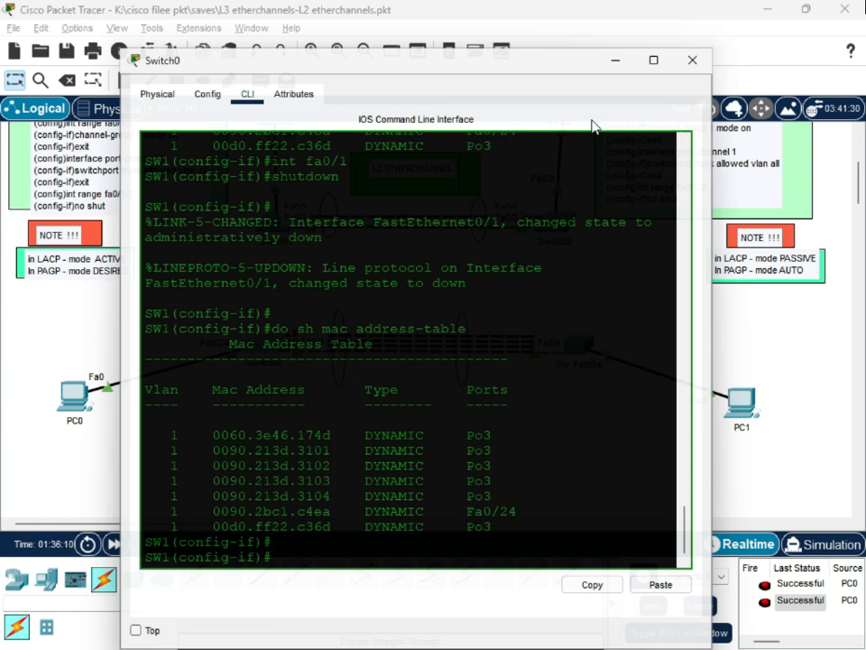
{"action": "left_click", "coordinate": [614, 65]}
{"action": "left_click", "coordinate": [260, 80]}
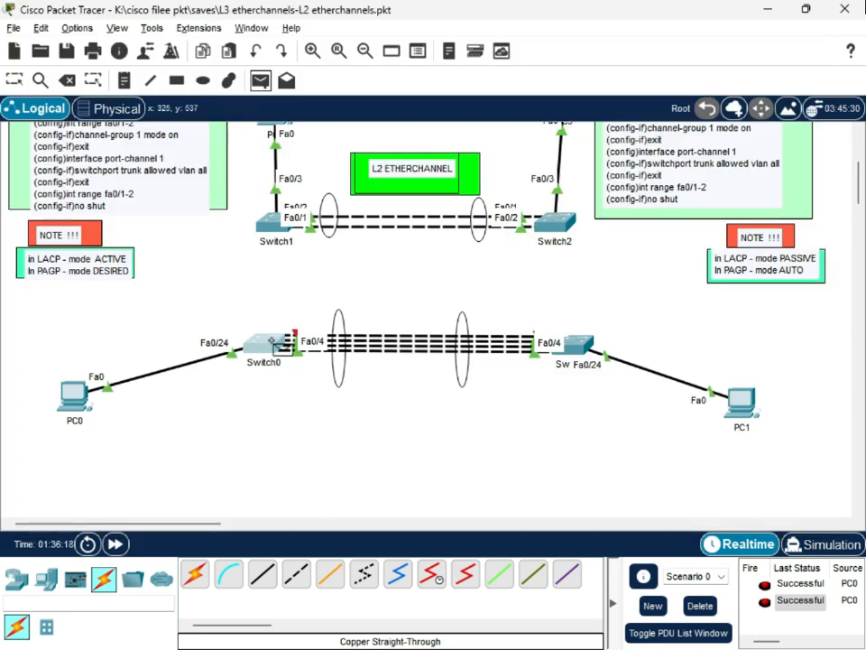
{"action": "left_click", "coordinate": [271, 342]}
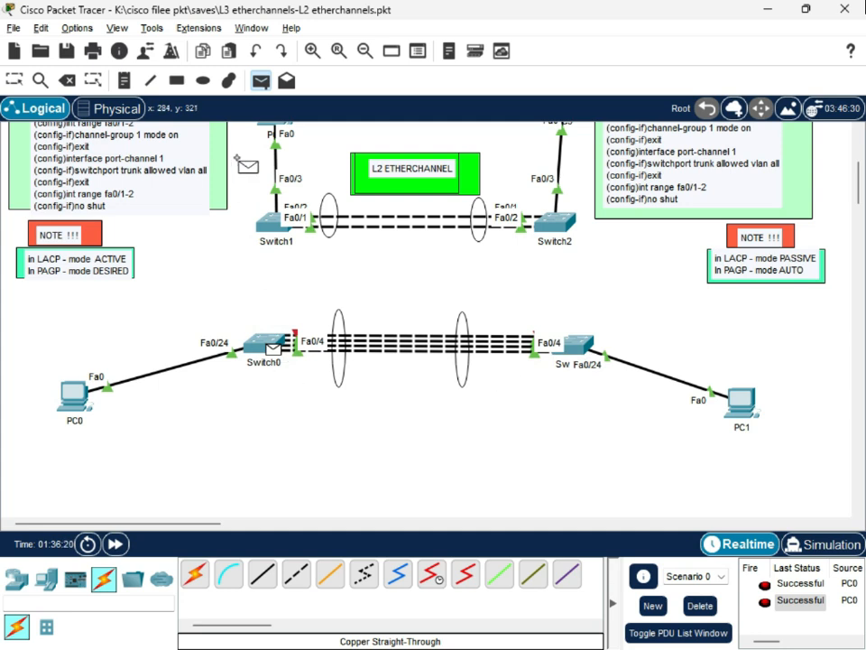
{"action": "key", "text": "Escape"}
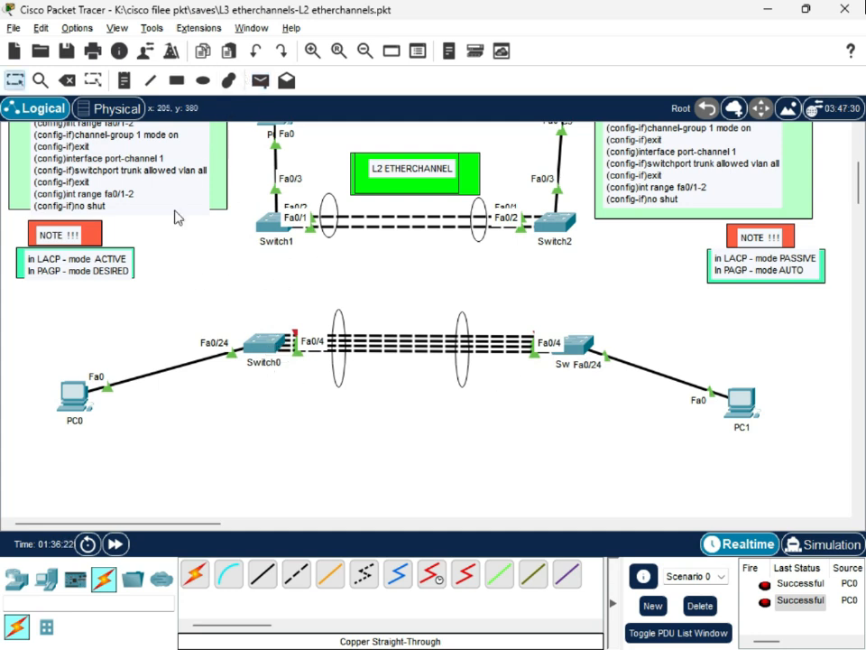
Connect FastEthernet0/5 on Switch0 to FastEthernet0/5 on Switch3 with a copper cross-over cable.
{"action": "left_click", "coordinate": [296, 574]}
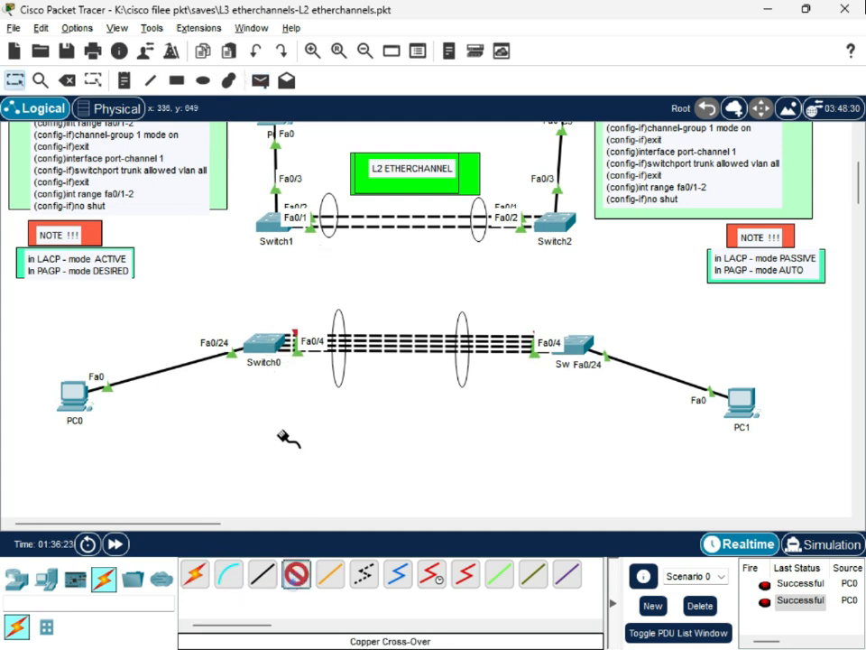
{"action": "left_click", "coordinate": [264, 341]}
{"action": "left_click", "coordinate": [350, 31]}
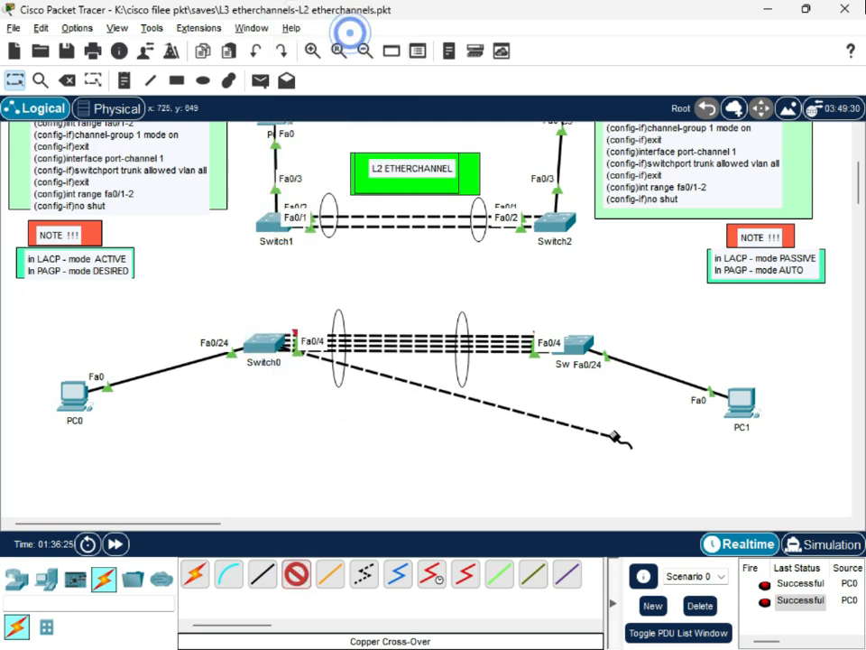
{"action": "left_click", "coordinate": [575, 352]}
{"action": "left_click", "coordinate": [627, 32]}
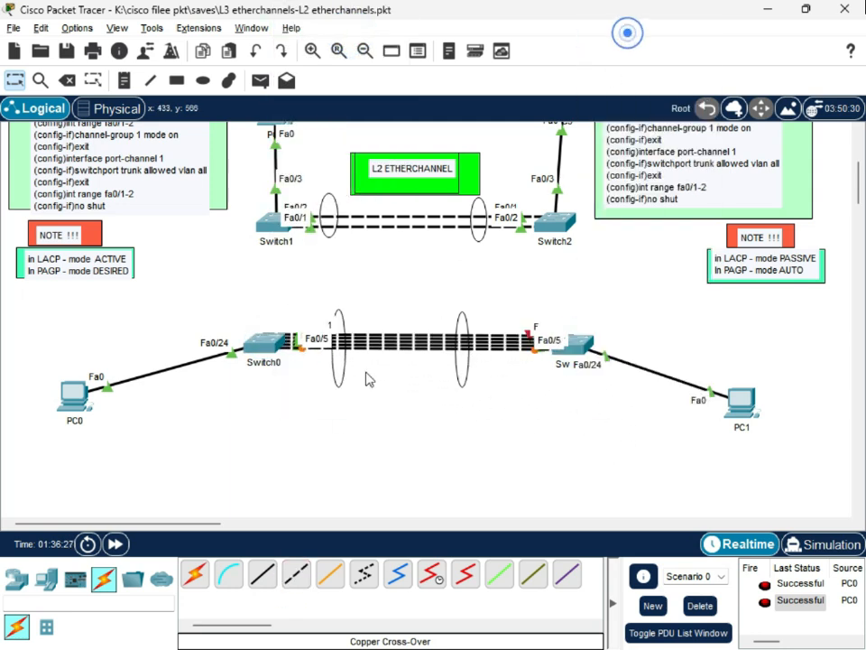
Add a second copper cross-over link between Switch0 and Switch3 using FastEthernet0/6 on both switches.
{"action": "left_click", "coordinate": [276, 577]}
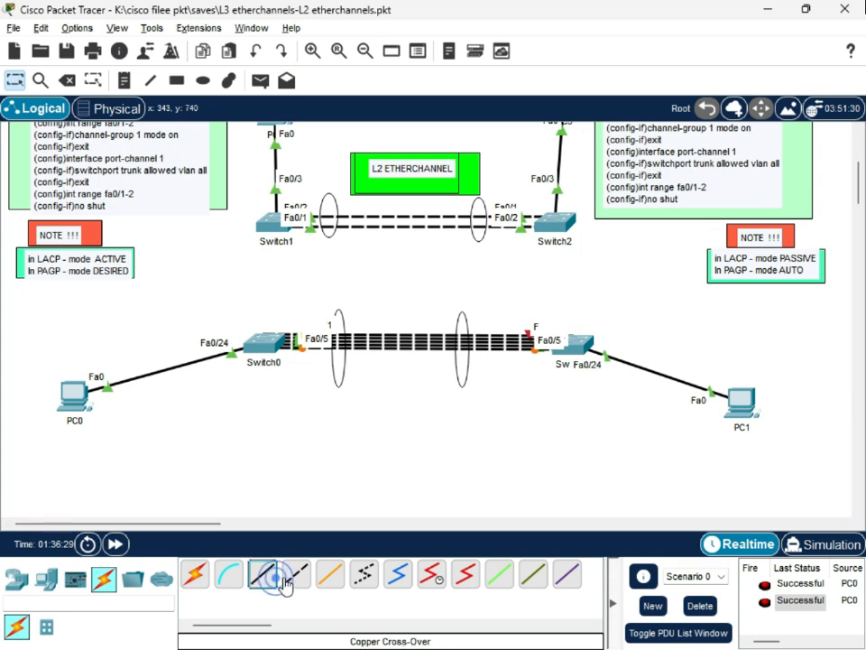
{"action": "left_click", "coordinate": [269, 345]}
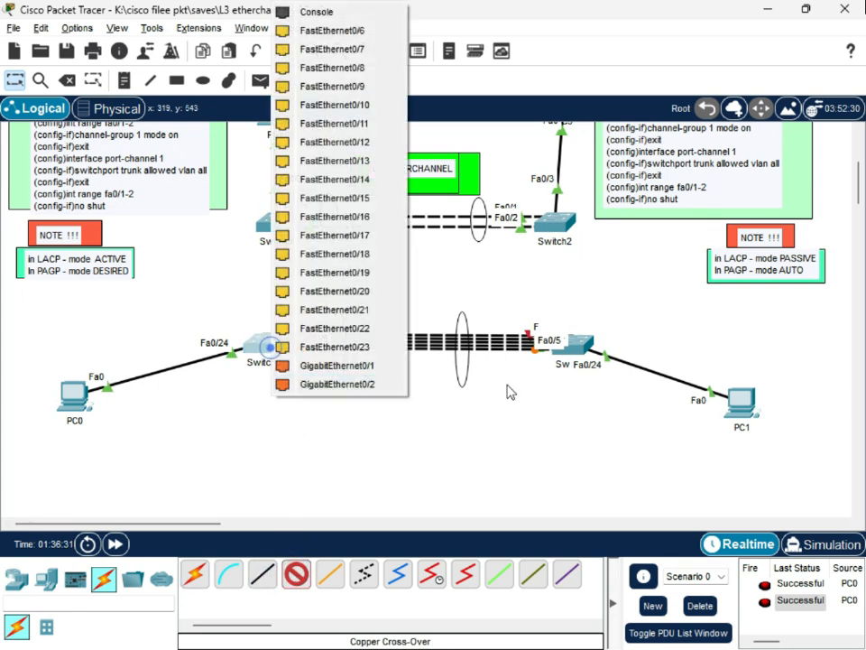
{"action": "left_click", "coordinate": [375, 34]}
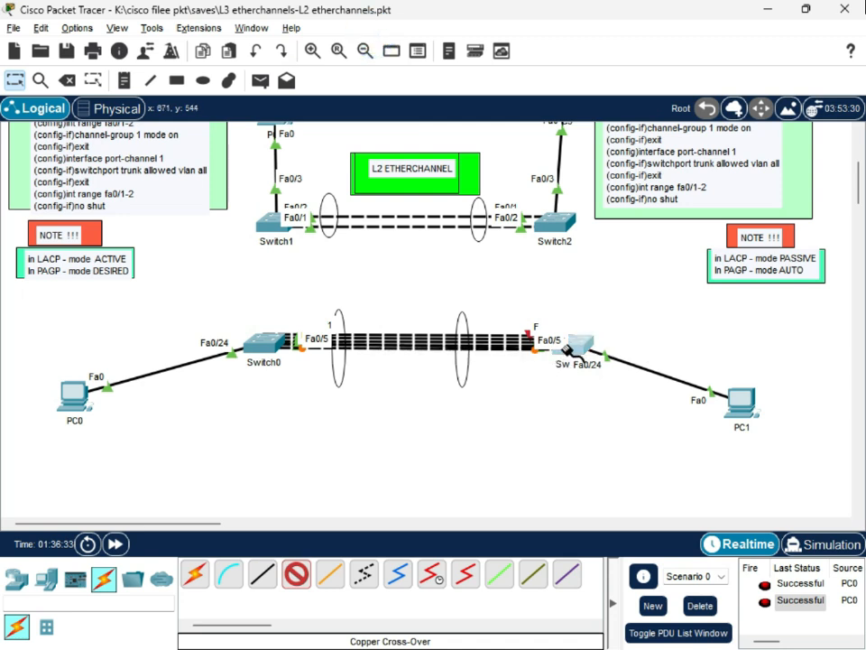
{"action": "left_click", "coordinate": [568, 350]}
{"action": "left_click", "coordinate": [602, 30]}
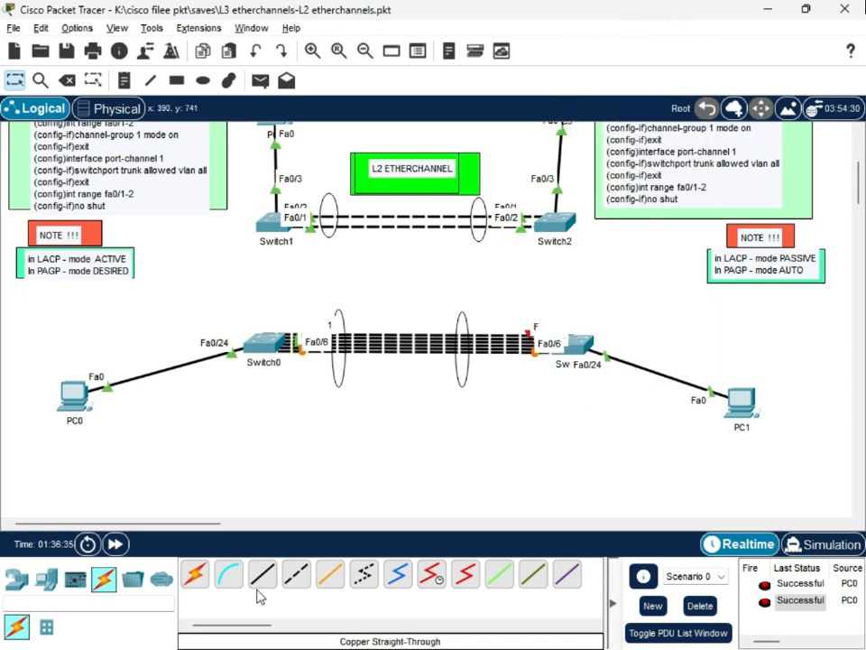
Add a third copper cross-over link between Switch0 and Switch3 using FastEthernet0/7 on both switches.
{"action": "left_click", "coordinate": [297, 573]}
{"action": "left_click", "coordinate": [267, 346]}
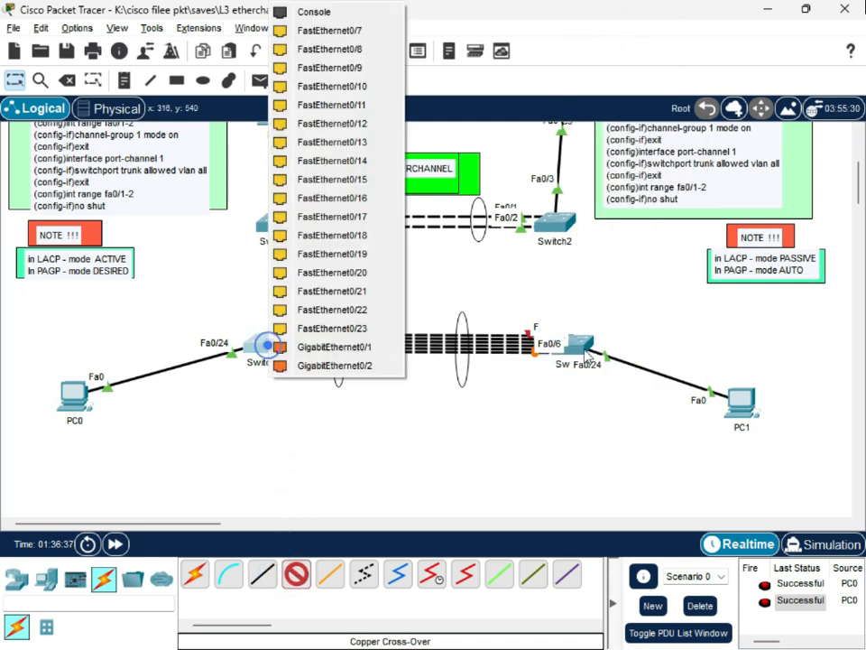
{"action": "left_click", "coordinate": [332, 30]}
{"action": "left_click", "coordinate": [582, 347]}
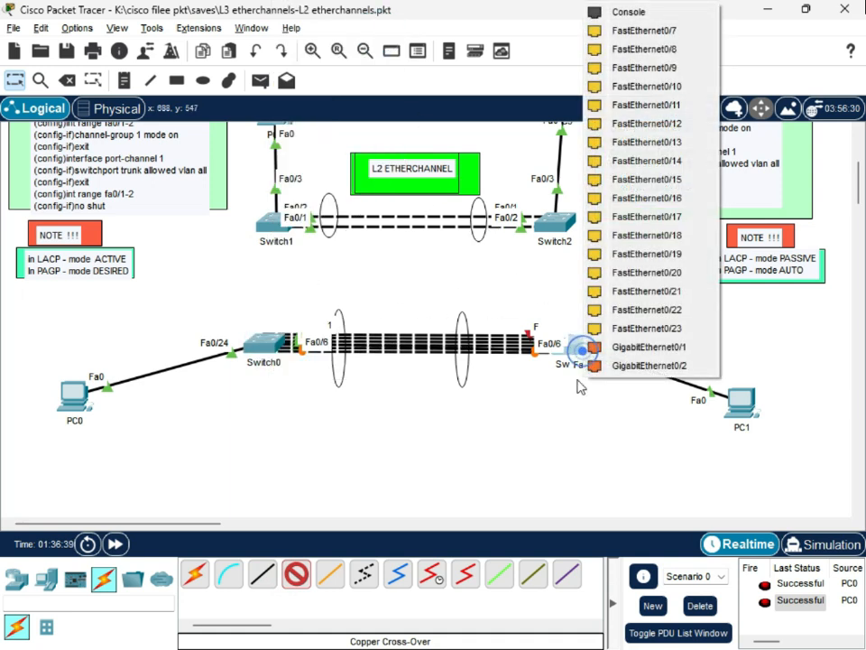
{"action": "left_click", "coordinate": [681, 30]}
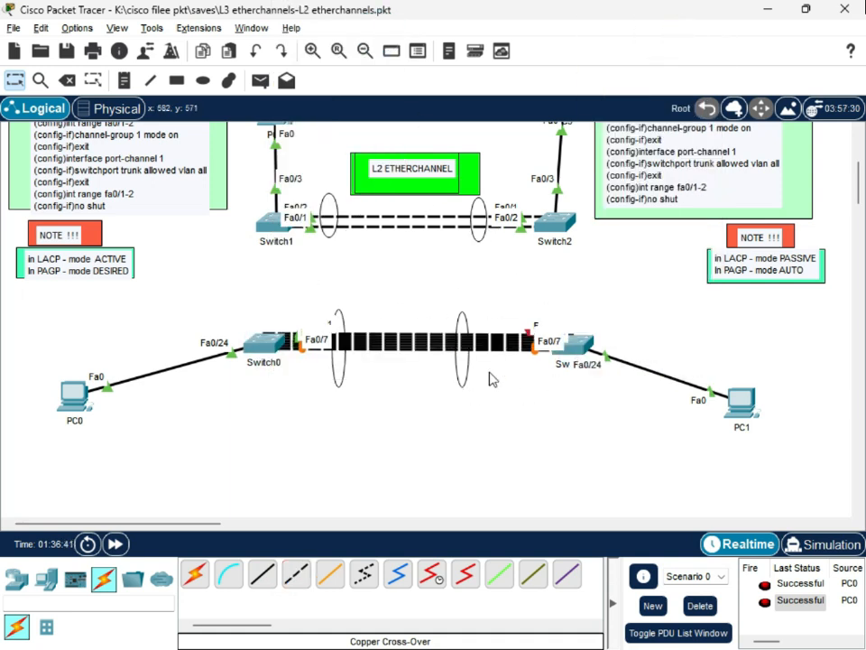
Shift the ellipse around the links on the Switch3 side slightly upward.
{"action": "left_click_drag", "start_coordinate": [467, 348], "coordinate": [465, 340]}
{"action": "left_click", "coordinate": [462, 315]}
{"action": "left_click", "coordinate": [488, 397]}
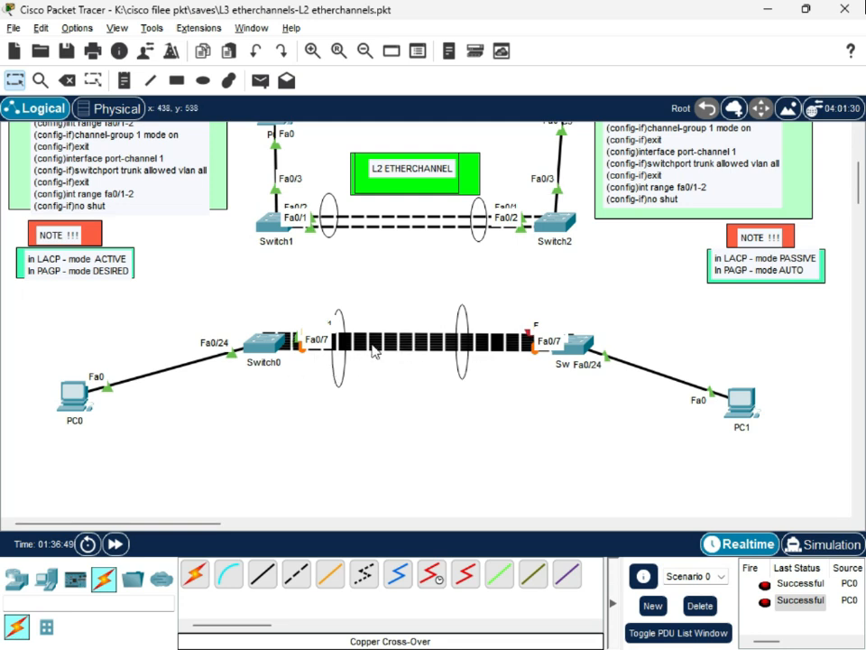
Open Switch0's command line and exit interface configuration to return to global configuration mode.
{"action": "left_click", "coordinate": [259, 349]}
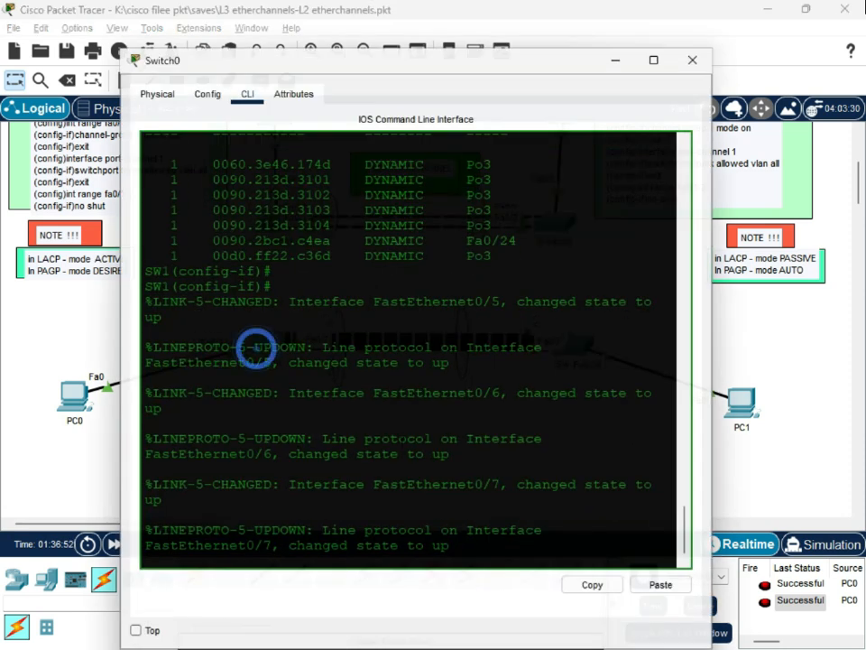
{"action": "left_click", "coordinate": [409, 563]}
{"action": "type", "text": "."}
{"action": "key", "text": "Return"}
{"action": "key", "text": "Return"}
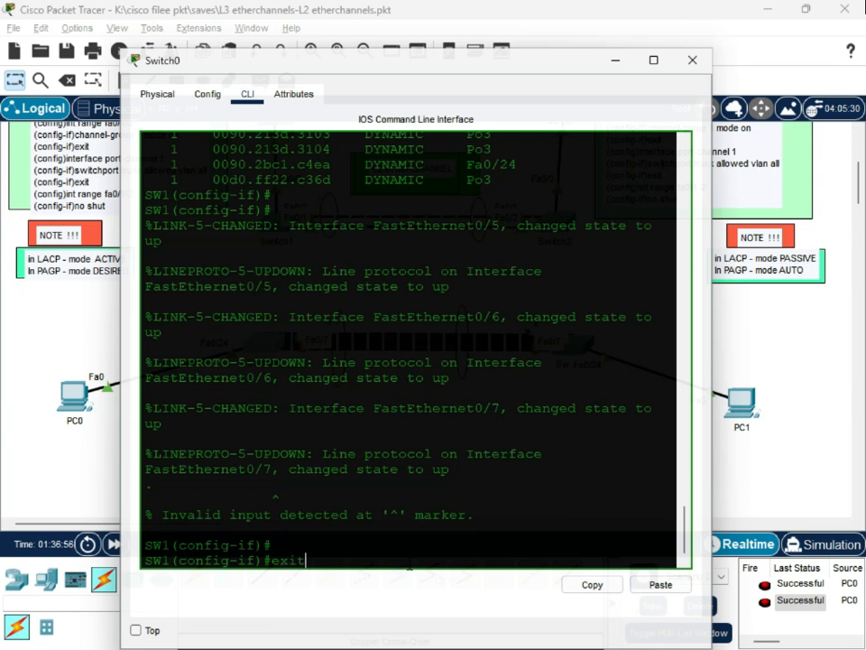
{"action": "type", "text": "exit"}
{"action": "key", "text": "Return"}
{"action": "key", "text": "Return"}
{"action": "key", "text": "Return"}
{"action": "key", "text": "BackSpace"}
{"action": "key", "text": "BackSpace"}
{"action": "key", "text": "BackSpace"}
{"action": "type", "text": "int fa0/1"}
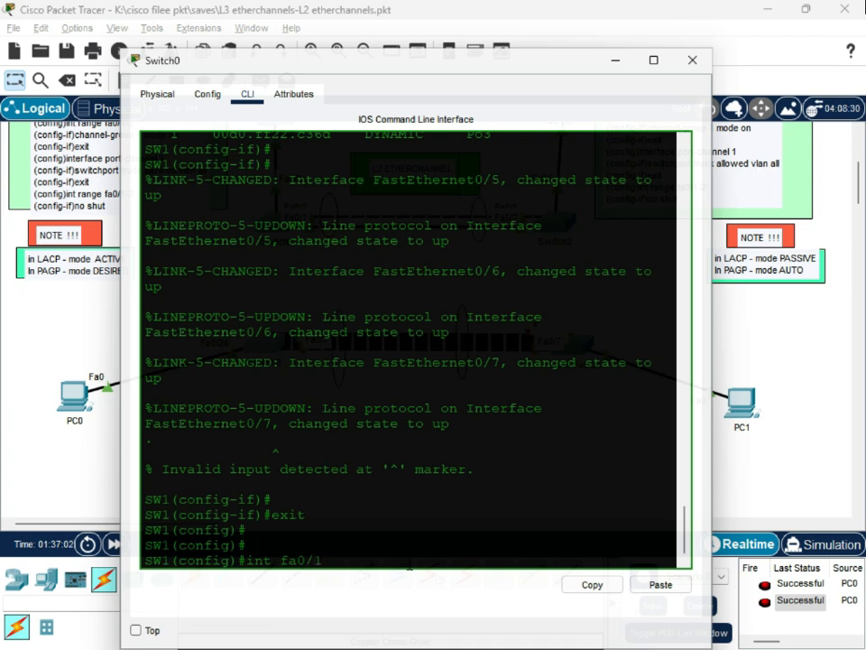
{"action": "key", "text": "BackSpace"}
{"action": "key", "text": "BackSpace"}
{"action": "key", "text": "BackSpace"}
{"action": "key", "text": "BackSpace"}
{"action": "key", "text": "BackSpace"}
{"action": "key", "text": "BackSpace"}
{"action": "key", "text": "BackSpace"}
{"action": "key", "text": "BackSpace"}
{"action": "key", "text": "BackSpace"}
Display the full brief IP interface summary on SW1 with do sh ip int br.
{"action": "type", "text": "do sh ip int br"}
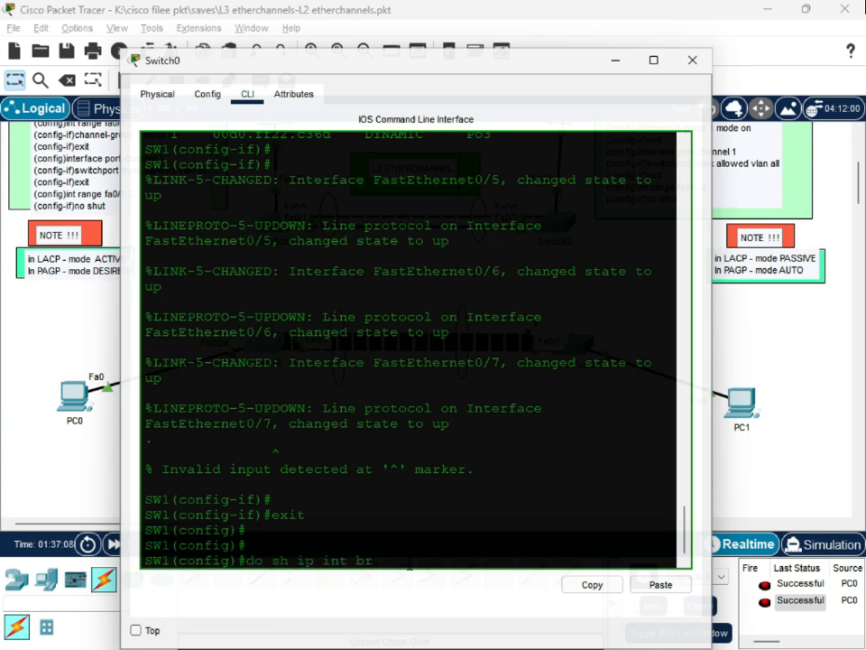
{"action": "key", "text": "Return"}
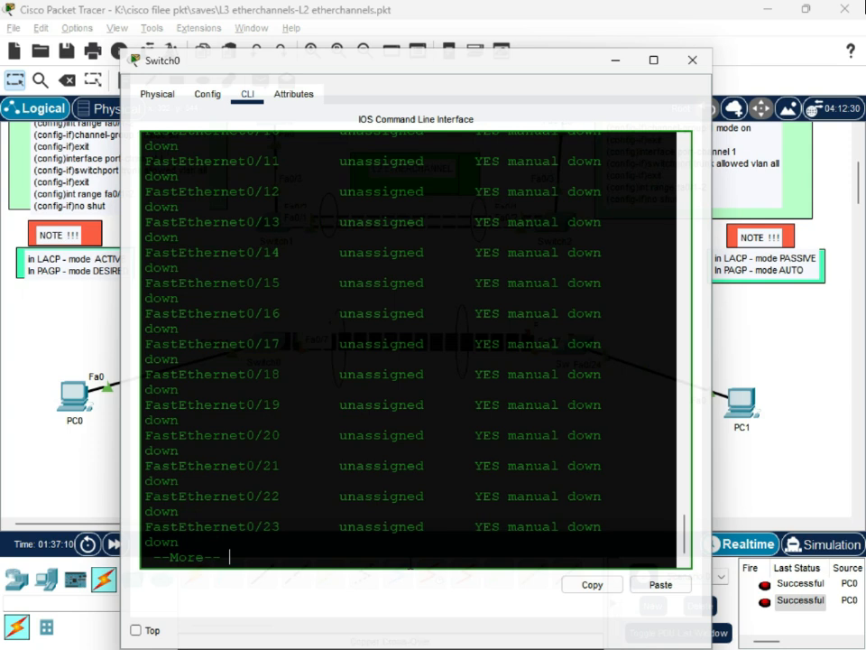
{"action": "key", "text": "Return"}
{"action": "key", "text": "Return"}
{"action": "key", "text": "Return"}
{"action": "key", "text": "Return"}
{"action": "key", "text": "Return"}
{"action": "key", "text": "Return"}
{"action": "key", "text": "Return"}
{"action": "key", "text": "Return"}
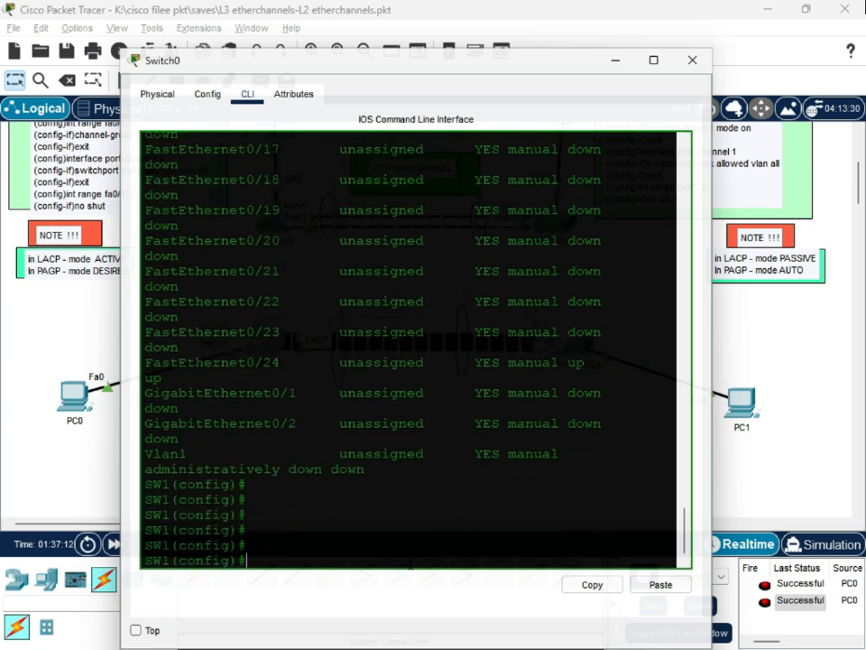
Examine the status of FastEthernet0/5 to FastEthernet0/7 in SW1's interface summary, then return to the topology.
{"action": "scroll", "coordinate": [411, 347], "scroll_direction": "up", "scroll_amount": 10}
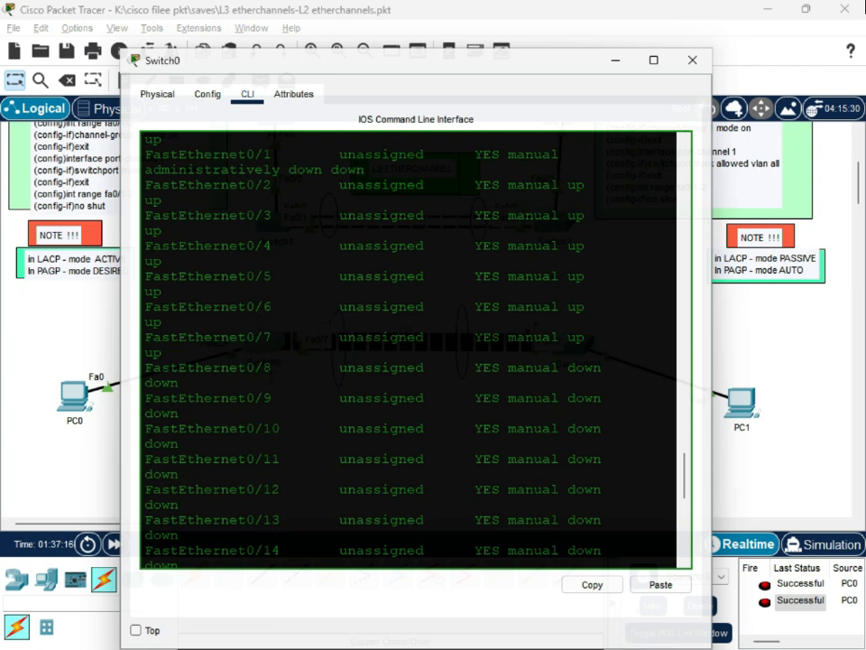
{"action": "triple_click", "coordinate": [280, 344]}
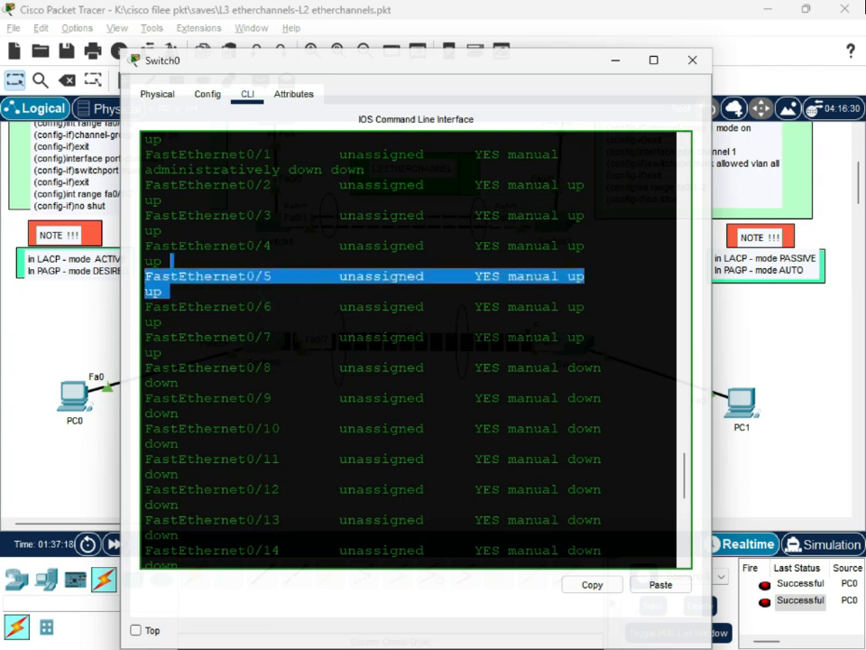
{"action": "left_click_drag", "start_coordinate": [77, 343], "coordinate": [78, 275]}
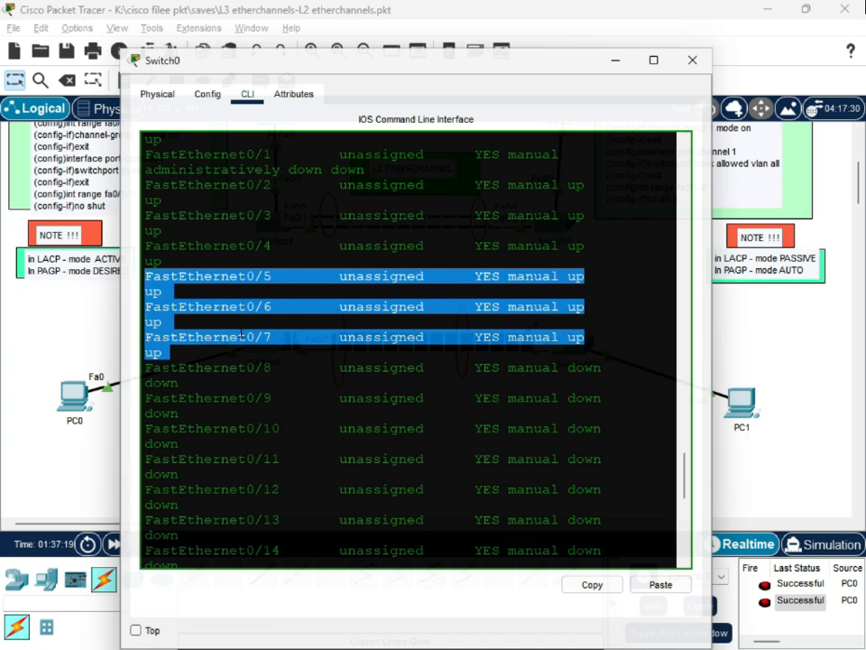
{"action": "left_click", "coordinate": [216, 346]}
{"action": "left_click_drag", "start_coordinate": [214, 358], "coordinate": [124, 277]}
{"action": "left_click_drag", "start_coordinate": [500, 65], "coordinate": [657, 198]}
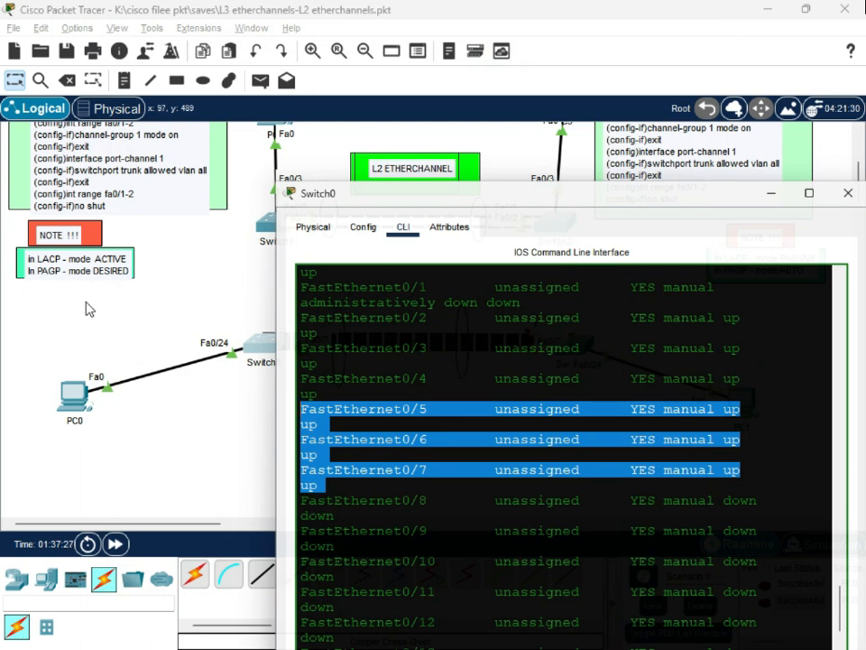
{"action": "left_click", "coordinate": [158, 299]}
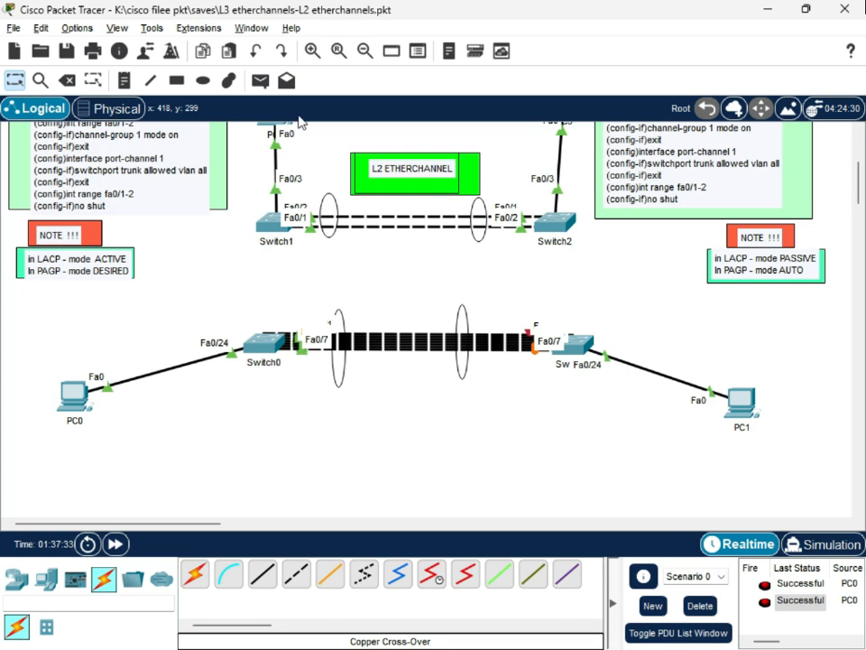
{"action": "left_click", "coordinate": [269, 346]}
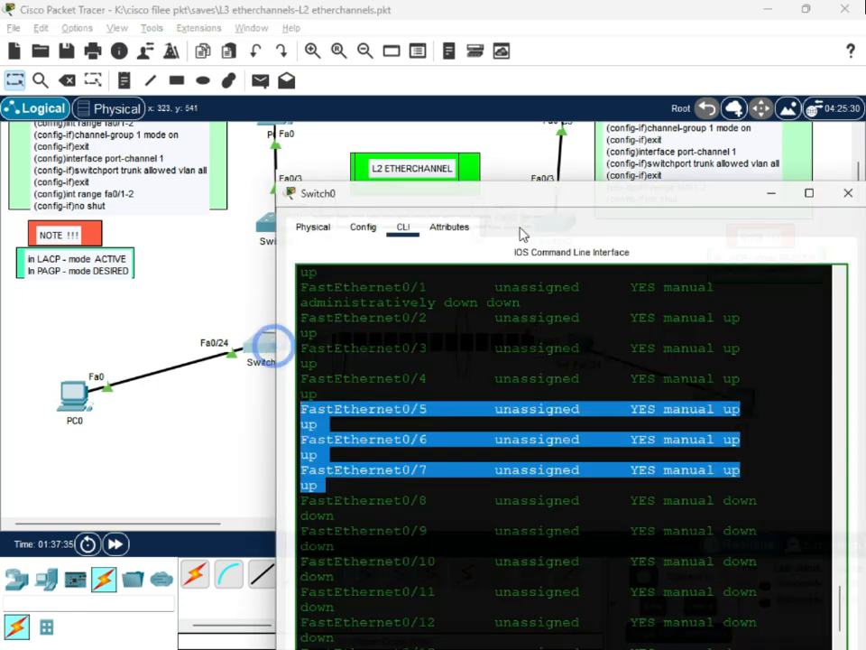
{"action": "left_click_drag", "start_coordinate": [585, 195], "coordinate": [543, 193]}
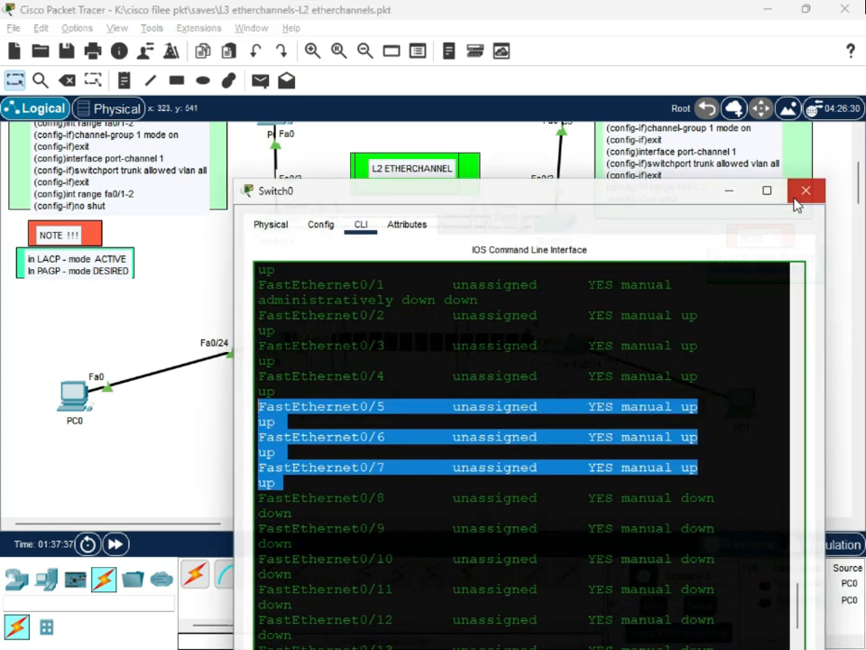
{"action": "left_click", "coordinate": [800, 194]}
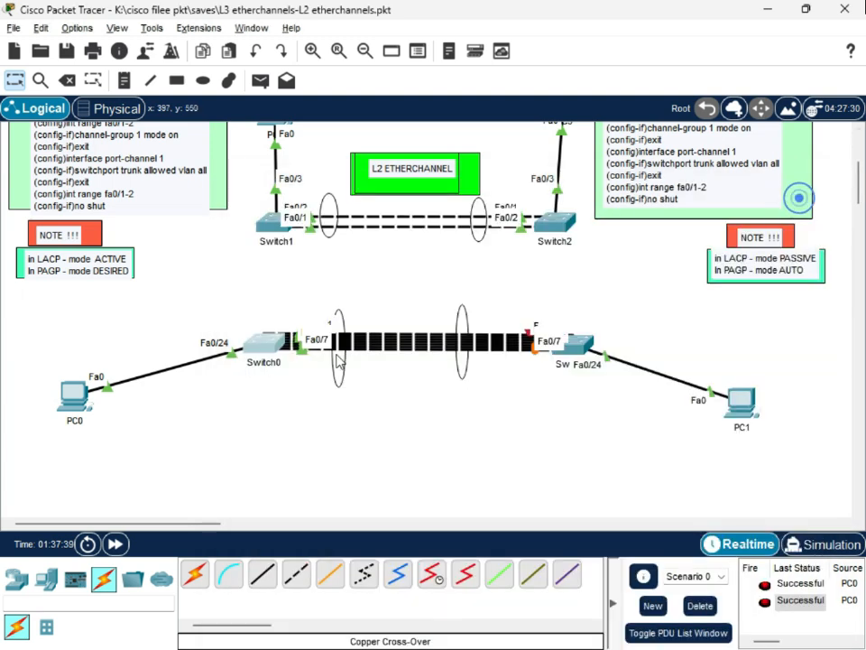
Open Switch0's command line and enter range configuration for interfaces fa0/5-7.
{"action": "left_click", "coordinate": [265, 352]}
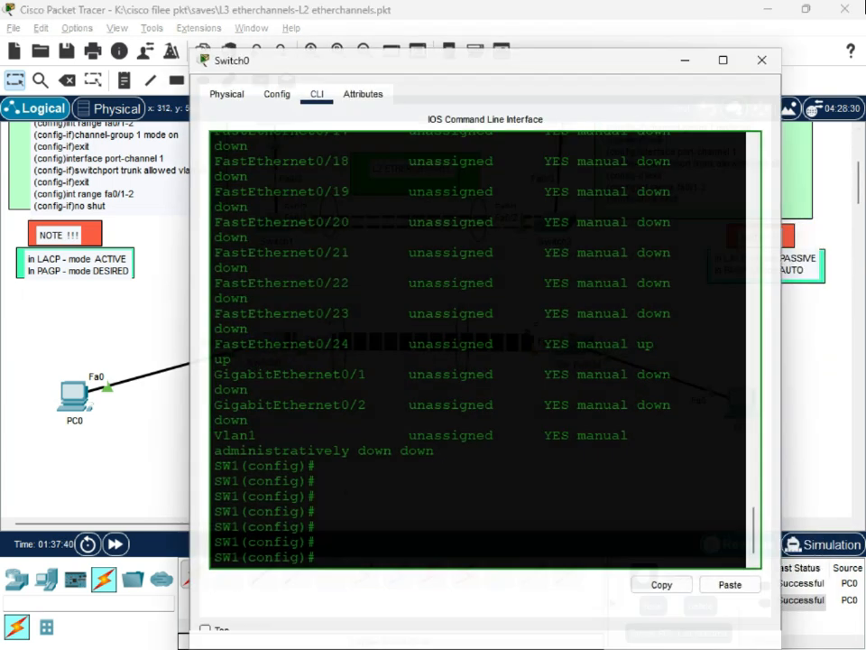
{"action": "left_click", "coordinate": [346, 551]}
{"action": "type", "text": "int"}
{"action": "type", "text": " rnage "}
{"action": "type", "text": "ange"}
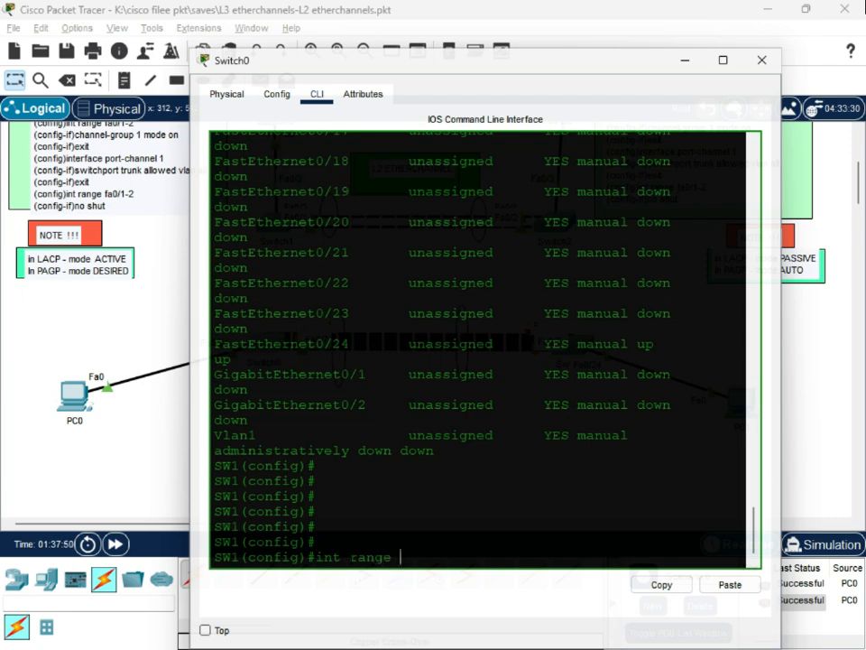
{"action": "type", "text": "fa0/5-7"}
{"action": "key", "text": "Return"}
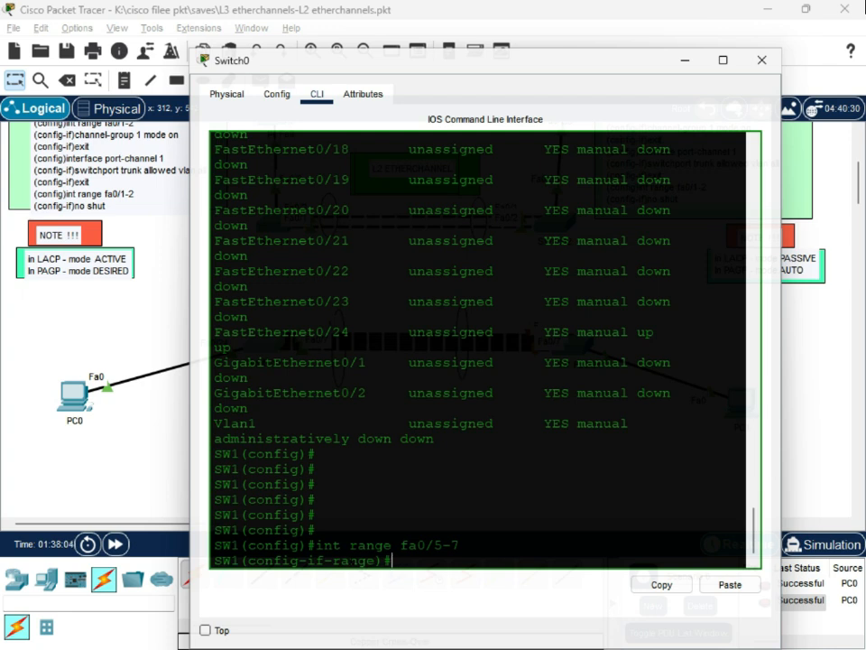
Try to assign interfaces fa0/5-7 on SW1 to channel group 2 with the mode keyword "desired".
{"action": "type", "text": "hannel-grp"}
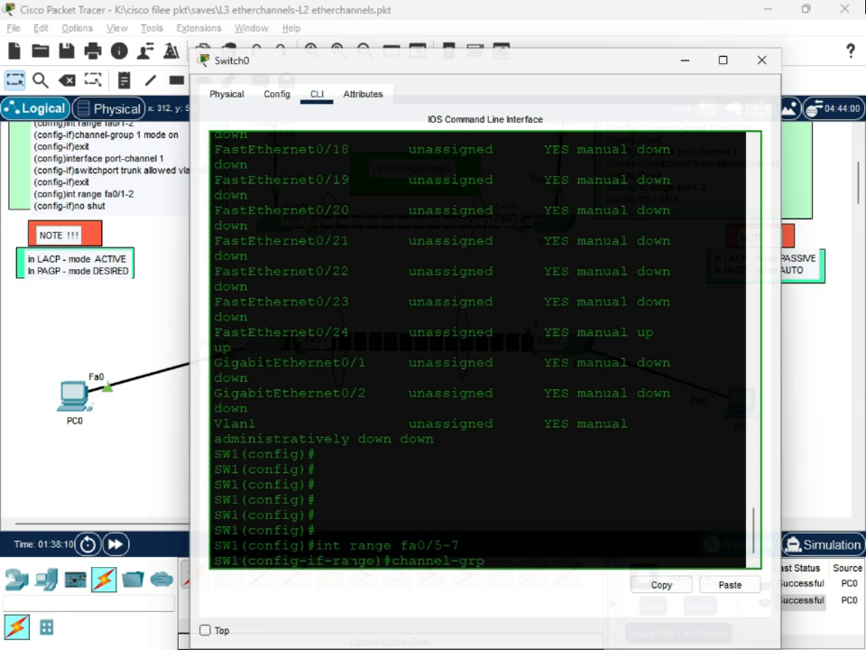
{"action": "key", "text": "BackSpace"}
{"action": "type", "text": "oup 2 mode desi"}
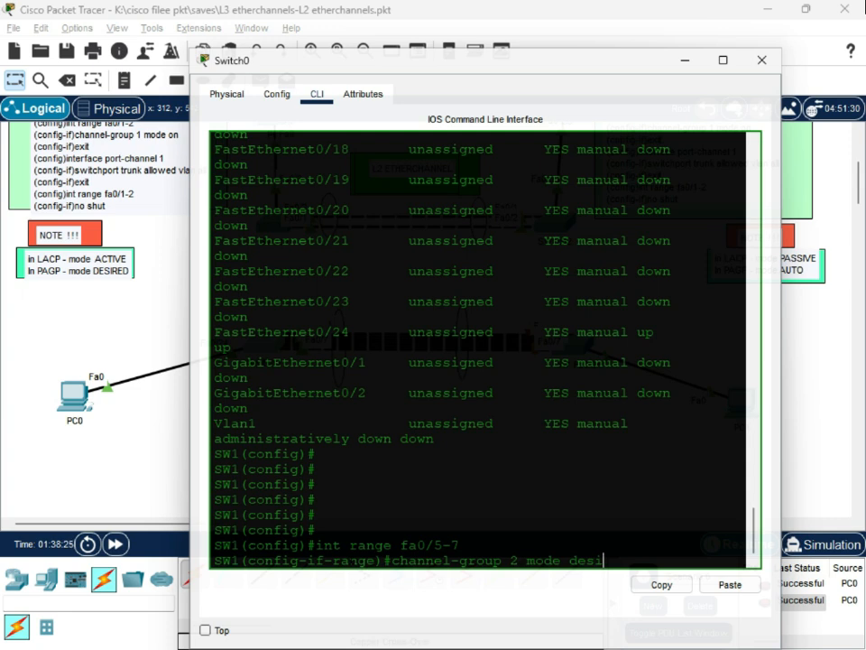
{"action": "type", "text": "ed\\\\d"}
{"action": "key", "text": "BackSpace"}
{"action": "key", "text": "BackSpace"}
{"action": "key", "text": "BackSpace"}
{"action": "key", "text": "BackSpace"}
{"action": "key", "text": "BackSpace"}
{"action": "type", "text": "d"}
{"action": "key", "text": "Return"}
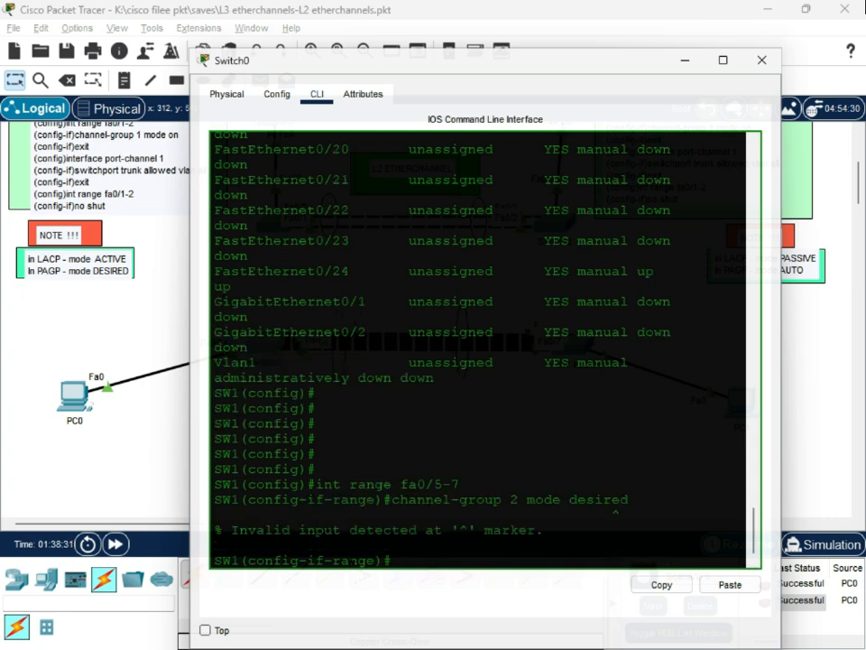
List the available mode keywords for channel-group 2 on SW1's interfaces fa0/5-7.
{"action": "key", "text": "Up"}
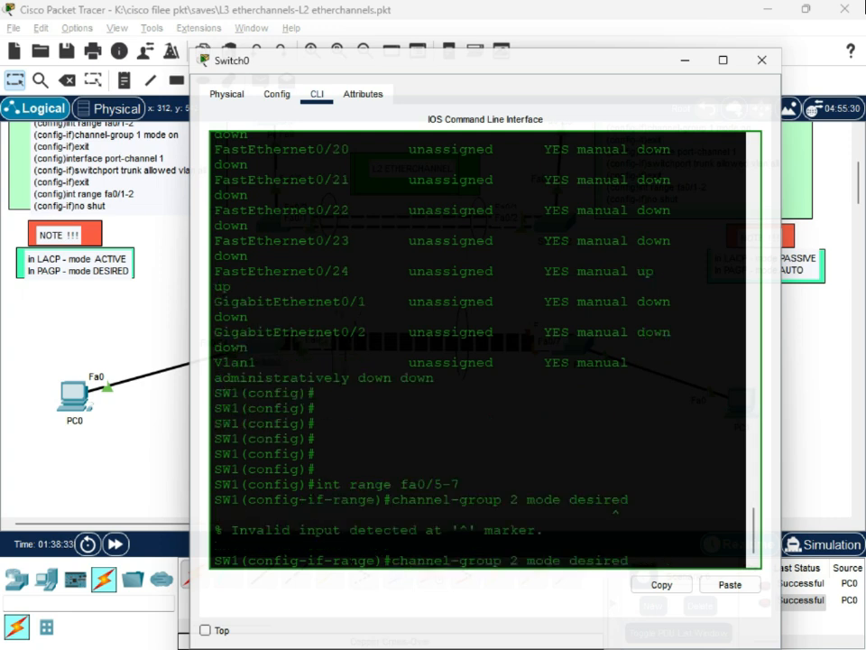
{"action": "key", "text": "BackSpace"}
{"action": "key", "text": "BackSpace"}
{"action": "key", "text": "BackSpace"}
{"action": "key", "text": "BackSpace"}
{"action": "key", "text": "BackSpace"}
{"action": "key", "text": "BackSpace"}
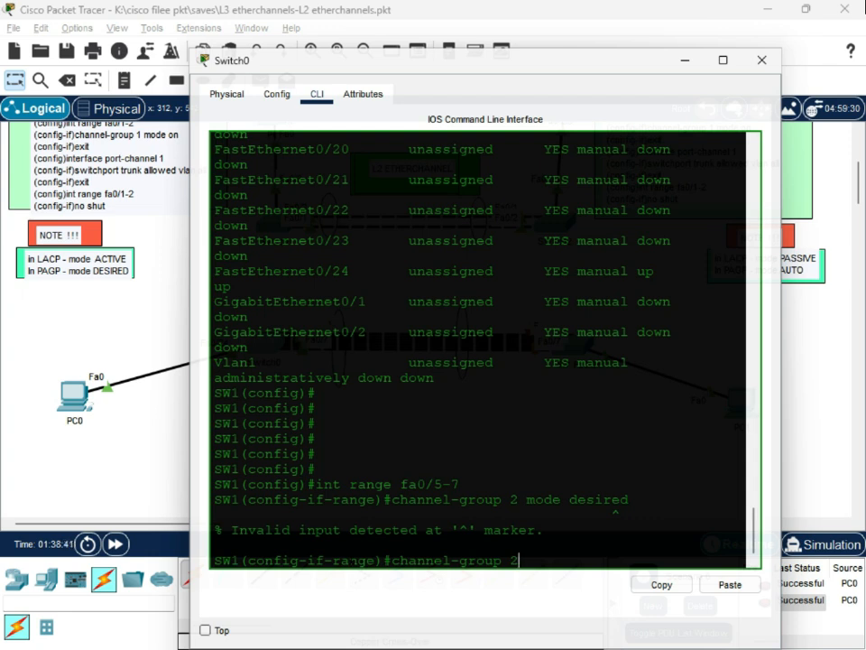
{"action": "type", "text": "mode ?"}
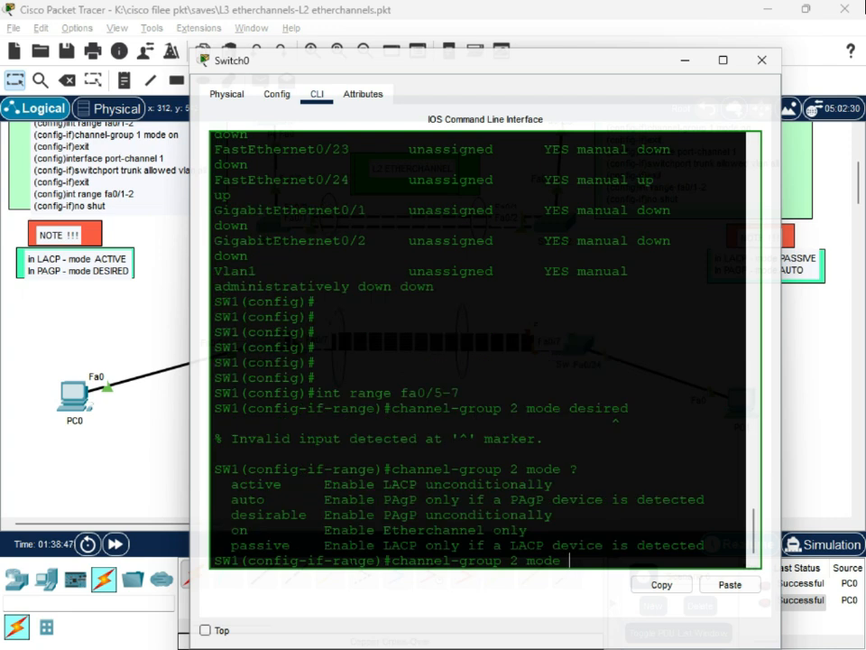
Try to assign interfaces fa0/5-7 on SW1 to channel group 2 with the mode keyword "desireble".
{"action": "type", "text": "desireb"}
{"action": "type", "text": "le"}
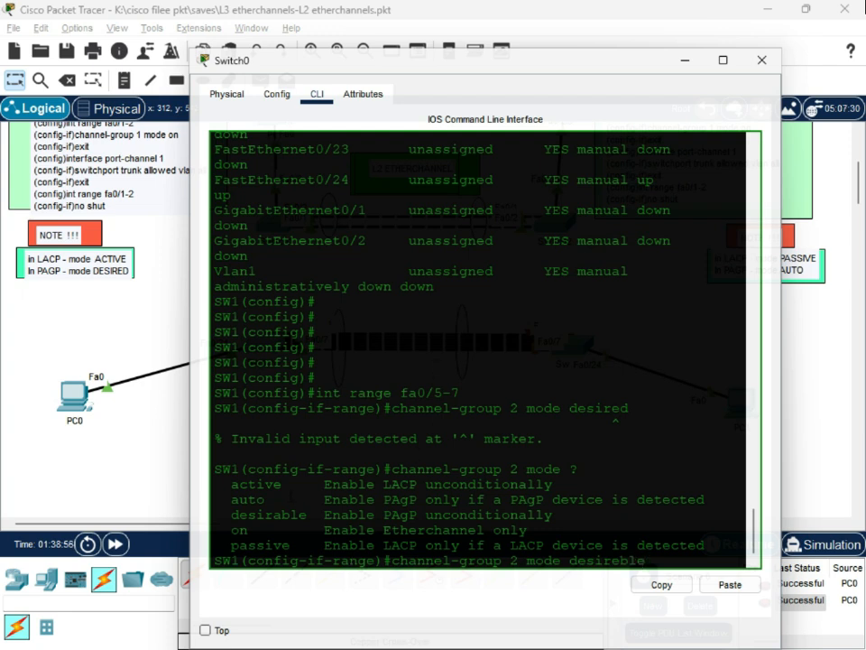
{"action": "left_click_drag", "start_coordinate": [288, 489], "coordinate": [556, 486]}
{"action": "left_click", "coordinate": [246, 516]}
{"action": "double_click", "coordinate": [574, 469]}
{"action": "double_click", "coordinate": [603, 560]}
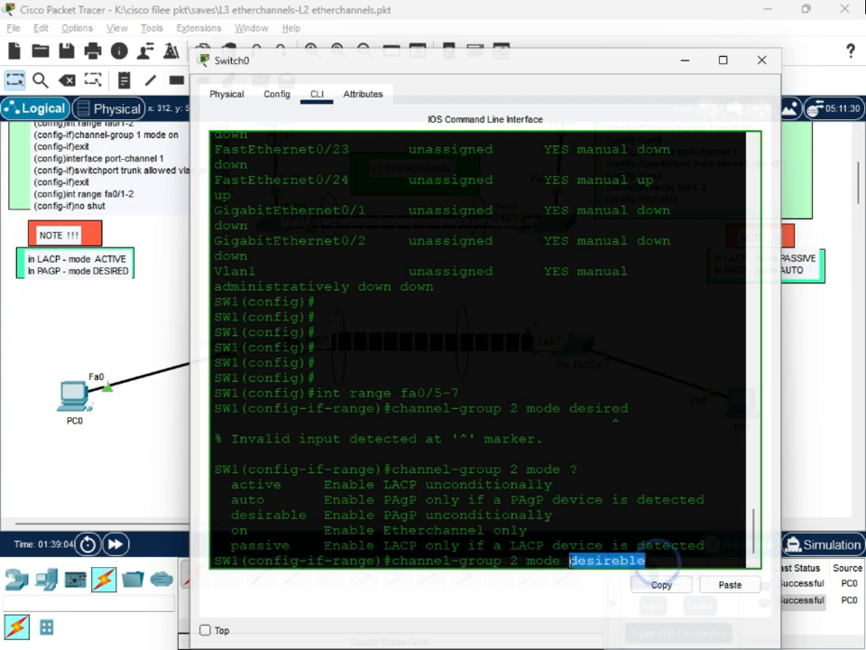
{"action": "left_click", "coordinate": [651, 567]}
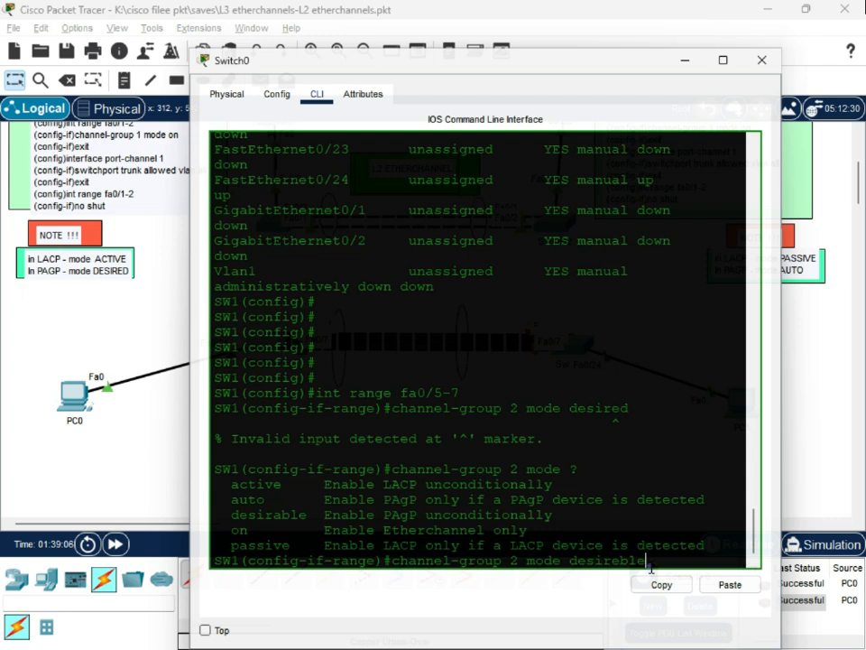
{"action": "key", "text": "Return"}
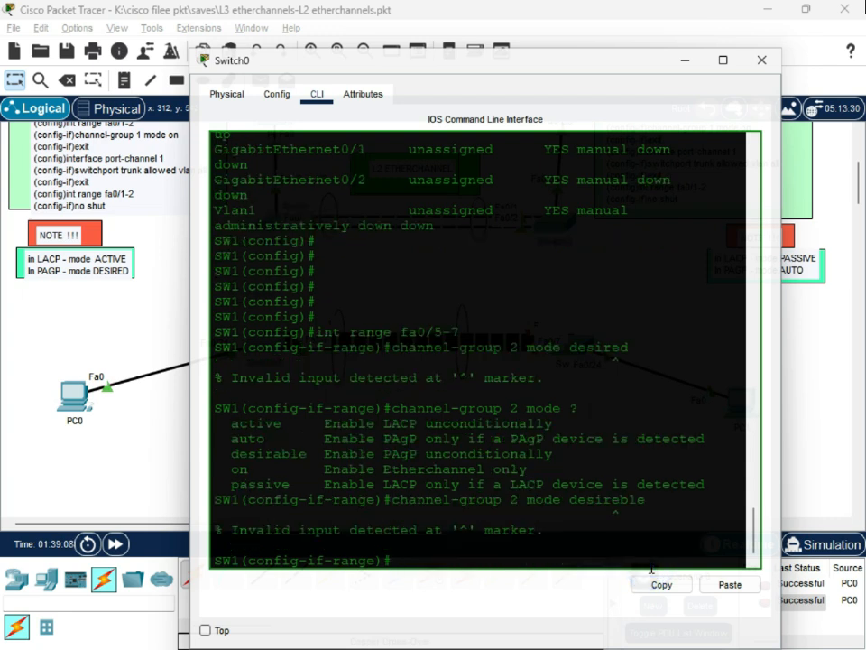
Correct the keyword and assign interfaces fa0/5-7 on SW1 to channel group 2 in desirable mode.
{"action": "key", "text": "Up"}
{"action": "key", "text": "Left"}
{"action": "key", "text": "Left"}
{"action": "key", "text": "Left"}
{"action": "key", "text": "BackSpace"}
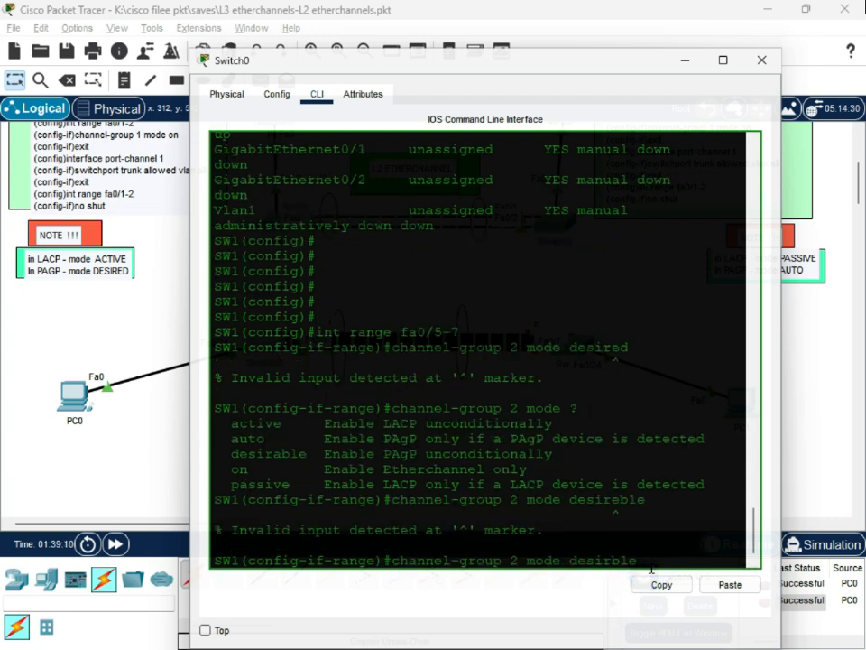
{"action": "type", "text": "a"}
{"action": "type", "text": "a"}
{"action": "key", "text": "Return"}
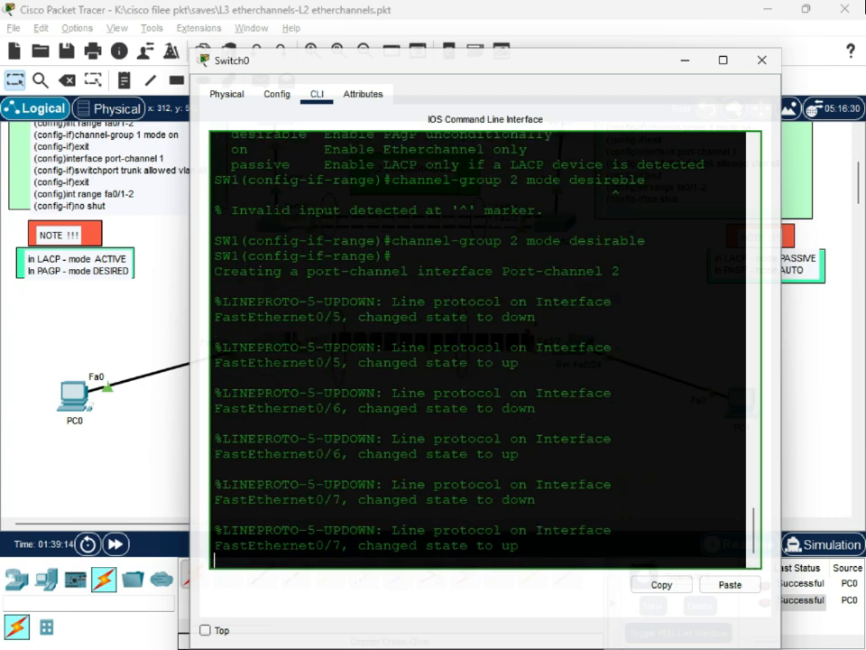
Examine the port-channel creation messages on SW1 and the topology's links to Switch3, then return to a fresh prompt.
{"action": "left_click_drag", "start_coordinate": [532, 546], "coordinate": [260, 271]}
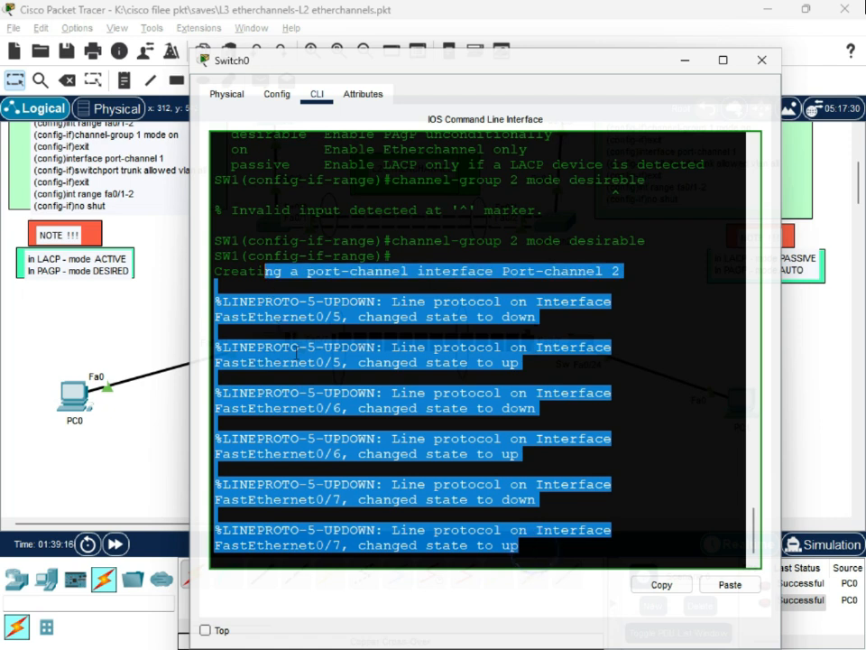
{"action": "left_click", "coordinate": [456, 451]}
{"action": "left_click_drag", "start_coordinate": [452, 63], "coordinate": [605, 428]}
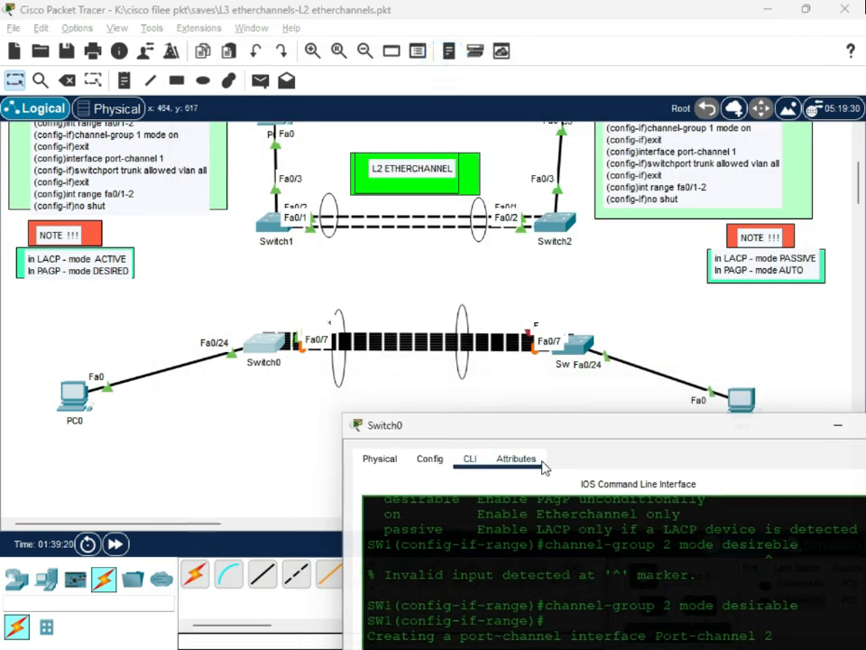
{"action": "left_click_drag", "start_coordinate": [591, 435], "coordinate": [541, 118]}
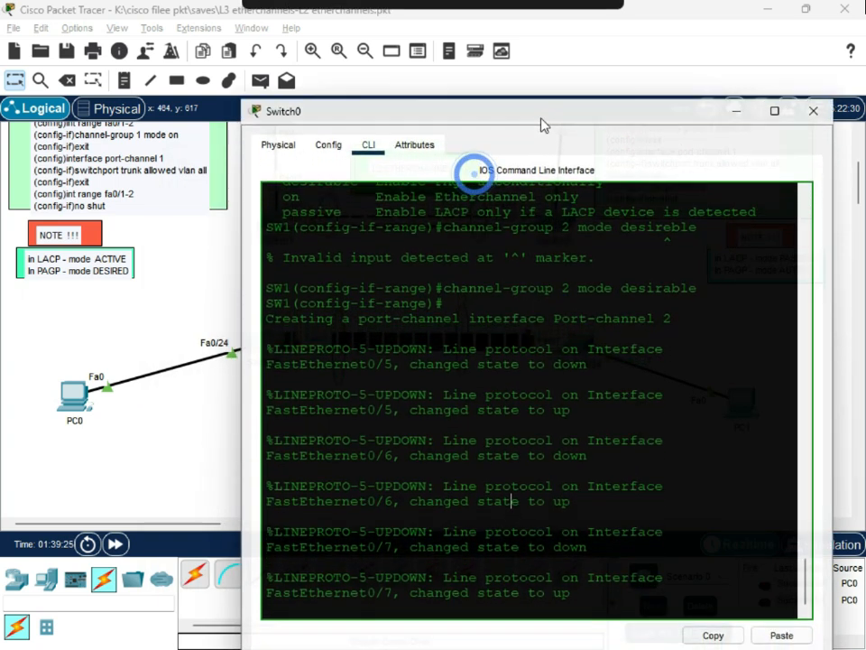
{"action": "left_click", "coordinate": [682, 583]}
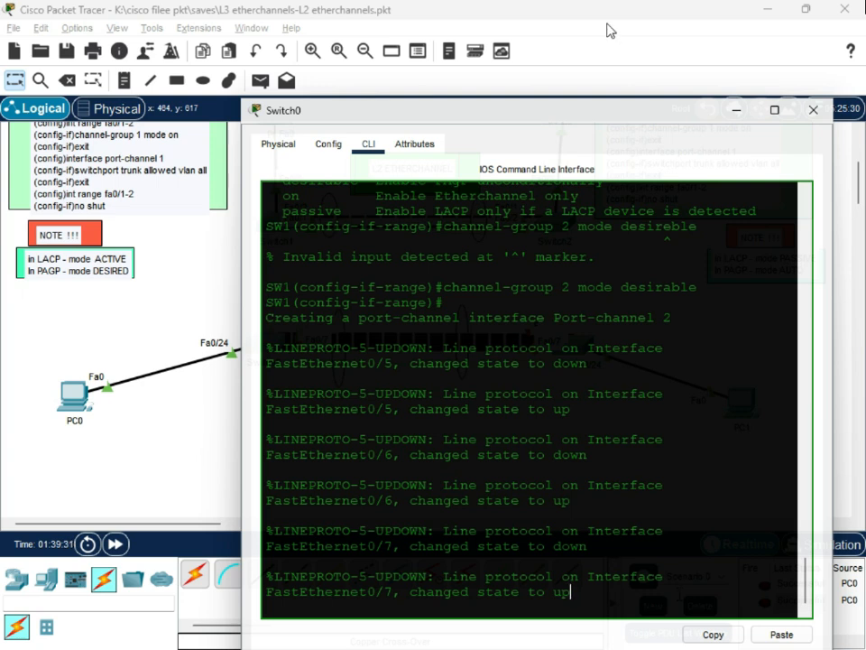
{"action": "key", "text": "Return"}
{"action": "key", "text": "Return"}
{"action": "key", "text": "Return"}
{"action": "key", "text": "Return"}
{"action": "key", "text": "Return"}
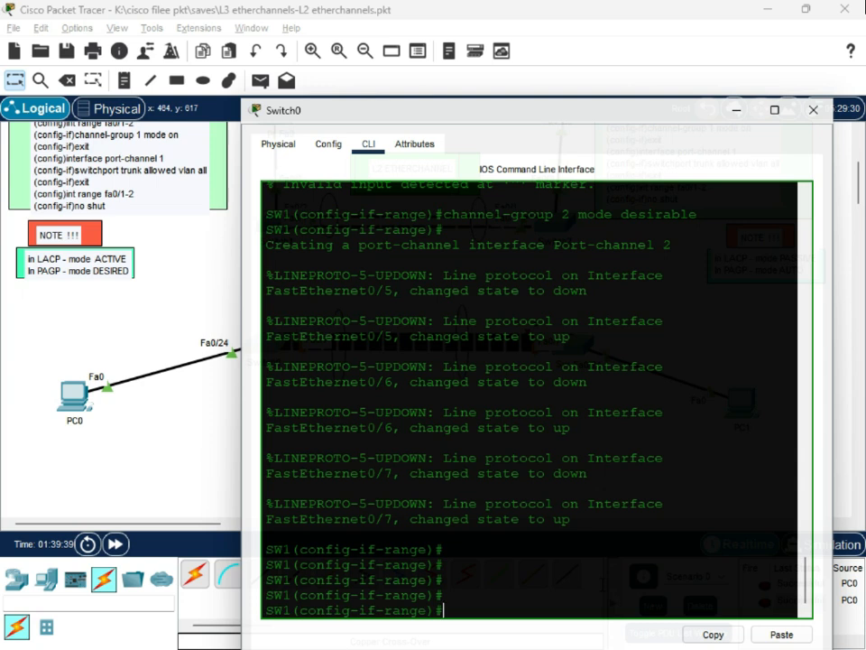
Leave the interface range and allow all VLANs on the trunk of SW1's port-channel 2.
{"action": "type", "text": "exit"}
{"action": "key", "text": "Return"}
{"action": "key", "text": "Return"}
{"action": "type", "text": "int port "}
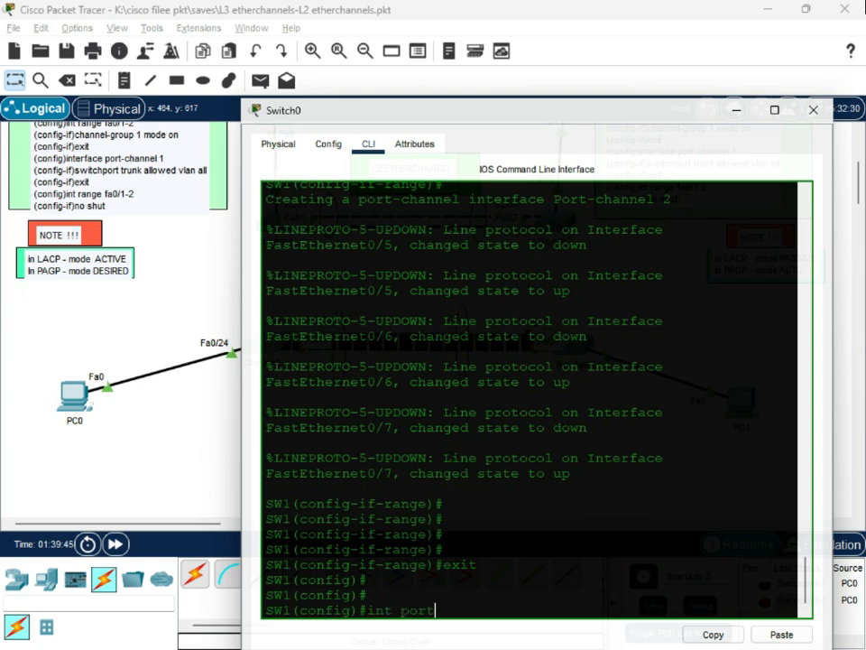
{"action": "type", "text": "-channel 2"}
{"action": "double_click", "coordinate": [665, 198]}
{"action": "left_click", "coordinate": [525, 611]}
{"action": "key", "text": "Return"}
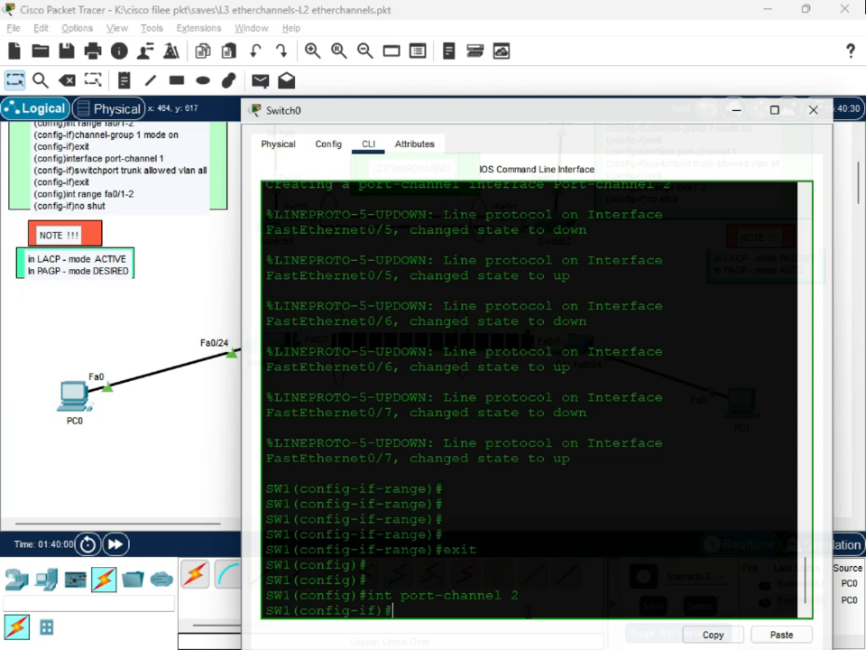
{"action": "type", "text": "switch"}
{"action": "type", "text": "port t"}
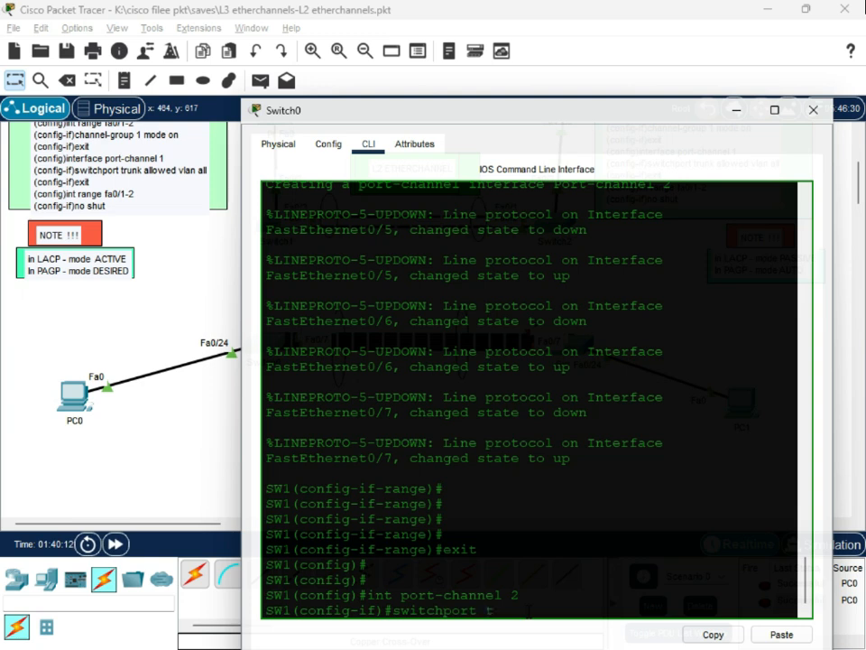
{"action": "type", "text": "runk allowed vlan all"}
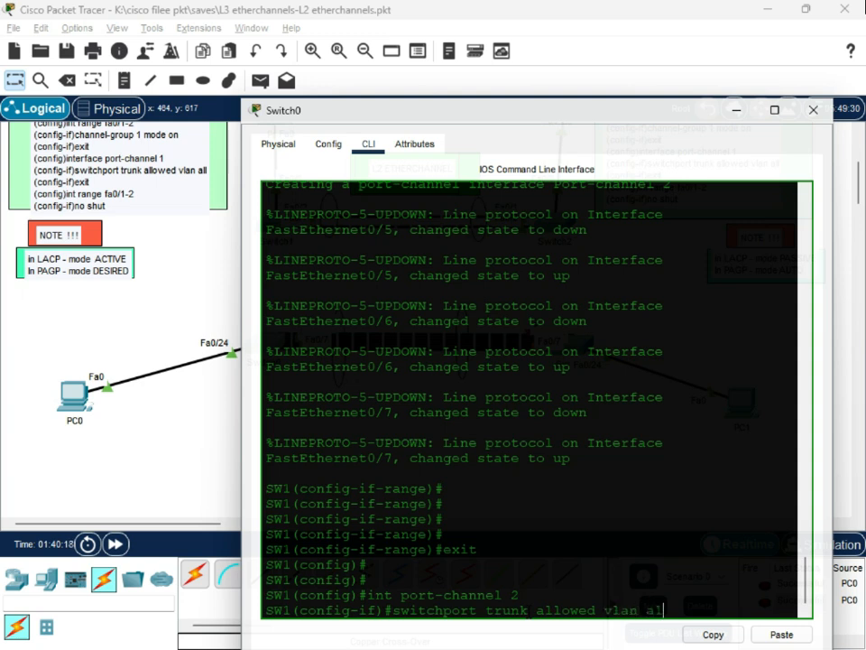
{"action": "key", "text": "Return"}
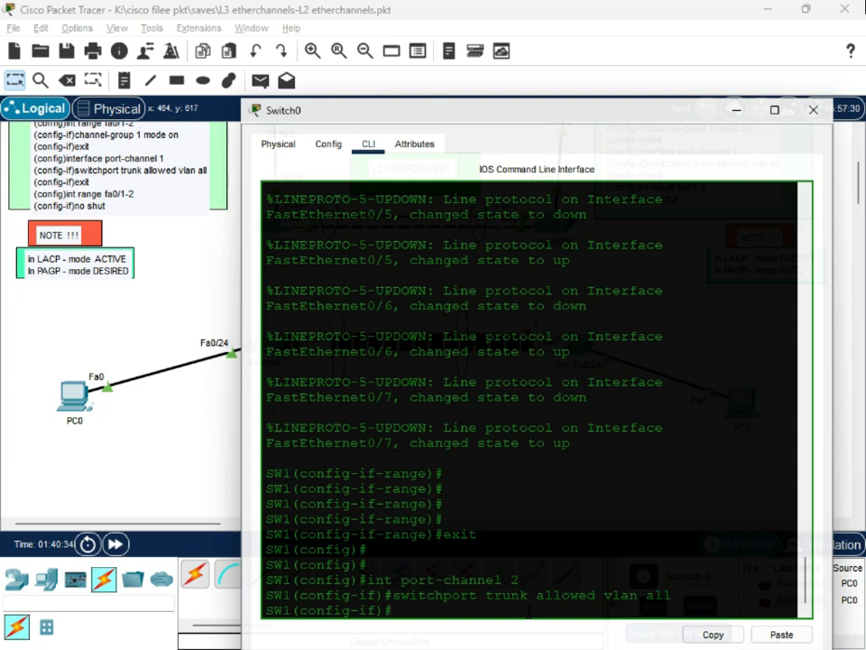
Leave the port-channel configuration and enable interface range fa0/5-7 on SW1 with no shut.
{"action": "type", "text": "exit"}
{"action": "key", "text": "Return"}
{"action": "key", "text": "Return"}
{"action": "key", "text": "Return"}
{"action": "type", "text": "int range "}
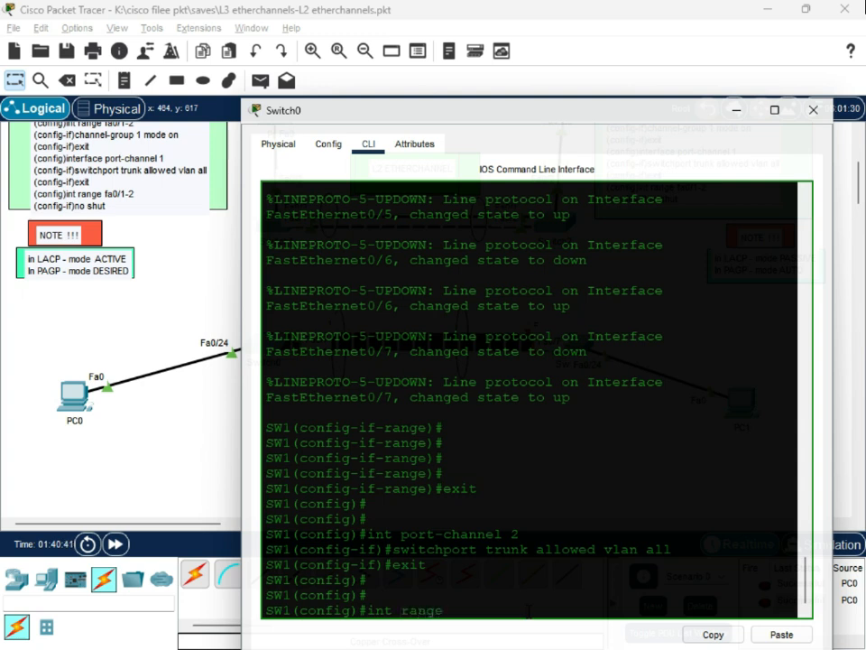
{"action": "type", "text": "fa0/5-7"}
{"action": "key", "text": "Return"}
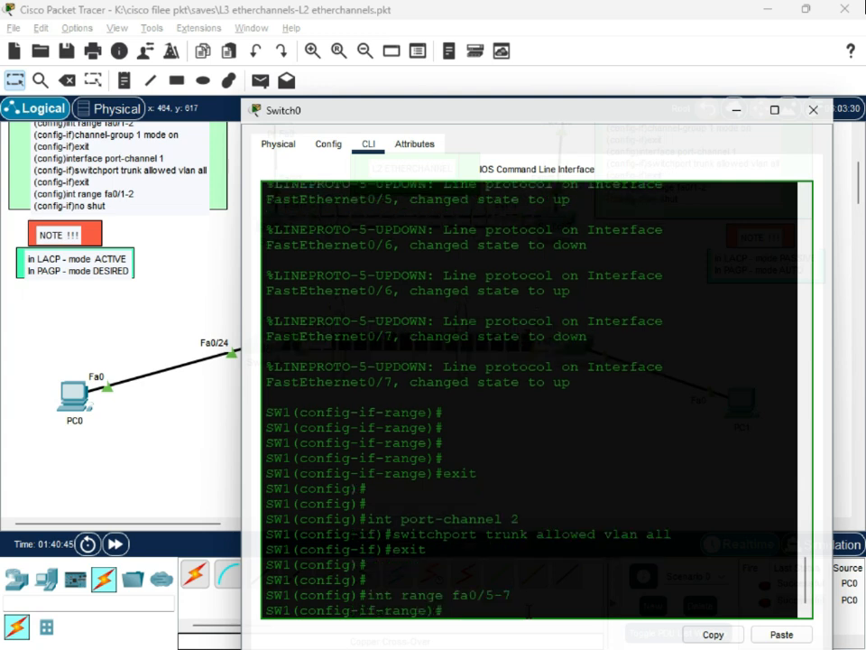
{"action": "type", "text": "no shut"}
{"action": "key", "text": "Return"}
{"action": "key", "text": "Return"}
{"action": "key", "text": "Return"}
{"action": "key", "text": "Return"}
Save SW1's running configuration with do wr and close the Switch0 window.
{"action": "type", "text": "do wr"}
{"action": "key", "text": "Return"}
{"action": "key", "text": "Return"}
{"action": "key", "text": "Return"}
{"action": "key", "text": "Return"}
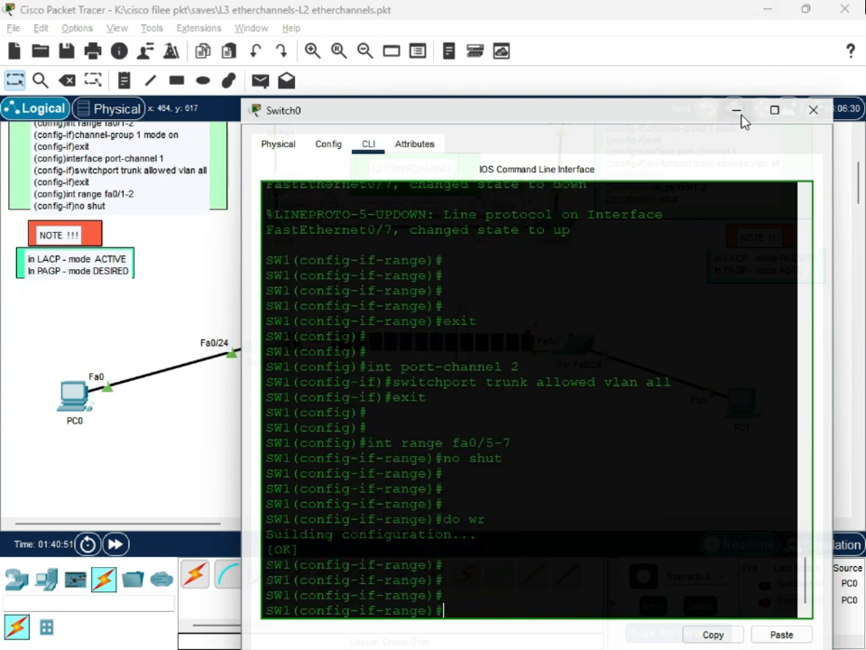
{"action": "scroll", "coordinate": [537, 397], "scroll_direction": "up", "scroll_amount": 4}
{"action": "scroll", "coordinate": [537, 397], "scroll_direction": "up", "scroll_amount": 3}
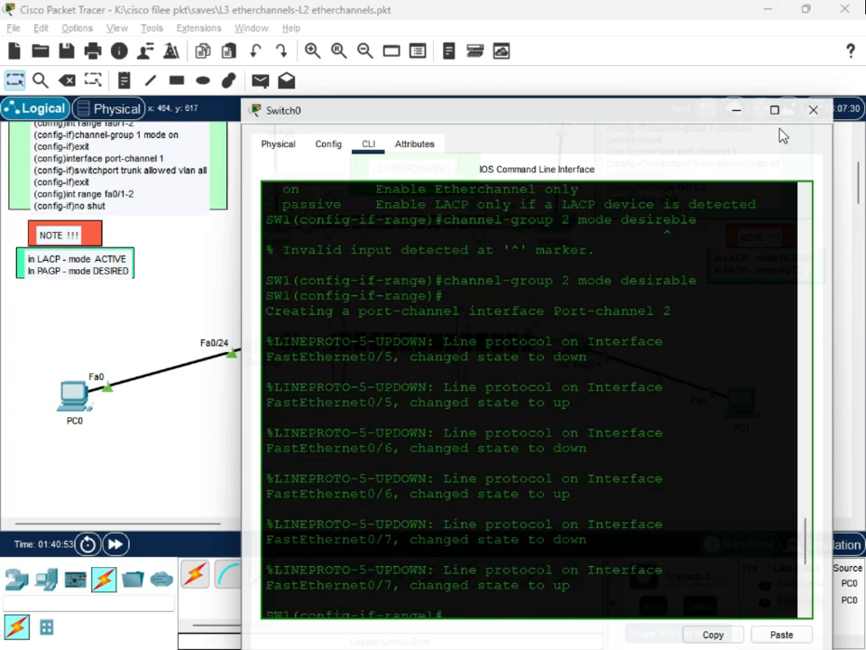
{"action": "scroll", "coordinate": [756, 199], "scroll_direction": "down", "scroll_amount": 1}
{"action": "left_click", "coordinate": [813, 110]}
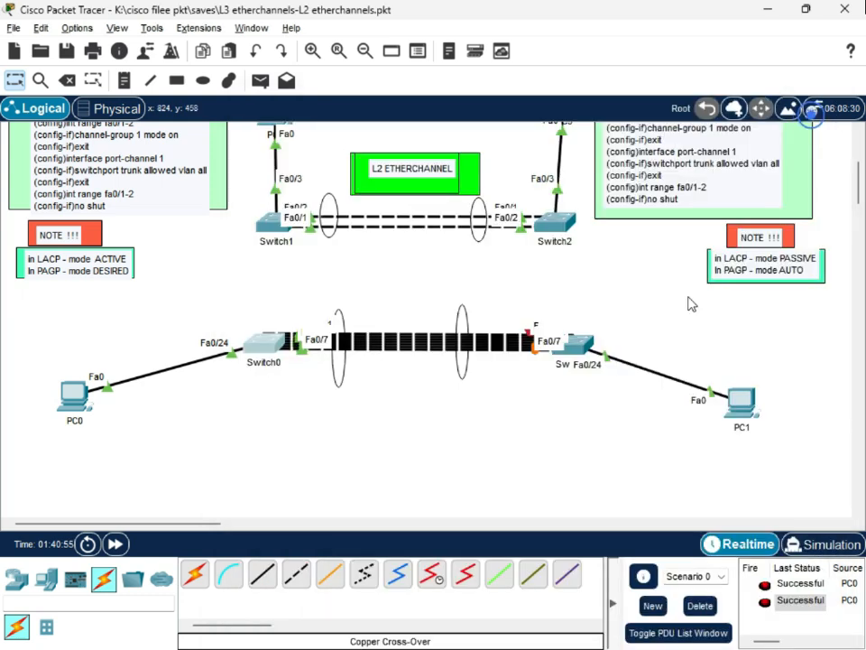
Open Switch3's command line and exit the interface range to global configuration mode.
{"action": "left_click", "coordinate": [578, 350]}
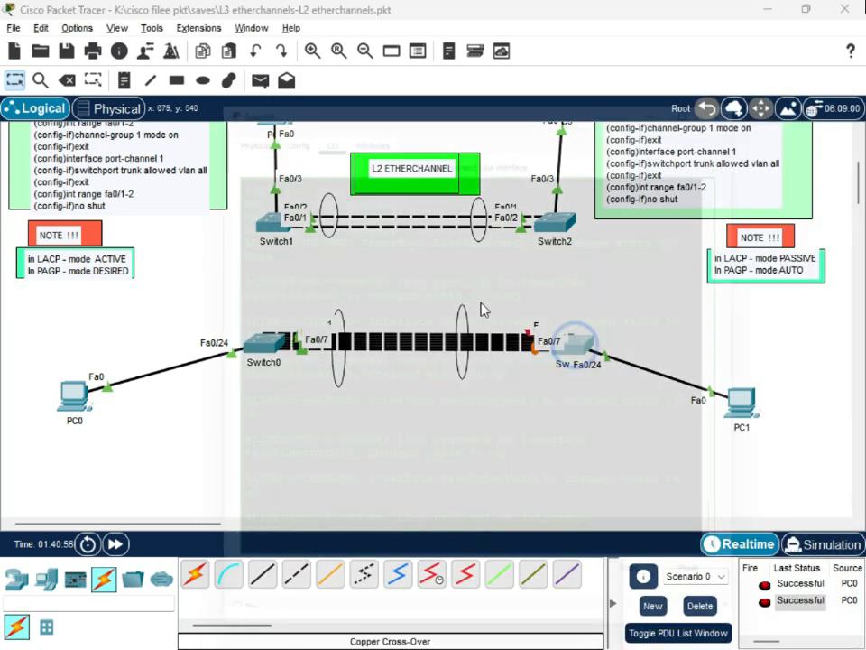
{"action": "left_click_drag", "start_coordinate": [355, 75], "coordinate": [546, 84]}
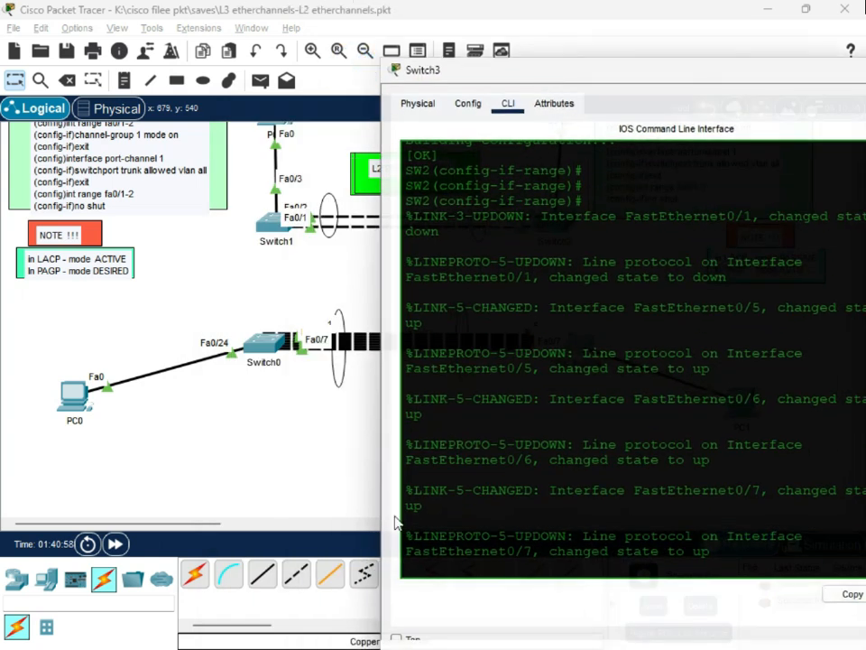
{"action": "type", "text": "."}
{"action": "key", "text": "Return"}
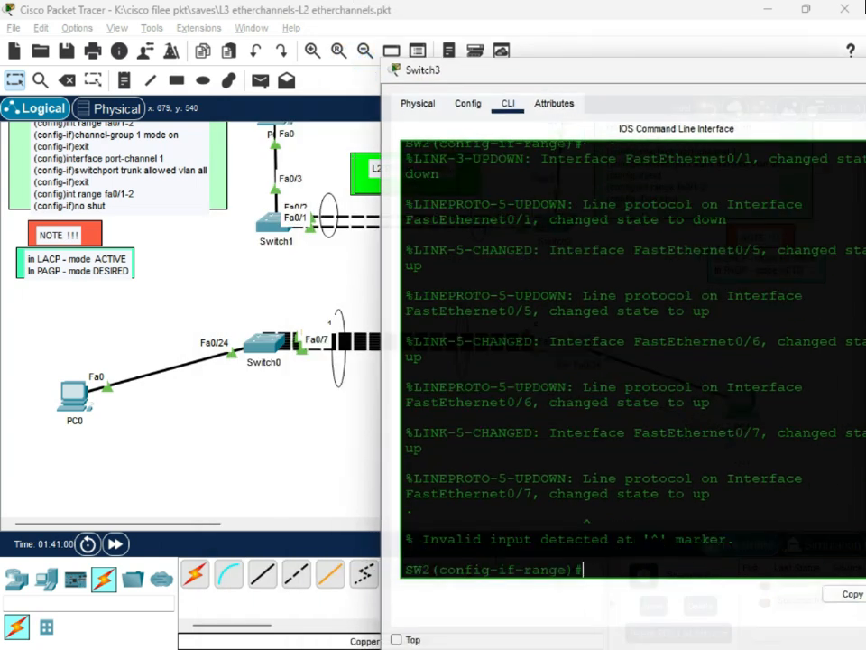
{"action": "key", "text": "Return"}
{"action": "key", "text": "Return"}
{"action": "type", "text": "eixt"}
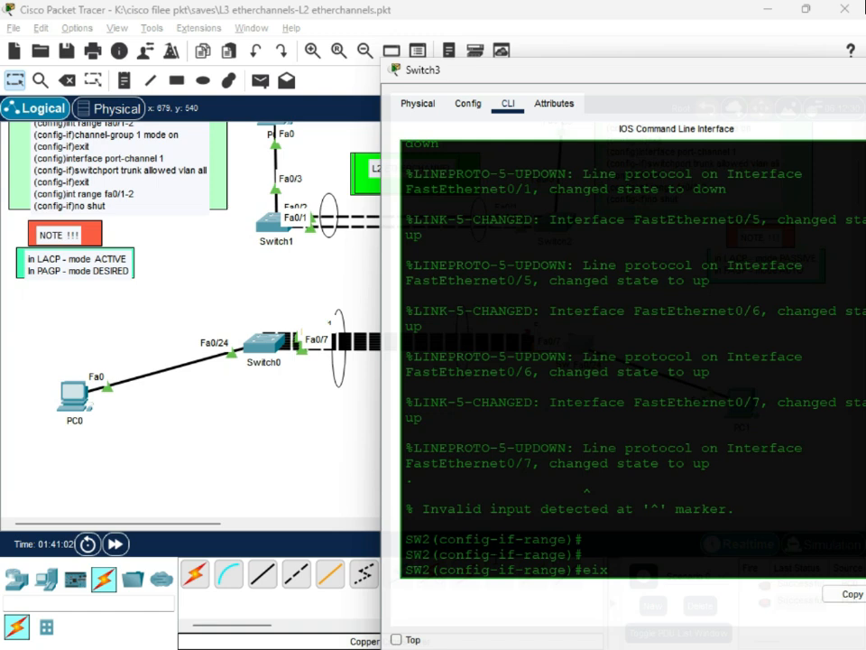
{"action": "key", "text": "Return"}
{"action": "key", "text": "Return"}
{"action": "key", "text": "Return"}
{"action": "type", "text": "e"}
{"action": "type", "text": "xit"}
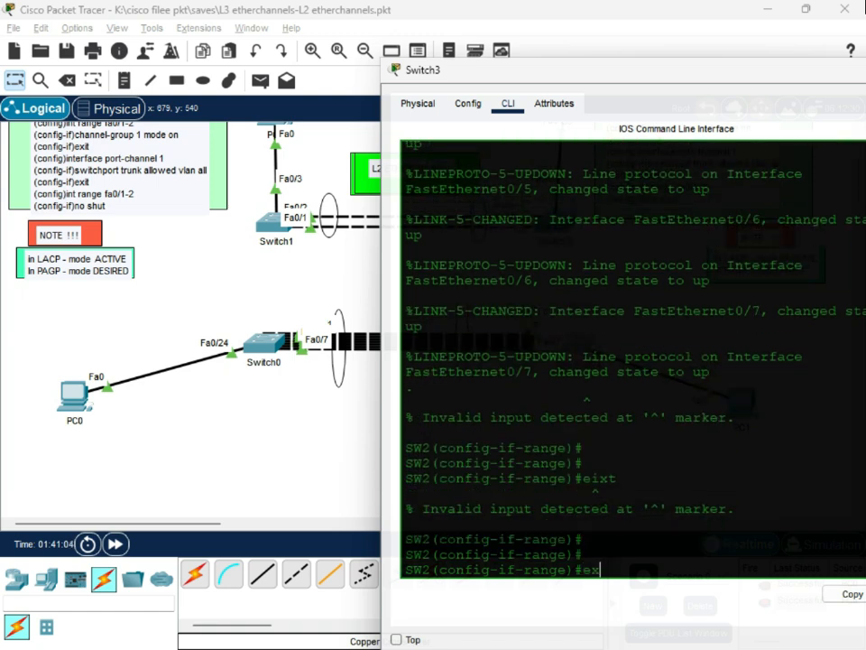
{"action": "key", "text": "Return"}
{"action": "key", "text": "Return"}
{"action": "key", "text": "Return"}
{"action": "key", "text": "Return"}
{"action": "key", "text": "Return"}
Enable interfaces fa0/5-7 on SW2 with no shut and assign them to channel group 2 in desirable mode.
{"action": "type", "text": "in"}
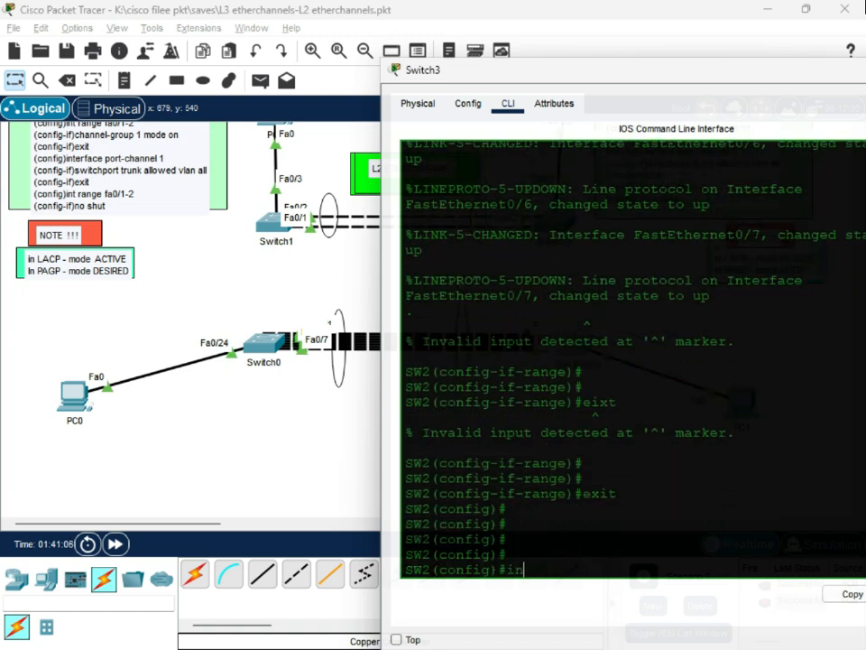
{"action": "type", "text": "t range"}
{"action": "type", "text": "fa0/5-7"}
{"action": "key", "text": "Return"}
{"action": "type", "text": "sw"}
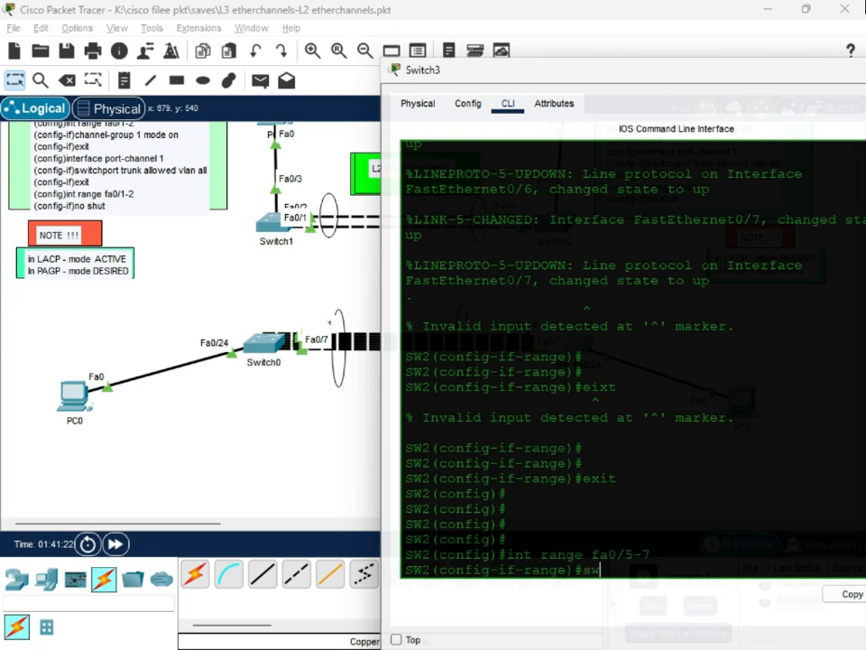
{"action": "key", "text": "BackSpace"}
{"action": "type", "text": "no shut"}
{"action": "key", "text": "Return"}
{"action": "key", "text": "Return"}
{"action": "key", "text": "Return"}
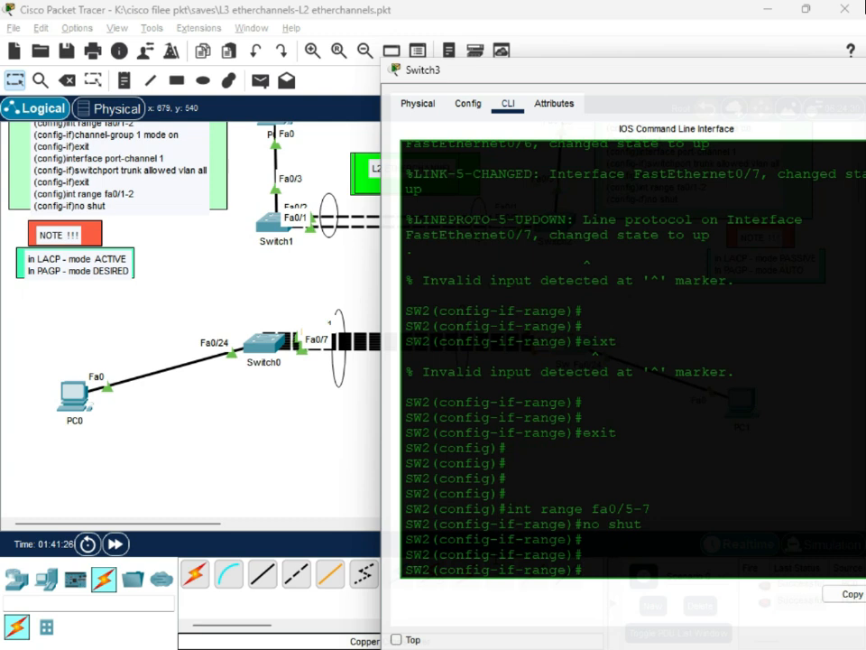
{"action": "type", "text": "channel-group 2 mode desirable"}
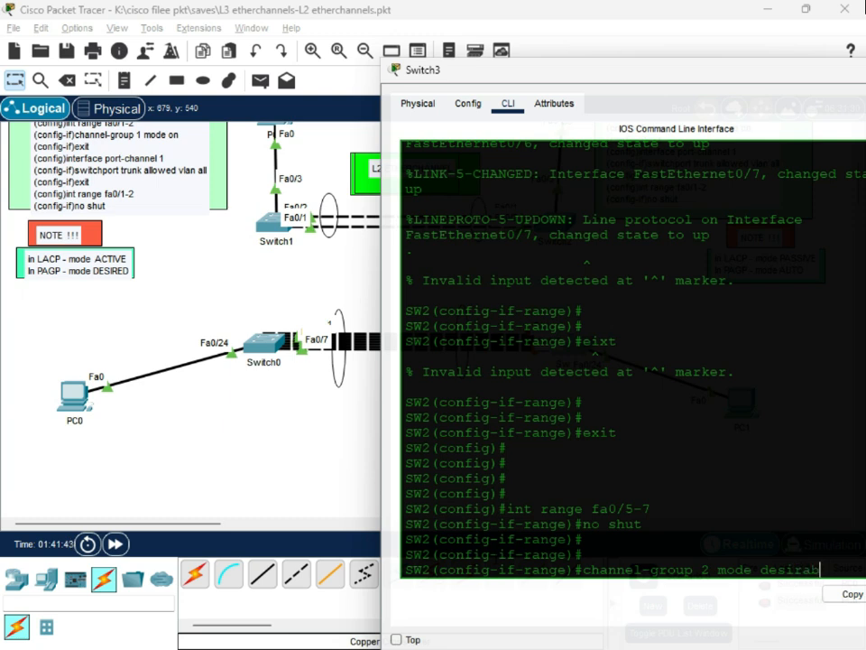
{"action": "key", "text": "Return"}
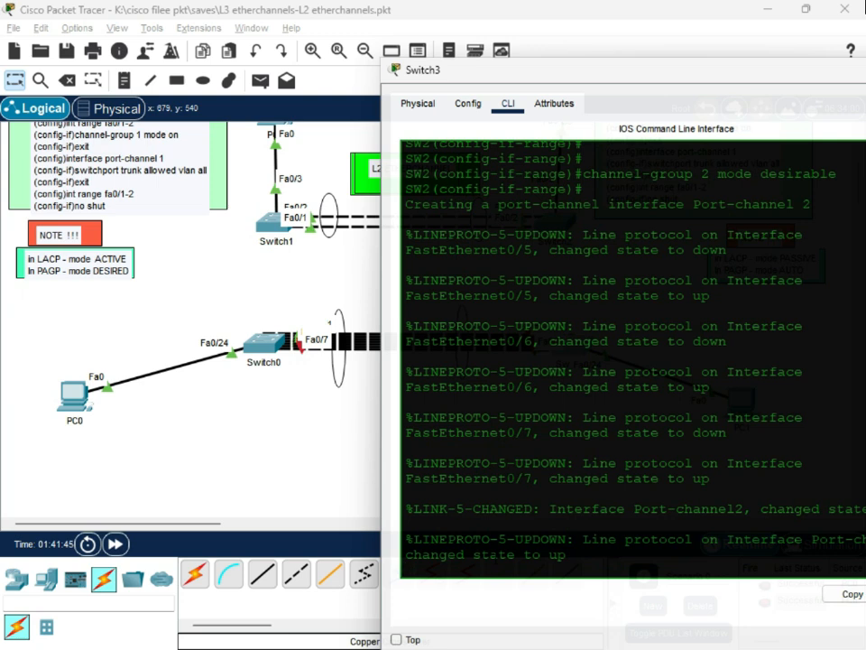
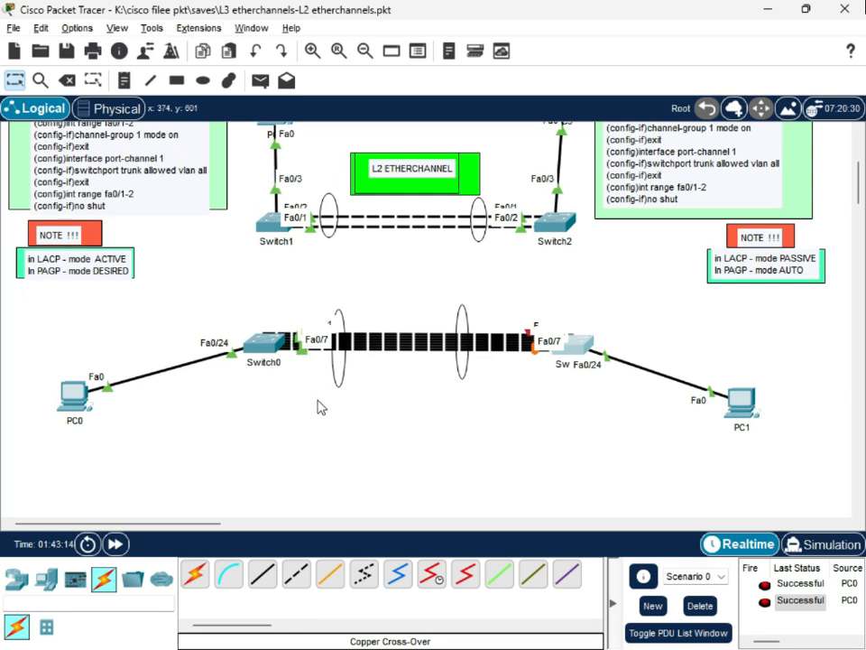
Open Switch0's command line and examine the link and line-protocol messages for Port-channel2.
{"action": "left_click", "coordinate": [265, 341]}
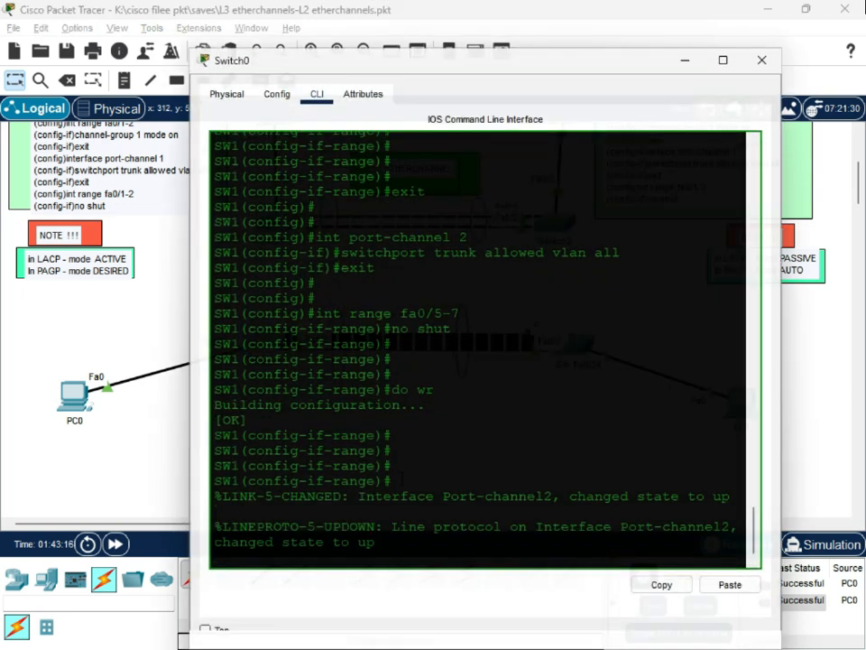
{"action": "left_click", "coordinate": [397, 541]}
{"action": "key", "text": "Return"}
{"action": "key", "text": "Return"}
{"action": "key", "text": "Return"}
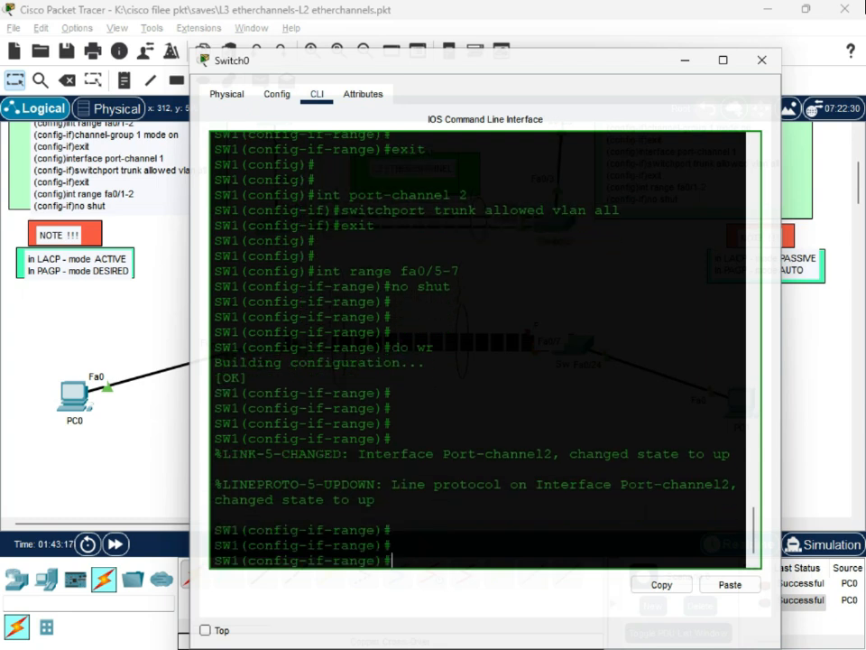
{"action": "left_click_drag", "start_coordinate": [417, 479], "coordinate": [646, 484]}
{"action": "left_click", "coordinate": [682, 485]}
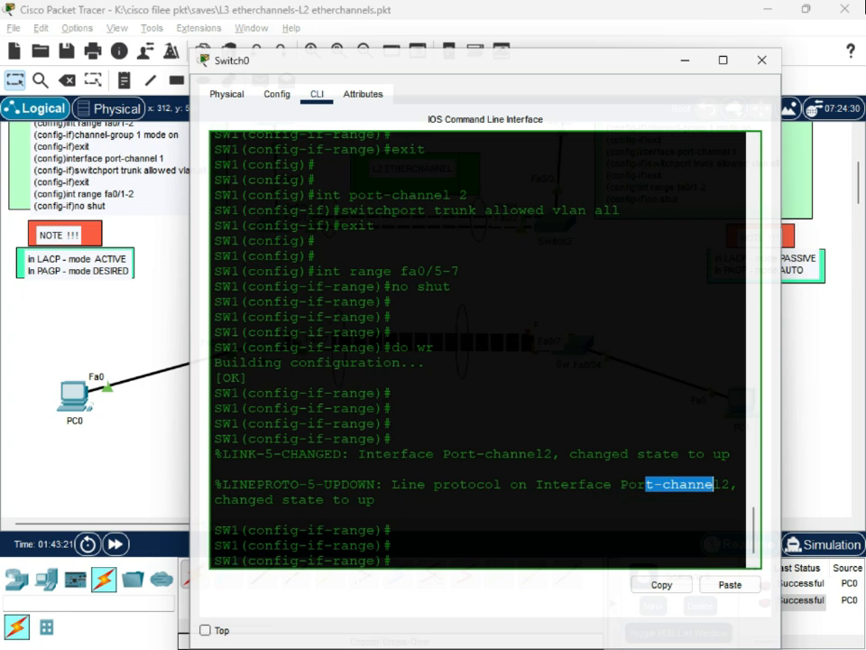
{"action": "left_click_drag", "start_coordinate": [379, 506], "coordinate": [214, 501]}
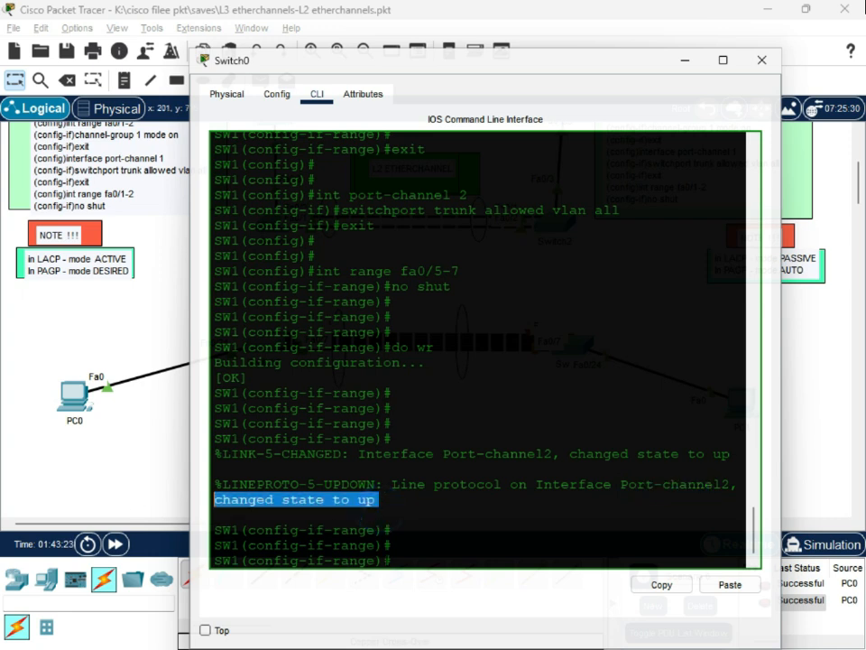
Exit the interface range on SW1 to global configuration mode and minimise the Switch0 window.
{"action": "left_click", "coordinate": [392, 559]}
{"action": "type", "text": "exit"}
{"action": "key", "text": "Return"}
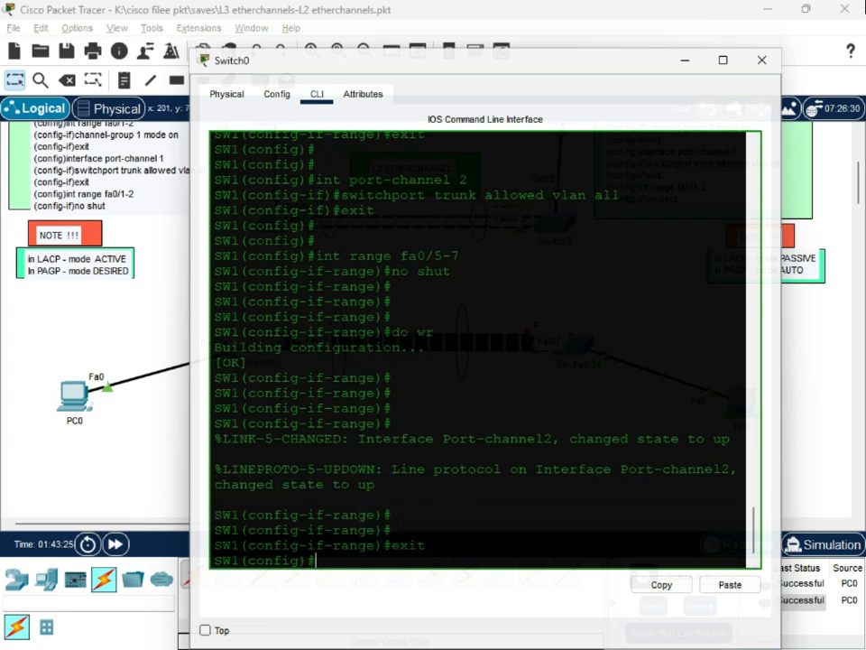
{"action": "key", "text": "Return"}
{"action": "key", "text": "Return"}
{"action": "key", "text": "Return"}
{"action": "key", "text": "Return"}
{"action": "key", "text": "Return"}
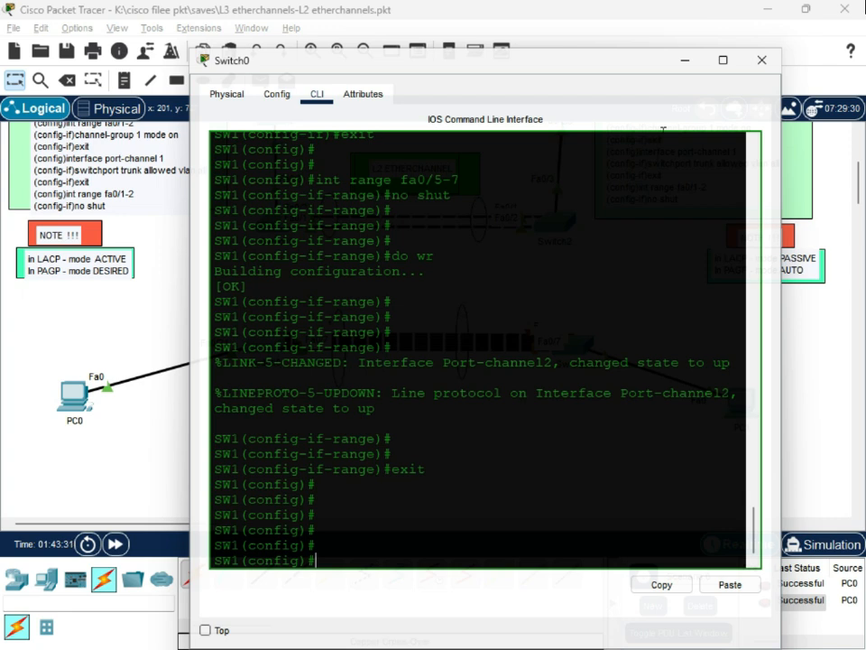
{"action": "left_click", "coordinate": [684, 61]}
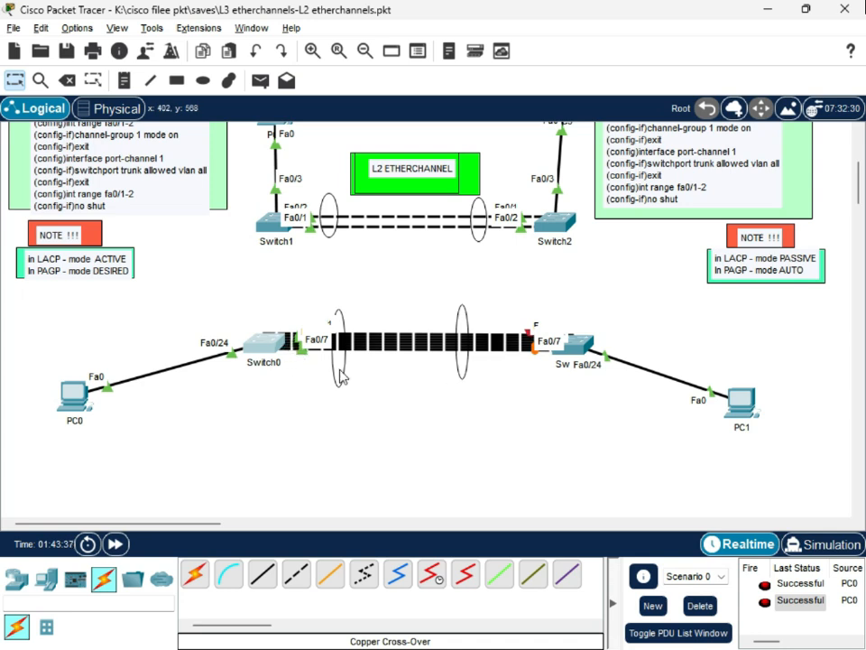
Send a simple PDU from PC0 to PC1 and check its status in the PDU list.
{"action": "left_click", "coordinate": [260, 80]}
{"action": "left_click", "coordinate": [72, 397]}
{"action": "left_click", "coordinate": [740, 403]}
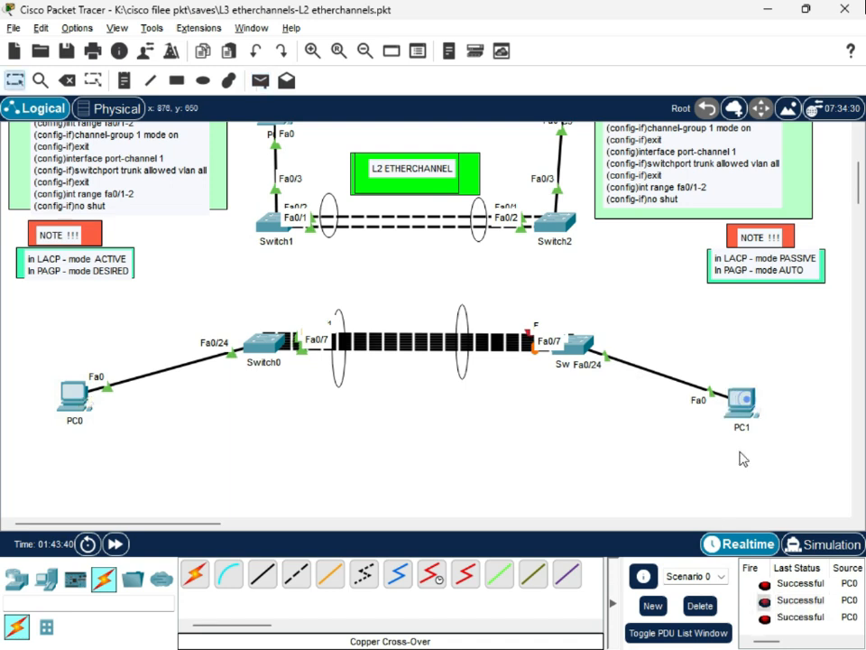
{"action": "left_click", "coordinate": [800, 616]}
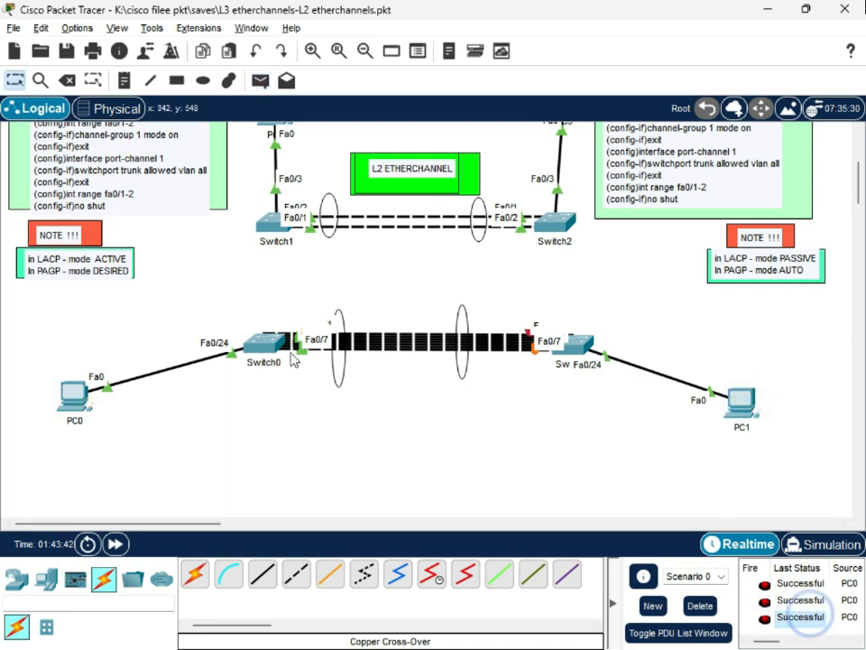
Display SW1's MAC address table with do show mac address-table, examine its port entries and minimise the Switch0 window.
{"action": "left_click", "coordinate": [291, 353]}
{"action": "left_click", "coordinate": [416, 507]}
{"action": "type", "text": "do show "}
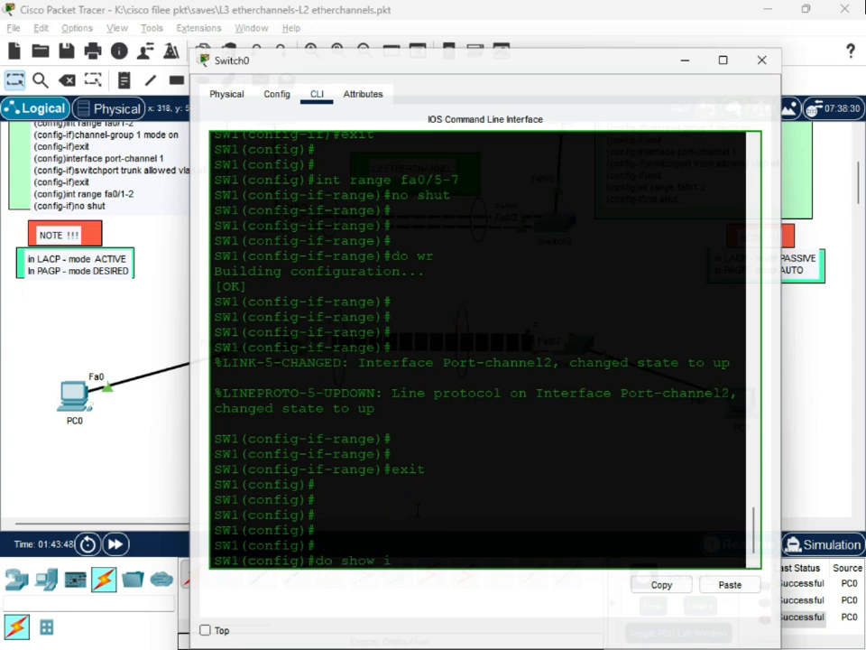
{"action": "type", "text": "mac address-table"}
{"action": "key", "text": "Return"}
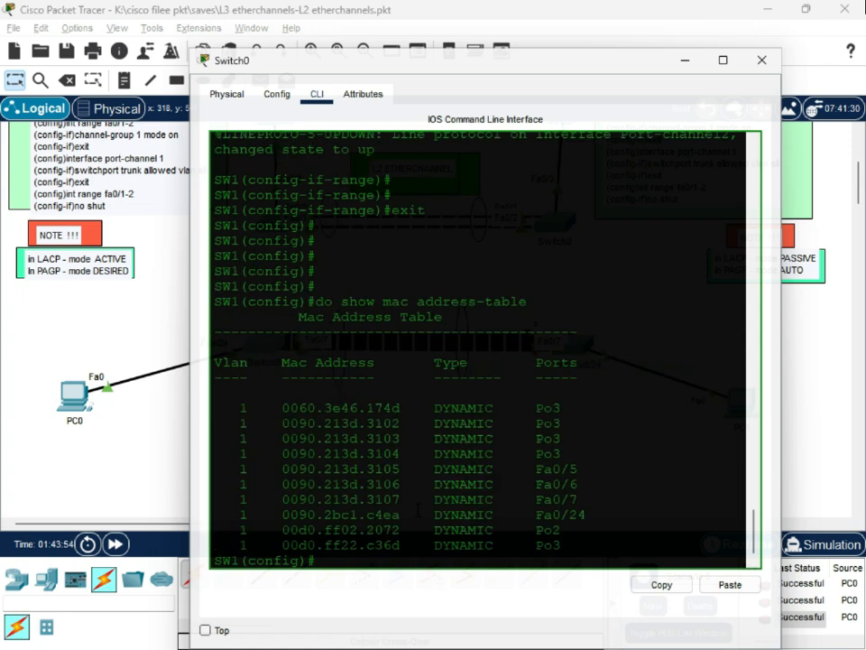
{"action": "left_click_drag", "start_coordinate": [580, 533], "coordinate": [228, 522]}
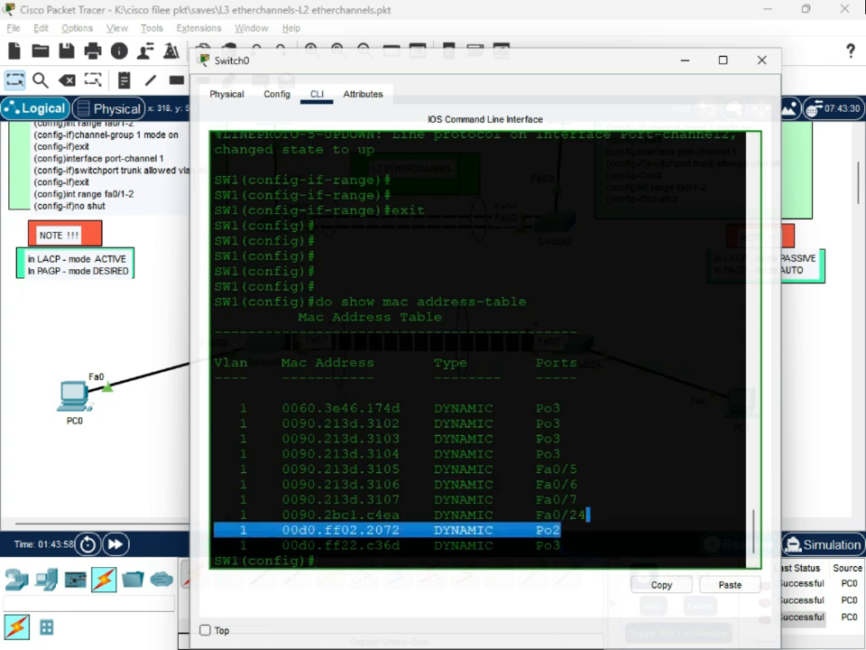
{"action": "left_click_drag", "start_coordinate": [588, 531], "coordinate": [204, 530]}
{"action": "scroll", "coordinate": [478, 350], "scroll_direction": "down", "scroll_amount": 1}
{"action": "left_click", "coordinate": [552, 537]}
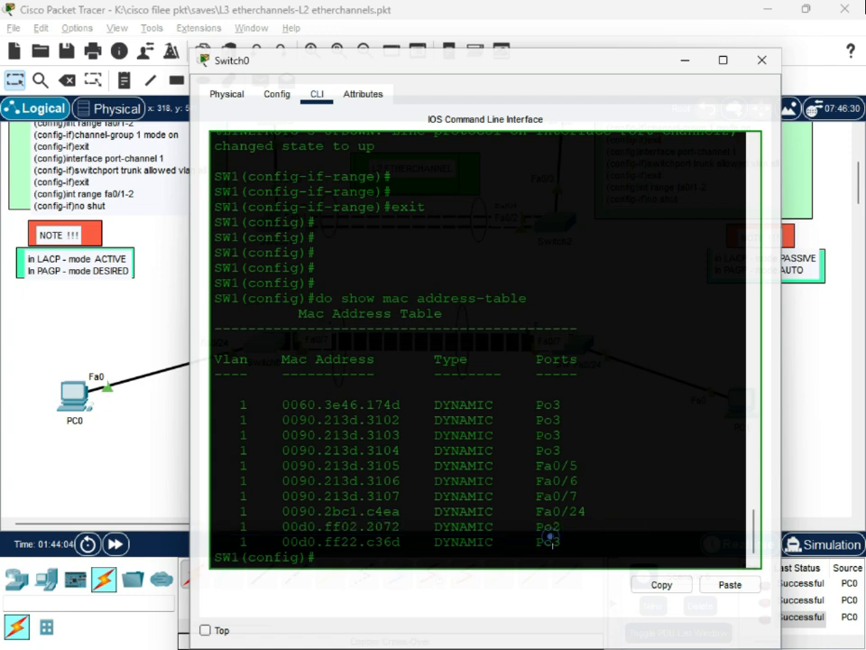
{"action": "left_click_drag", "start_coordinate": [522, 527], "coordinate": [388, 394]}
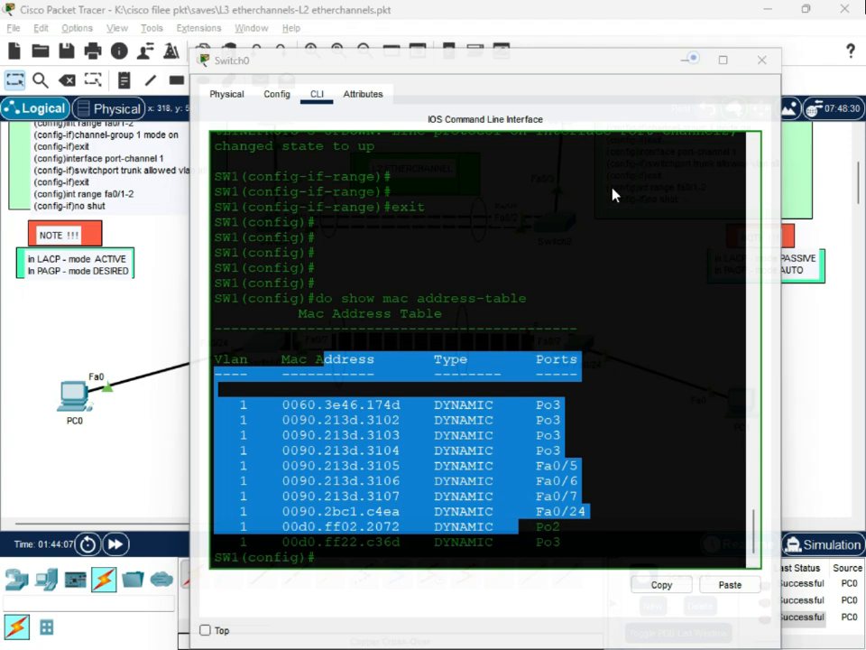
{"action": "left_click", "coordinate": [691, 59]}
{"action": "scroll", "coordinate": [452, 451], "scroll_direction": "down", "scroll_amount": 1}
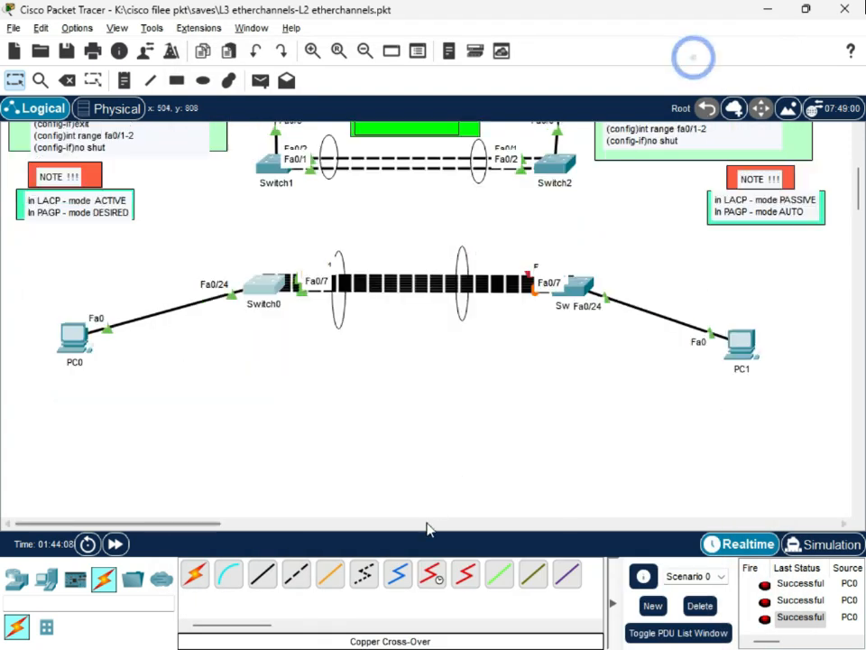
Reopen Switch0's command line and shut down interface range fa0/1-4 on SW1.
{"action": "left_click", "coordinate": [261, 285]}
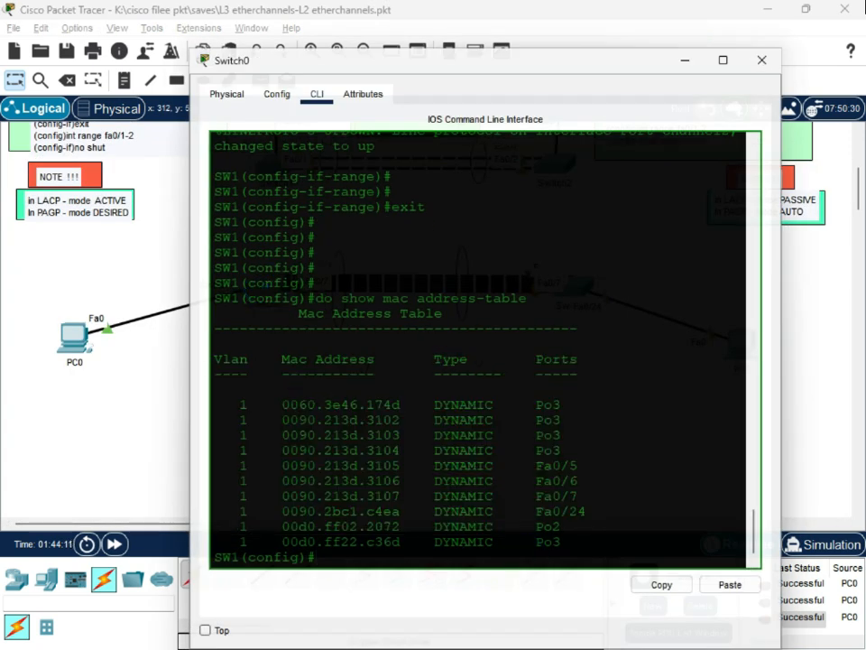
{"action": "key", "text": "Return"}
{"action": "key", "text": "Return"}
{"action": "key", "text": "Return"}
{"action": "key", "text": "Return"}
{"action": "type", "text": "do sh"}
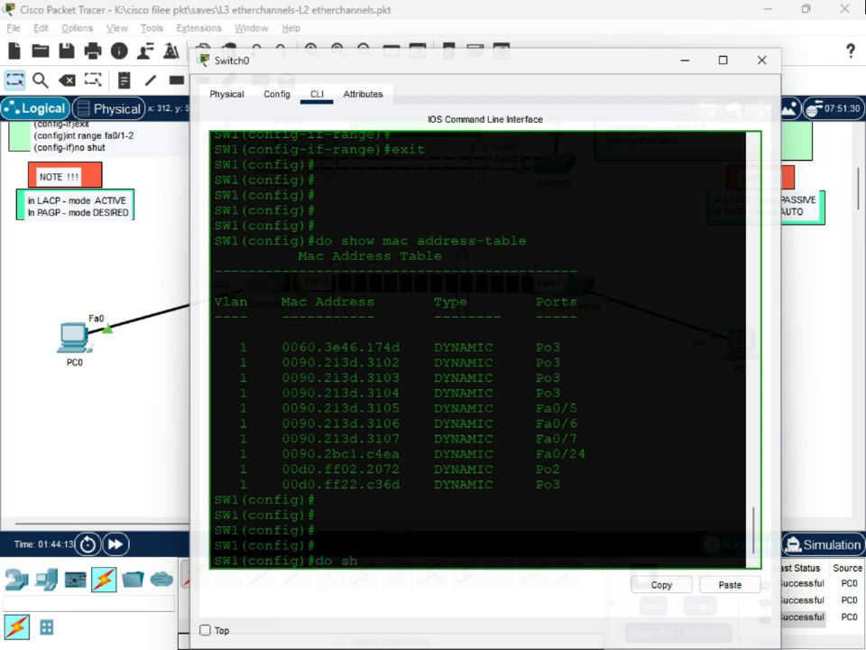
{"action": "key", "text": "BackSpace"}
{"action": "key", "text": "BackSpace"}
{"action": "key", "text": "BackSpace"}
{"action": "key", "text": "BackSpace"}
{"action": "key", "text": "BackSpace"}
{"action": "type", "text": "int fa"}
{"action": "key", "text": "BackSpace"}
{"action": "key", "text": "BackSpace"}
{"action": "type", "text": "range fa0"}
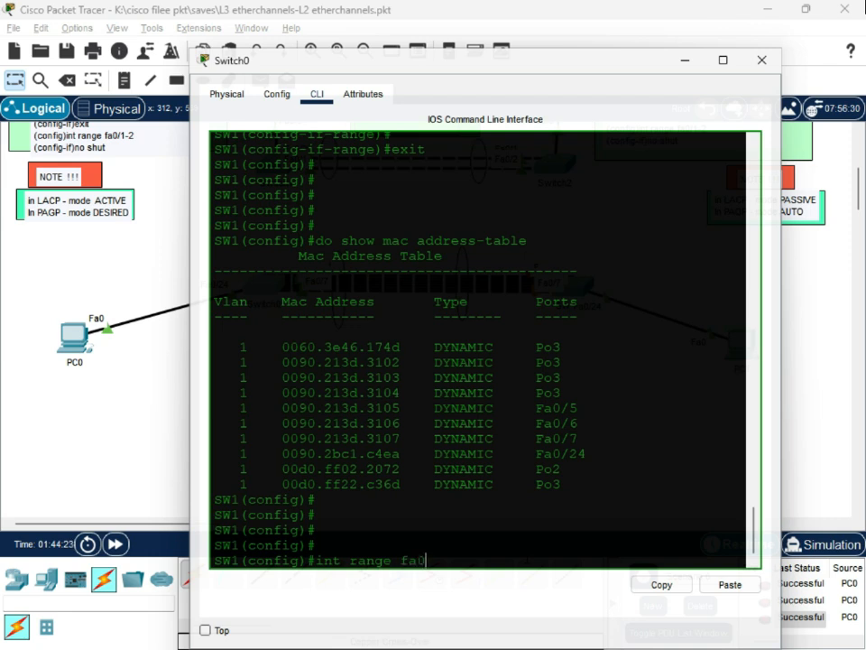
{"action": "type", "text": "/1-4"}
{"action": "key", "text": "Return"}
{"action": "type", "text": "sshut d"}
{"action": "key", "text": "BackSpace"}
{"action": "key", "text": "BackSpace"}
{"action": "key", "text": "BackSpace"}
{"action": "key", "text": "BackSpace"}
{"action": "key", "text": "BackSpace"}
{"action": "key", "text": "BackSpace"}
{"action": "type", "text": "hut"}
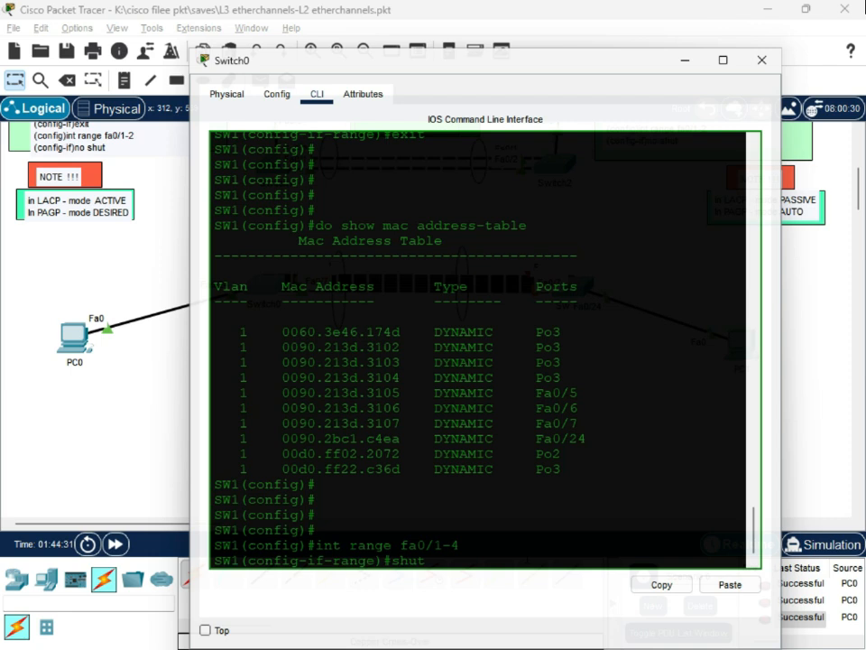
{"action": "key", "text": "Return"}
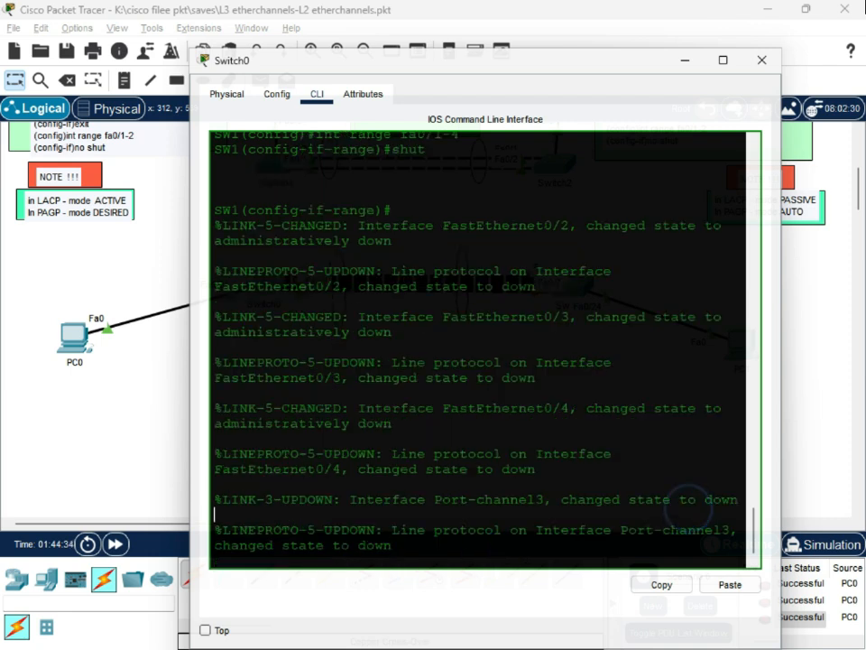
Move the Switch0 window aside and exit the interface range on SW1 to global configuration mode.
{"action": "left_click_drag", "start_coordinate": [333, 332], "coordinate": [448, 529]}
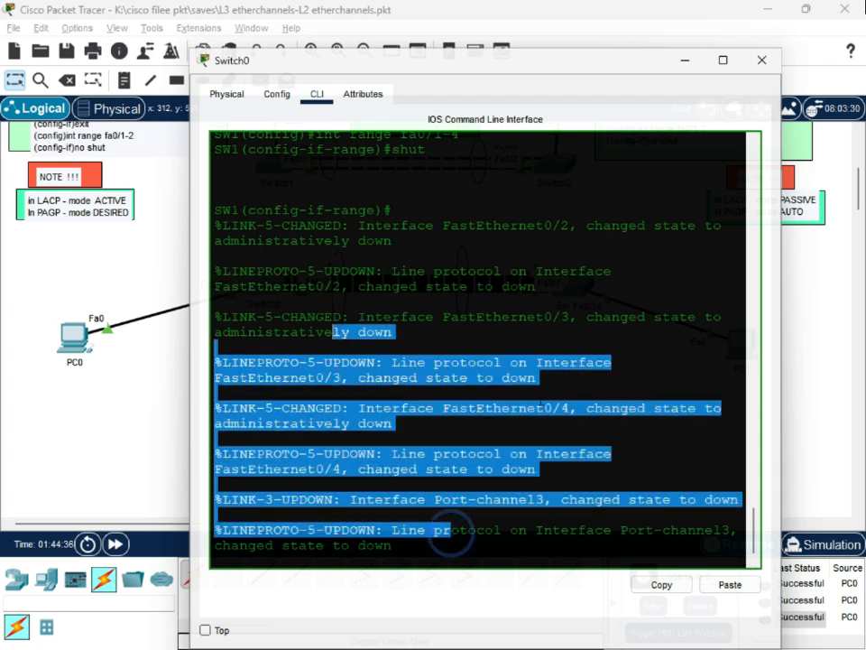
{"action": "left_click_drag", "start_coordinate": [617, 66], "coordinate": [615, 425]}
{"action": "left_click_drag", "start_coordinate": [388, 413], "coordinate": [511, 130]}
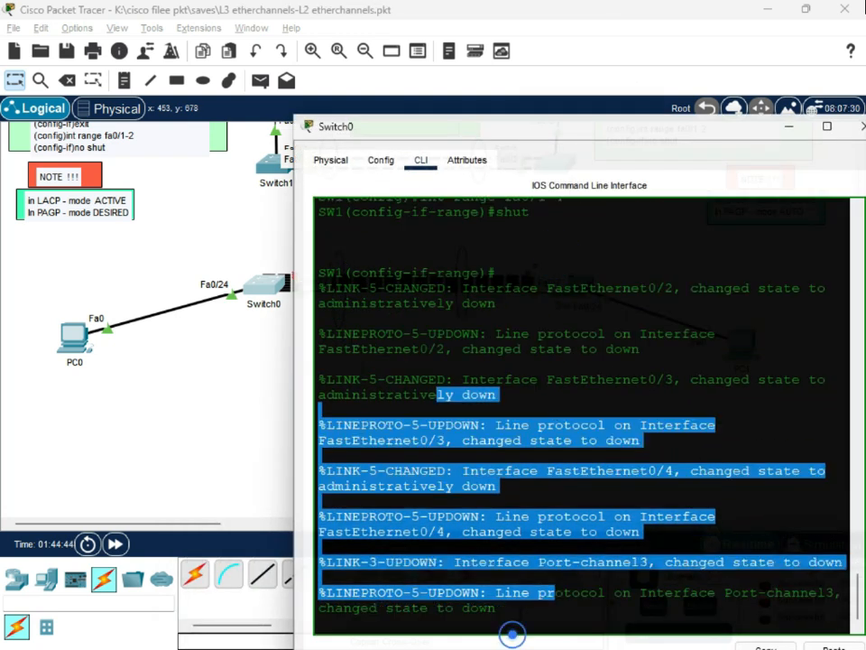
{"action": "left_click", "coordinate": [518, 609]}
{"action": "key", "text": "Return"}
{"action": "key", "text": "Return"}
{"action": "type", "text": "exit"}
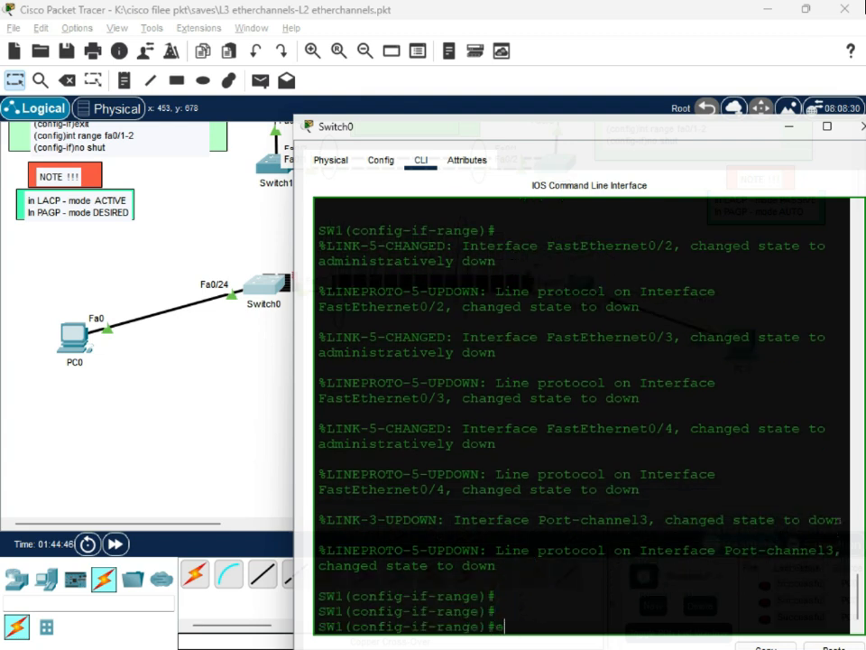
{"action": "key", "text": "Return"}
{"action": "key", "text": "Return"}
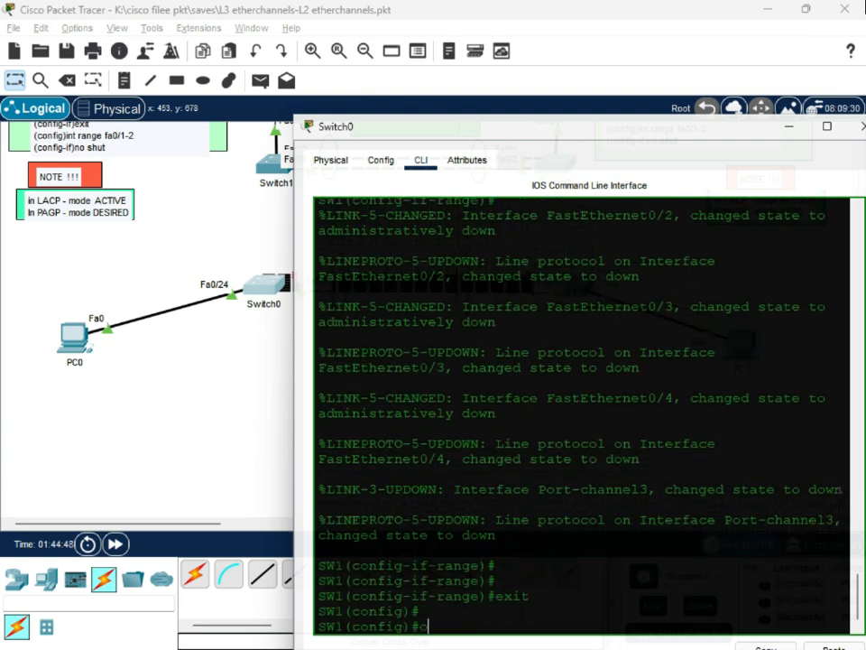
Shut down port-channel 3 on SW1 and minimise the Switch0 window.
{"action": "type", "text": "int port-c"}
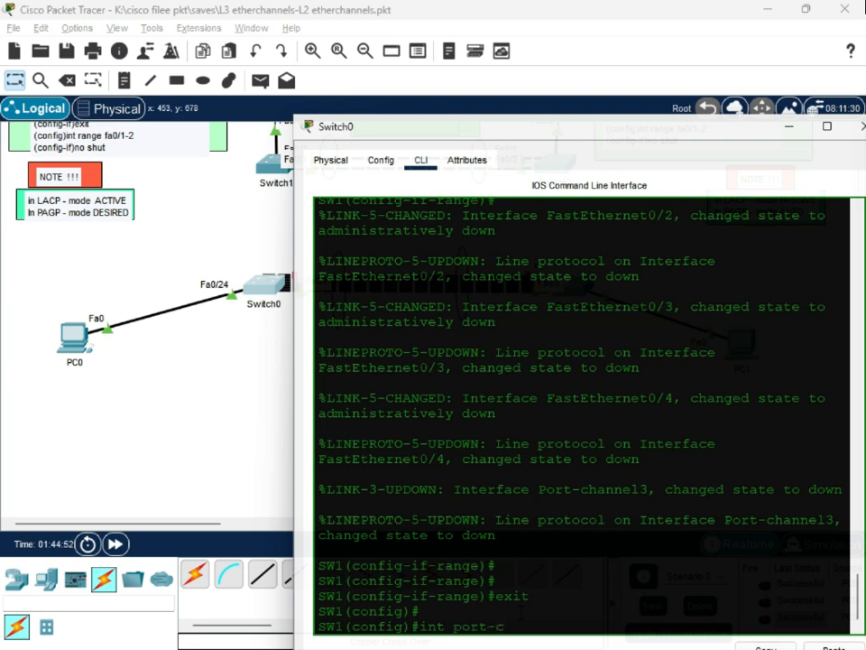
{"action": "type", "text": "h3"}
{"action": "key", "text": "Return"}
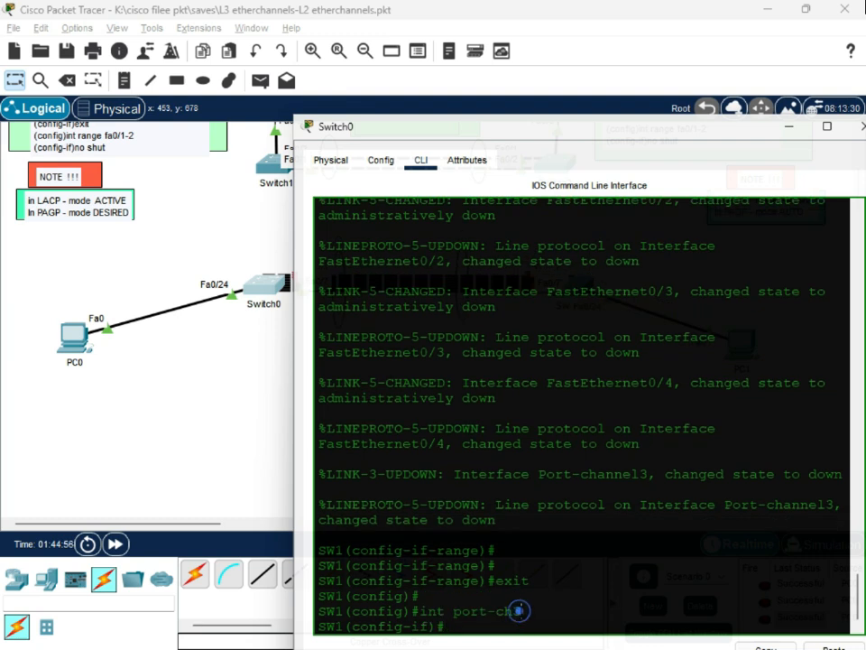
{"action": "type", "text": "shut"}
{"action": "key", "text": "Return"}
{"action": "key", "text": "Return"}
{"action": "key", "text": "Return"}
{"action": "key", "text": "Return"}
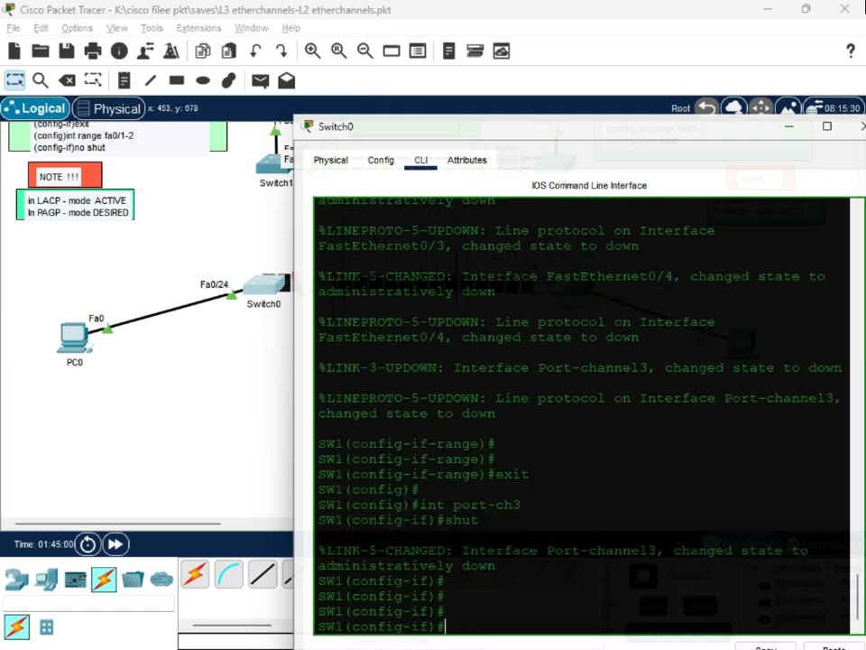
{"action": "left_click_drag", "start_coordinate": [496, 566], "coordinate": [317, 539]}
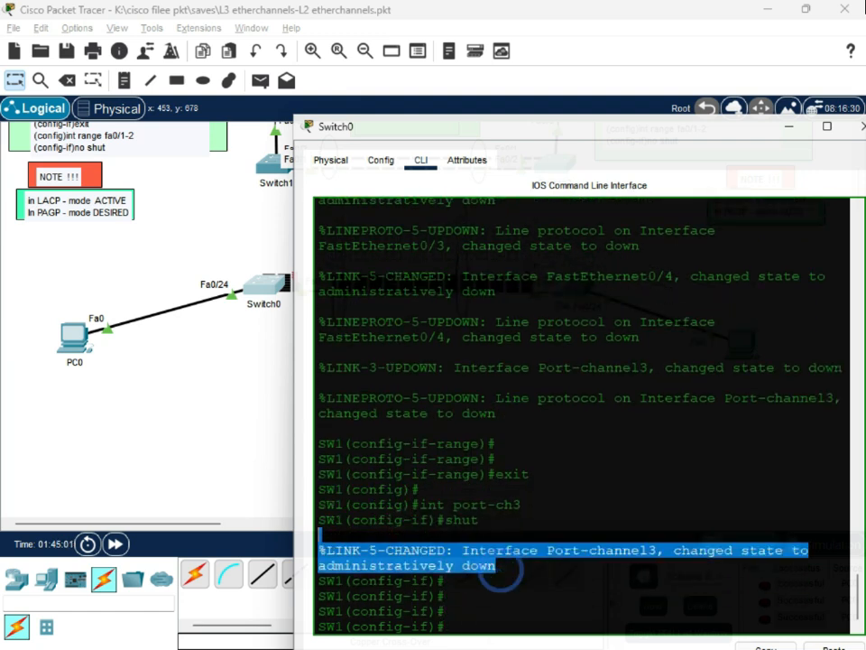
{"action": "left_click", "coordinate": [597, 152]}
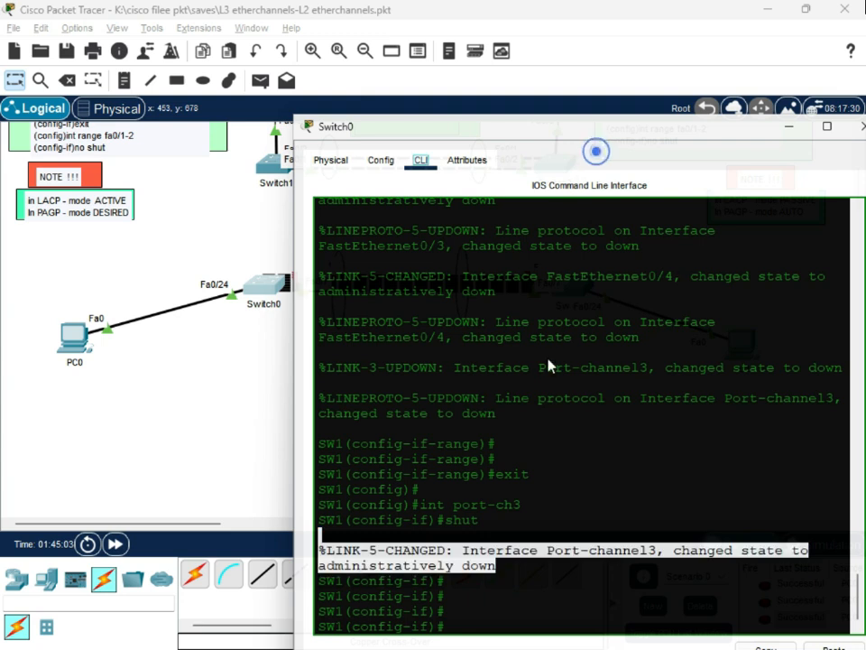
{"action": "left_click", "coordinate": [787, 129]}
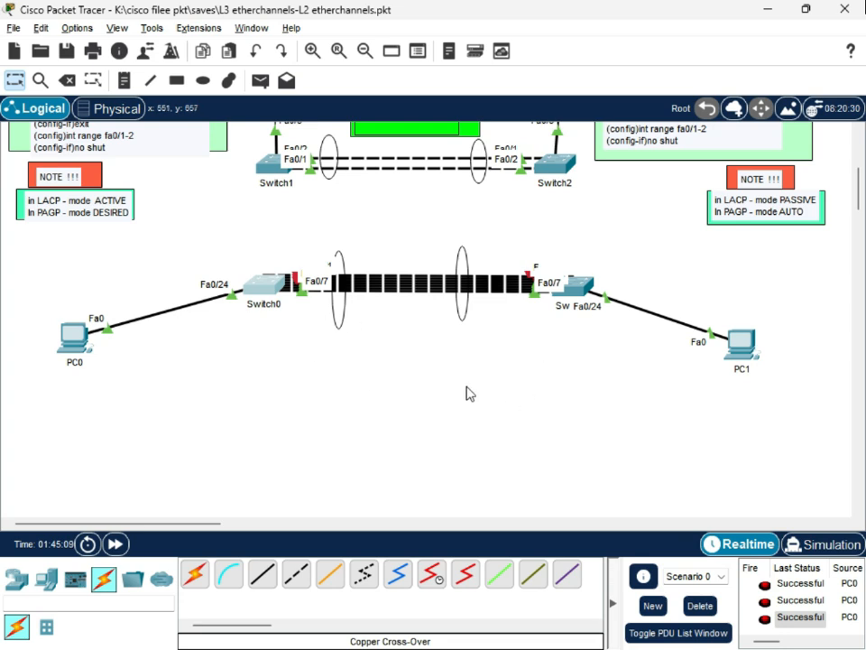
Send another simple PDU from PC0 to PC1 with port-channel 3 shut down, and check its status in the PDU list.
{"action": "left_click", "coordinate": [260, 81]}
{"action": "left_click", "coordinate": [72, 339]}
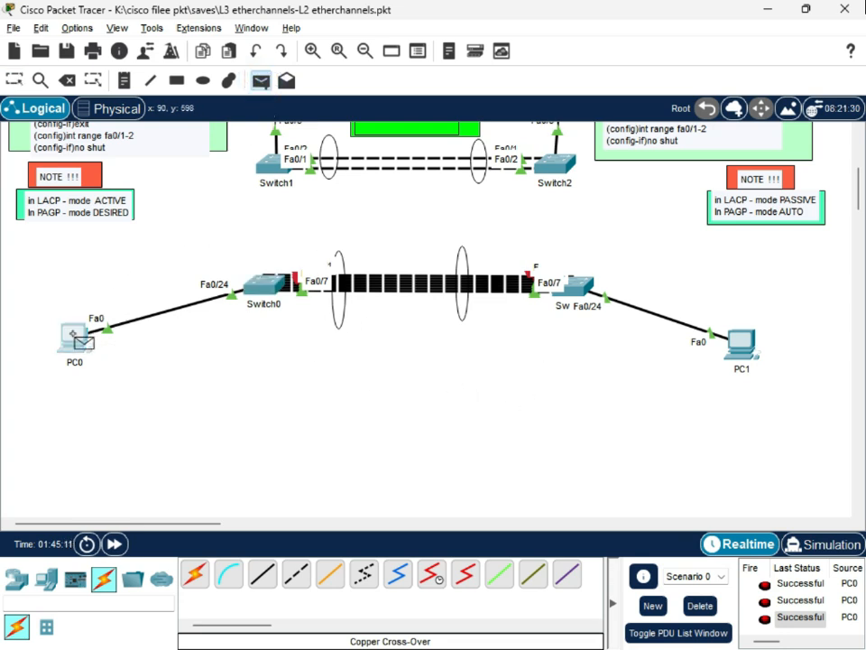
{"action": "left_click", "coordinate": [756, 357]}
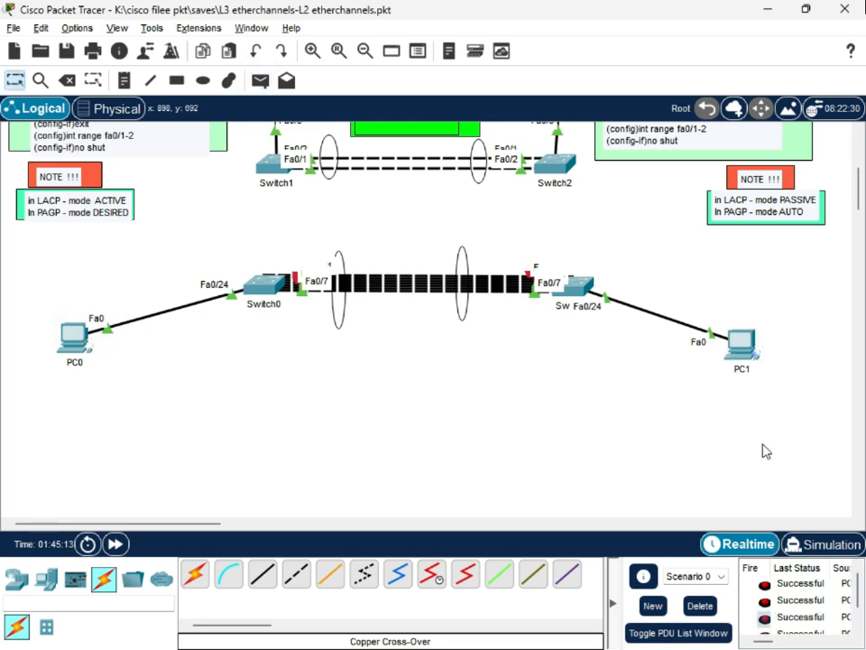
{"action": "left_click_drag", "start_coordinate": [757, 642], "coordinate": [786, 643]}
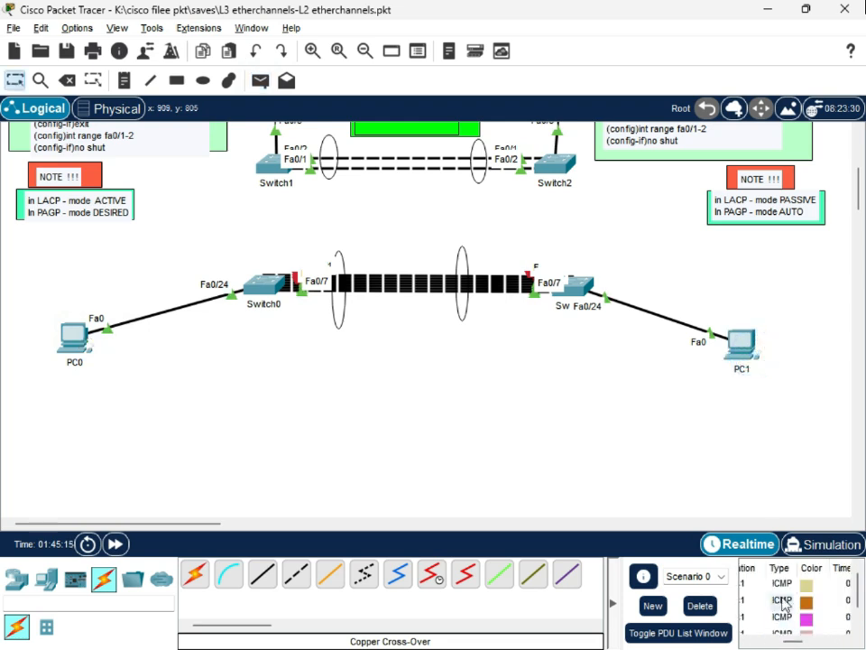
{"action": "left_click", "coordinate": [786, 627]}
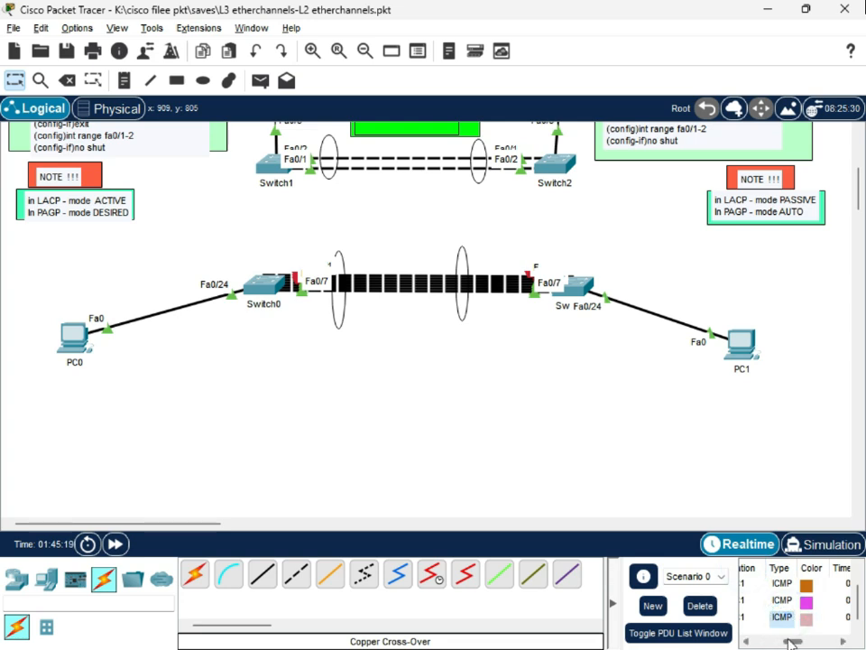
{"action": "scroll", "coordinate": [782, 613], "scroll_direction": "left", "scroll_amount": 3}
{"action": "scroll", "coordinate": [819, 621], "scroll_direction": "right", "scroll_amount": 1}
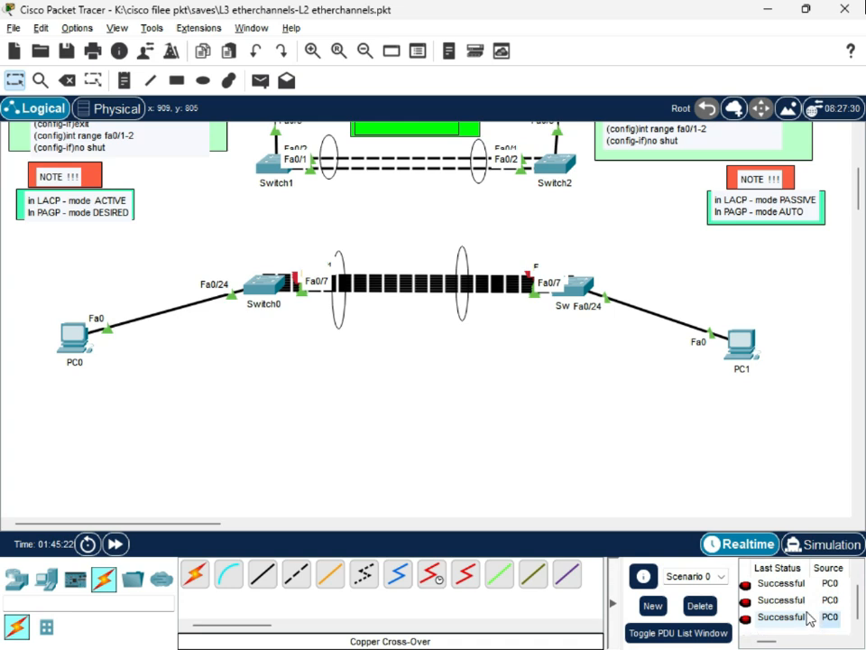
Delete Scenario 0's existing PDUs, and send a new simple PDU from PC0 to PC1 to check its delivery status.
{"action": "left_click", "coordinate": [702, 607]}
{"action": "left_click", "coordinate": [260, 80]}
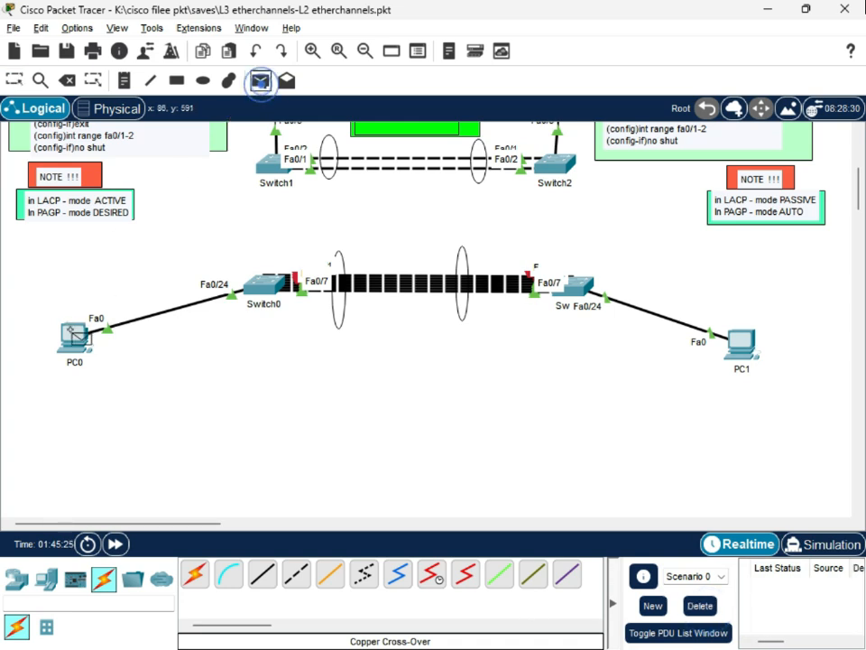
{"action": "left_click", "coordinate": [73, 338]}
{"action": "left_click", "coordinate": [740, 341]}
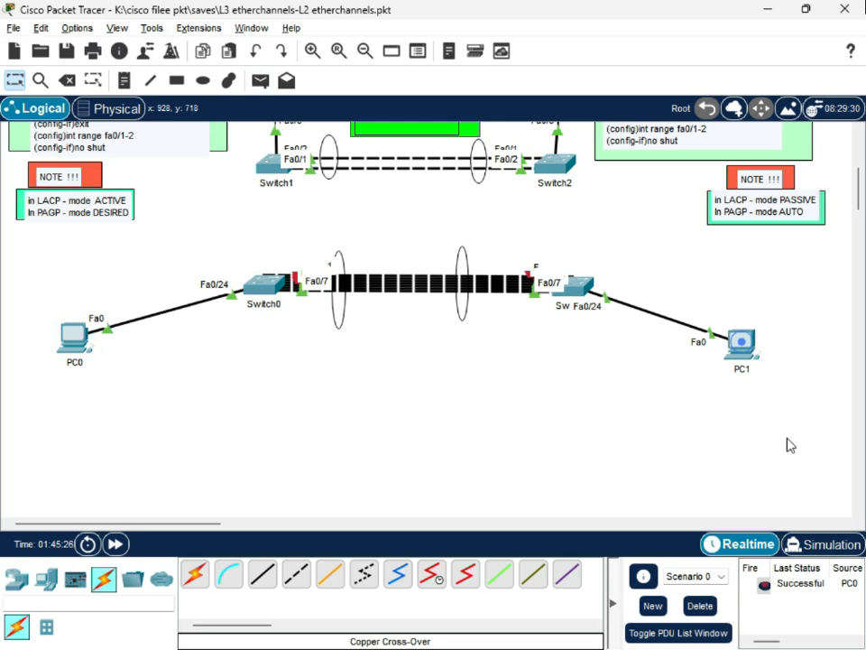
{"action": "left_click", "coordinate": [792, 583]}
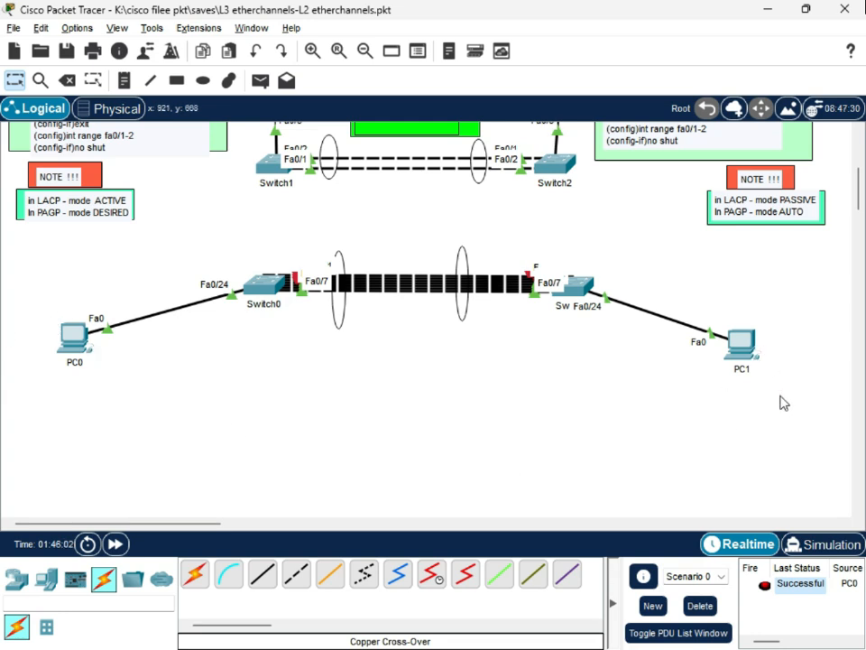
Move PC1 slightly down and farther away from its switch in the lower topology.
{"action": "scroll", "coordinate": [563, 367], "scroll_direction": "up", "scroll_amount": 5}
{"action": "scroll", "coordinate": [694, 347], "scroll_direction": "down", "scroll_amount": 4}
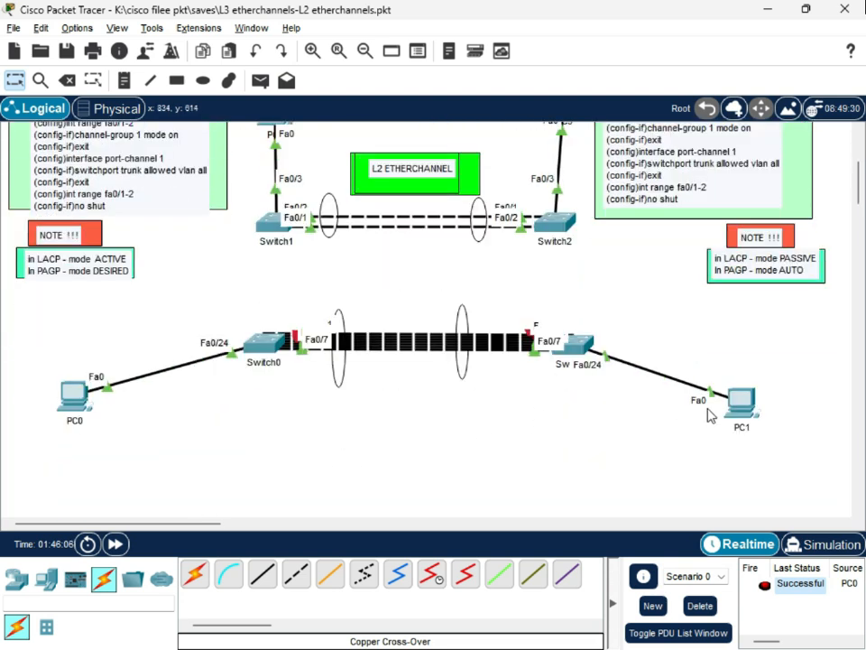
{"action": "left_click_drag", "start_coordinate": [747, 404], "coordinate": [780, 433]}
{"action": "scroll", "coordinate": [336, 354], "scroll_direction": "up", "scroll_amount": 2}
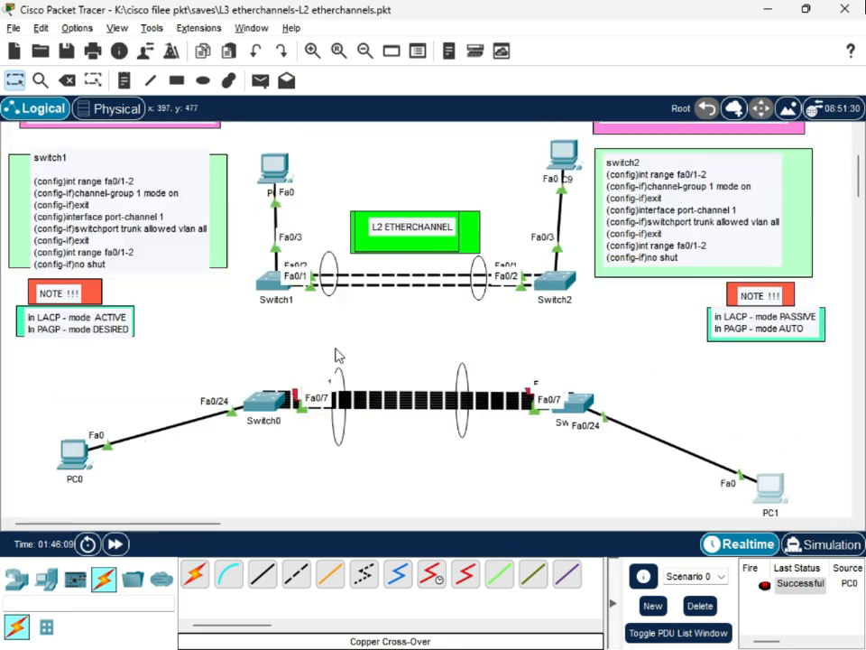
{"action": "scroll", "coordinate": [335, 355], "scroll_direction": "up", "scroll_amount": 6}
{"action": "scroll", "coordinate": [625, 330], "scroll_direction": "down", "scroll_amount": 6}
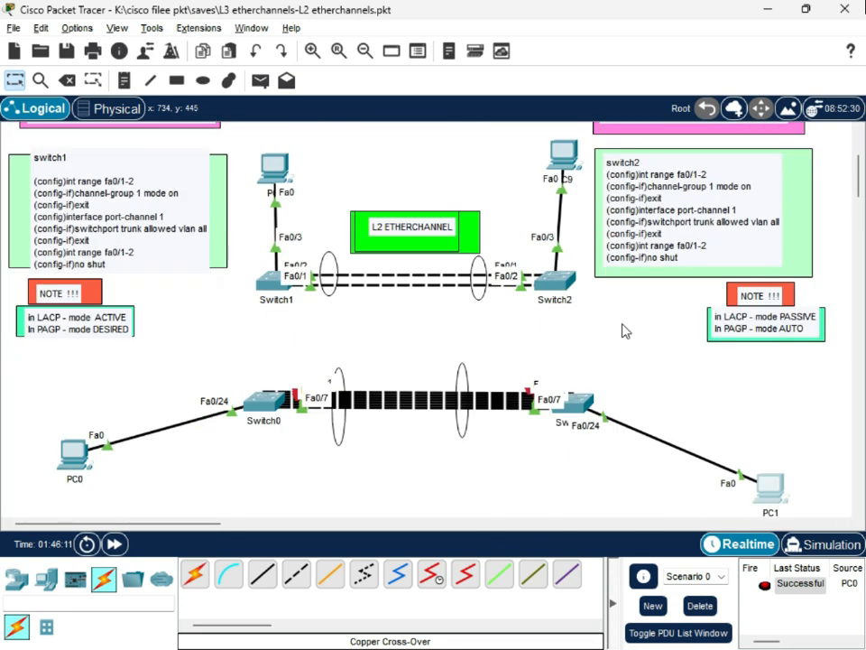
{"action": "scroll", "coordinate": [606, 330], "scroll_direction": "up", "scroll_amount": 4}
{"action": "mouse_move", "coordinate": [564, 282]}
{"action": "left_mouse_down"}
{"action": "mouse_move", "coordinate": [560, 273]}
{"action": "mouse_move", "coordinate": [557, 287]}
{"action": "mouse_move", "coordinate": [555, 277]}
{"action": "left_mouse_up"}
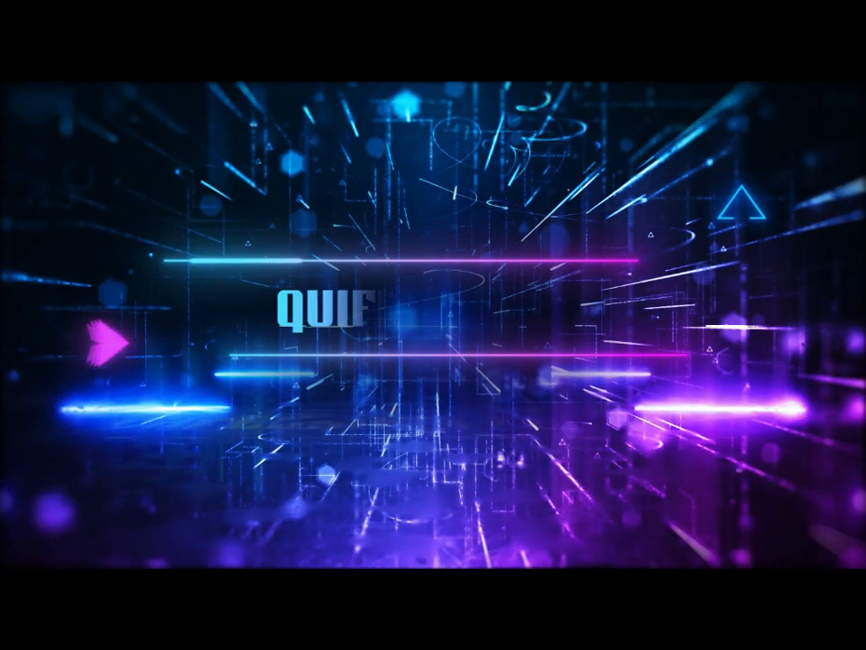